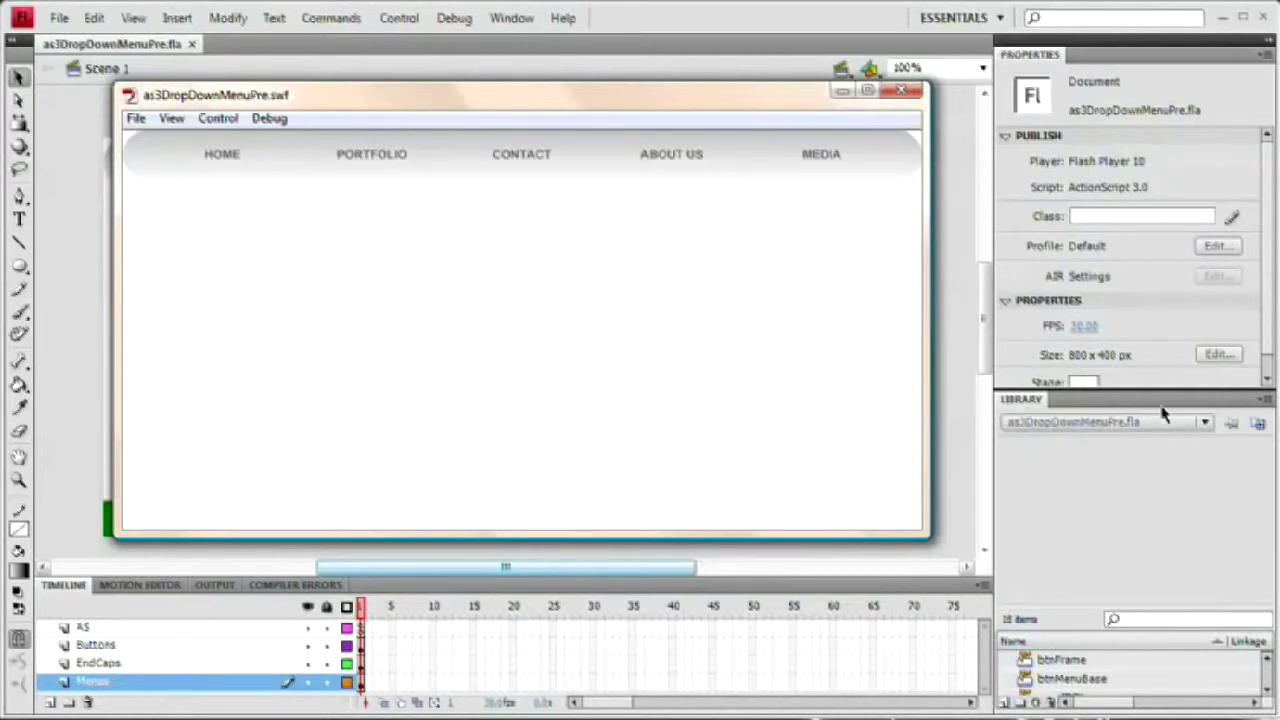
Step: Test the HOME and PORTFOLIO buttons in the menu's movie preview, close it and return to the timeline
click(212, 168)
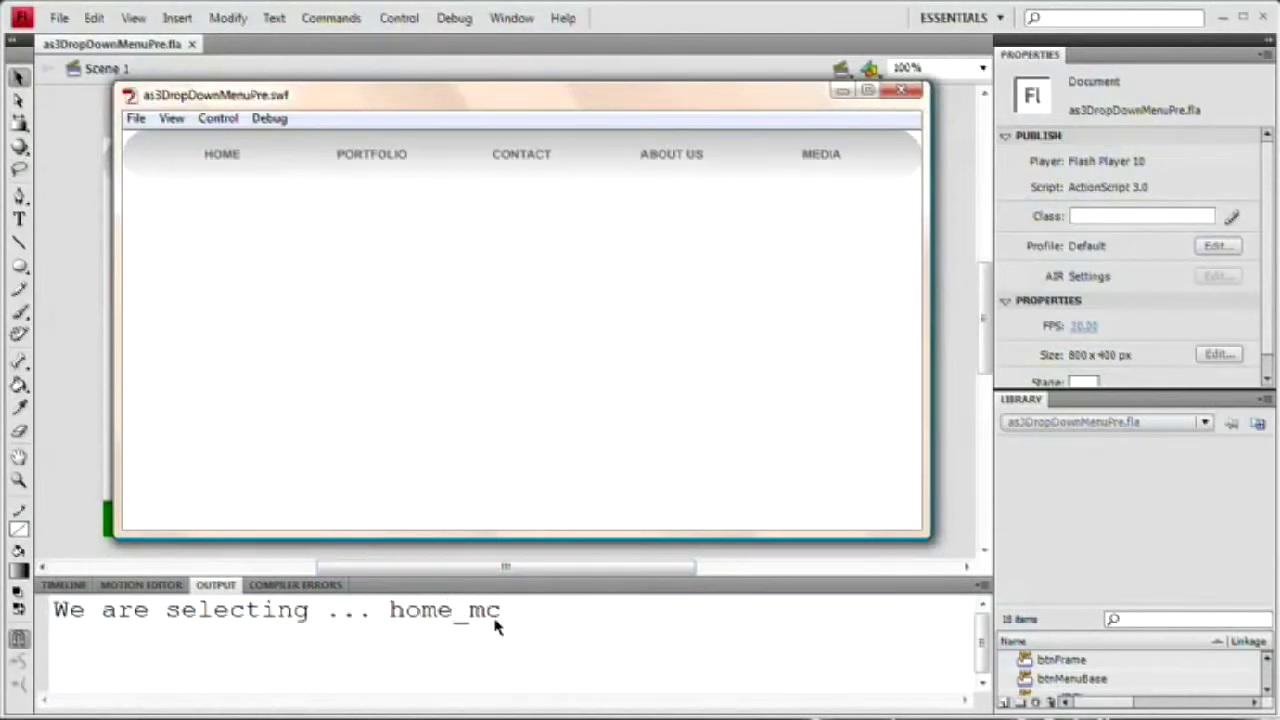
click(224, 165)
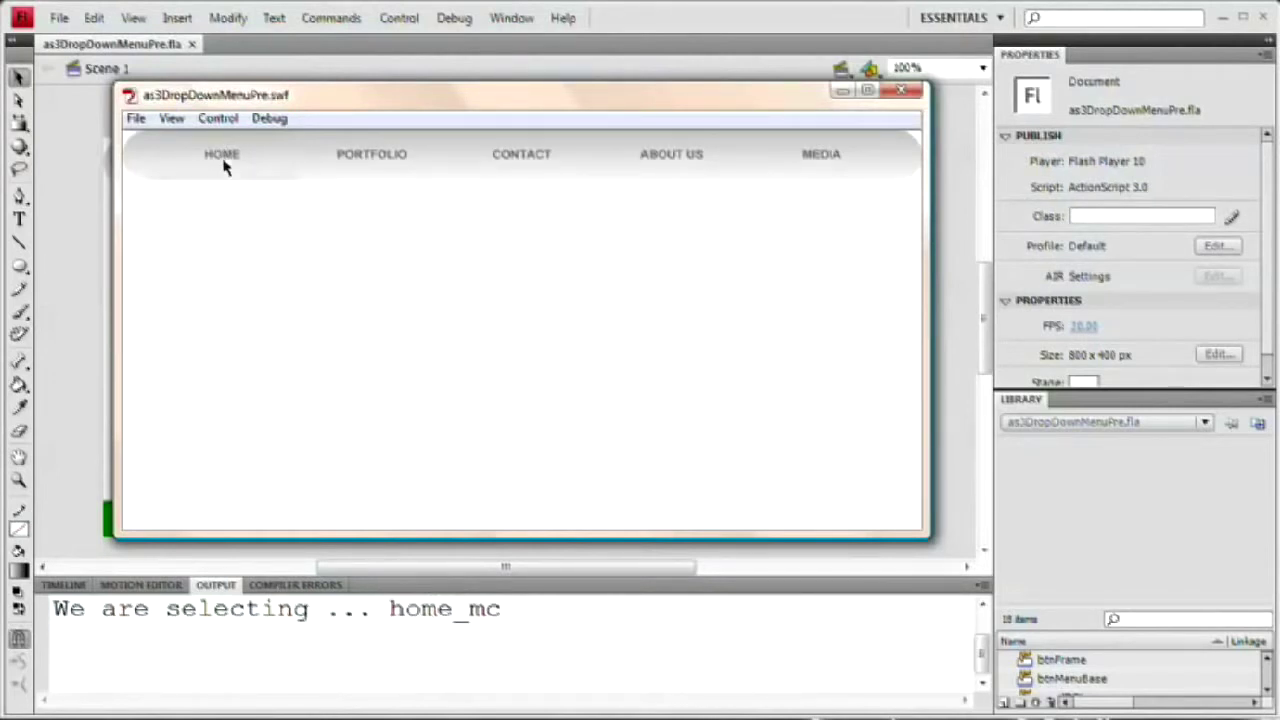
click(224, 164)
click(367, 156)
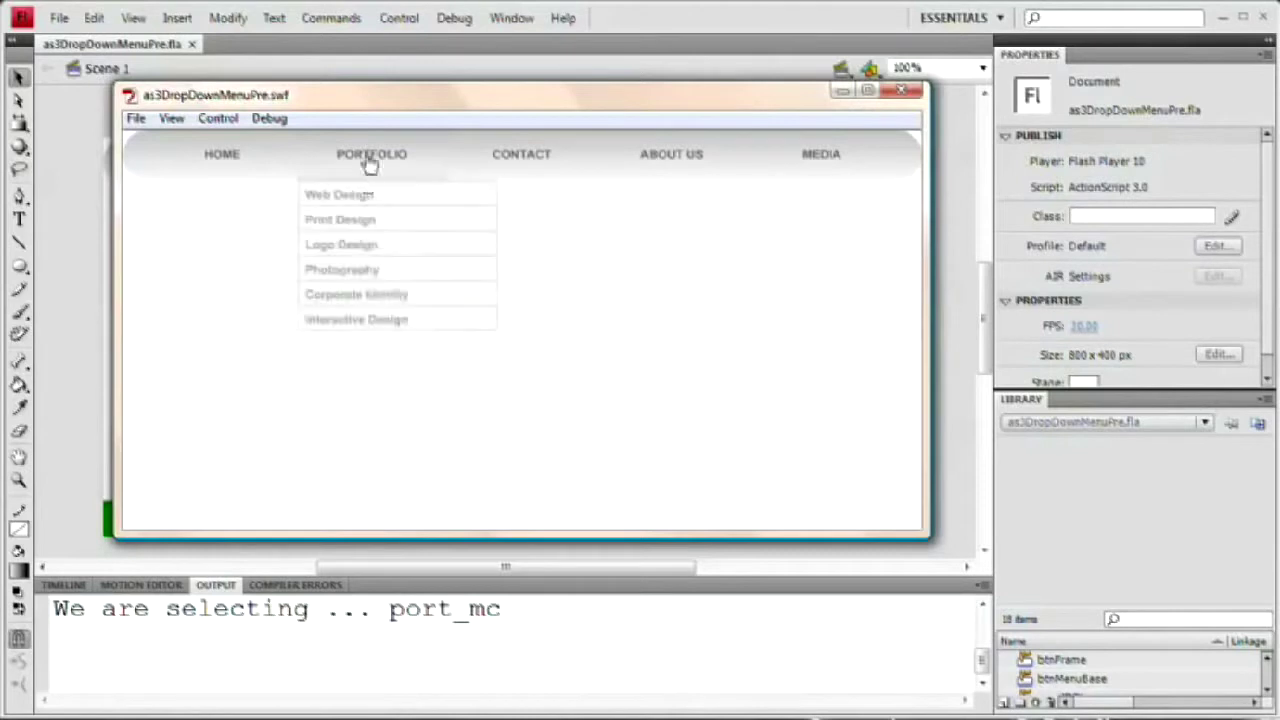
click(366, 160)
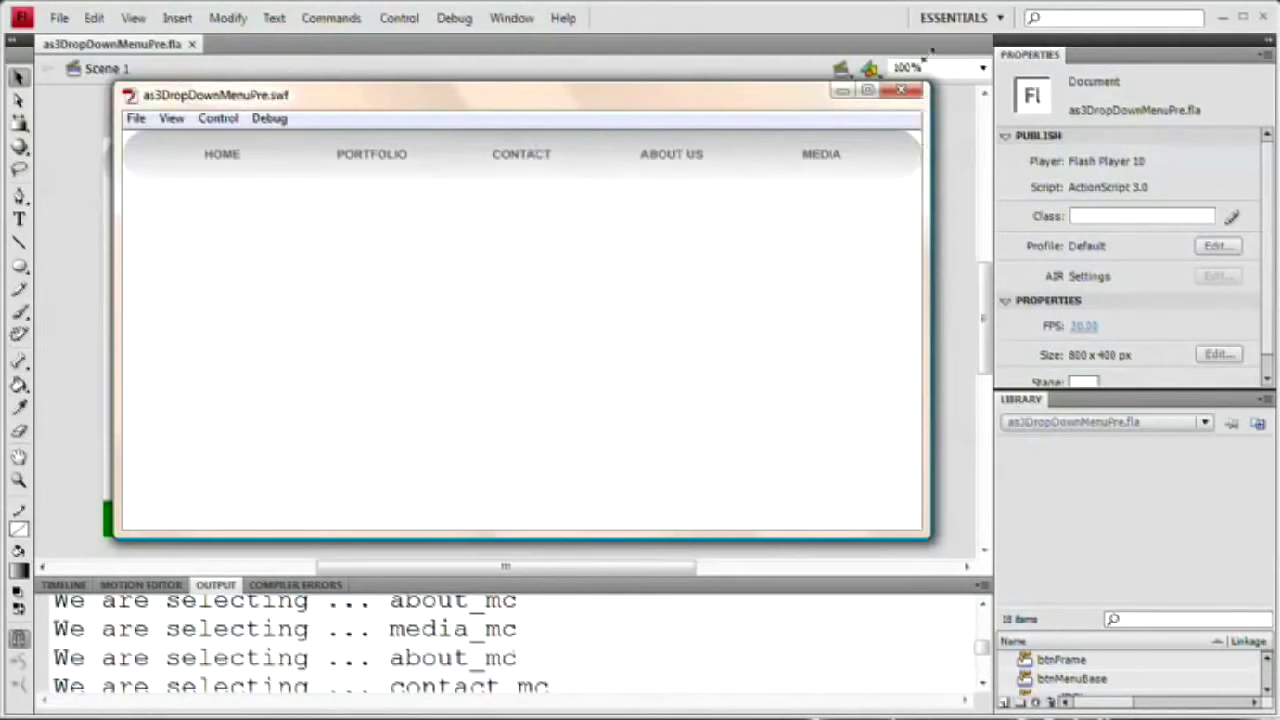
click(901, 91)
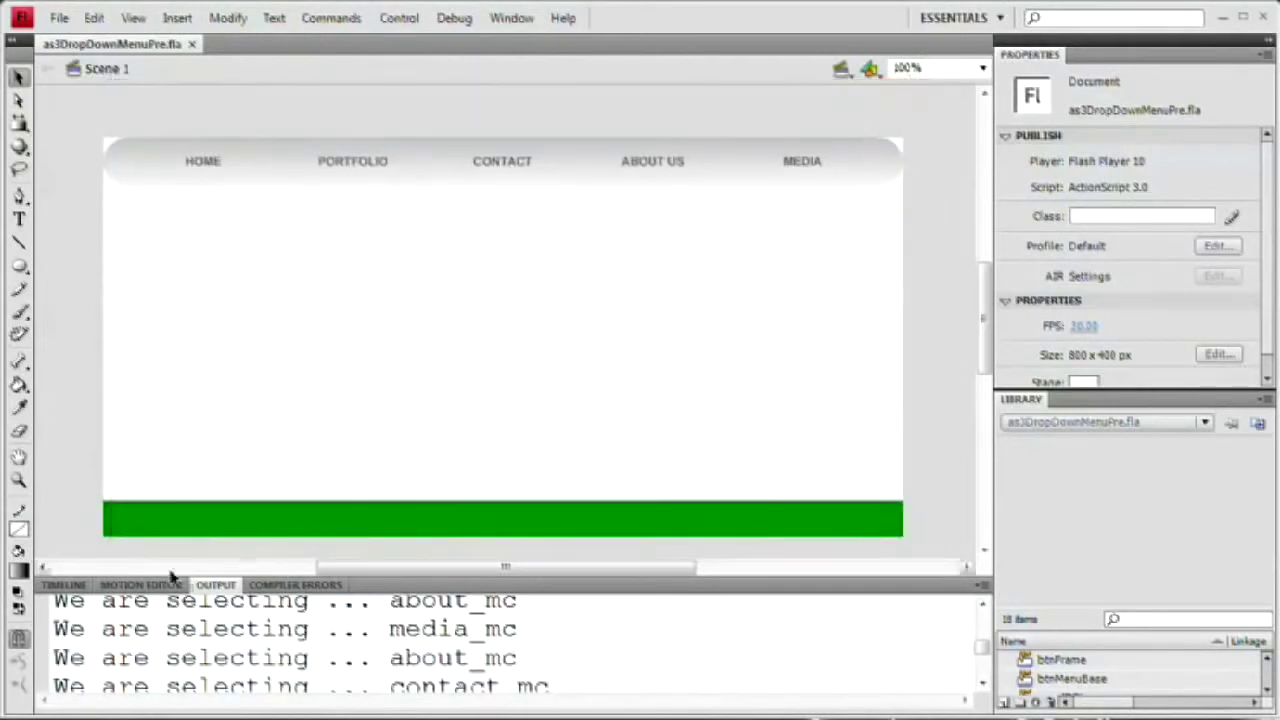
click(65, 585)
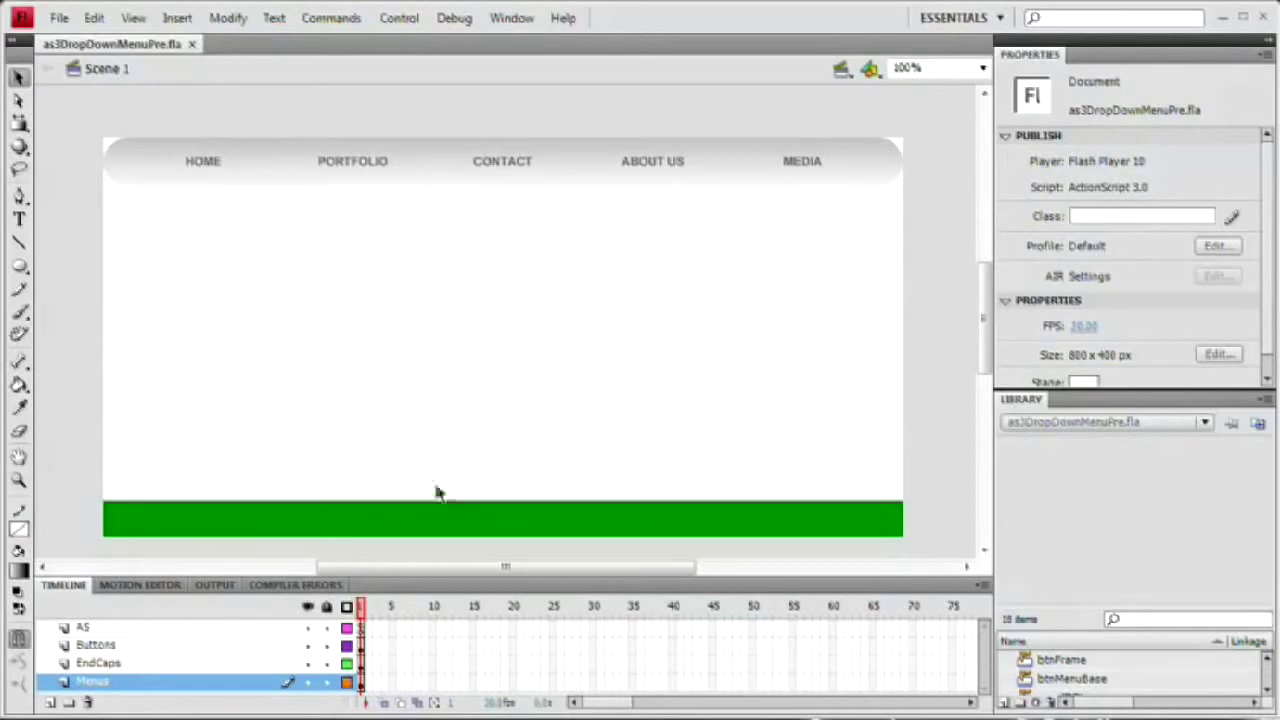
Step: Create a new Flash File (ActionScript 3.0) document
click(59, 18)
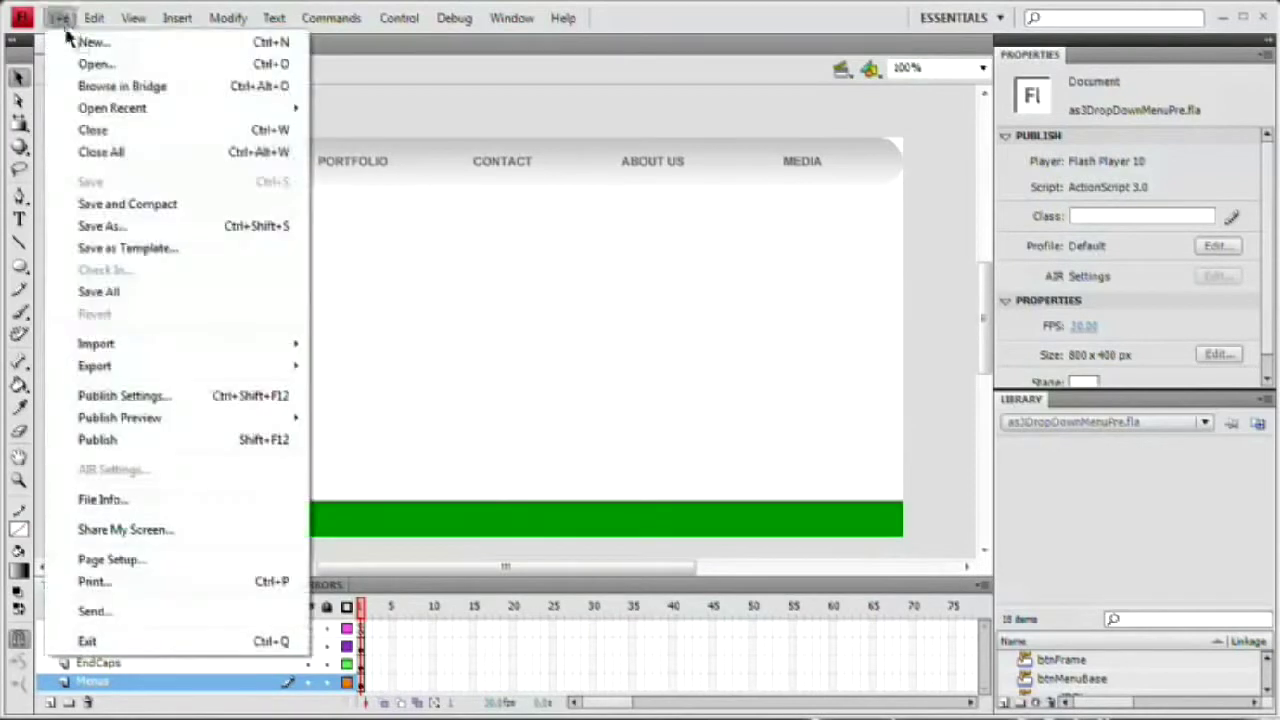
click(82, 40)
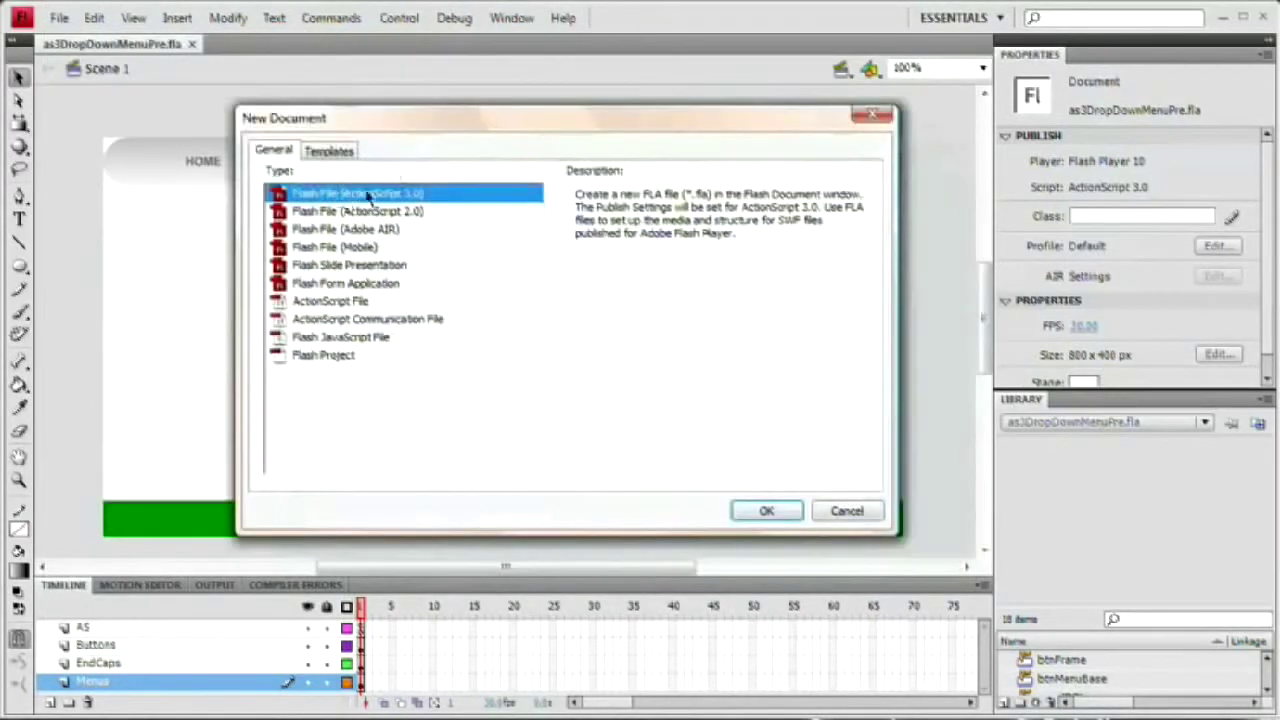
click(762, 511)
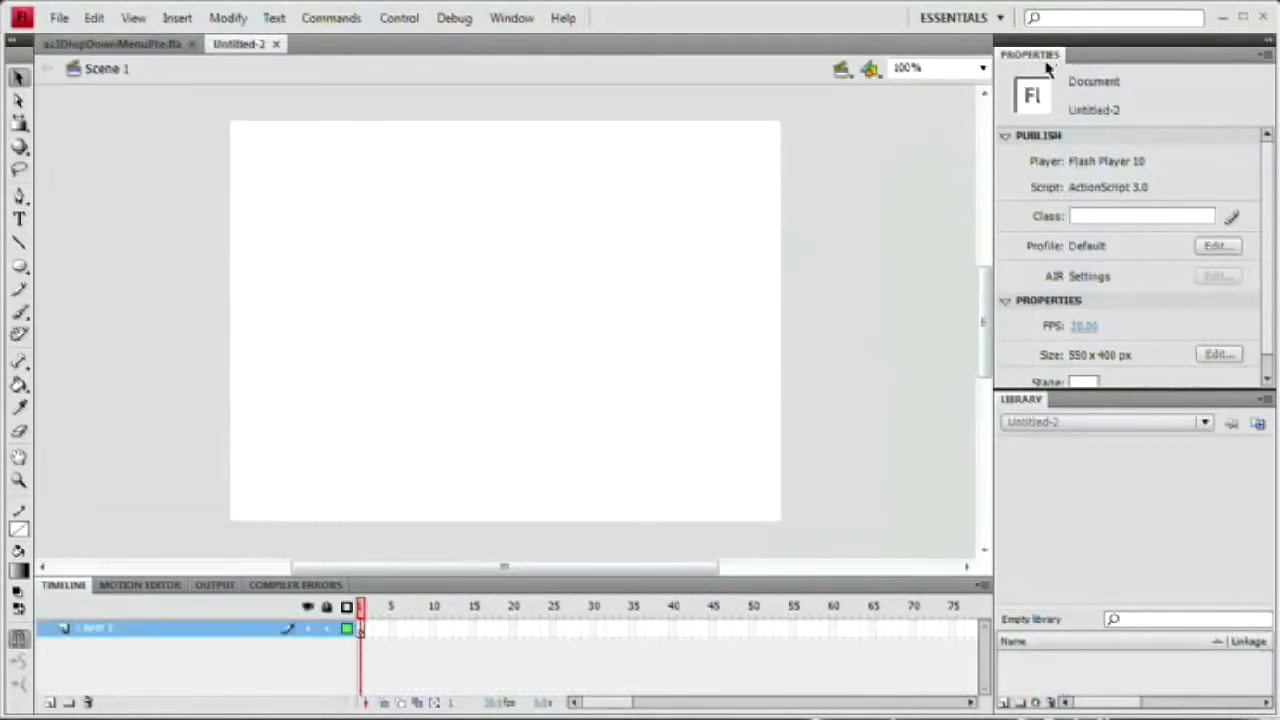
Step: Set the new document's stage width to 800 px
click(1219, 354)
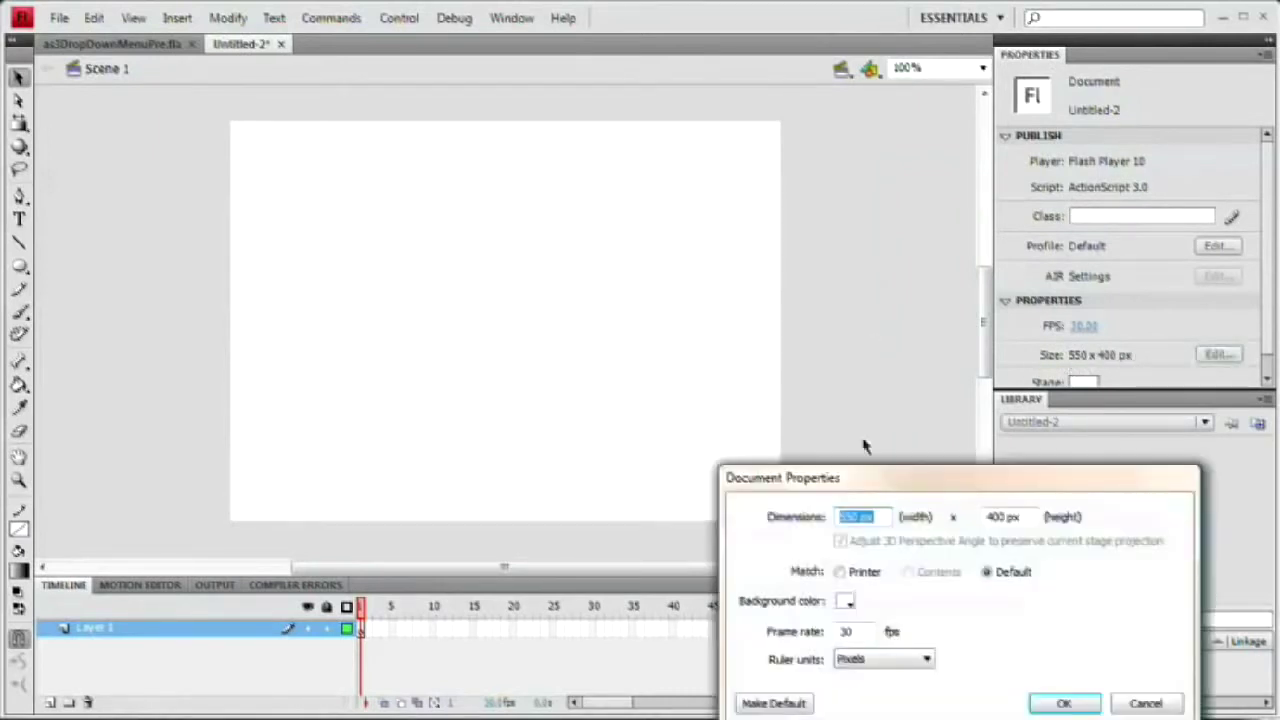
text(8)
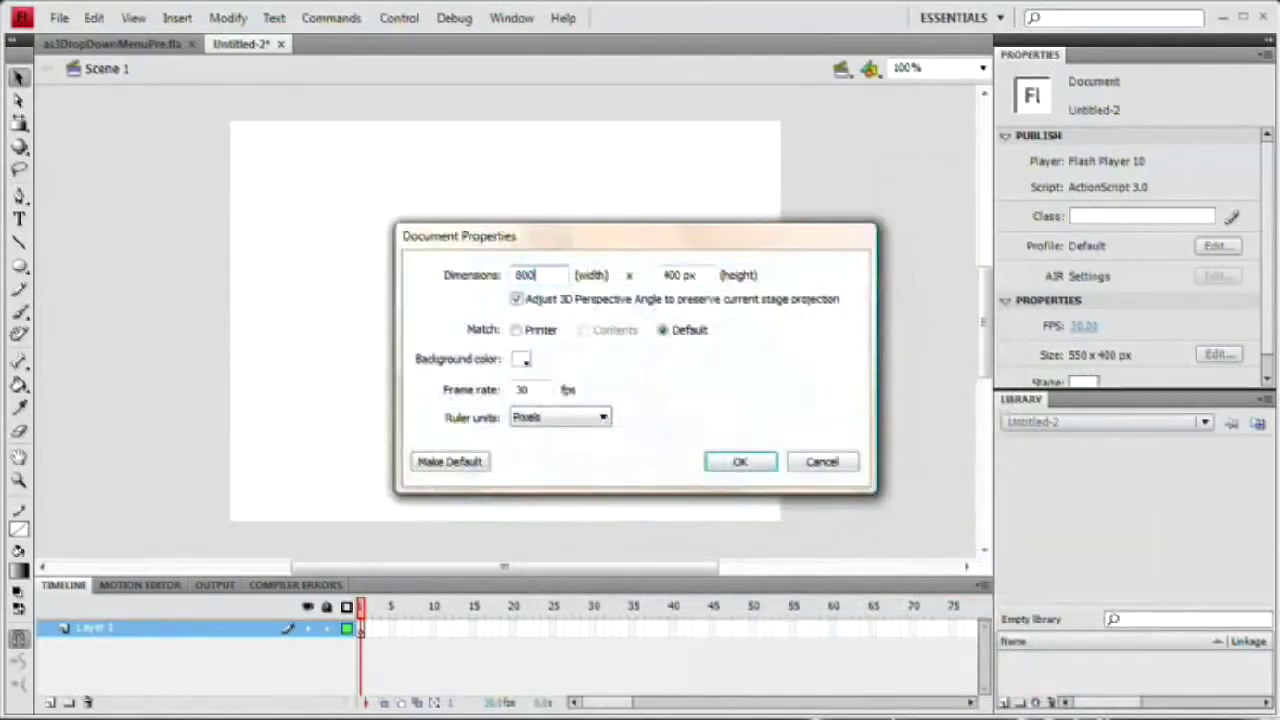
text(00)
key(Tab)
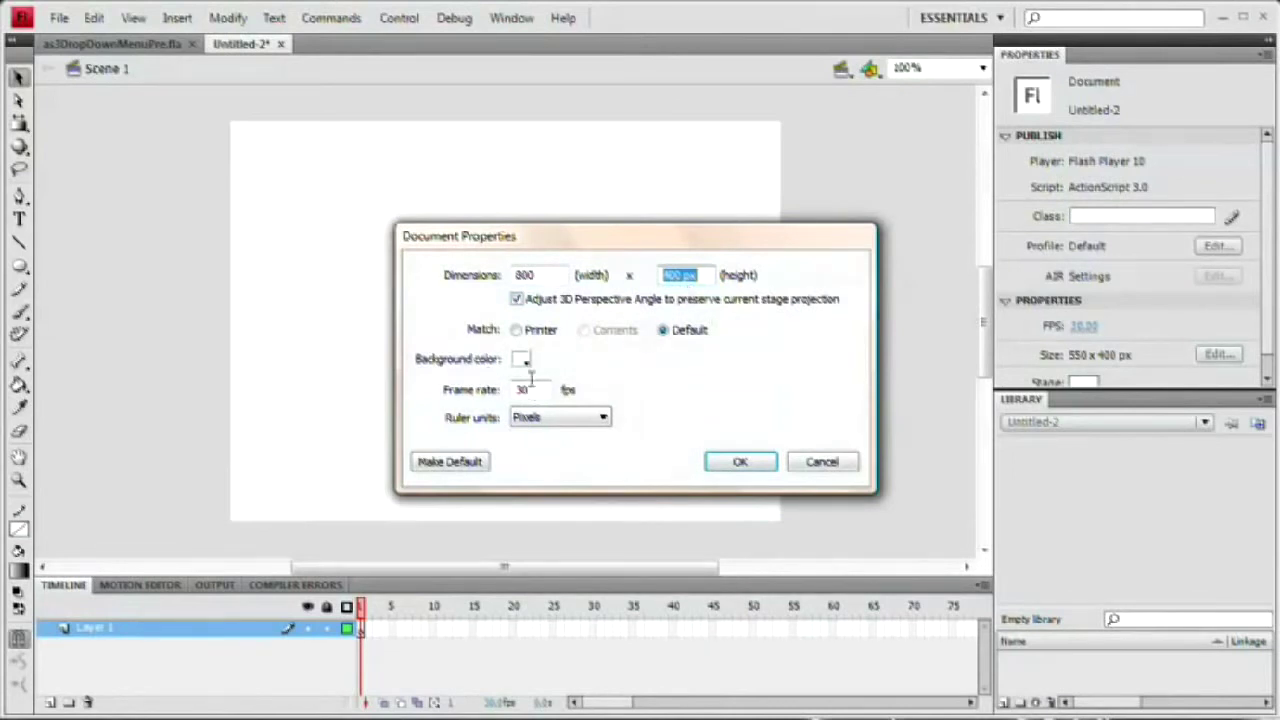
click(745, 466)
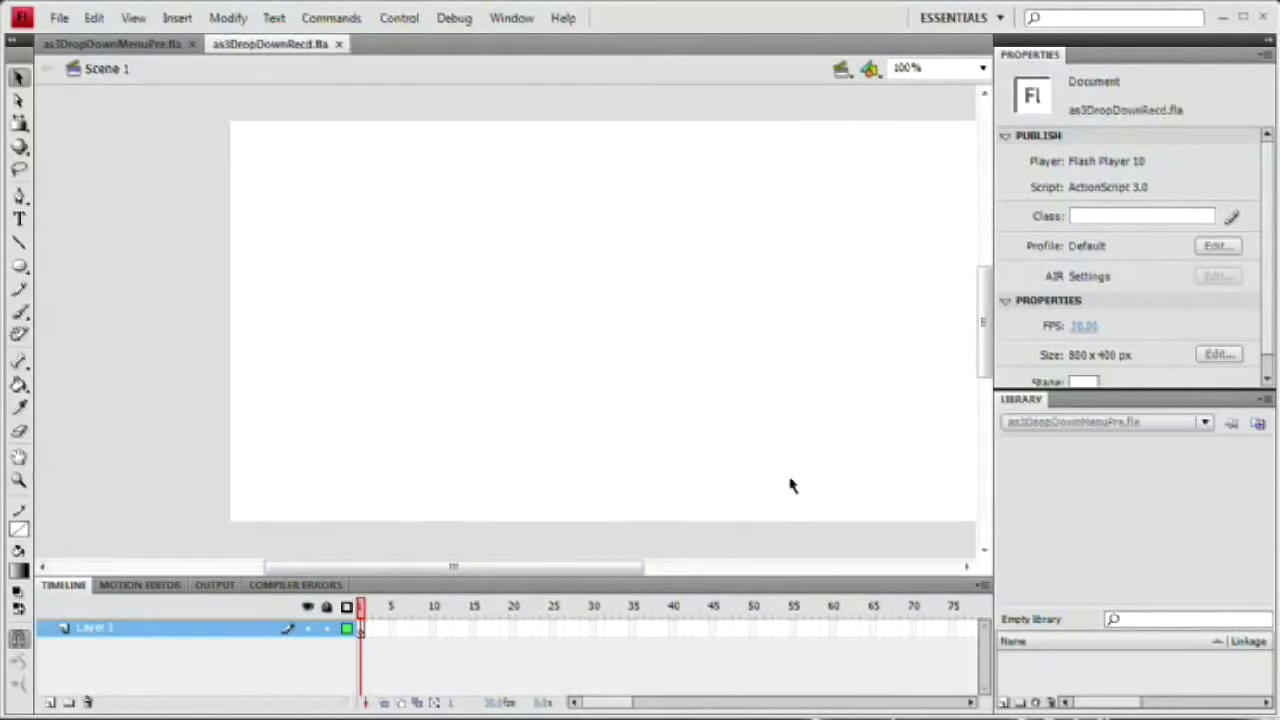
Step: Rename the document's only layer as Ends
drag(765, 274, 654, 286)
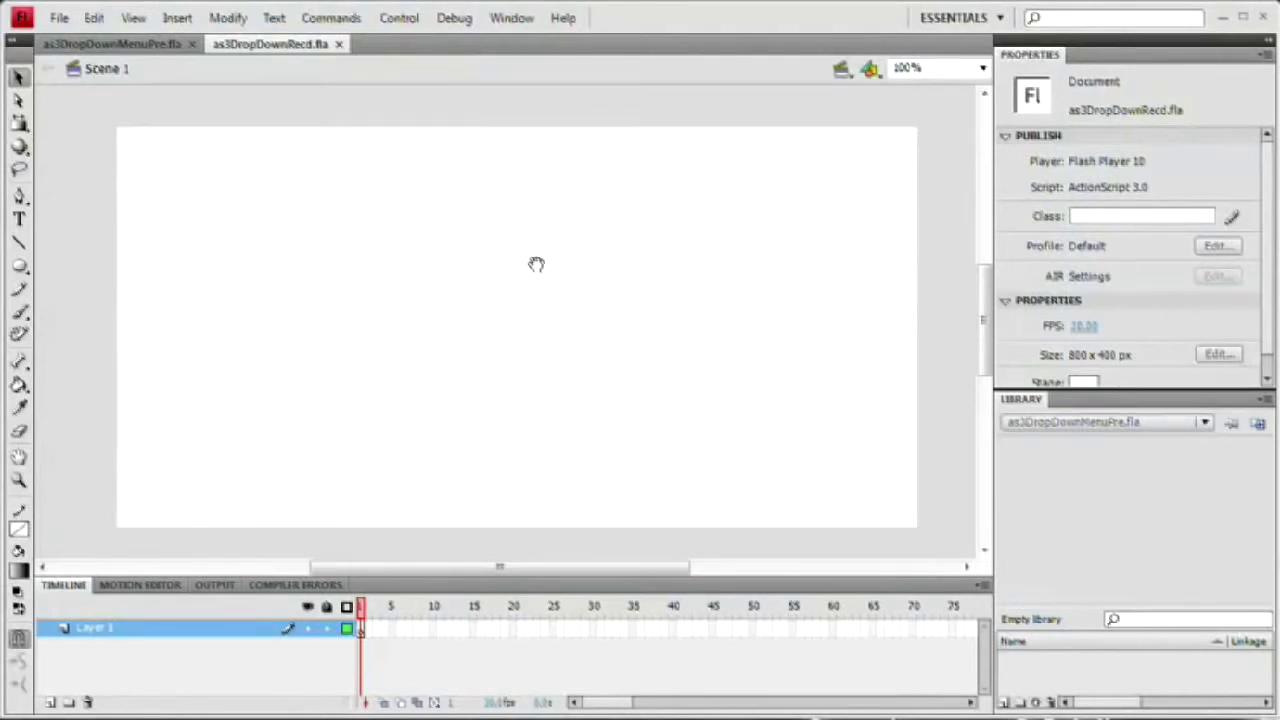
mouse_move(536, 264)
mouse_down()
mouse_move(571, 194)
mouse_move(523, 277)
mouse_move(520, 240)
mouse_move(511, 262)
mouse_move(553, 271)
mouse_up()
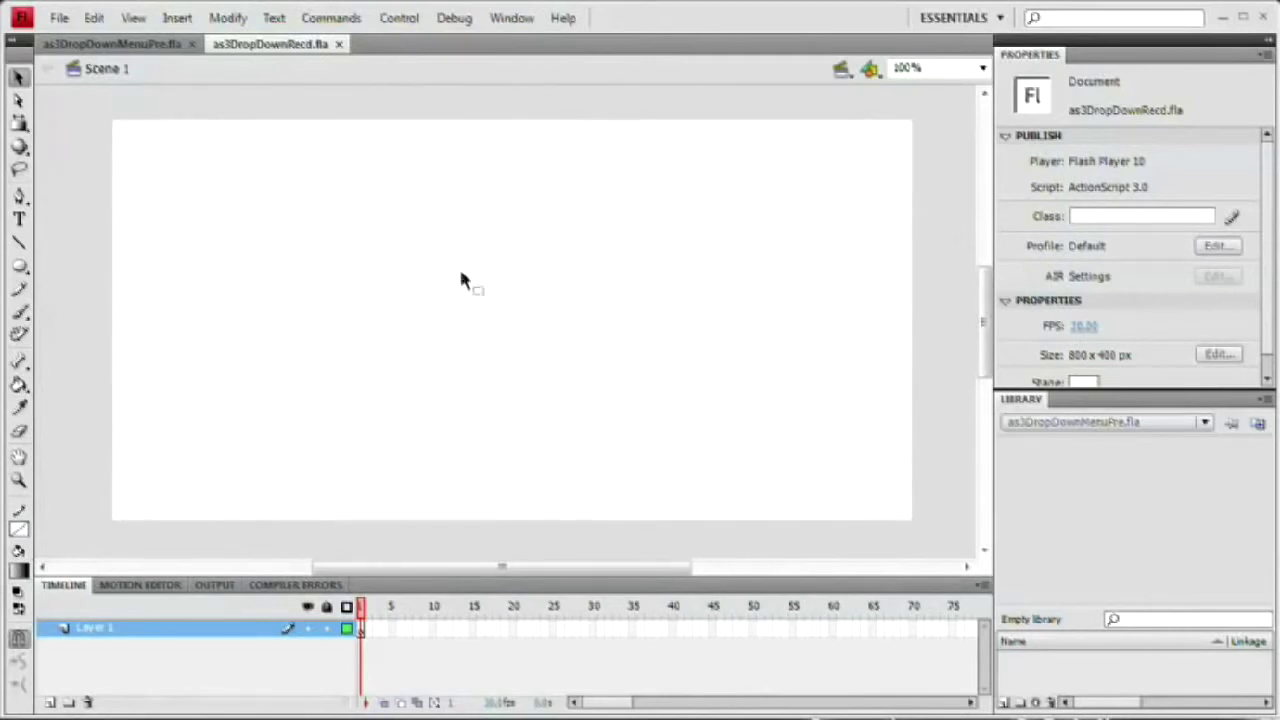
double_click(94, 628)
text(Btns)
key(Return)
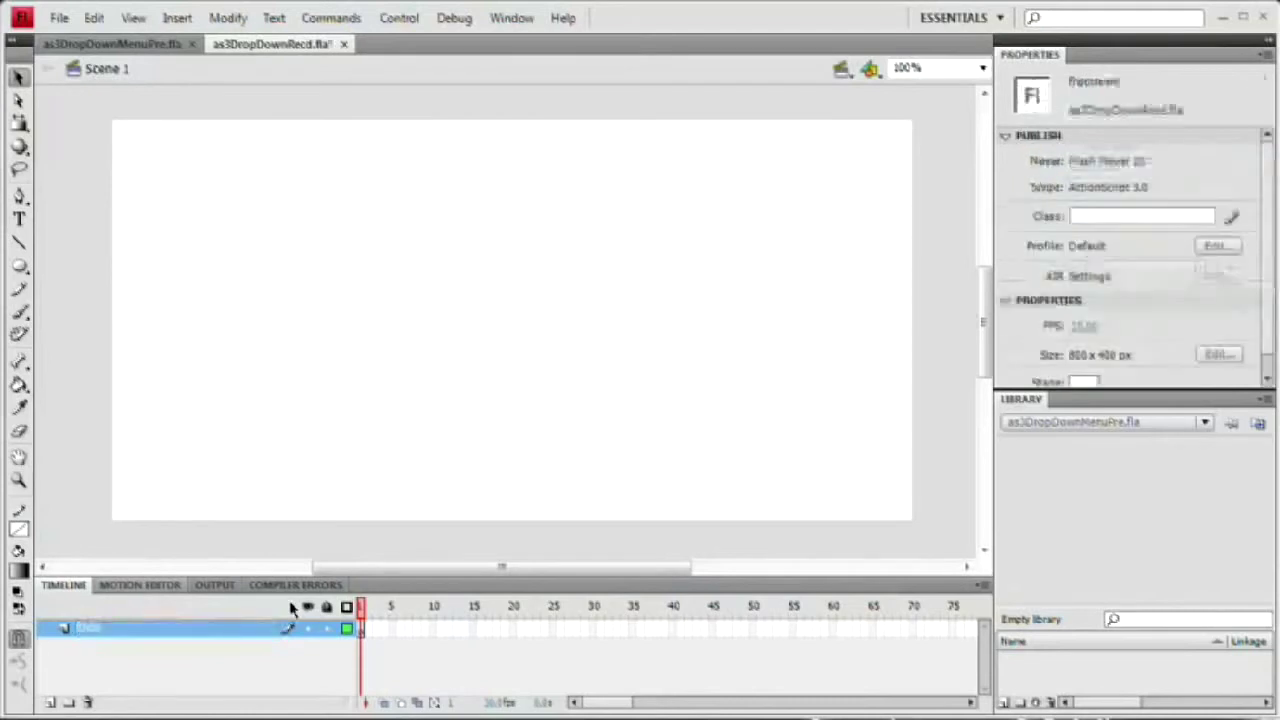
Step: Check the finished menu in as3DropDownMenuPre.fla, return to as3DropDownRecd.fla and draw a black oval about 373 by 166 px near the stage's centre
click(155, 47)
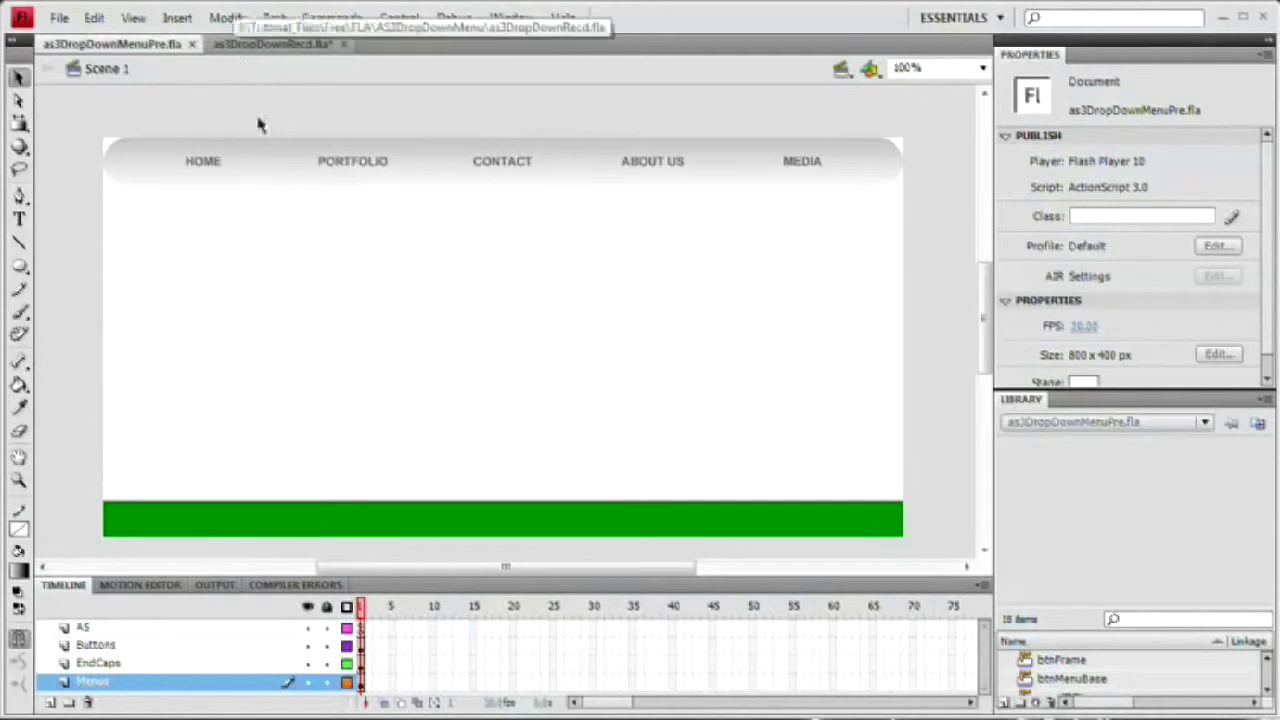
click(272, 45)
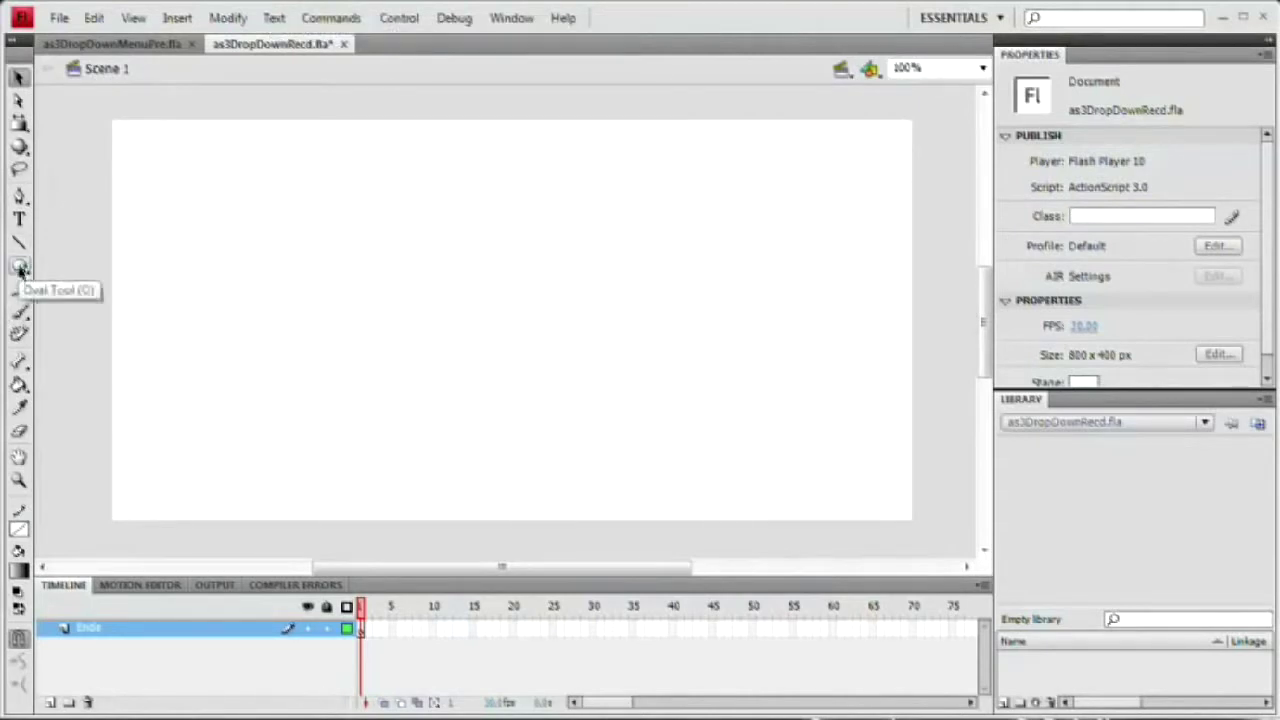
click(22, 570)
click(46, 605)
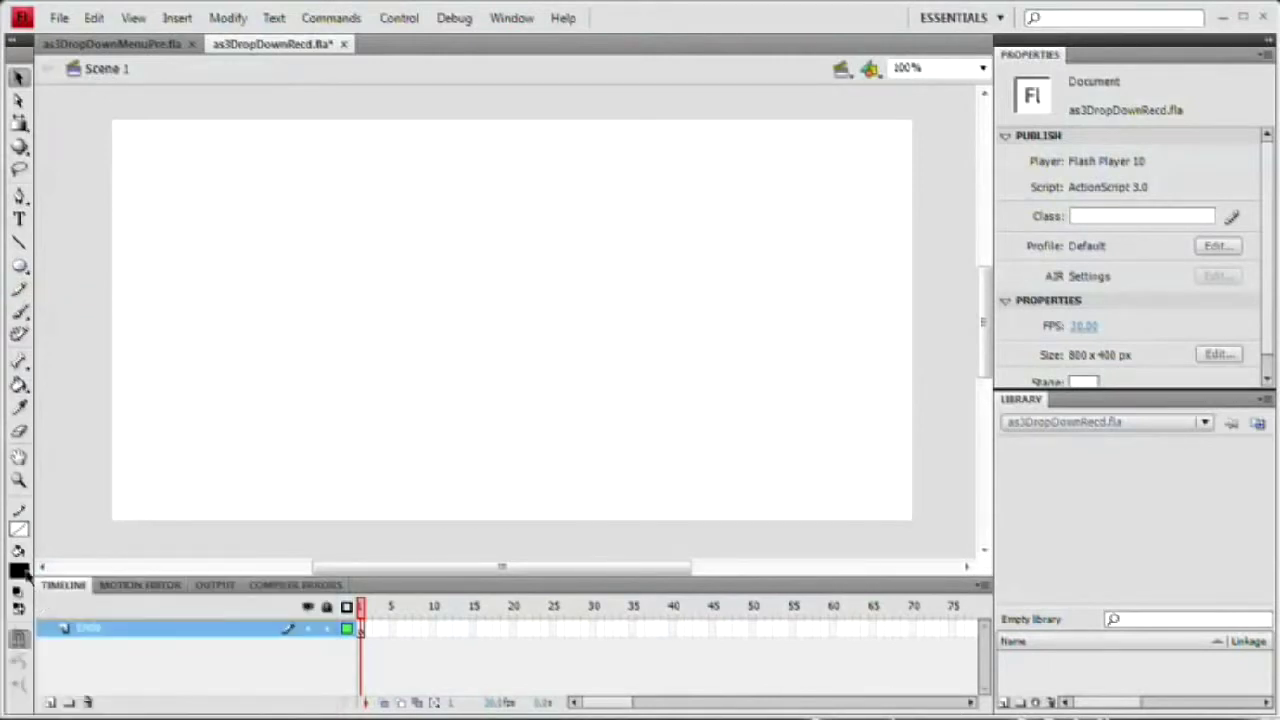
key(r)
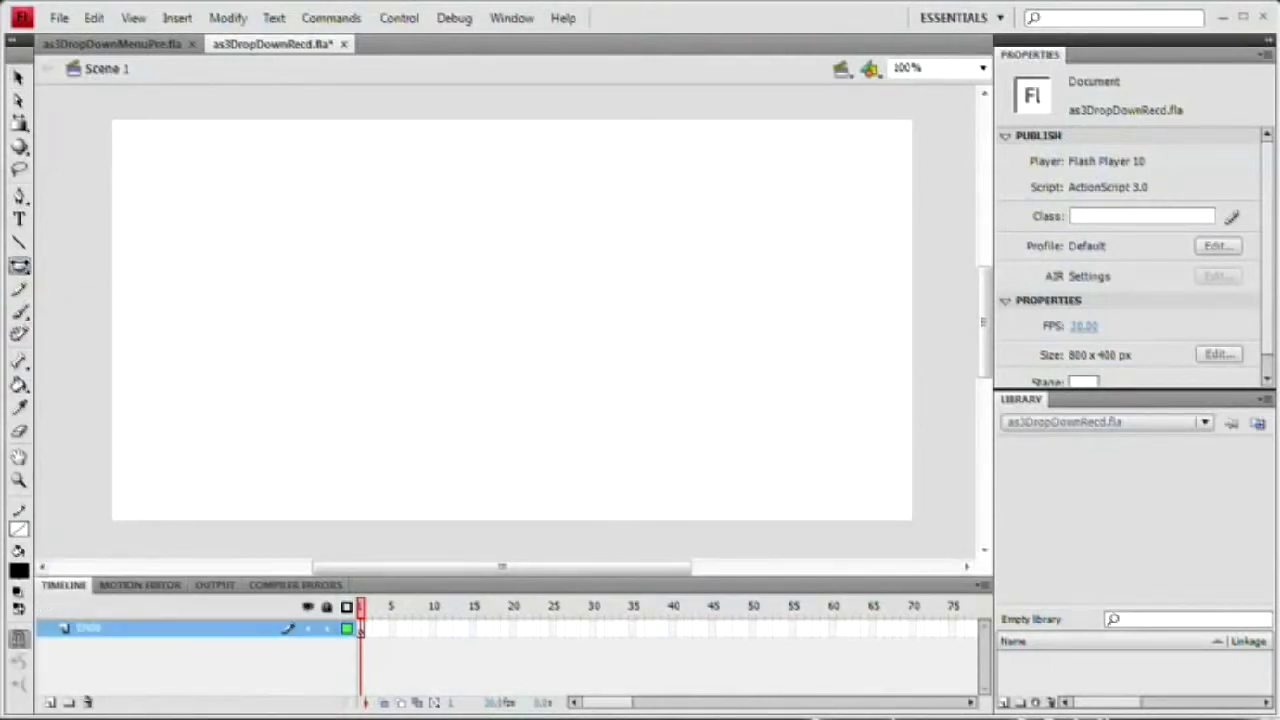
key(o)
drag(333, 226, 707, 393)
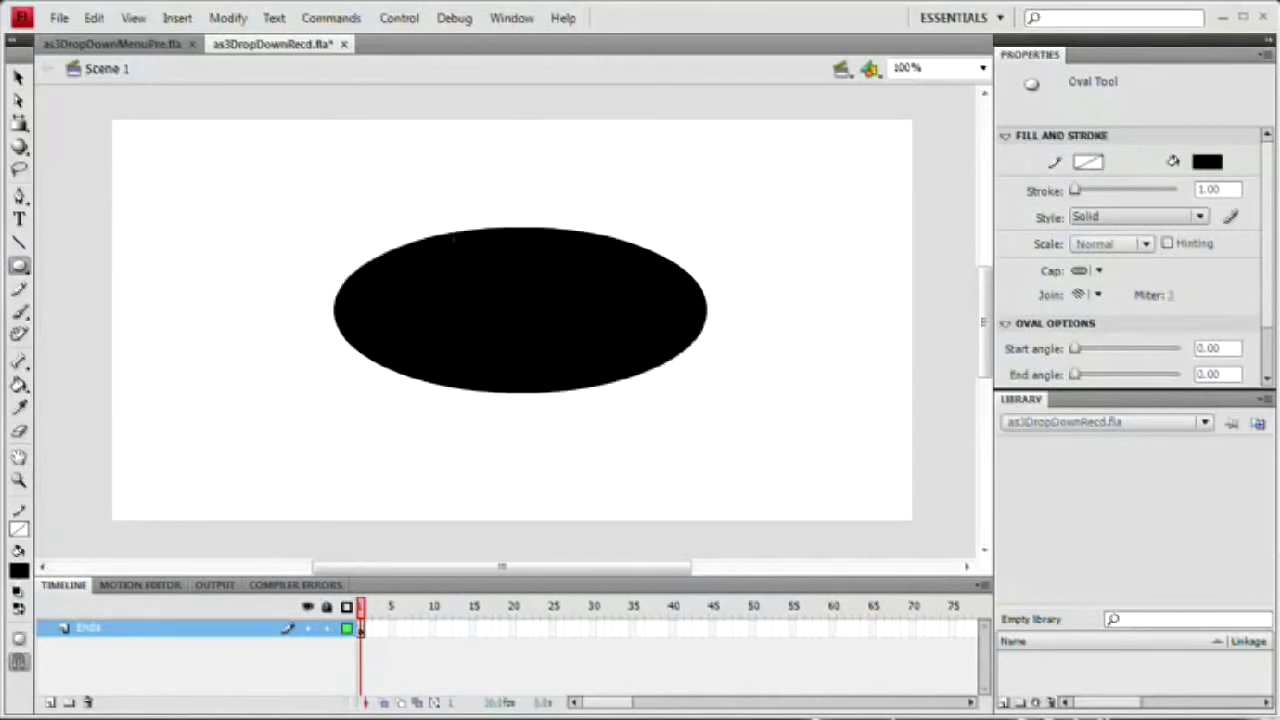
Step: Resize the black oval to a circle 50 px wide and 50 px high
key(v)
click(538, 350)
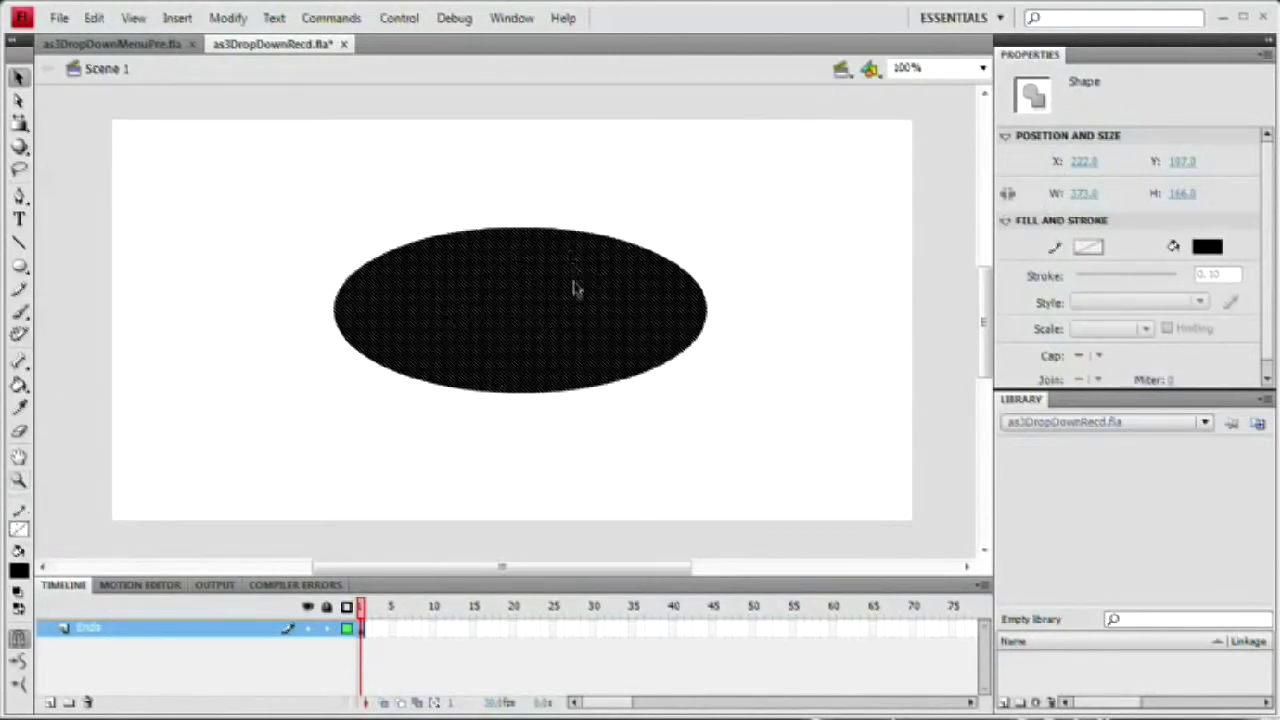
click(1098, 193)
text(50)
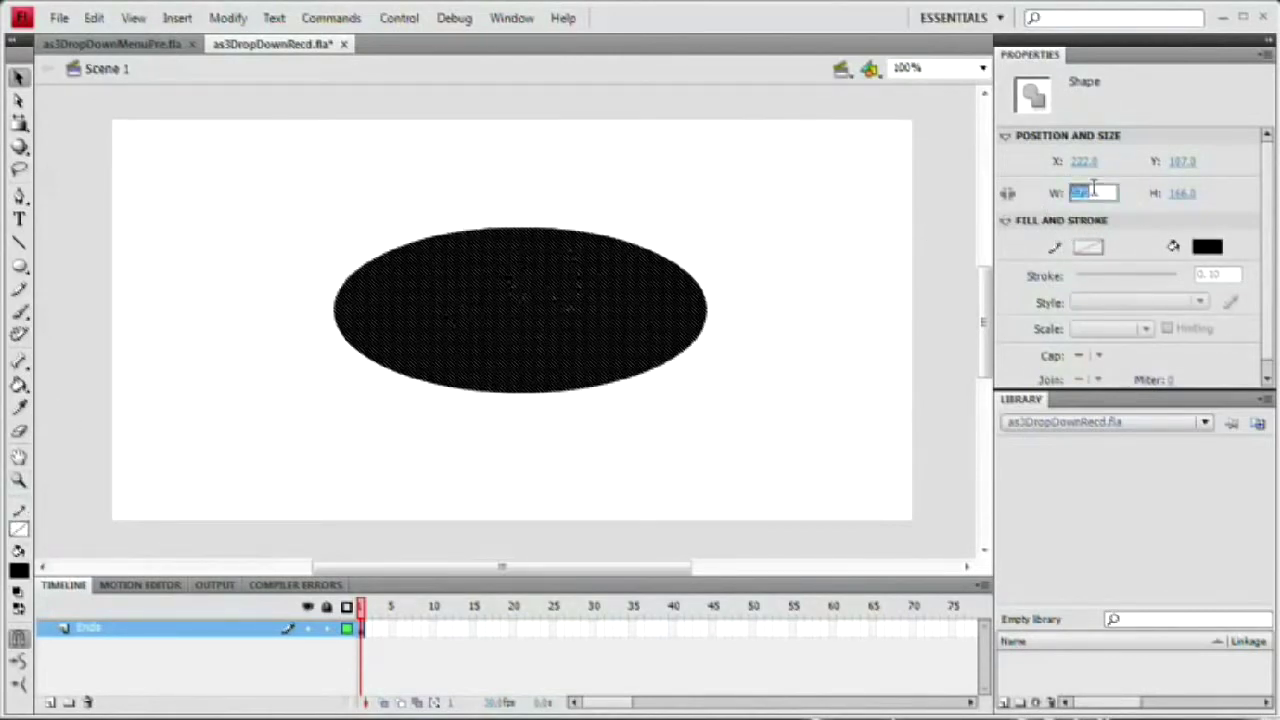
key(Tab)
text(50)
key(Return)
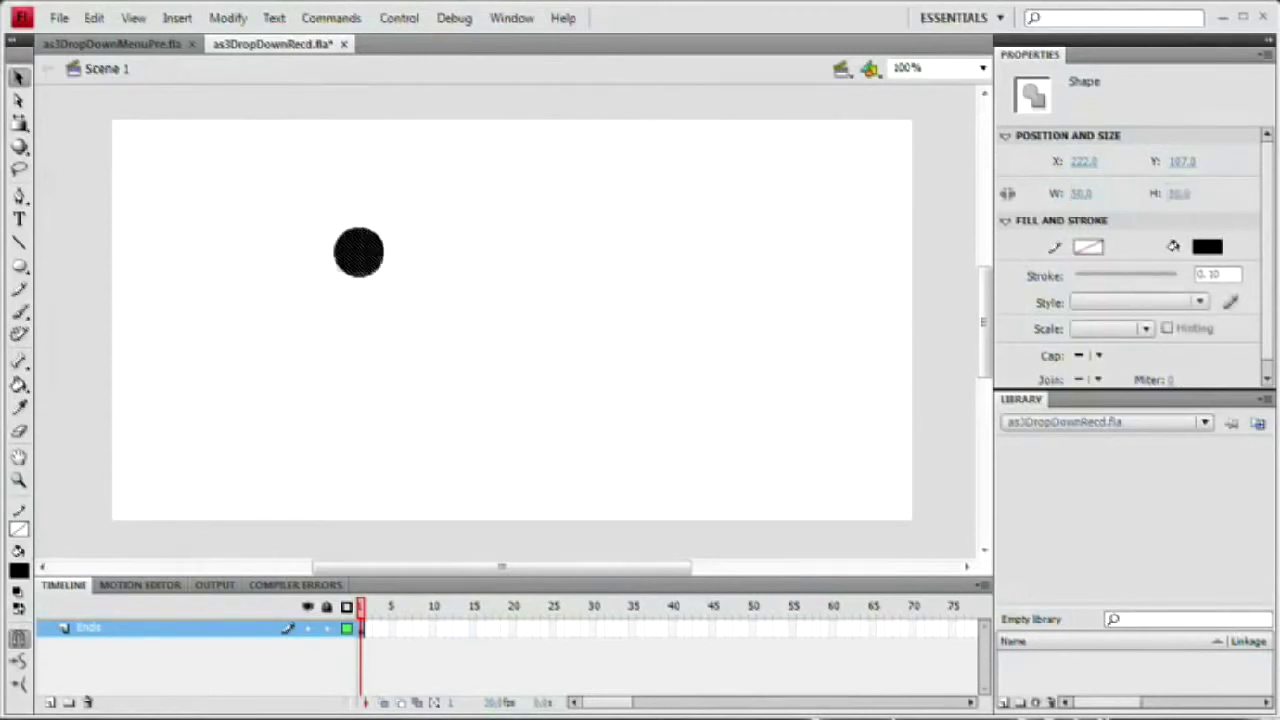
Step: Position the circle at X 0 and Y 0 on the stage, and deselect it
click(1080, 162)
text(0)
key(Tab)
text(0)
key(Tab)
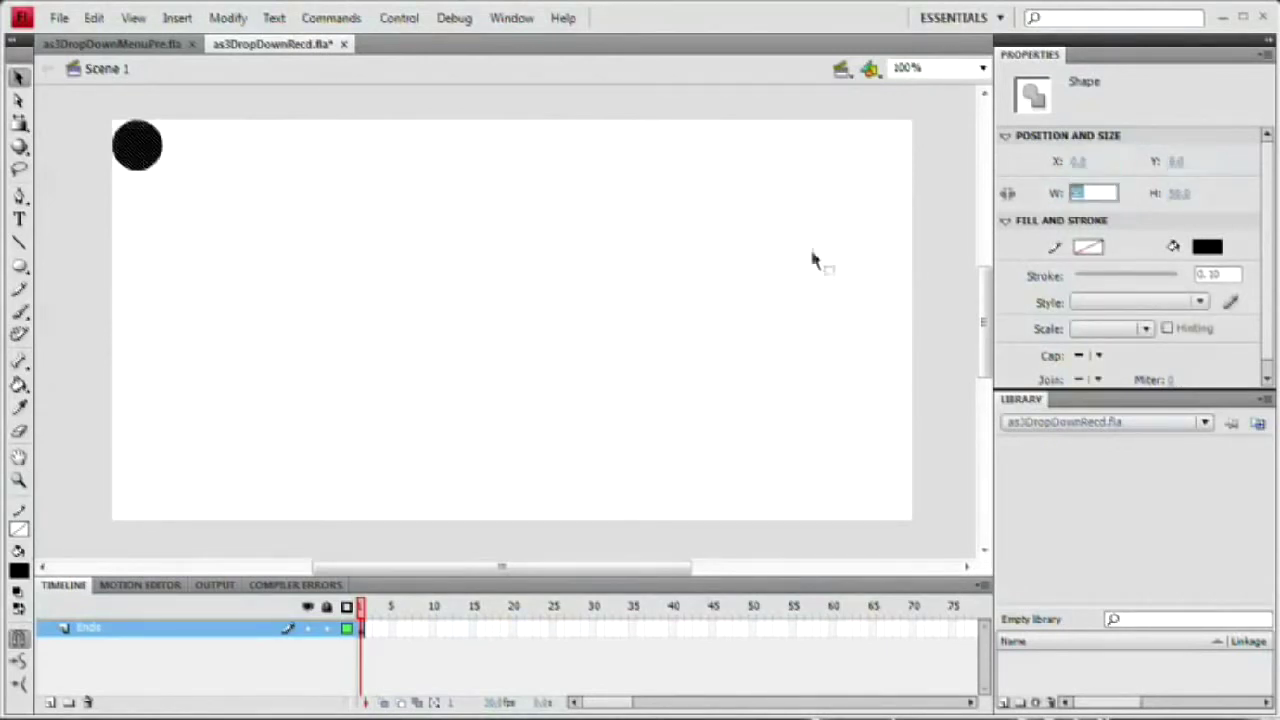
click(129, 180)
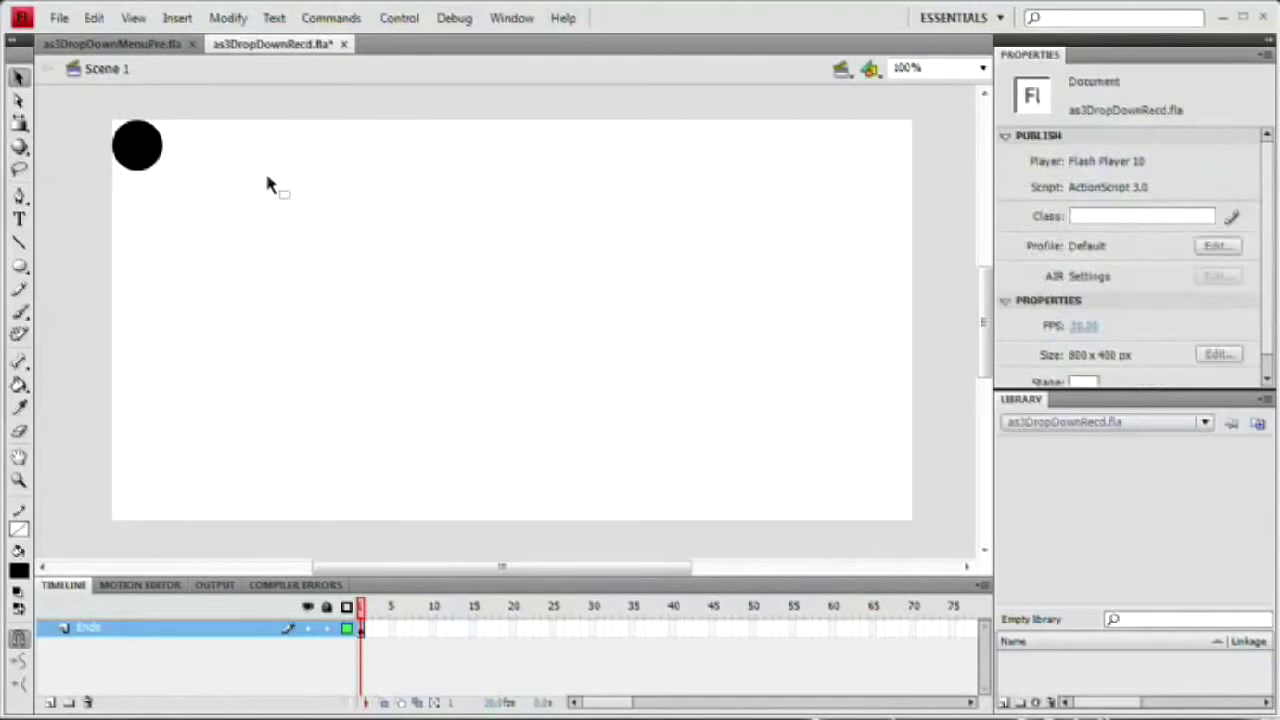
Step: Replace the circle's solid fill with the white-to-black linear gradient swatch
key(z)
drag(86, 94, 218, 210)
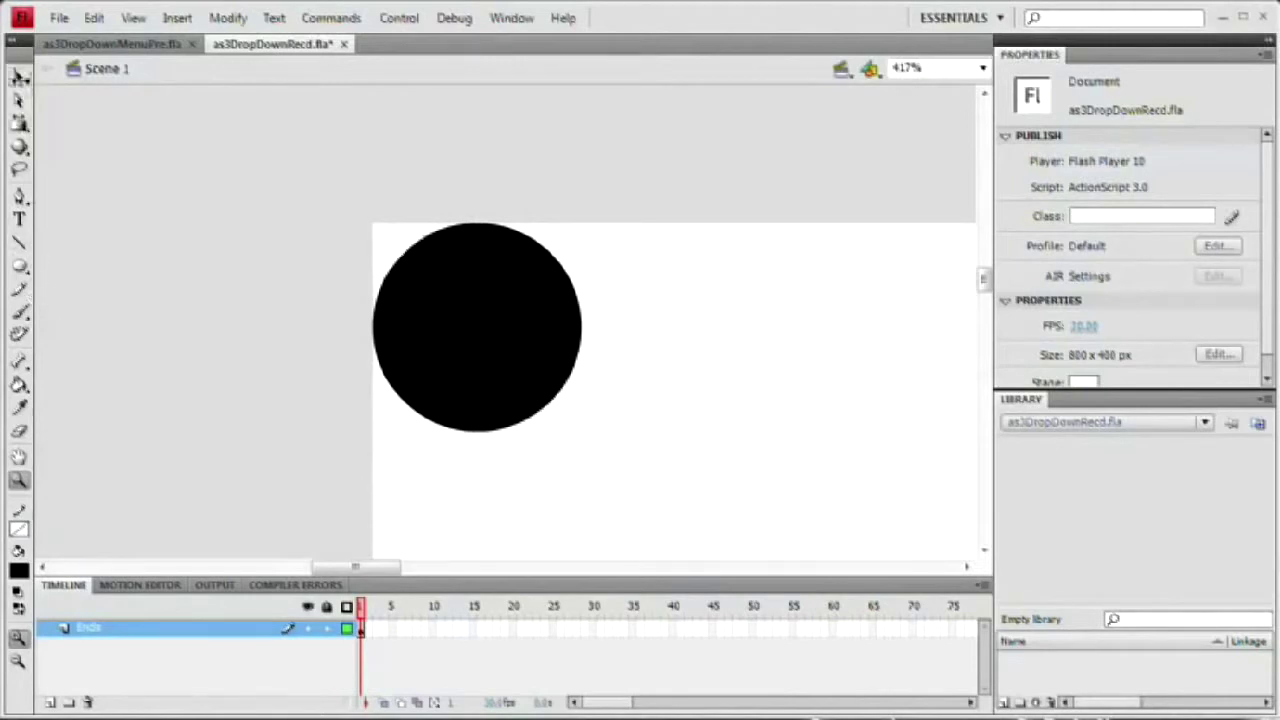
click(18, 77)
click(443, 361)
click(511, 17)
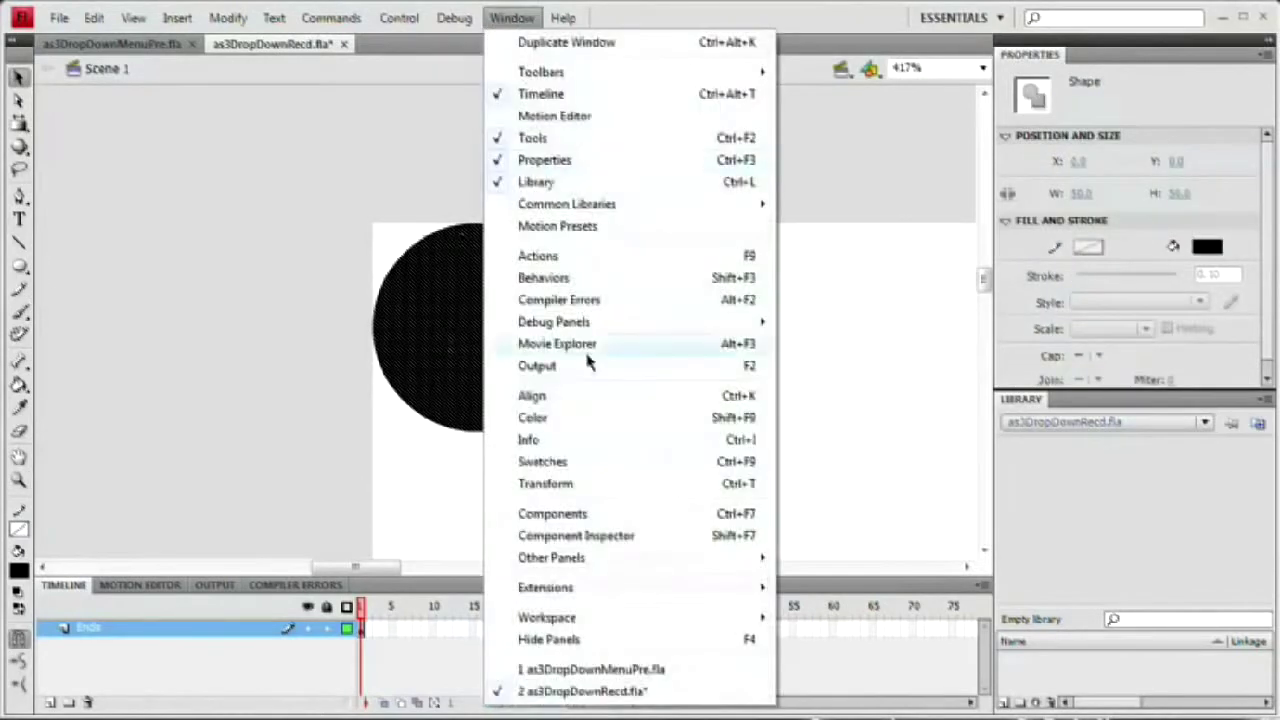
click(560, 418)
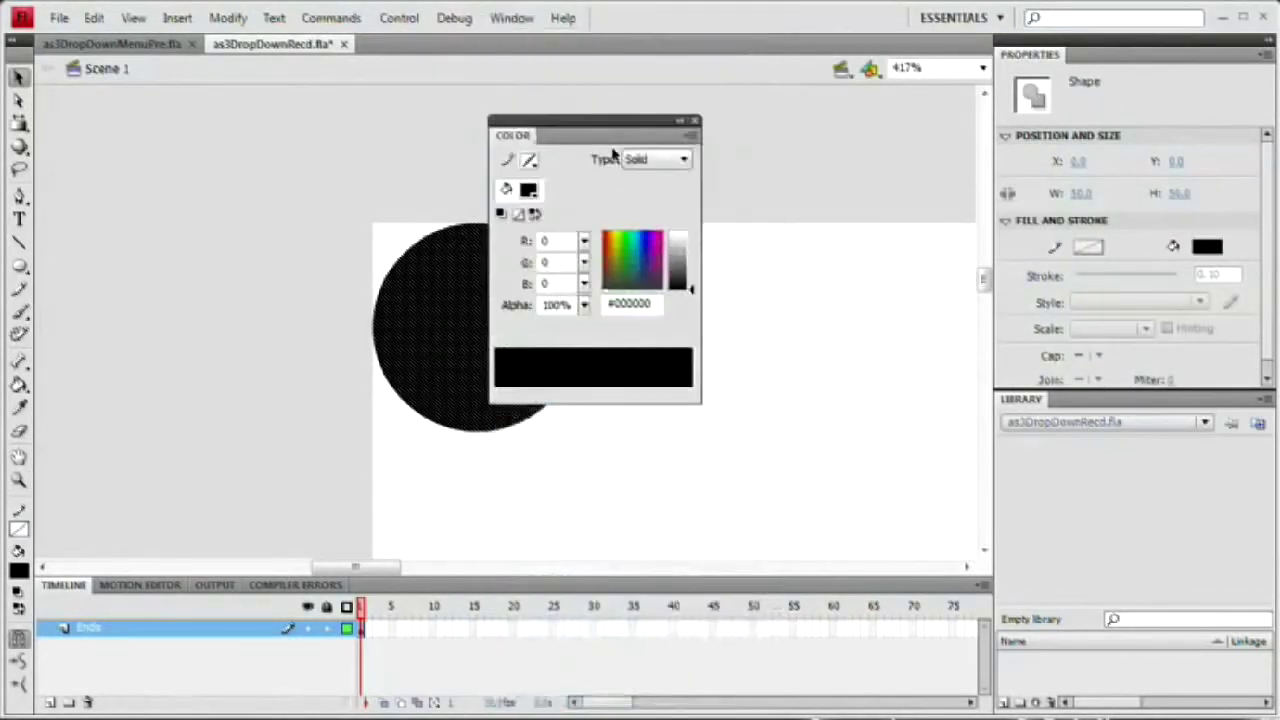
drag(606, 150, 797, 88)
click(719, 140)
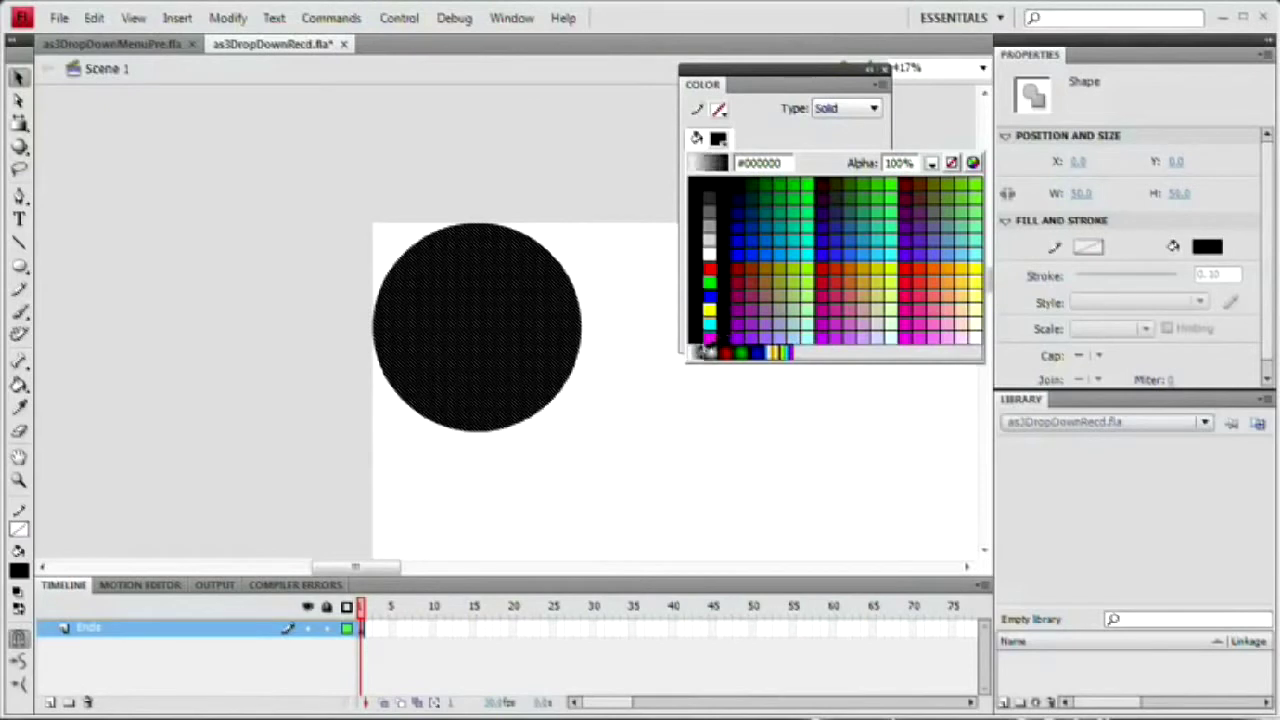
click(707, 351)
click(884, 69)
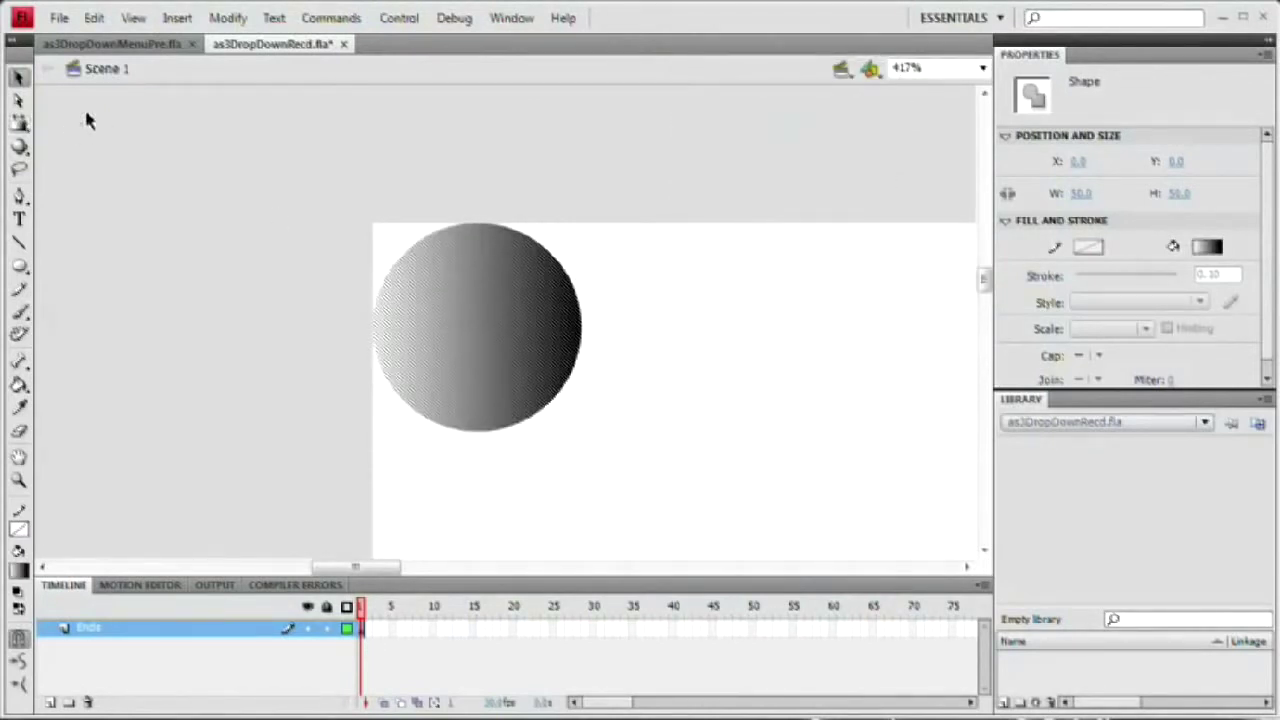
Step: Rotate the circle's gradient 90° counterclockwise with Gradient Transform so it runs from black at the top to white at the bottom
click(18, 122)
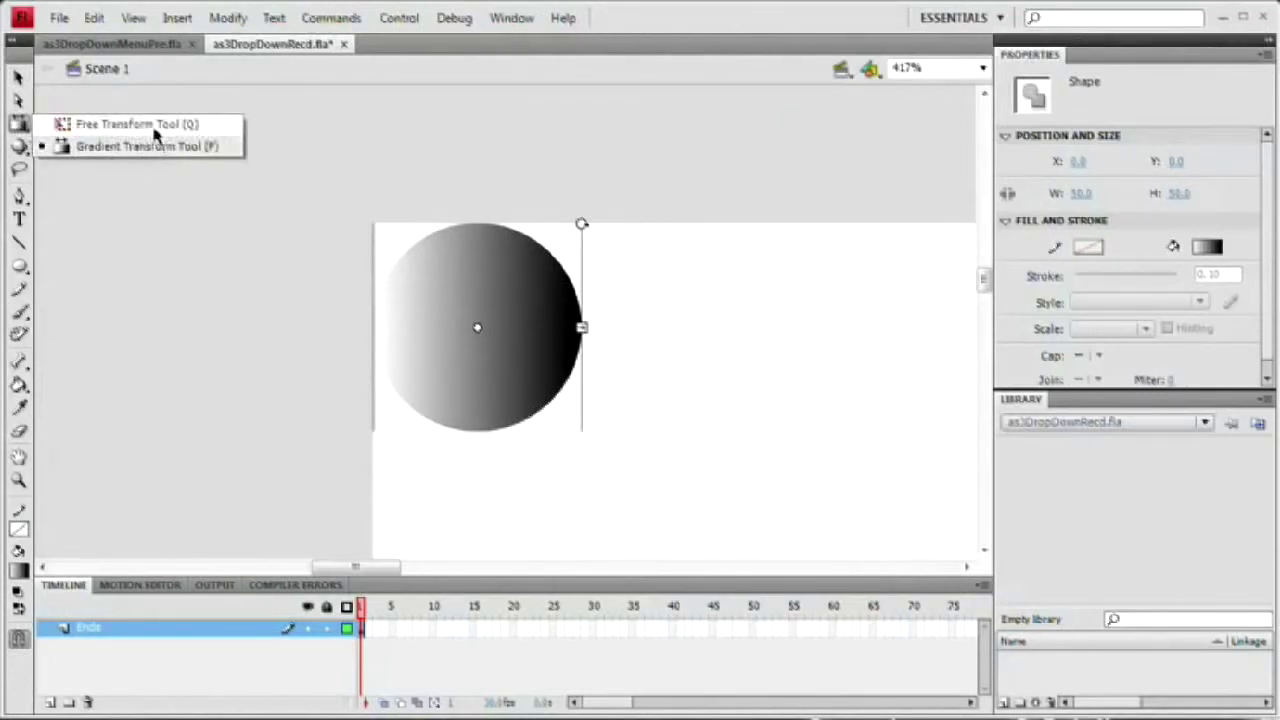
click(166, 149)
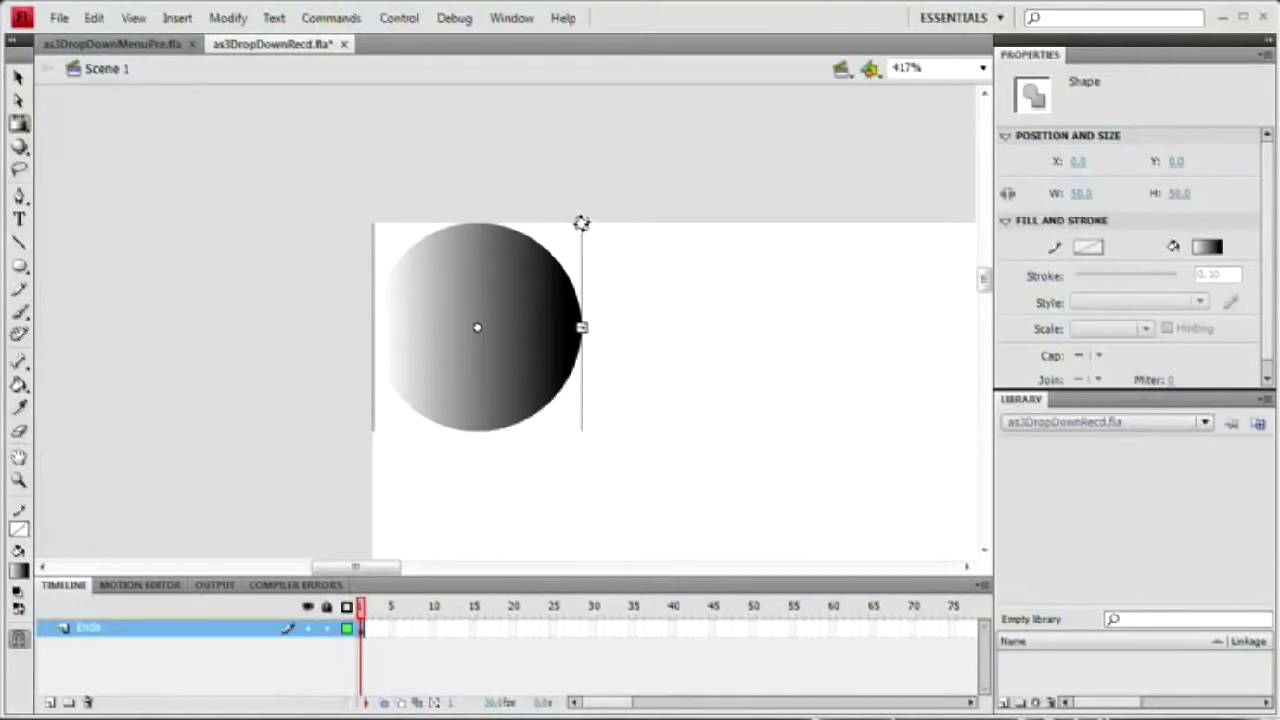
drag(582, 222, 337, 200)
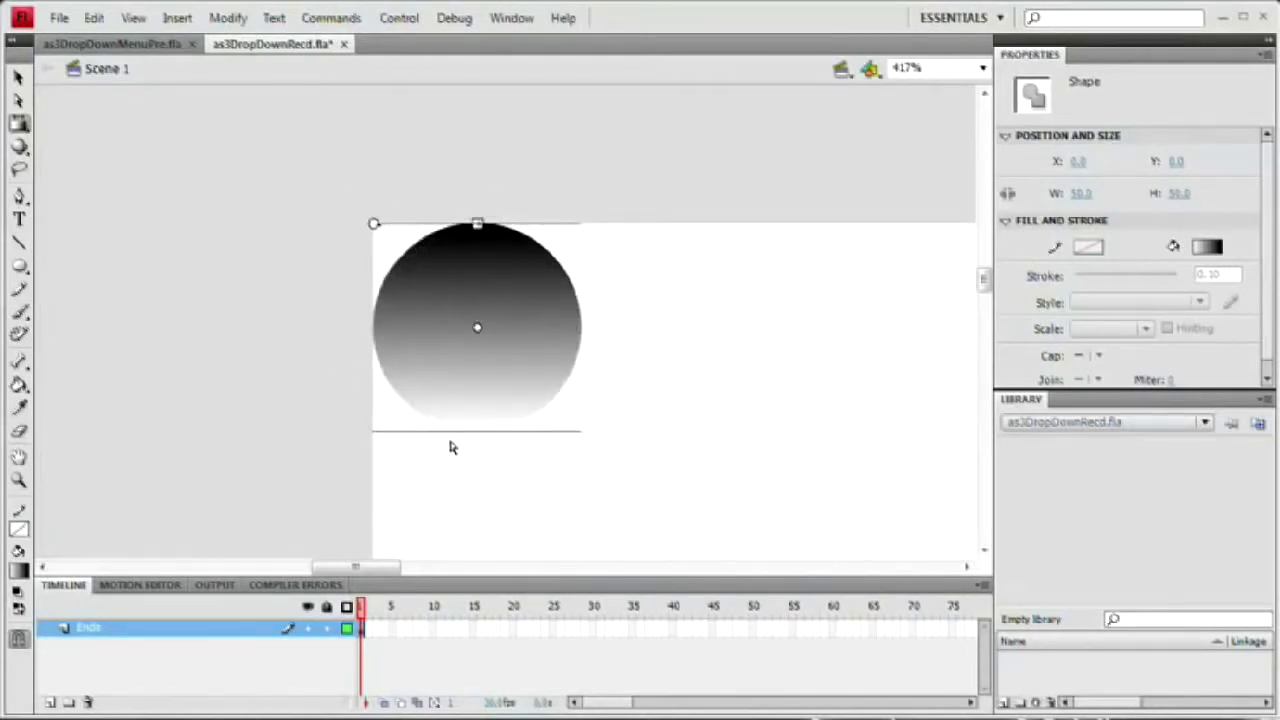
key(ctrl+minus)
key(ctrl+minus)
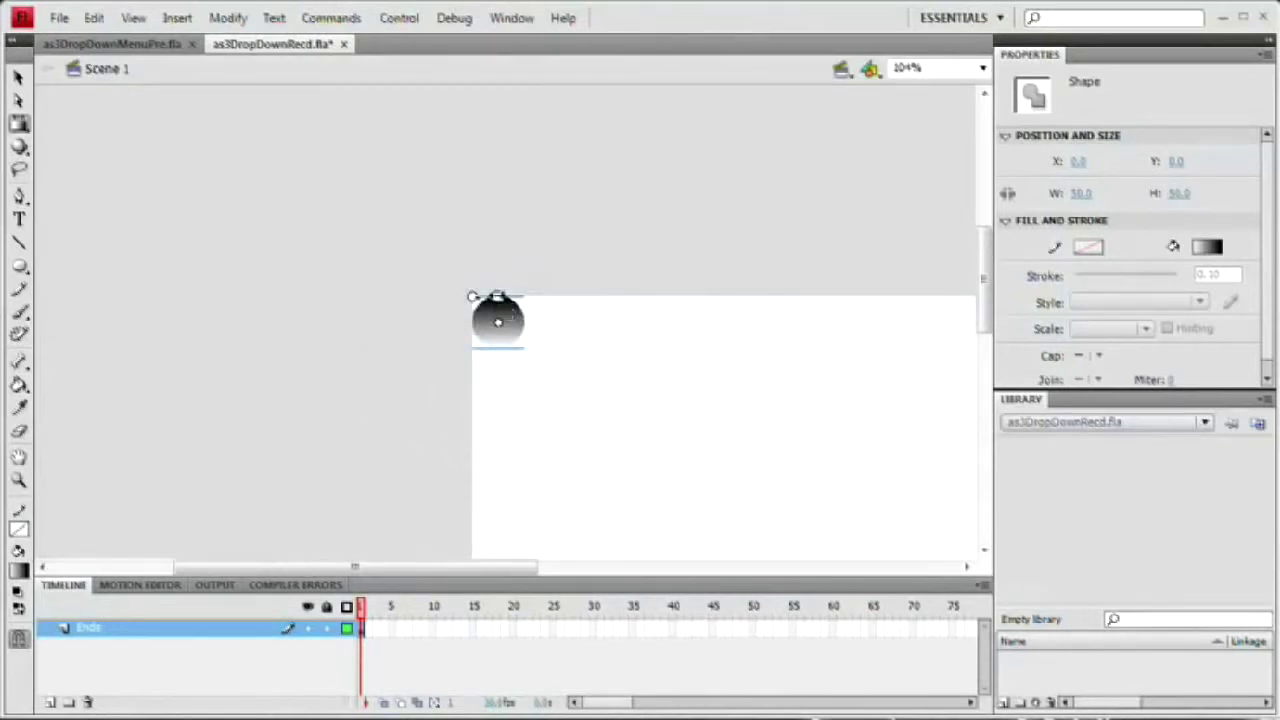
Step: Stretch the circle's gradient vertically with Gradient Transform and shift its centre well above the circle for a subtle light-grey shading
drag(498, 296, 498, 129)
drag(498, 330, 498, 213)
drag(520, 223, 505, 335)
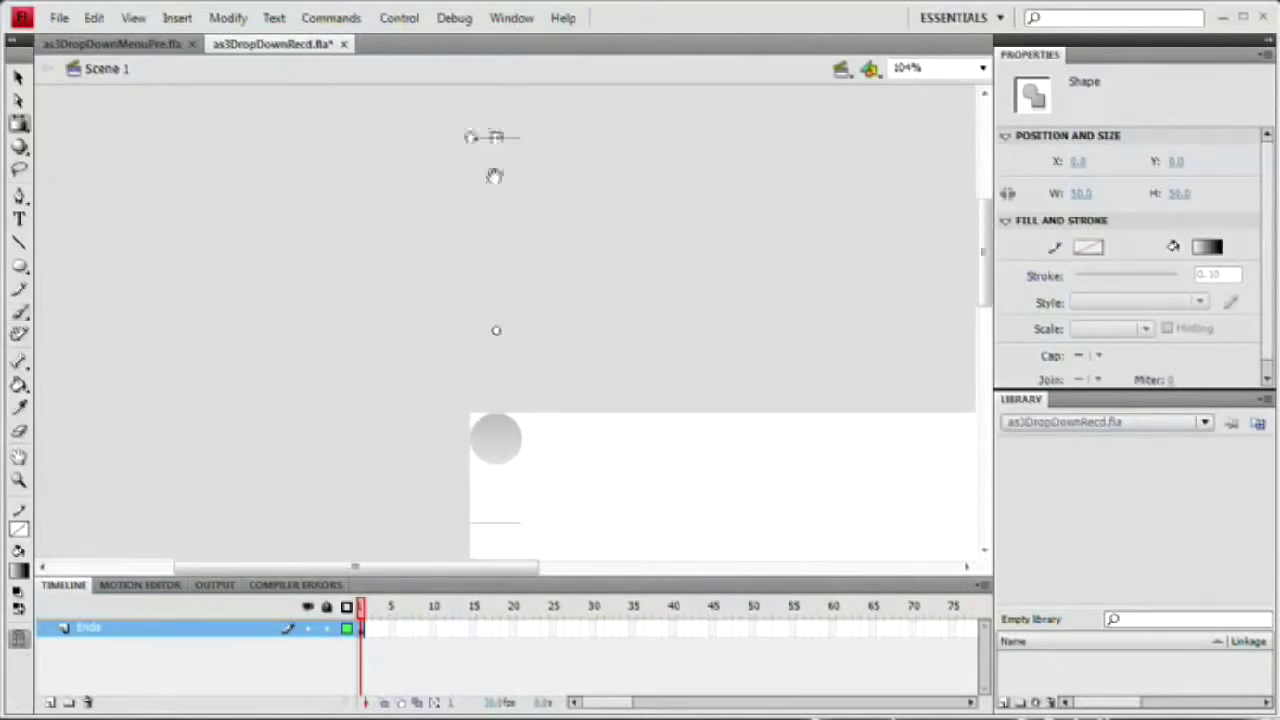
drag(497, 140, 497, 179)
drag(495, 333, 496, 345)
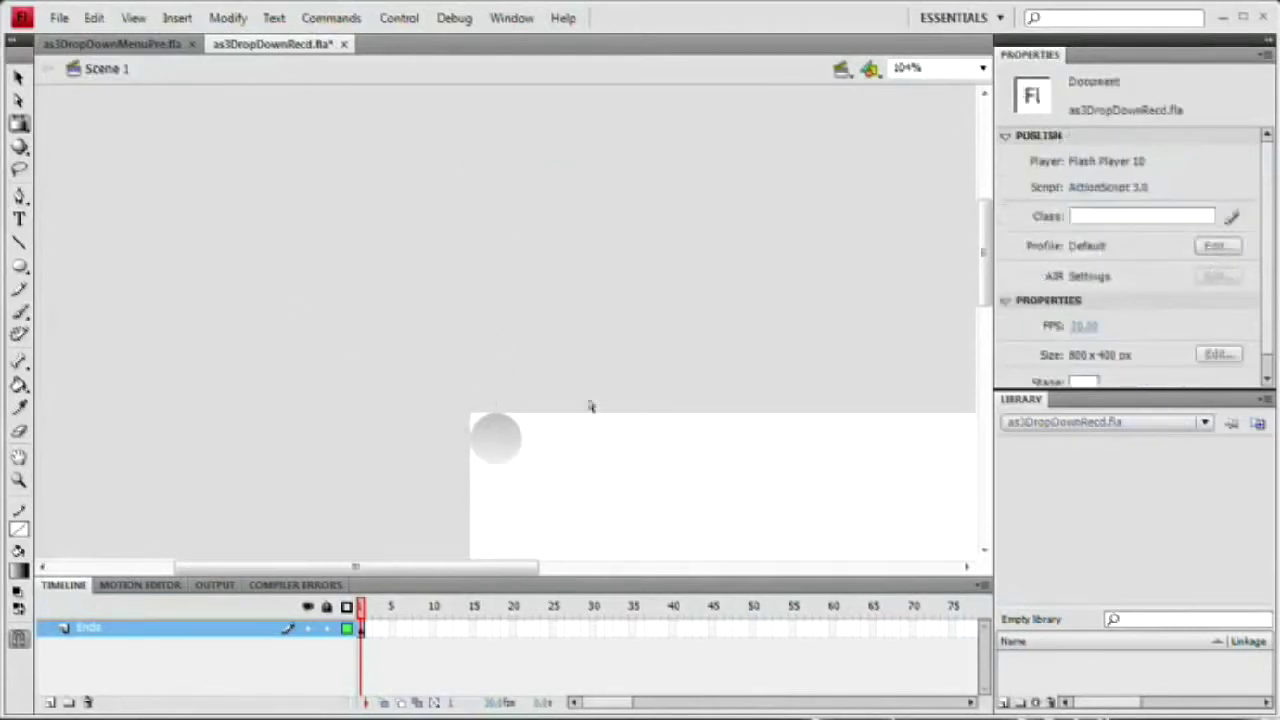
key(x)
click(519, 448)
key(z)
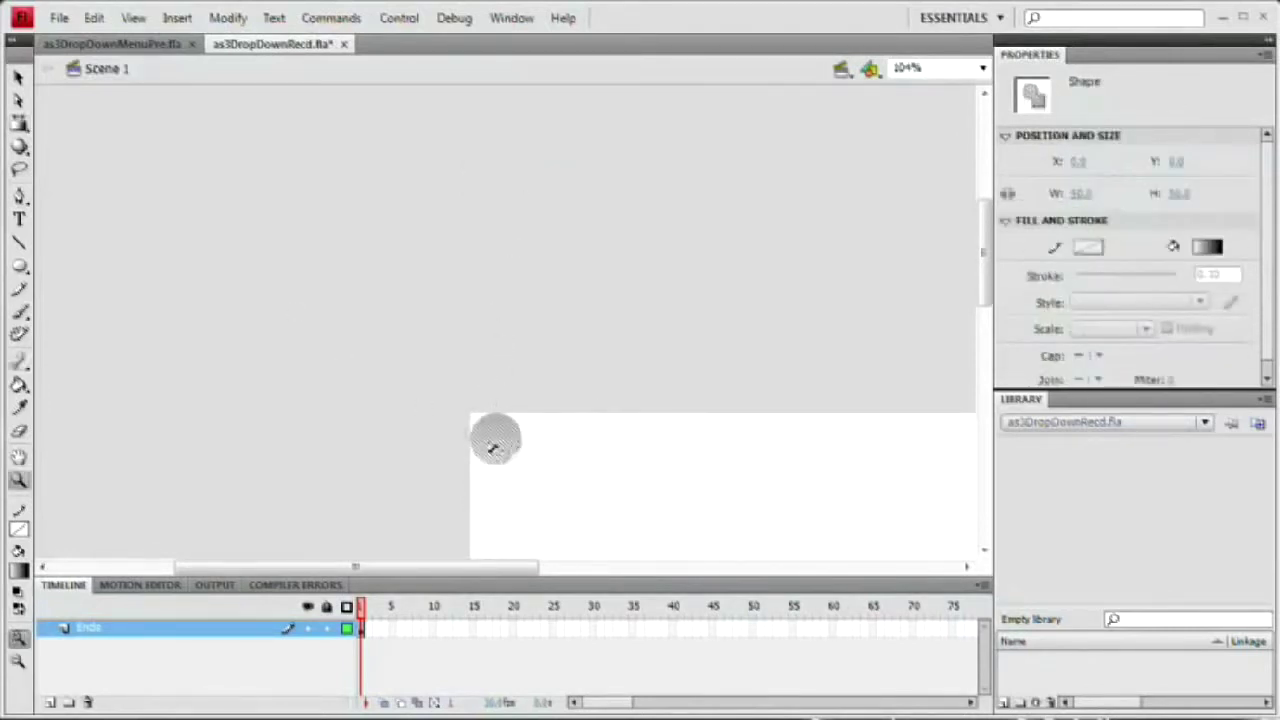
click(491, 443)
drag(554, 277, 493, 338)
key(v)
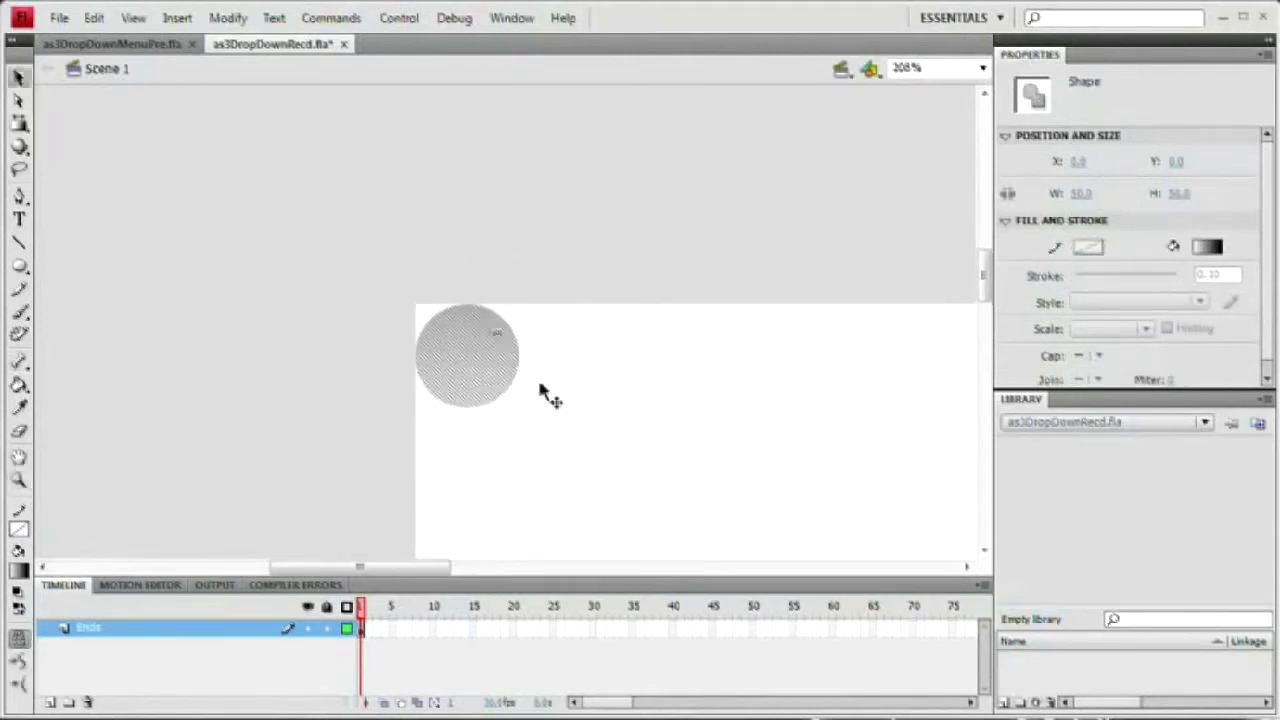
click(537, 375)
click(494, 363)
scroll(580, 380, right, 2)
key(ctrl+minus)
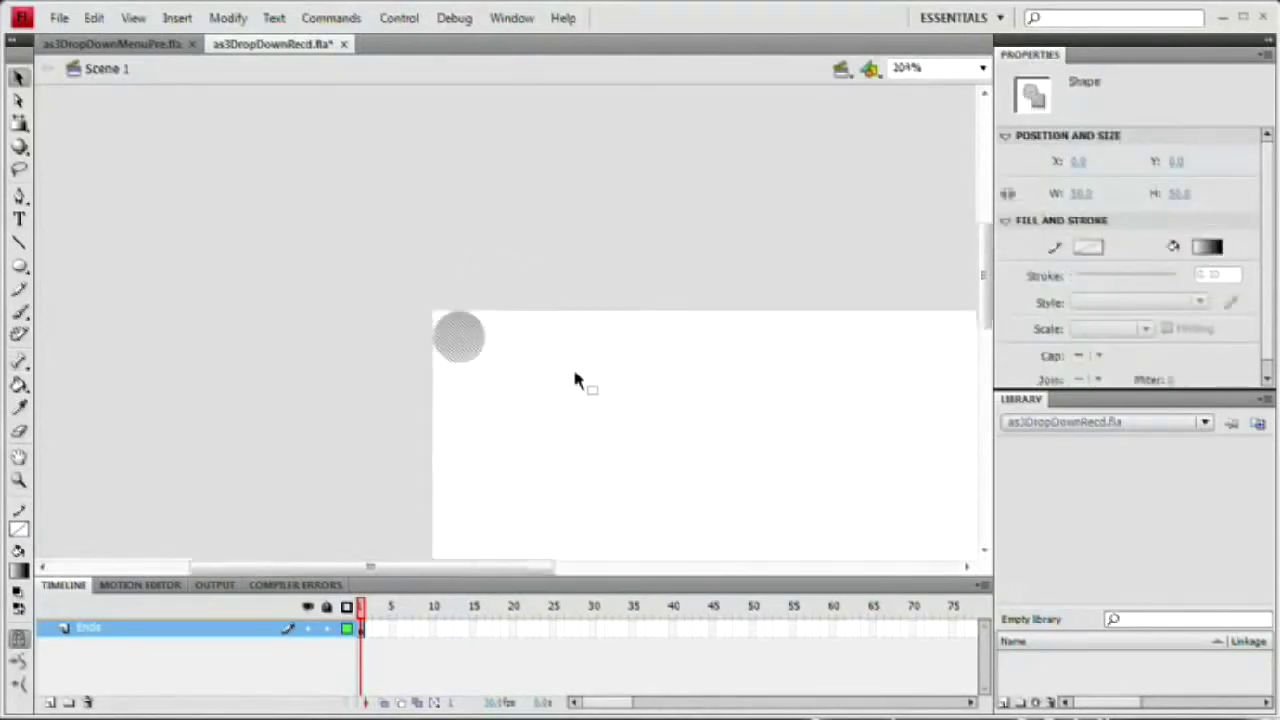
key(ctrl+minus)
key(ctrl+equal)
Step: Duplicate the gradient circle in place and shift the copy horizontally to the right to about X 133
drag(574, 377, 194, 197)
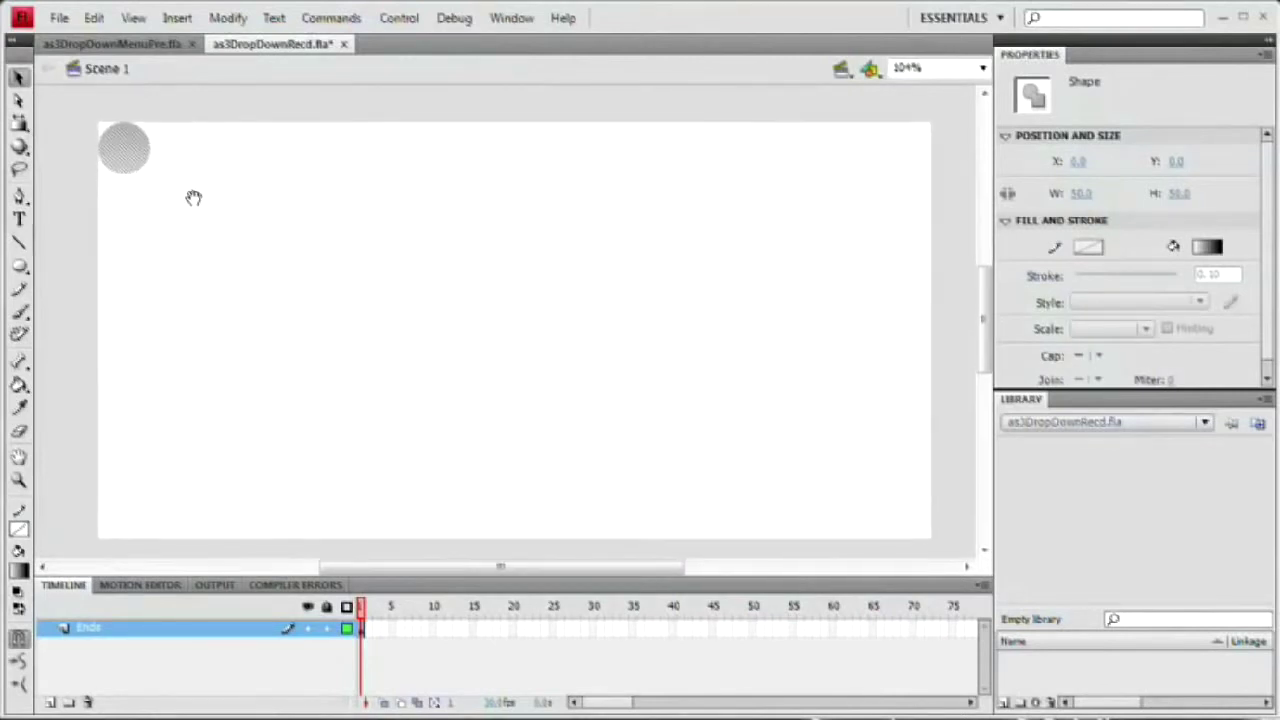
double_click(128, 165)
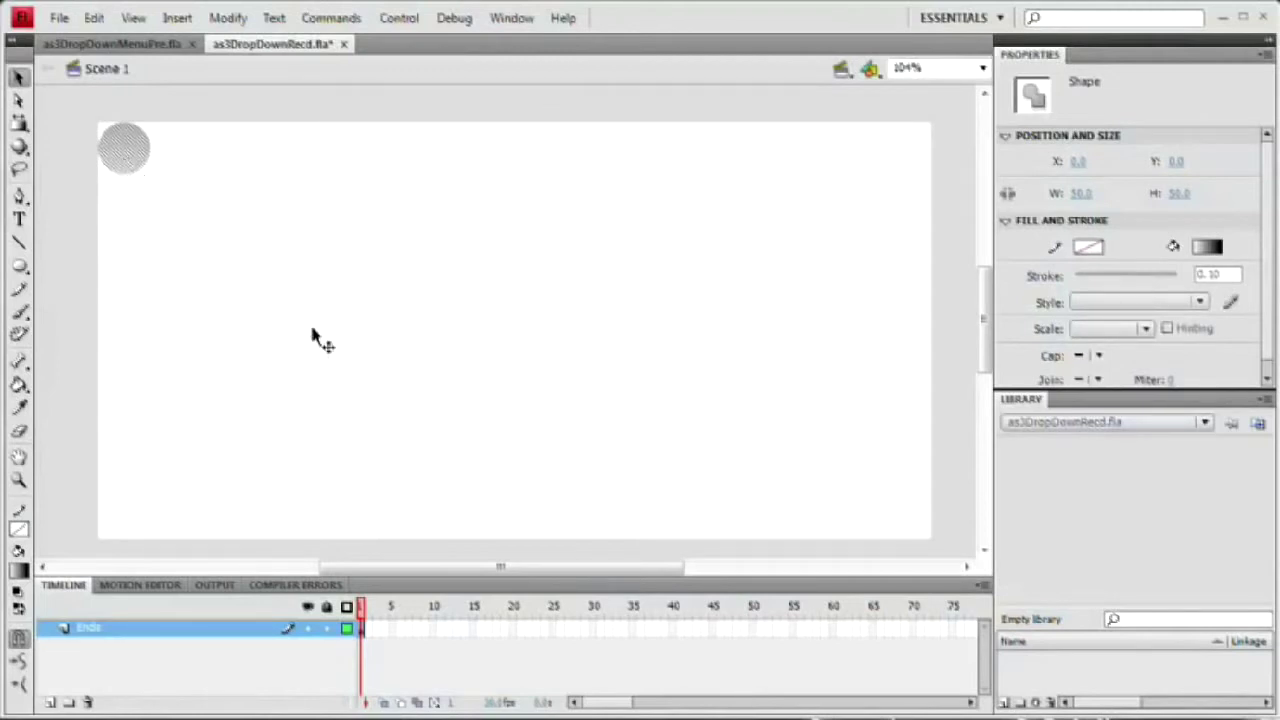
key(shift+Right)
key(shift+Right)
key(shift+Right)
key(shift+Right)
key(shift+Right)
key(shift+Right)
key(shift+Right)
key(shift+Right)
key(shift+Right)
key(shift+Right)
key(shift+Right)
key(shift+Right)
key(shift+Right)
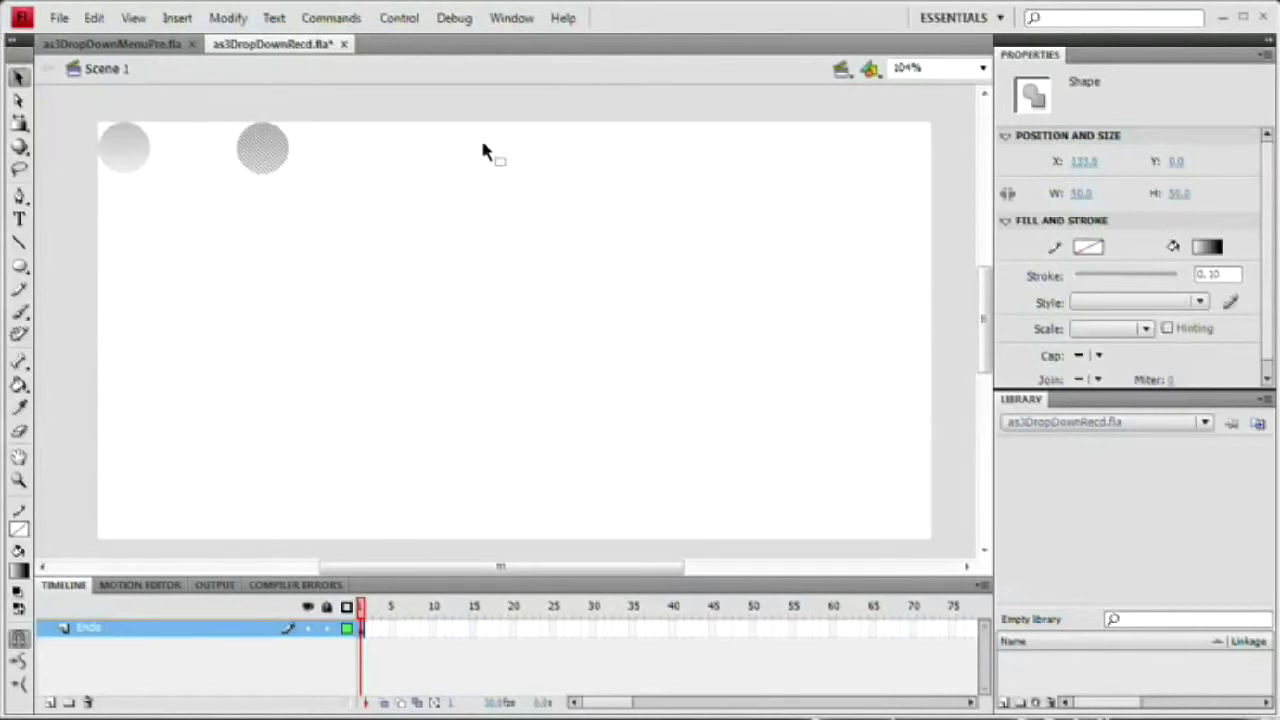
Step: Set the copied circle's X position to 750 and deselect it
click(1082, 161)
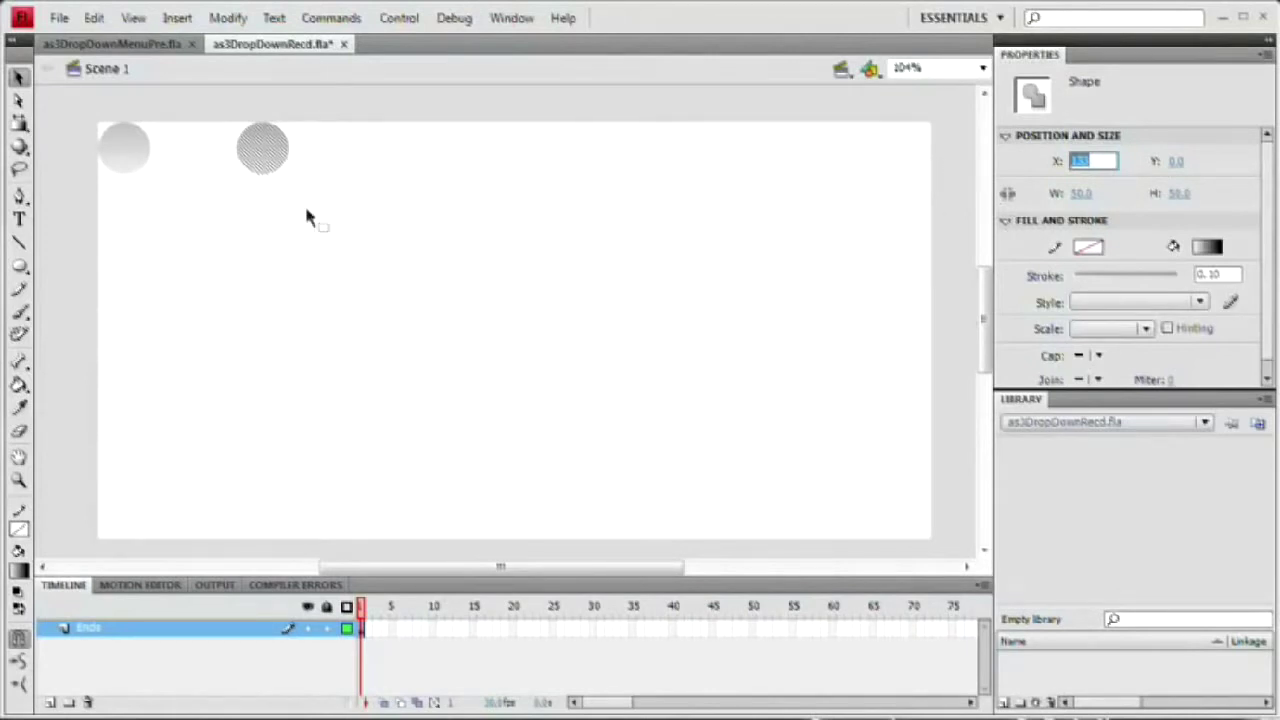
text(25)
key(Tab)
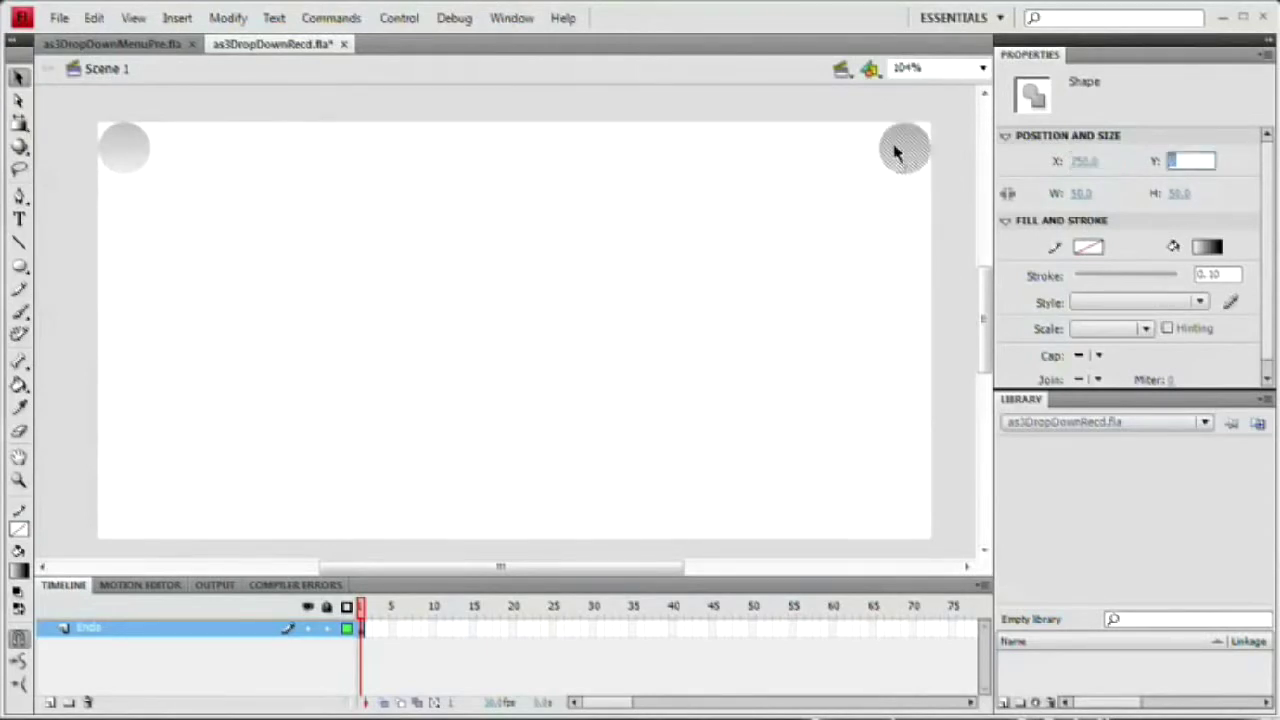
click(916, 244)
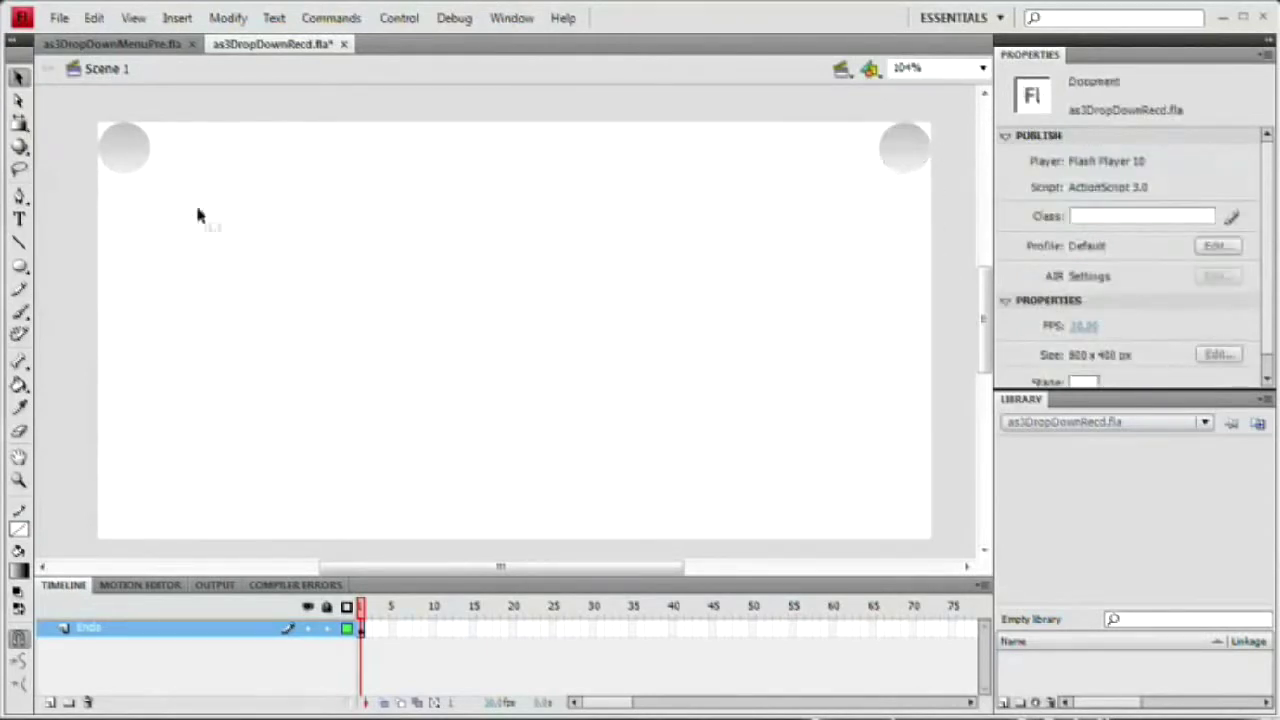
Step: Convert both circles together into a movie clip symbol named mcEnds, with its registration point at the upper-left corner
drag(72, 117, 950, 205)
key(F8)
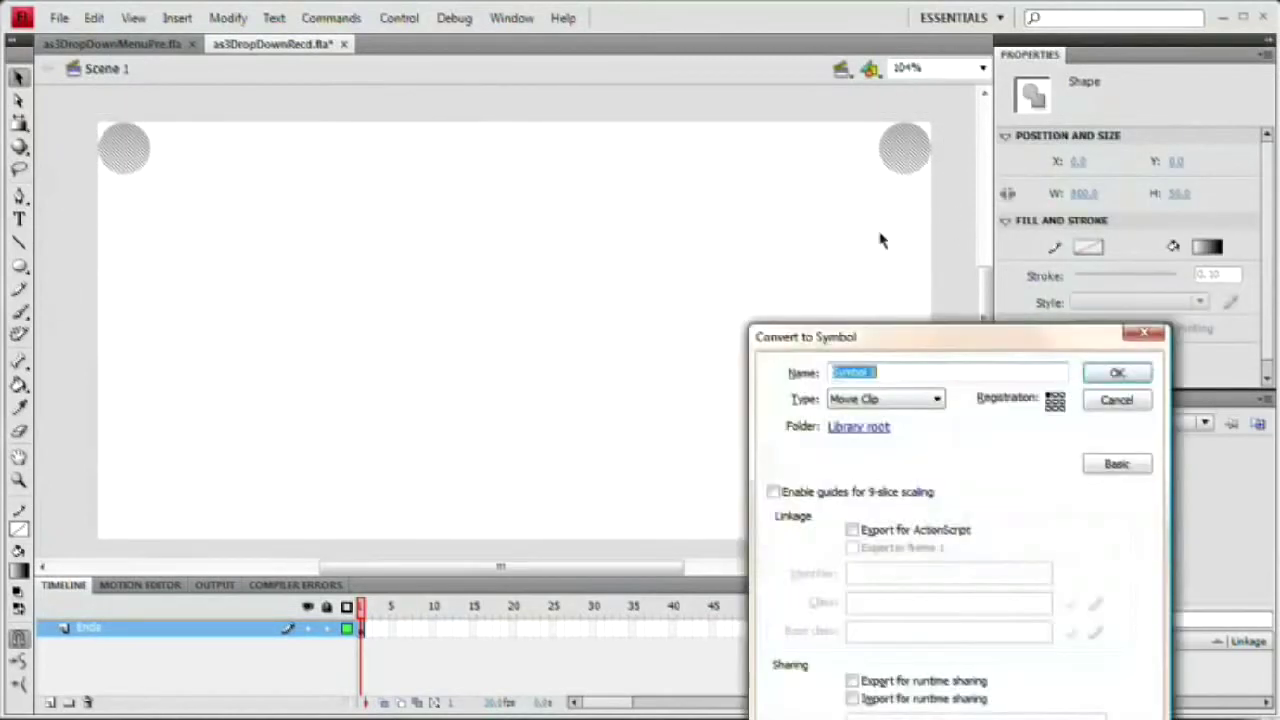
drag(829, 340, 437, 135)
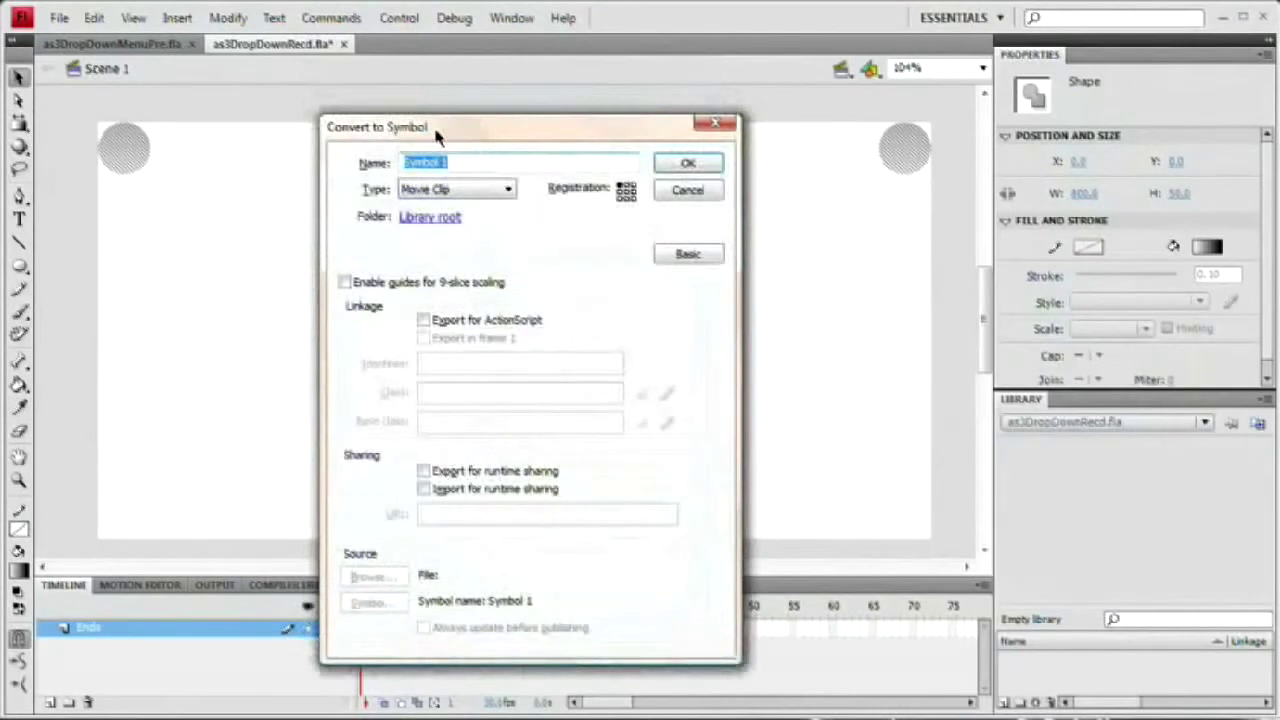
text(mcEnds)
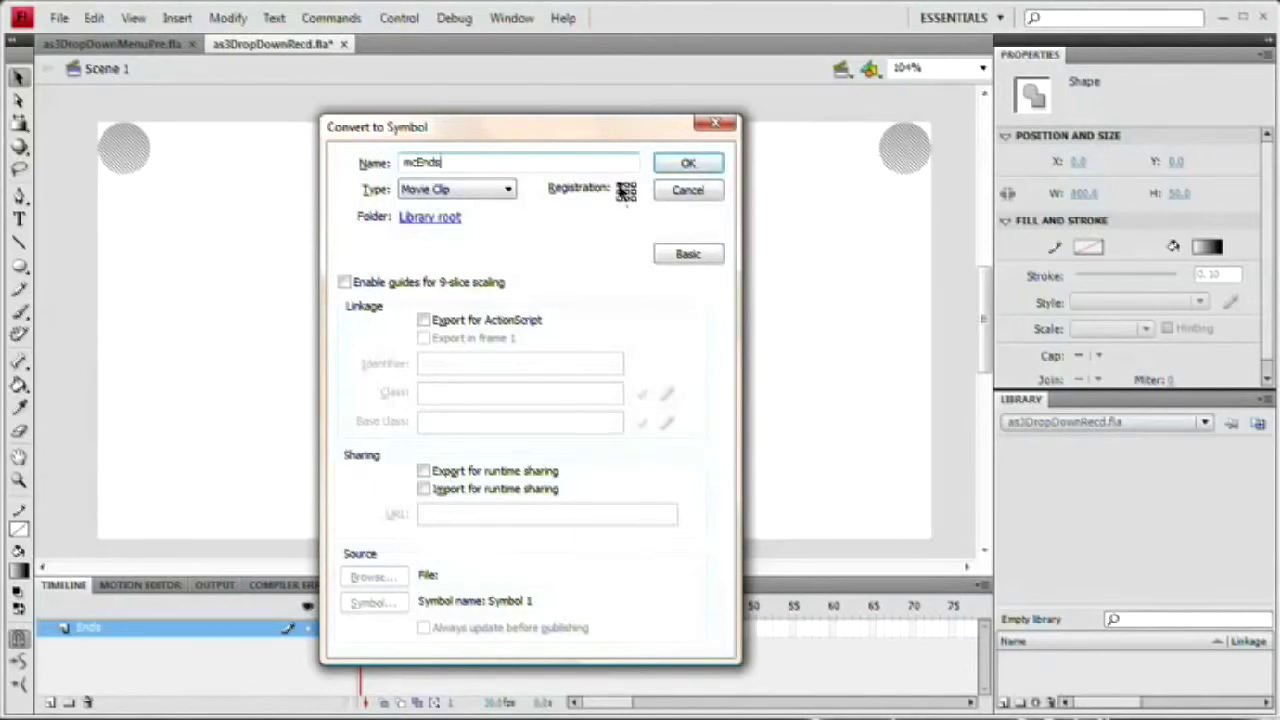
click(689, 164)
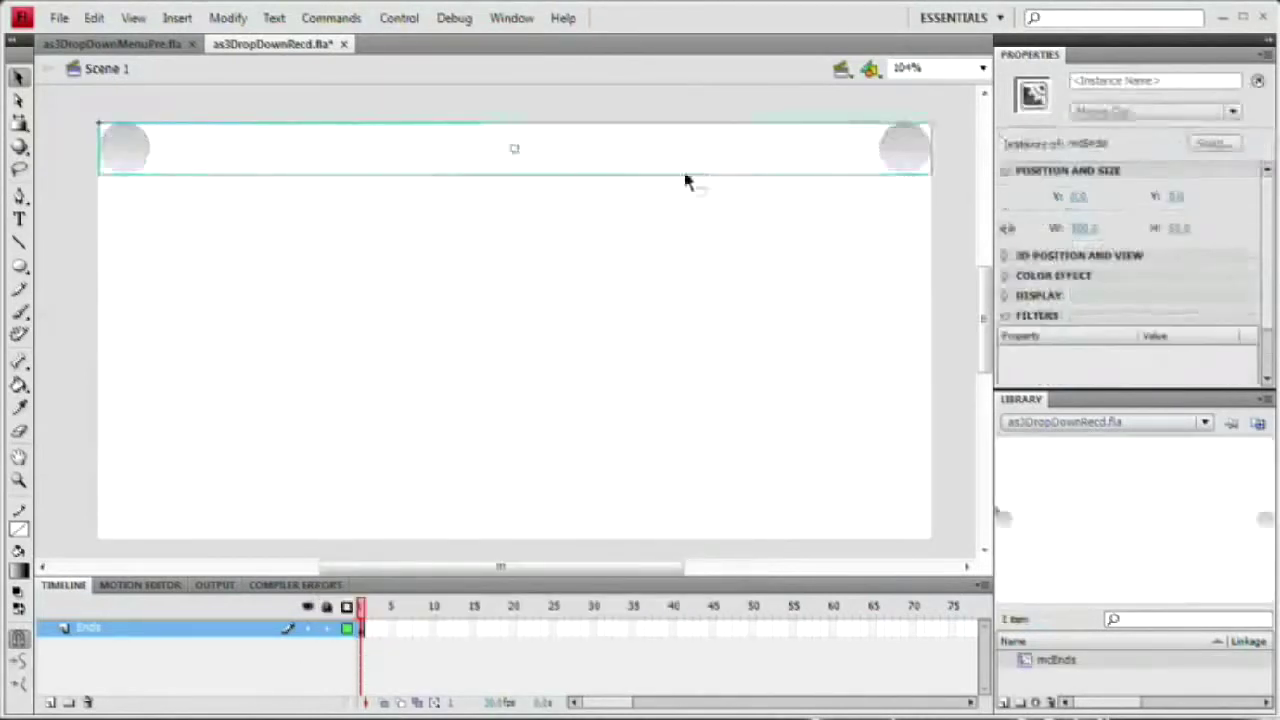
Step: Add a new layer above Ends and name it Buttons
click(50, 703)
click(86, 628)
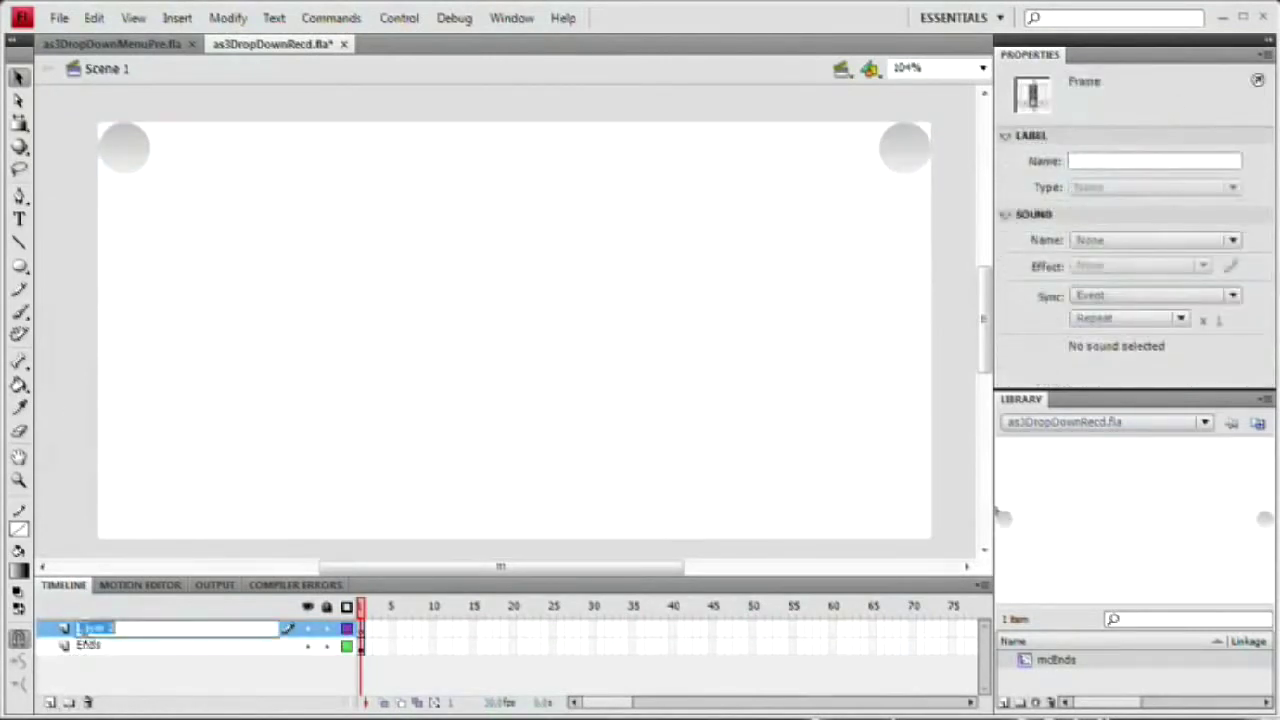
double_click(86, 628)
key(Return)
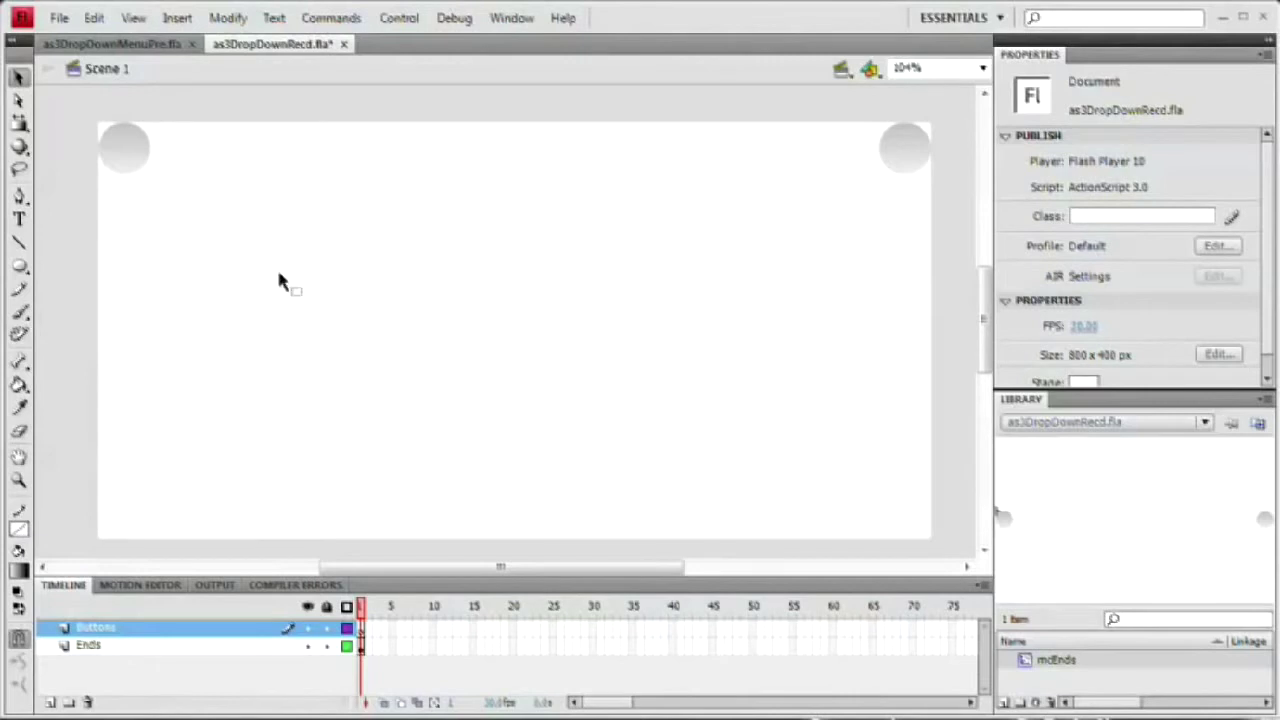
Step: Draw a gradient-filled rectangle about 430 px wide and 166 px high in the middle of the stage on the Buttons layer, and select it
click(20, 266)
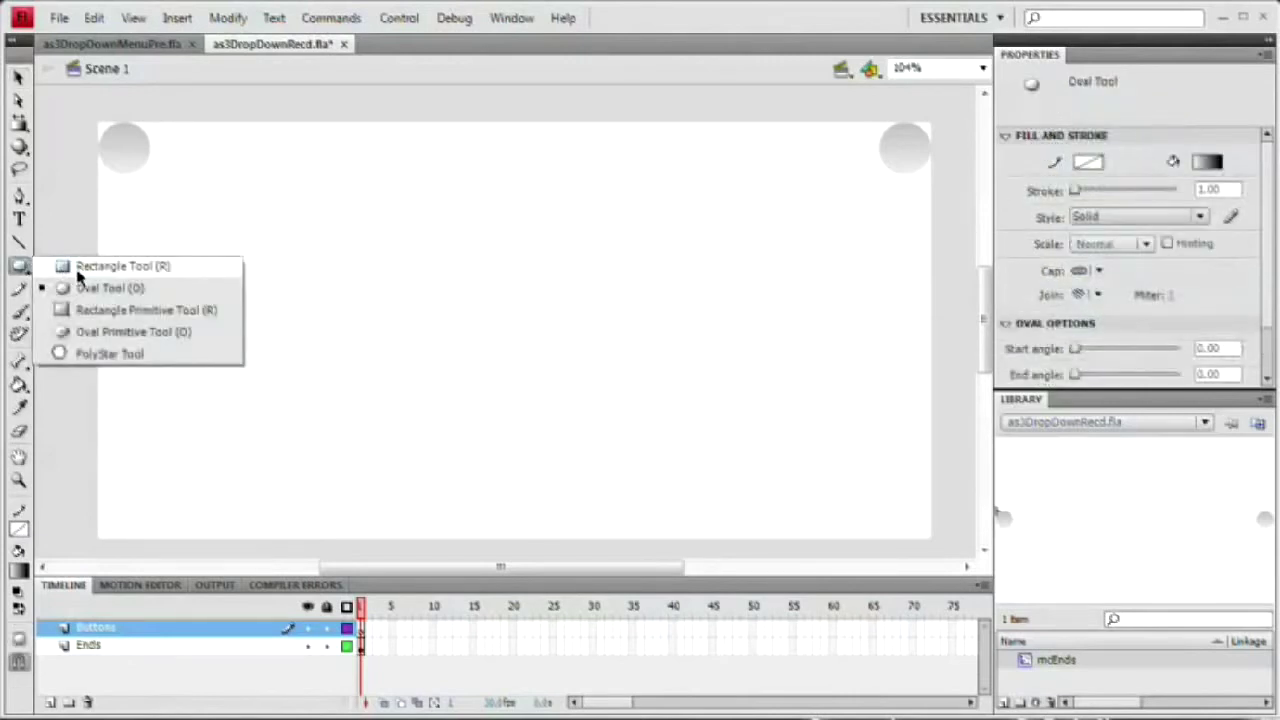
click(78, 270)
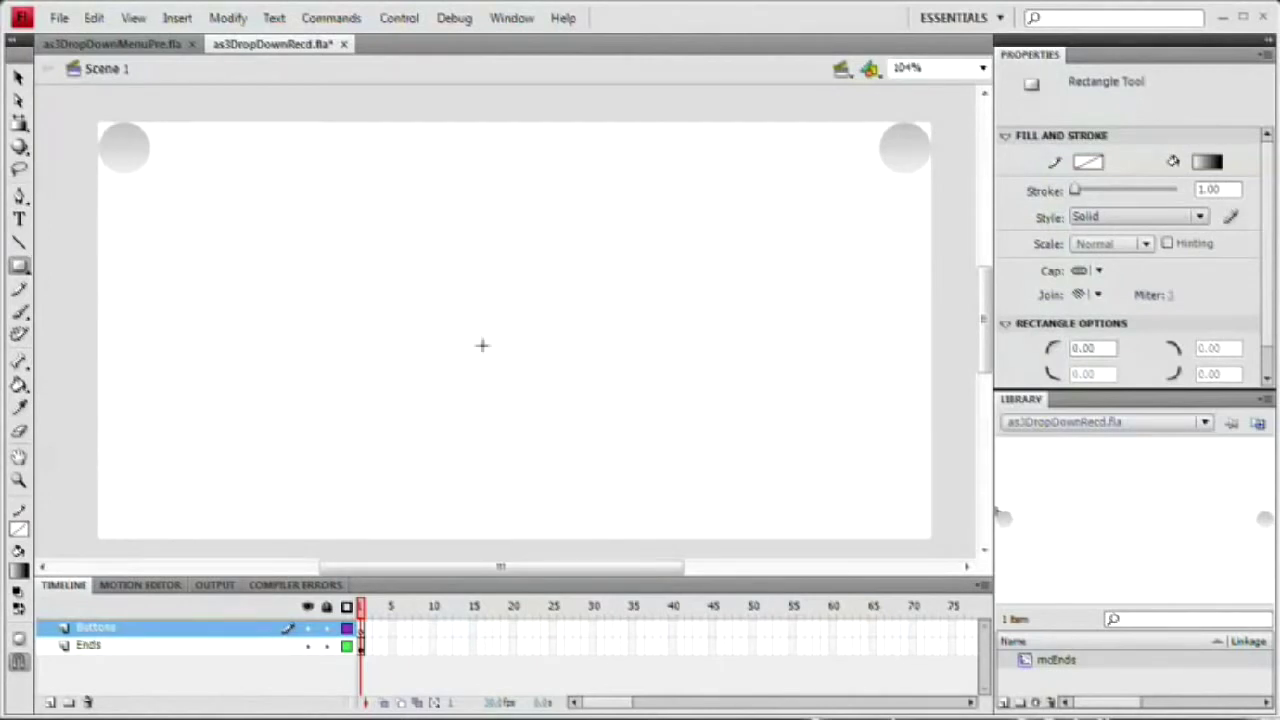
drag(286, 254, 734, 426)
key(v)
click(445, 338)
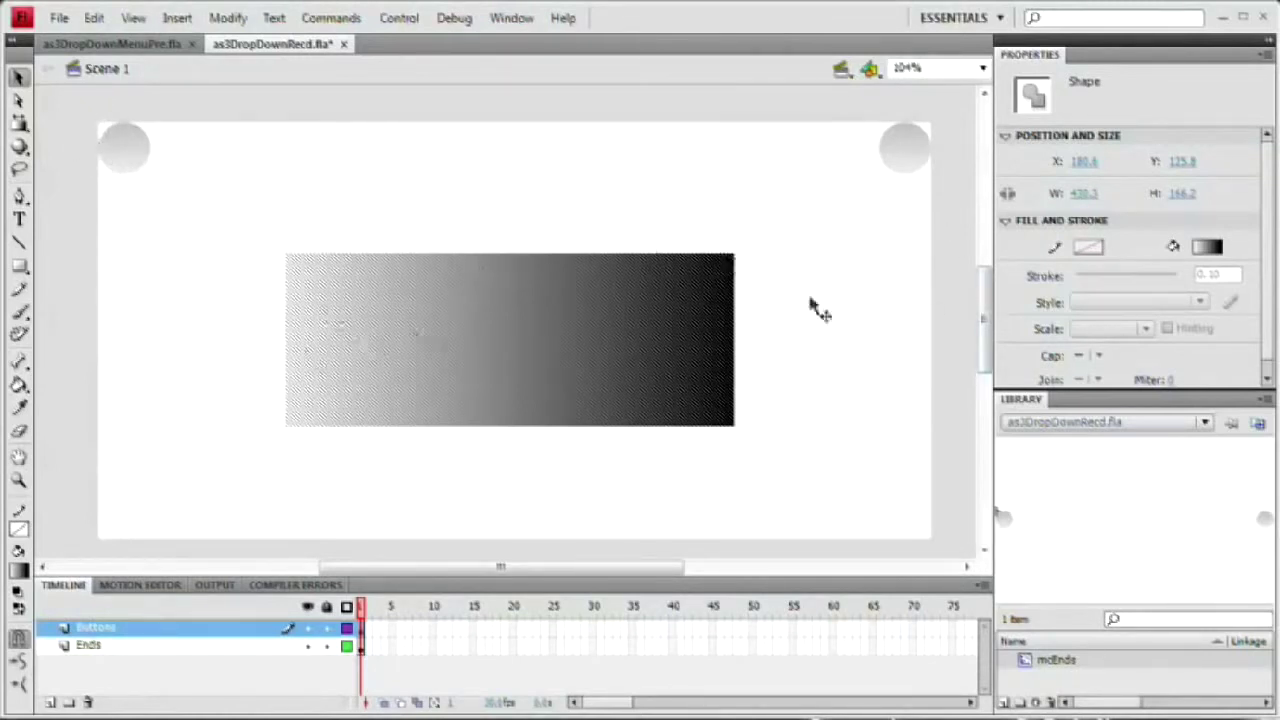
Step: Resize the rectangle to 150 px wide and 50 px high
click(1088, 194)
text(397)
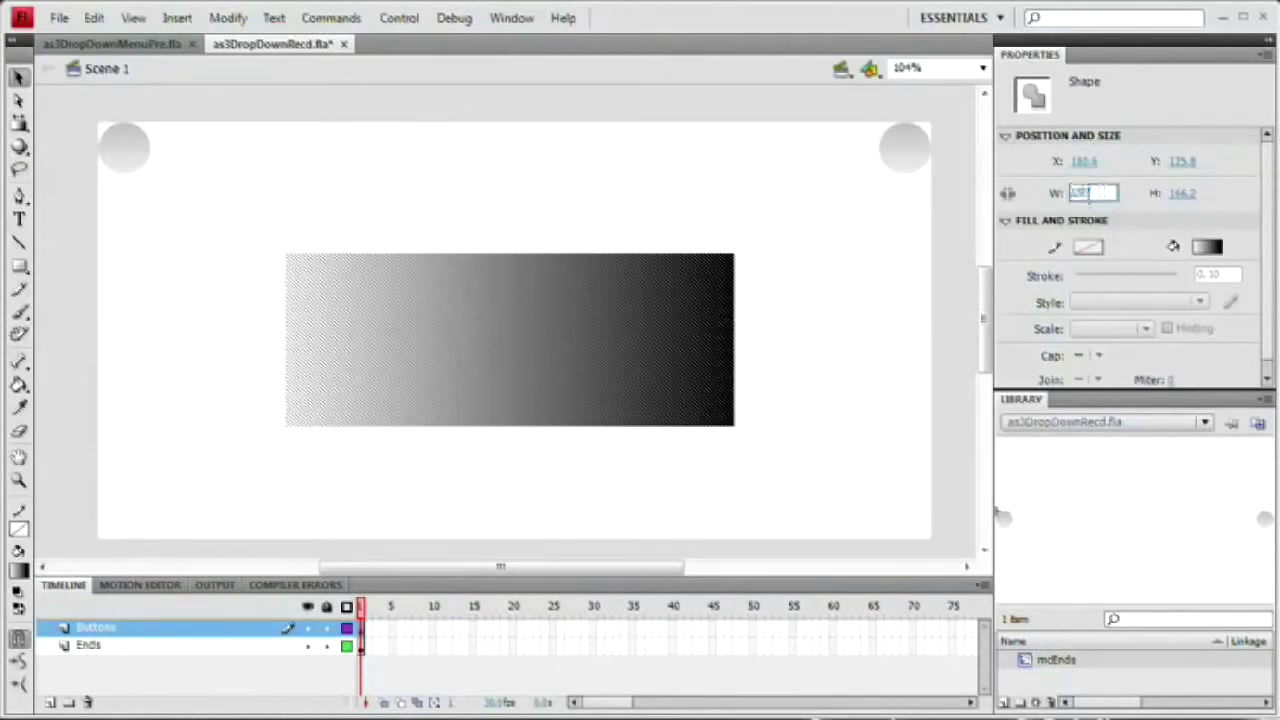
text(50)
key(Tab)
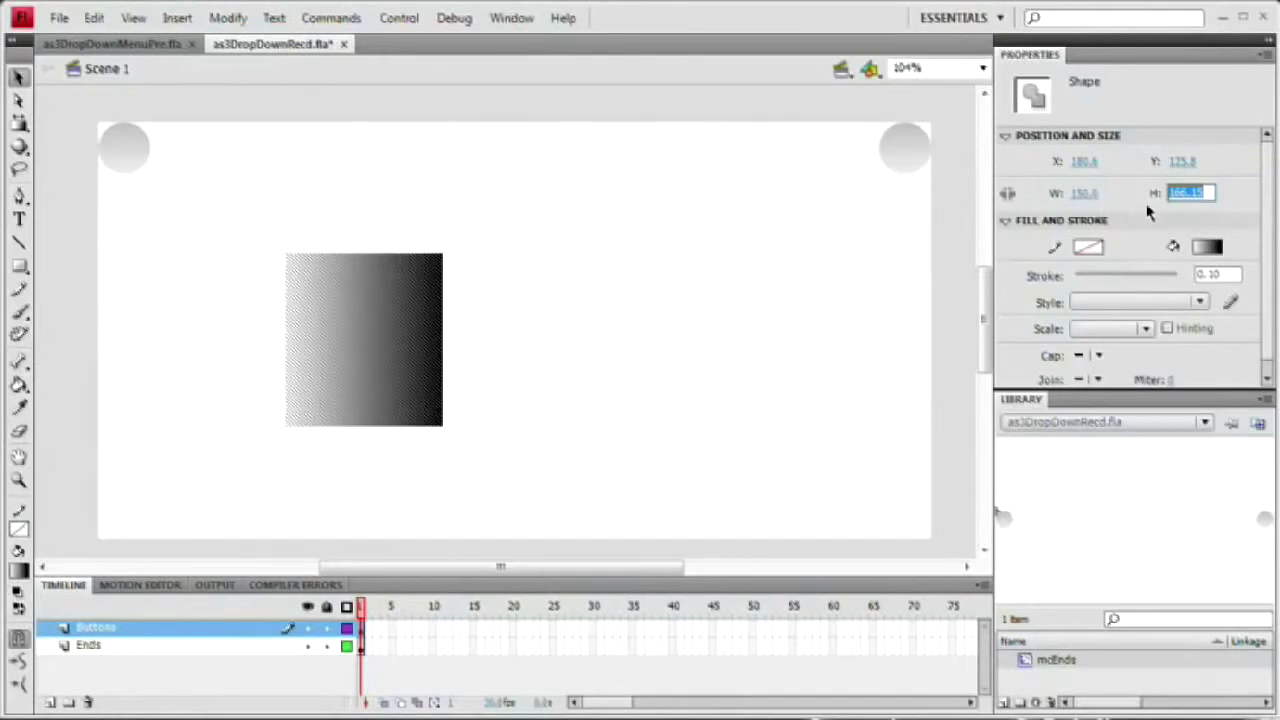
text(50)
key(Return)
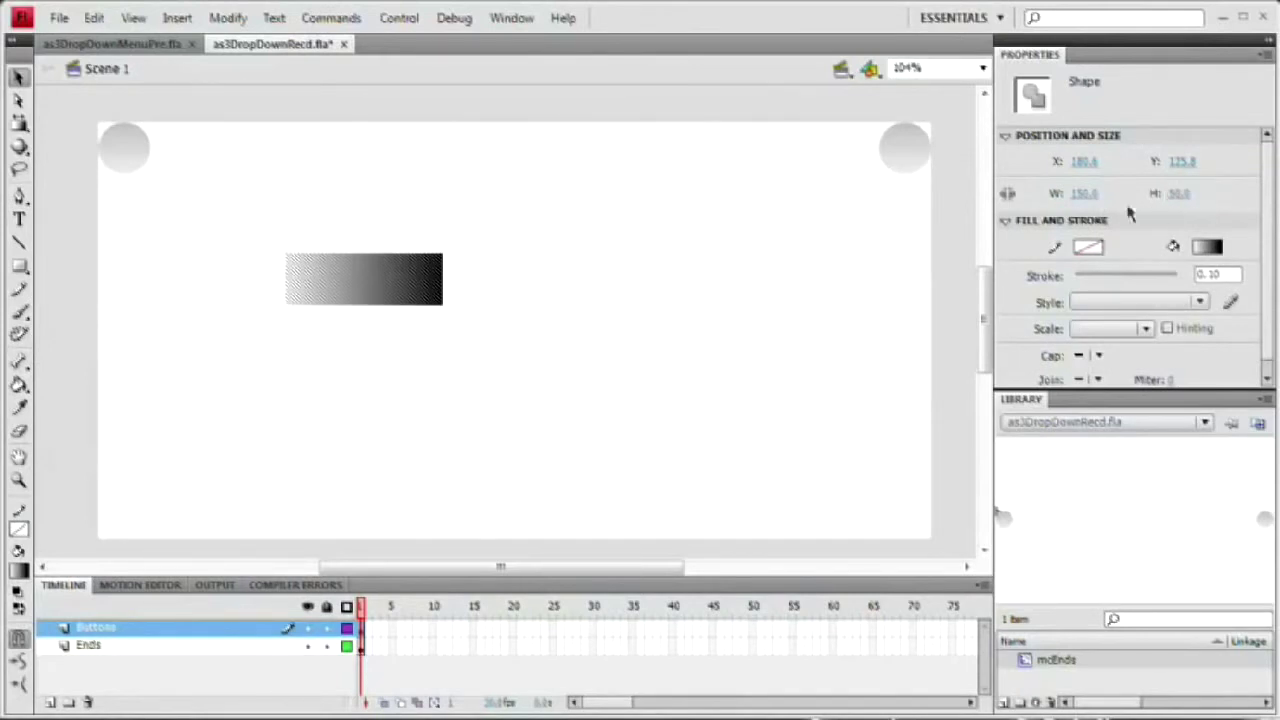
Step: Move the rectangle to about X 189 and Y 163 on the stage, and deselect it
drag(366, 265, 410, 336)
click(523, 323)
click(412, 336)
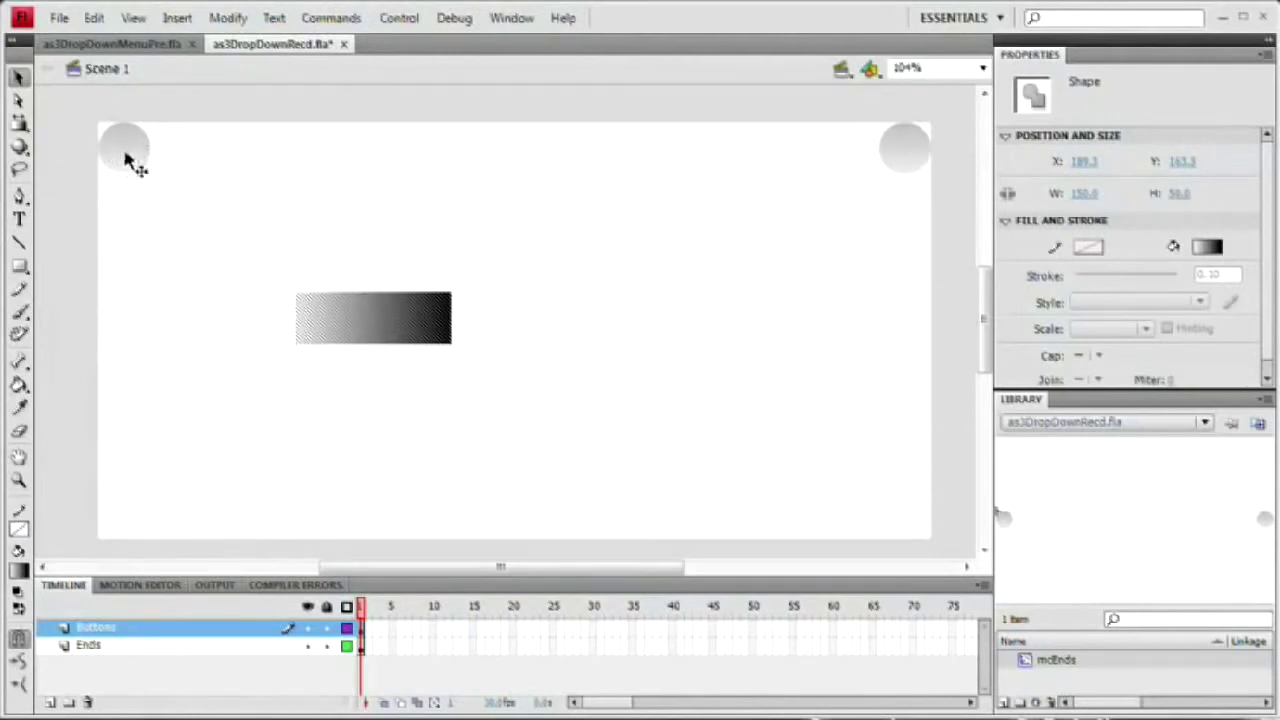
click(278, 281)
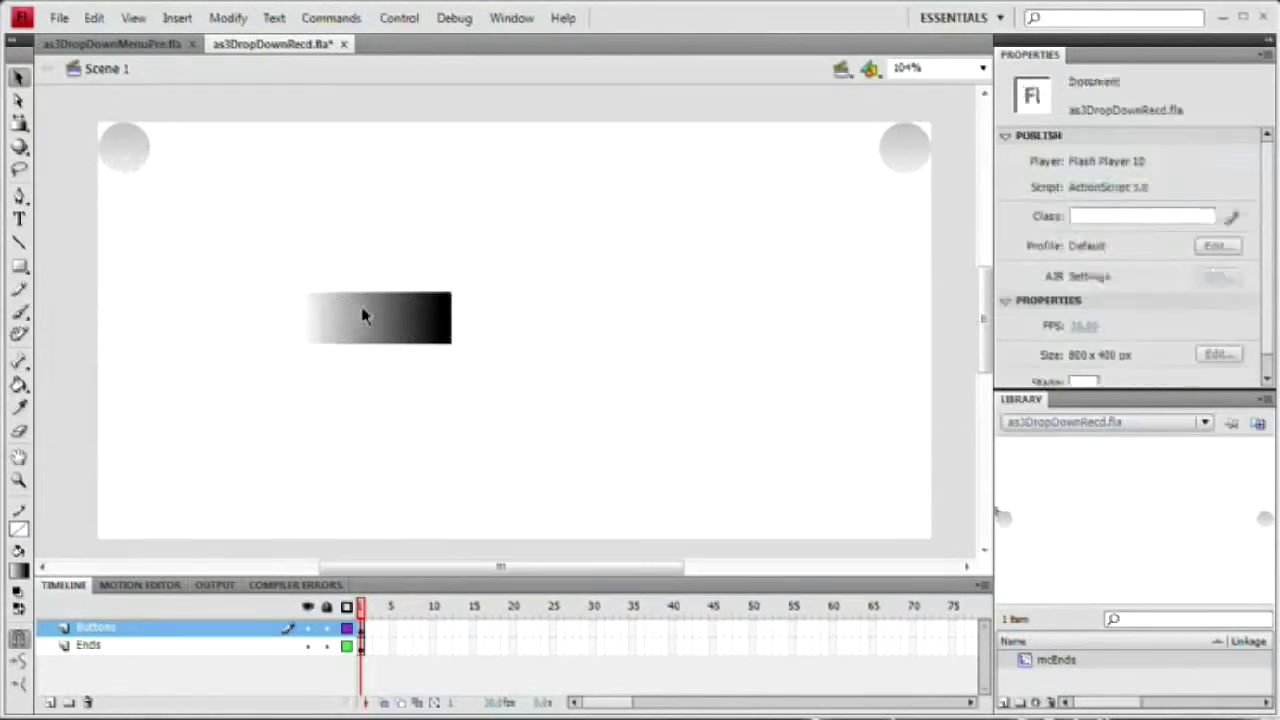
Step: Open the mcEnds symbol for editing and sample the circles' gradient fill with the Eyedropper
click(360, 305)
click(143, 167)
double_click(143, 167)
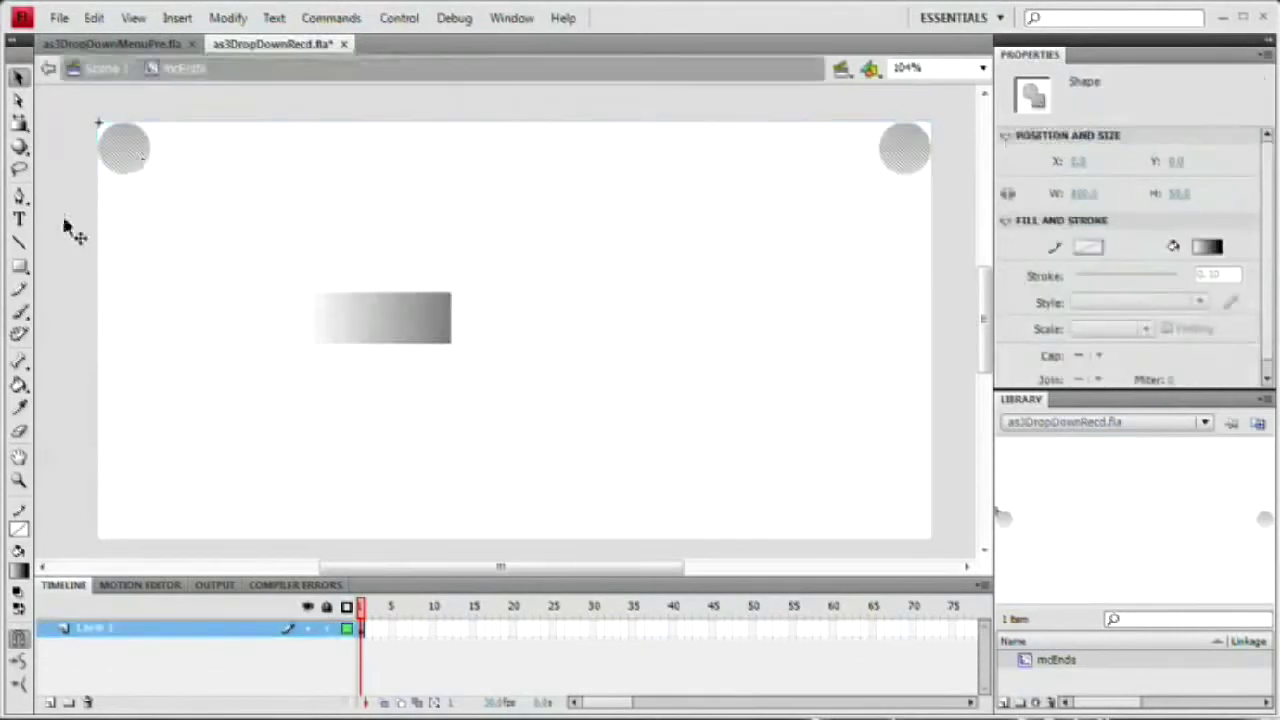
click(19, 408)
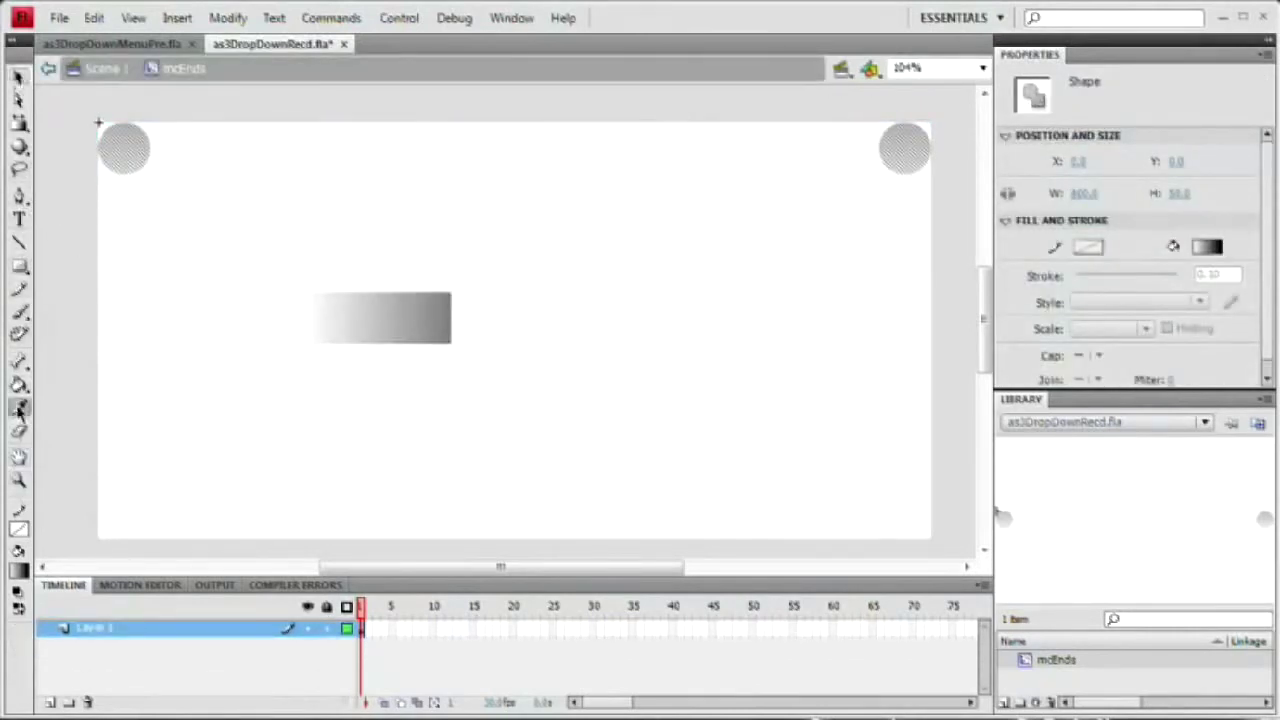
click(118, 145)
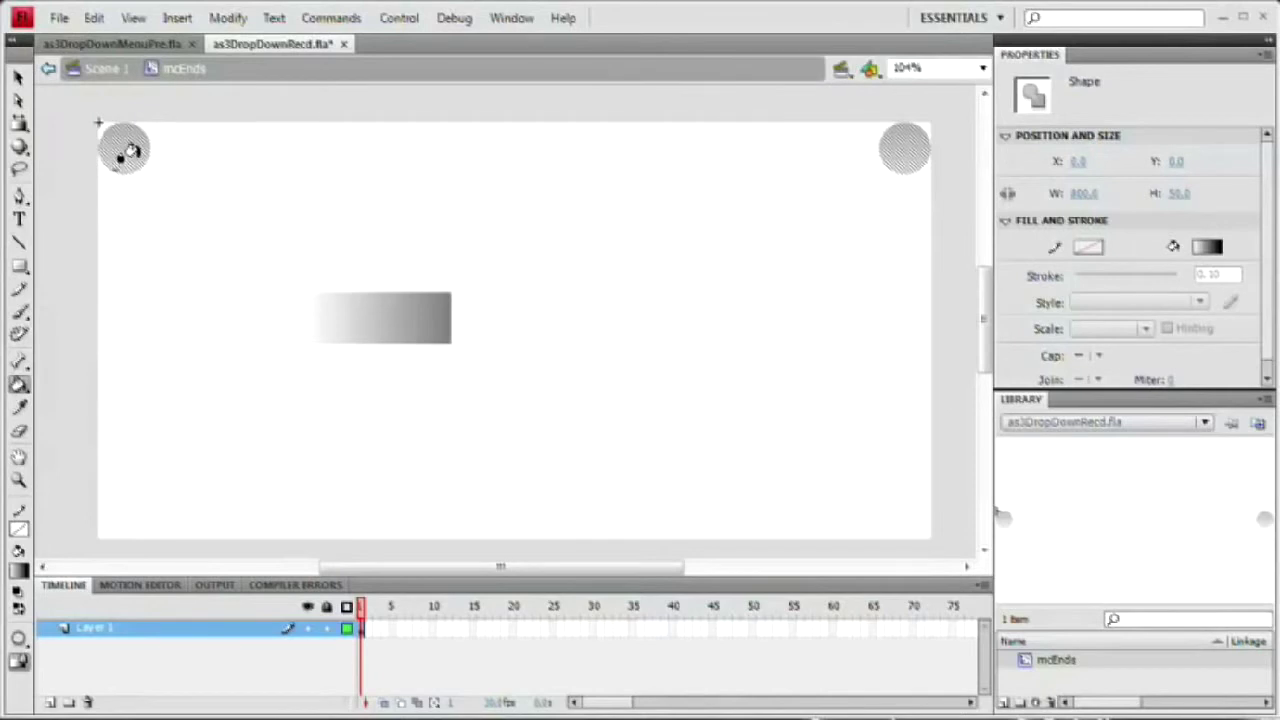
drag(120, 143, 127, 222)
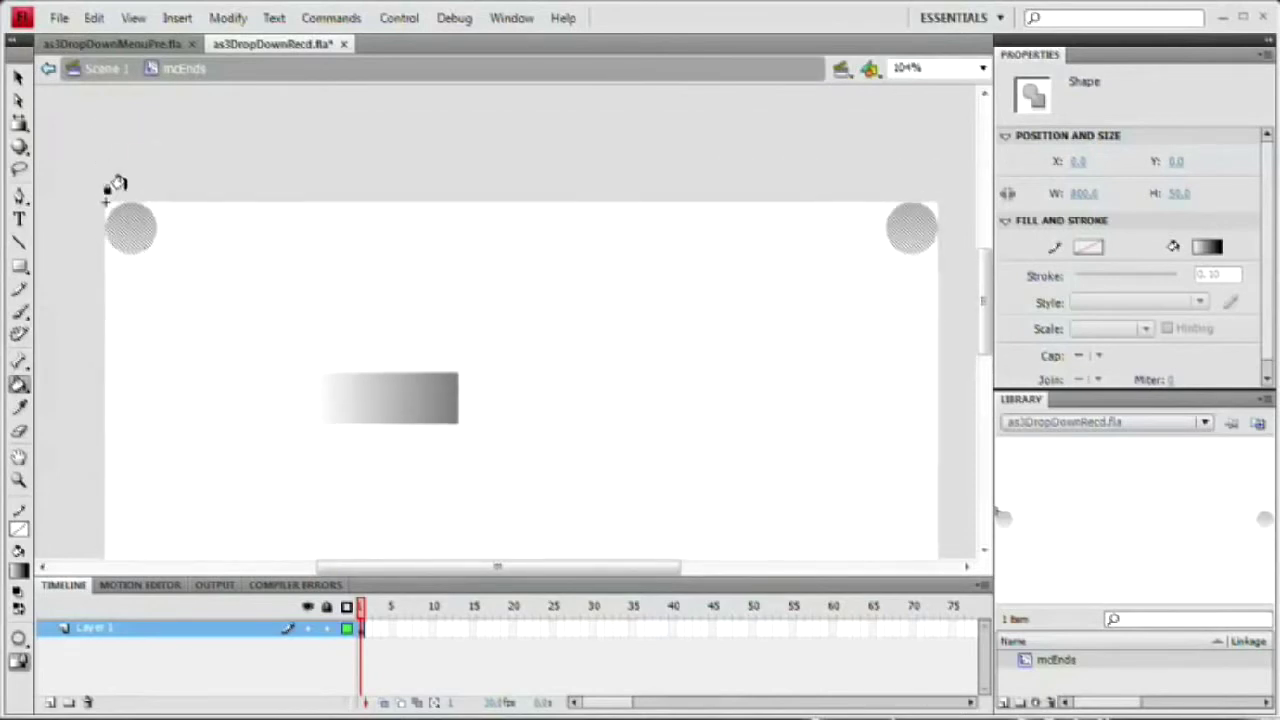
drag(147, 279, 140, 228)
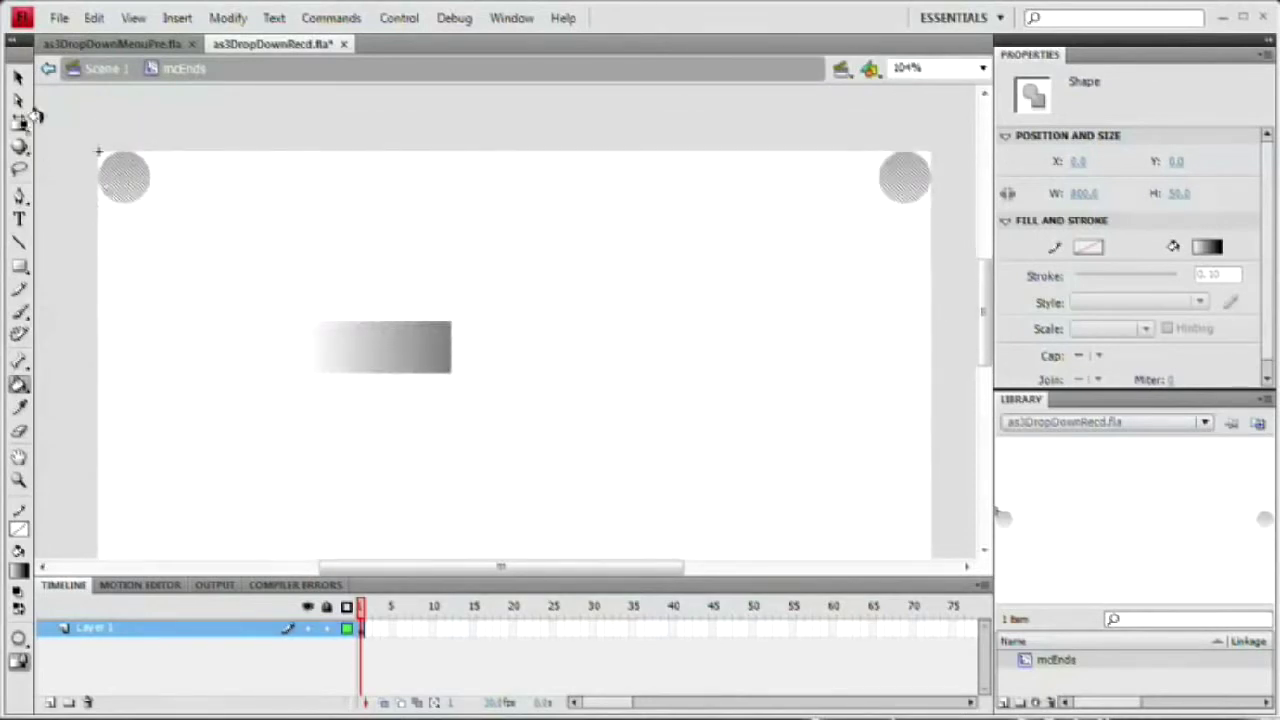
Step: Return to Scene 1, apply the sampled circle gradient to the rectangle on the Buttons layer, and select the rectangle
click(100, 69)
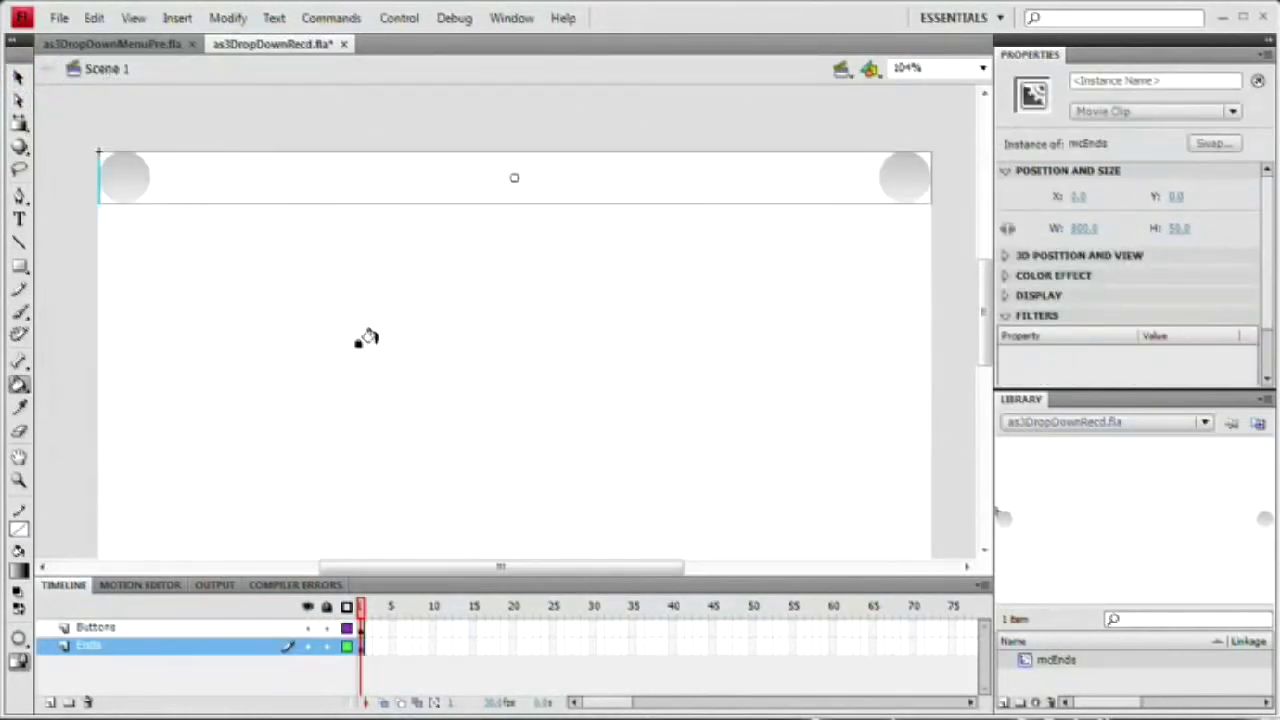
key(v)
click(370, 345)
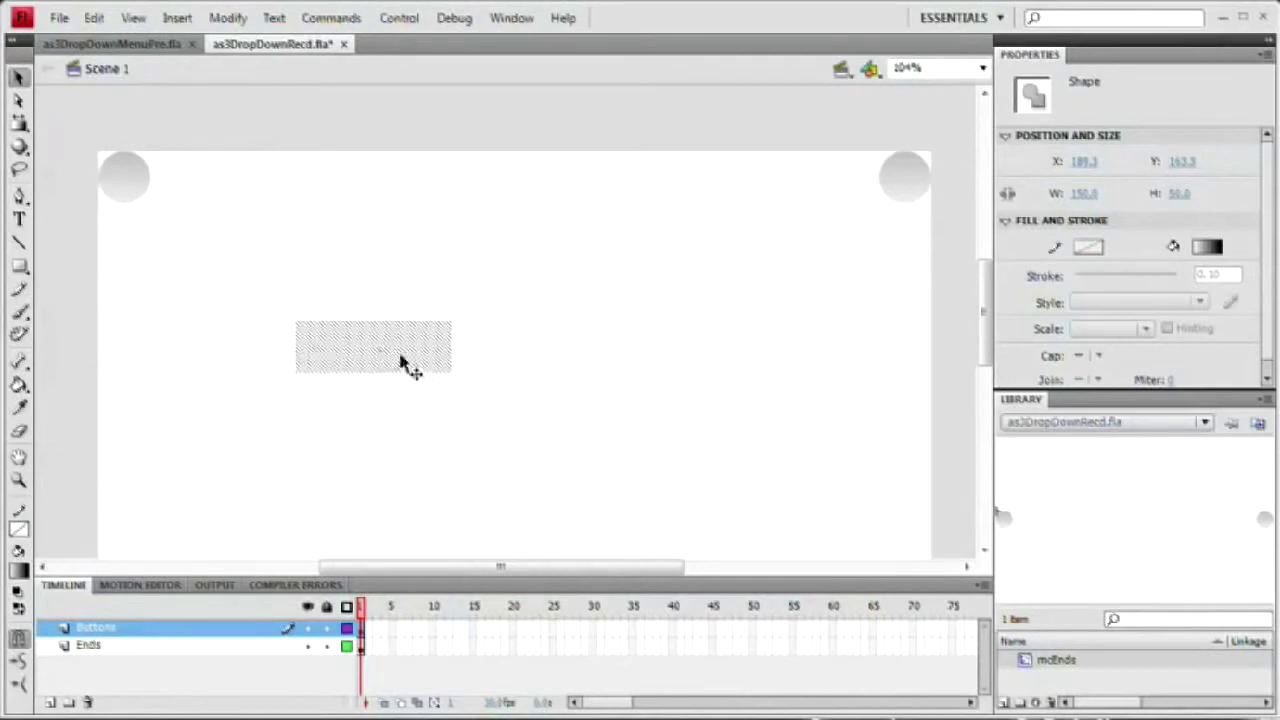
Step: Align the rectangle to the top edge of the stage
mouse_move(394, 343)
mouse_down()
mouse_move(366, 211)
mouse_move(403, 326)
mouse_move(395, 355)
mouse_up()
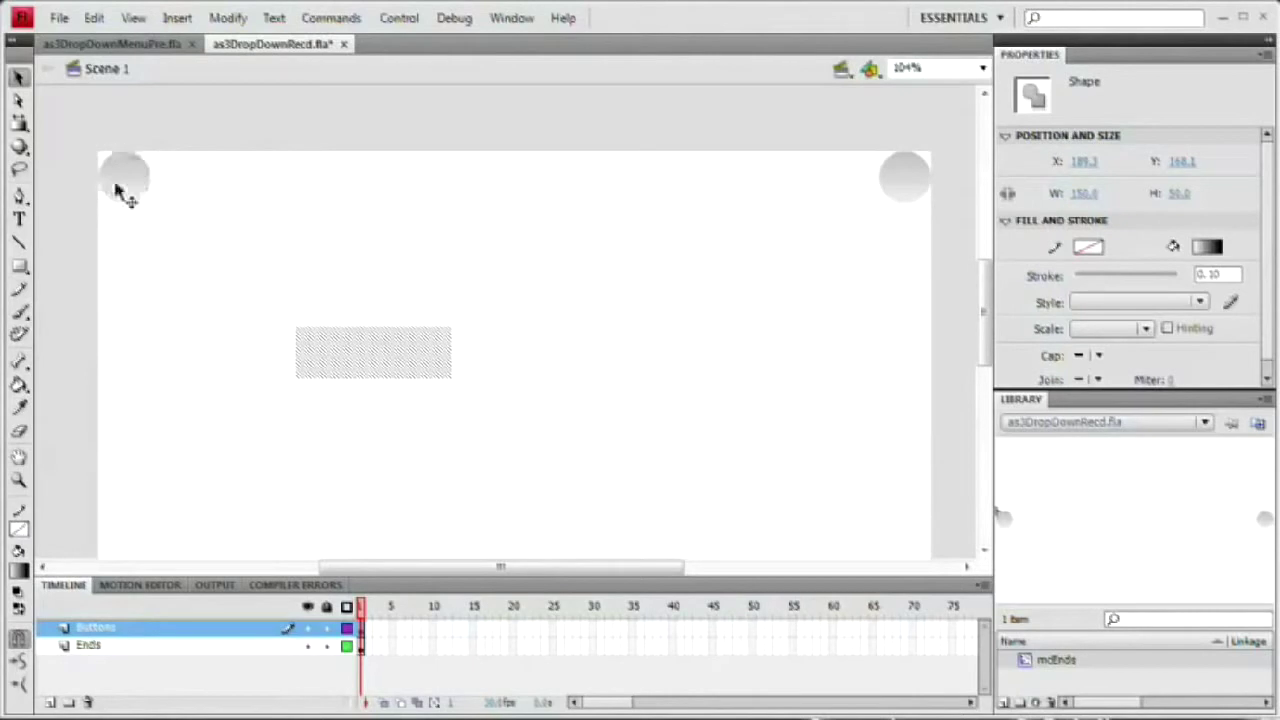
drag(407, 366, 405, 321)
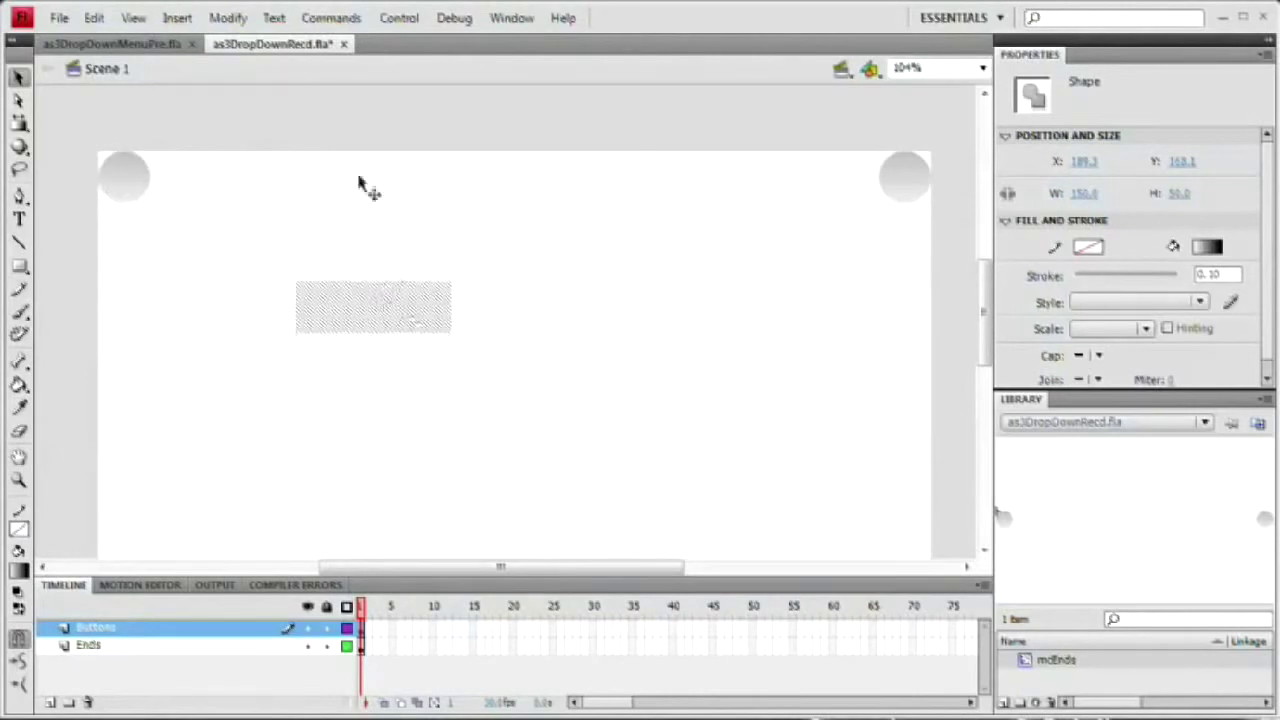
click(512, 18)
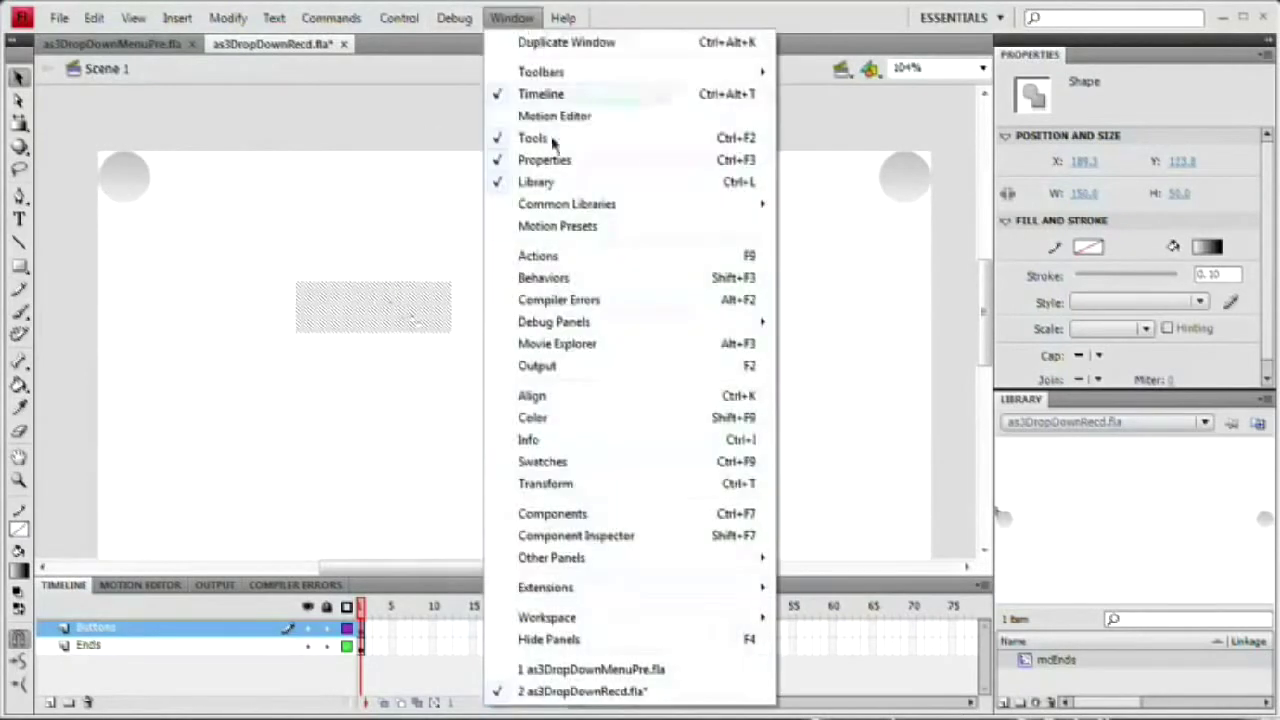
click(562, 398)
click(220, 129)
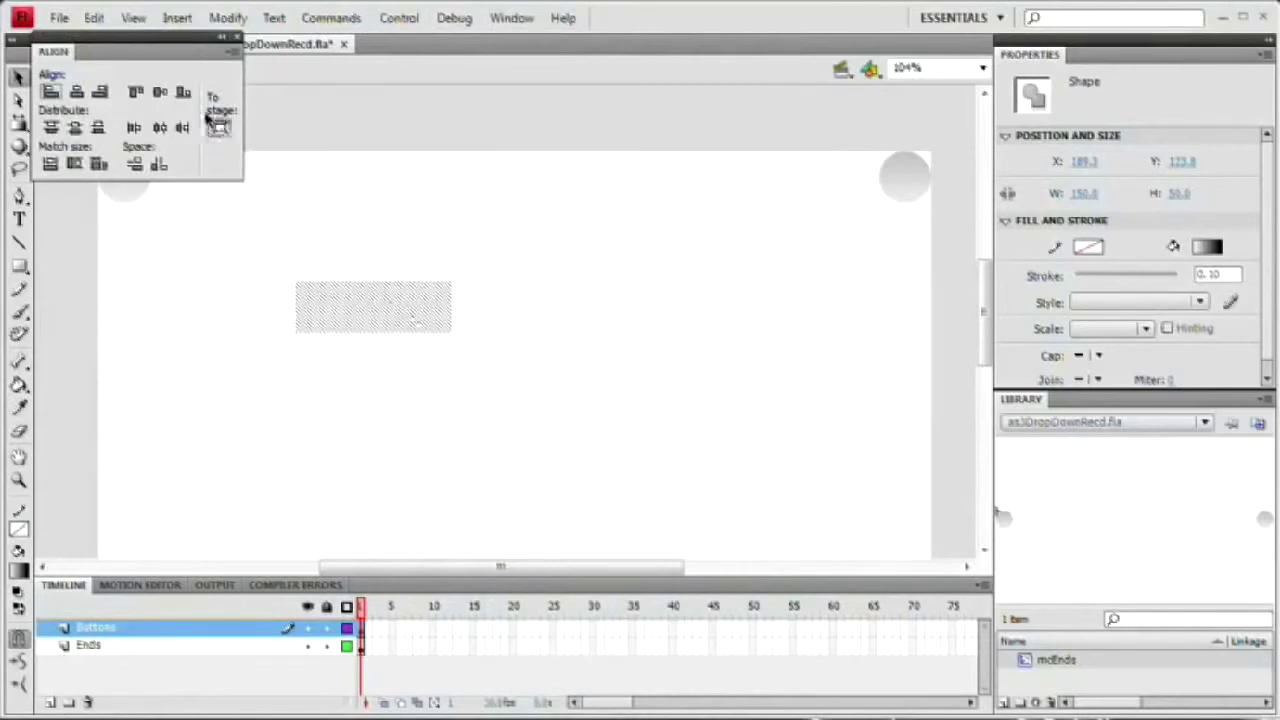
click(136, 93)
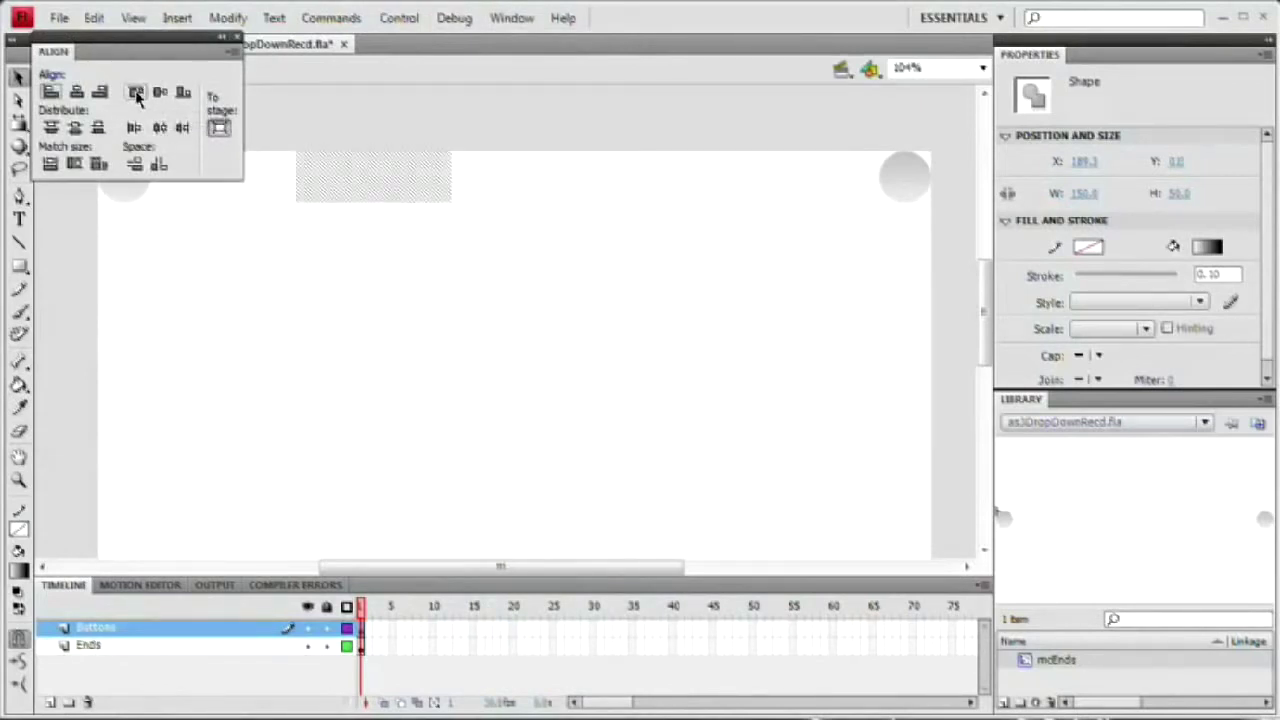
click(236, 39)
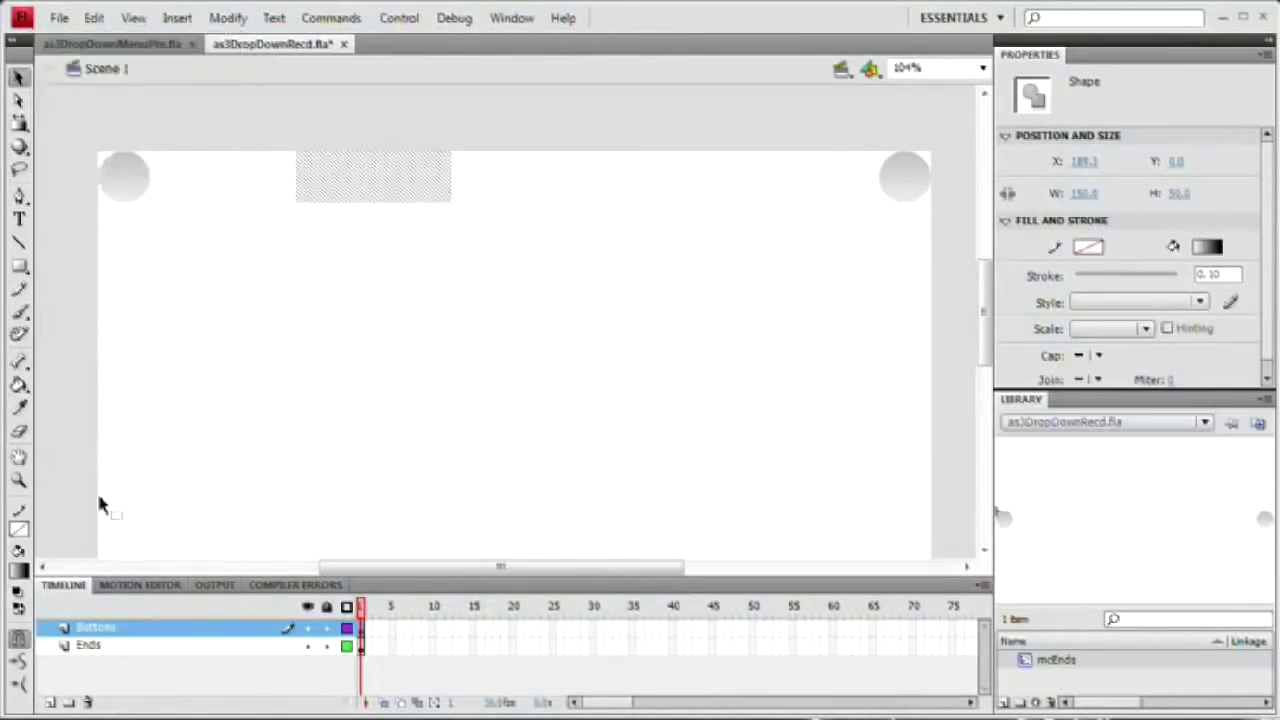
Step: Fill the rectangle with solid green and deselect it
click(22, 574)
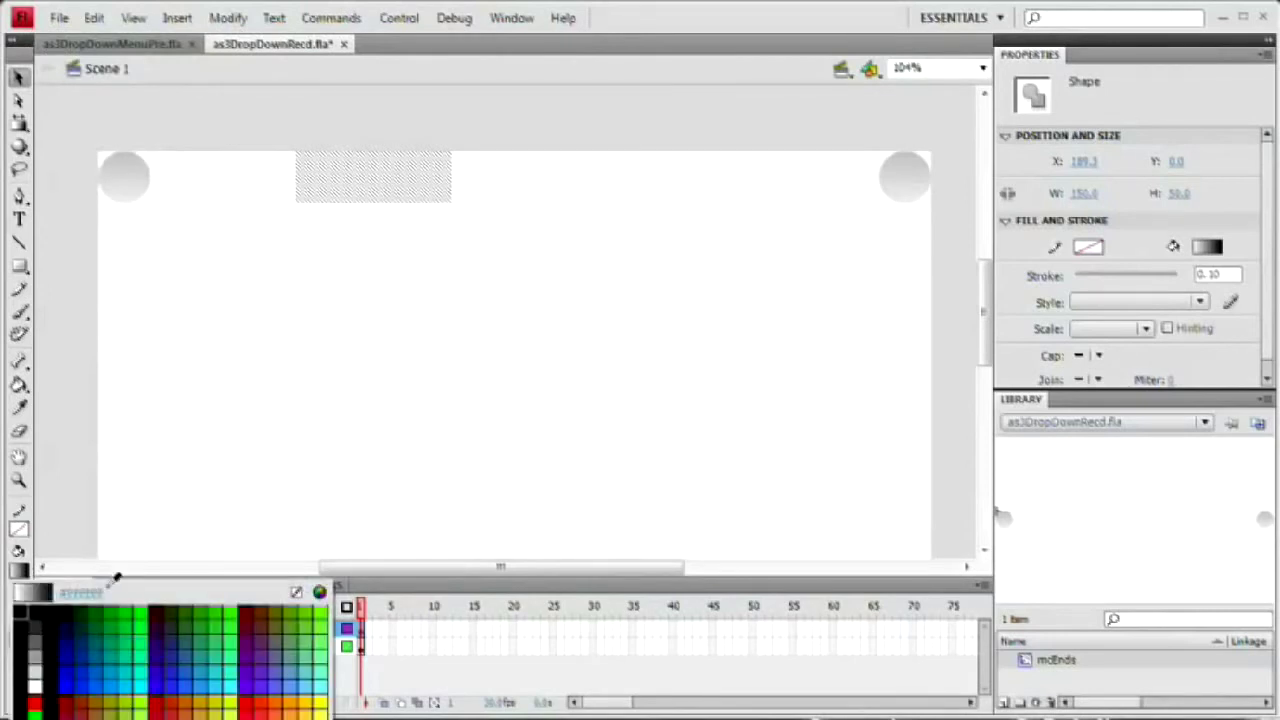
click(112, 626)
click(425, 243)
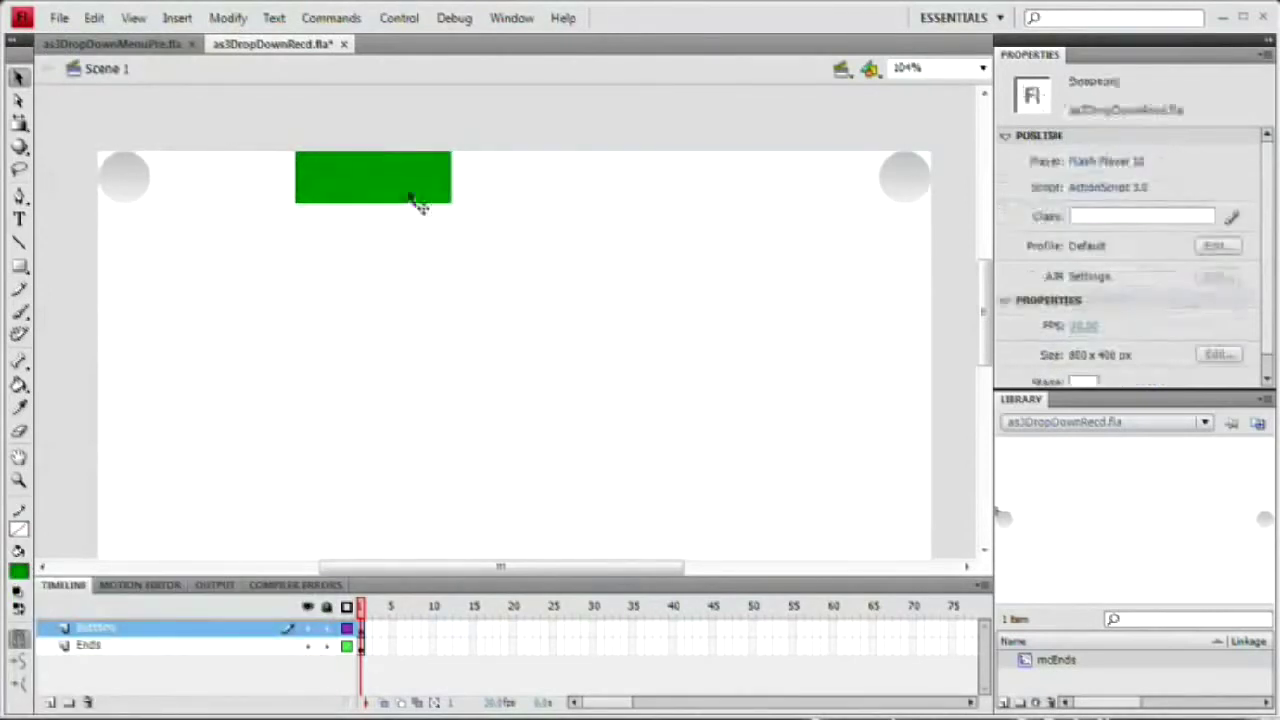
Step: Open the mcEnds symbol for editing, sample the circles' gradient with the Eyedropper, and return to Scene 1
click(417, 200)
double_click(148, 184)
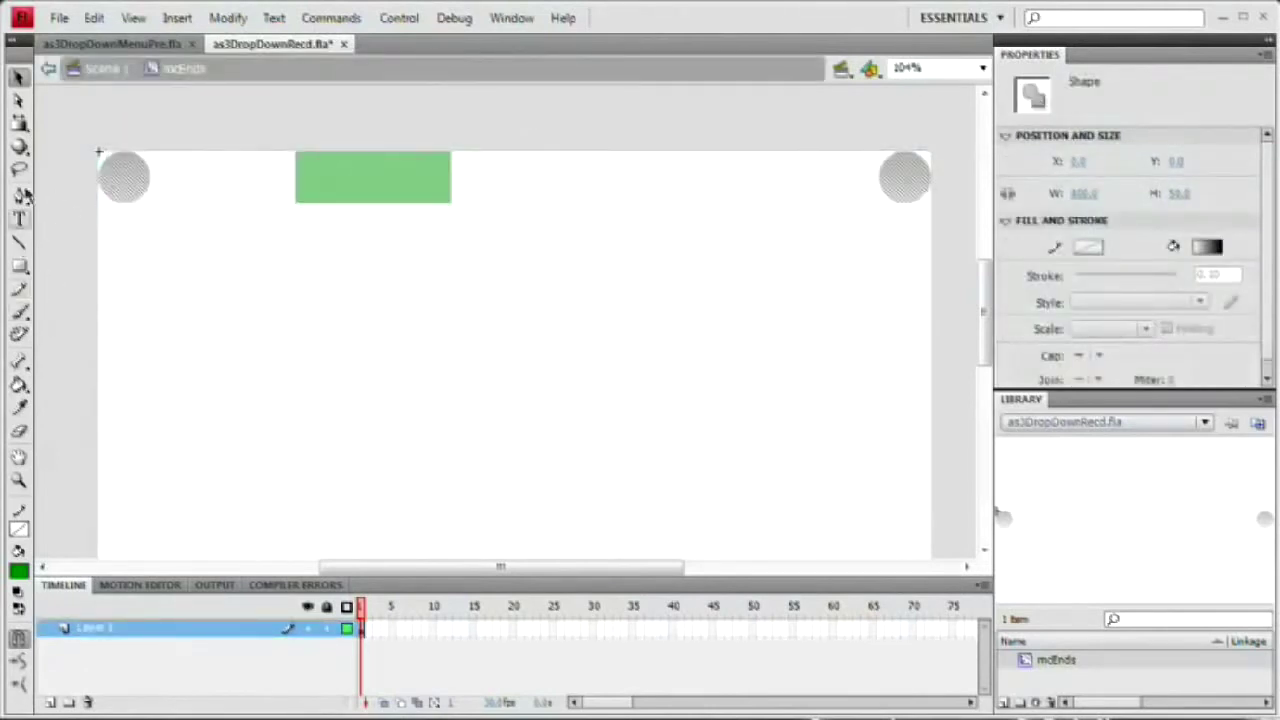
click(20, 407)
click(124, 170)
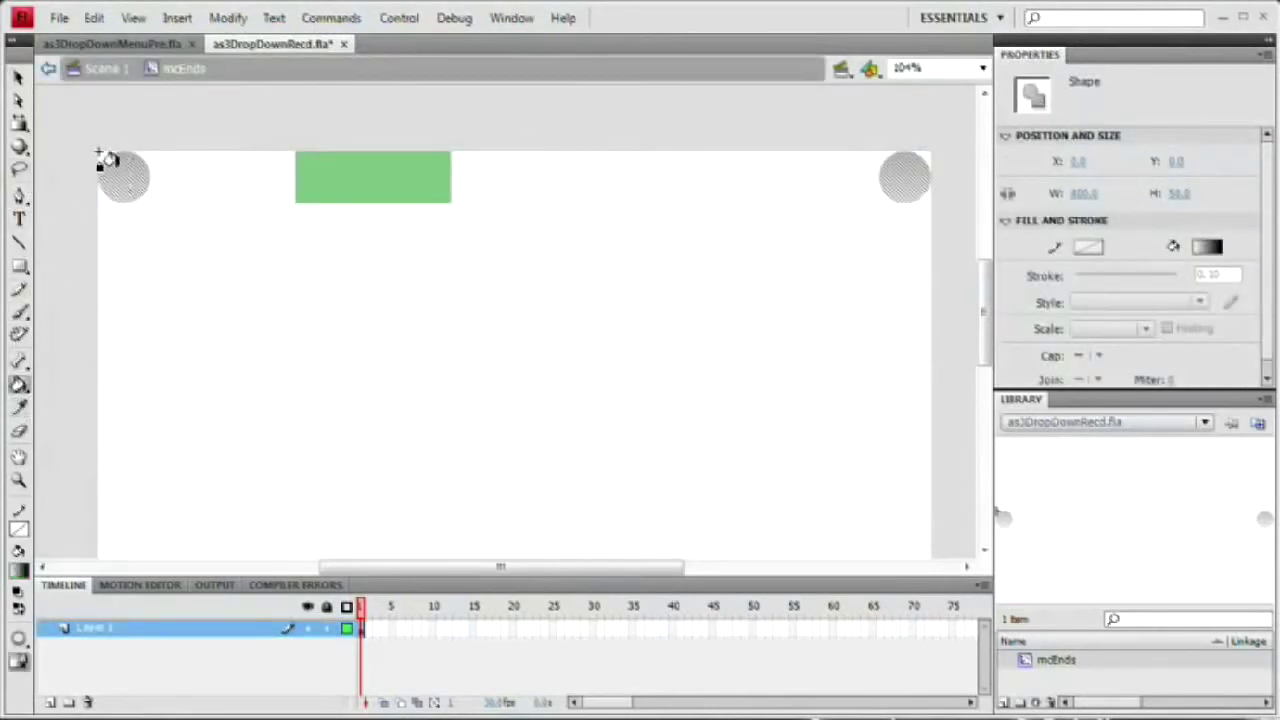
click(18, 77)
click(92, 72)
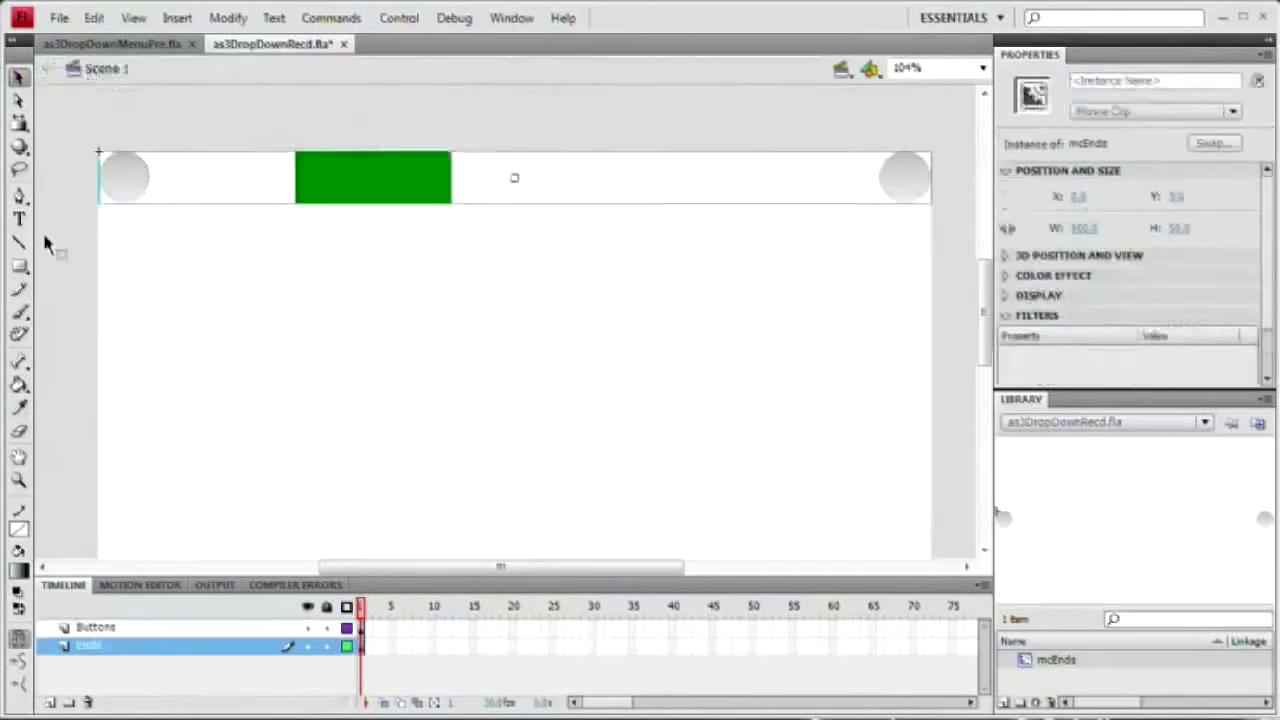
Step: Fill the rectangle with the sampled gradient using the Paint Bucket and deselect everything
click(20, 386)
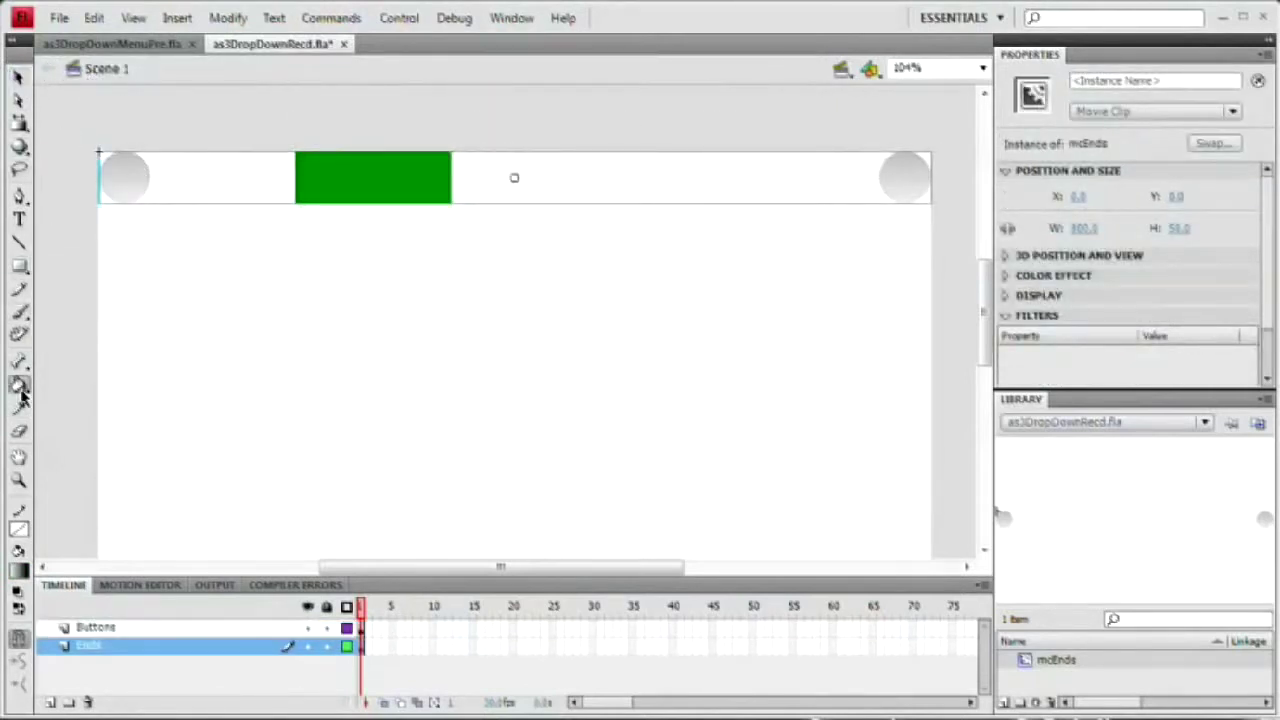
click(338, 169)
key(v)
click(379, 307)
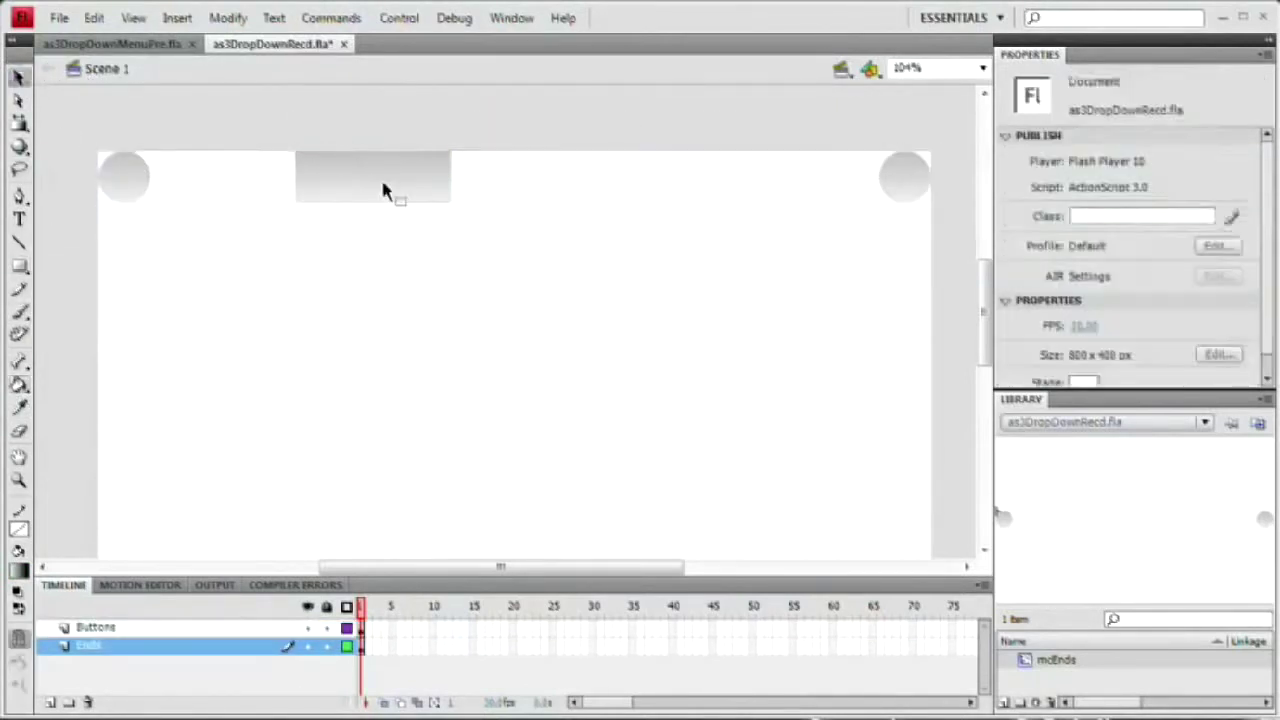
Step: Move the rectangle along the top edge to about X 25 so it overlaps half of the left circle
drag(386, 191, 234, 176)
click(175, 272)
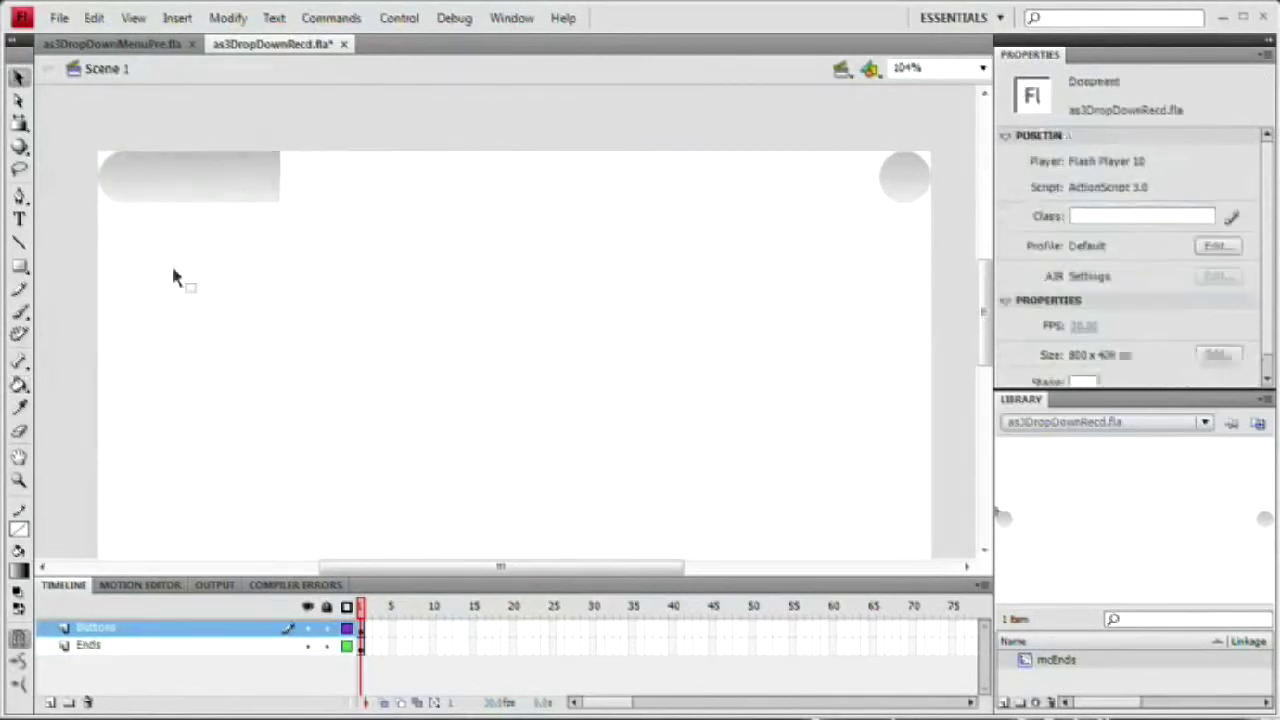
click(205, 188)
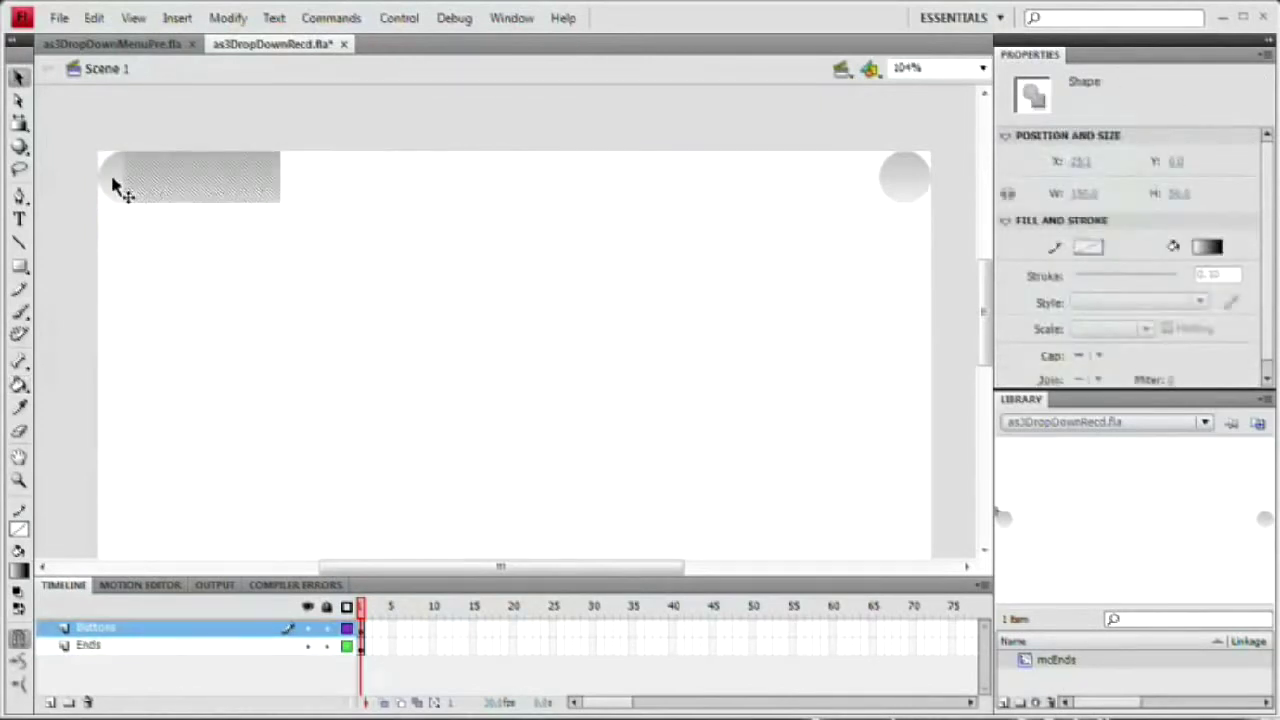
click(230, 265)
click(118, 185)
Step: Move the rectangle to an empty area of the stage at about X 265 and Y 151, keeping it selected
drag(200, 200, 474, 356)
click(457, 366)
click(455, 355)
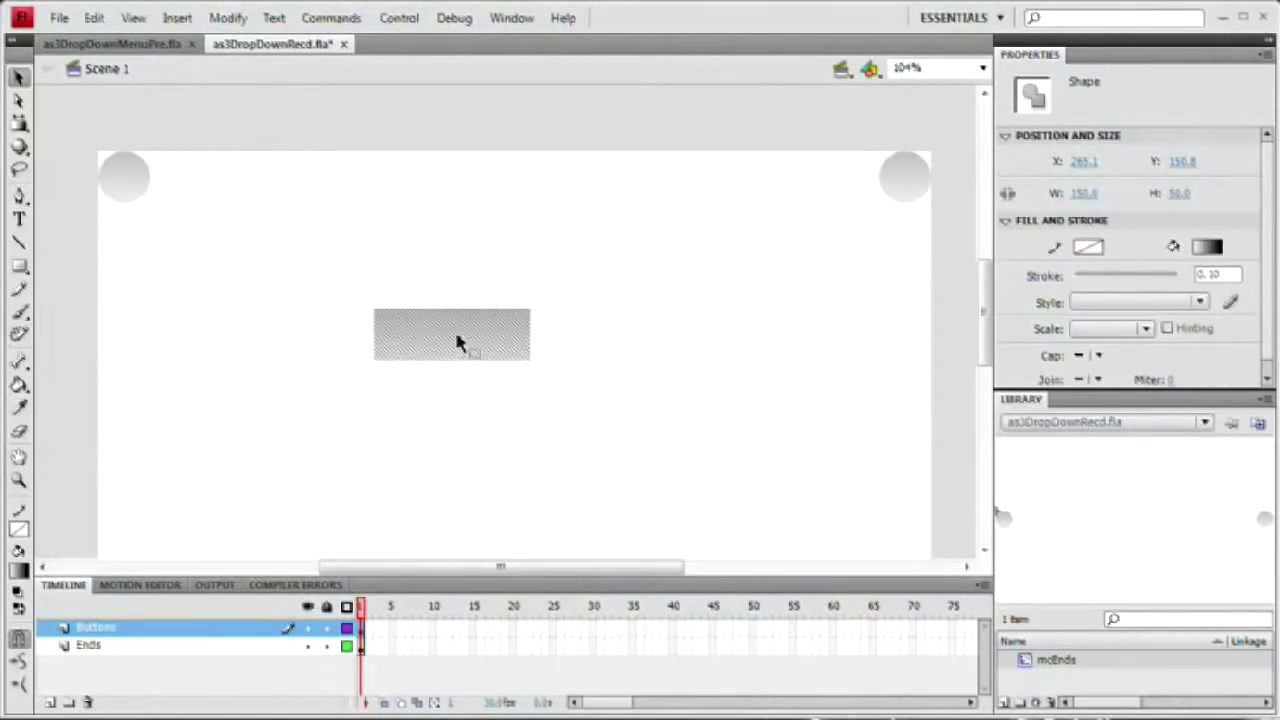
Step: Convert the rectangle to a Movie Clip symbol named mcButtonBase
key(F8)
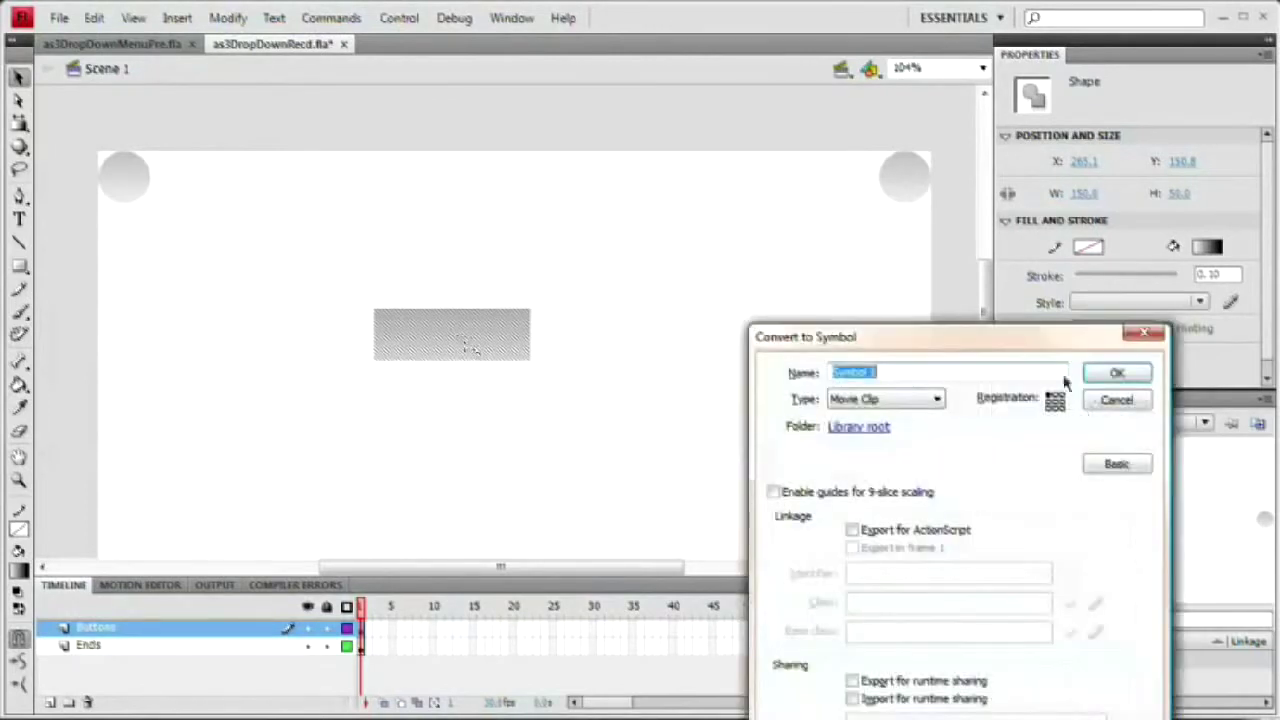
drag(985, 338, 834, 174)
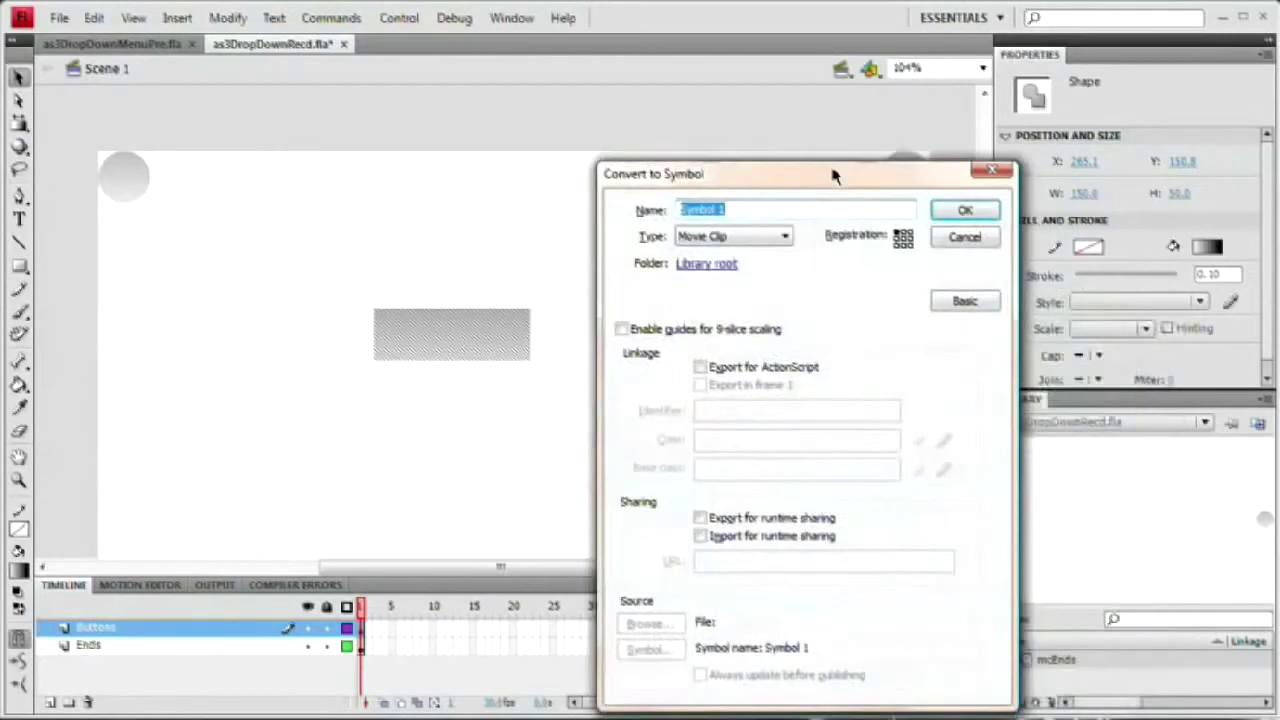
text(mcButtonBase)
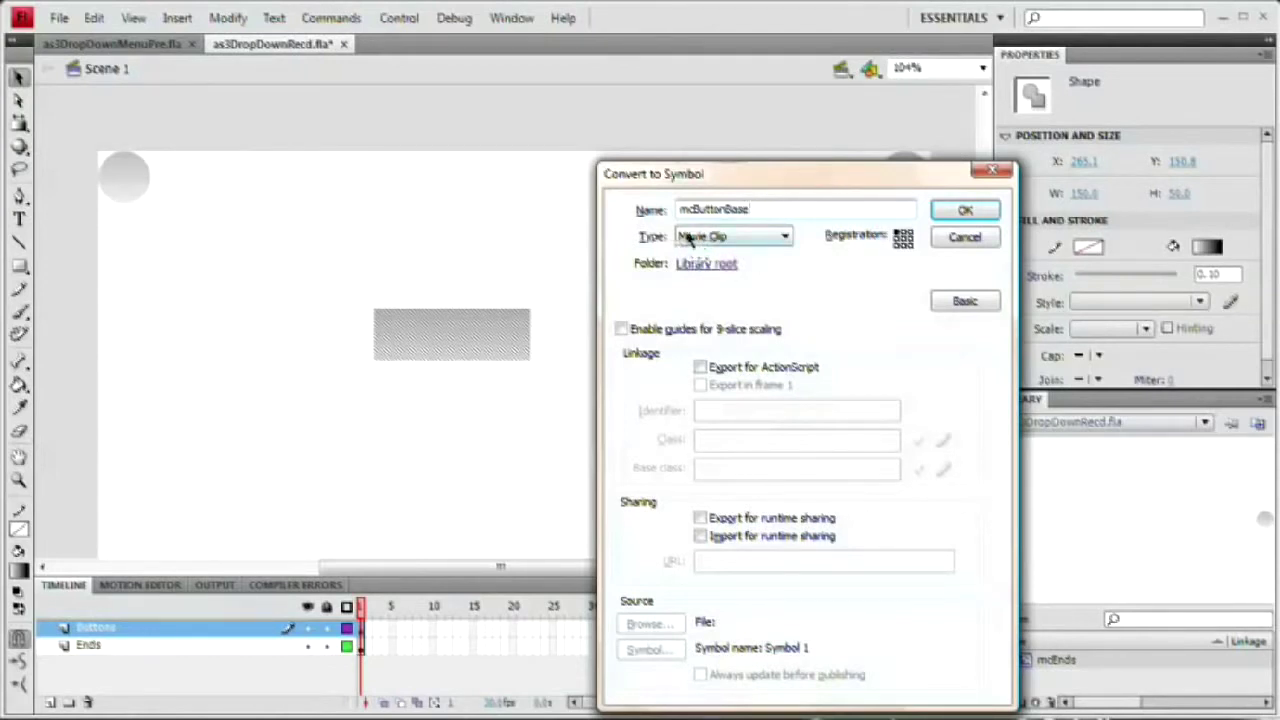
click(965, 210)
Step: Open the mcButtonBase symbol for editing and rename its layer ButtonBase
double_click(482, 336)
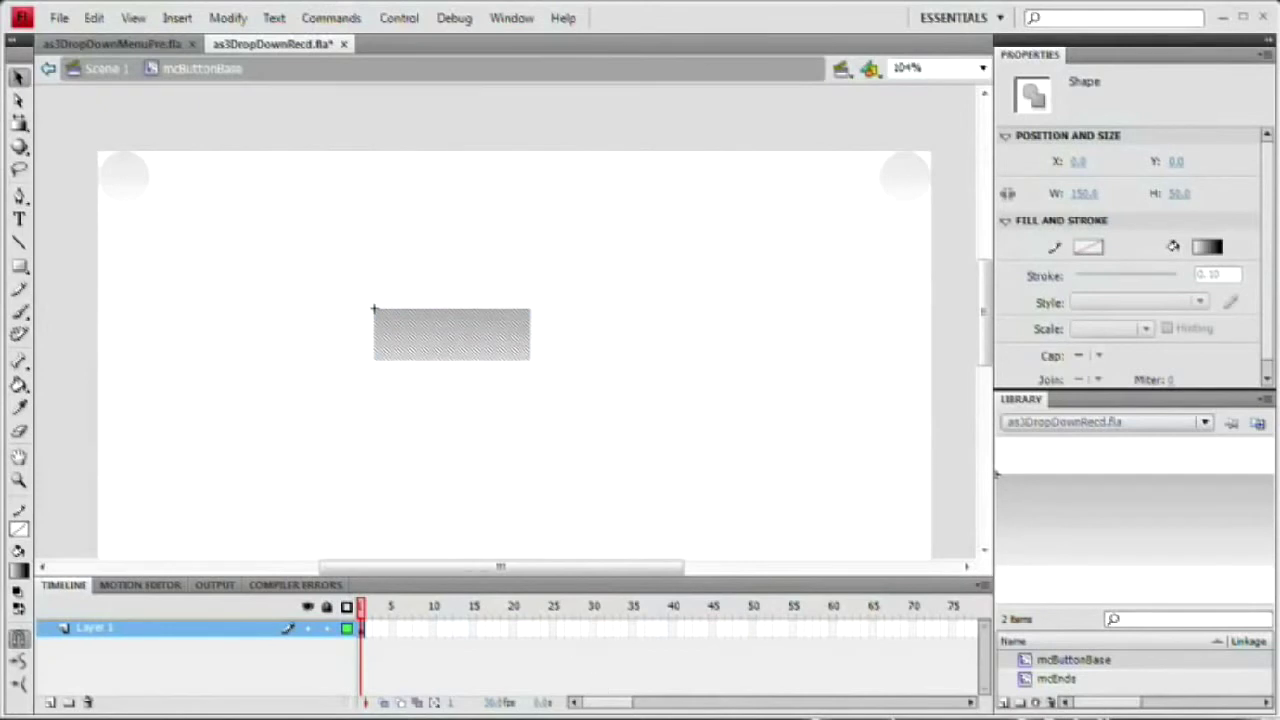
double_click(97, 628)
text(Button)
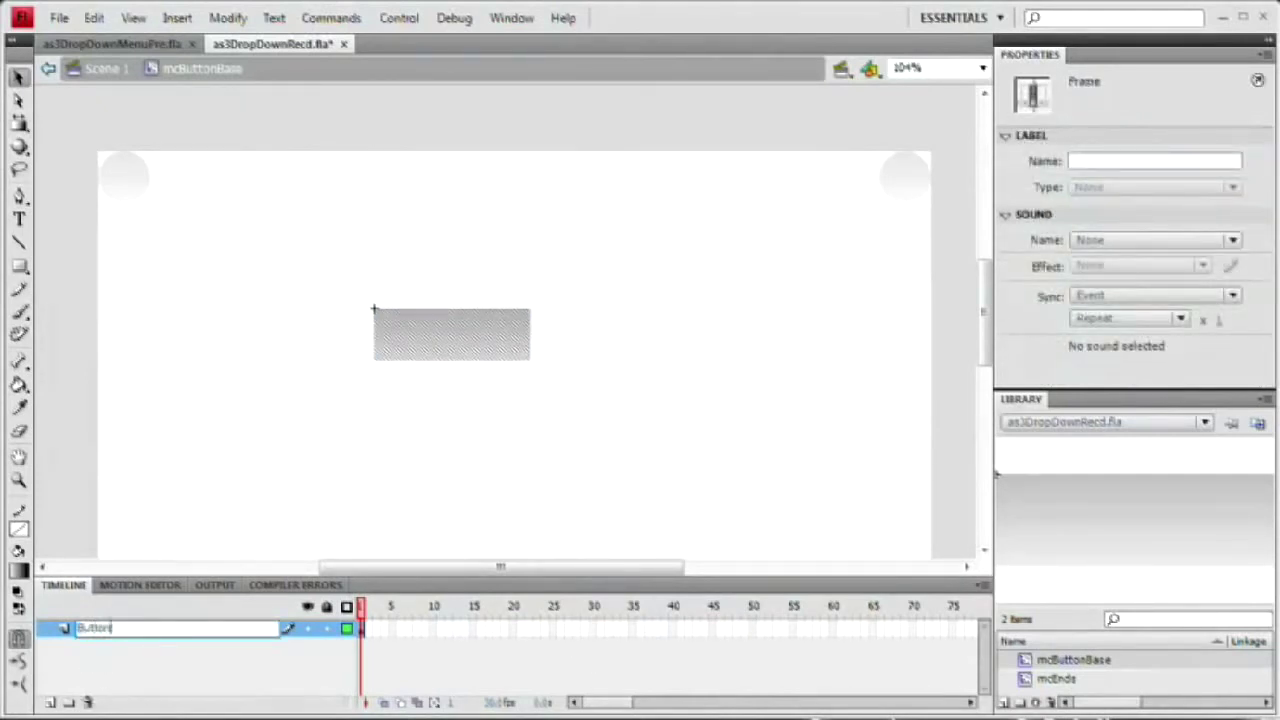
text(Base)
key(Return)
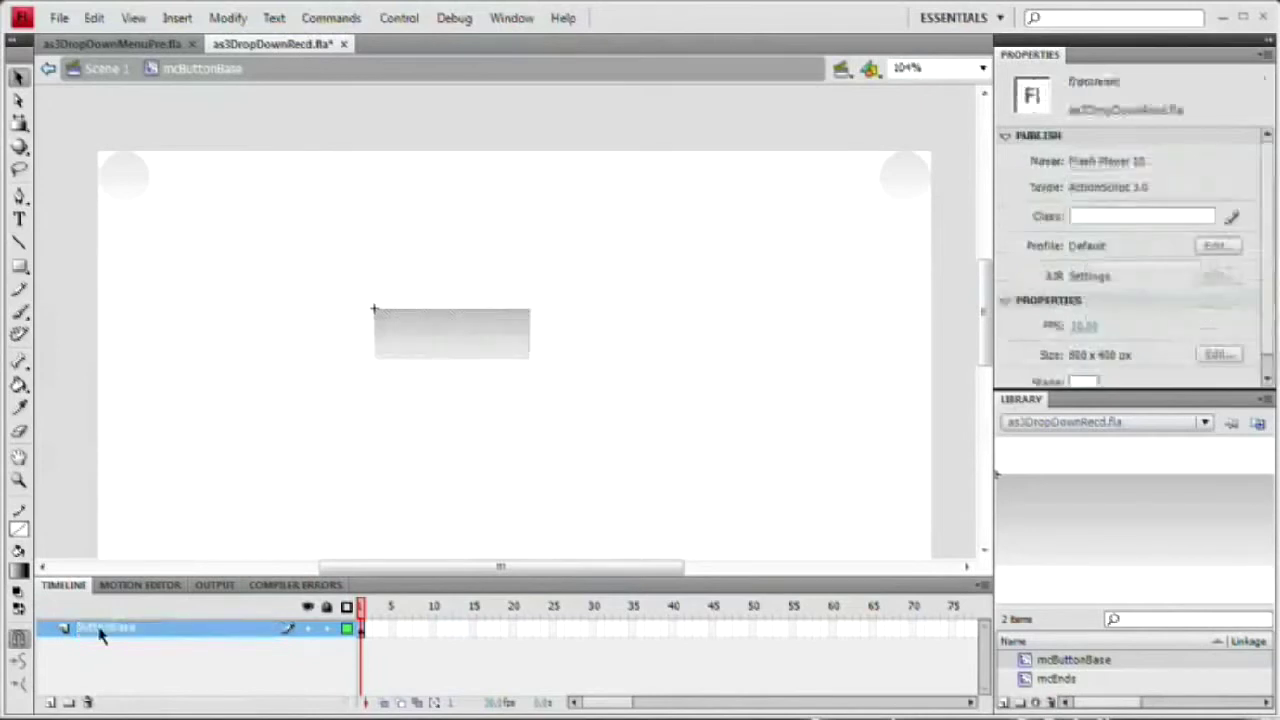
Step: Add a layer above ButtonBase and draw a text box about 104 px wide over the button on its first frame
click(52, 701)
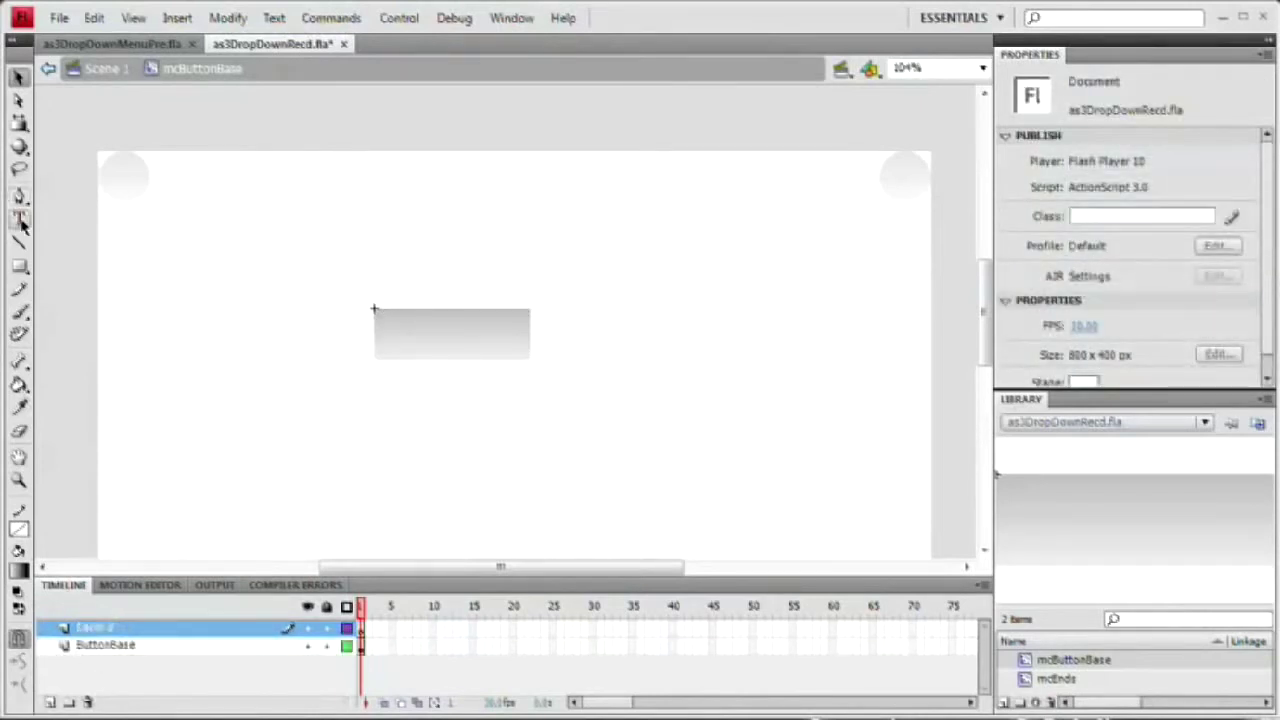
click(20, 222)
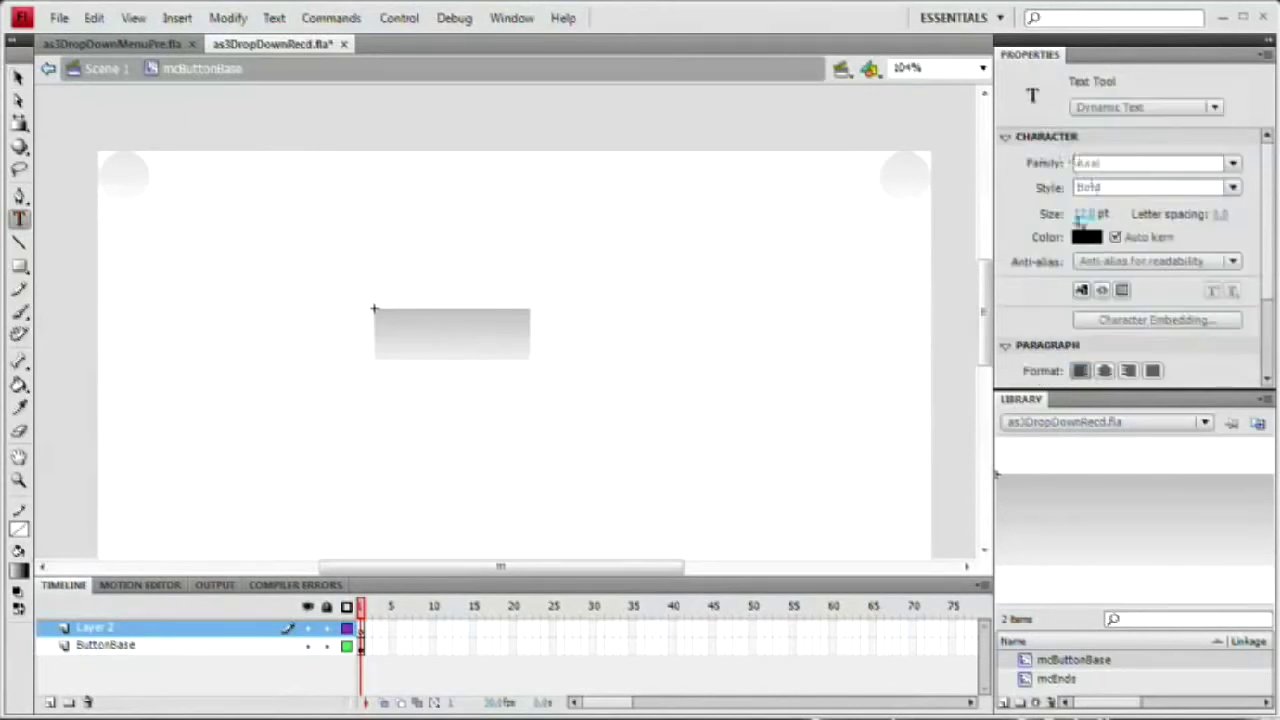
right_click(434, 334)
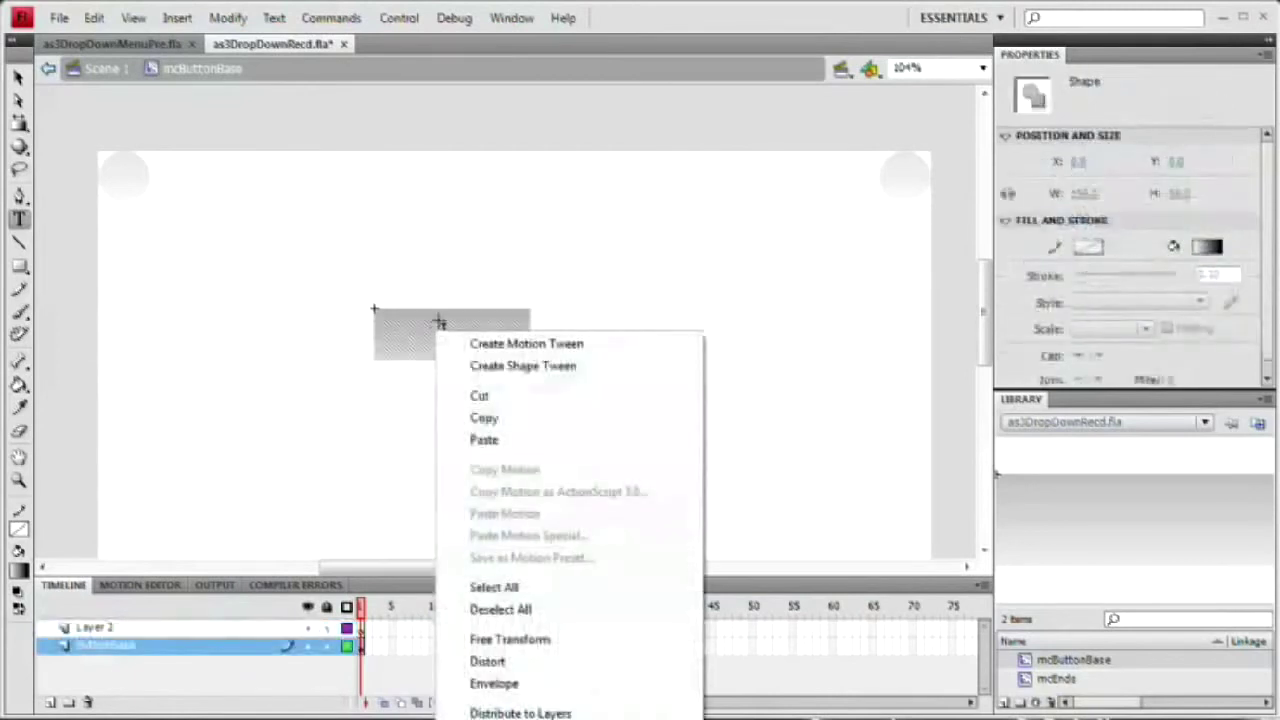
click(365, 635)
click(363, 627)
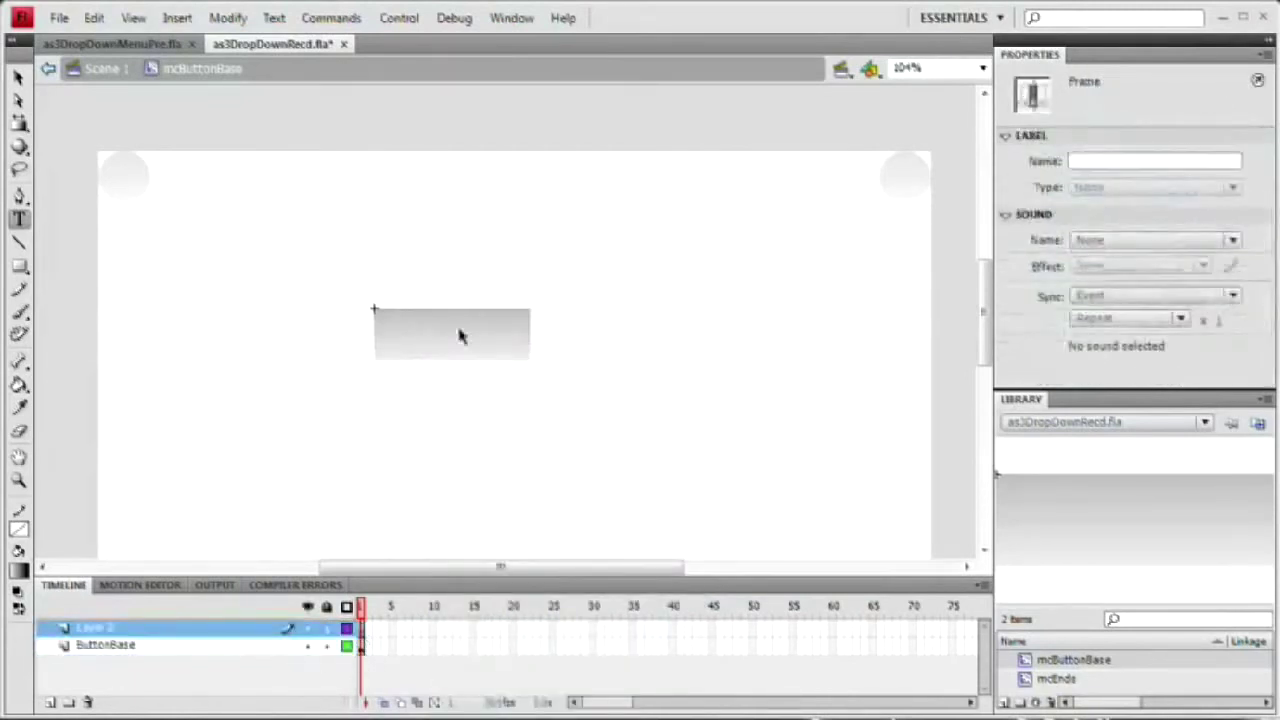
drag(449, 326, 560, 341)
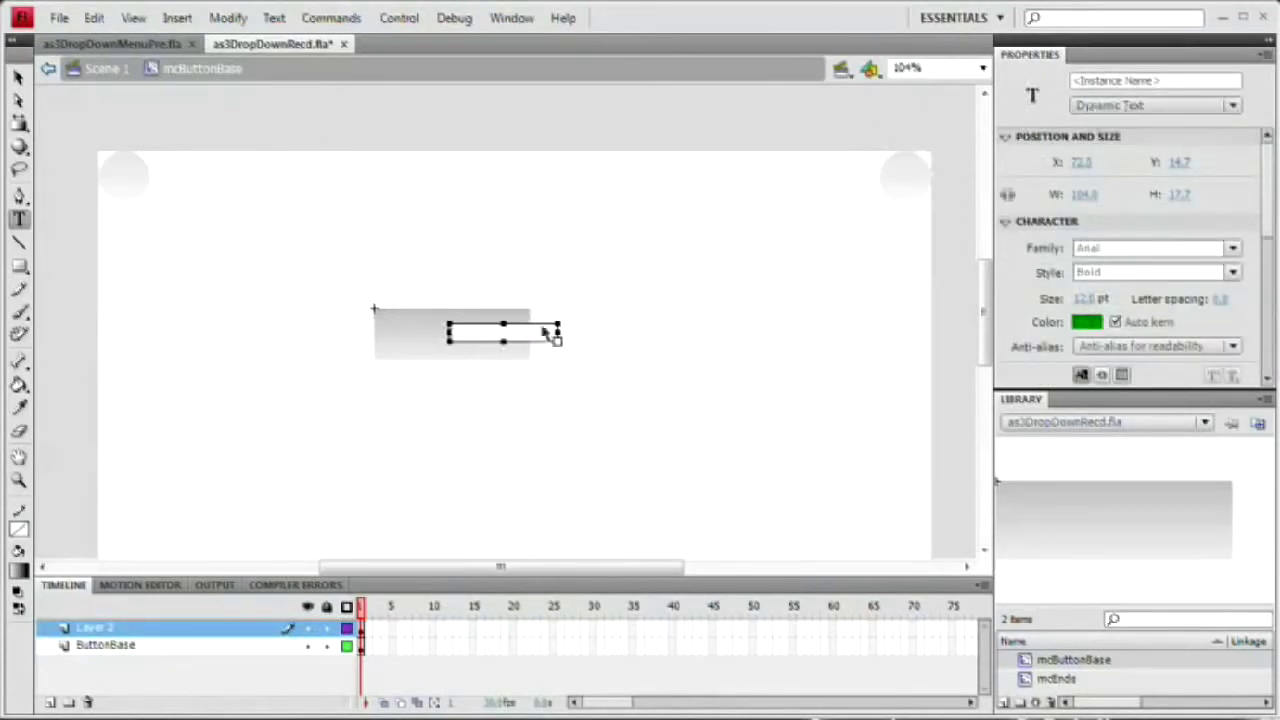
Step: Change the text box to Static Text and enter the label PORTFOLIO
click(1182, 108)
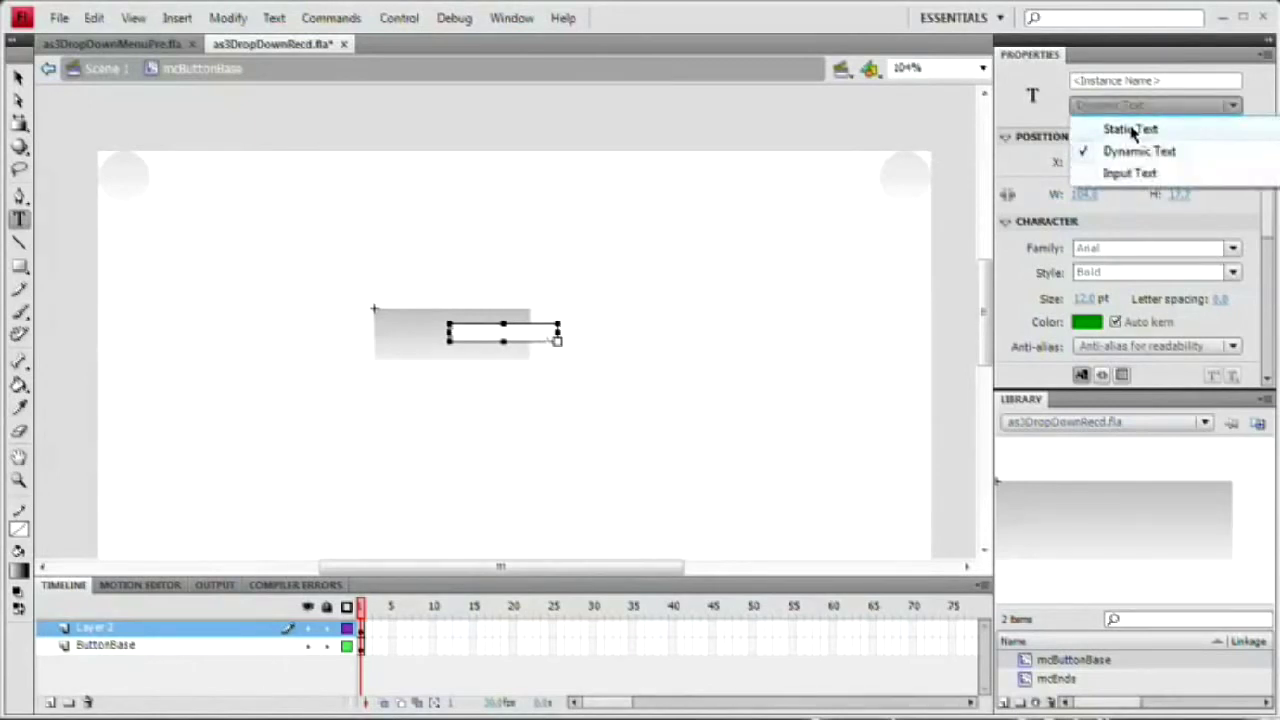
click(1131, 130)
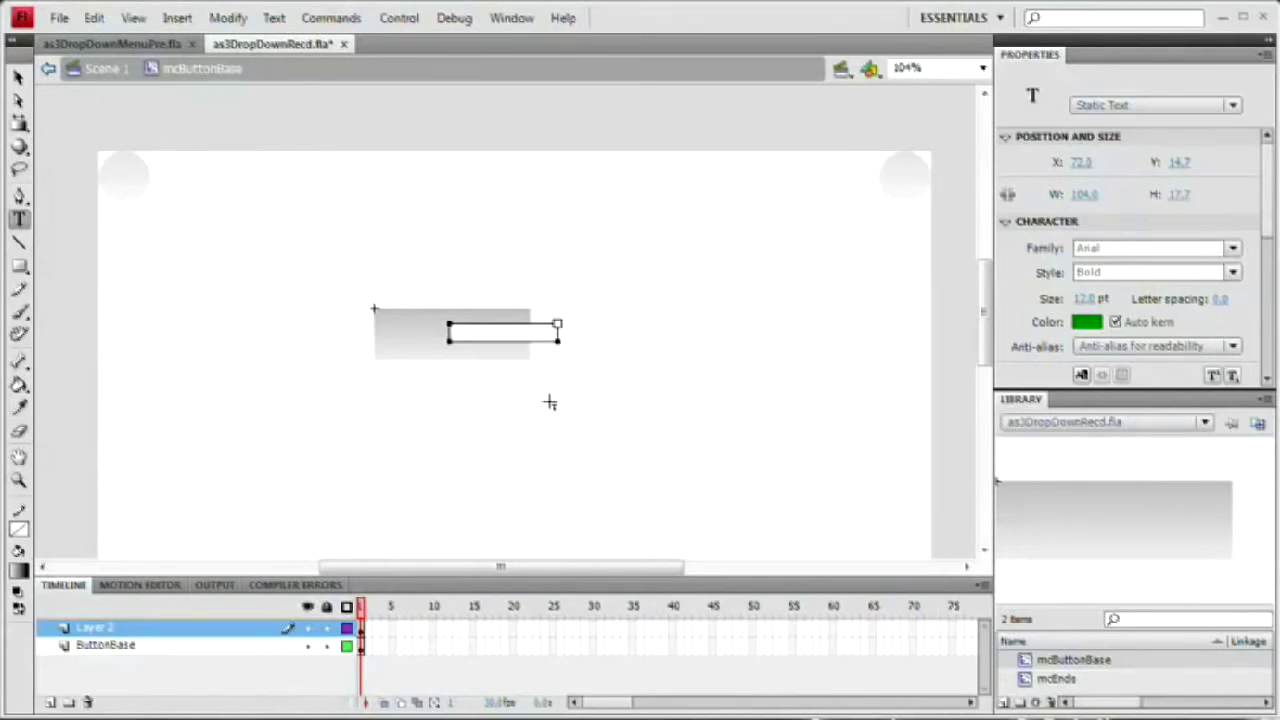
text(PORTFOLIO)
scroll(550, 402, up, 2)
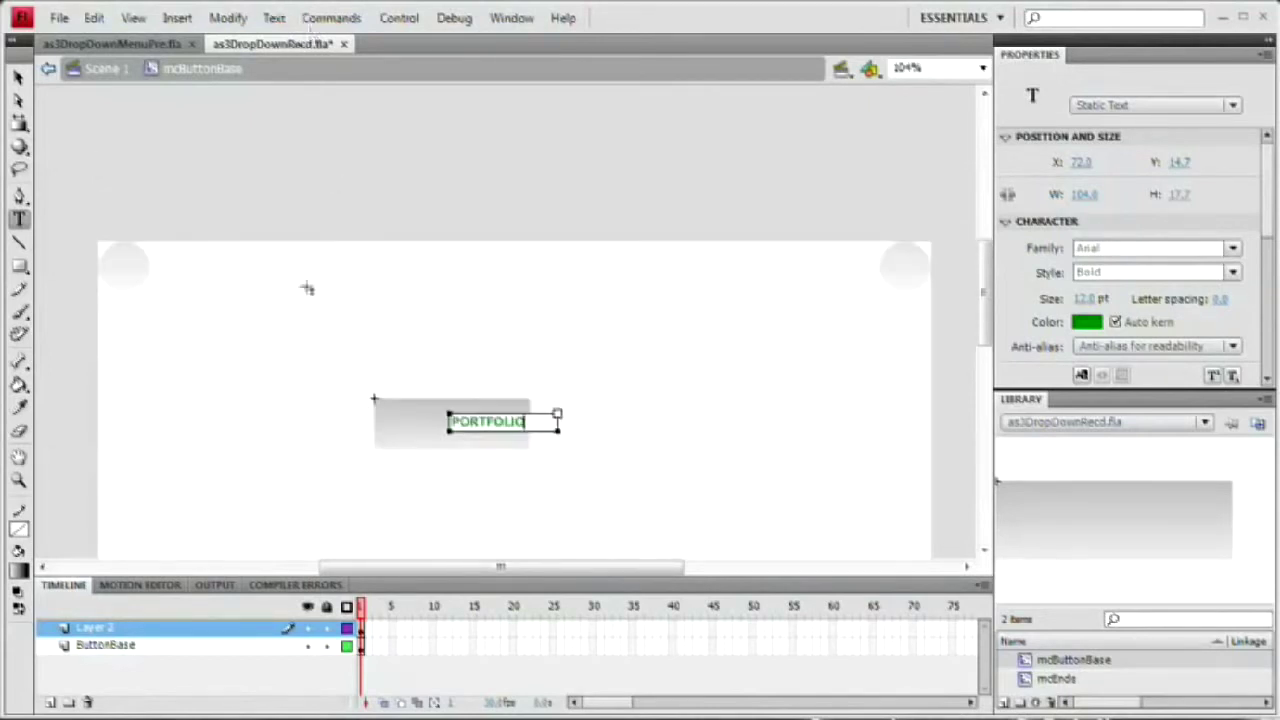
click(18, 76)
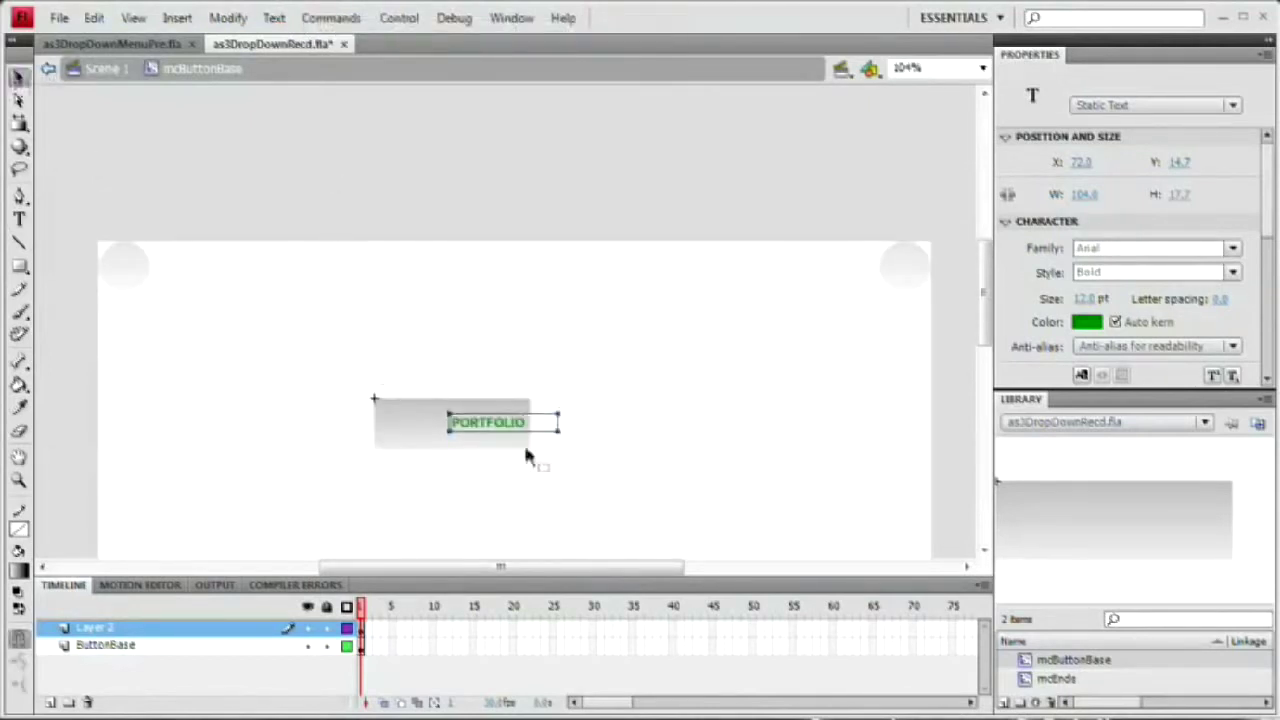
Step: Center-align the PORTFOLIO text and move its box to the middle of the button
double_click(1030, 402)
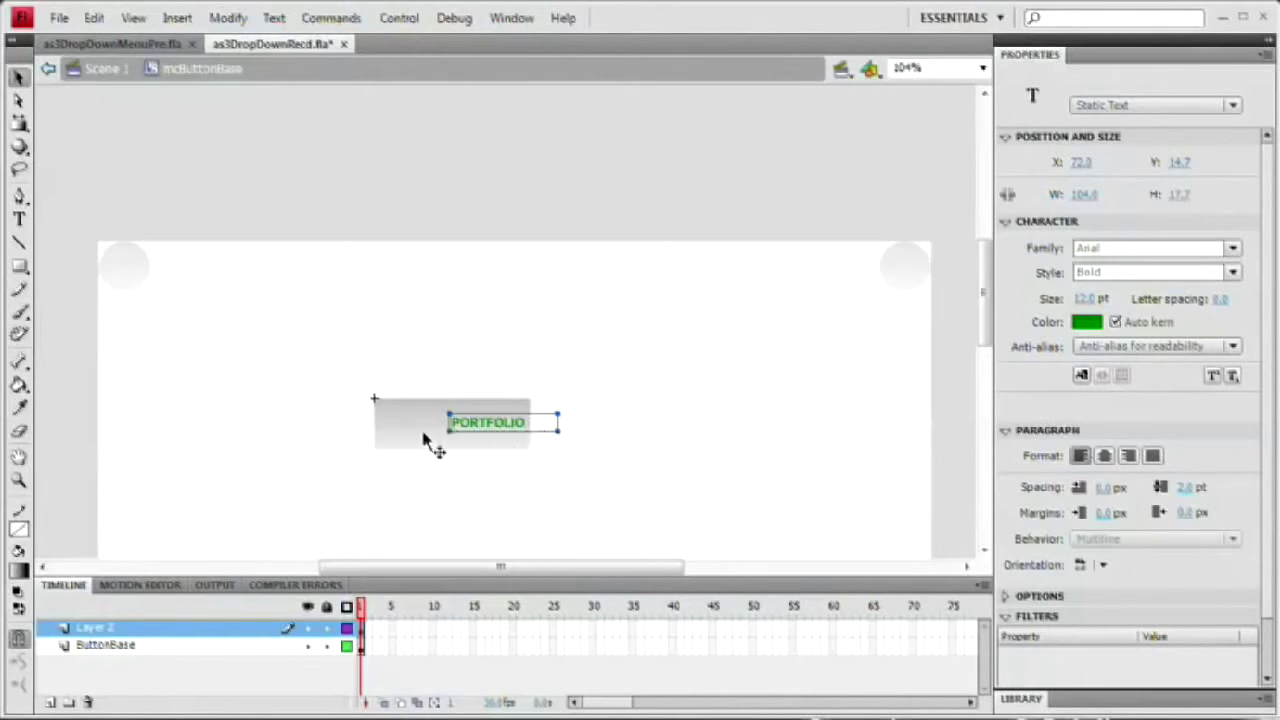
click(1106, 457)
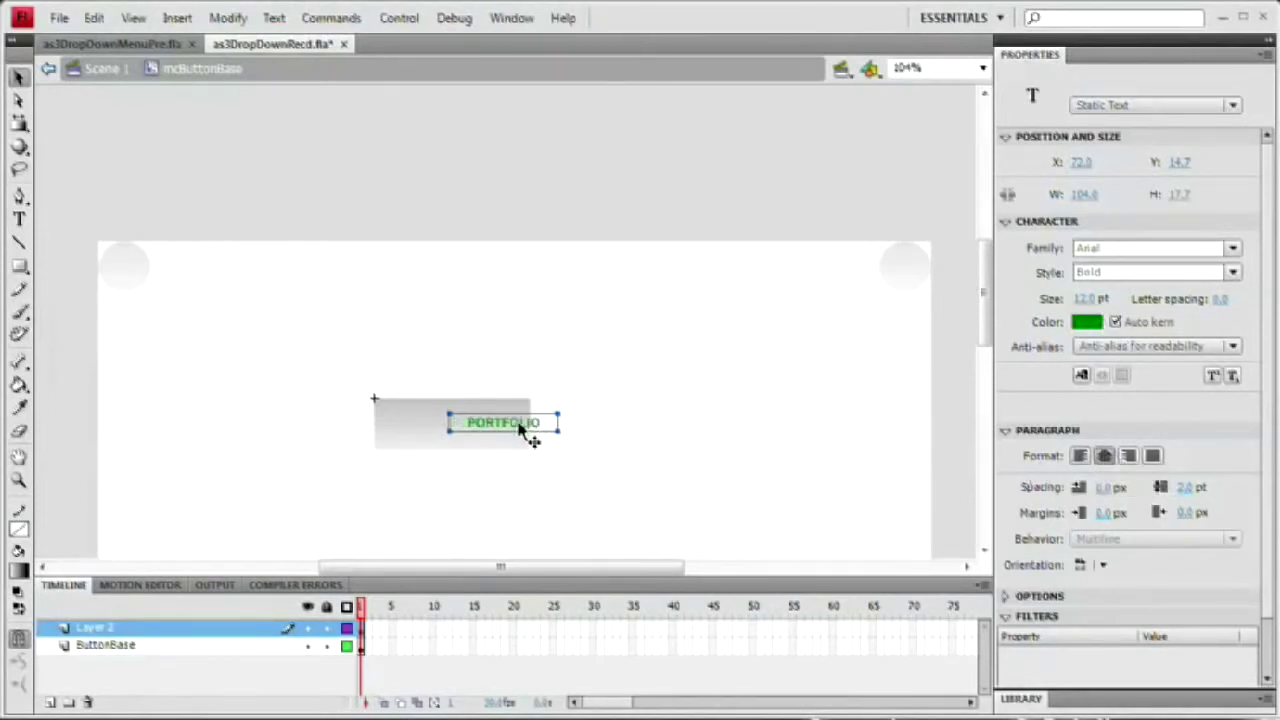
drag(528, 432, 470, 432)
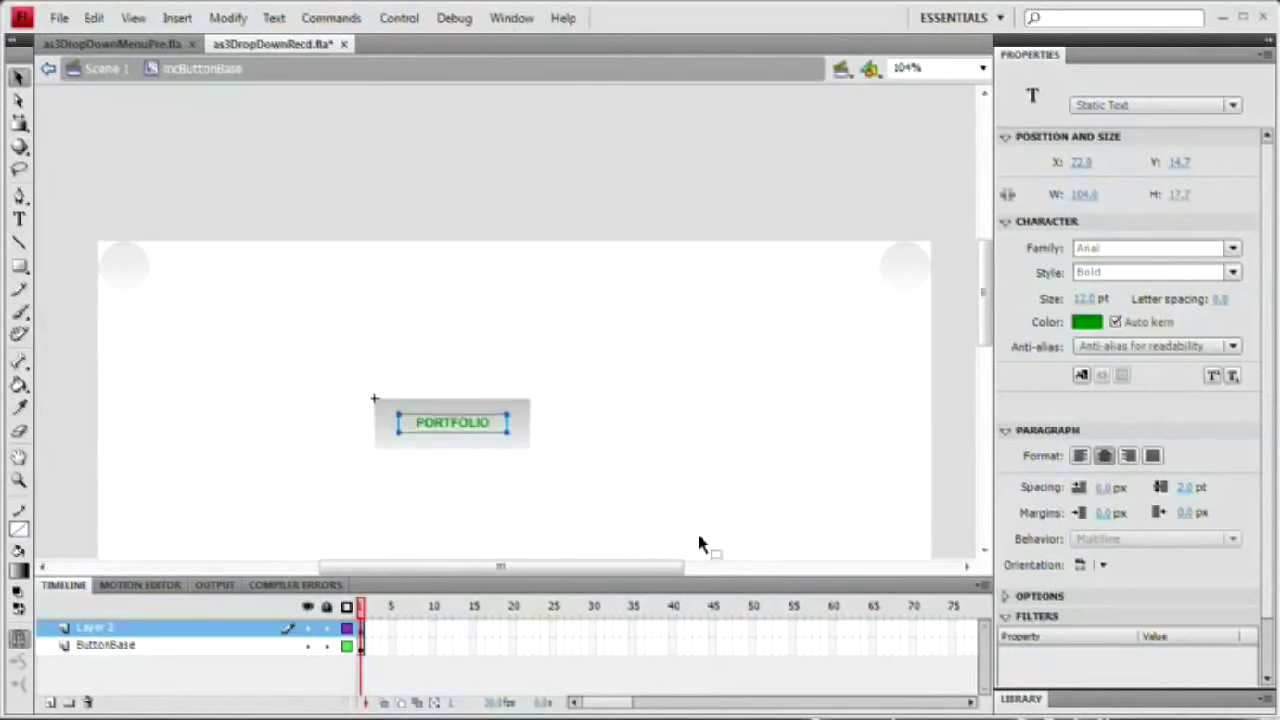
Step: Recolor the PORTFOLIO label dark gray and set its font size to 13 pt
click(1098, 324)
click(1100, 385)
click(1090, 299)
text(14)
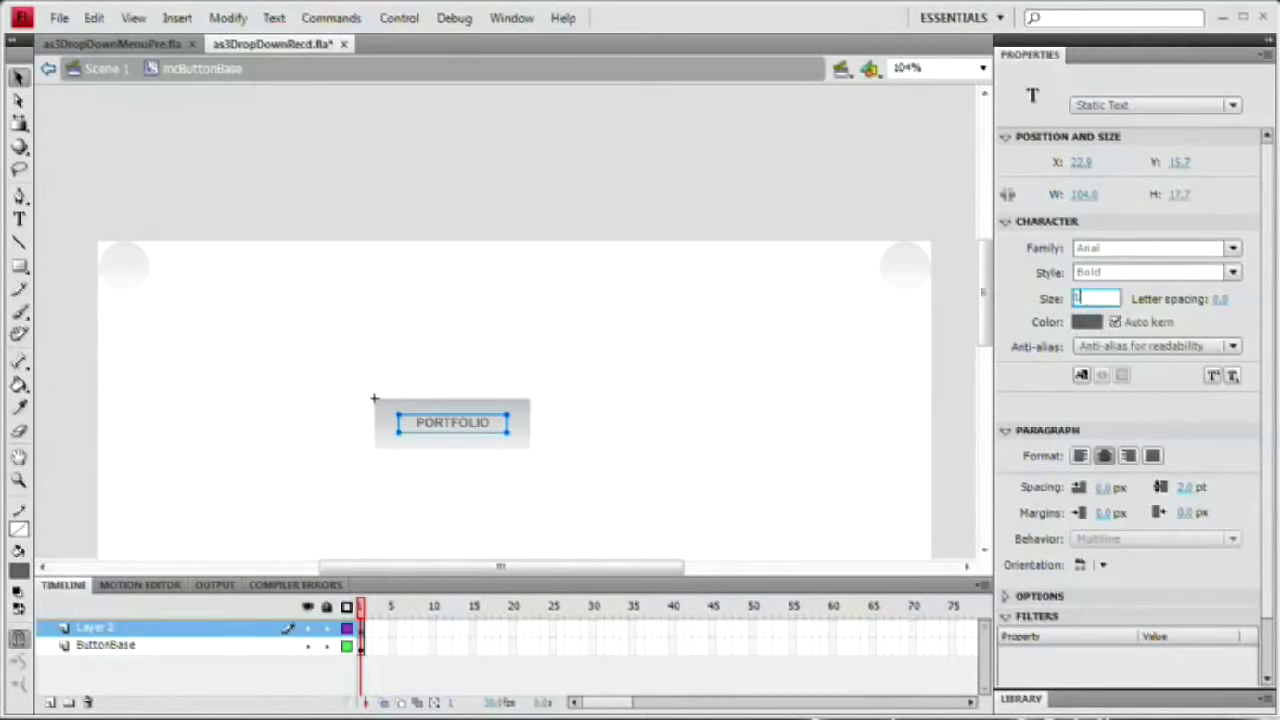
key(Tab)
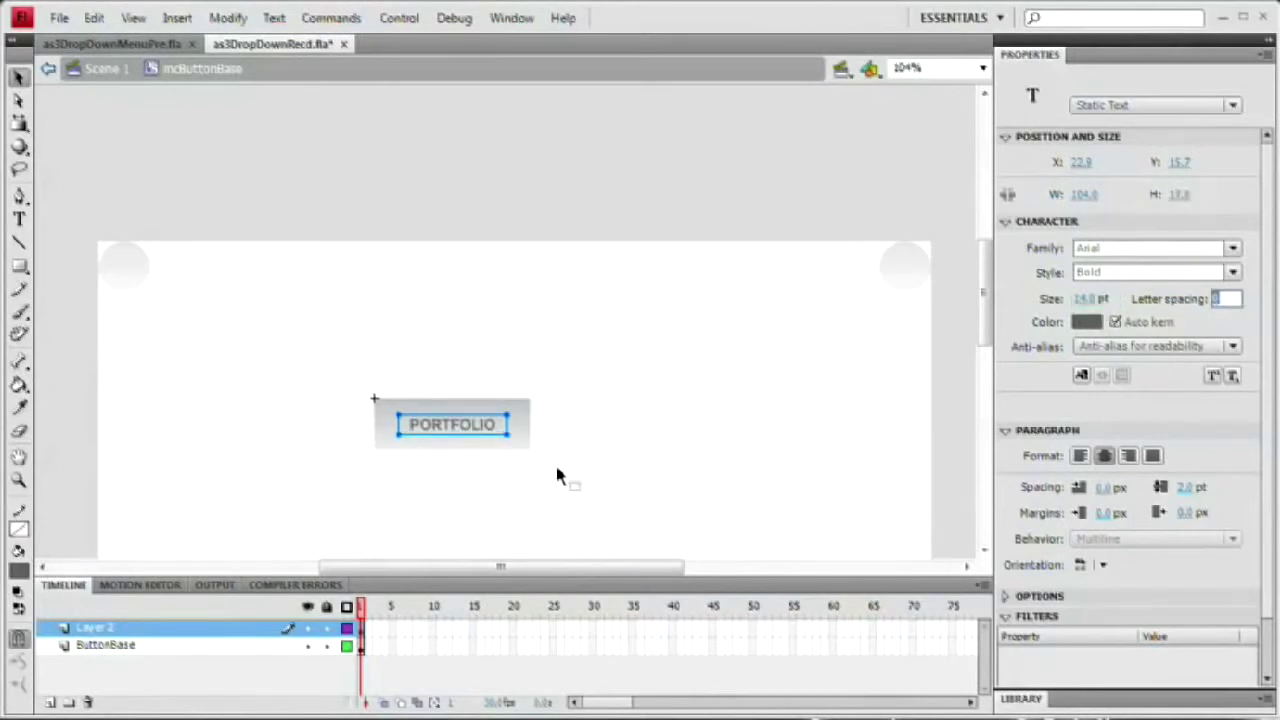
click(1091, 299)
text(13)
key(Tab)
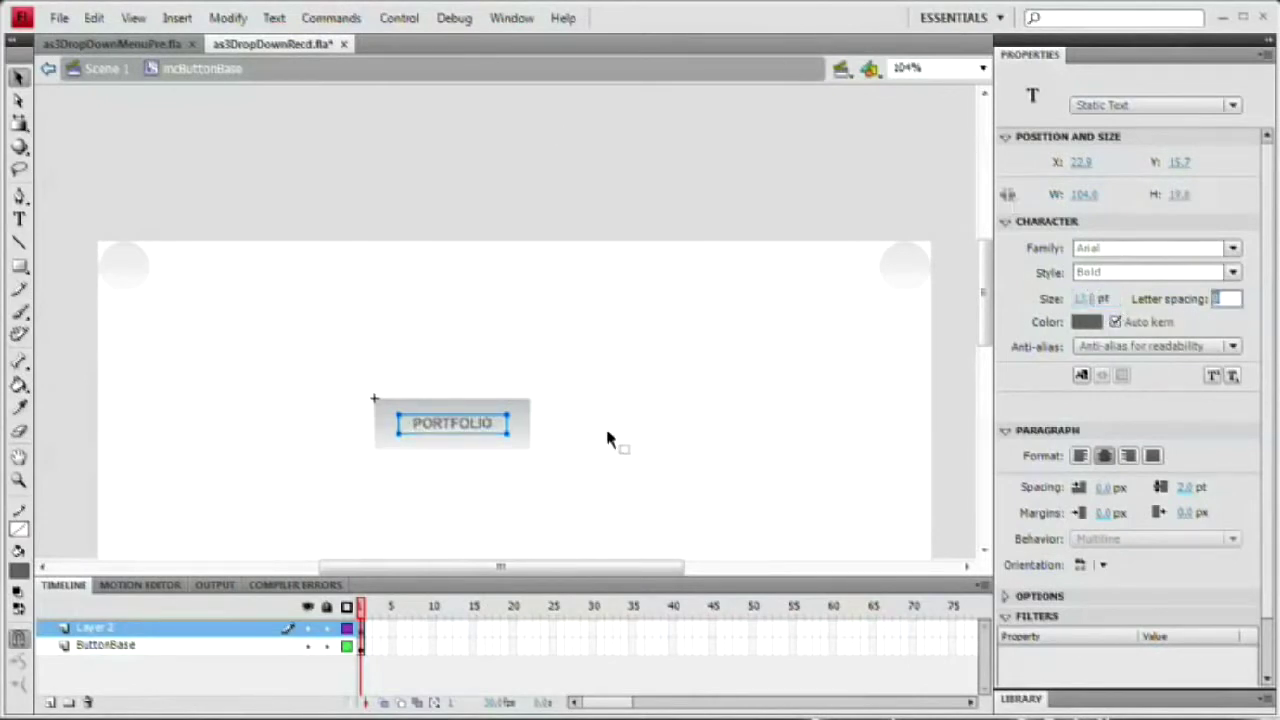
click(535, 488)
click(487, 432)
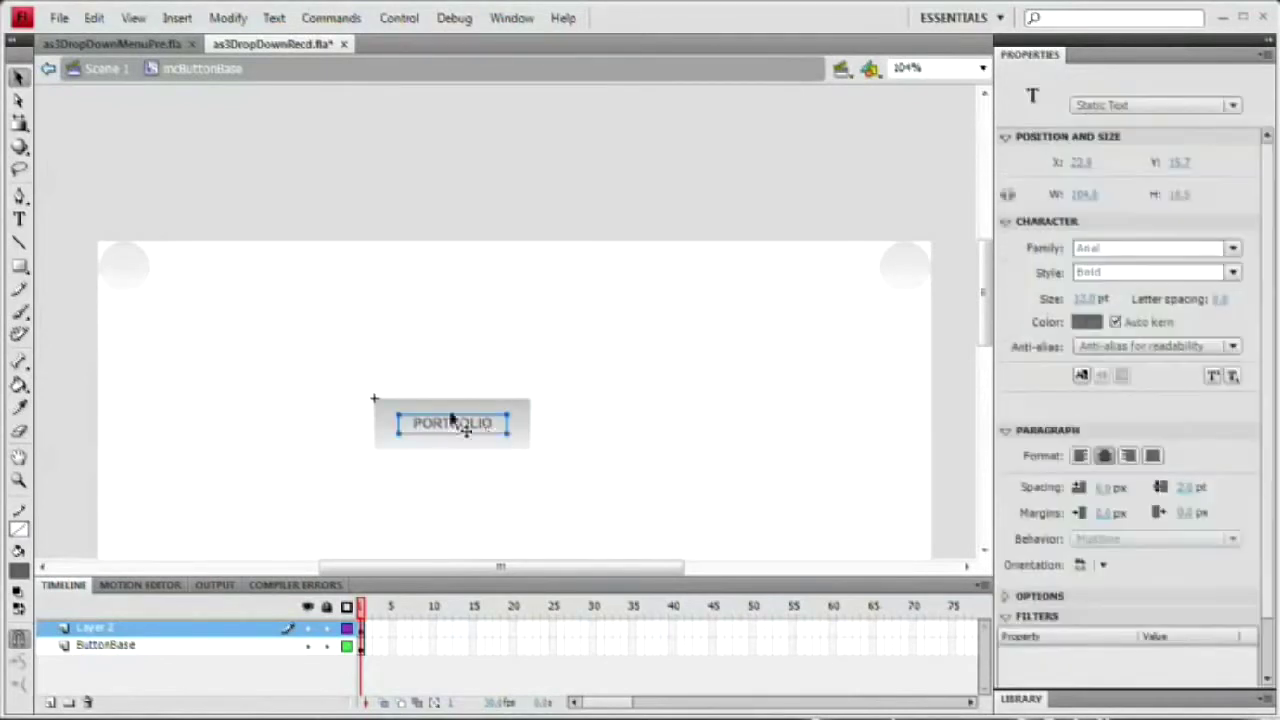
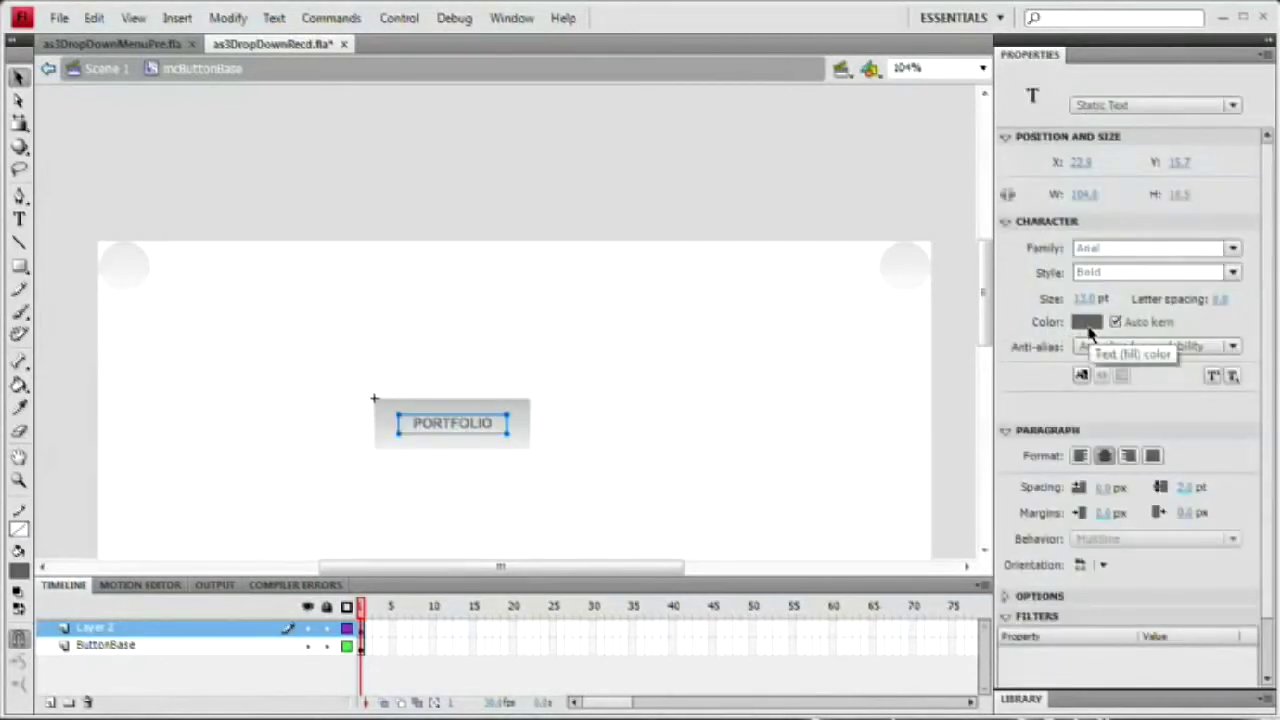
Step: Rename the text layer Txt and lock the ButtonBase layer, finishing back in Scene 1
double_click(105, 628)
text(txt)
key(Return)
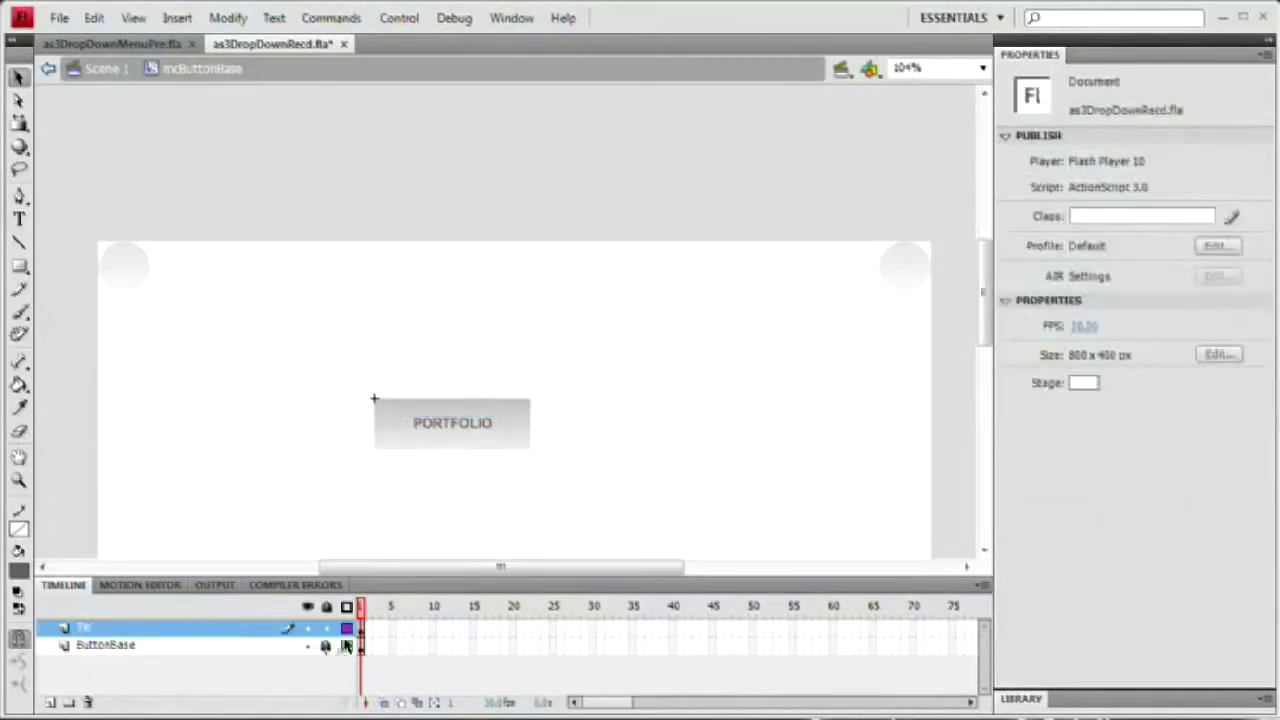
click(450, 441)
click(414, 494)
double_click(309, 318)
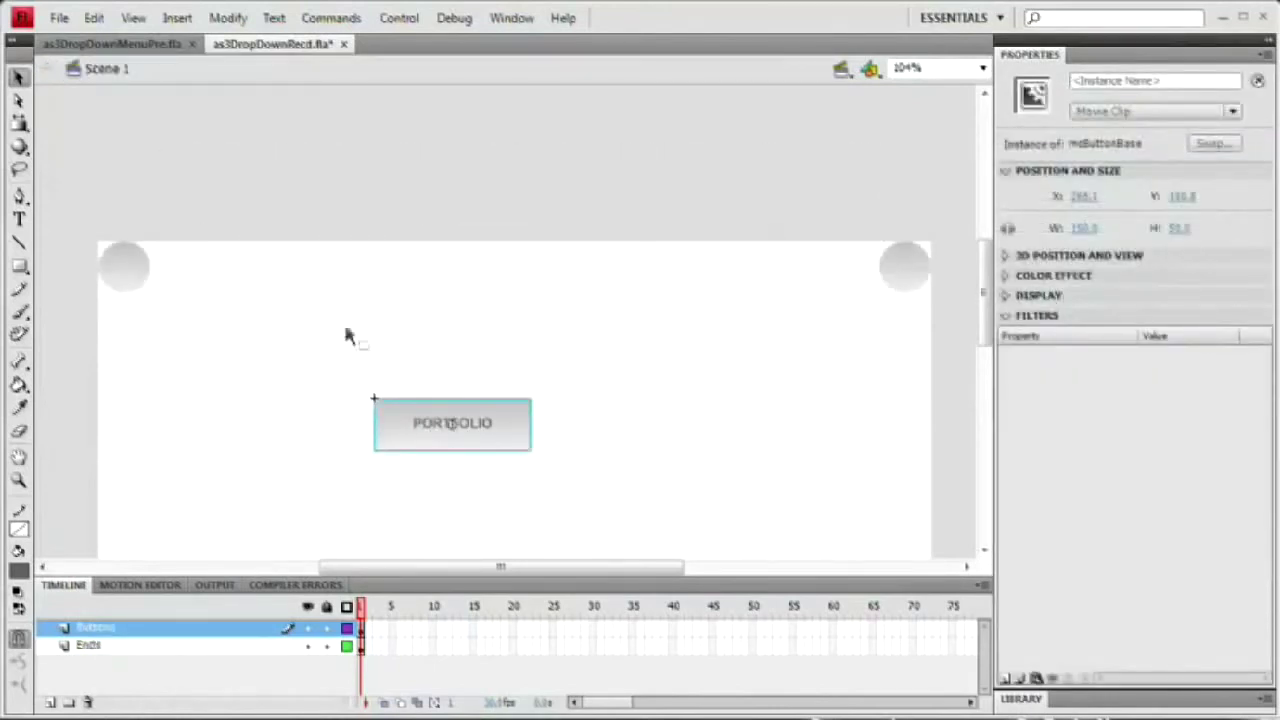
Step: Delete the PORTFOLIO button instance from the stage
click(136, 278)
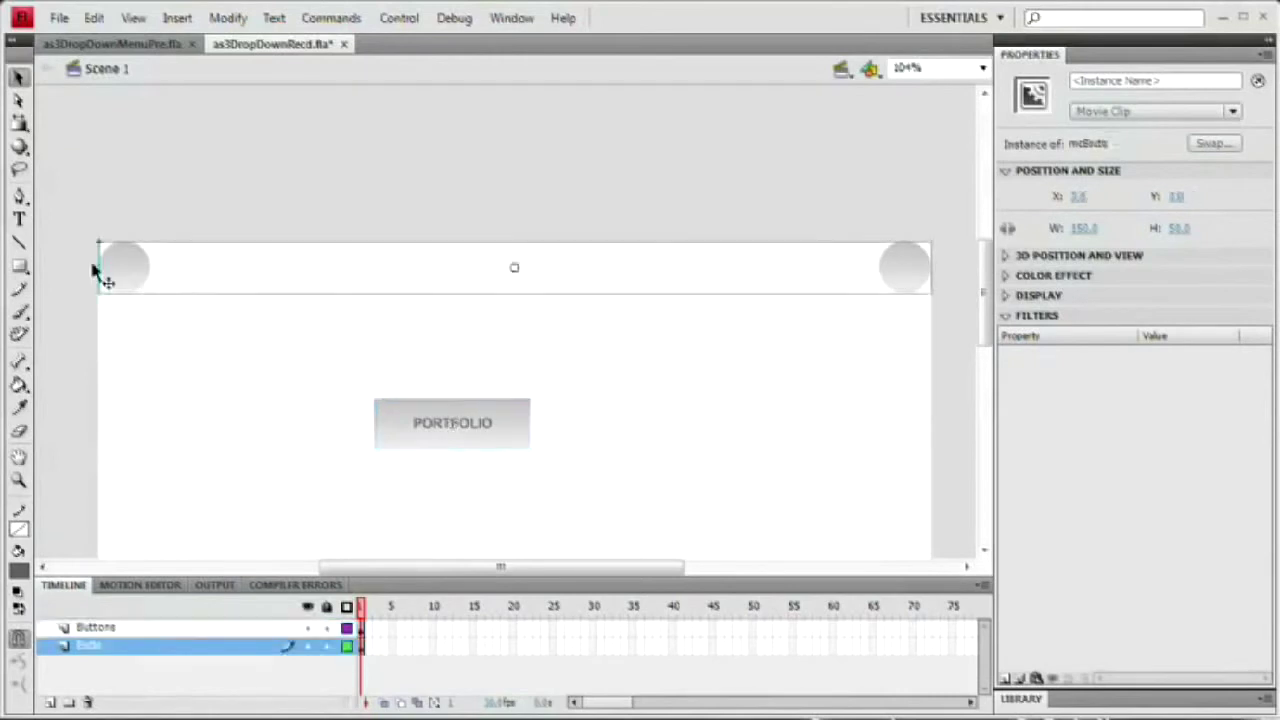
click(463, 392)
click(505, 445)
drag(477, 437, 545, 416)
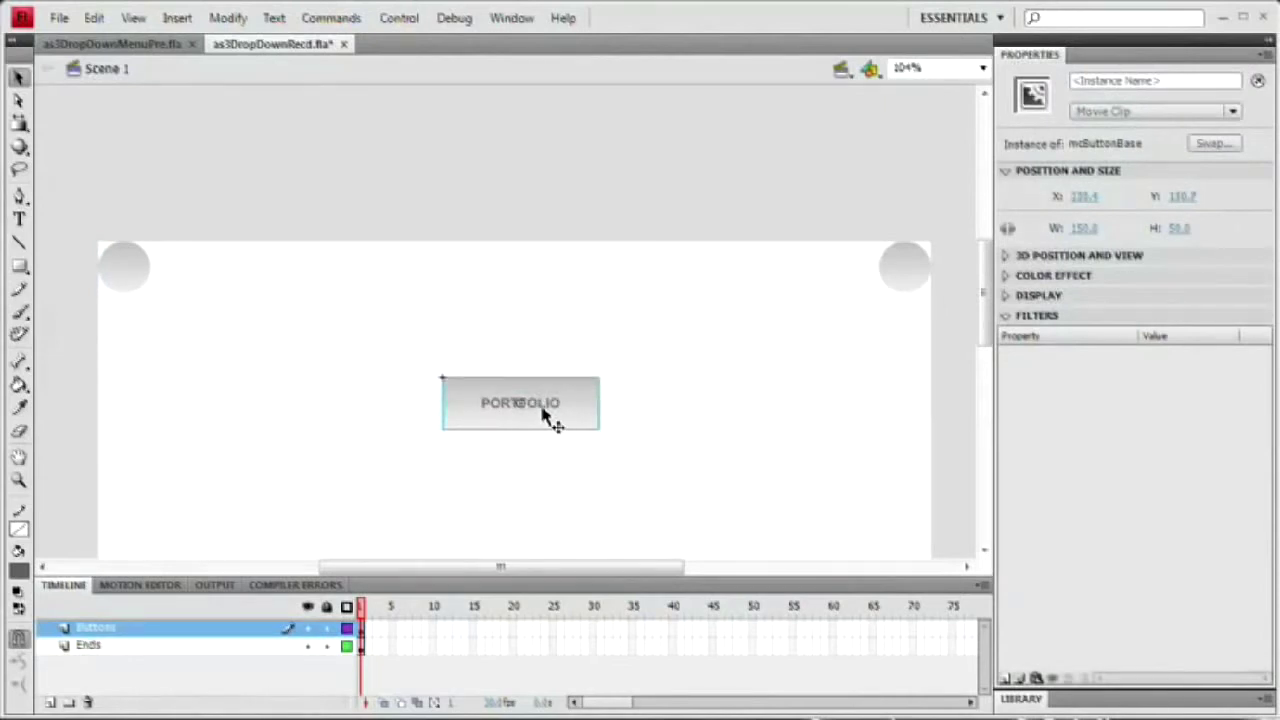
key(Delete)
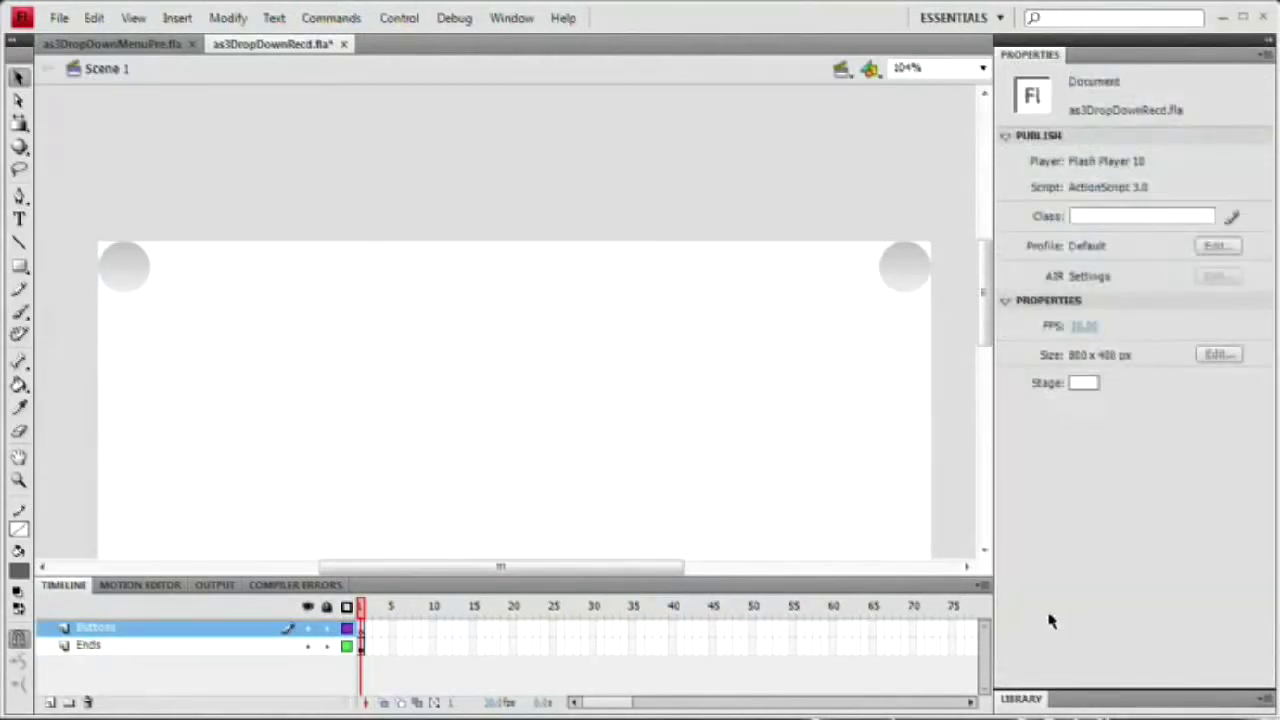
Step: Place five instances of mcButtonBase from the library on the stage in the Buttons layer
click(1030, 699)
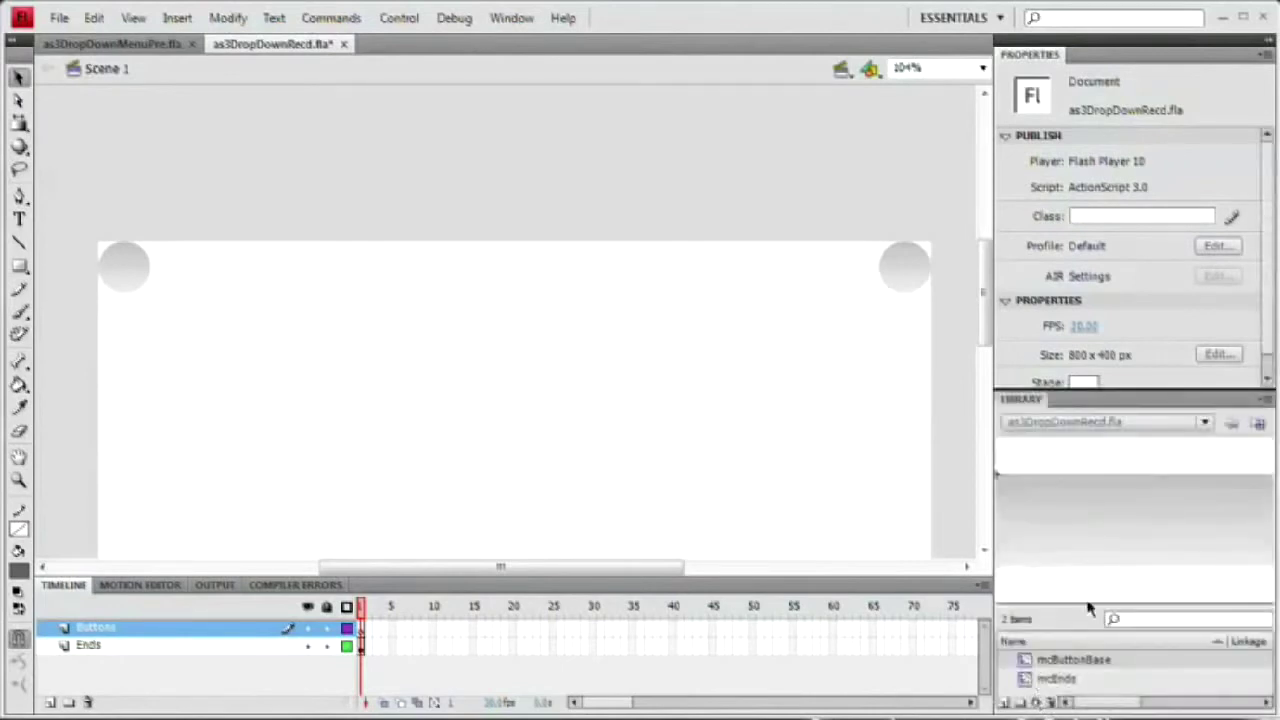
drag(1116, 393, 1116, 220)
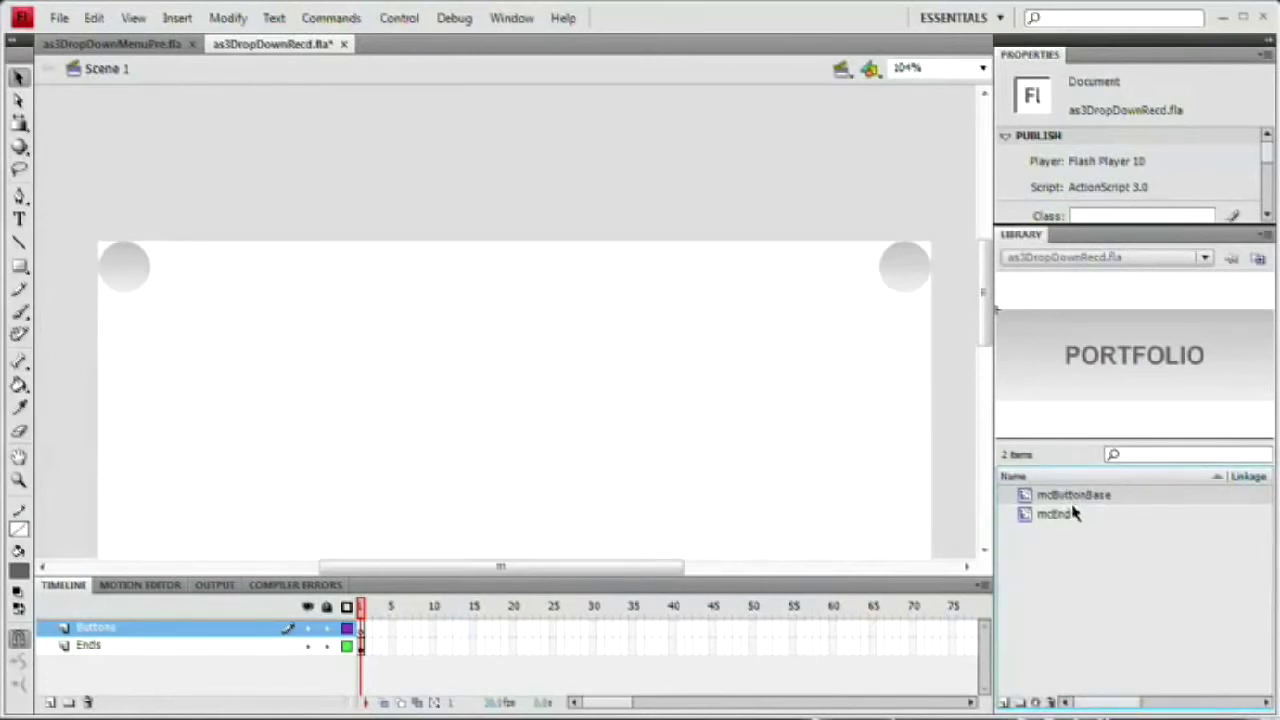
drag(1068, 502, 241, 408)
drag(1104, 497, 437, 409)
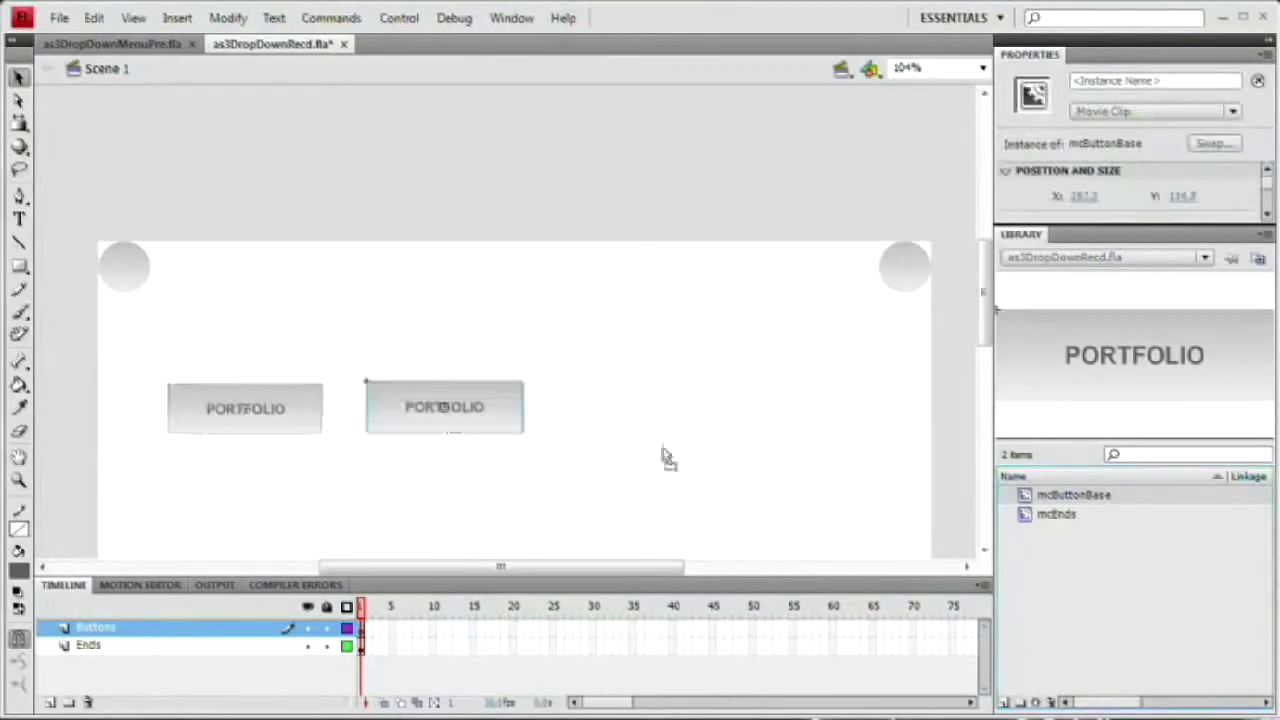
drag(1134, 506, 624, 400)
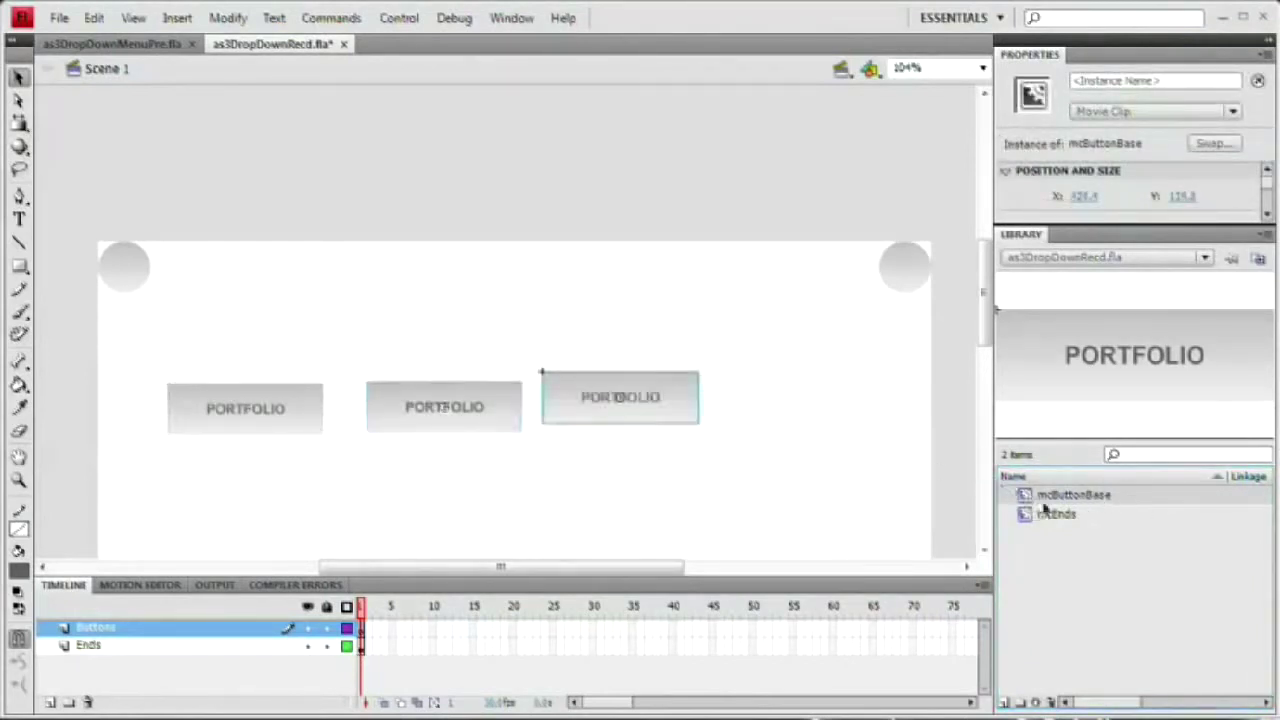
drag(1054, 497, 665, 497)
drag(1036, 494, 826, 480)
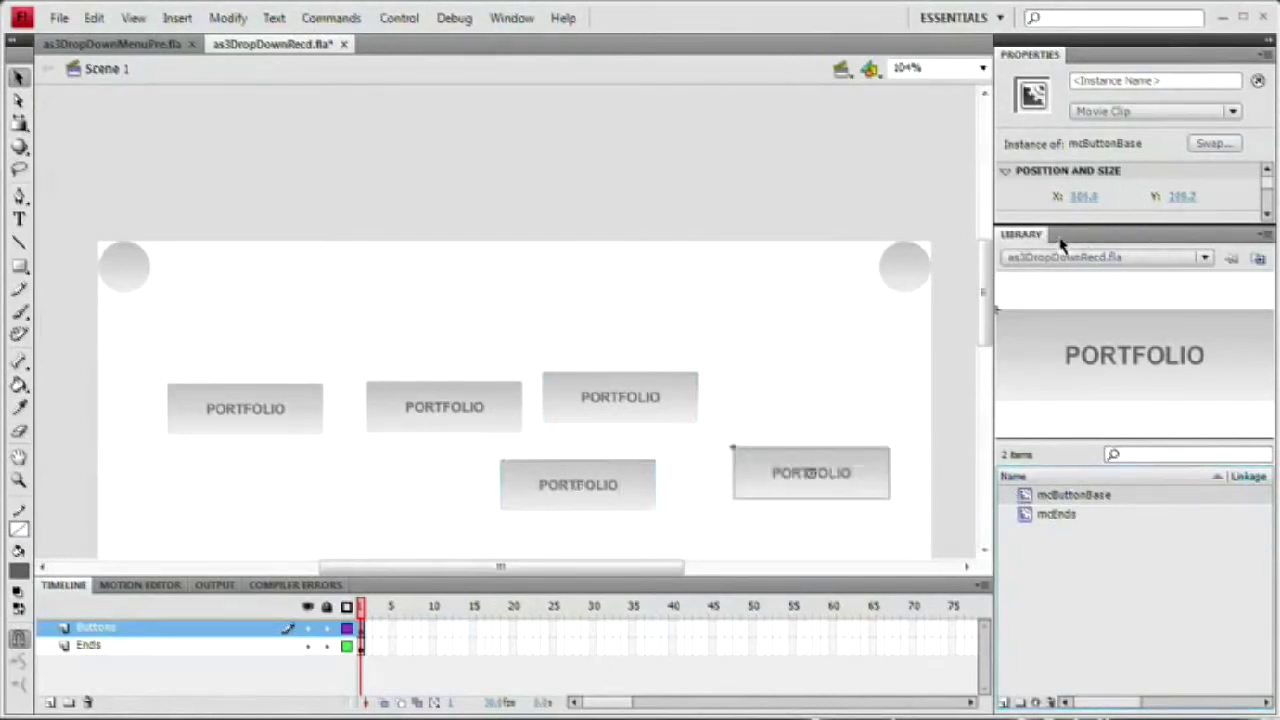
drag(1088, 233, 1090, 396)
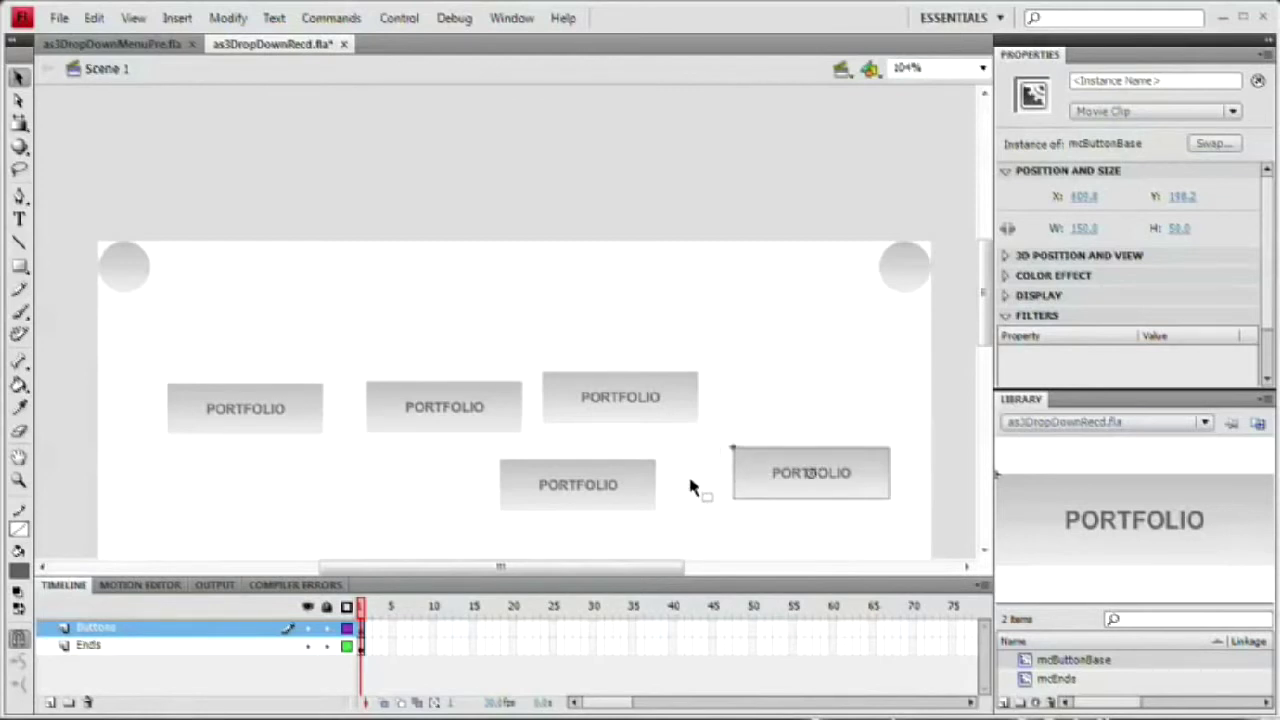
double_click(1023, 399)
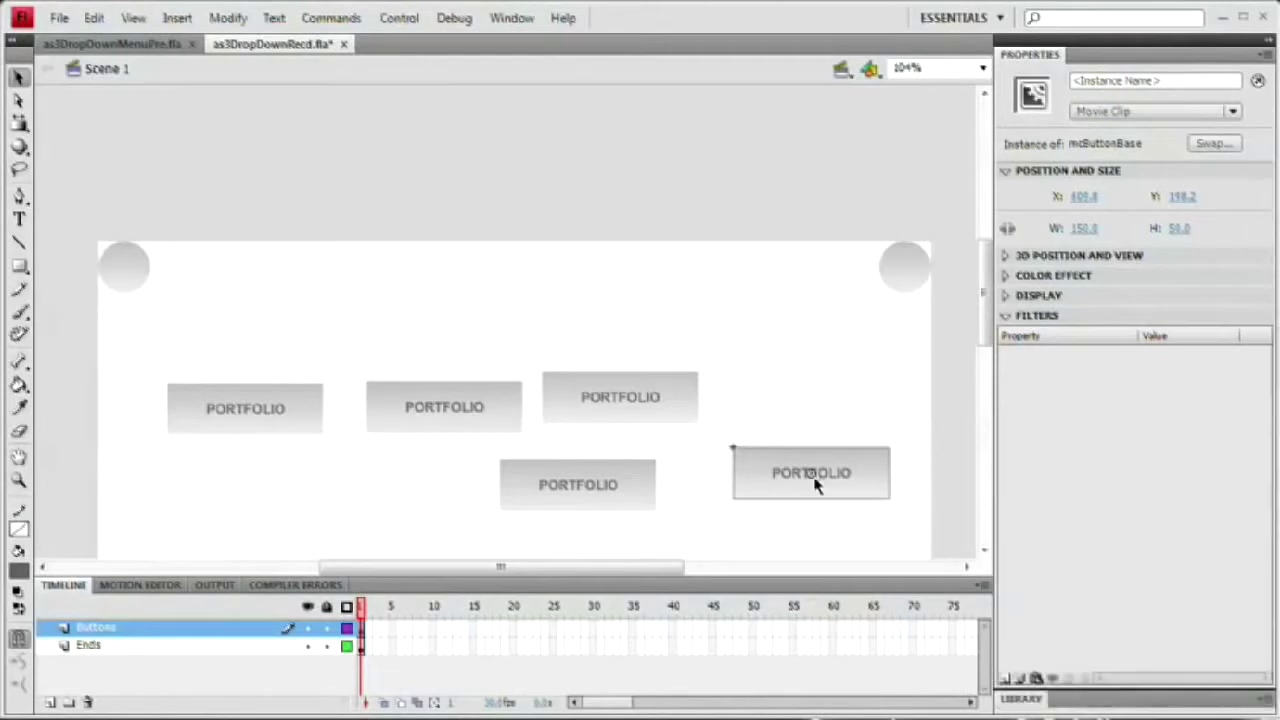
Step: Duplicate the symbol of the leftmost PORTFOLIO button and name the copy mcHome
click(247, 416)
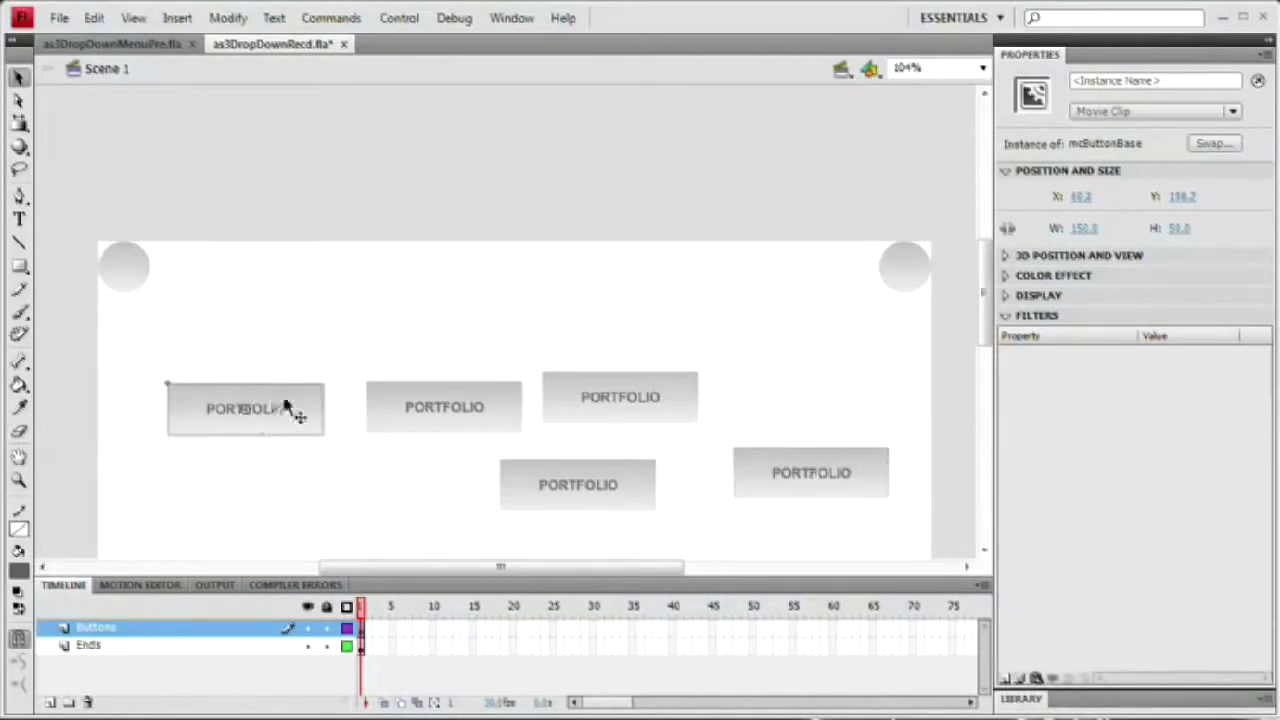
drag(376, 404, 348, 232)
right_click(214, 230)
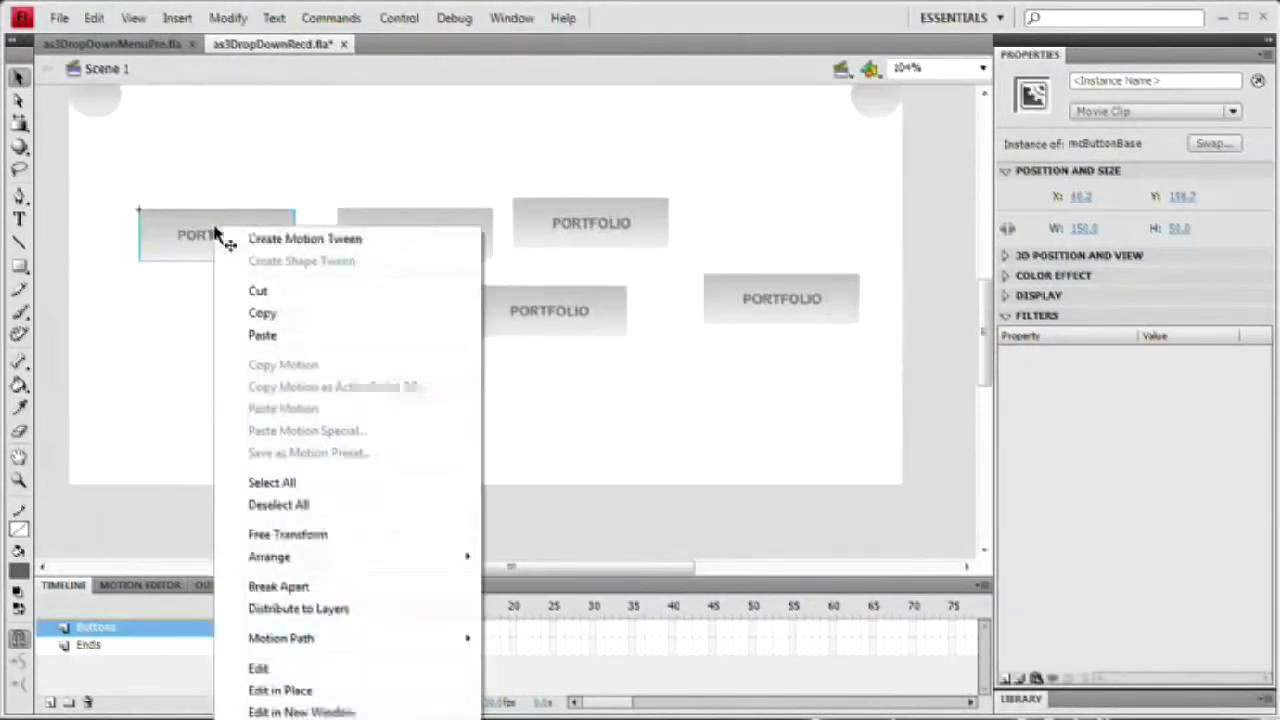
key(Escape)
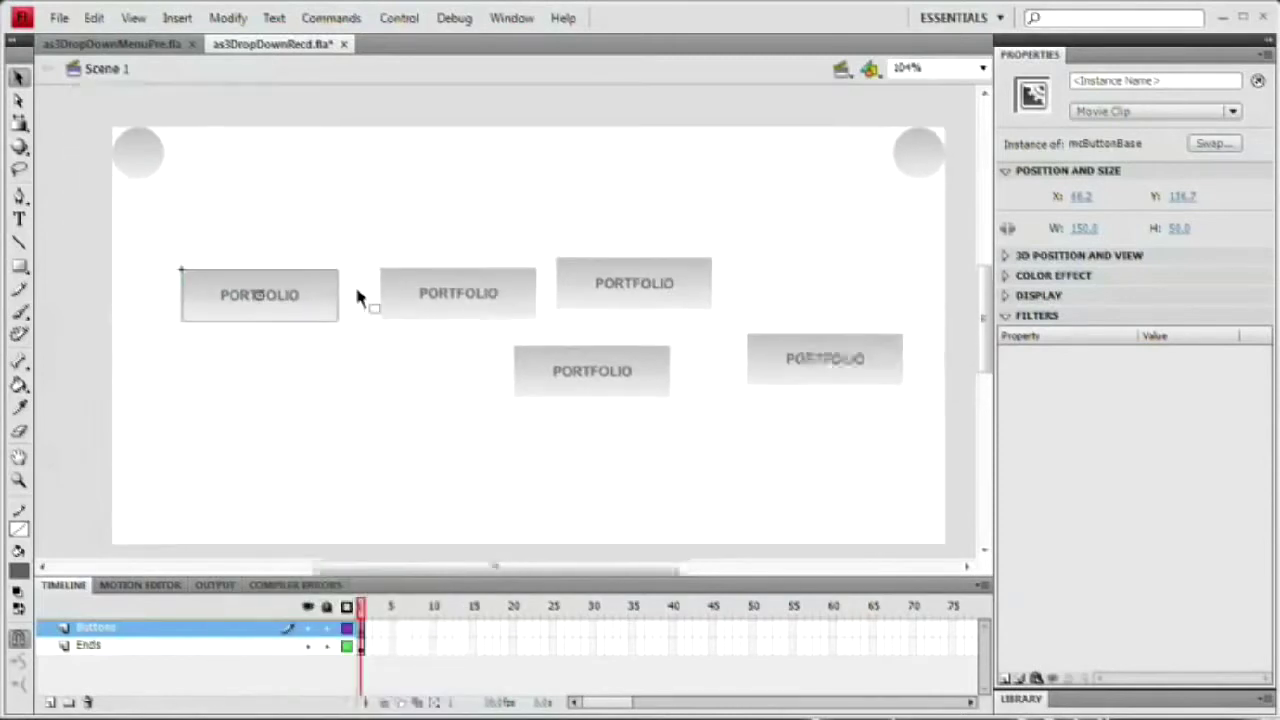
click(227, 18)
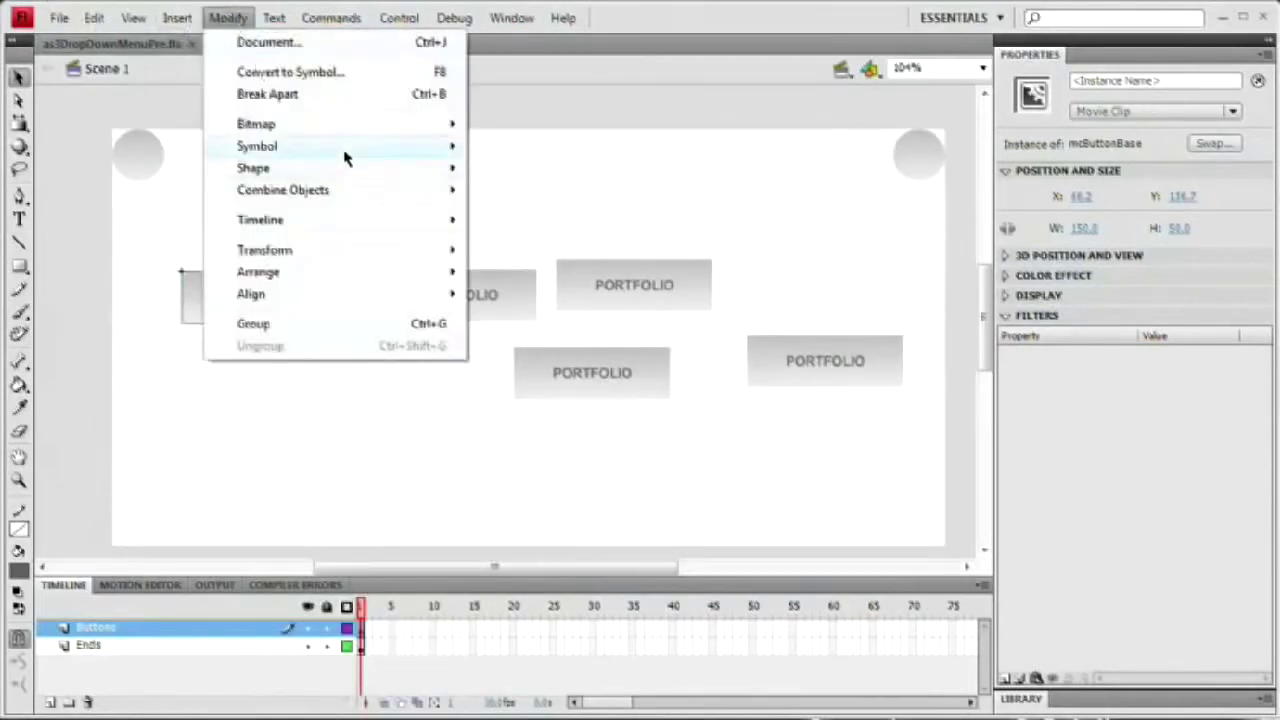
mouse_move(354, 149)
click(540, 172)
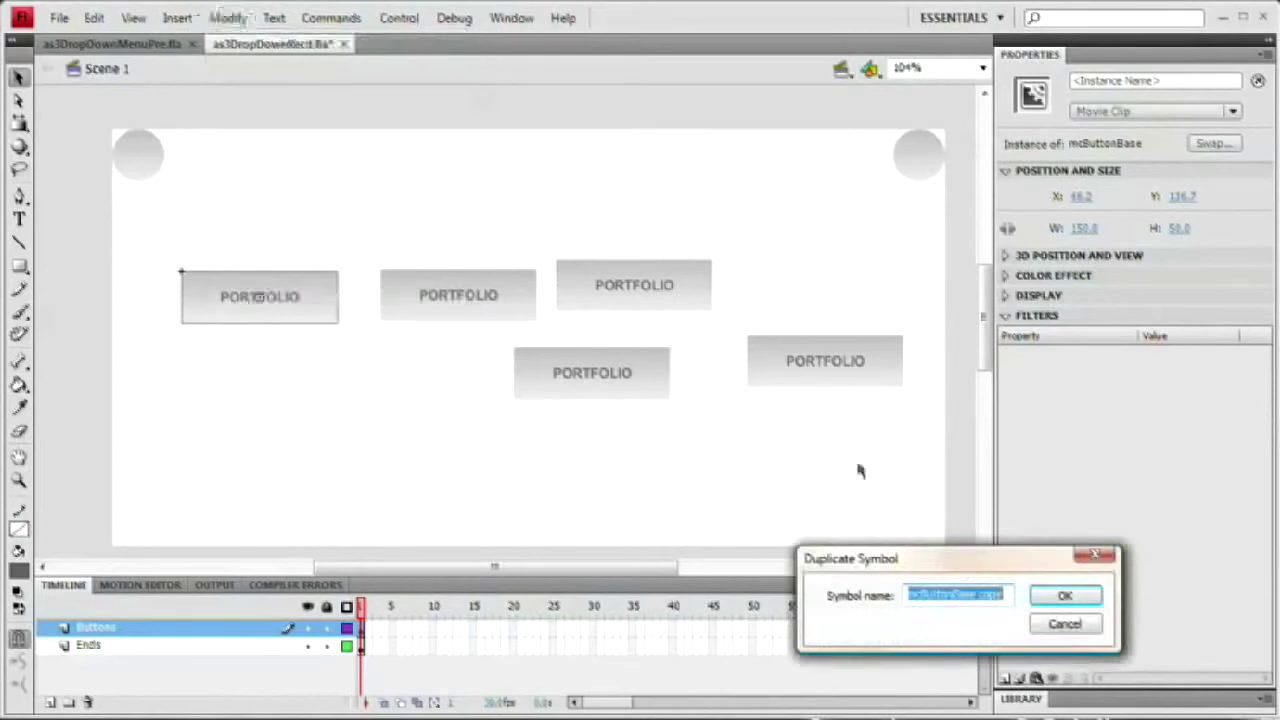
drag(923, 491, 732, 342)
click(628, 343)
key(Delete)
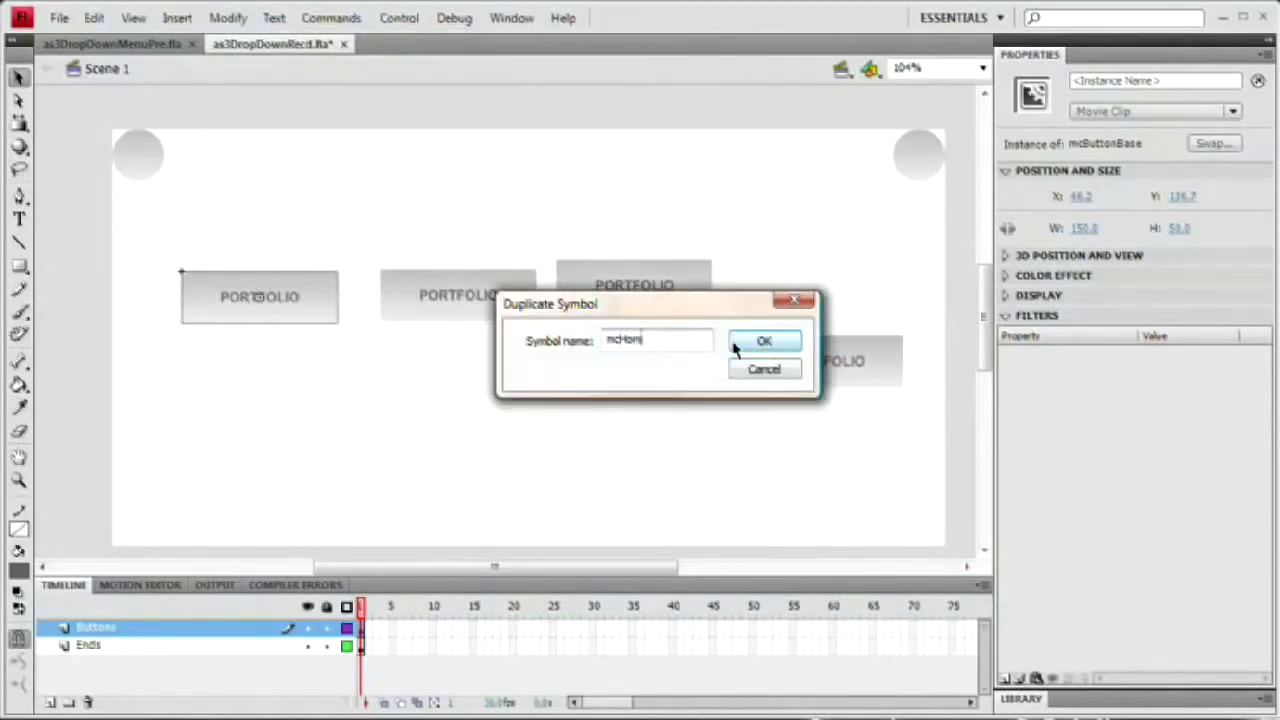
key(Return)
Step: Change the text inside the mcHome symbol to HOME and return to Scene 1
double_click(306, 305)
key(t)
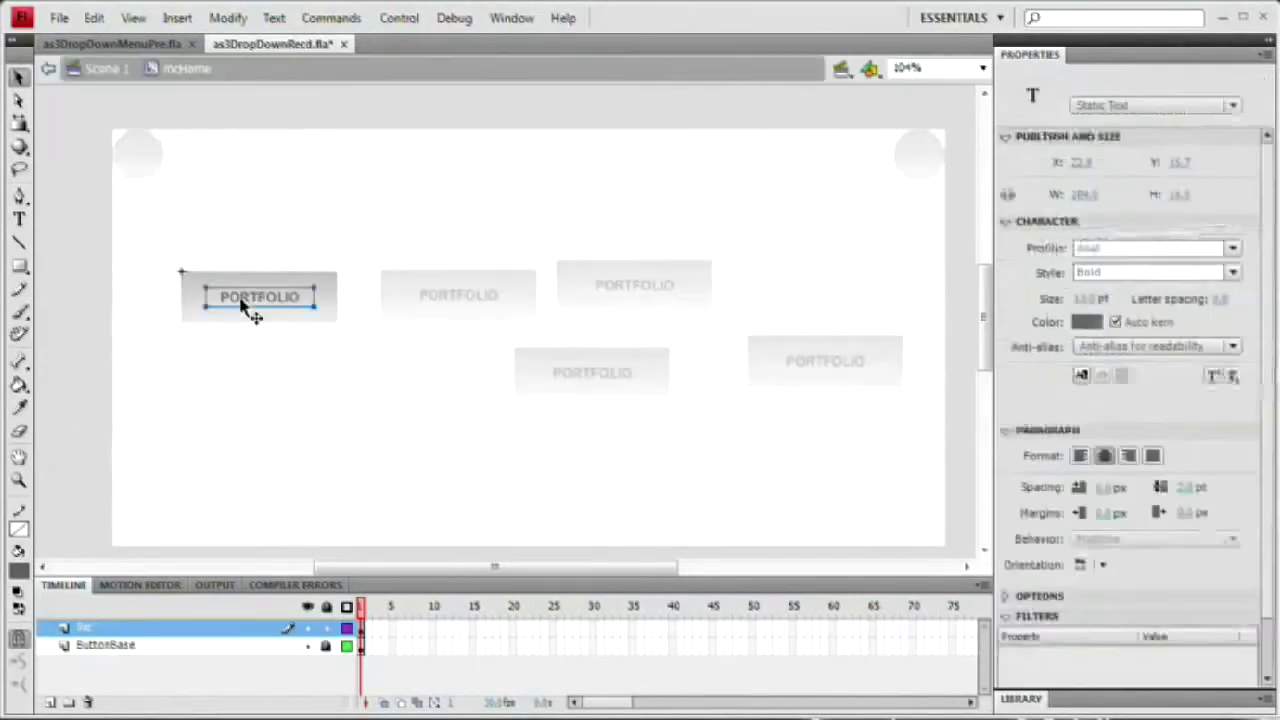
click(245, 298)
key(ctrl+a)
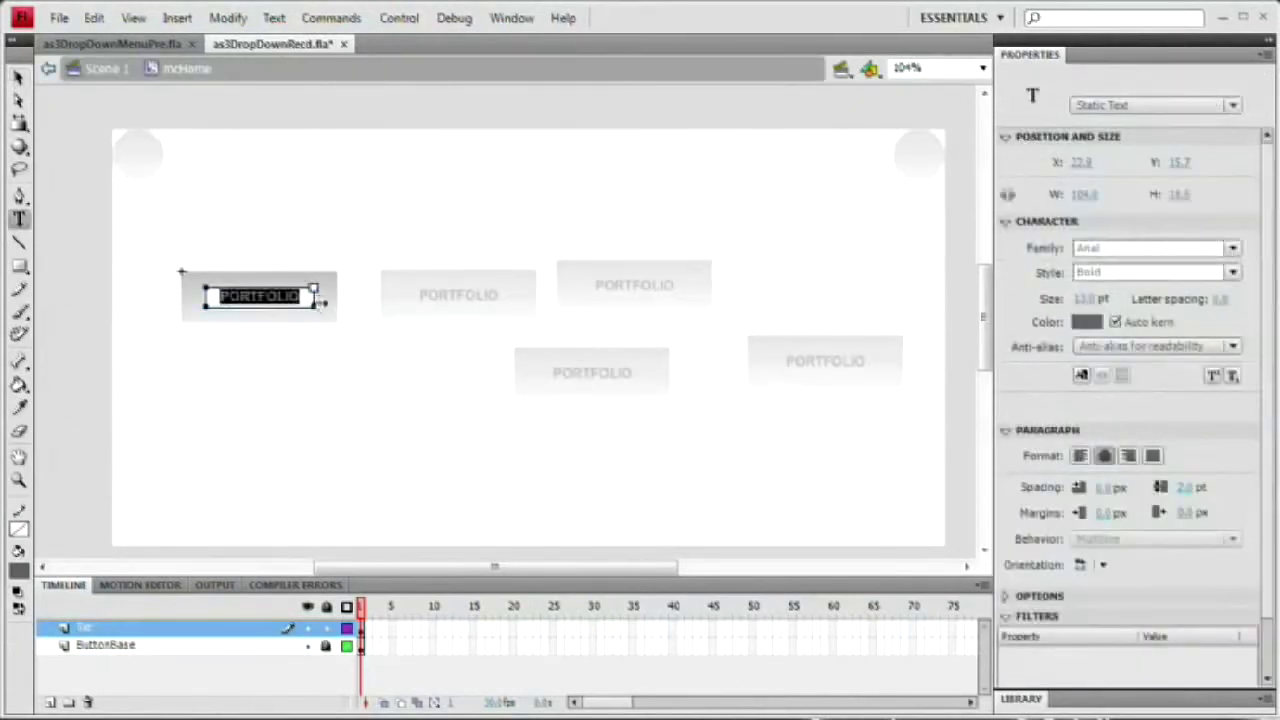
text(HOME)
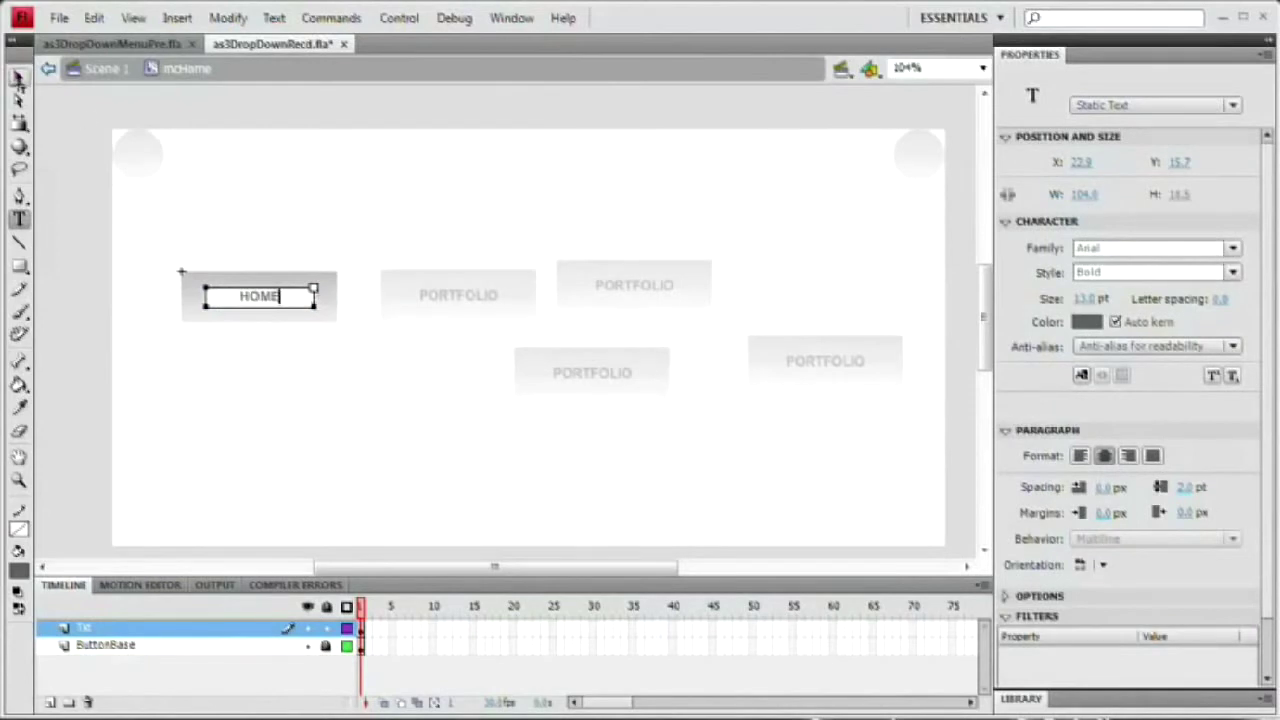
click(18, 77)
double_click(328, 193)
click(260, 287)
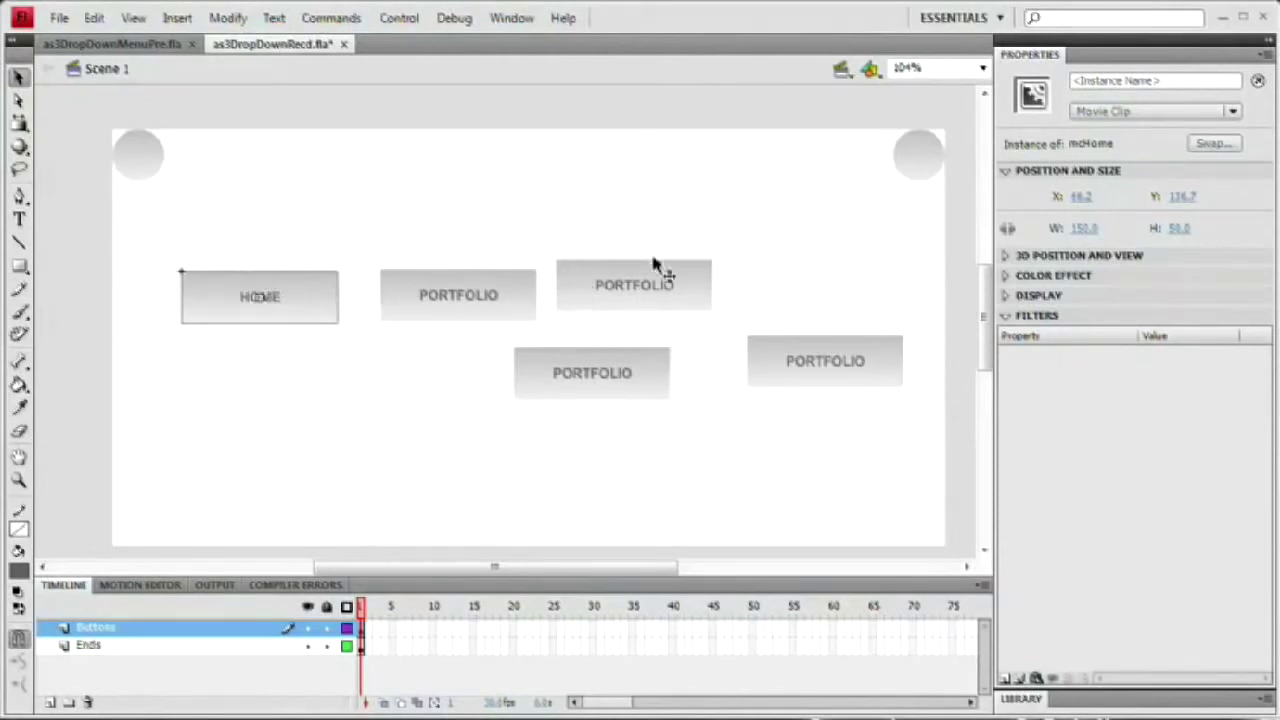
Step: Open the second button's shared mcButtonBase symbol without duplicating it and change its label to HOME
double_click(505, 305)
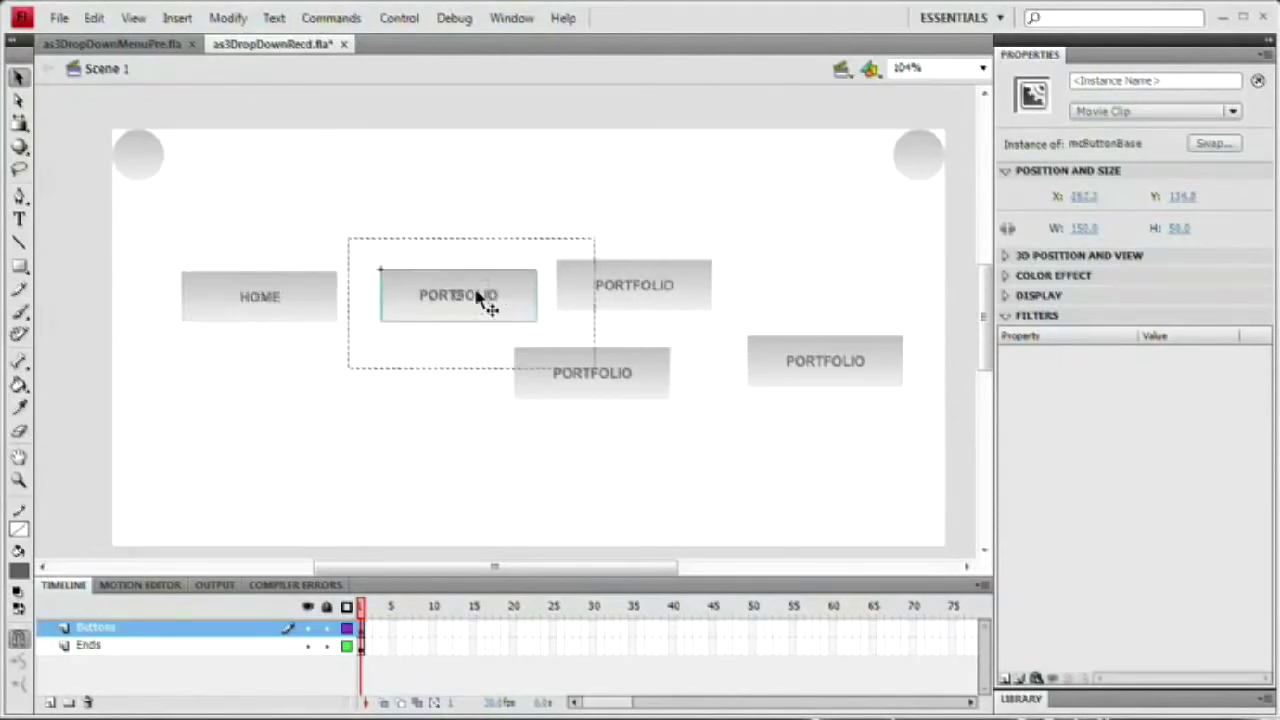
key(t)
click(471, 298)
double_click(418, 292)
text(HOME)
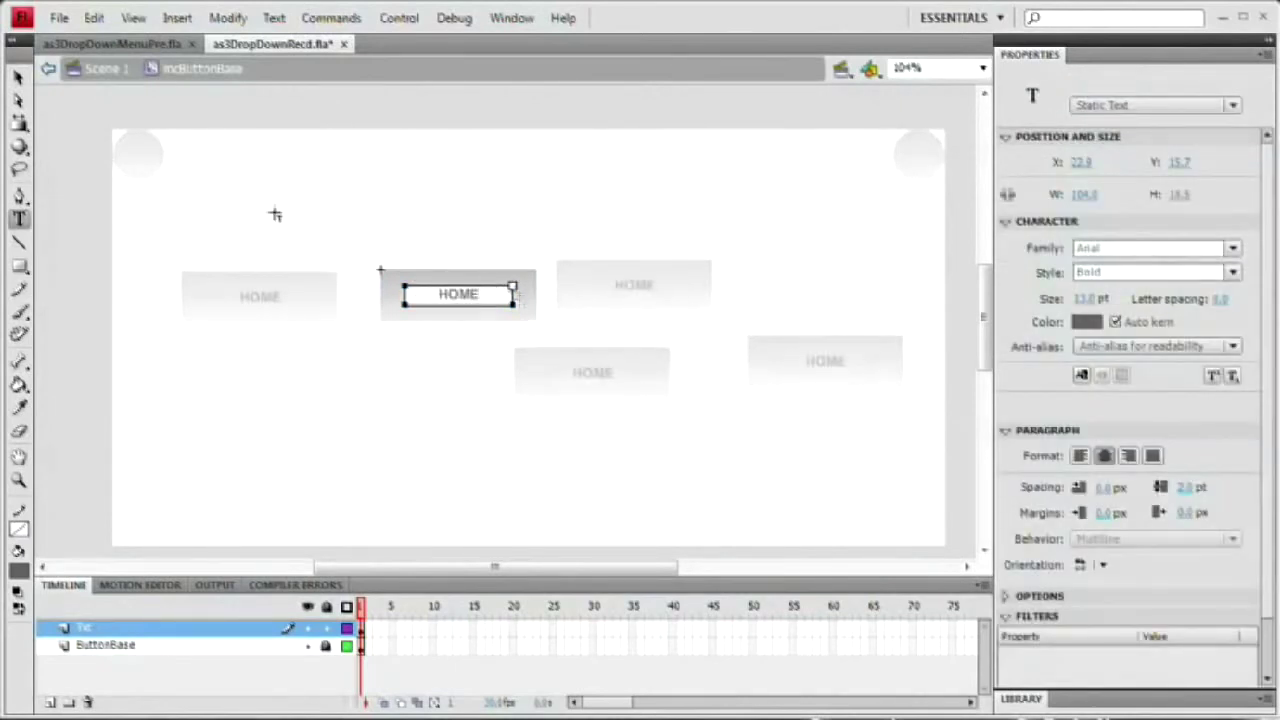
Step: Restore the label text PORTFOLIO in mcButtonBase and return to Scene 1
key(BackSpace)
key(BackSpace)
key(BackSpace)
key(BackSpace)
text(PORTFOLIO)
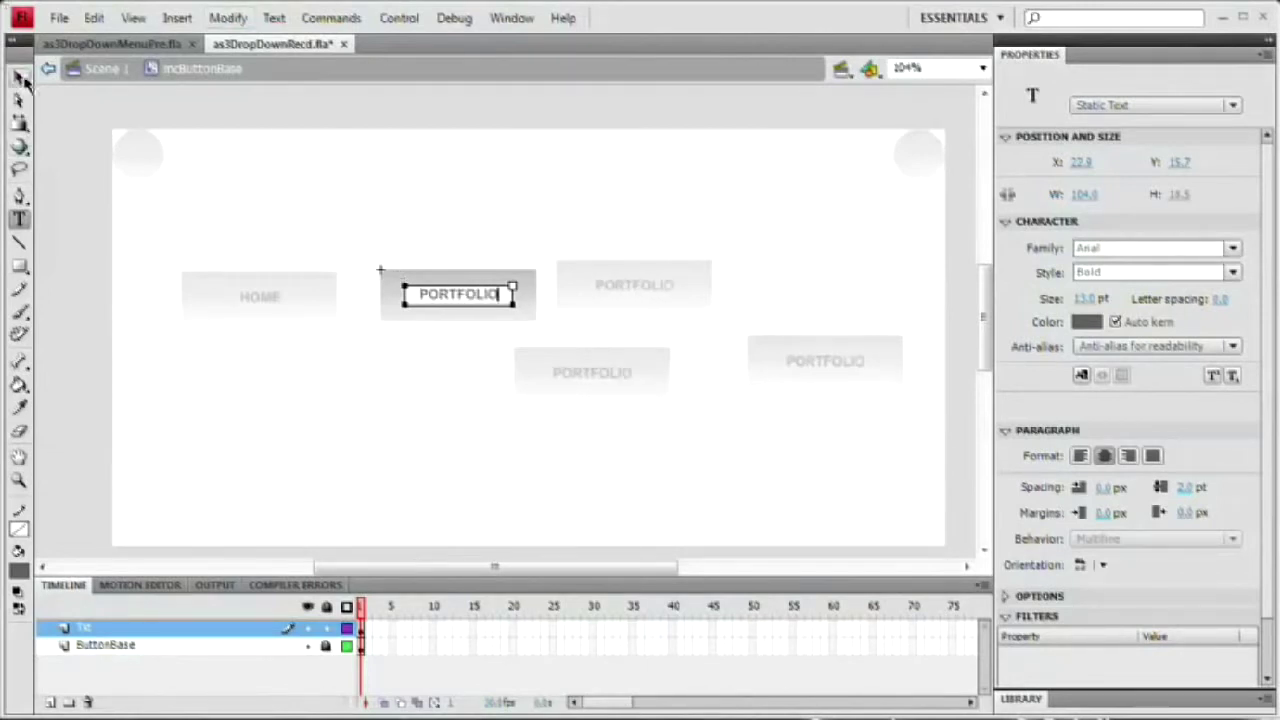
key(Escape)
click(389, 237)
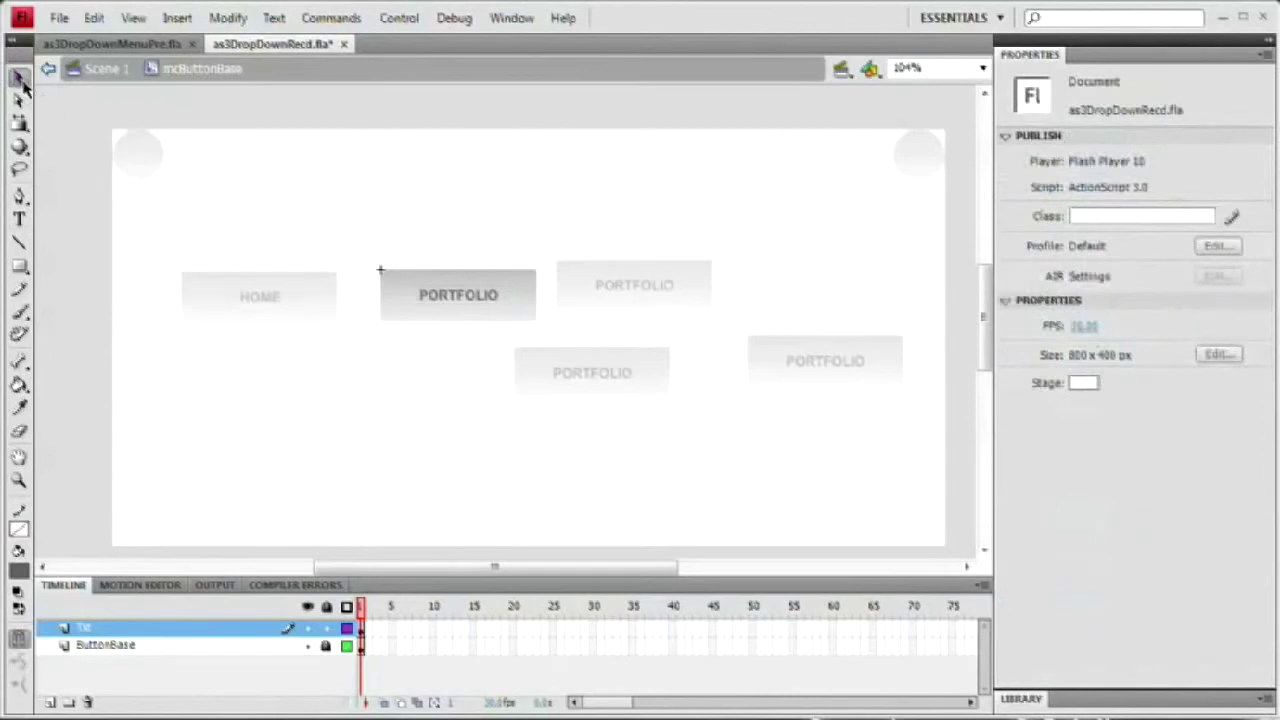
double_click(365, 237)
Step: Duplicate the symbol of the PORTFOLIO button directly beside the HOME button under a new name
drag(365, 240, 594, 369)
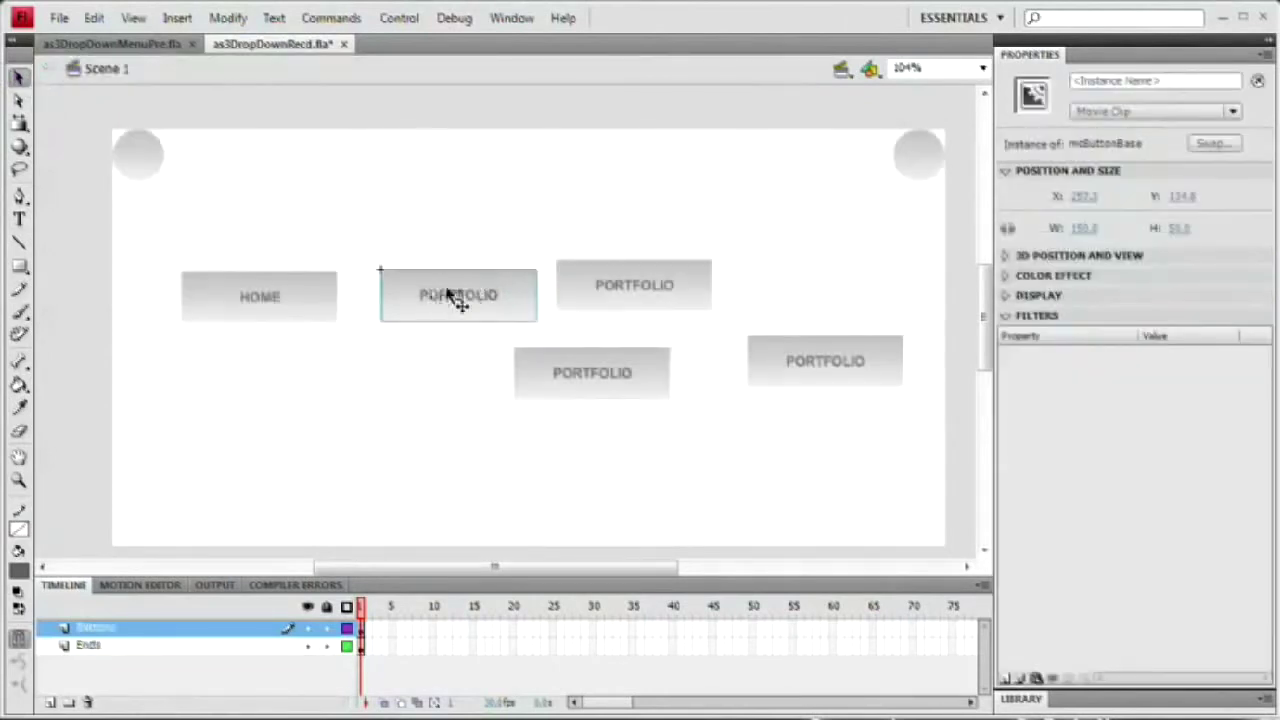
drag(443, 297, 417, 237)
click(229, 18)
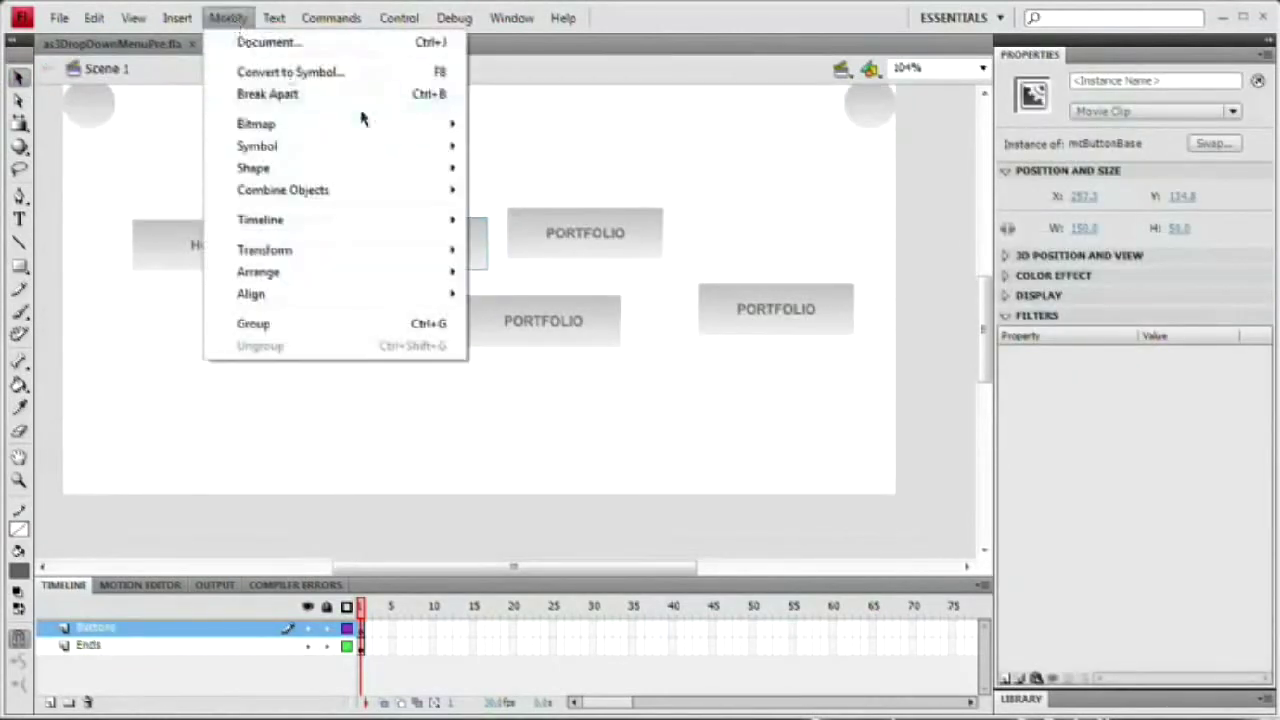
mouse_move(334, 149)
click(545, 164)
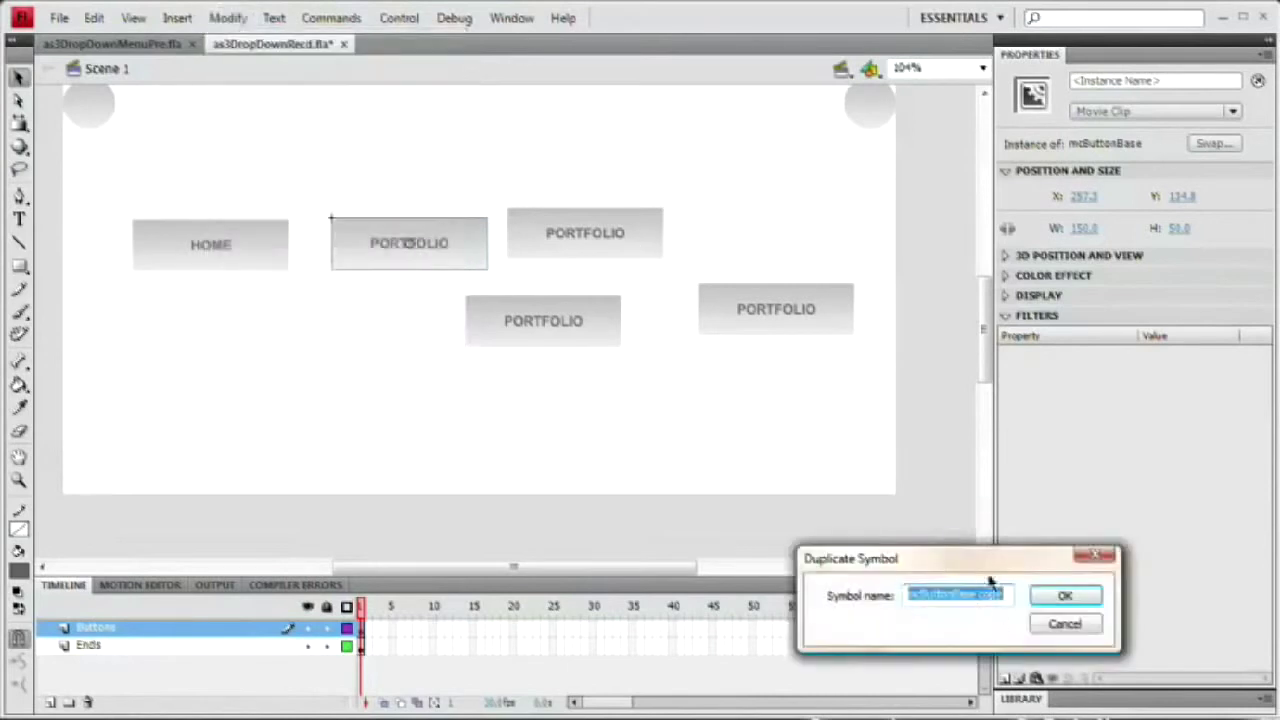
drag(990, 567, 617, 342)
click(549, 368)
drag(549, 368, 641, 383)
text(Po)
key(Return)
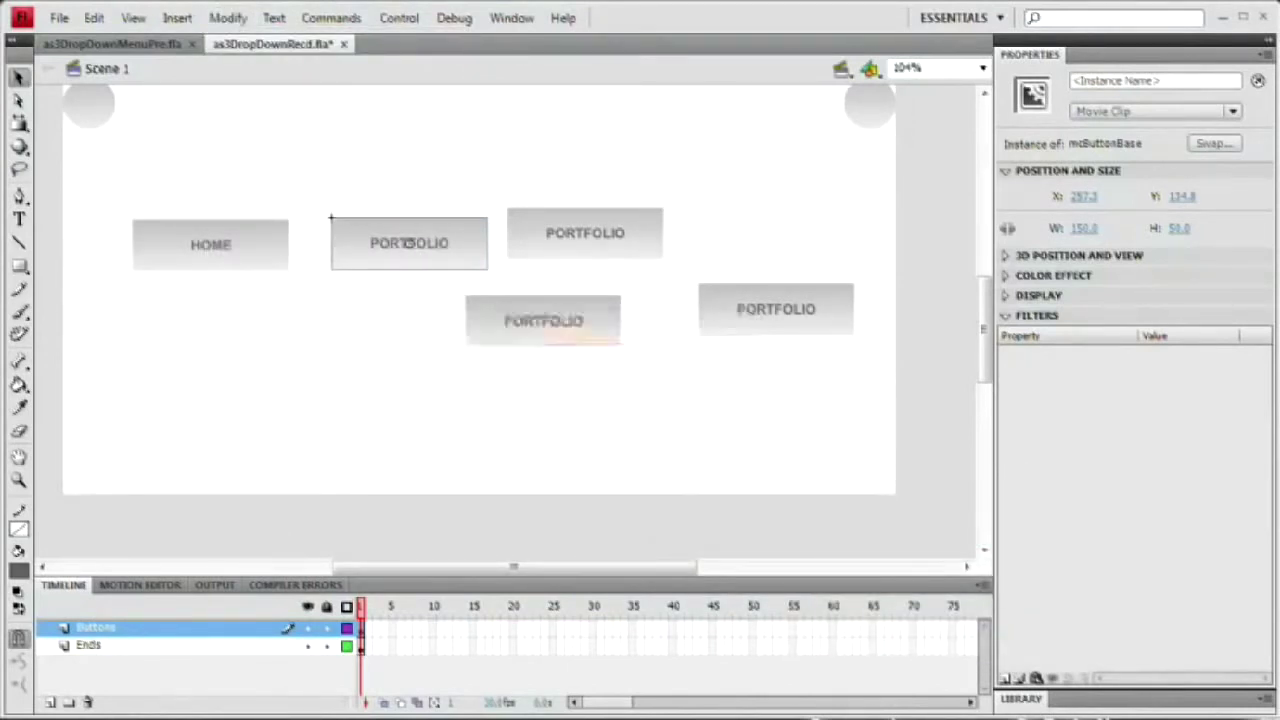
Step: Duplicate the symbol of the PORTFOLIO button in the upper row's third place as mcContact
click(600, 245)
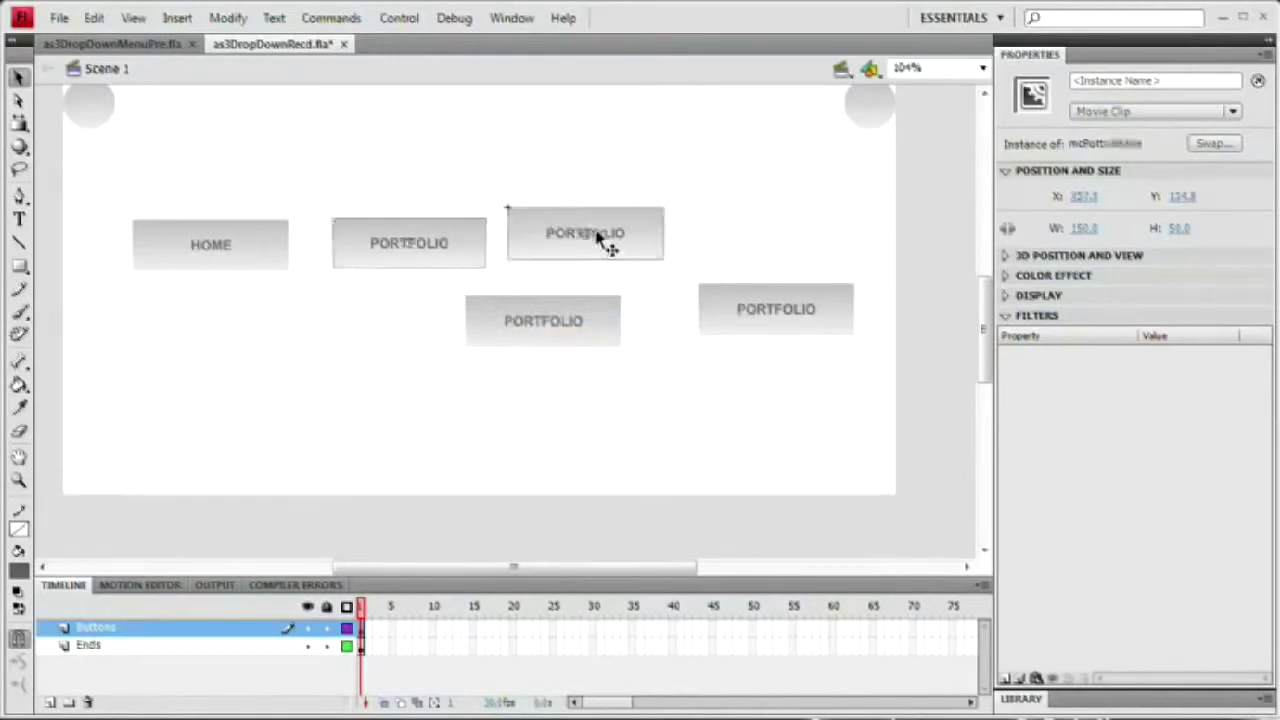
click(228, 17)
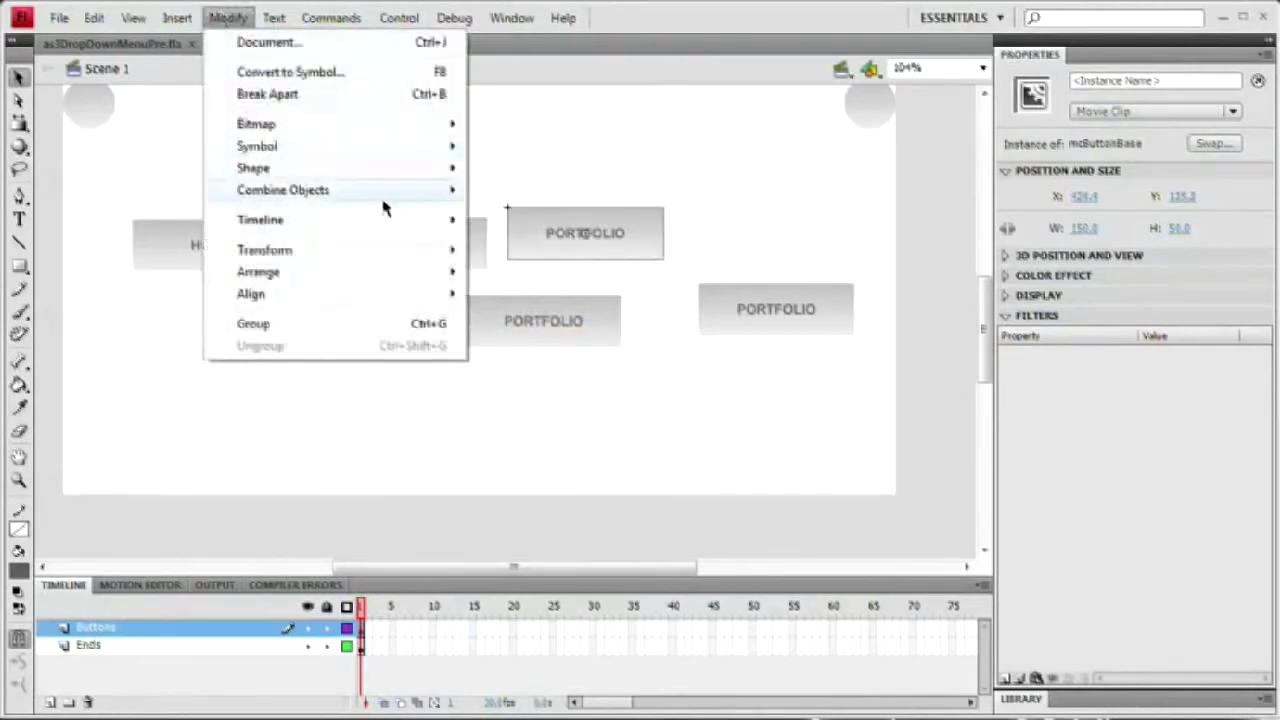
mouse_move(440, 148)
click(563, 168)
drag(955, 562, 436, 112)
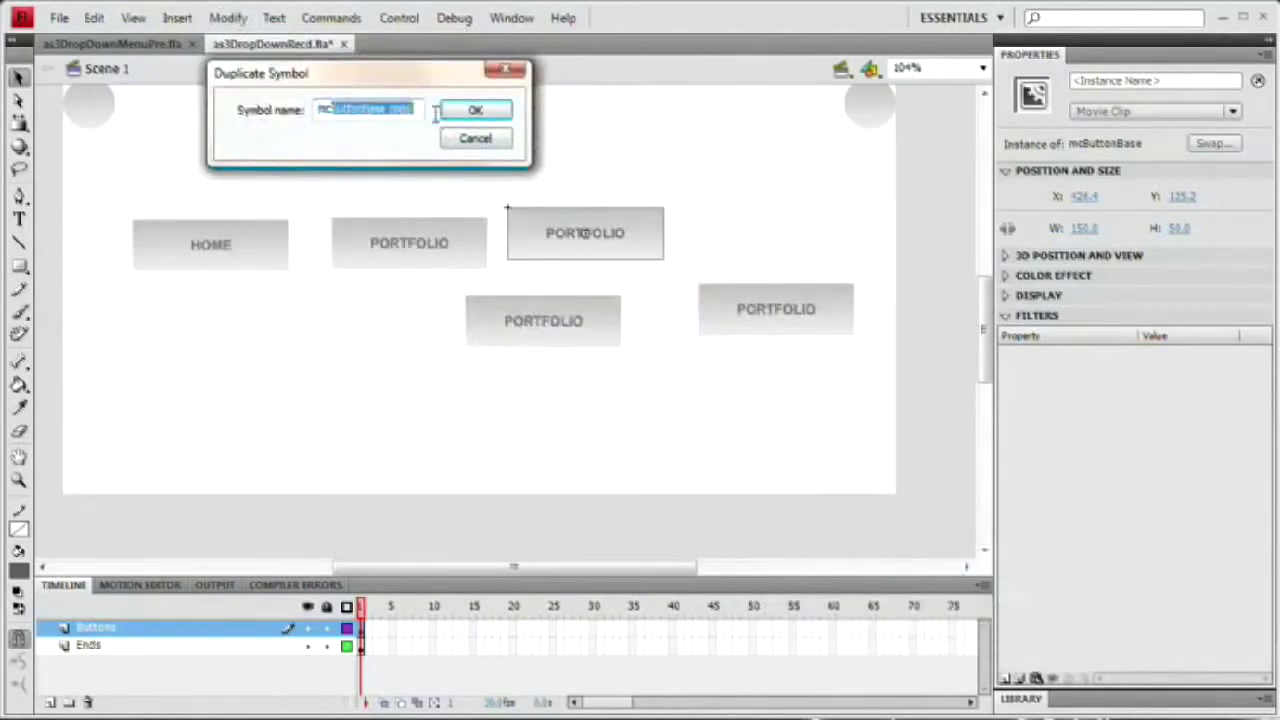
text(Contact)
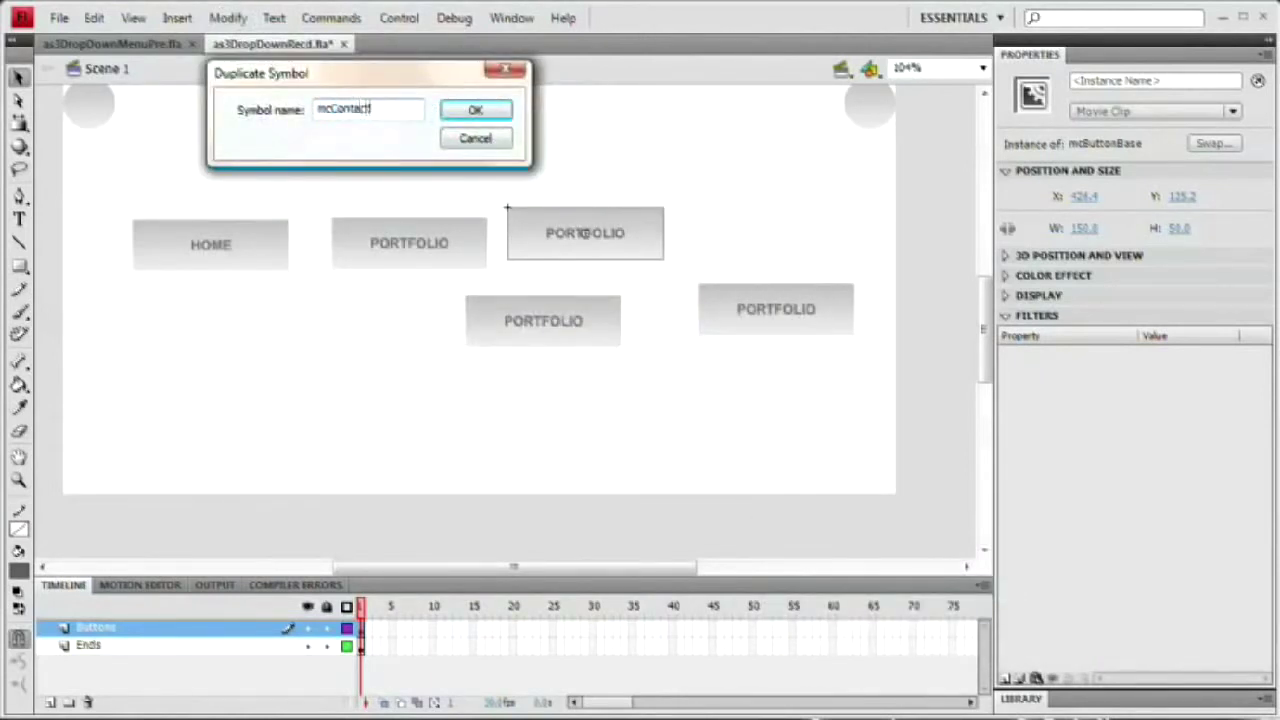
key(Return)
Step: Change the text inside the mcContact symbol to CONTACT and return to Scene 1
double_click(599, 245)
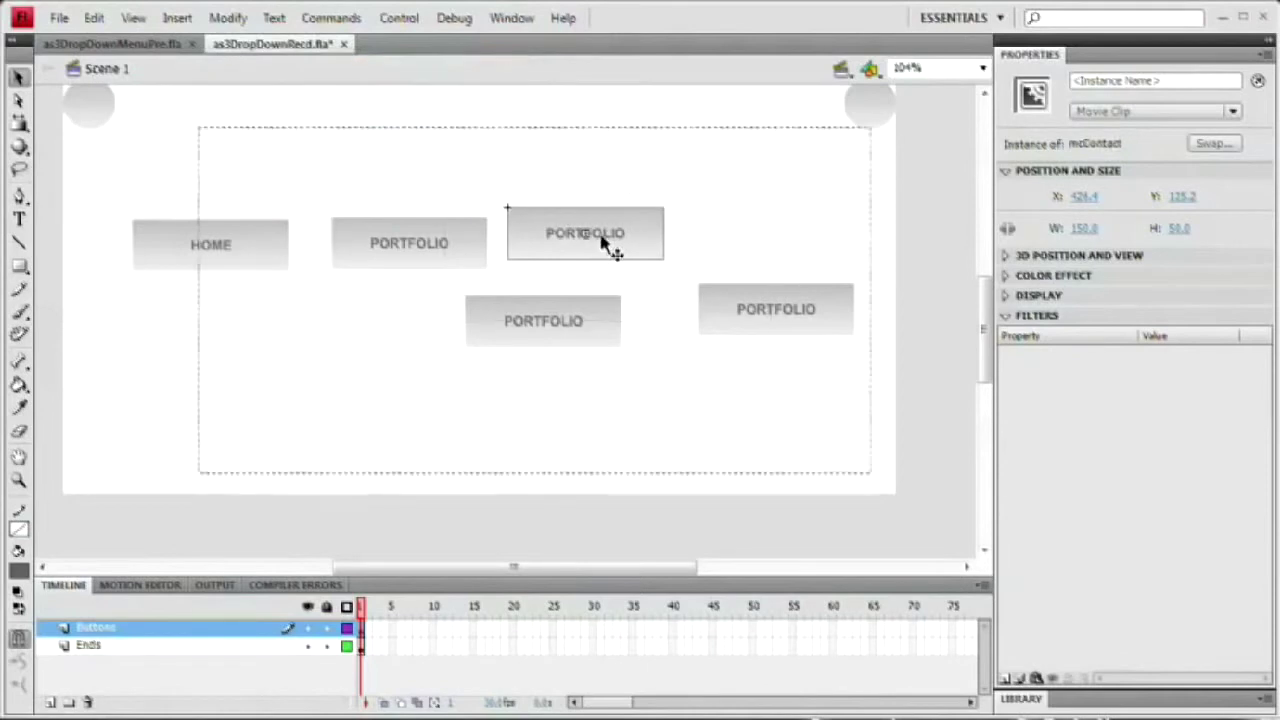
double_click(548, 232)
drag(546, 232, 652, 235)
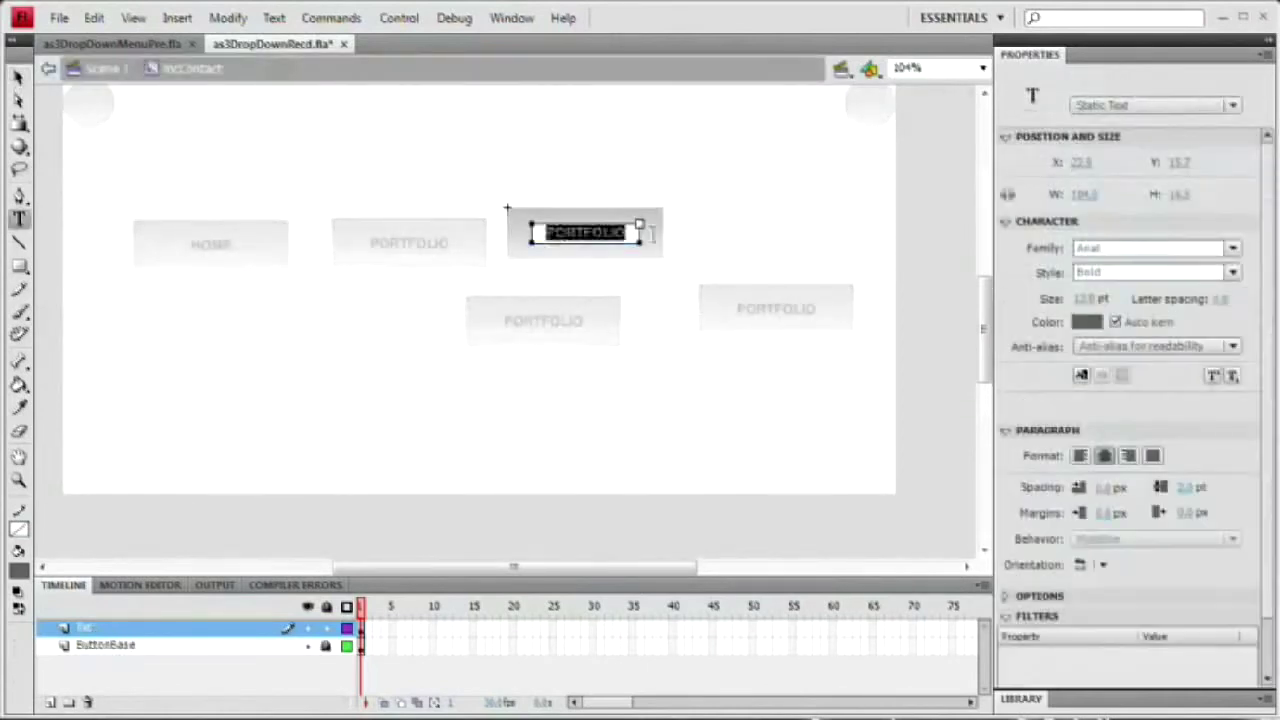
text(CONTACT)
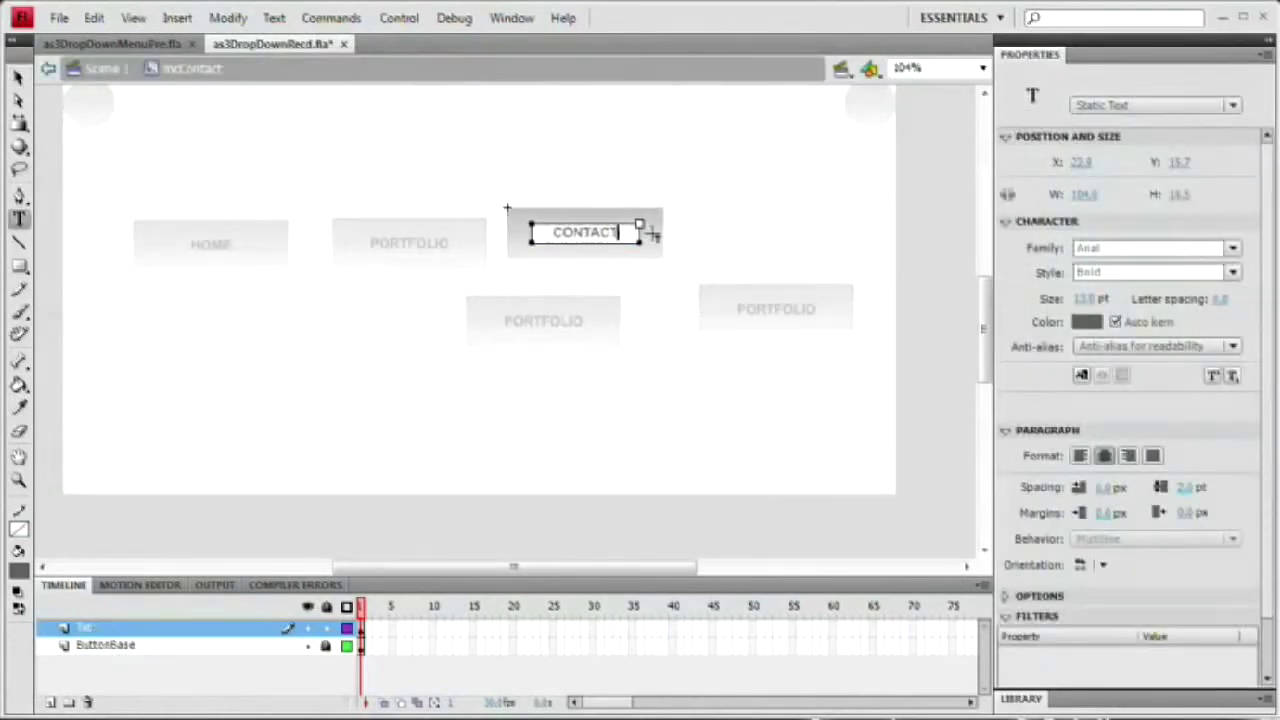
click(18, 77)
double_click(430, 386)
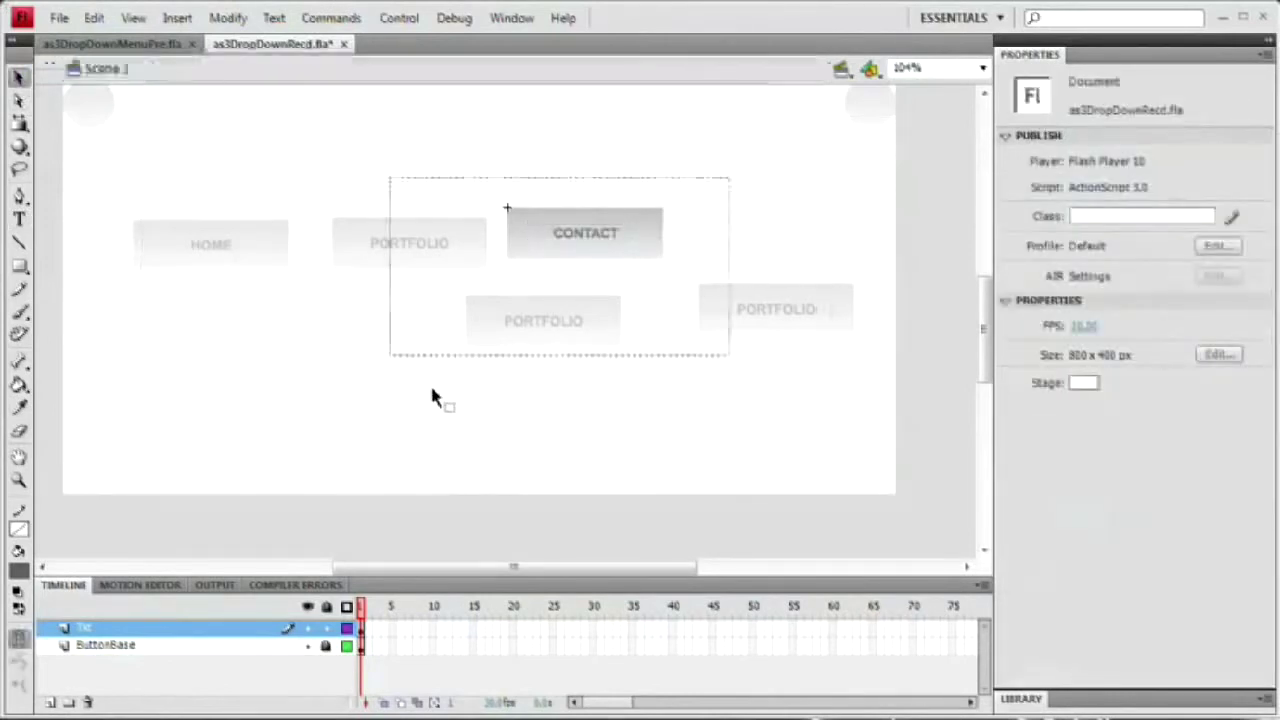
Step: Duplicate the symbol of the PORTFOLIO button below CONTACT as mcAbout
click(545, 325)
click(226, 18)
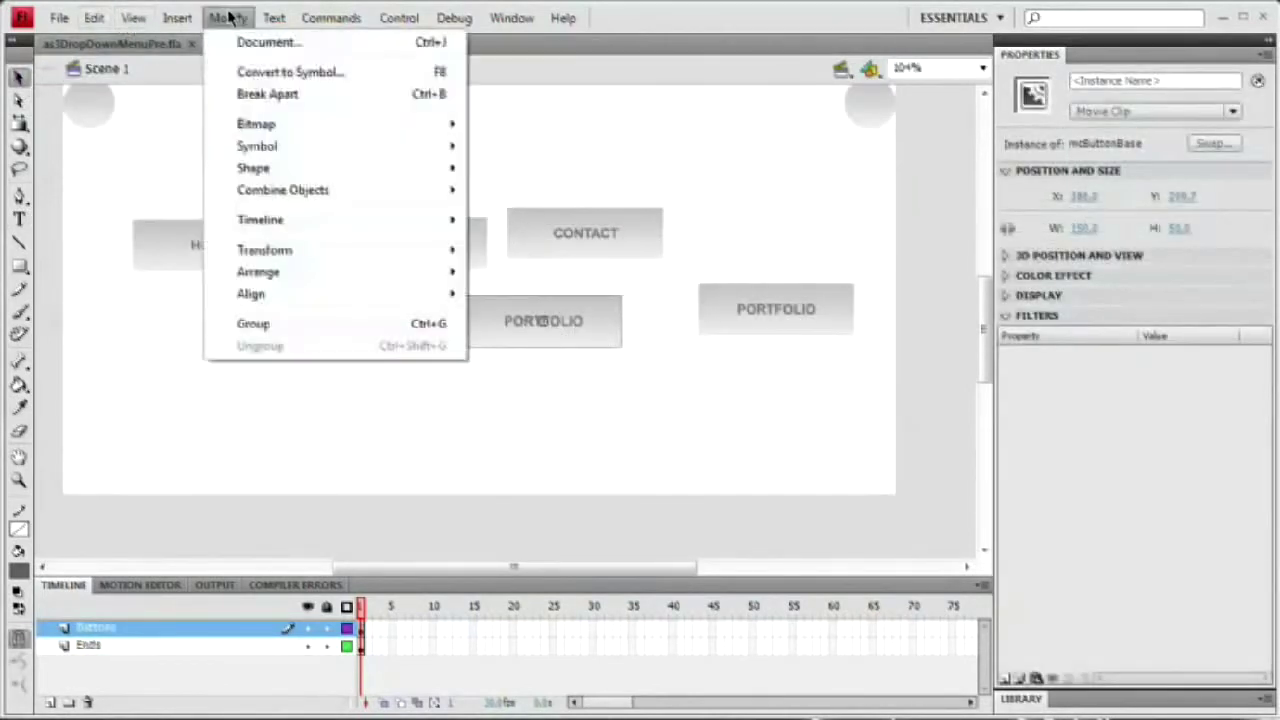
mouse_move(296, 148)
click(548, 163)
drag(945, 556, 271, 221)
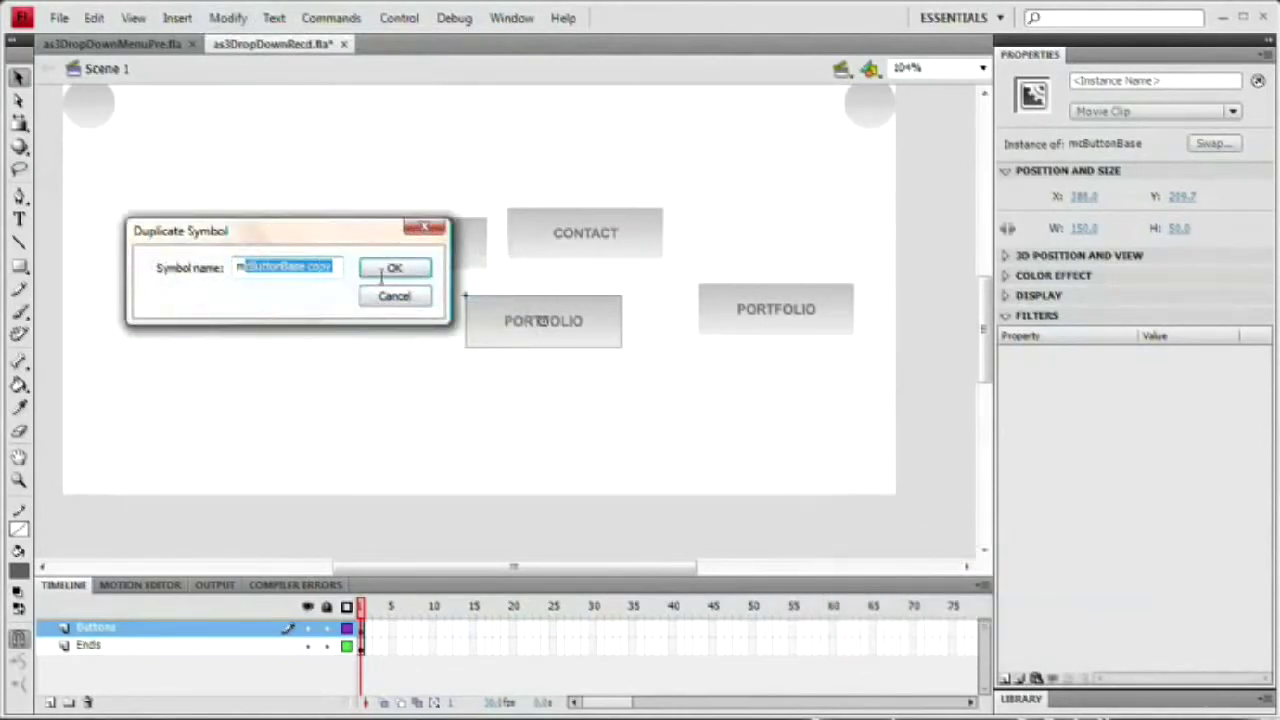
text(mc)
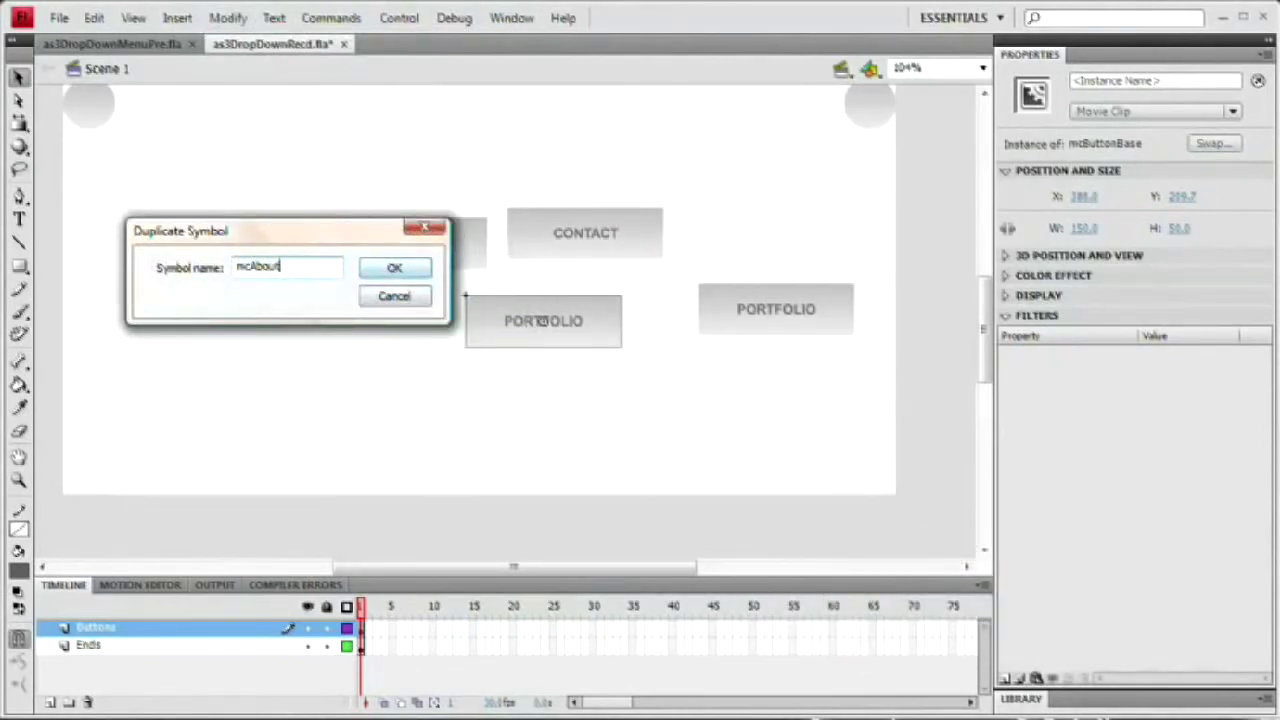
text(About)
click(392, 272)
Step: Change the text inside the mcAbout symbol to ABOUT US and return to Scene 1
double_click(548, 330)
double_click(548, 330)
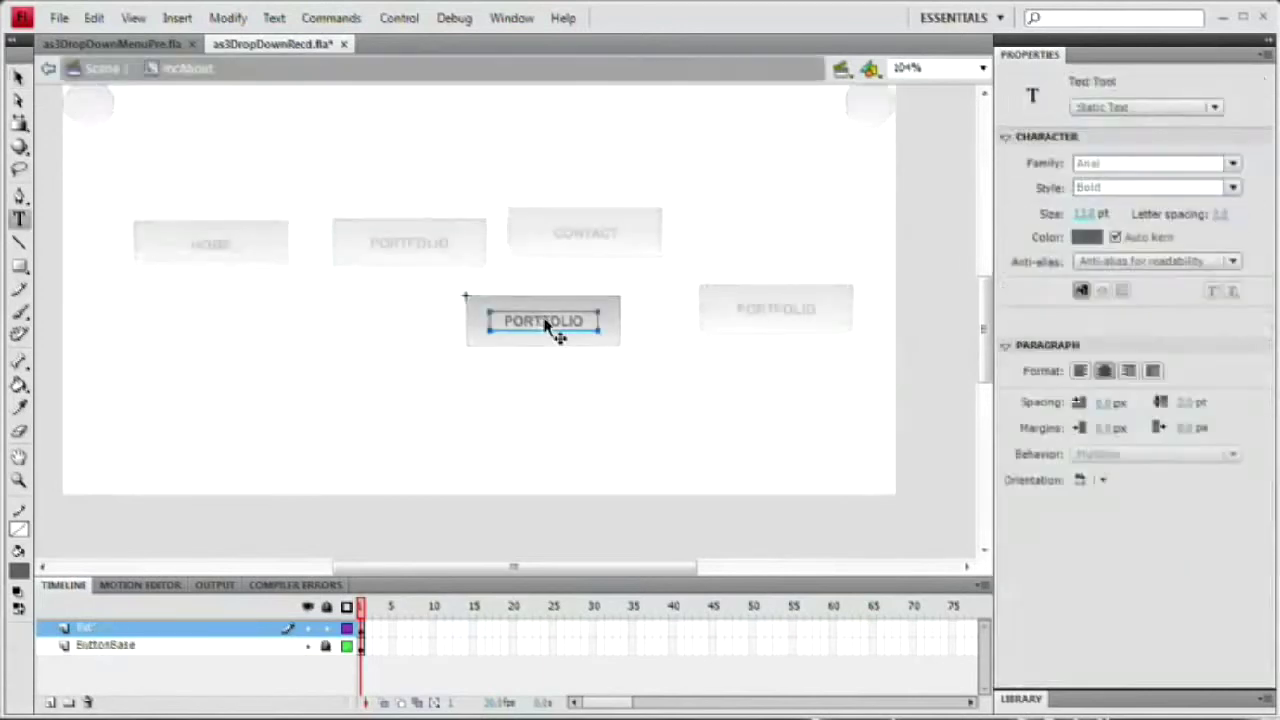
drag(500, 320, 612, 322)
text(ABOUT US)
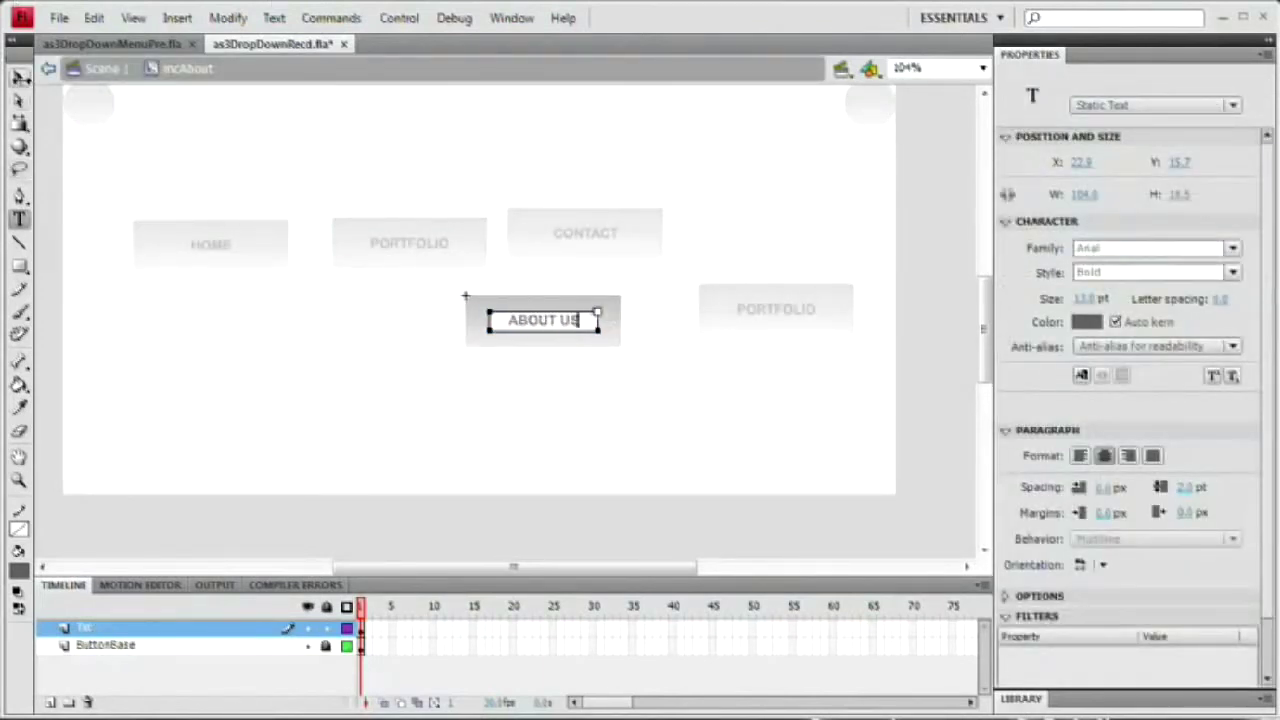
click(18, 77)
double_click(372, 298)
Step: Duplicate the symbol of the rightmost PORTFOLIO button as mcMedia
click(748, 320)
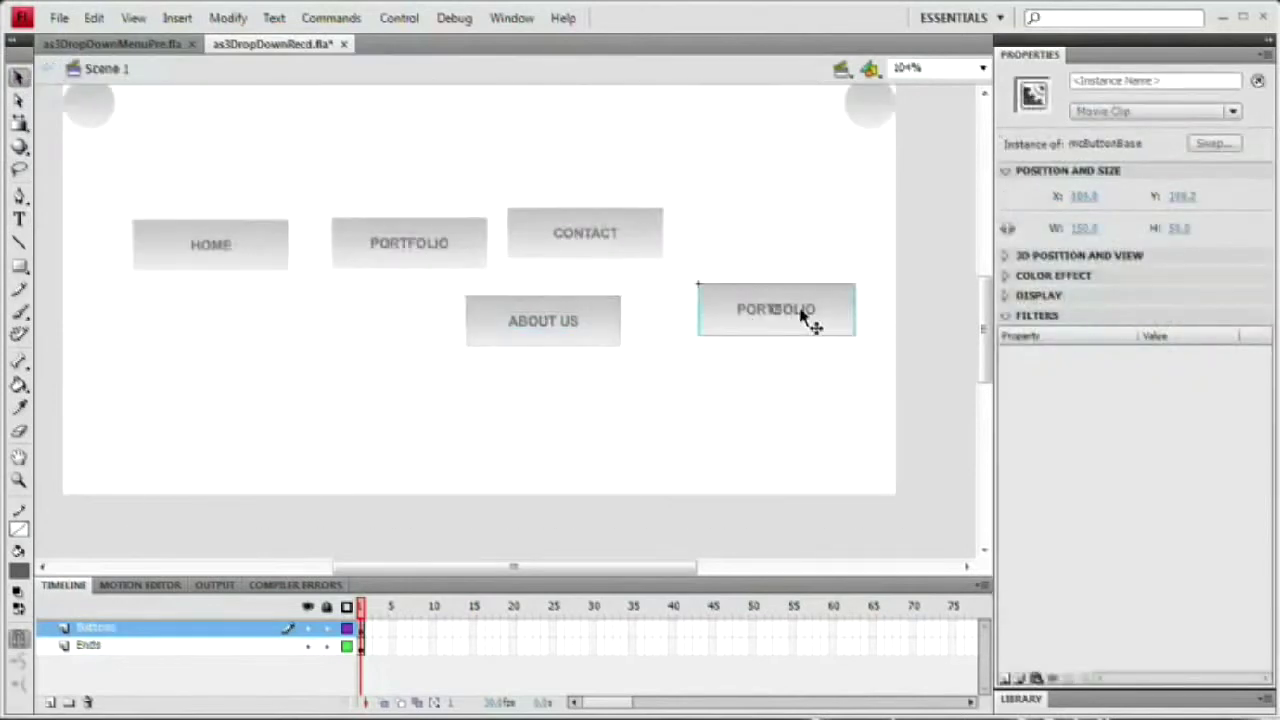
drag(571, 294, 420, 220)
click(227, 18)
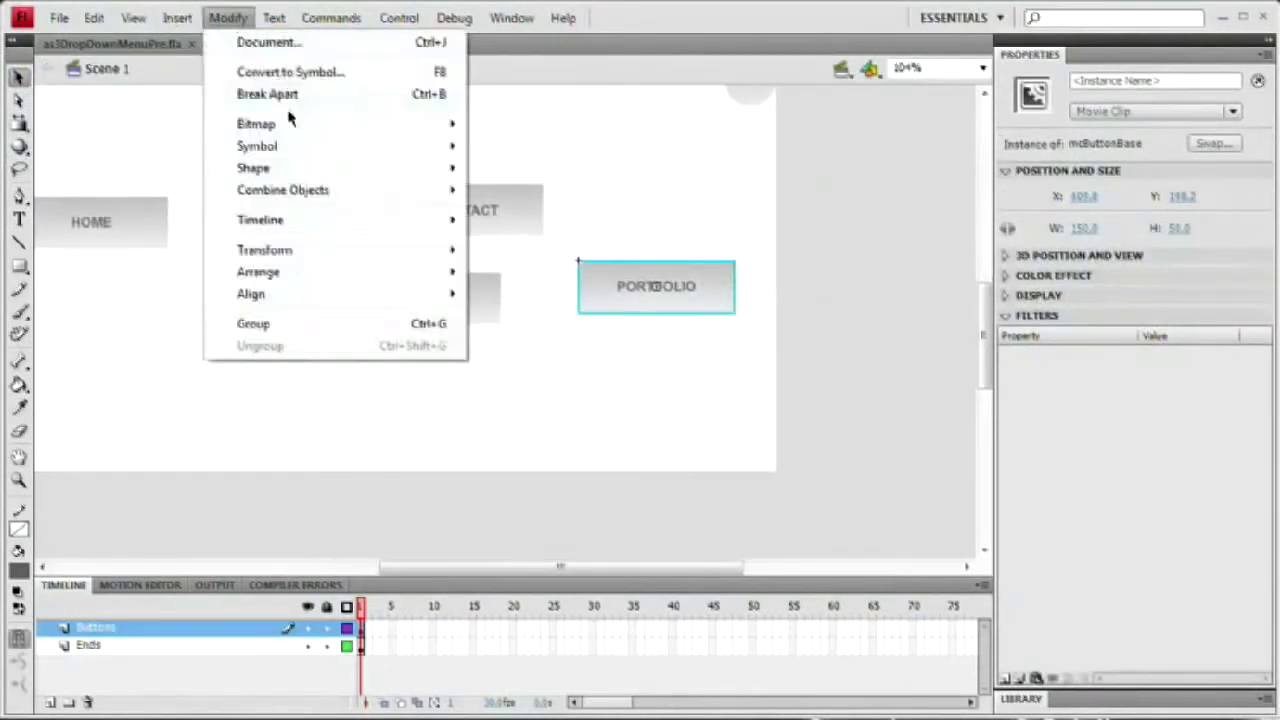
mouse_move(437, 157)
click(494, 169)
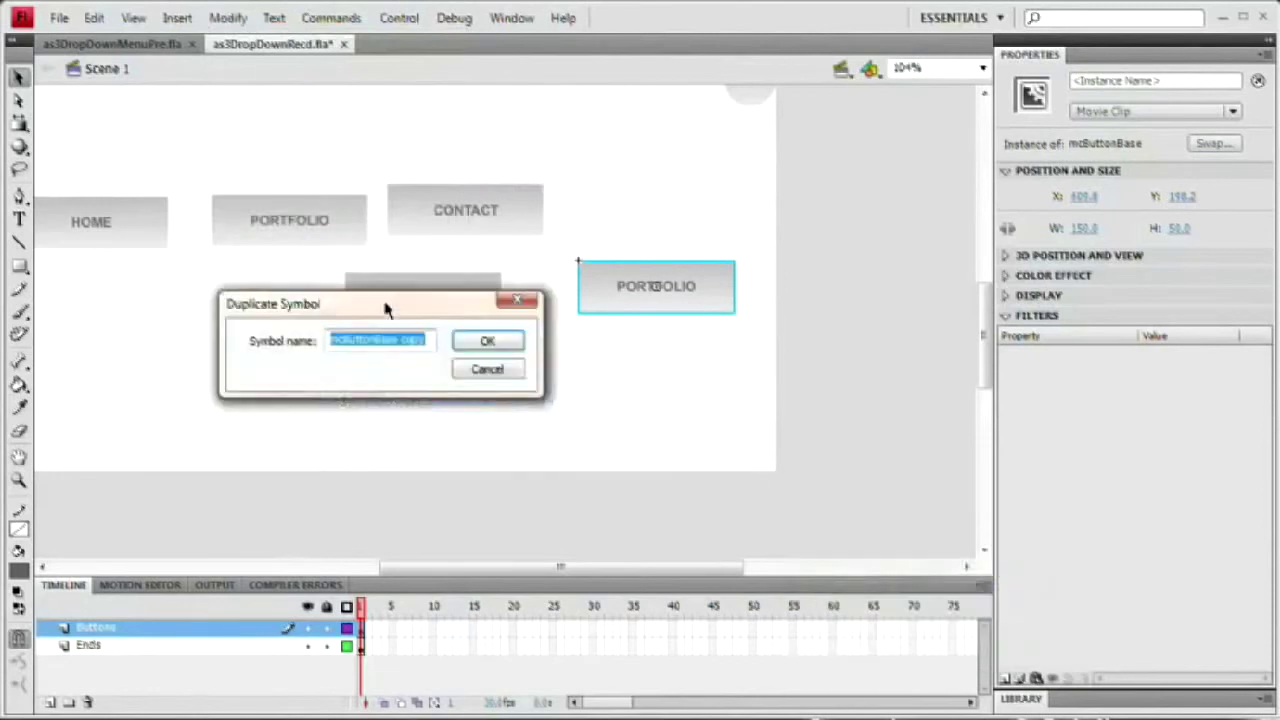
text(mcBtn)
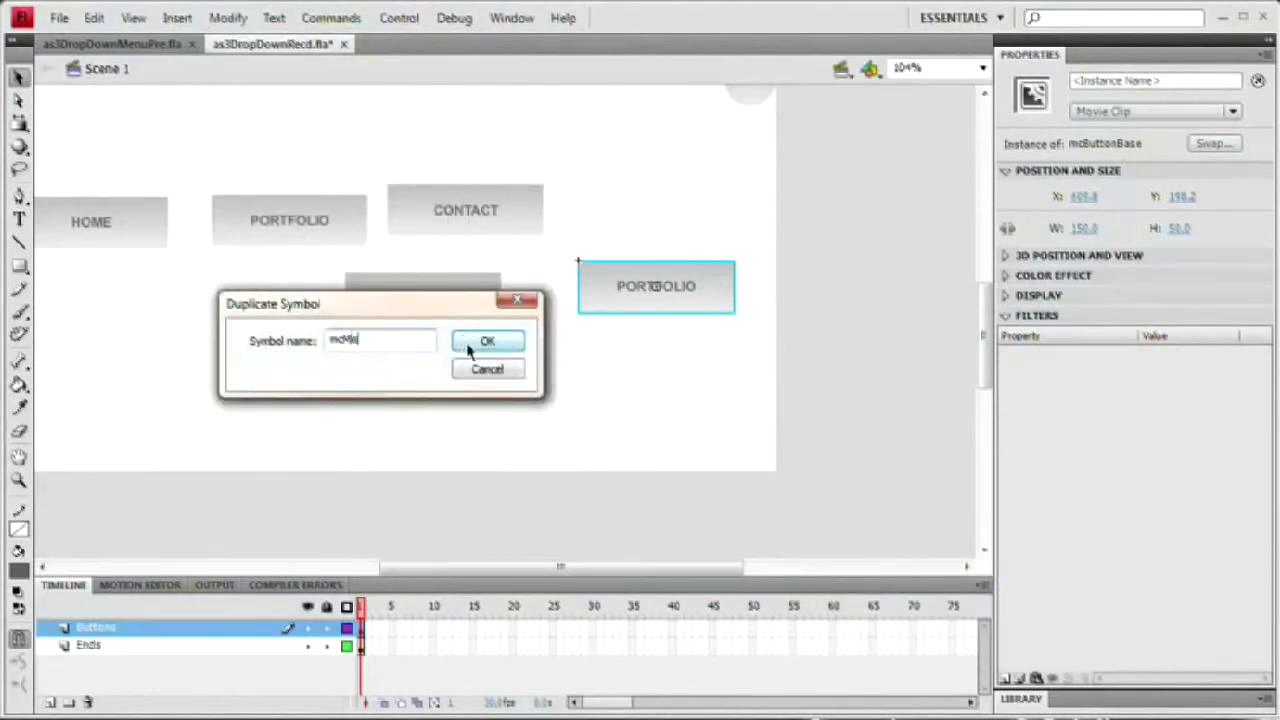
click(487, 341)
Step: Change the text inside the mcMedia symbol to MEDIA and return to Scene 1
double_click(686, 286)
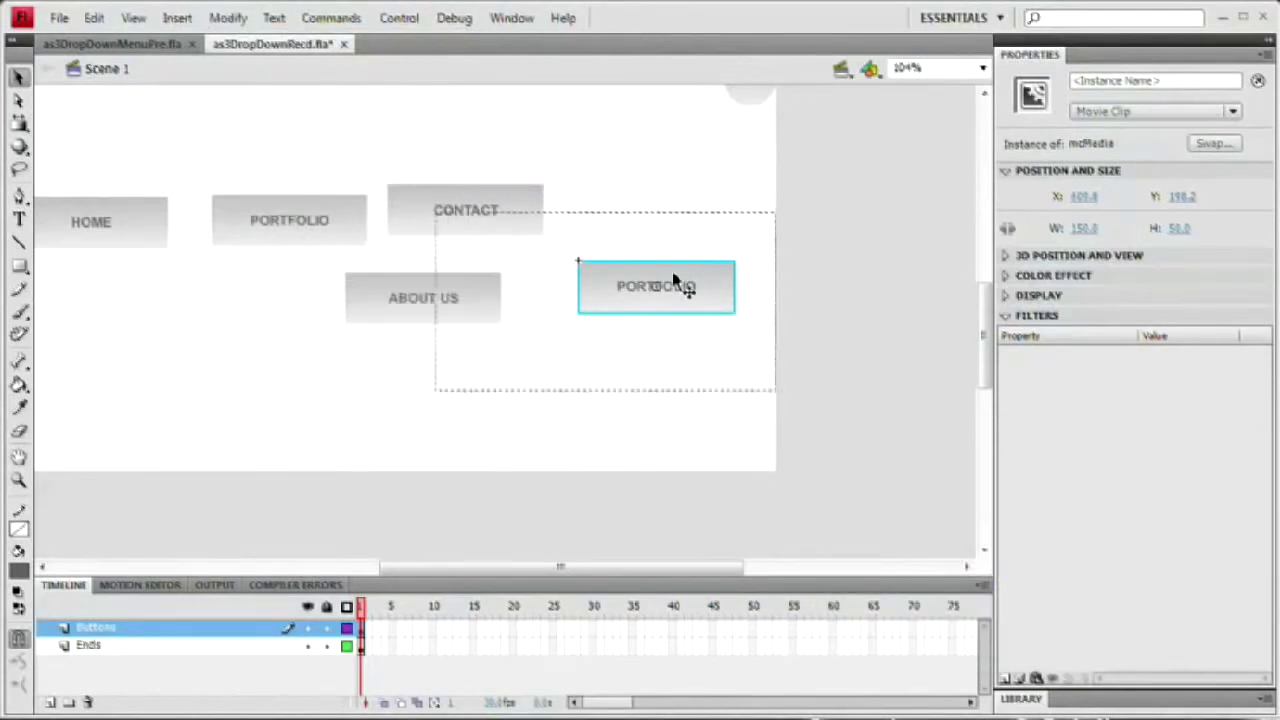
double_click(682, 288)
key(ctrl+a)
text(MEDIA)
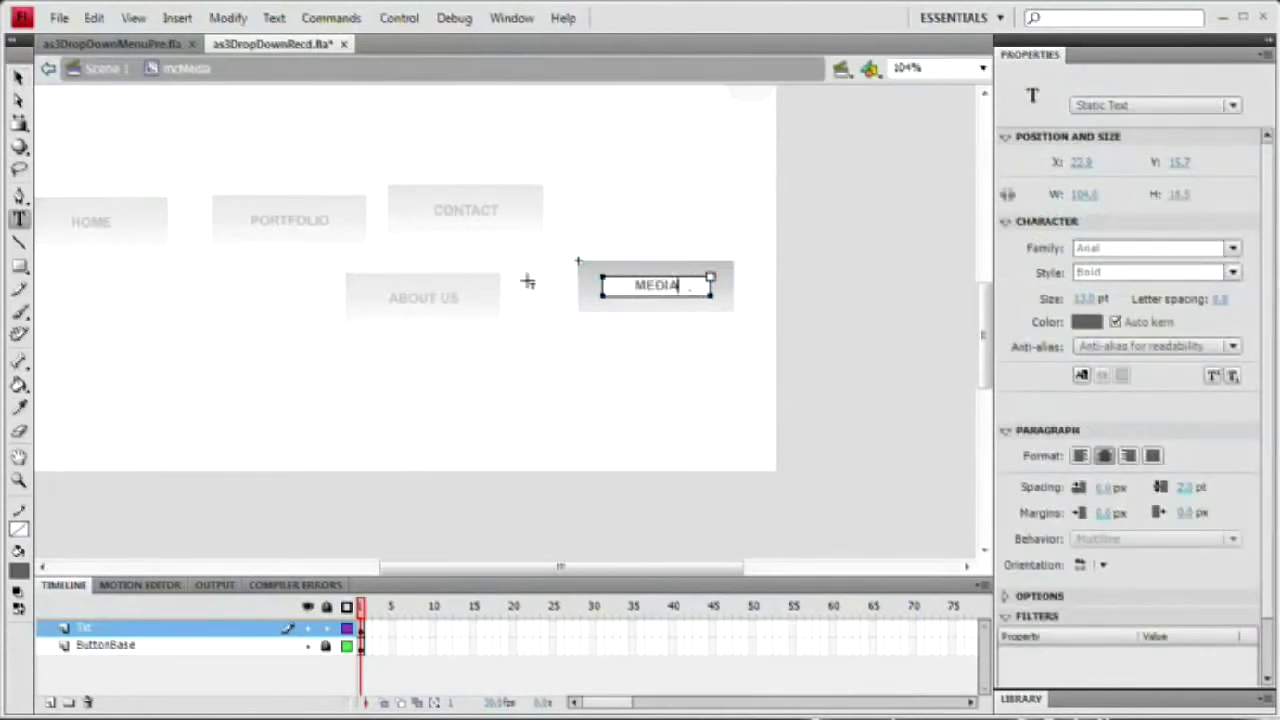
click(18, 77)
double_click(365, 165)
Step: Position the HOME button at X 25 and Y 0, against the left end cap
drag(370, 165, 566, 286)
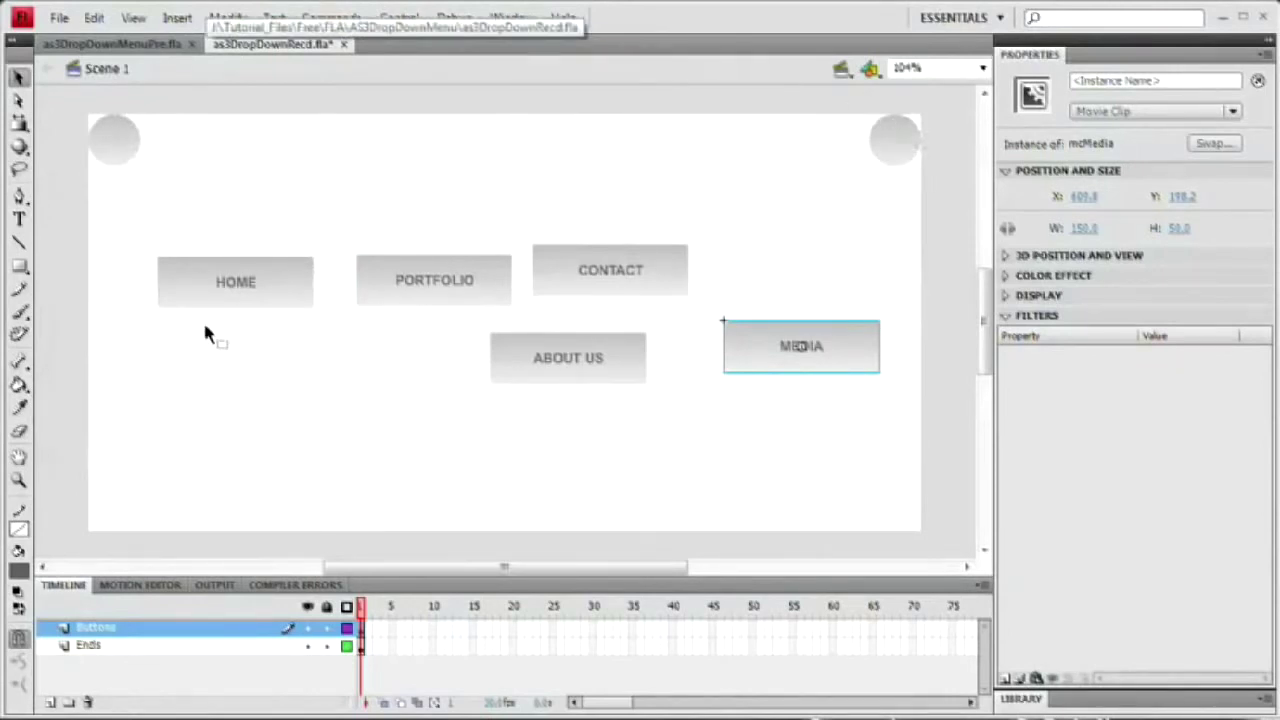
click(223, 300)
click(1081, 196)
text(25)
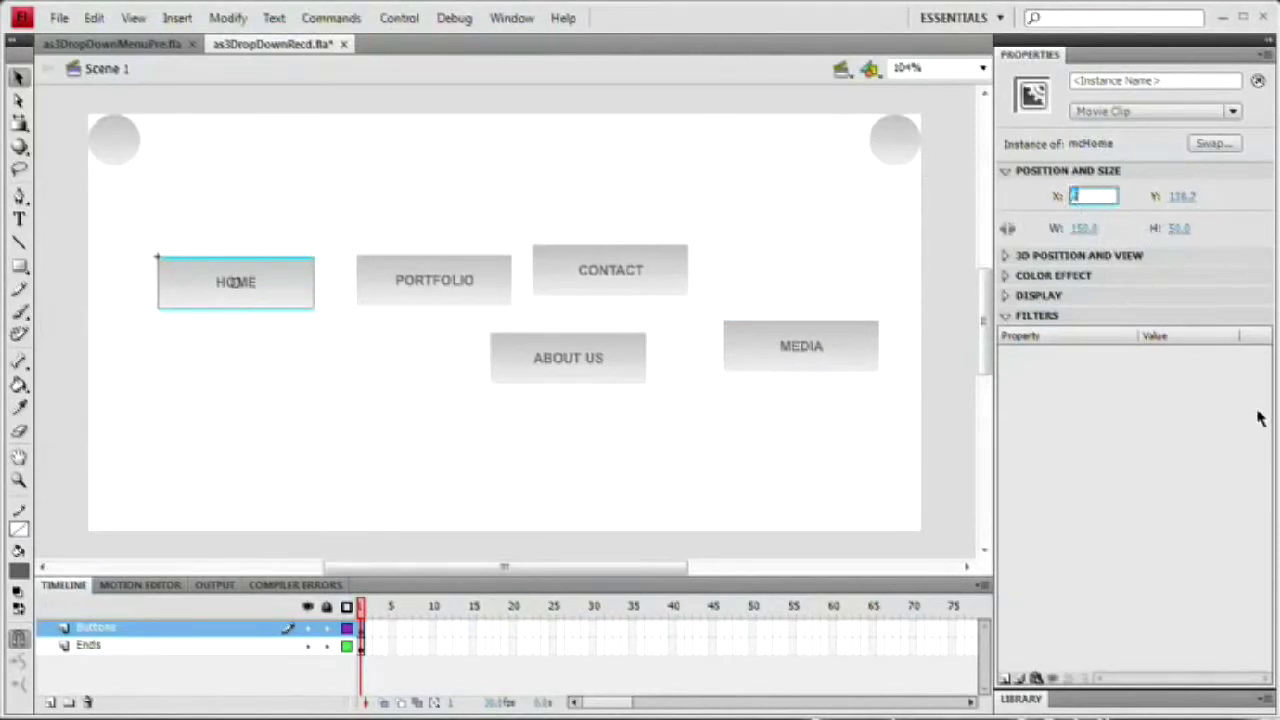
key(Tab)
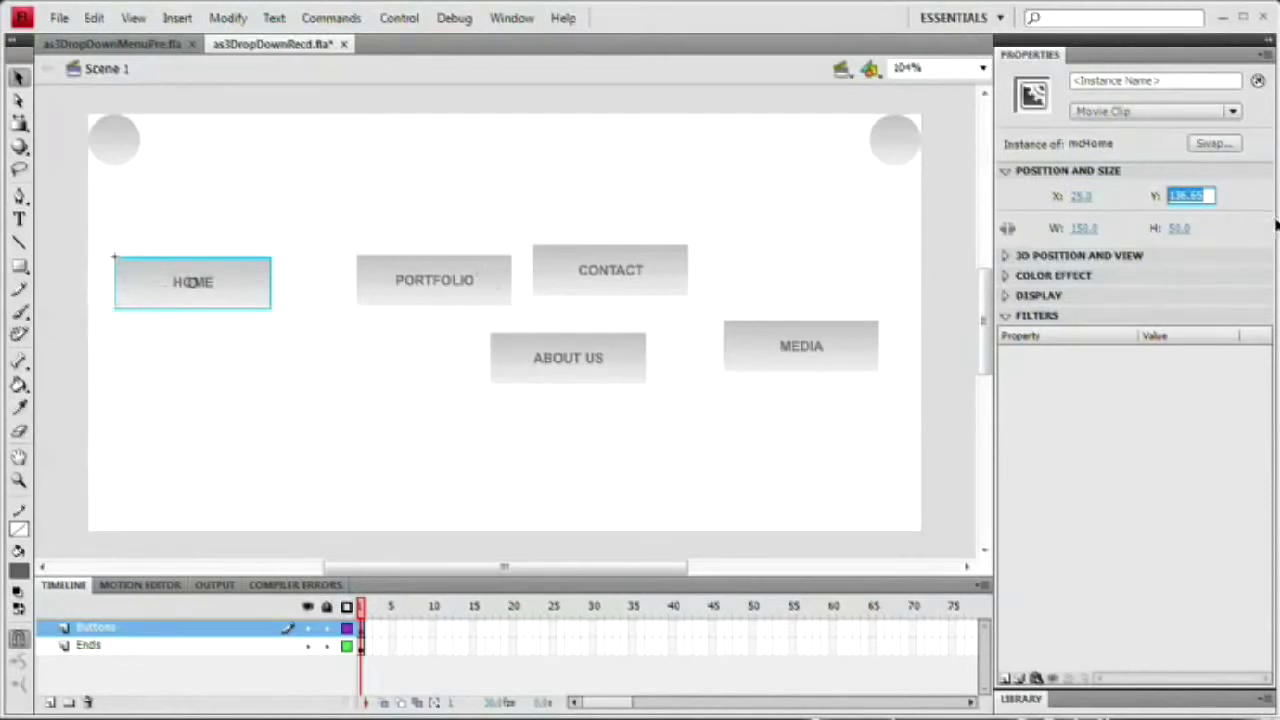
text(0)
key(Tab)
Step: Set the MEDIA button's Y position to 0
click(828, 362)
click(1181, 197)
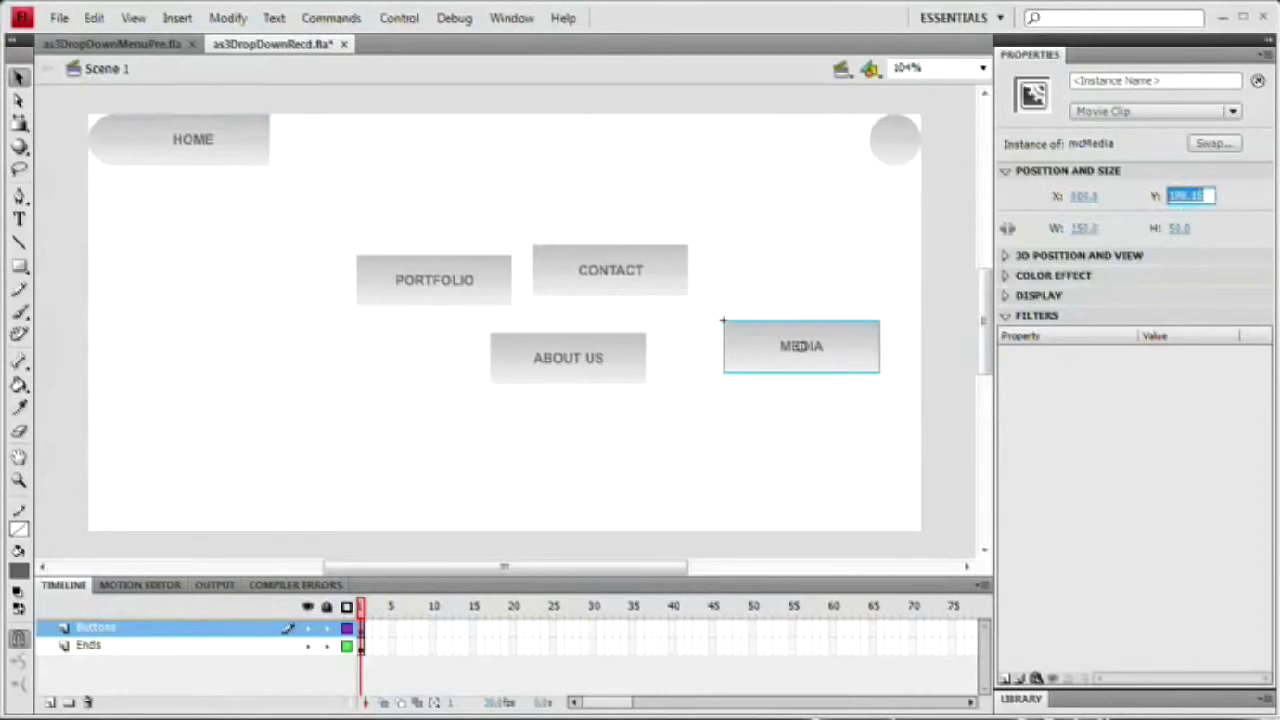
text(0)
key(Tab)
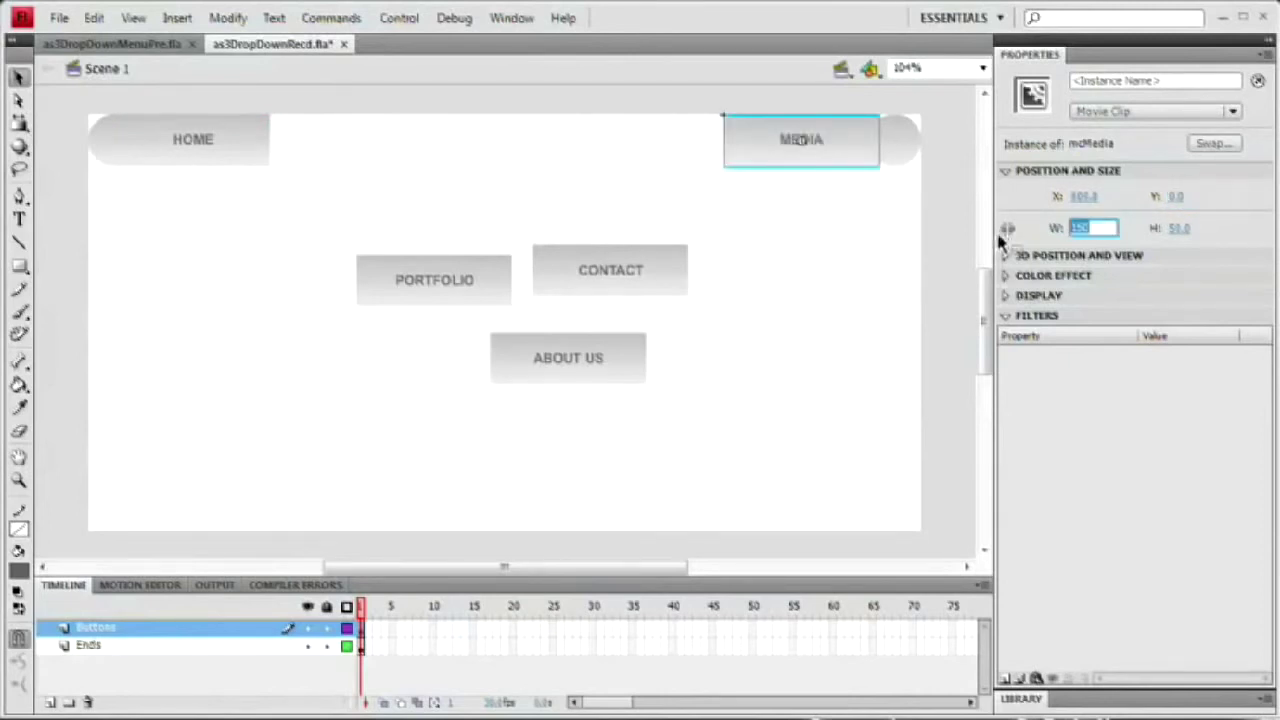
Step: Try an X position of 600 for the MEDIA button
click(1095, 198)
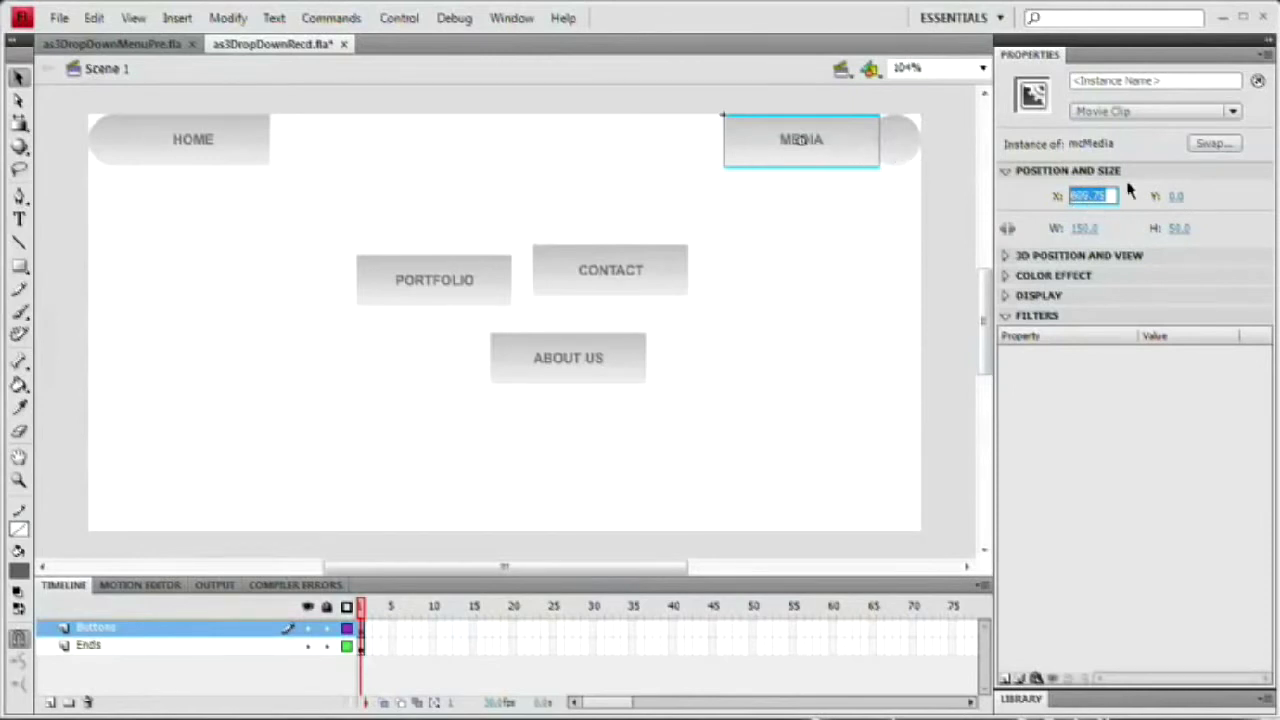
text(600)
key(Tab)
Step: Set the MEDIA button's X position to 625 so that it meets the right end cap
click(1085, 197)
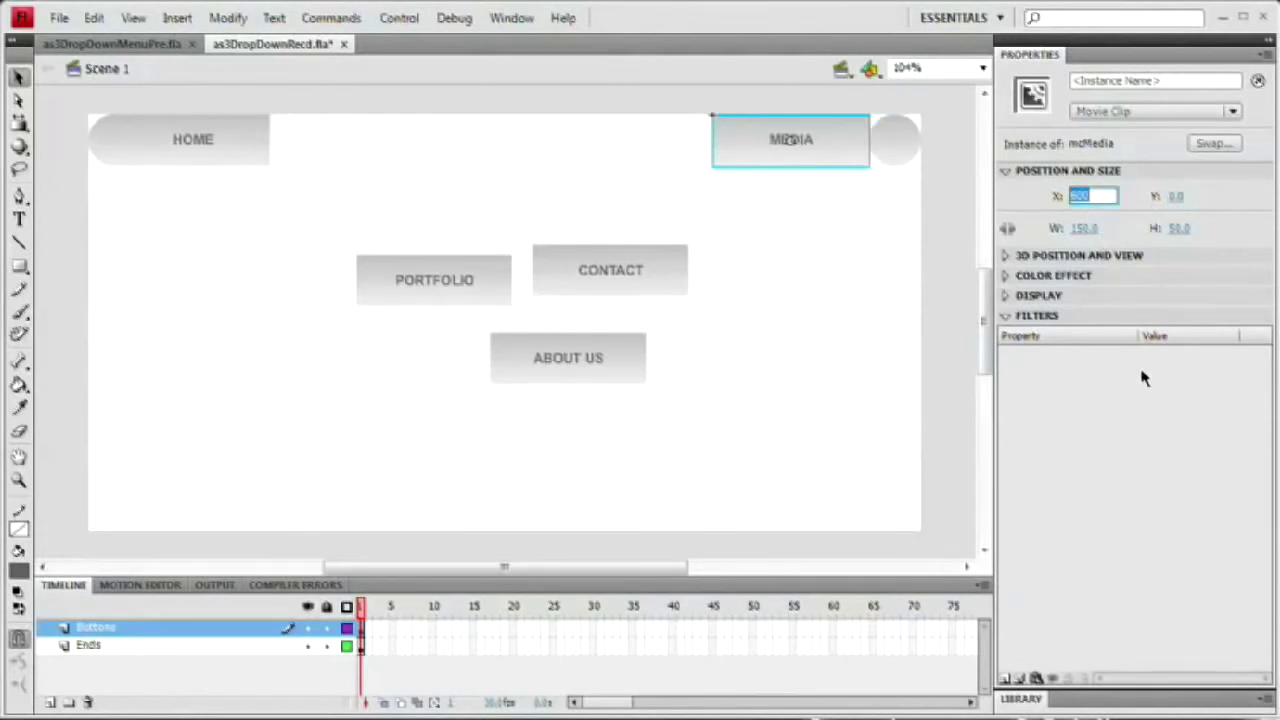
text(625)
key(Tab)
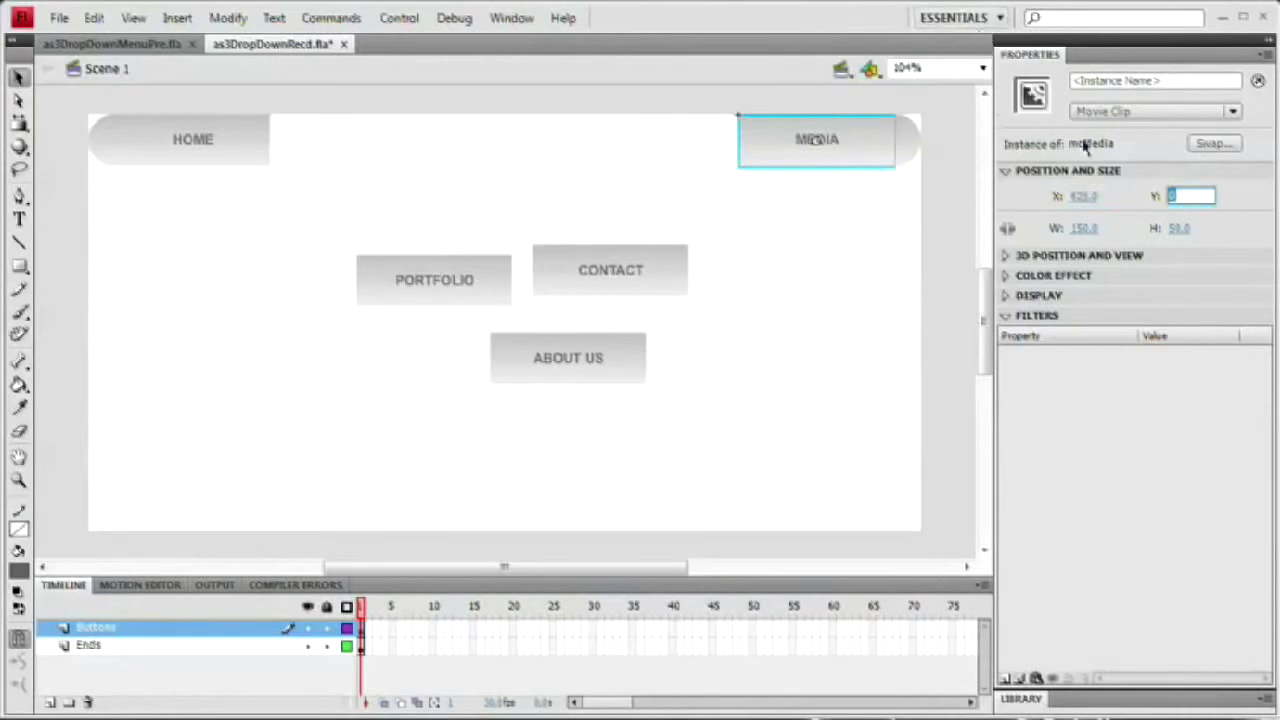
click(871, 229)
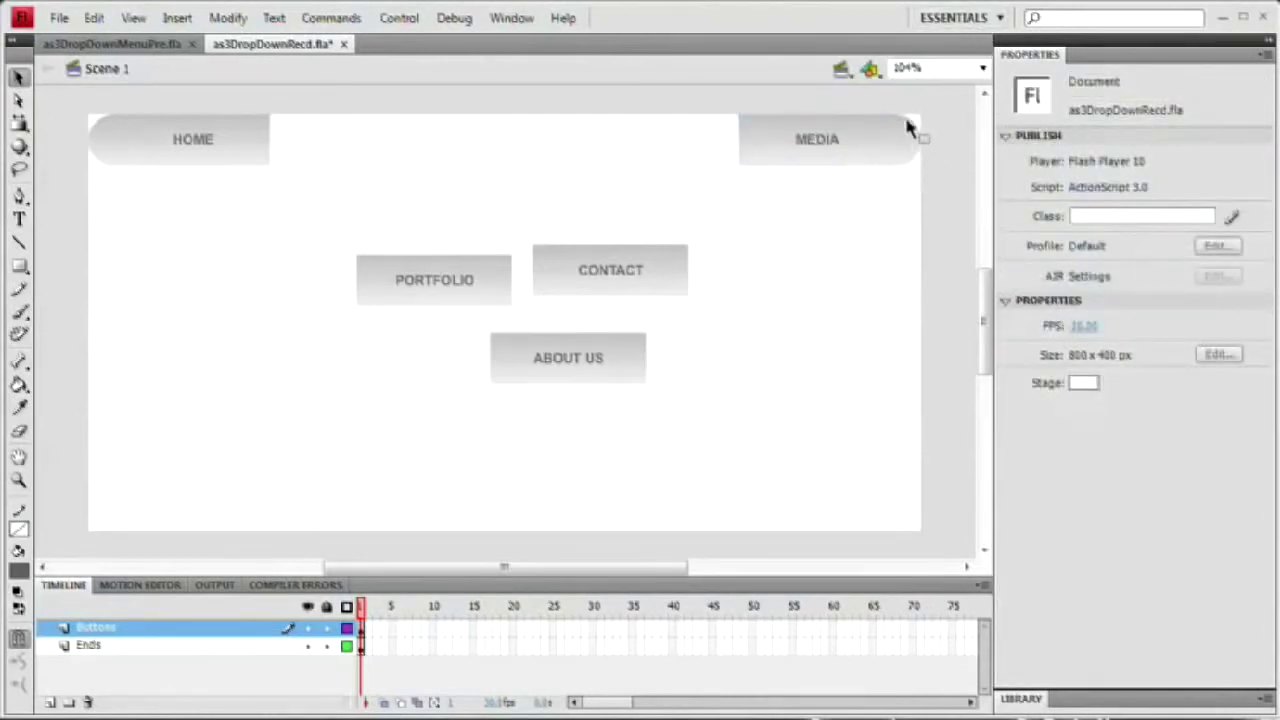
click(849, 146)
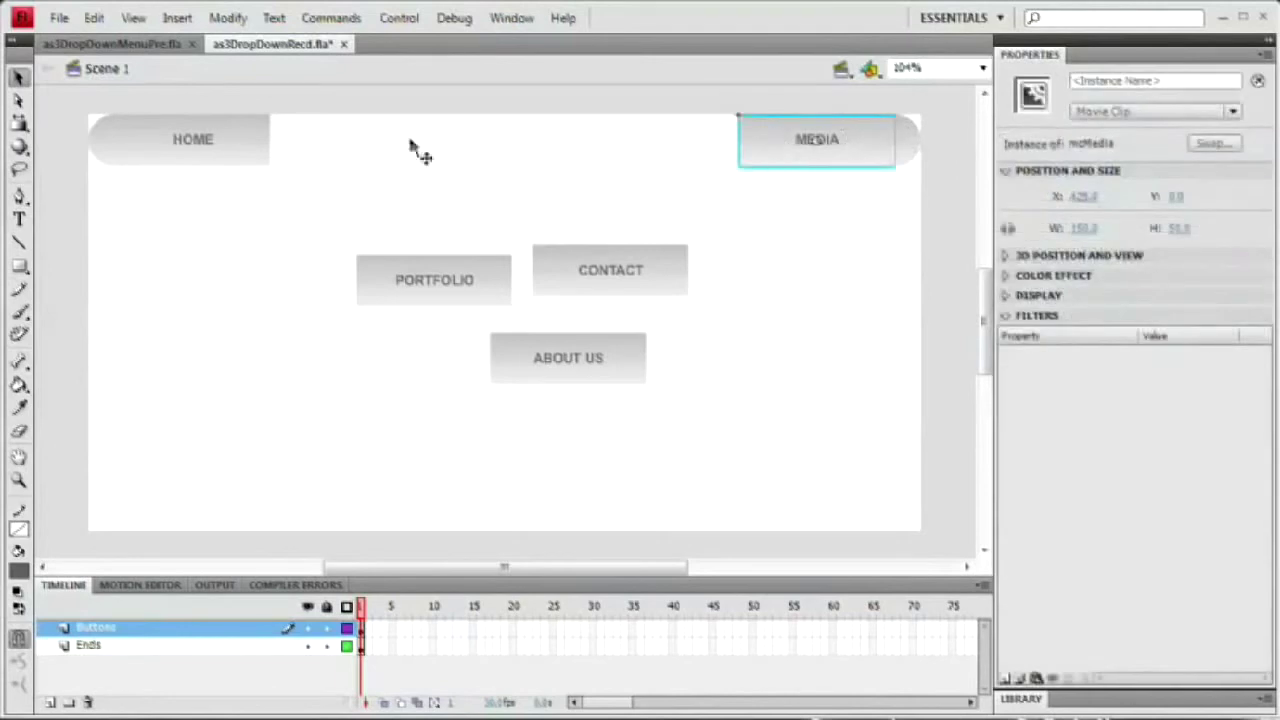
Step: Select the PORTFOLIO, CONTACT and ABOUT US buttons together and set their shared Y position to 0
click(449, 266)
drag(337, 206, 645, 412)
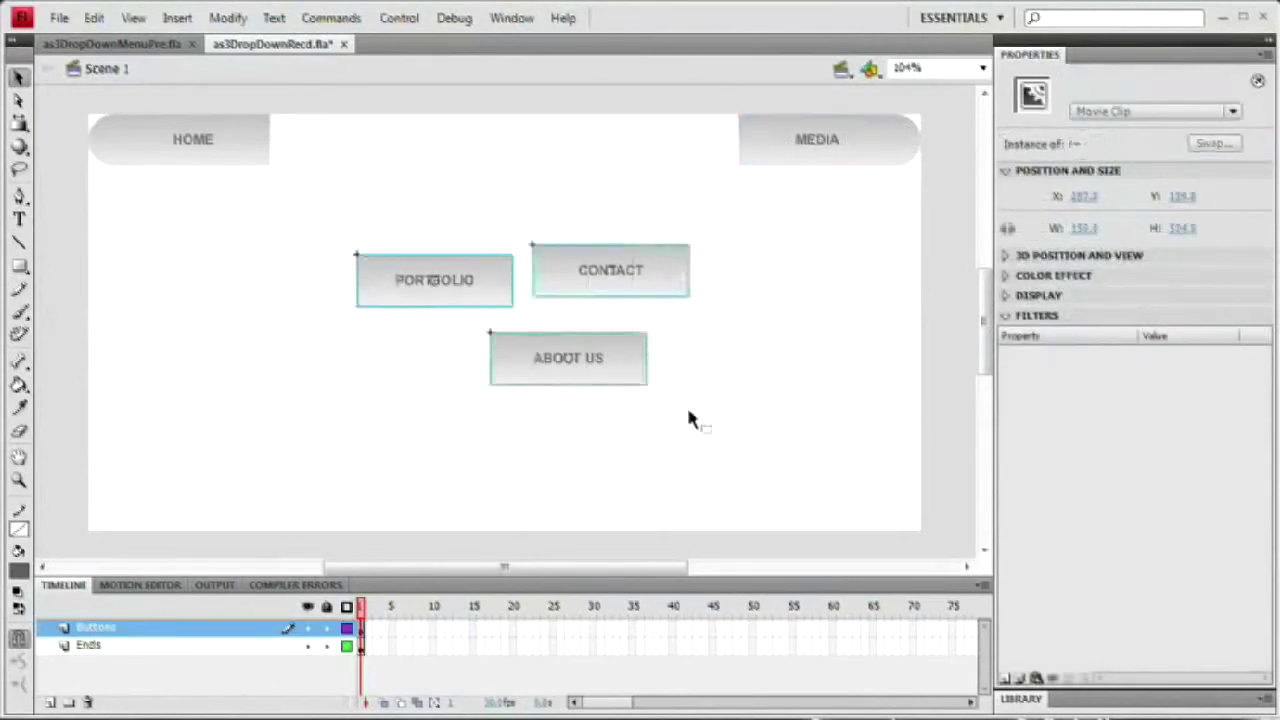
click(1186, 197)
text(0)
key(Tab)
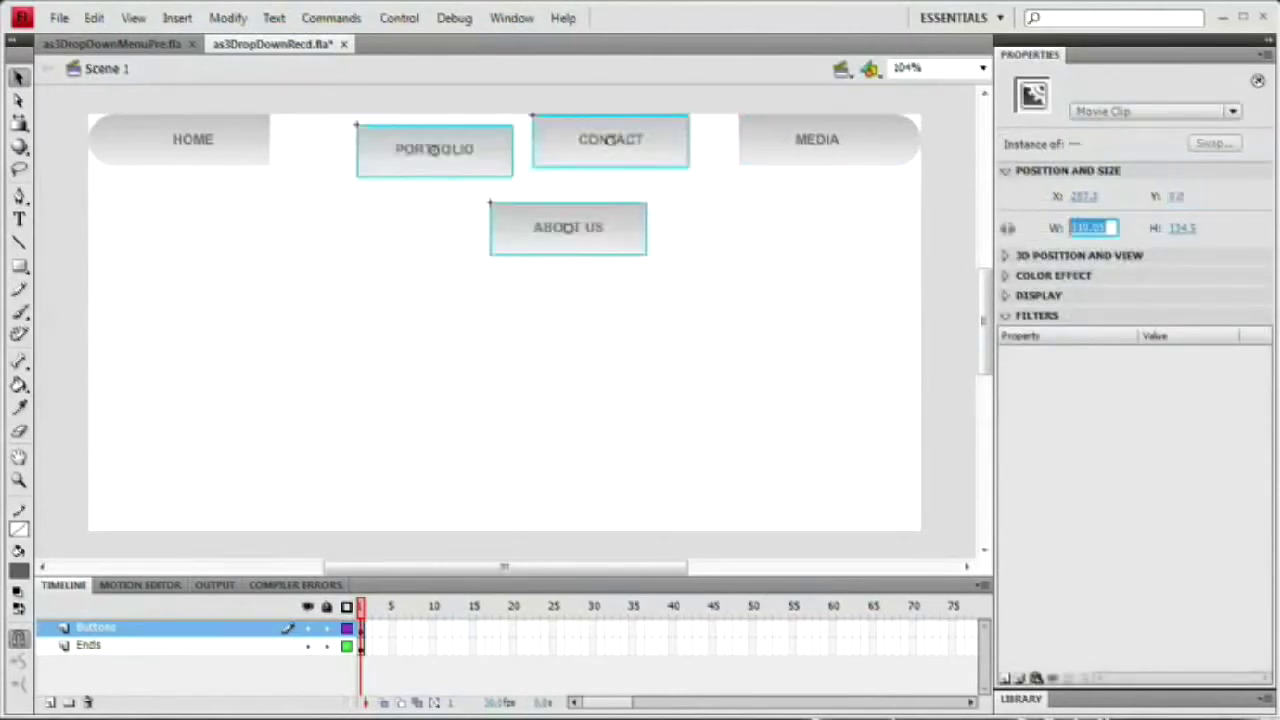
click(565, 330)
Step: Move the ABOUT US button up to the stage's top edge, level with the HOME and MEDIA buttons
click(410, 135)
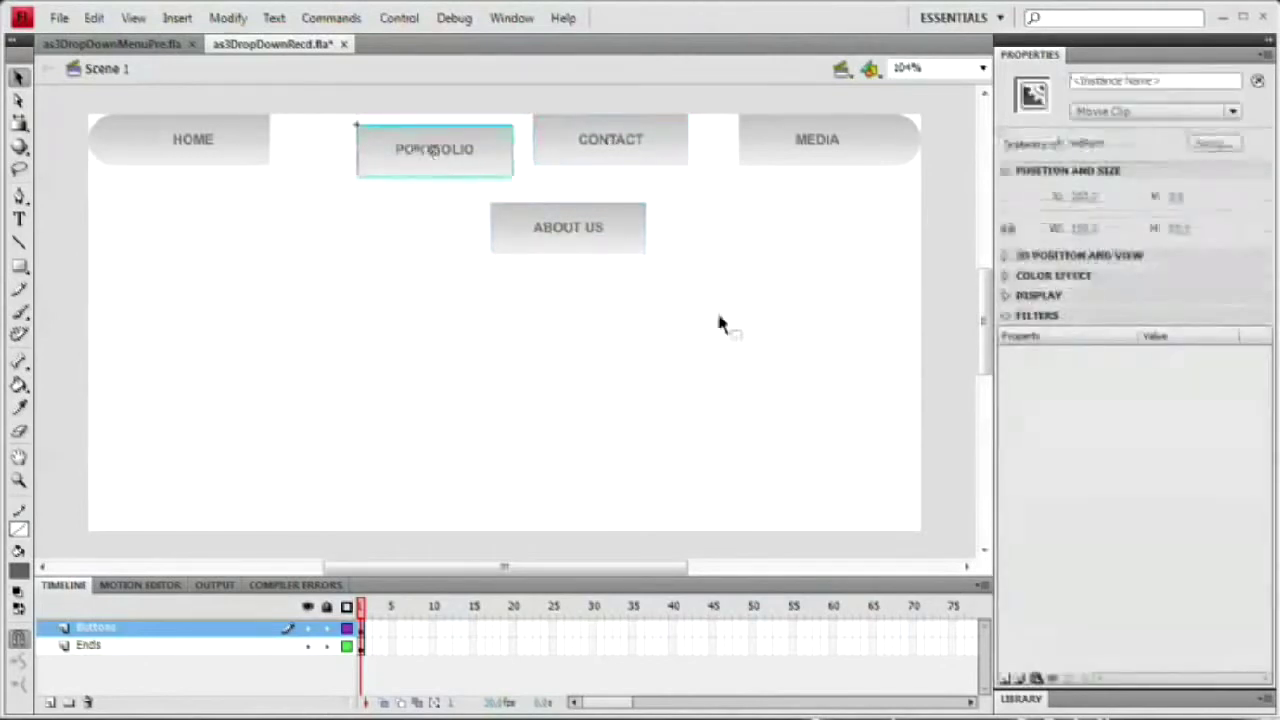
drag(437, 300, 594, 131)
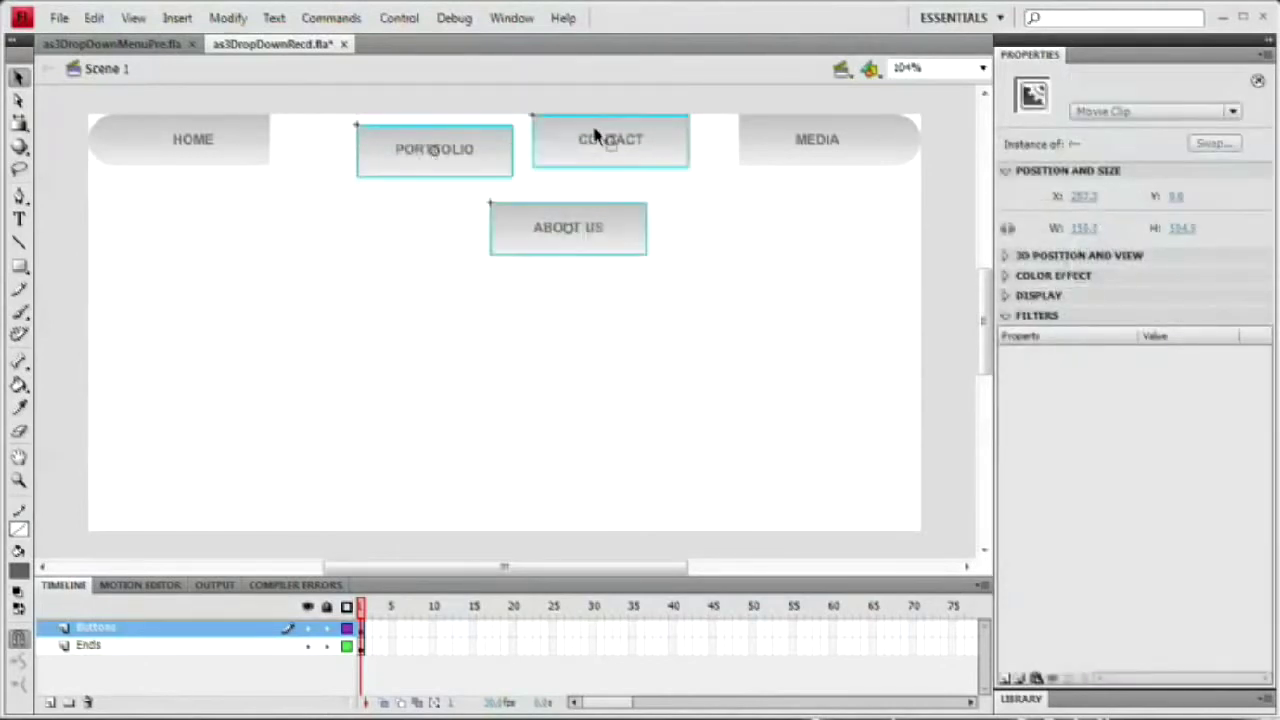
click(608, 466)
click(580, 245)
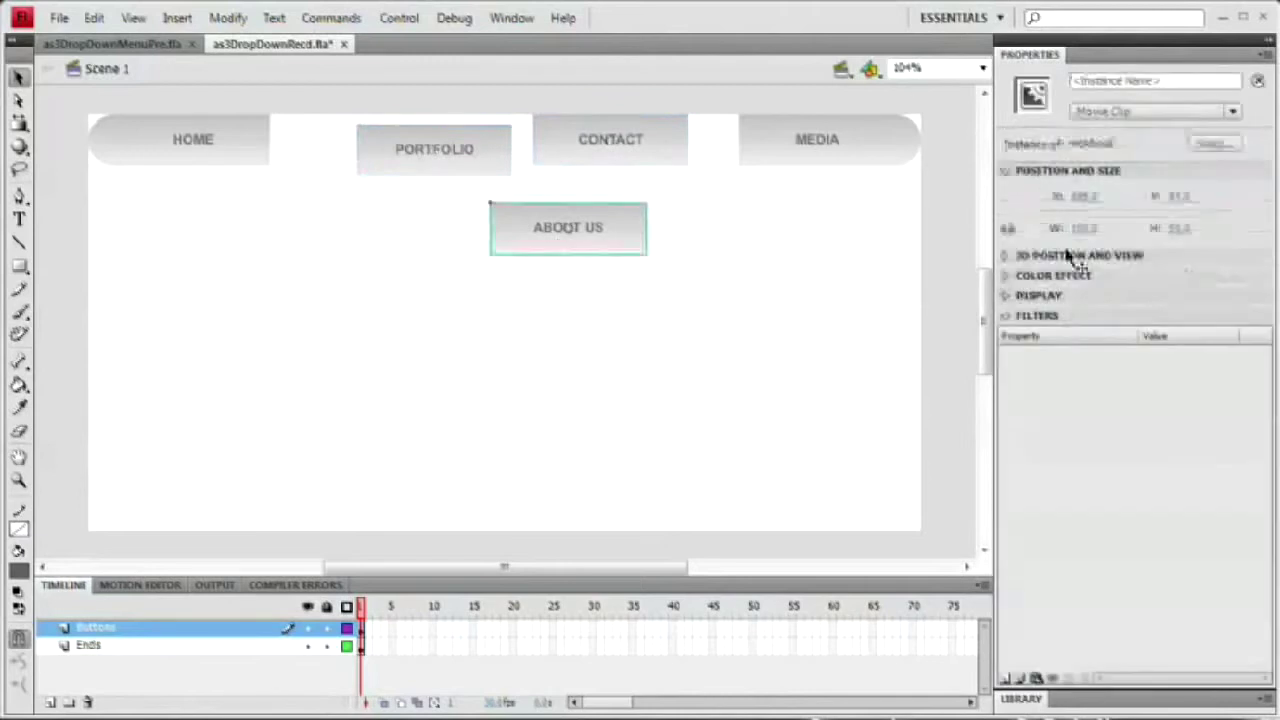
drag(556, 230, 493, 163)
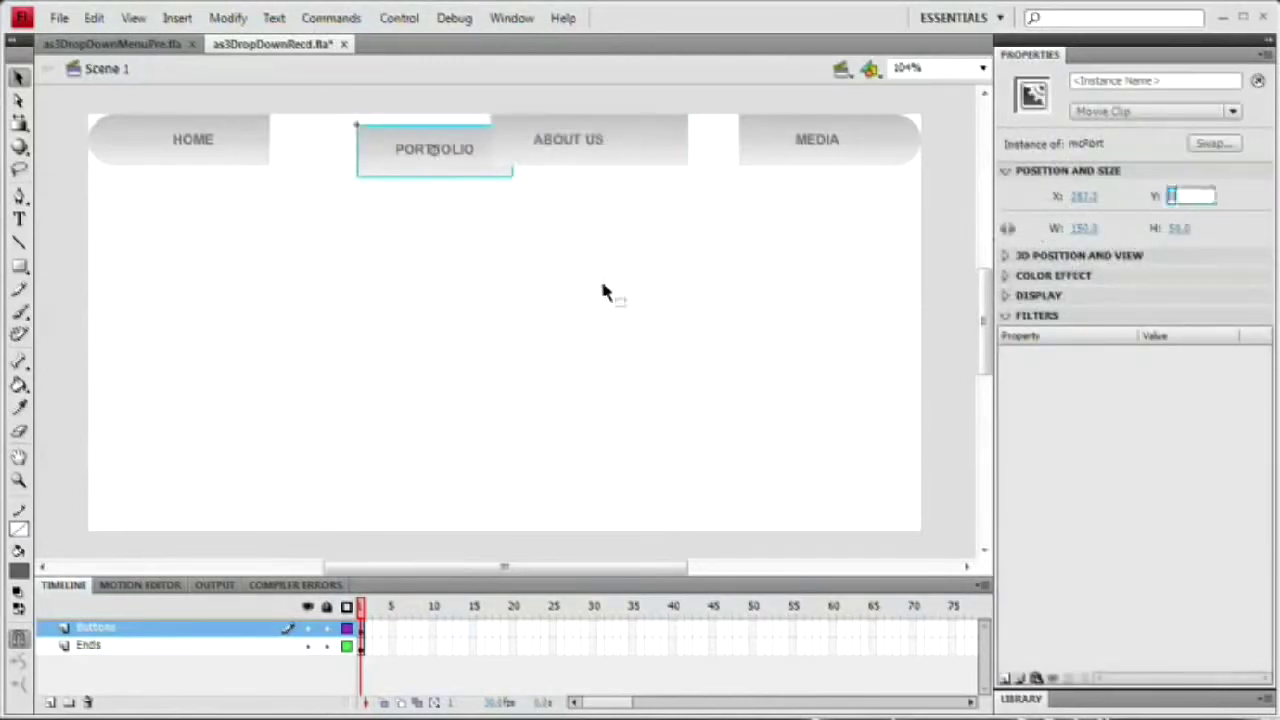
Step: Place the PORTFOLIO button at Y position 0 and lock the Ends layer
click(560, 292)
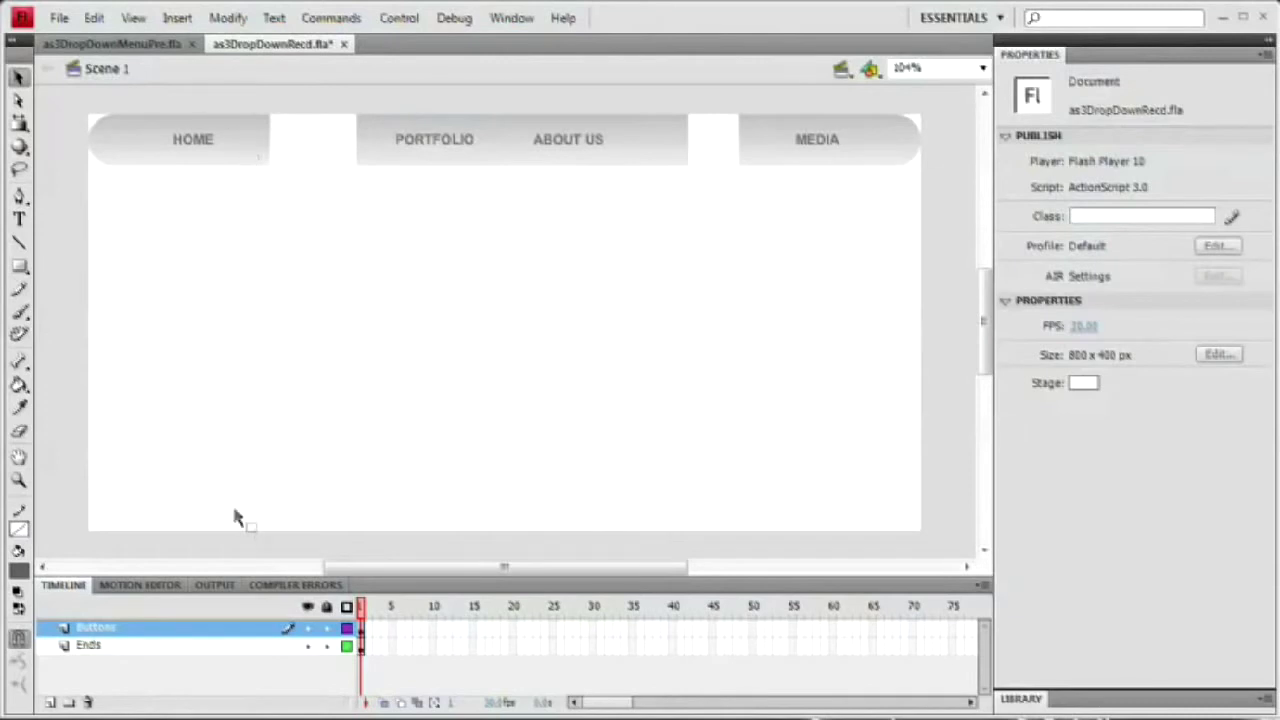
click(325, 646)
Step: Select all the menu buttons together and bring up the Align options beside them, below the buttons
drag(90, 285, 920, 108)
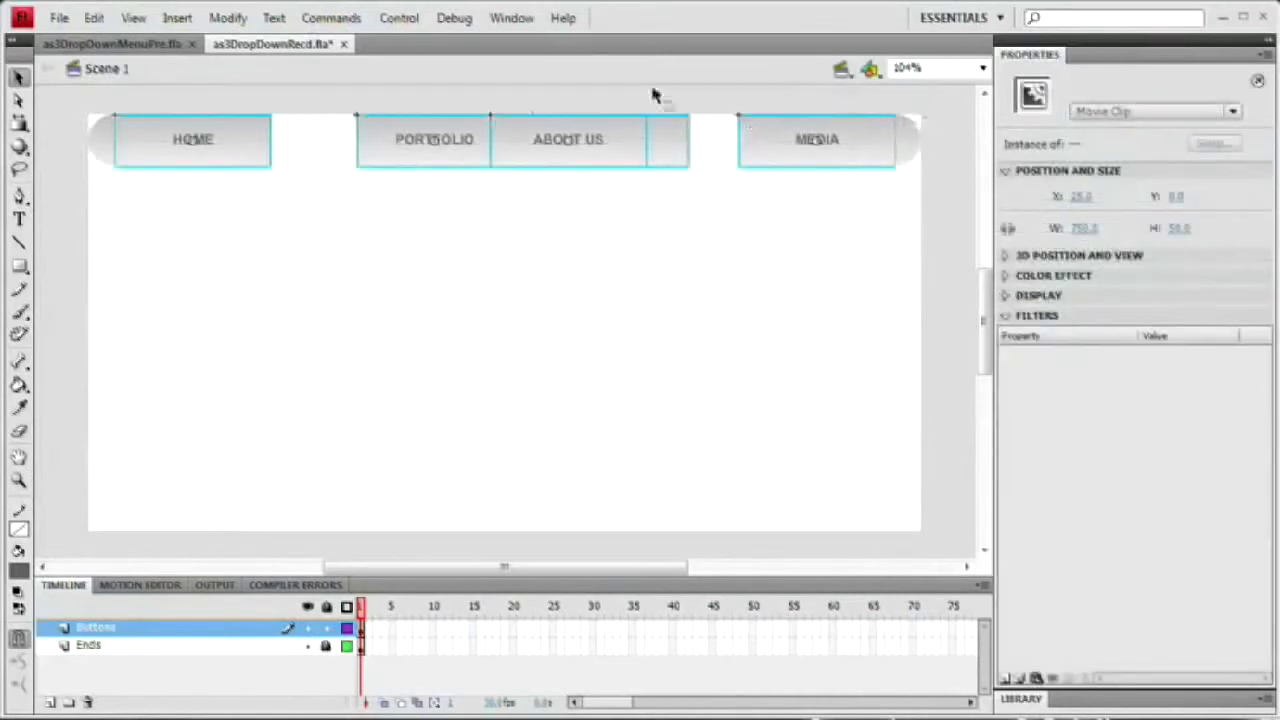
click(512, 18)
click(570, 397)
drag(134, 46, 273, 277)
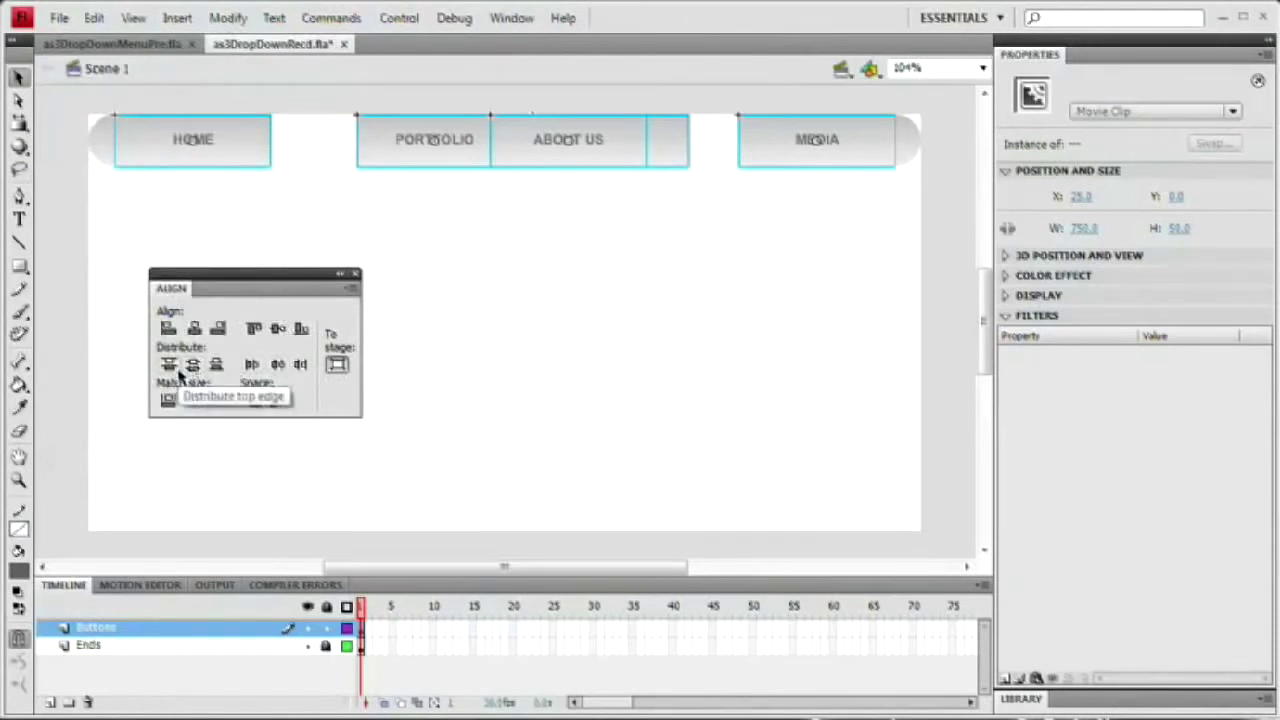
Step: Try distributing the five buttons by horizontal centre relative to the stage, and undo it
click(278, 365)
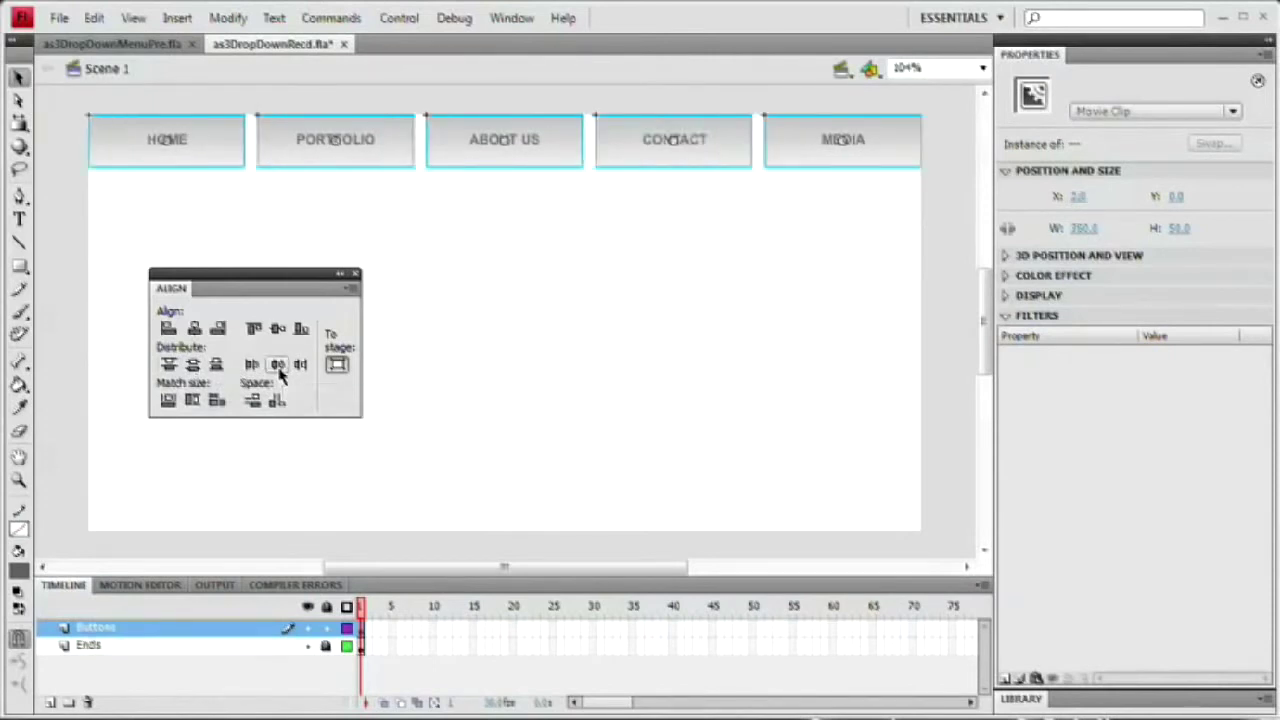
click(337, 365)
key(ctrl+z)
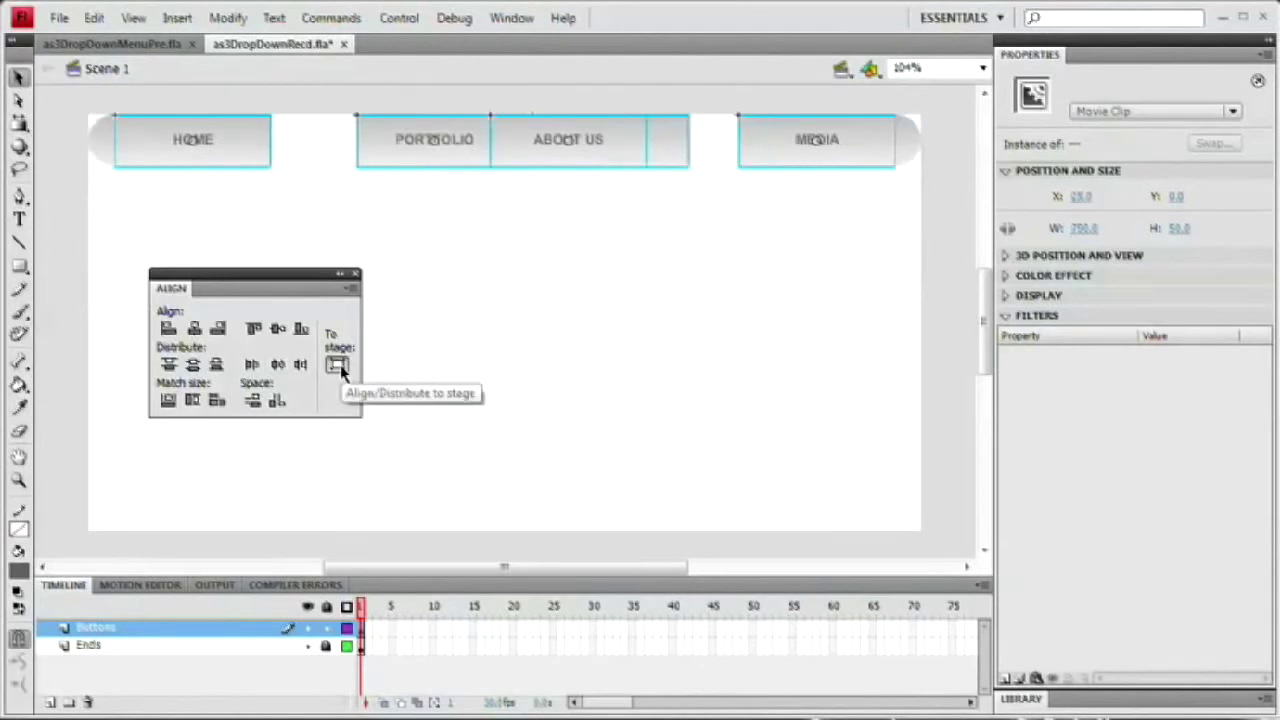
click(278, 365)
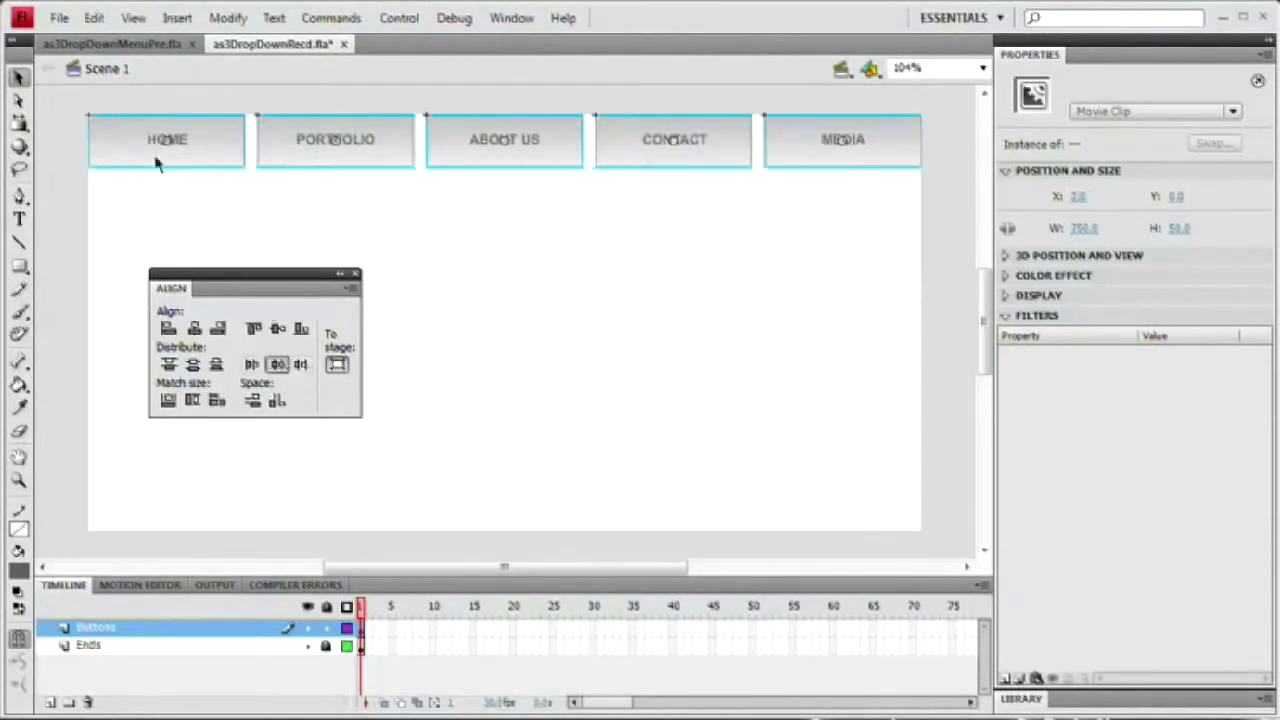
key(ctrl+z)
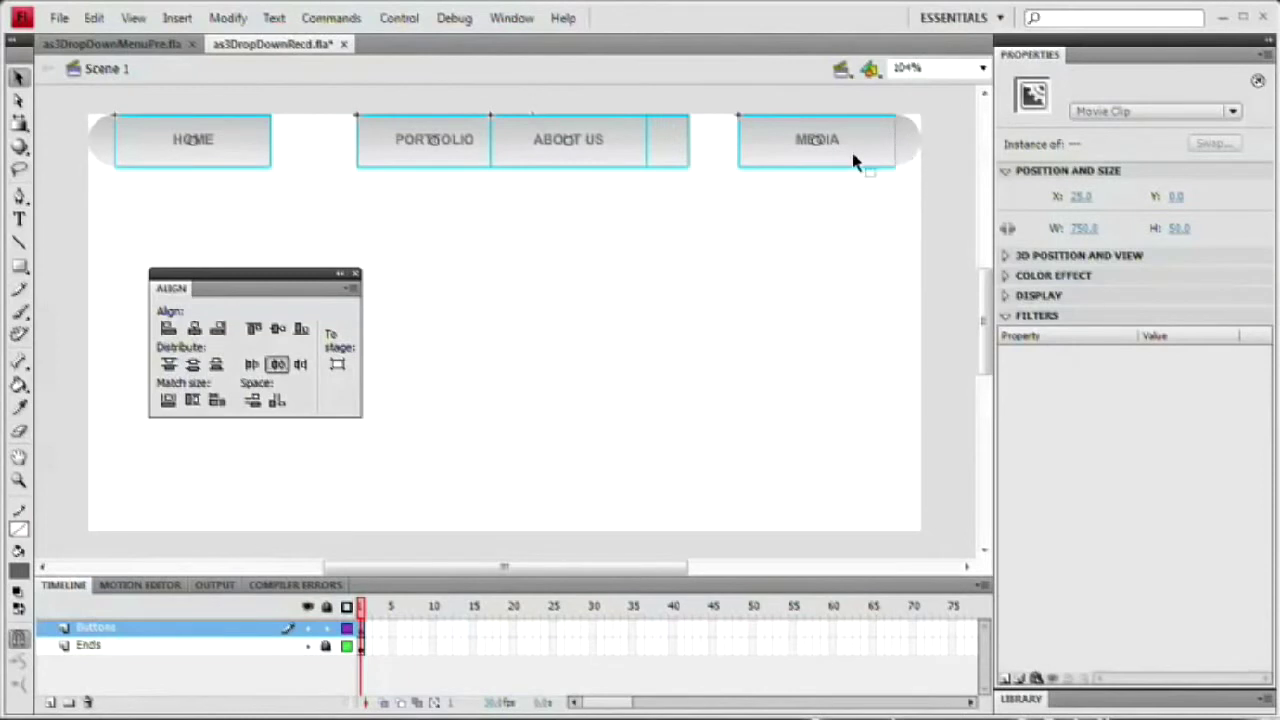
Step: Distribute the five buttons by horizontal centre relative to each other instead of the stage, and close the Align options
click(279, 366)
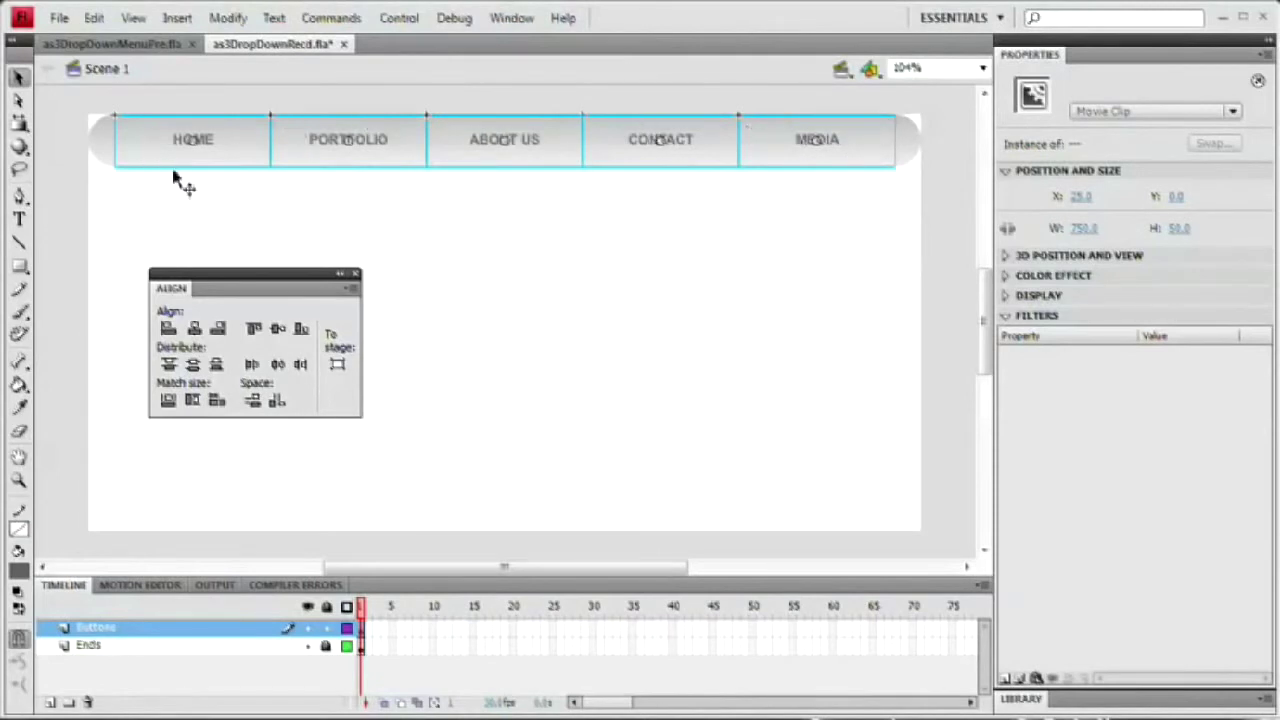
click(355, 274)
click(463, 247)
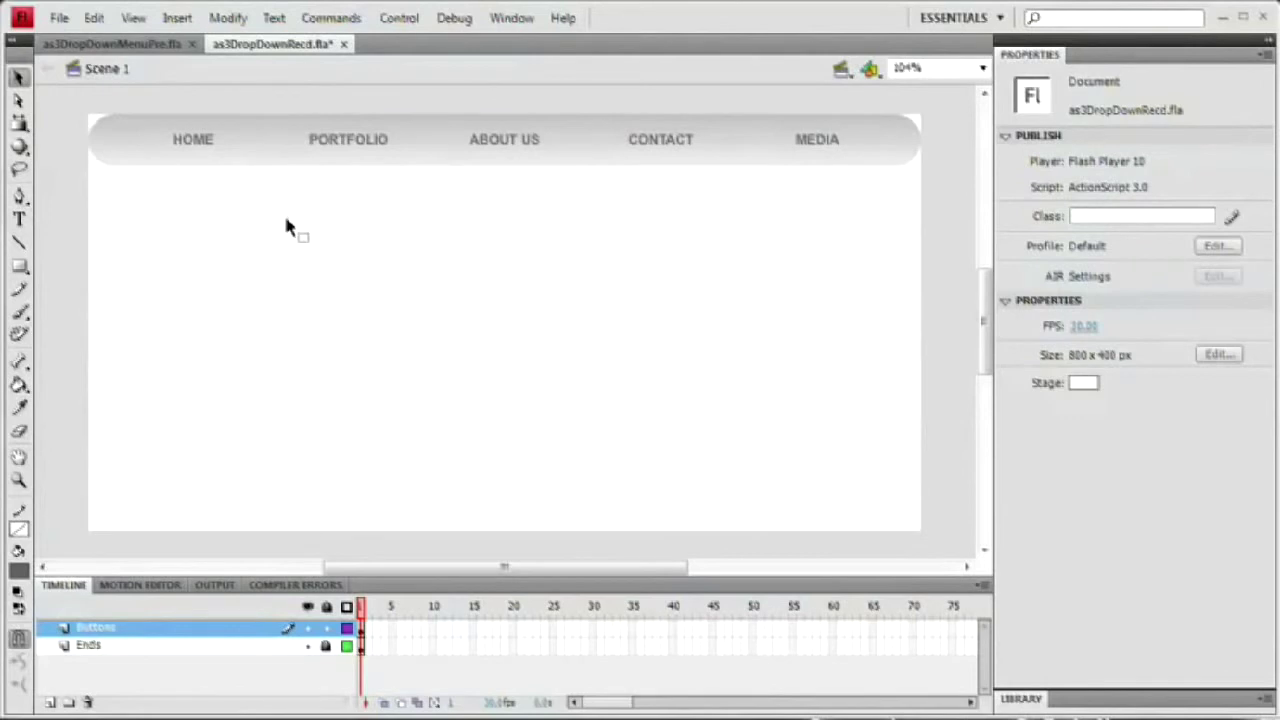
Step: Convert all five buttons together into a Movie Clip symbol named mcNavBar
drag(107, 290, 930, 98)
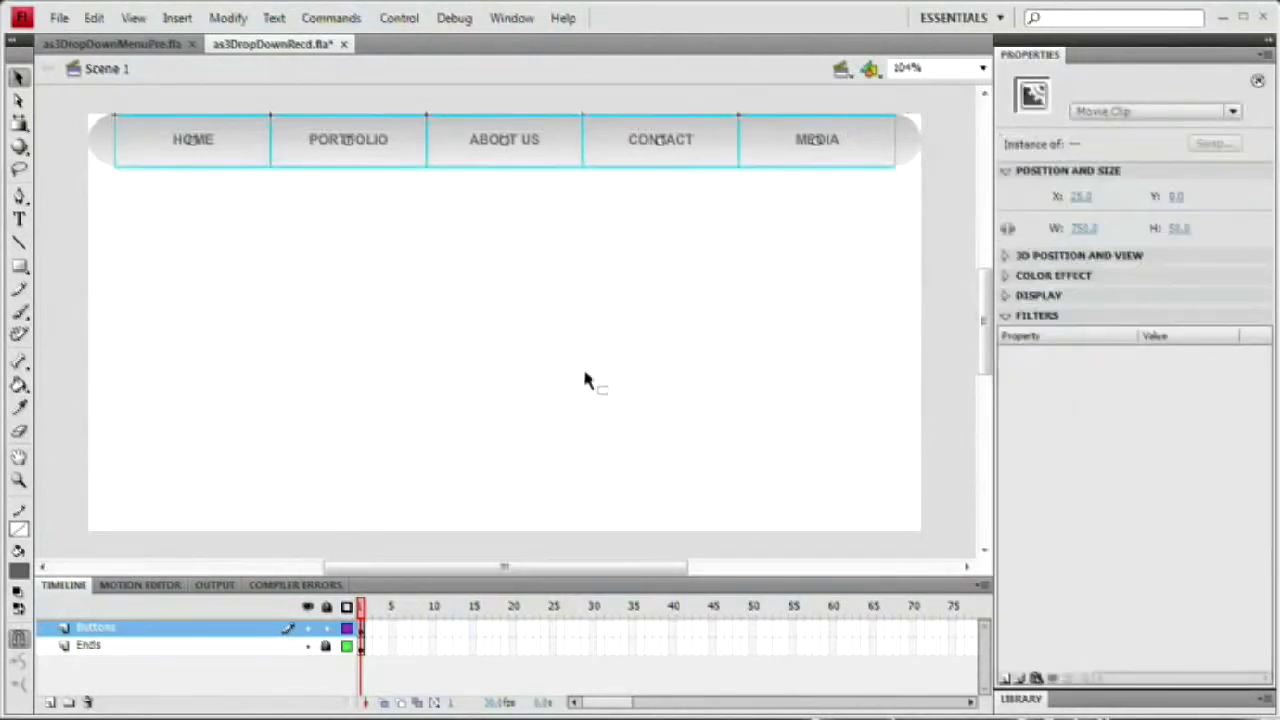
key(F8)
drag(877, 334, 607, 200)
text(mcNavBar)
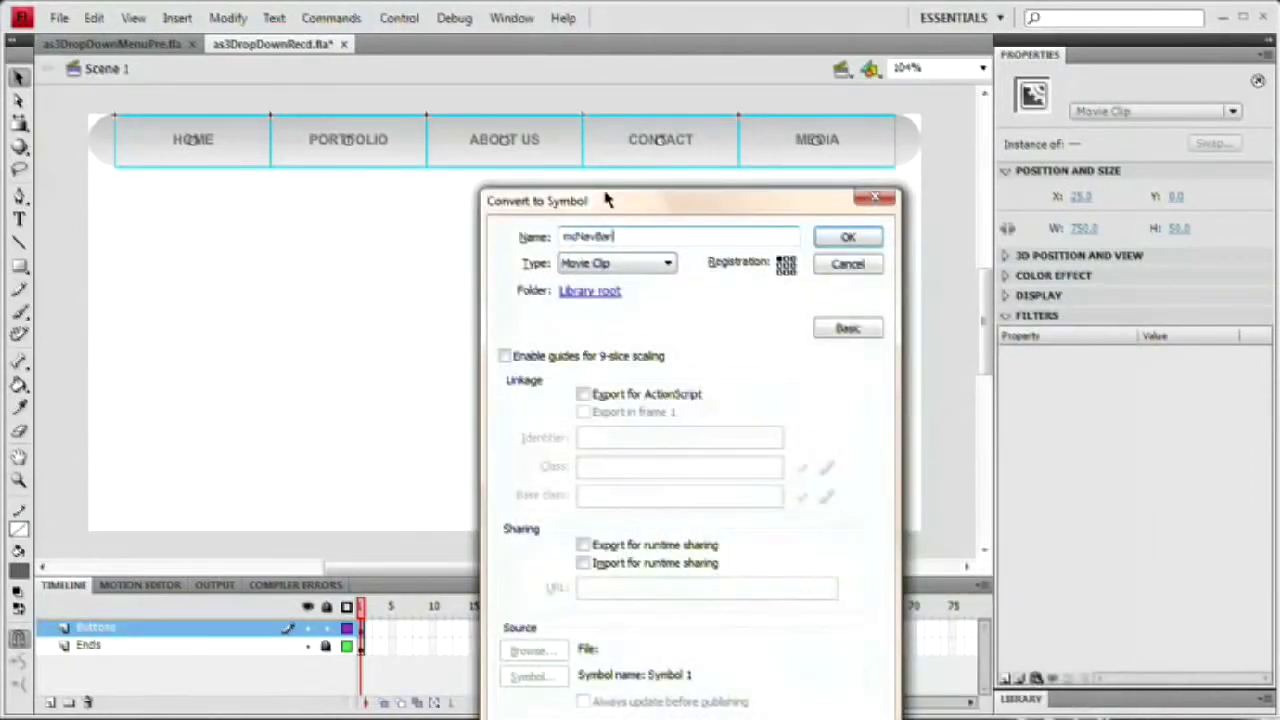
drag(607, 200, 569, 138)
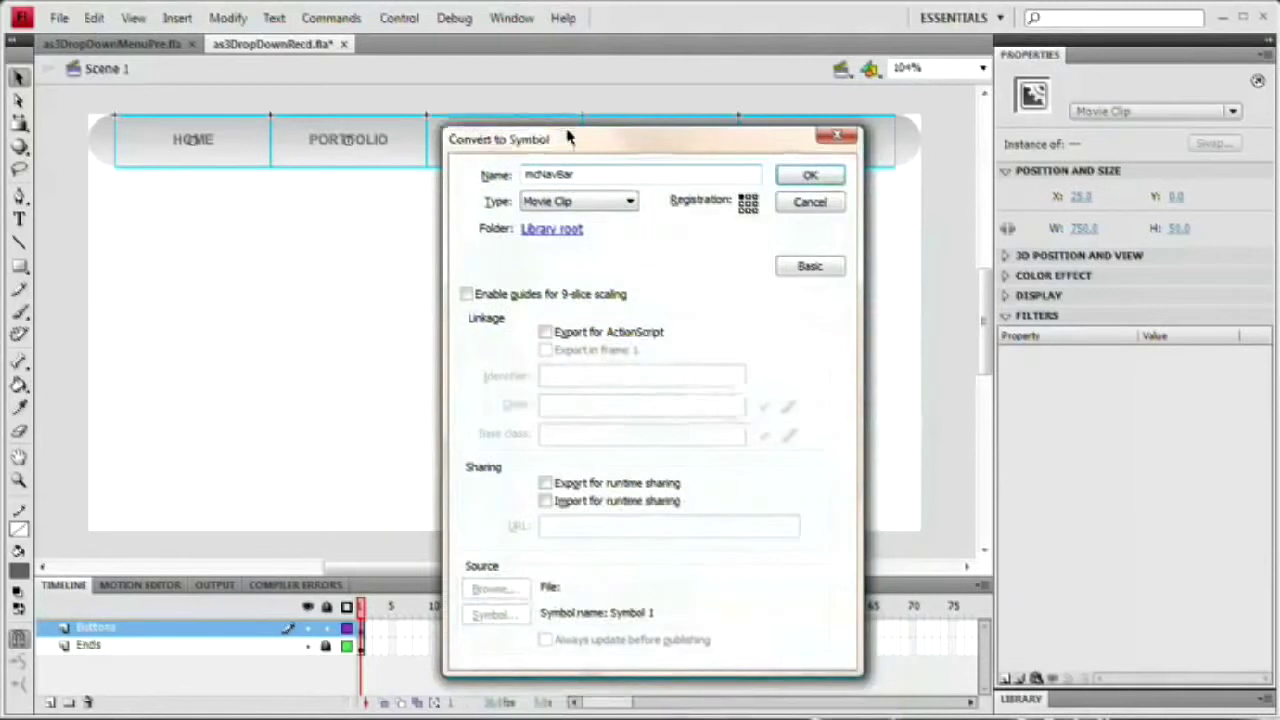
click(814, 177)
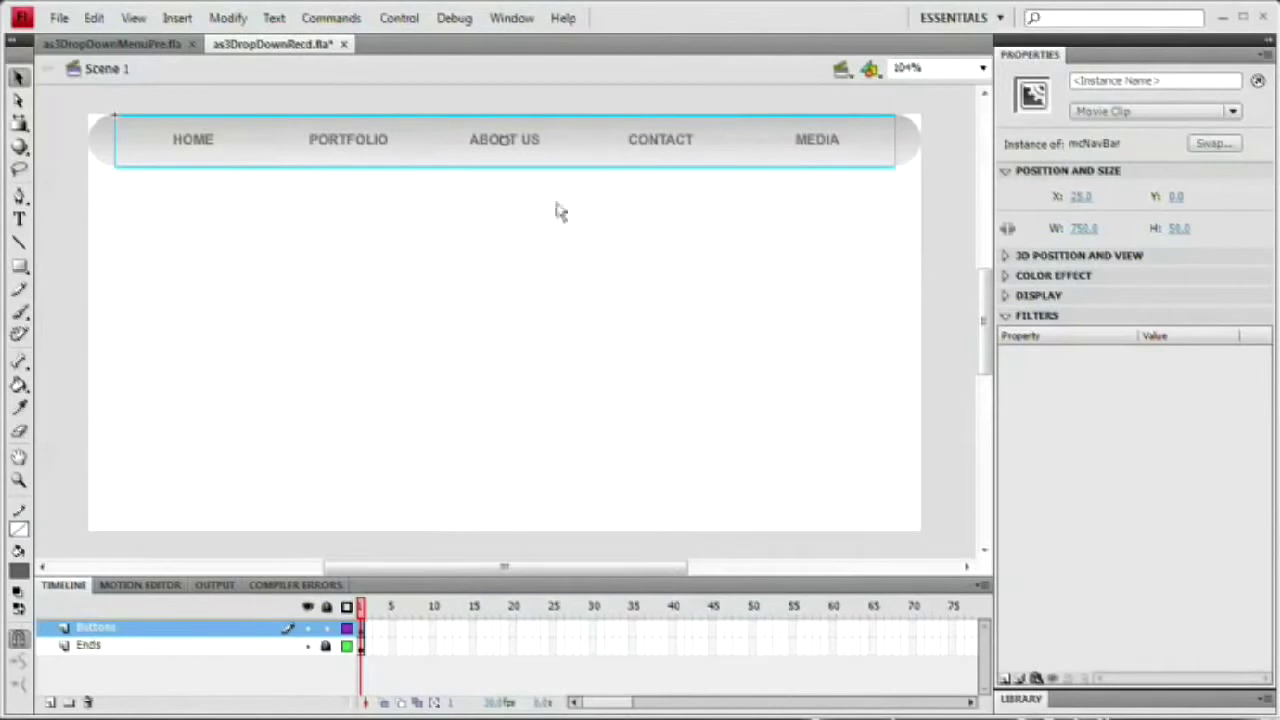
Step: Give the mcNavBar clip on the stage the instance name navBar_mc
click(1176, 80)
text(navBar_)
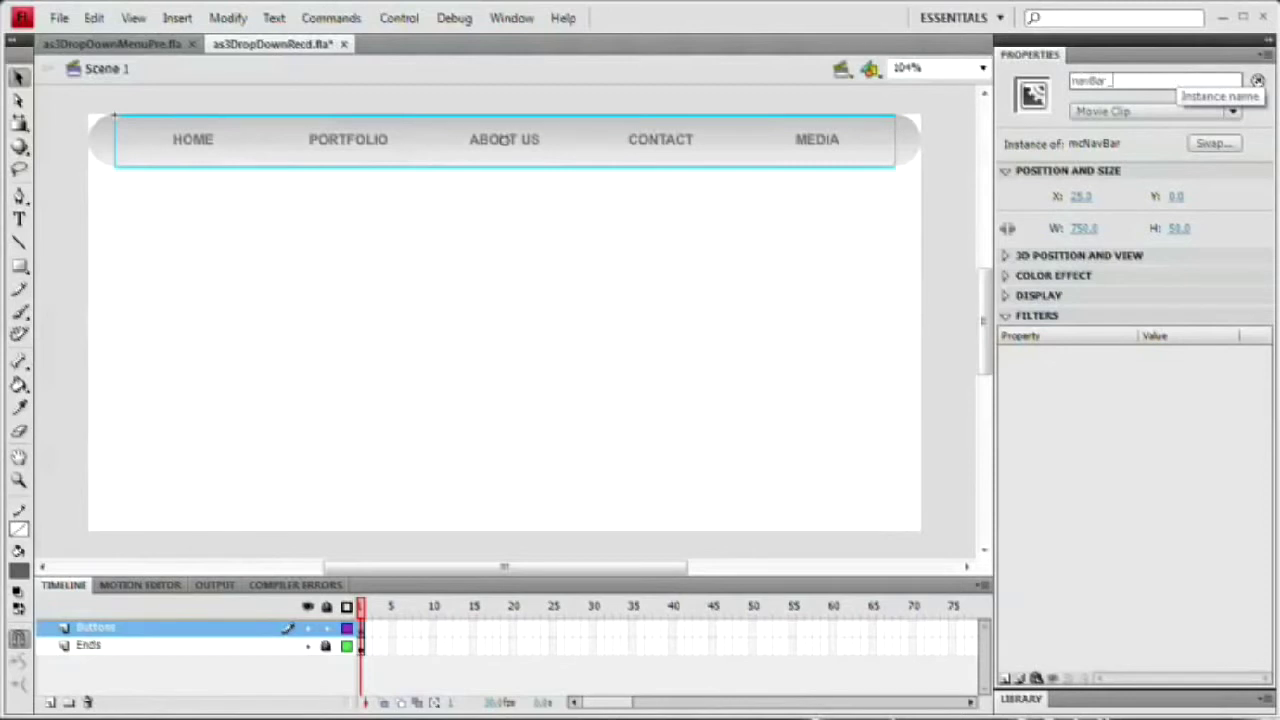
text(mc)
click(571, 209)
click(591, 126)
Step: Open the navigation bar clip for editing and give its HOME button the instance name home_mc
double_click(528, 140)
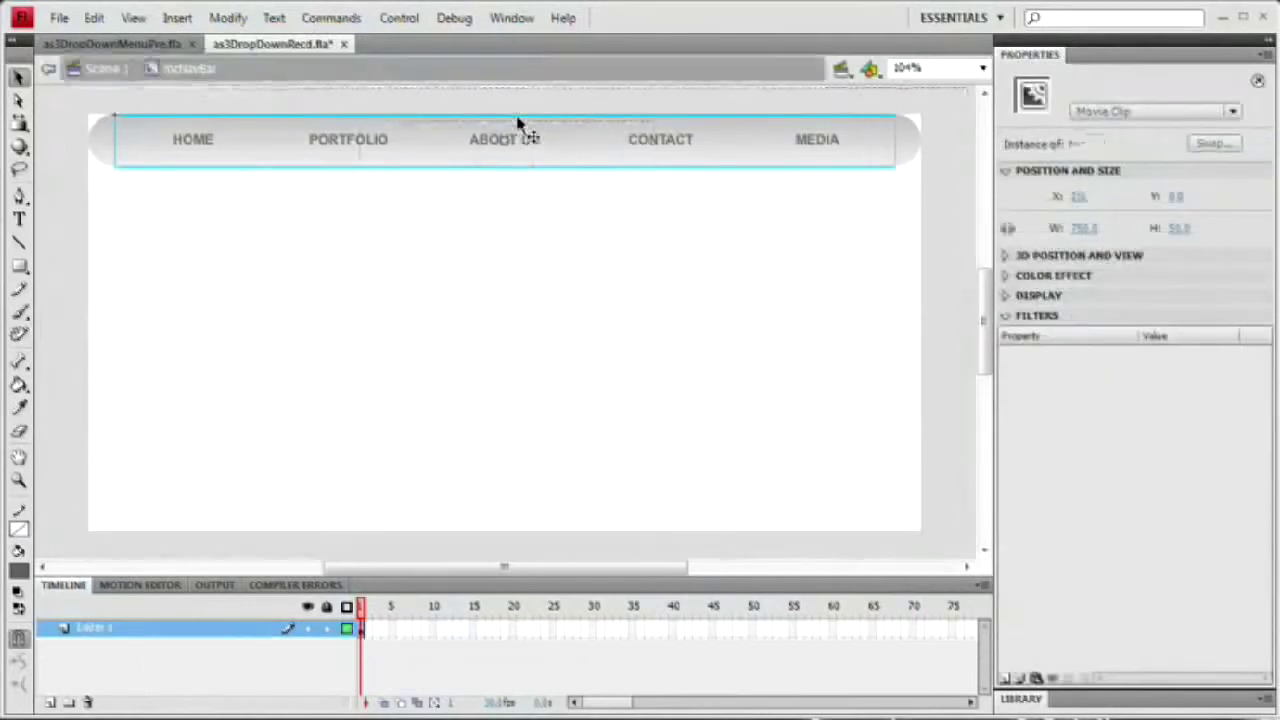
click(228, 168)
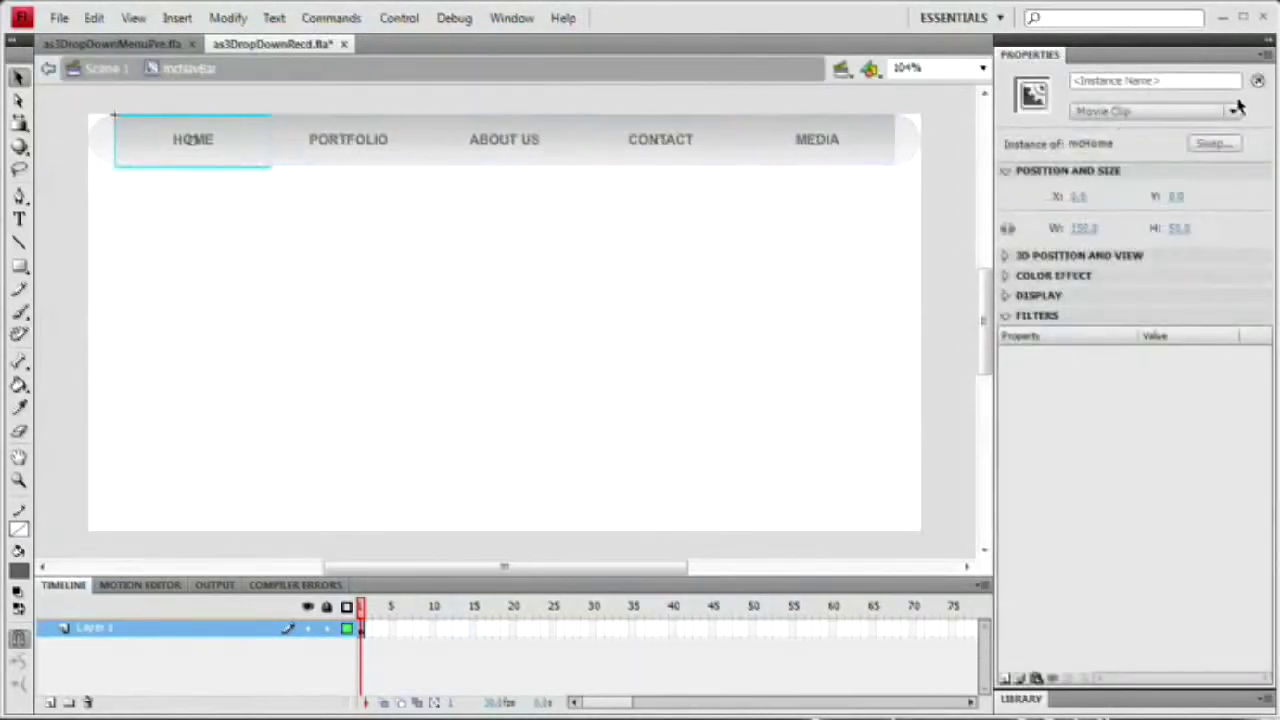
click(1202, 82)
text(home_mc)
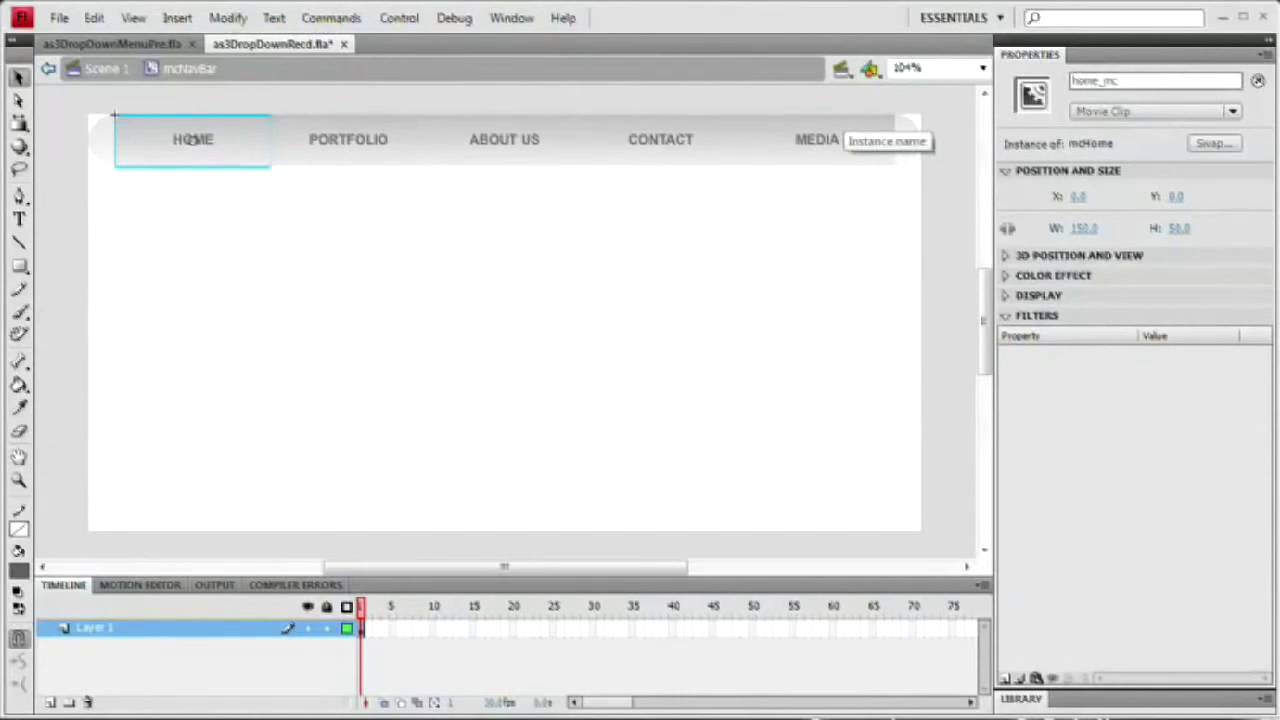
Step: Give the PORTFOLIO and ABOUT US buttons instance names starting with port and about, following the same _mc pattern
click(348, 150)
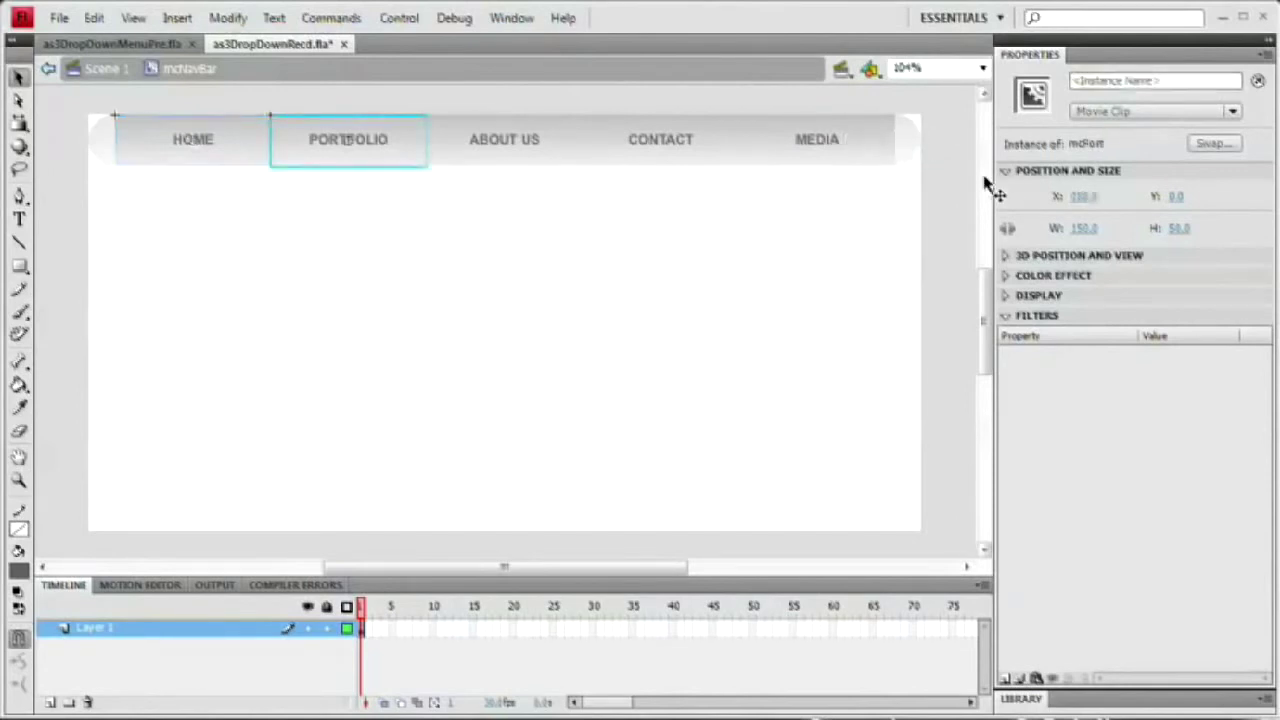
click(1155, 81)
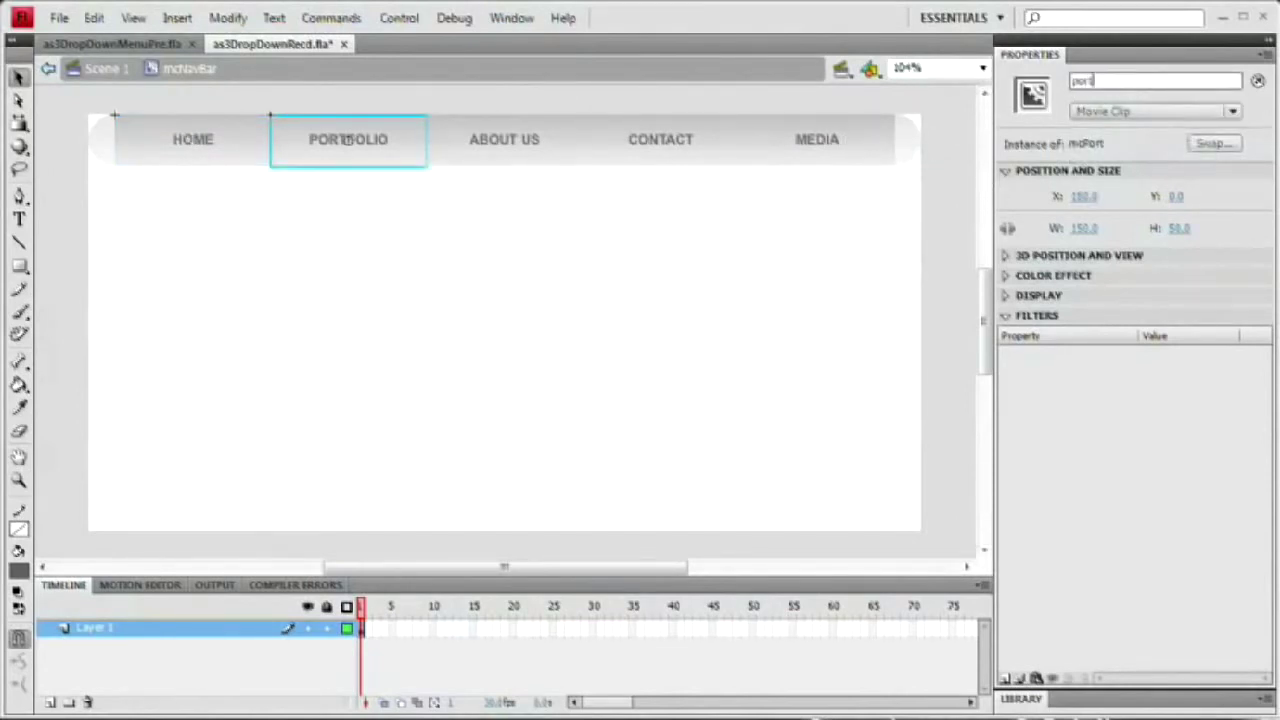
click(529, 157)
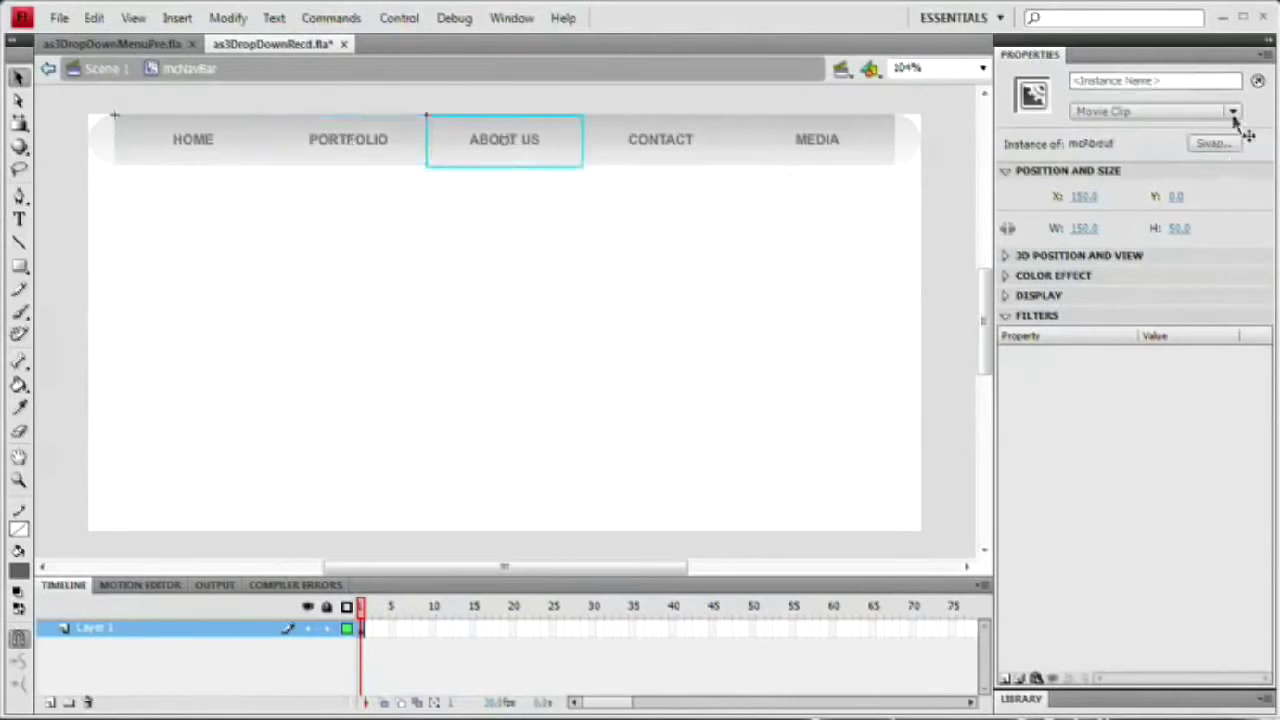
click(1170, 80)
text(about_)
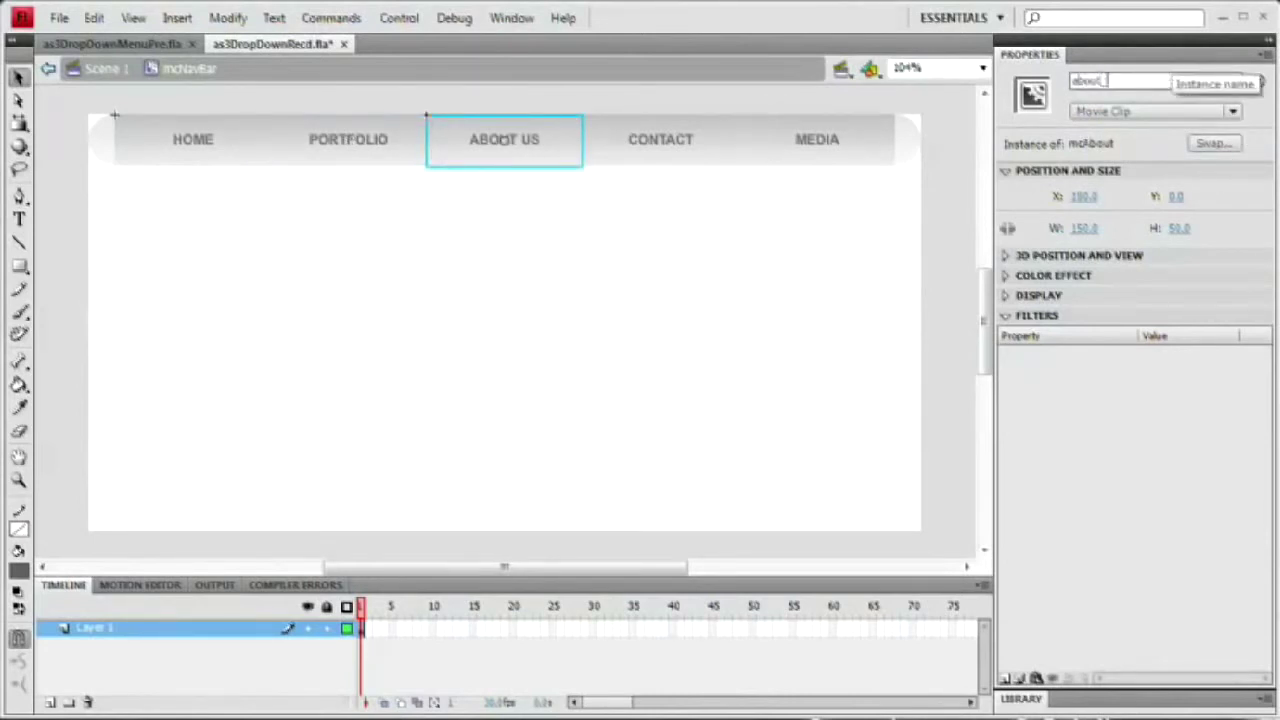
Step: Give the CONTACT button the instance name contact_mc and the MEDIA button a media name in the same pattern
click(668, 158)
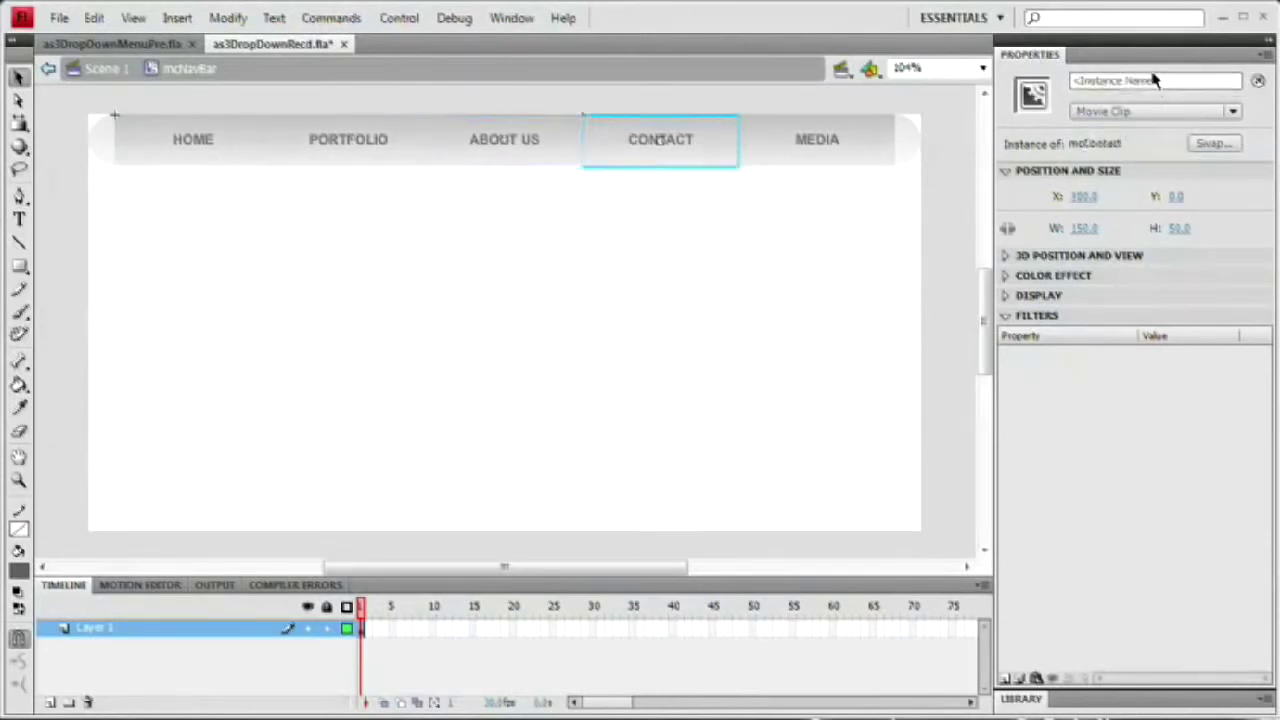
click(1186, 86)
text(contact_mc)
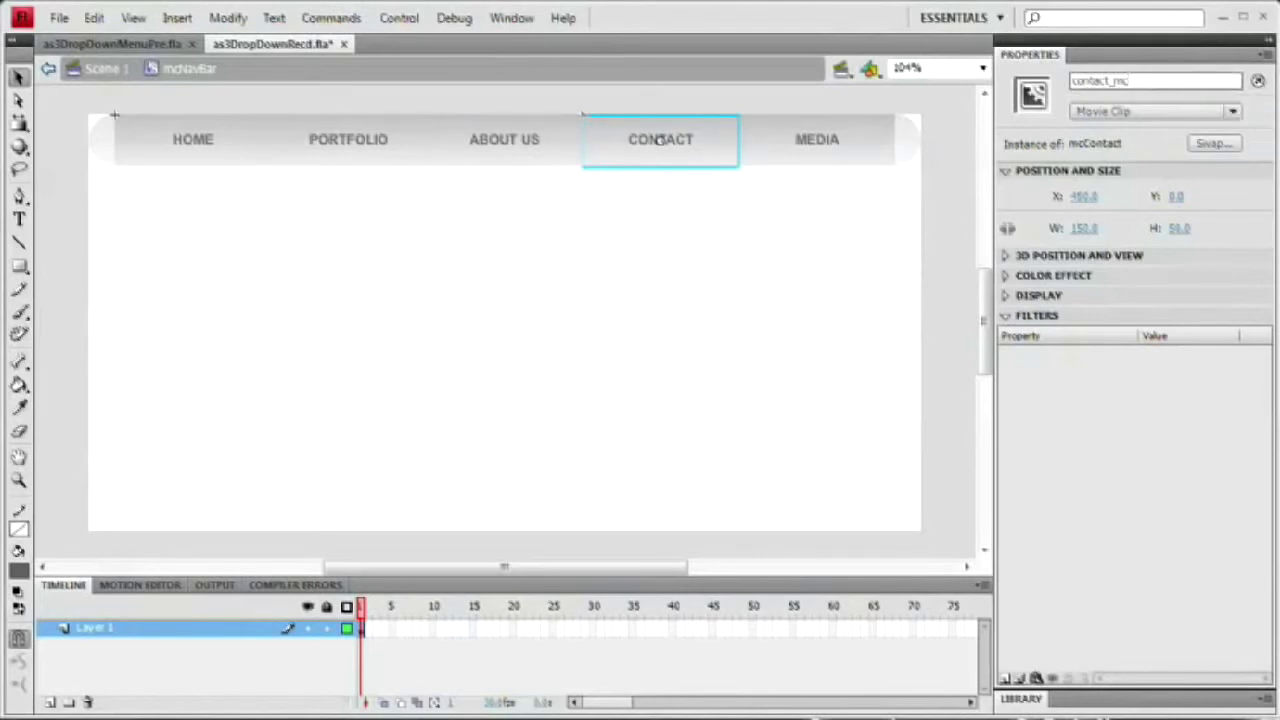
click(815, 145)
click(1158, 80)
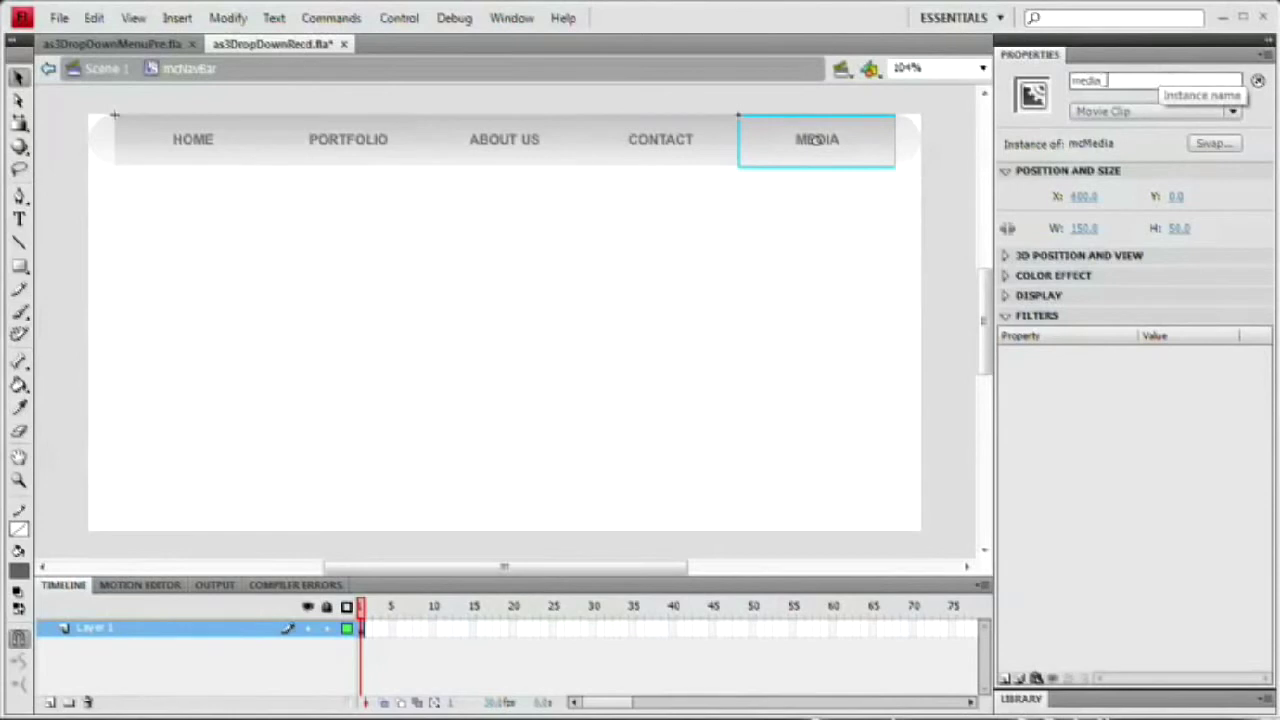
click(612, 287)
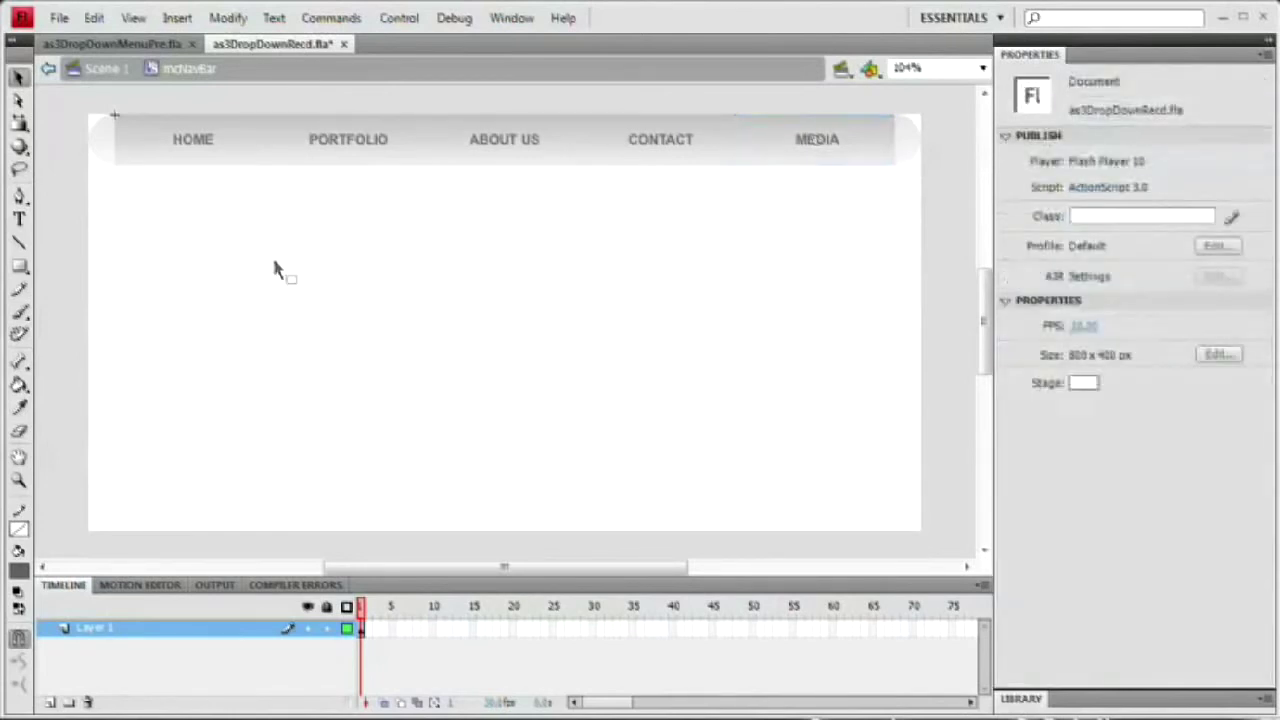
Step: Return from the navigation bar clip to the main scene and leave nothing selected
double_click(177, 223)
drag(629, 251, 392, 135)
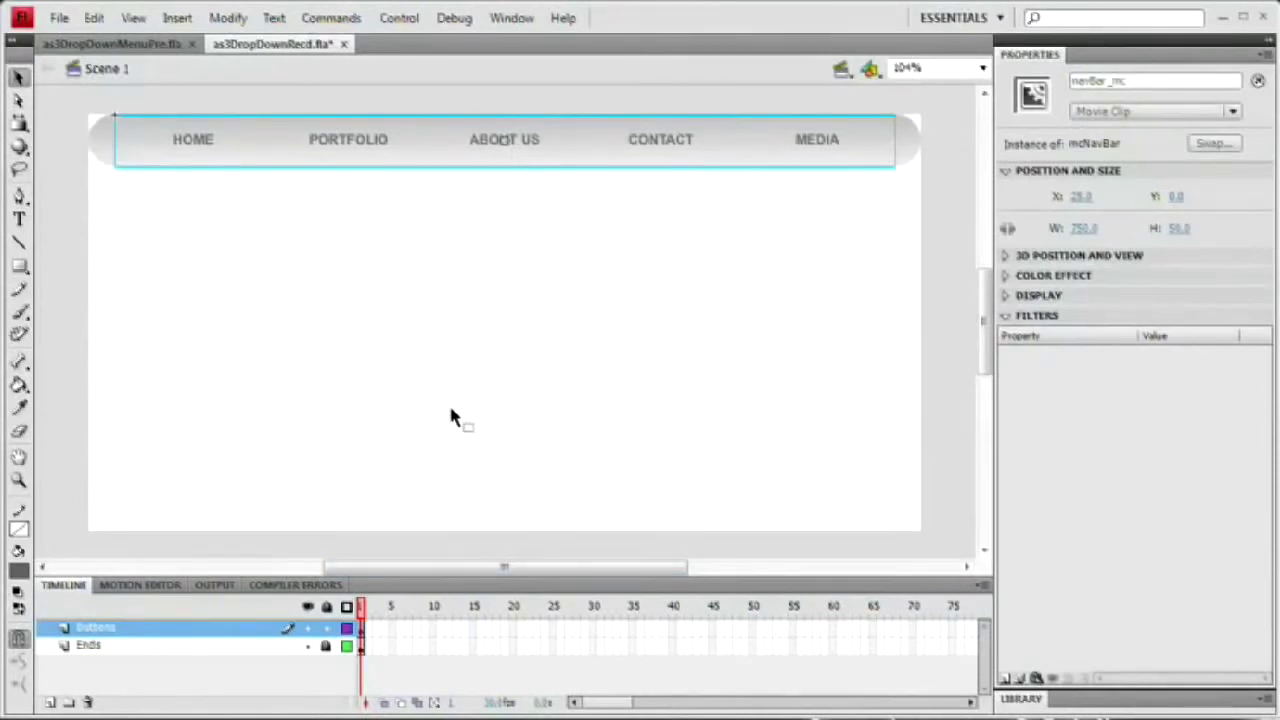
click(401, 345)
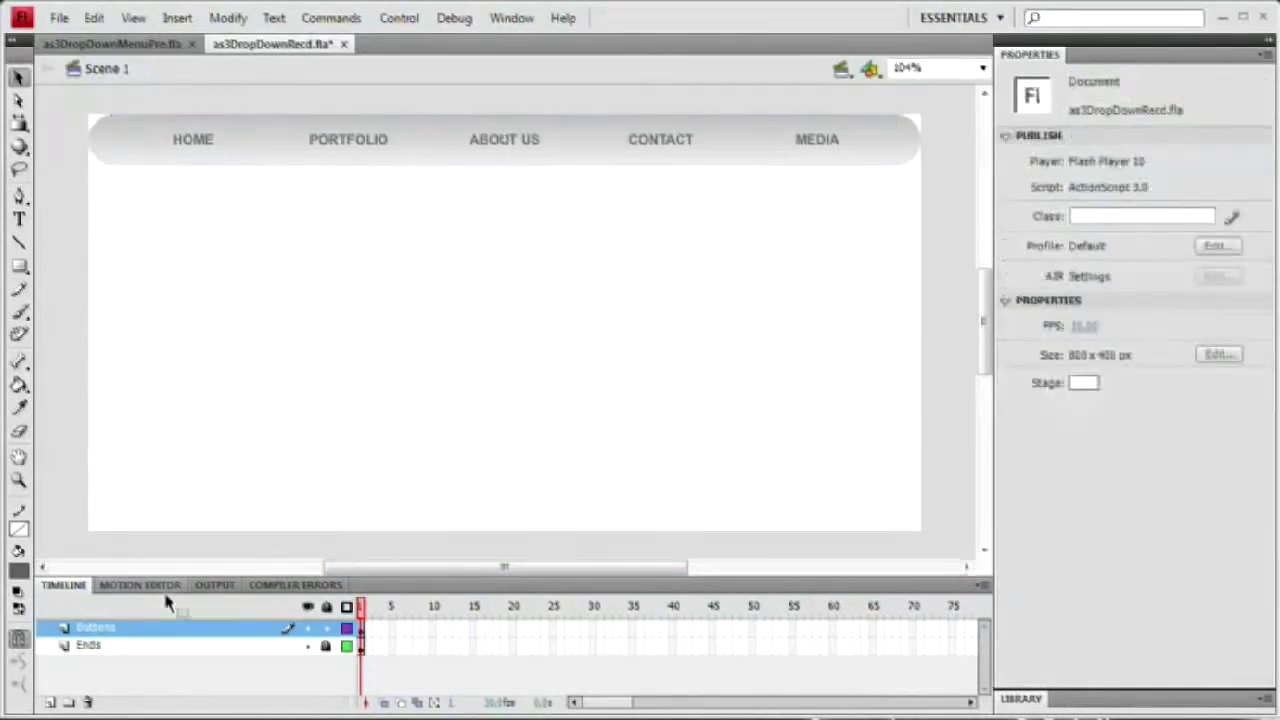
Step: Add a new layer above the Buttons layer and name it Clicker
click(50, 702)
double_click(92, 629)
text(Menus)
key(Return)
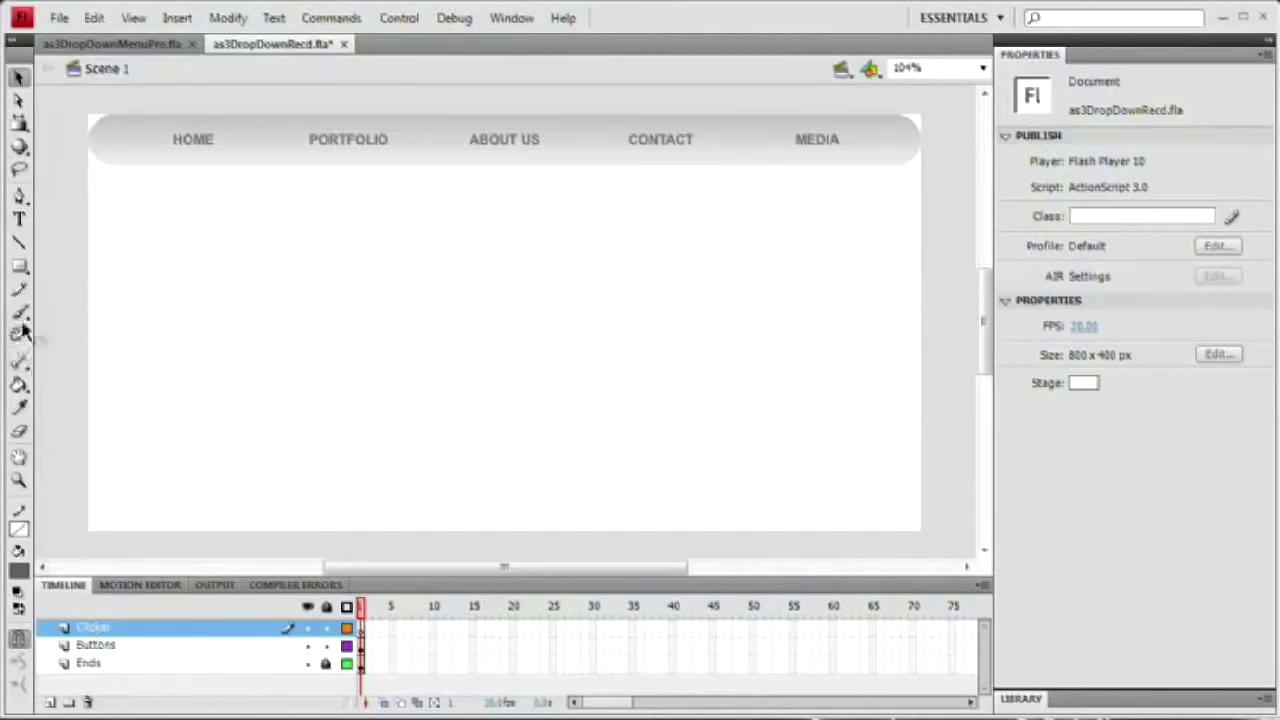
Step: Draw a large dark grey rectangle without a stroke over the stage on the Clicker layer
click(21, 268)
click(19, 268)
drag(112, 127, 637, 508)
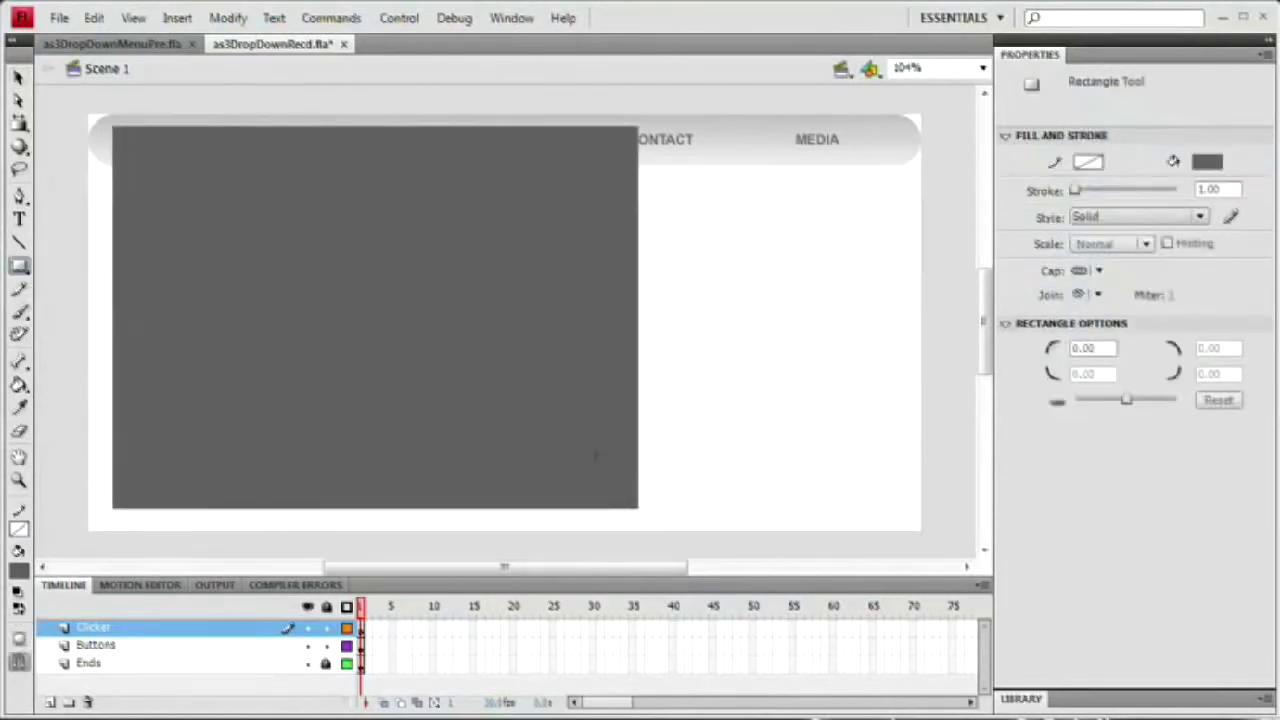
Step: Resize the rectangle to 800 by 400 and position it at X 0, Y 0 so that it covers the stage
key(v)
click(577, 382)
click(1083, 194)
text(800)
key(Tab)
text(400)
key(Return)
click(1080, 161)
text(0)
key(Tab)
text(0)
key(Return)
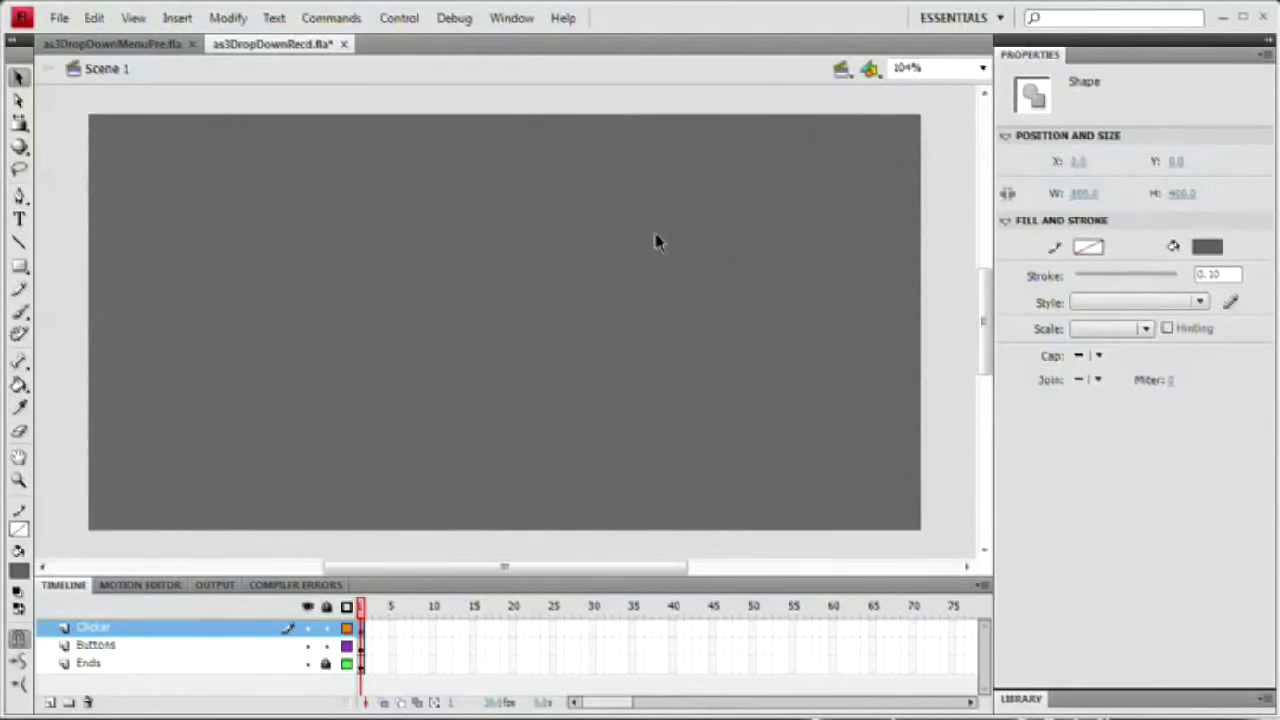
Step: Change the stage-sized rectangle's fill colour to bright green
click(19, 571)
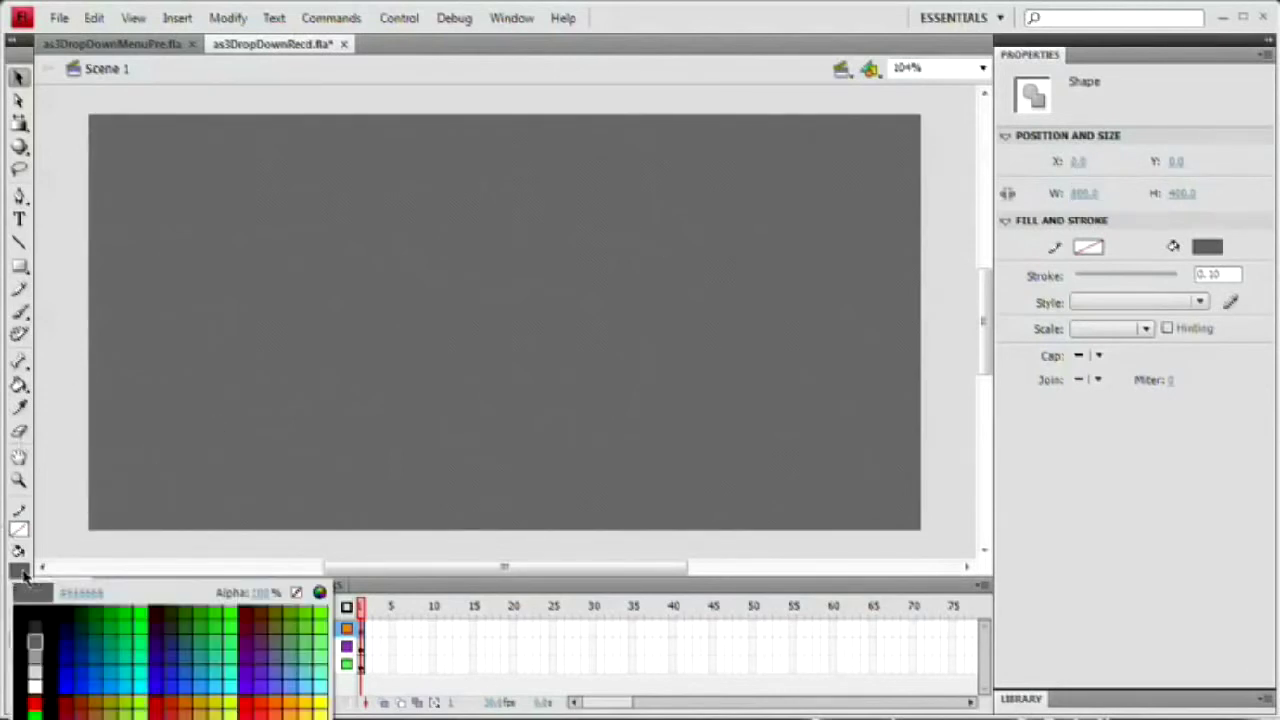
click(130, 616)
click(150, 318)
Step: Convert the green rectangle into a Movie Clip symbol named mcDropDowns
key(v)
click(311, 311)
key(F8)
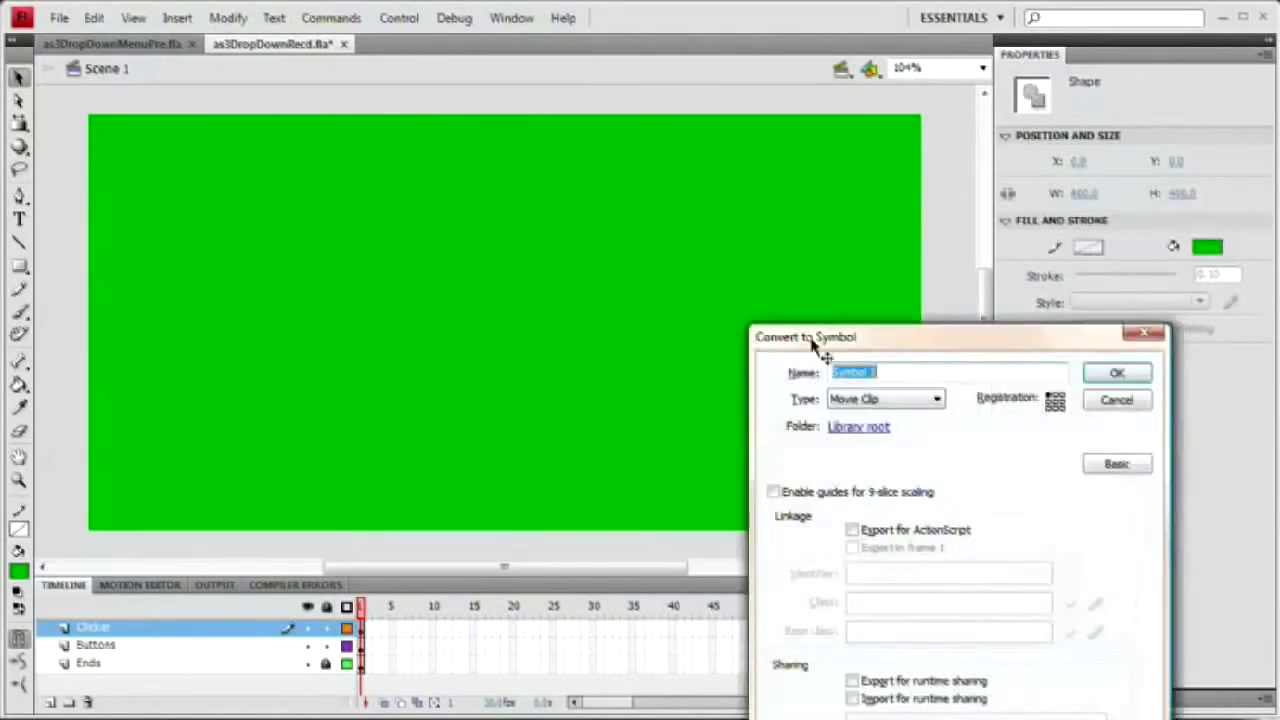
drag(826, 334, 518, 150)
text(mcClic)
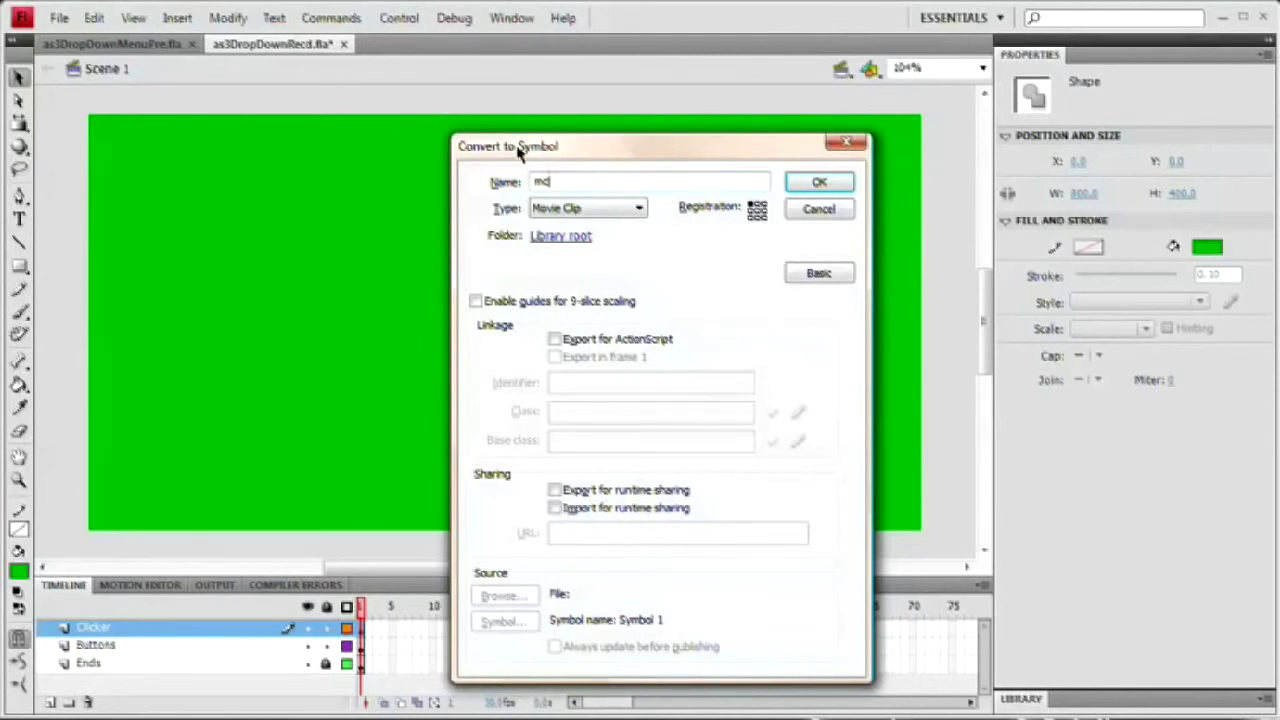
text(opDowns)
key(Return)
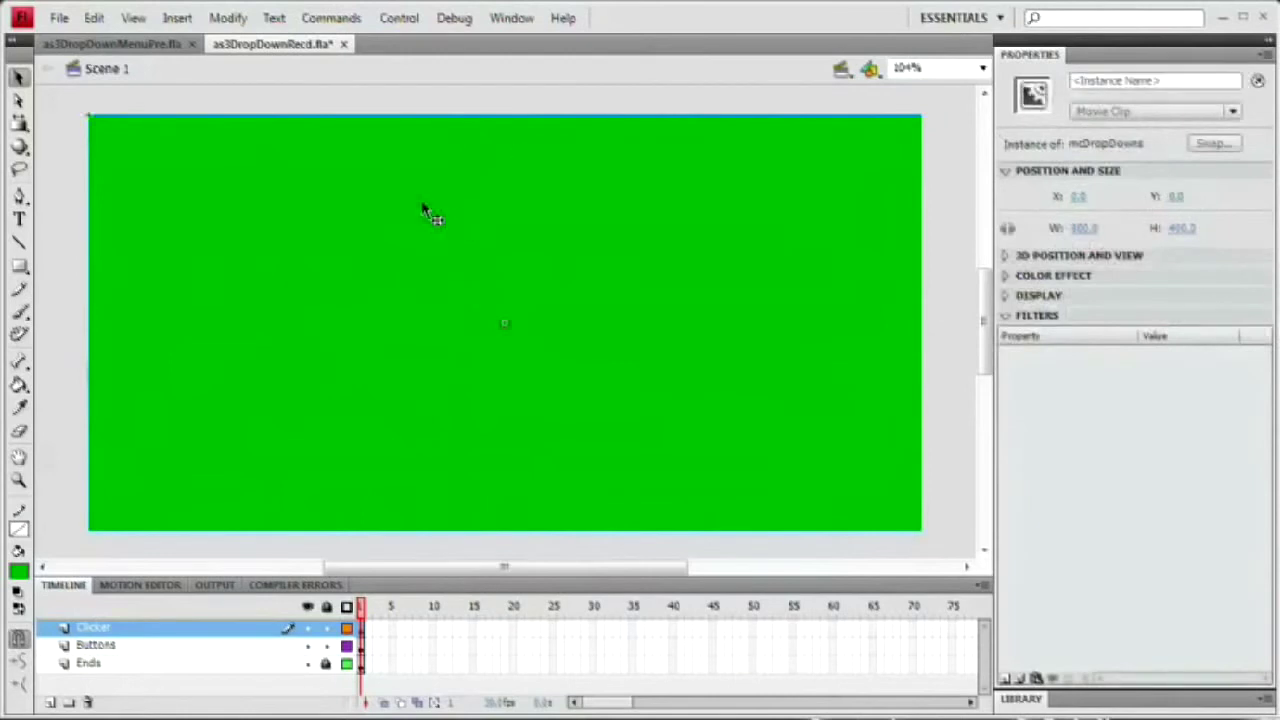
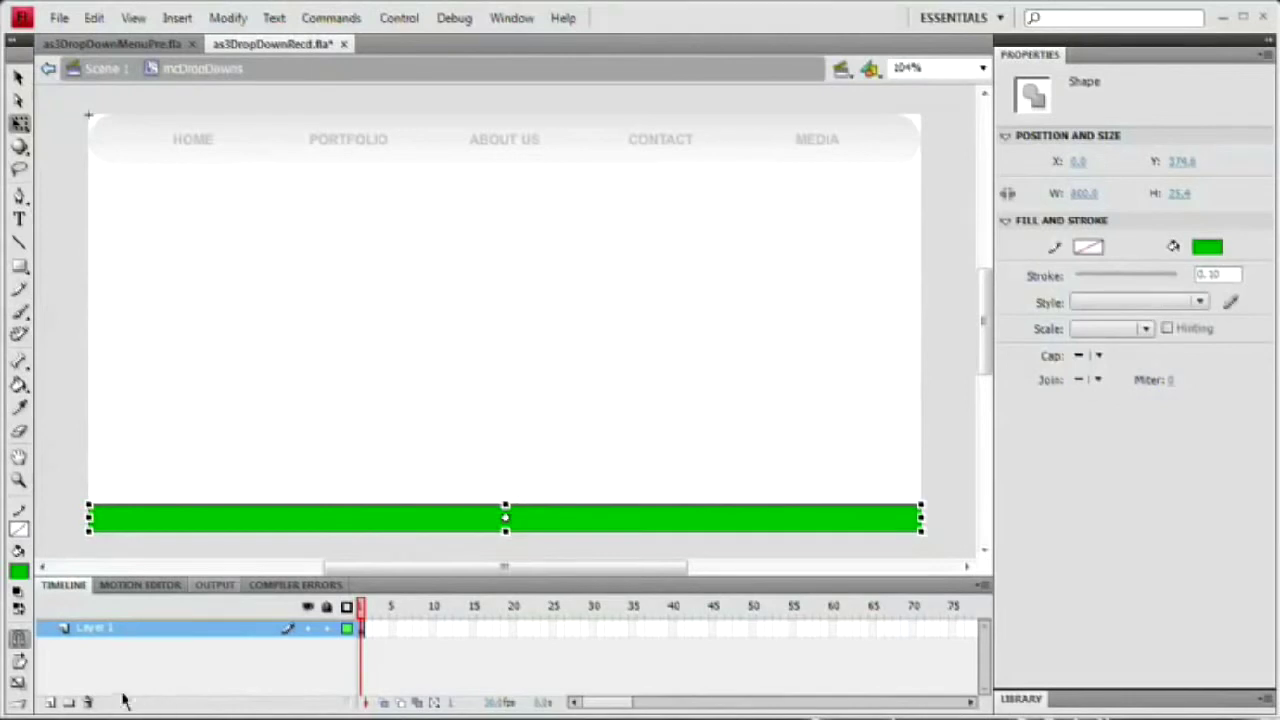
Step: Rename the layer inside the mcDropDowns clip as Clicker
click(98, 630)
click(163, 369)
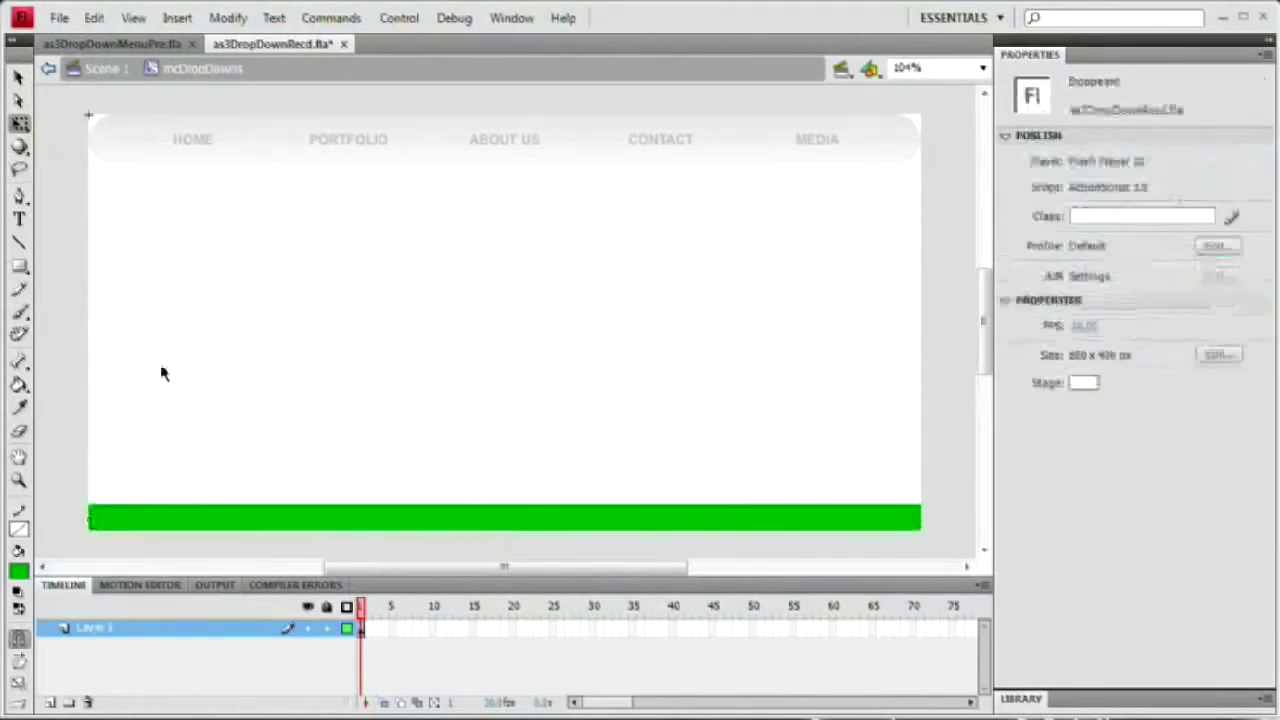
click(18, 77)
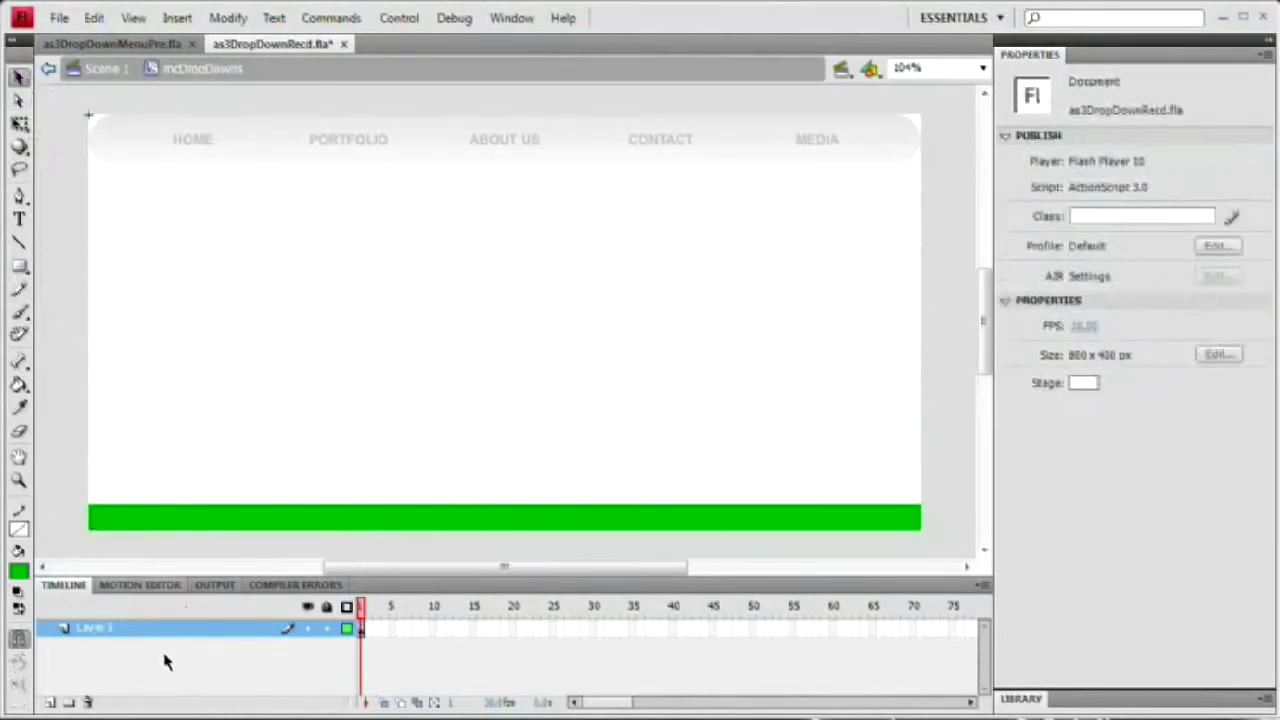
double_click(96, 629)
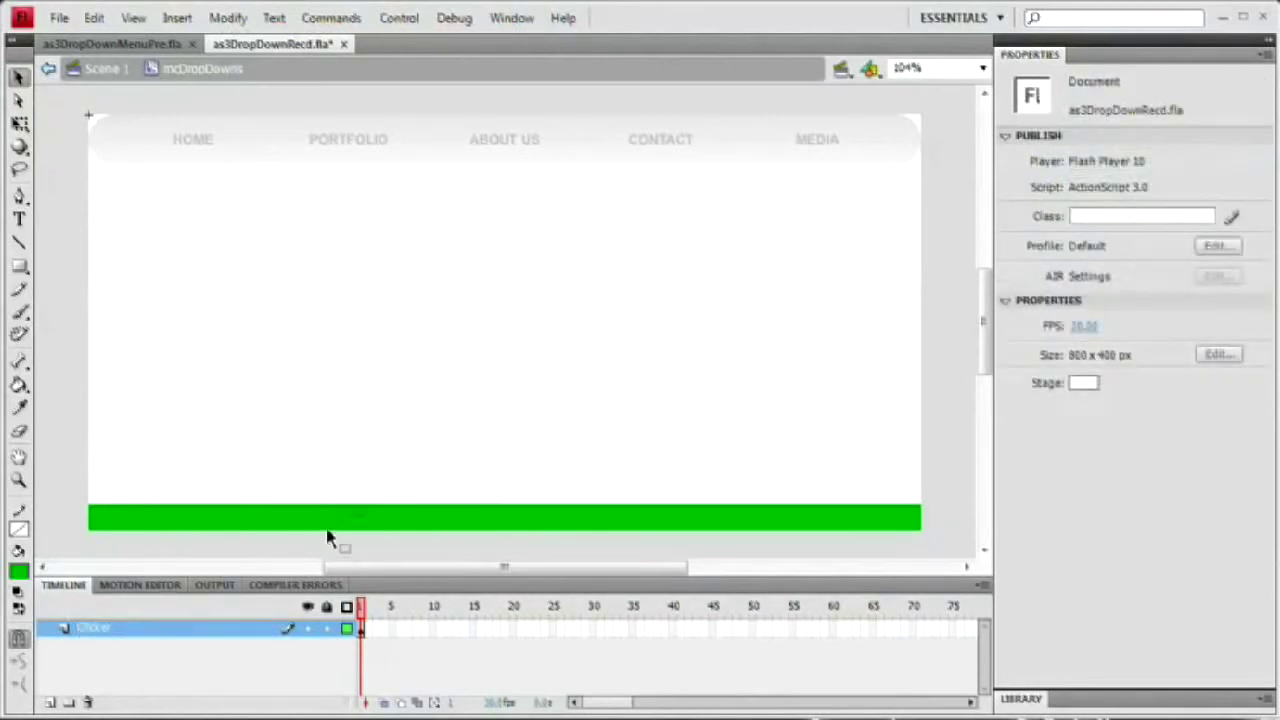
key(Return)
Step: Test the movie to view the green strip beneath the navigation bar, and close the preview
click(324, 421)
click(466, 529)
click(409, 390)
key(ctrl+Return)
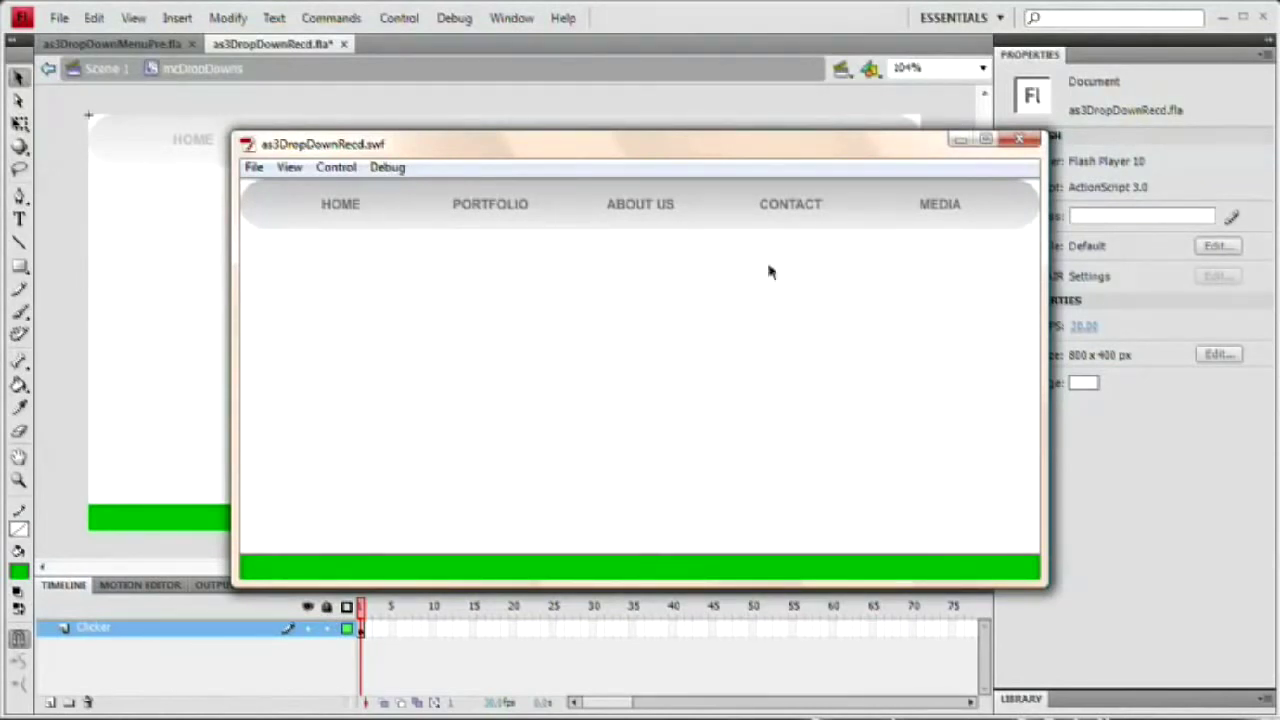
click(1018, 139)
Step: Convert the green strip into a Movie Clip symbol named mcClicker and give it the instance name clicker_mc
click(524, 516)
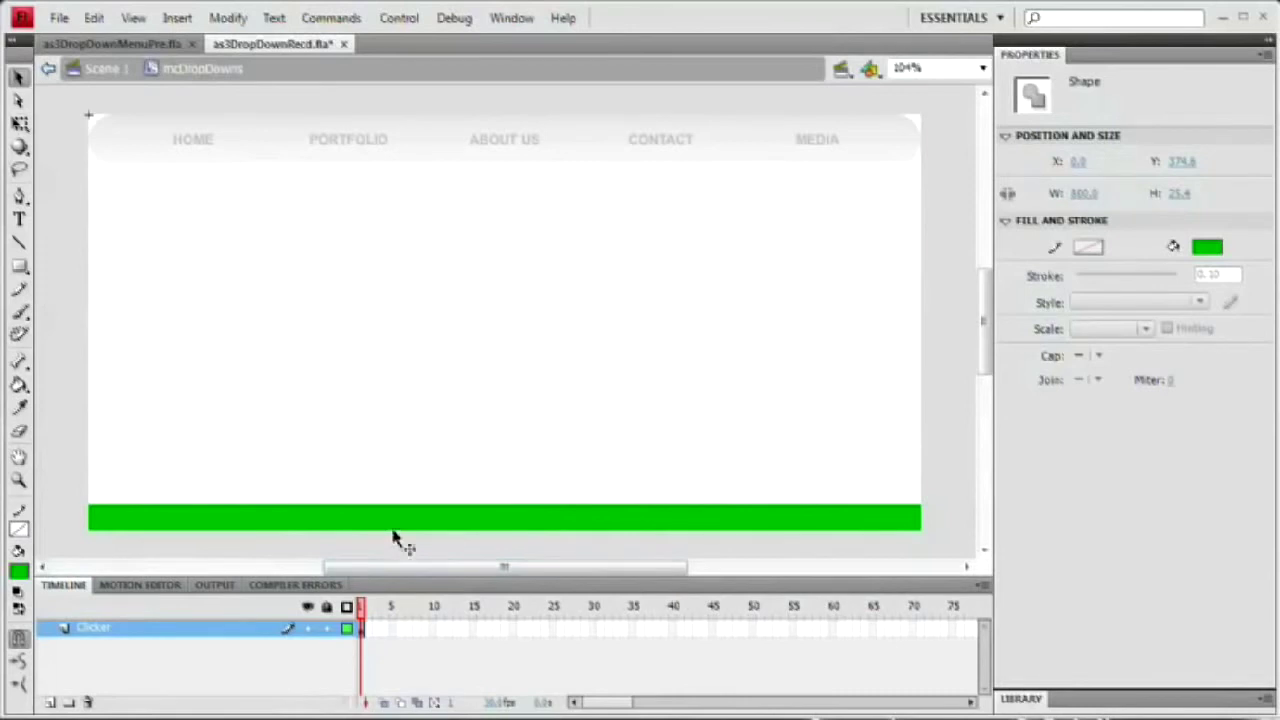
key(F8)
drag(950, 343, 637, 109)
text(mcC)
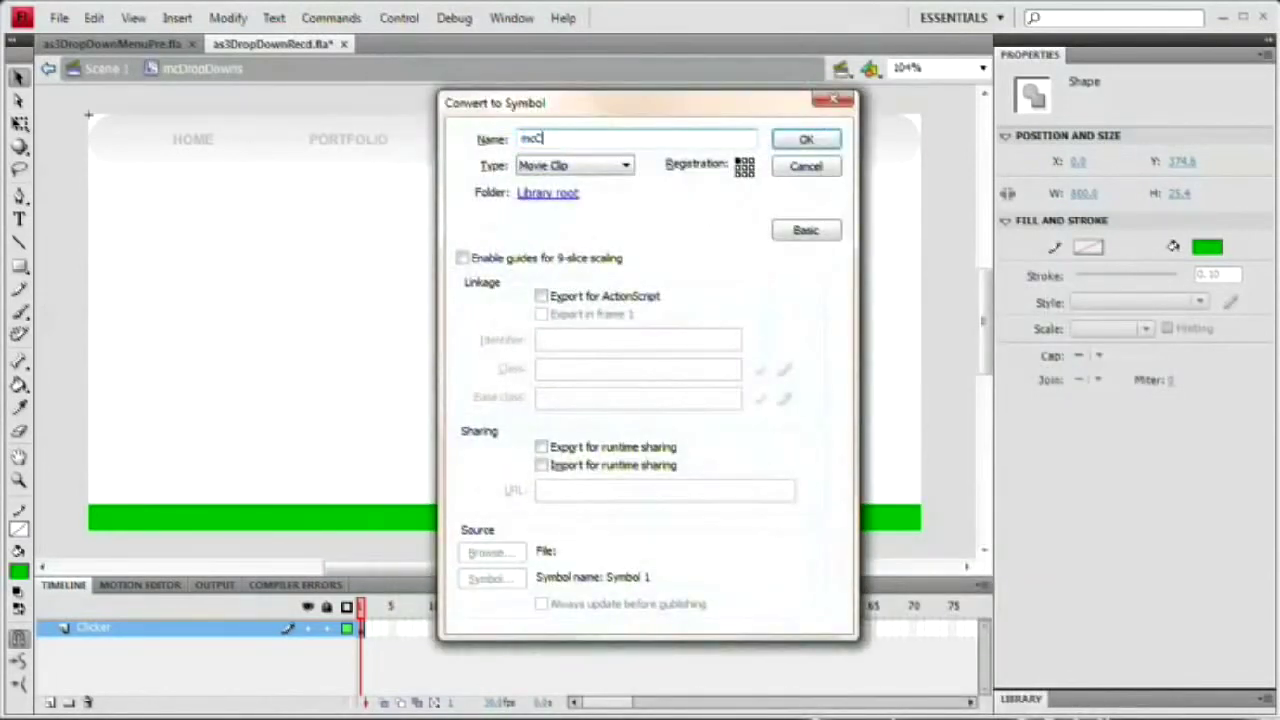
text(licker)
key(Return)
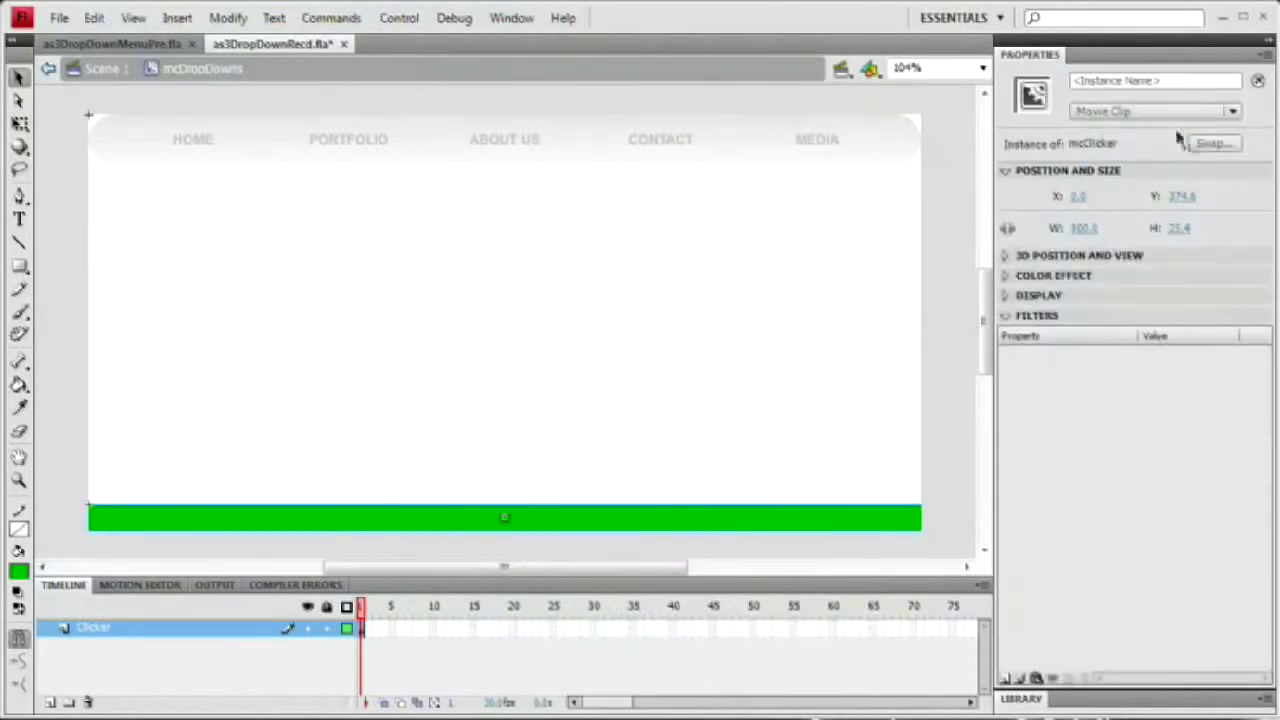
click(1180, 84)
text(clicker_mc)
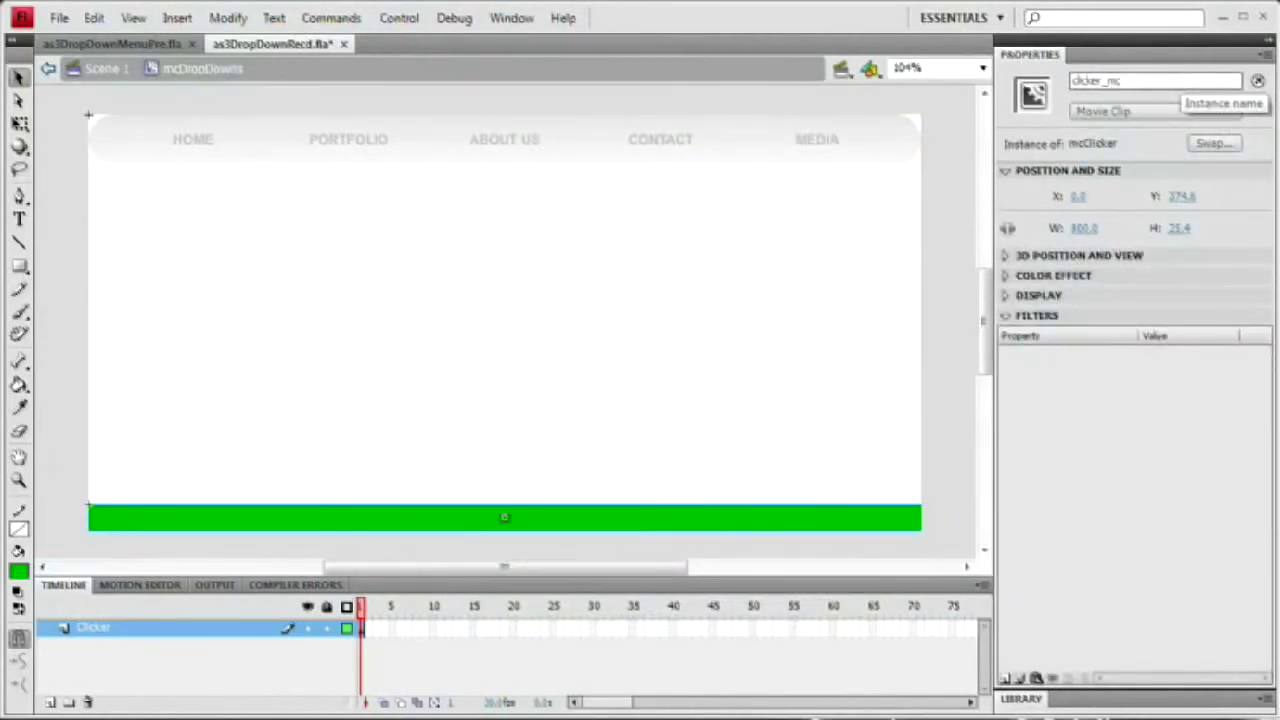
Step: Add a new layer named AS above the Clicker layer
click(49, 702)
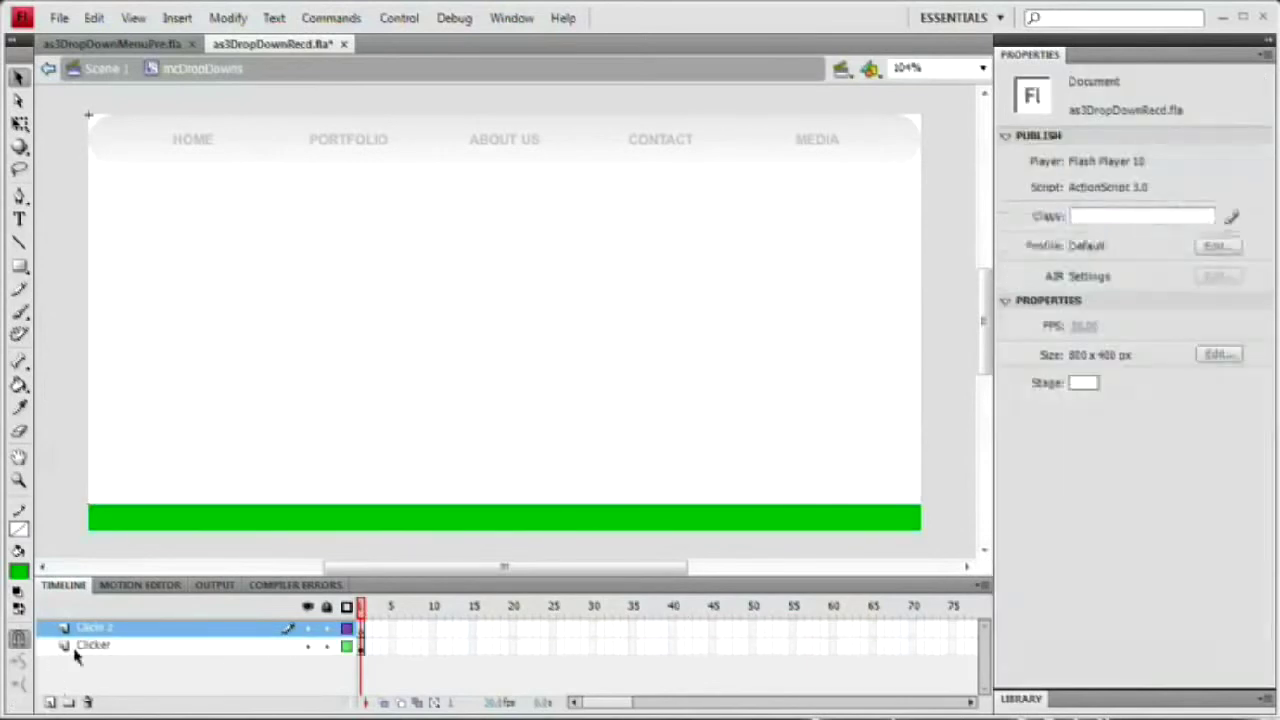
double_click(90, 628)
text(Act)
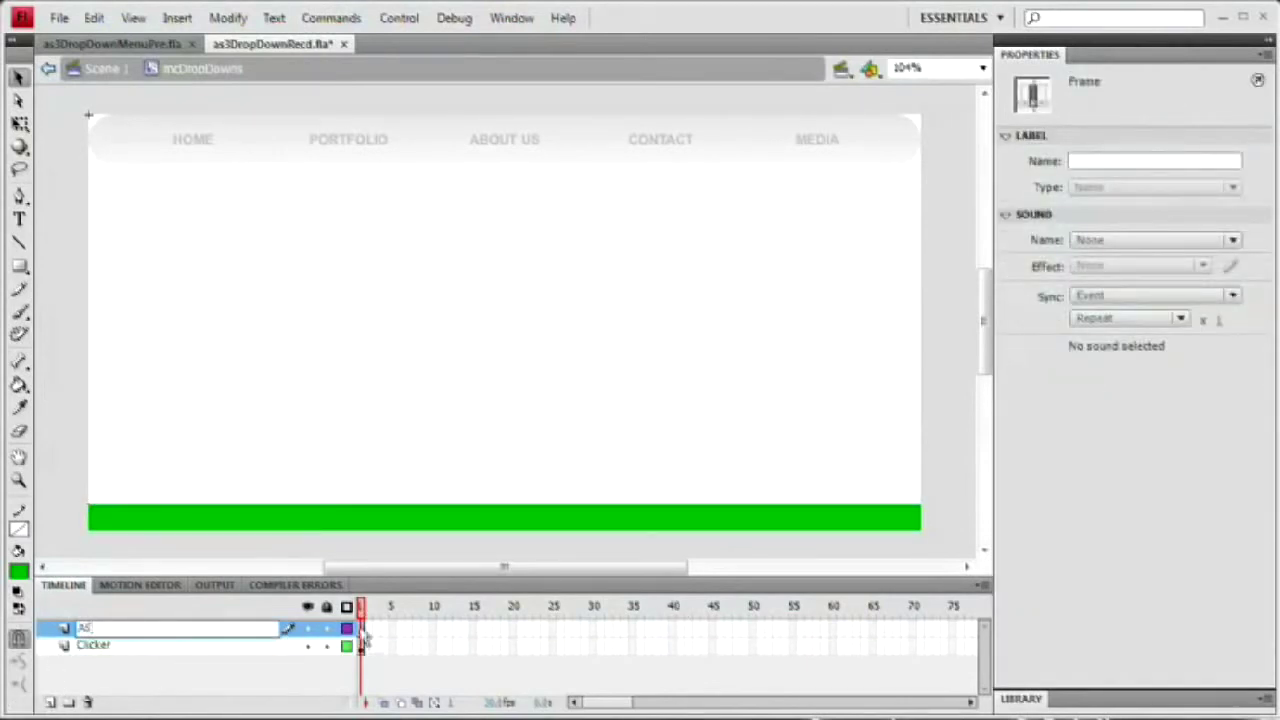
key(Return)
Step: Add a frame script to the AS layer containing "stop();" and "clicker_mc.visible = false;"
key(F9)
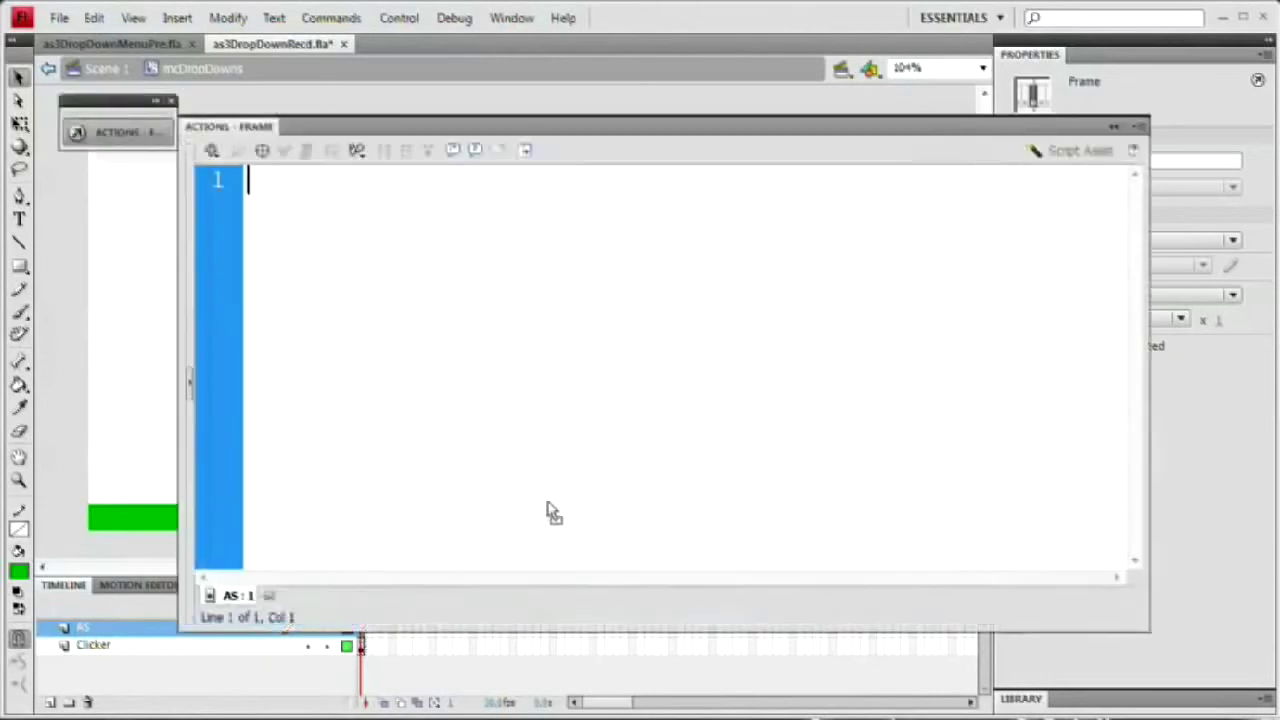
drag(580, 126, 443, 103)
text(stop();)
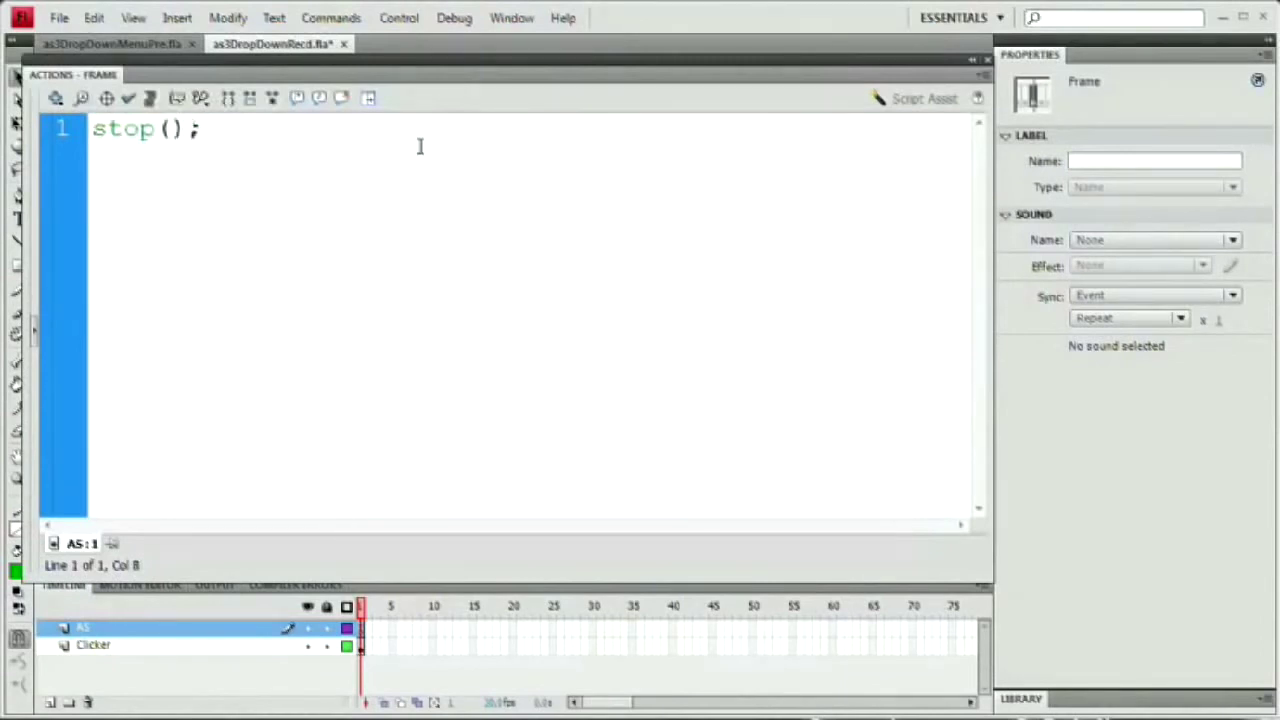
key(Return)
text(clicker)
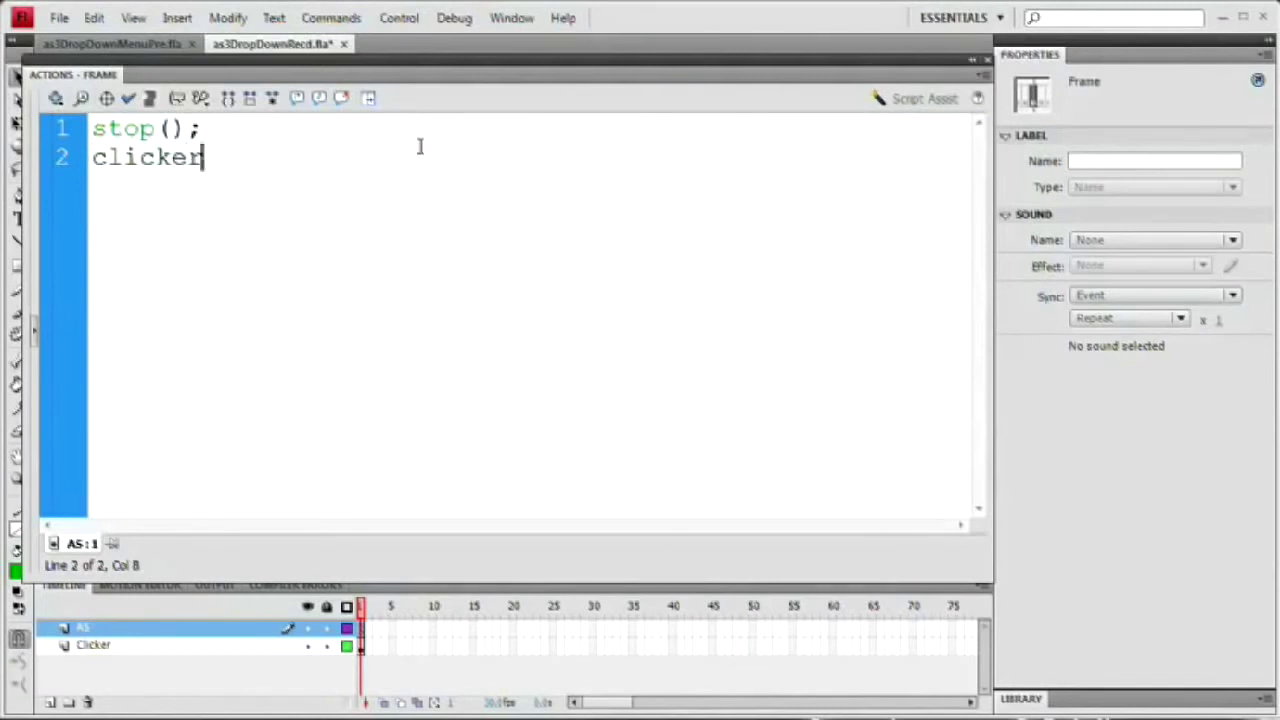
text(_mc.v)
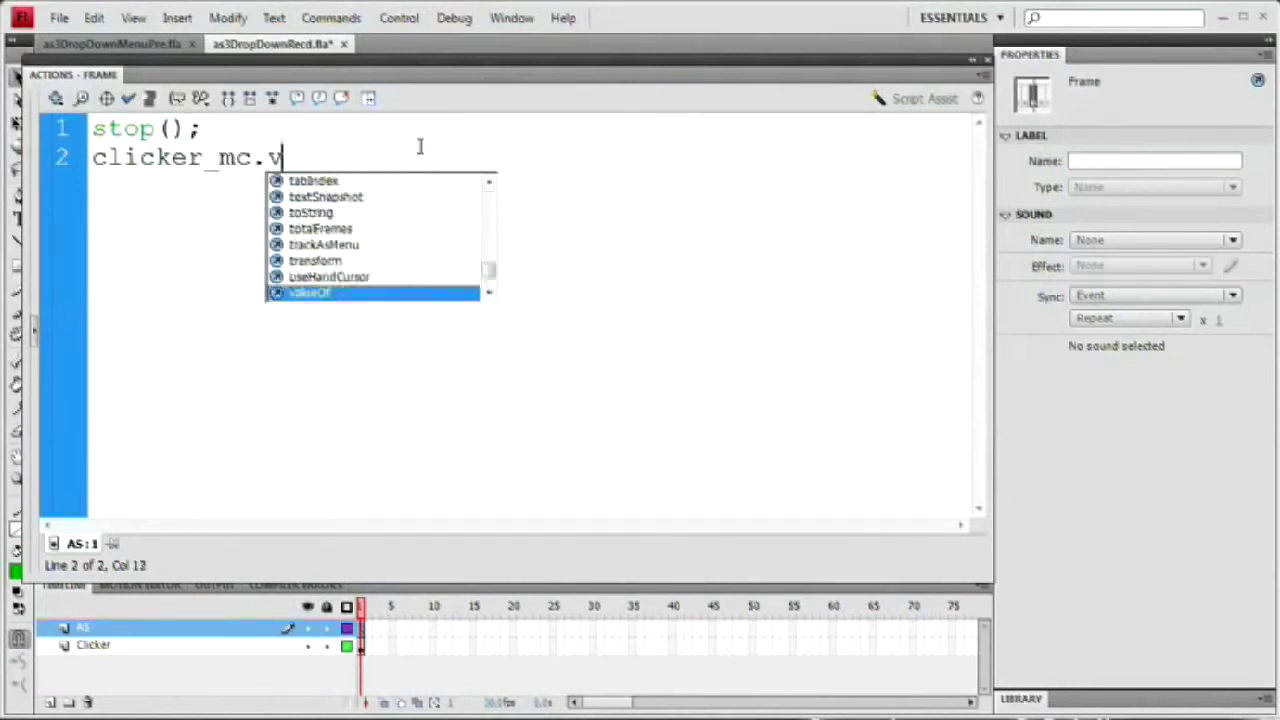
text(isible = false)
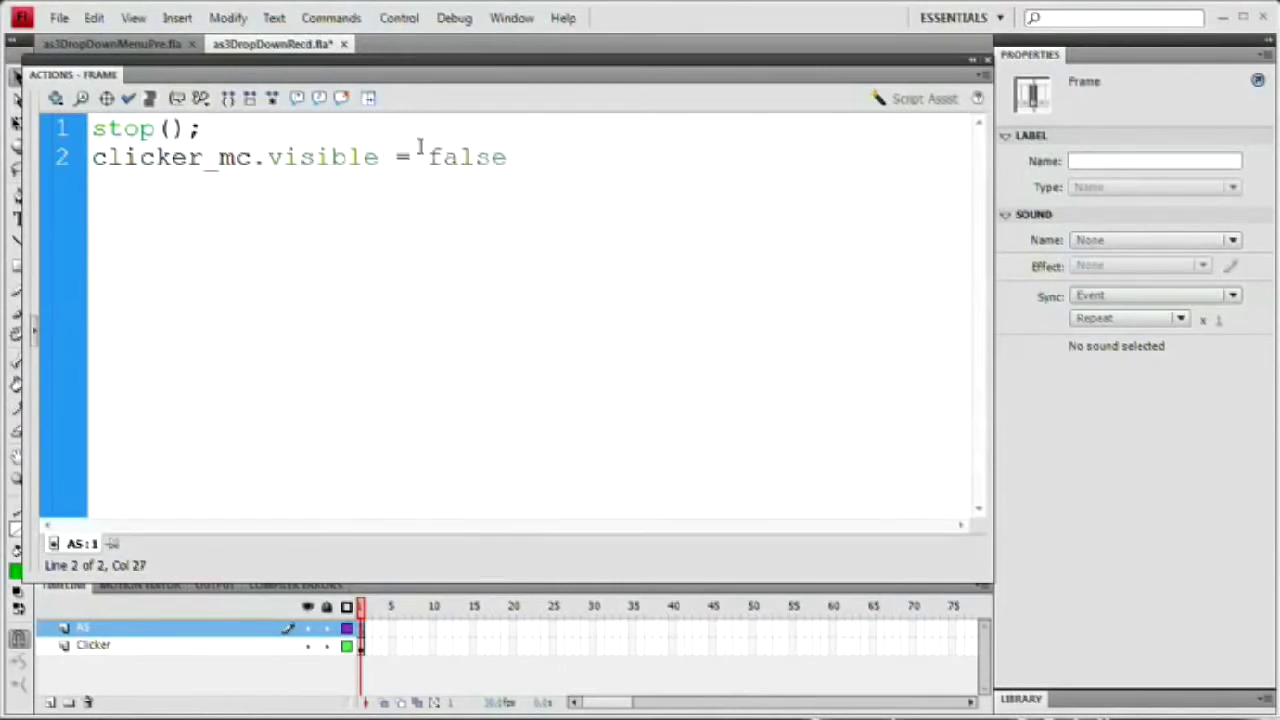
text(;)
key(F9)
Step: Test the movie to check the visibility of the green strip, and close the preview
key(ctrl+Return)
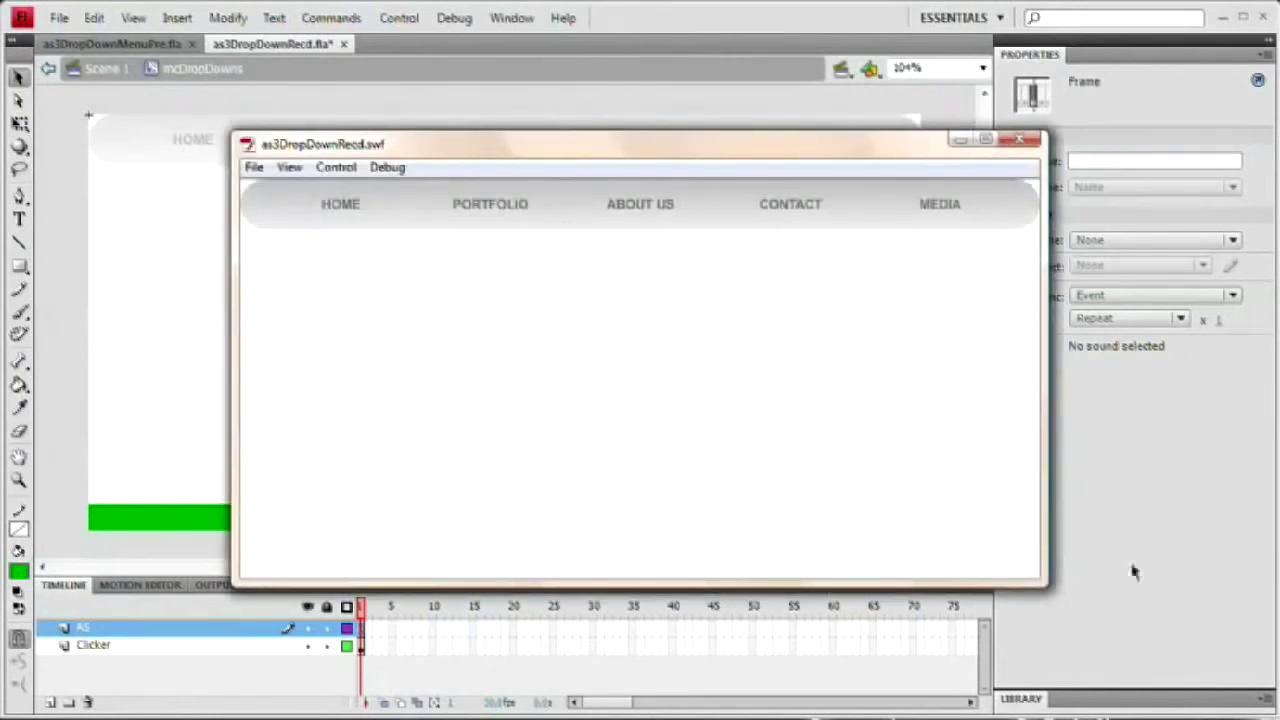
click(1020, 139)
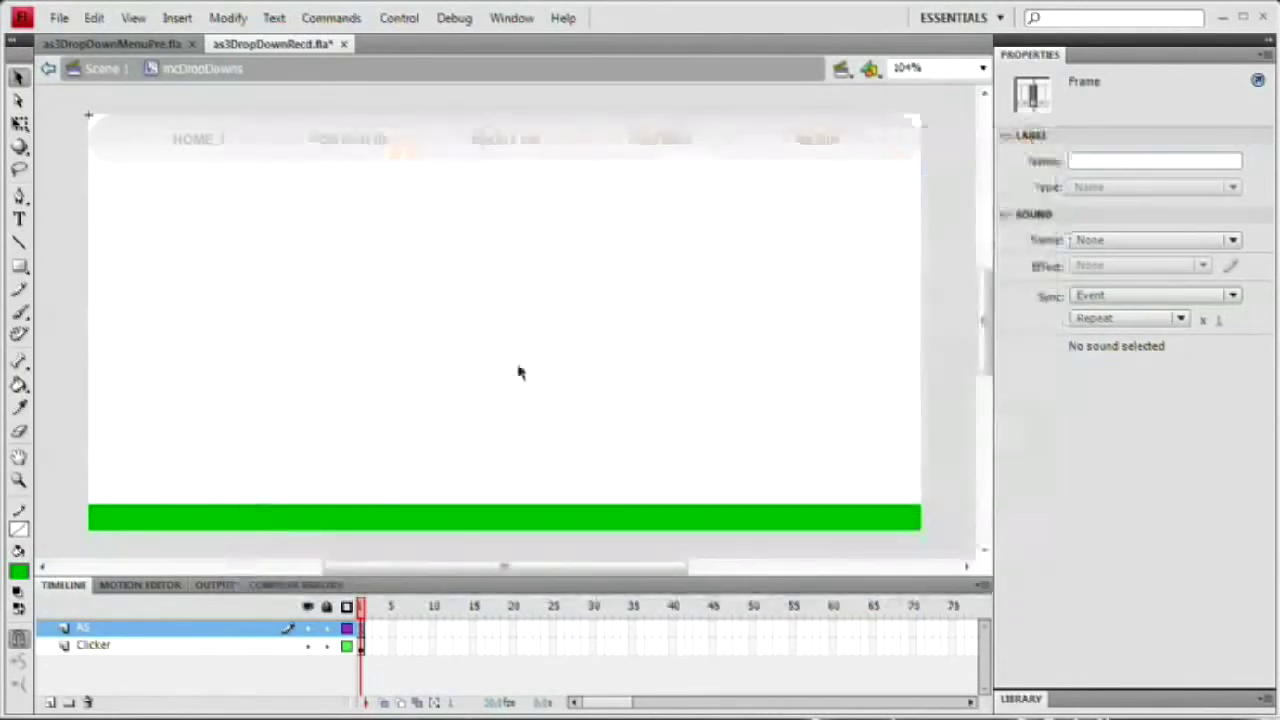
click(477, 424)
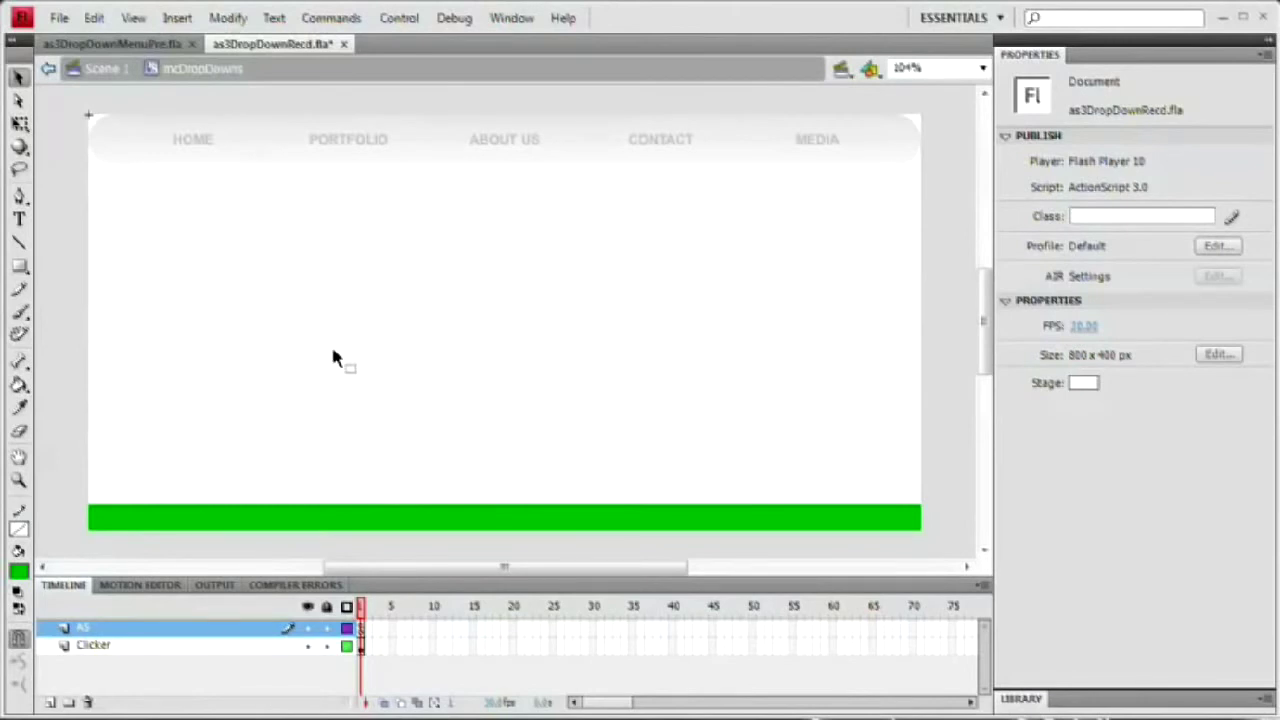
Step: Test the finished menu in as3DropDownMenuPre.fla, and return to as3DropDownRecd.fla
click(112, 44)
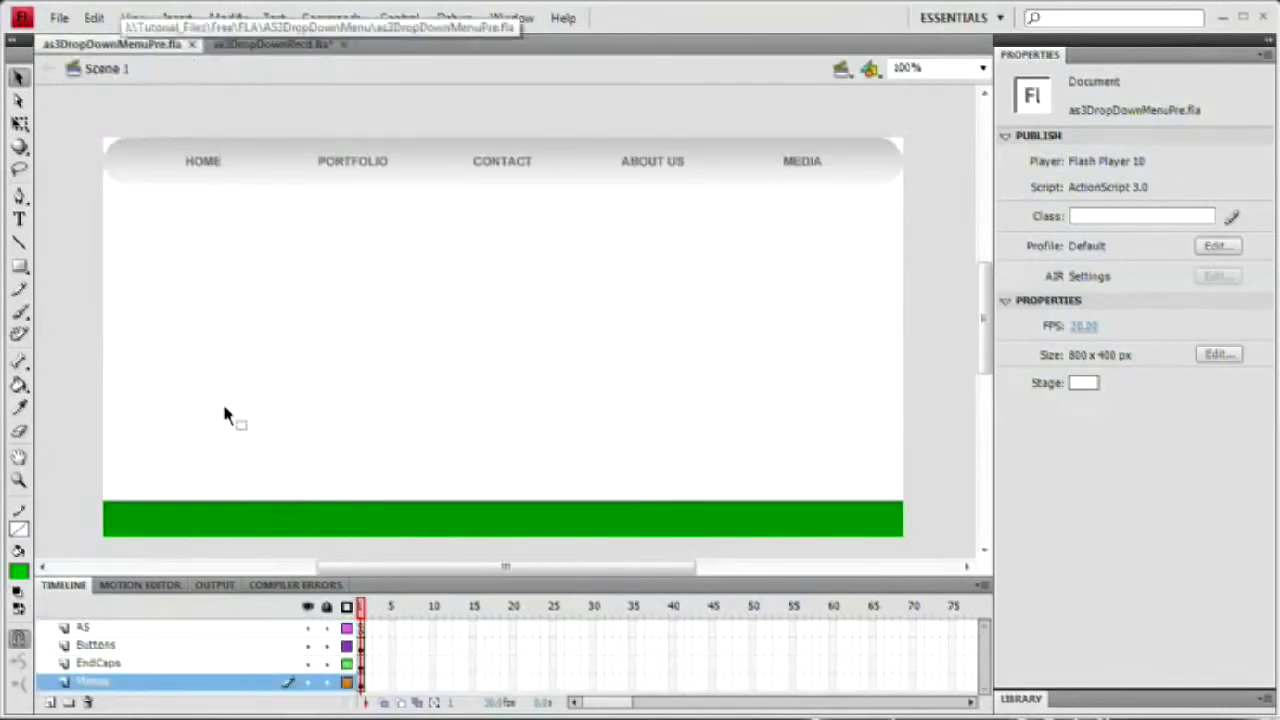
key(ctrl+Return)
mouse_move(365, 152)
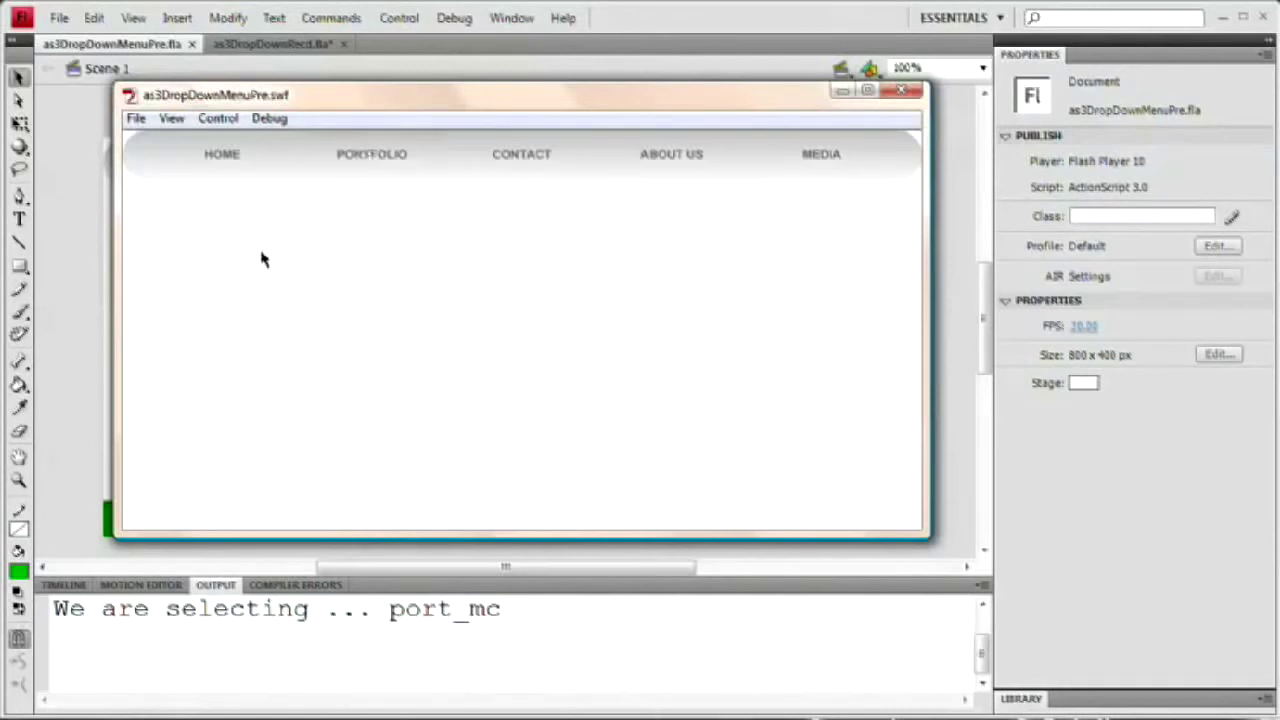
click(901, 91)
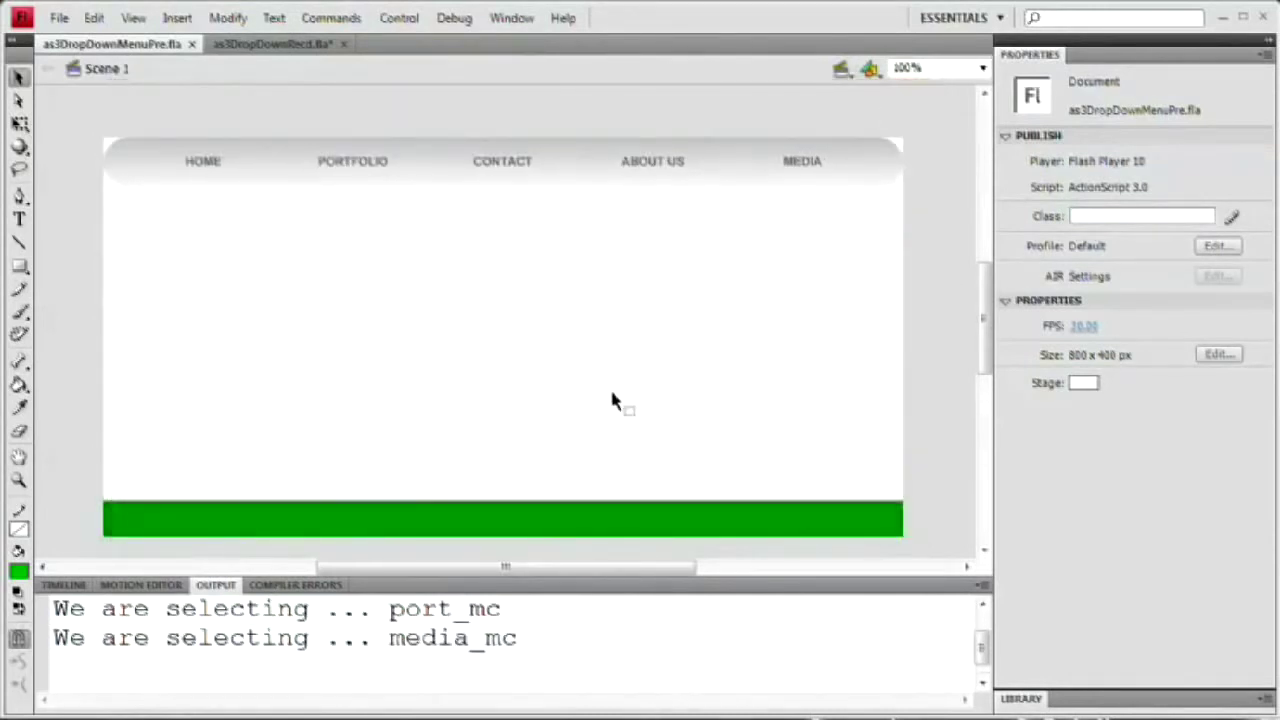
click(63, 584)
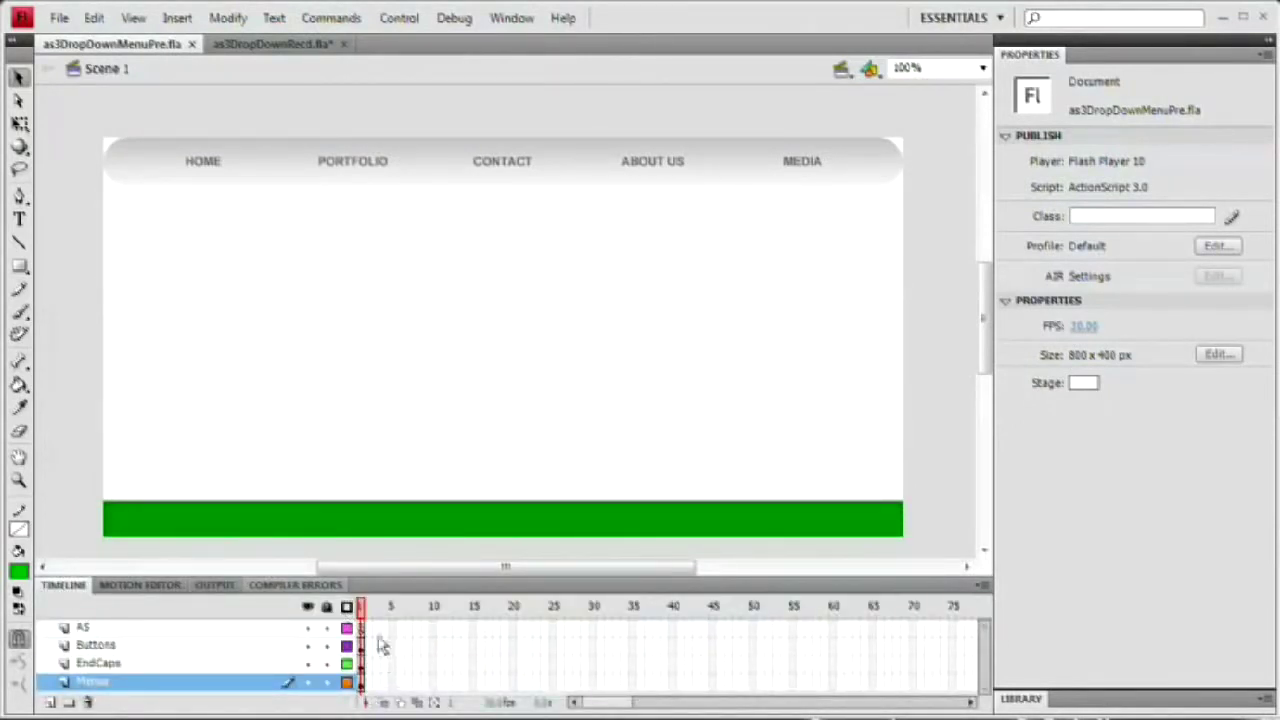
click(255, 45)
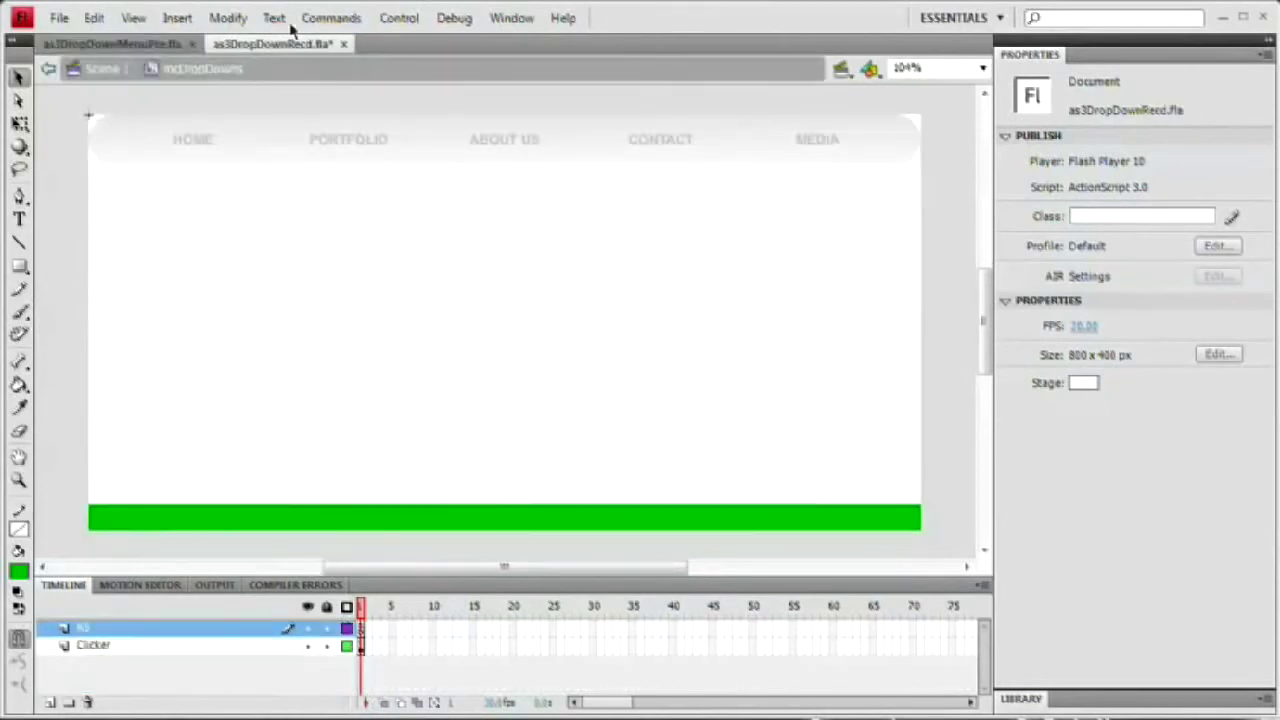
Step: Add a new layer named portfolioMenu between the AS and Clicker layers
click(92, 648)
click(52, 703)
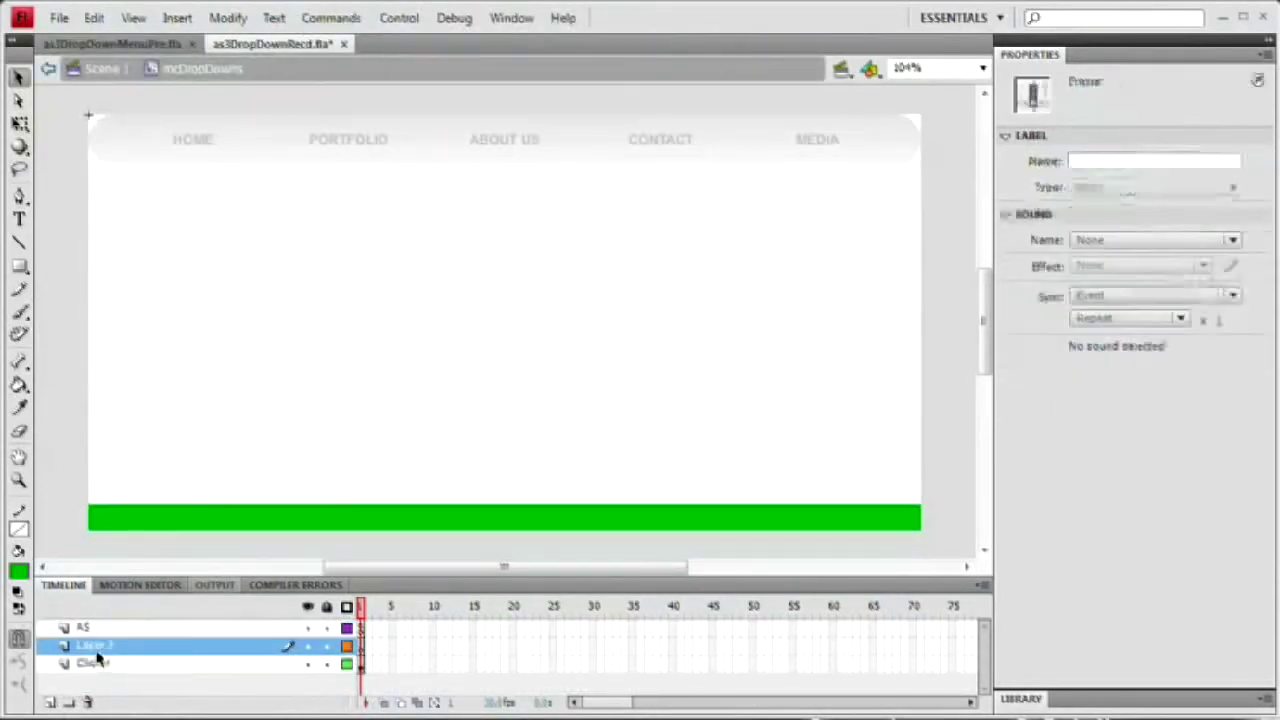
double_click(95, 647)
text(buttons)
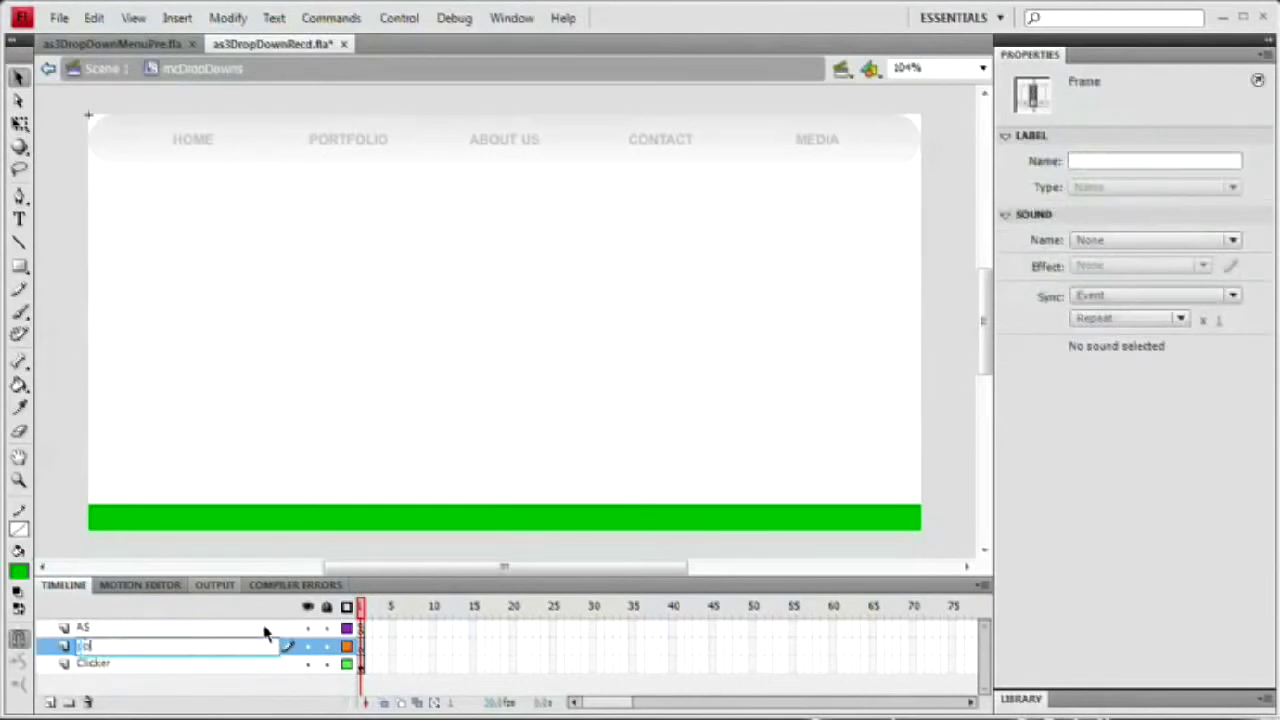
text(oLinks)
key(Return)
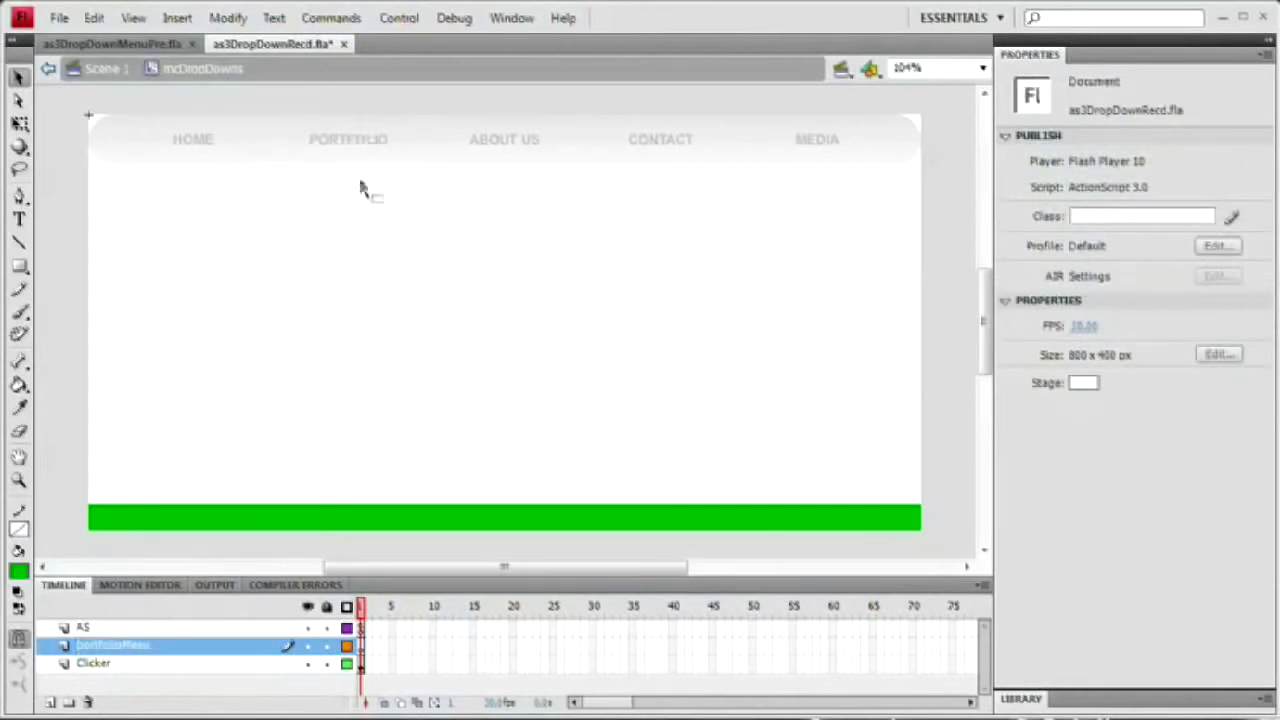
Step: Draw a green rectangle without a stroke, about 555 by 161 px, on the portfolioMenu layer below the navigation bar
click(19, 267)
drag(272, 277, 849, 443)
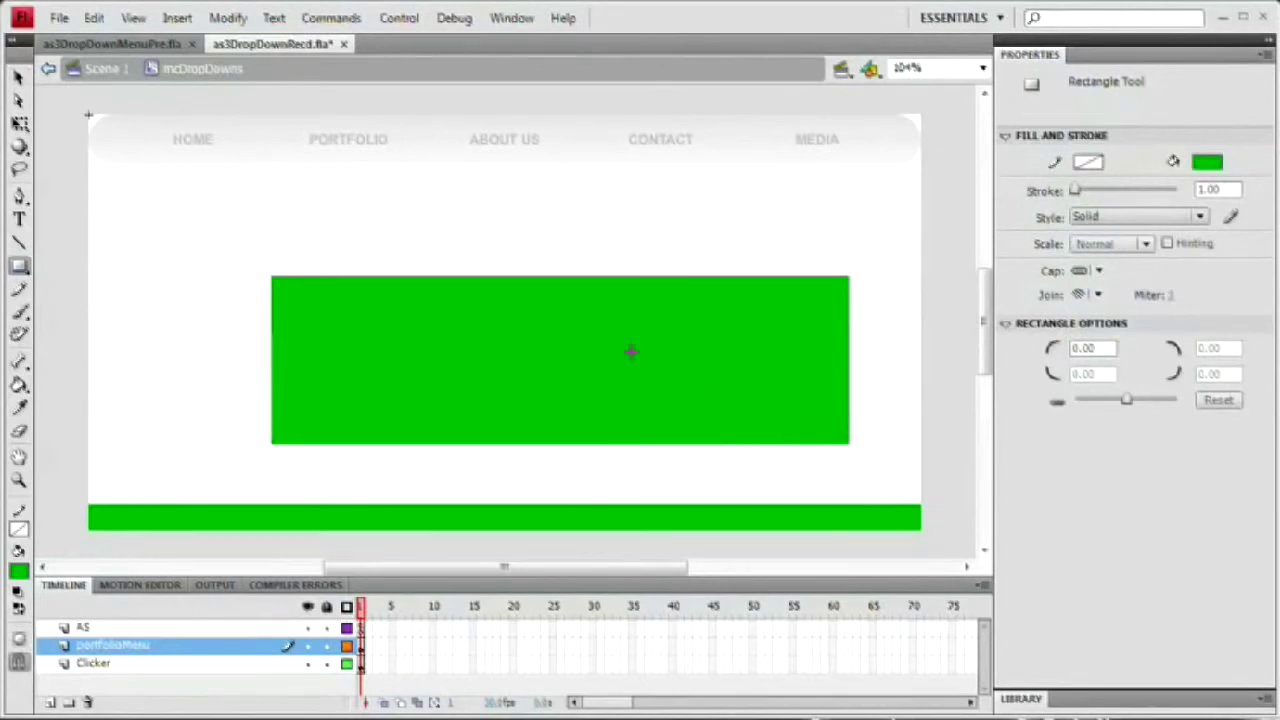
key(v)
click(631, 351)
drag(631, 351, 566, 314)
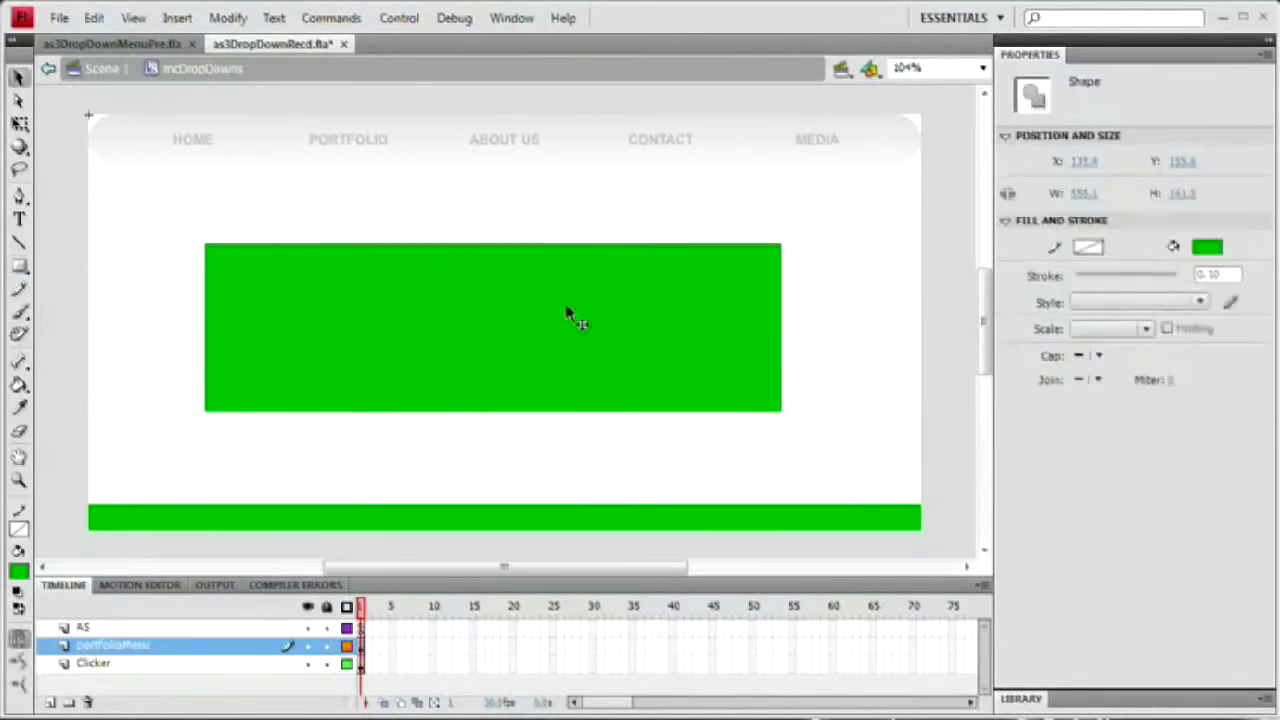
Step: Resize the new rectangle to 200 by 20 and move it below PORTFOLIO, at about X 181, Y 95
click(1087, 196)
text(200)
key(Return)
key(Tab)
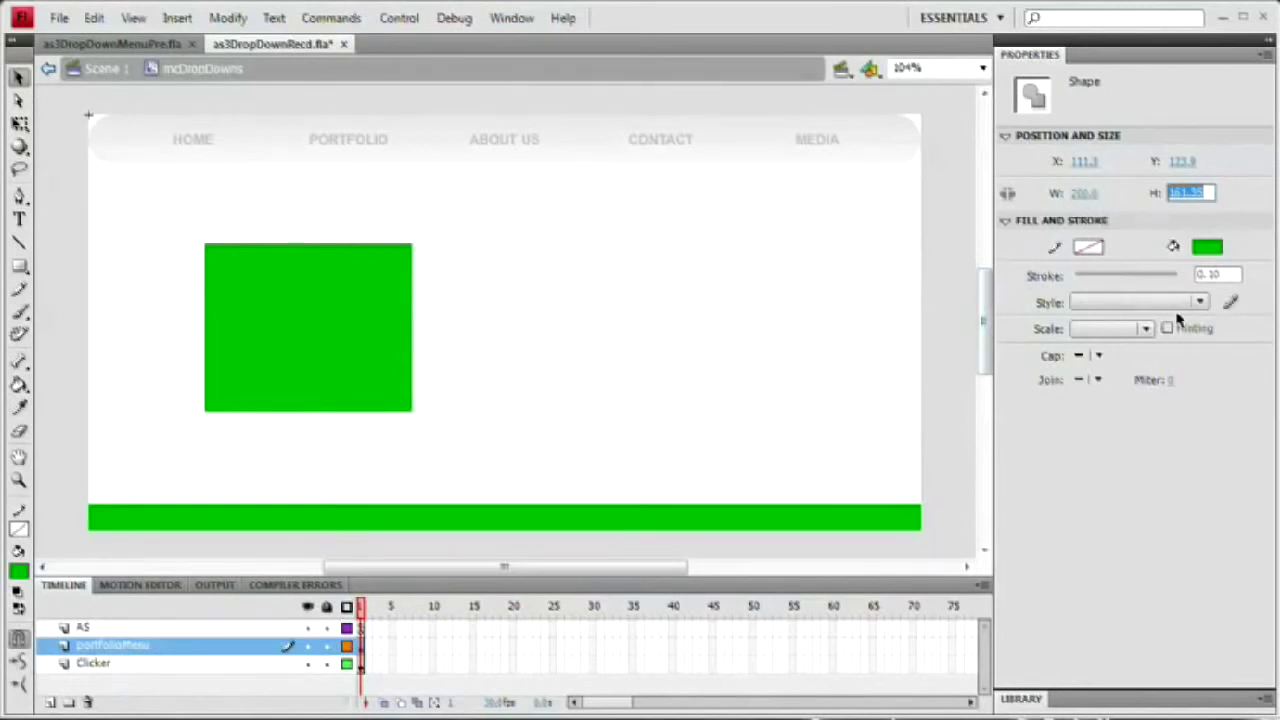
text(20)
key(Return)
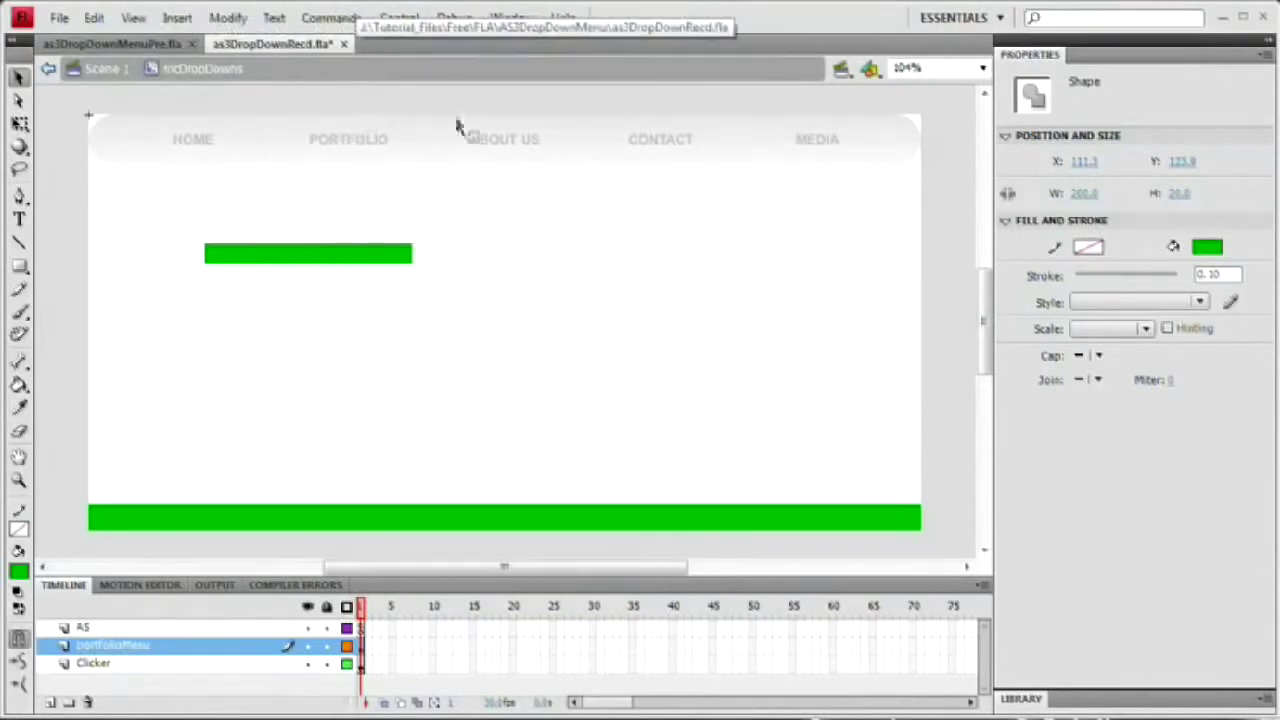
drag(325, 256, 397, 228)
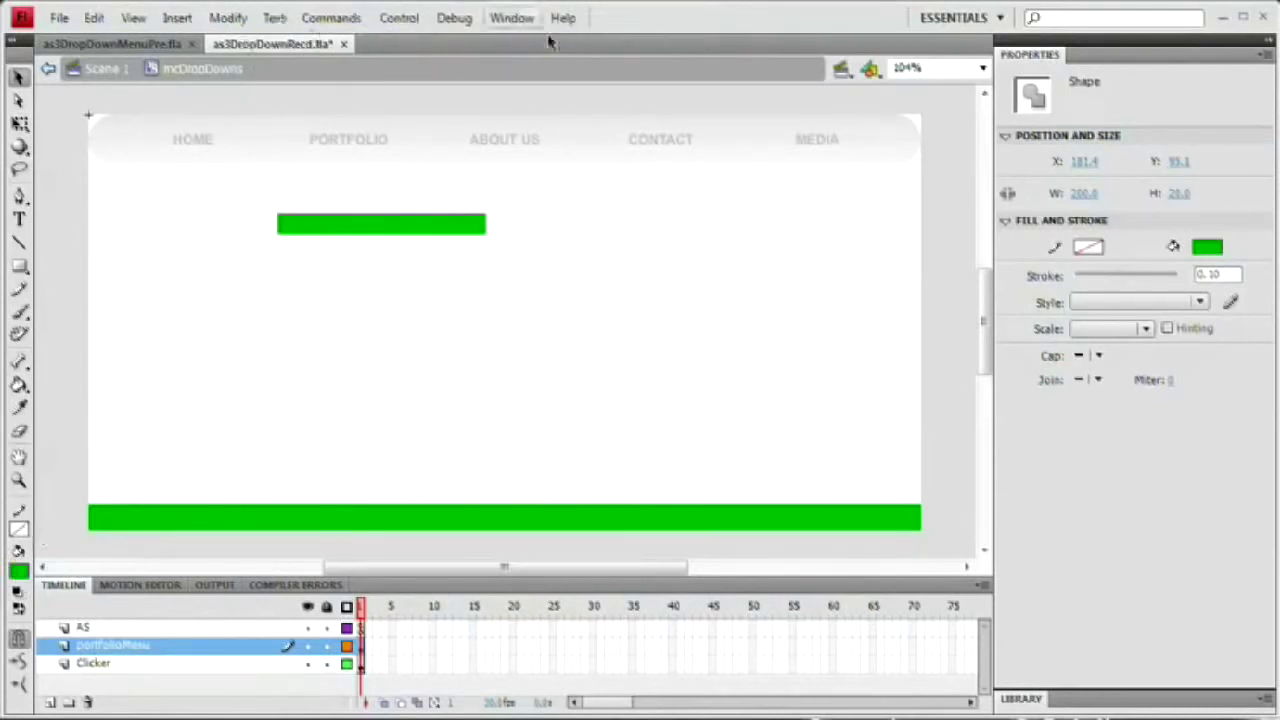
Step: Set the fill color of the selected rectangle below PORTFOLIO to #F2F2F2
click(511, 18)
click(574, 418)
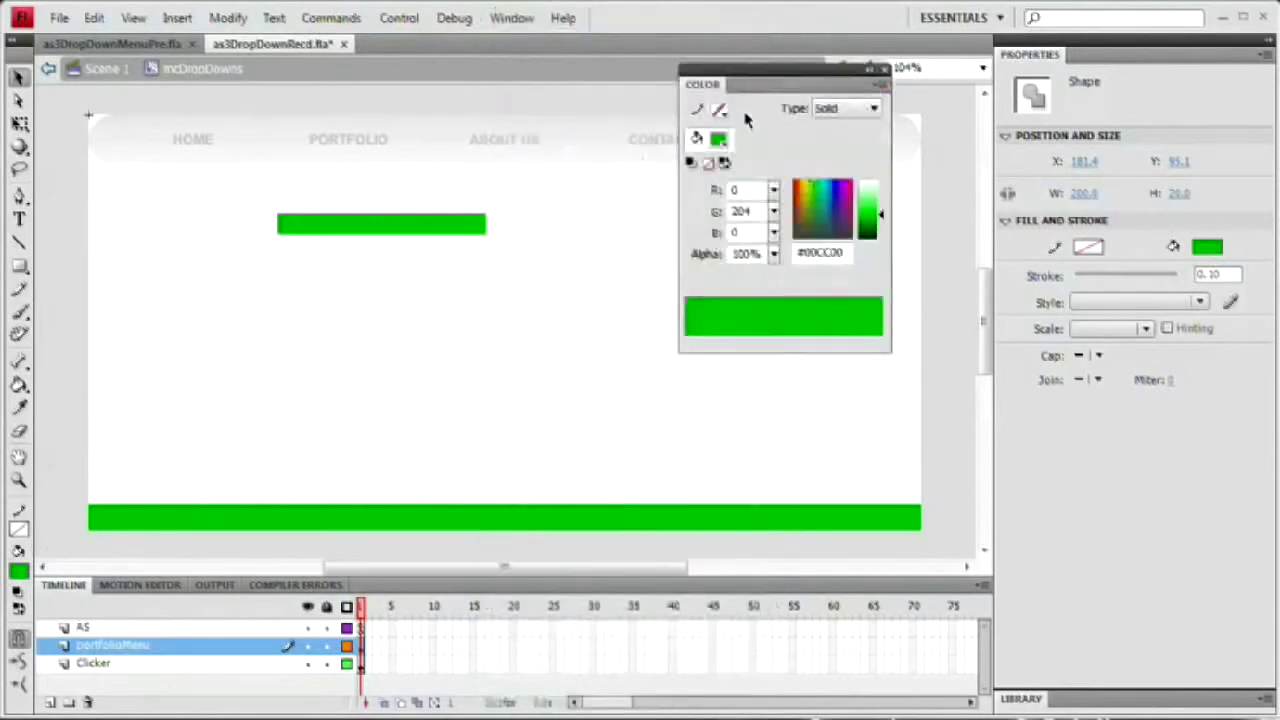
drag(752, 88, 705, 211)
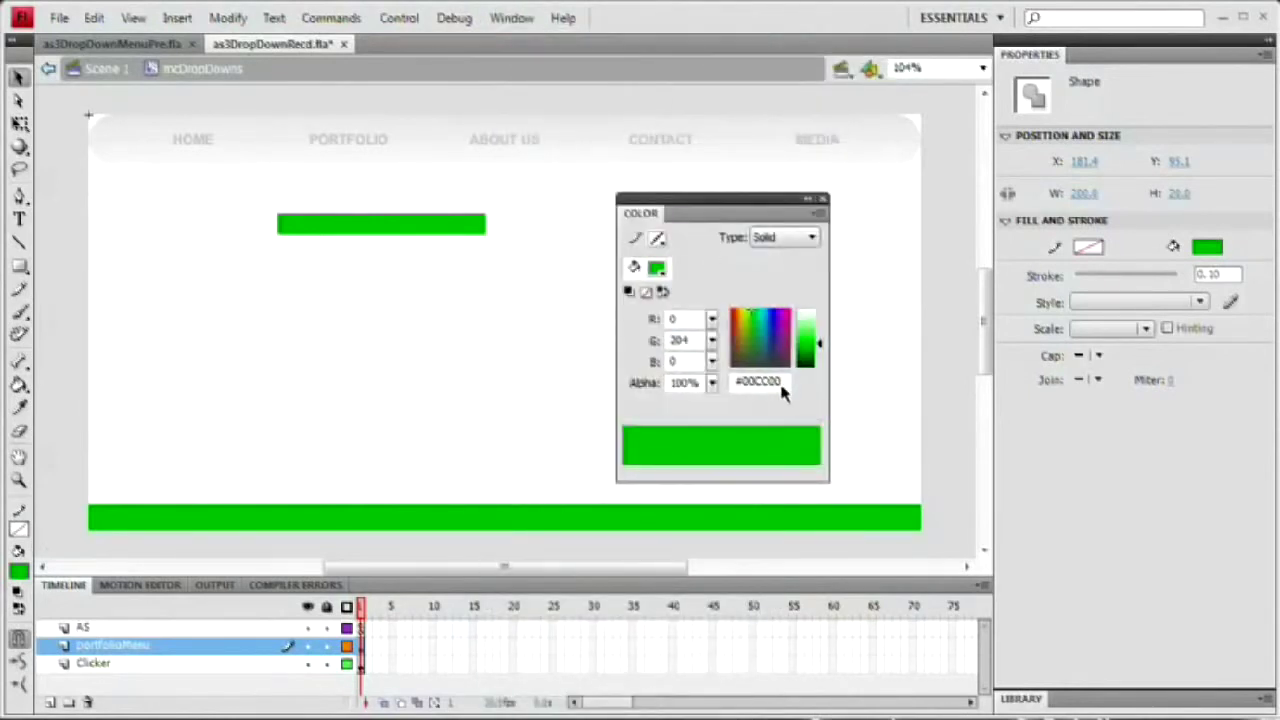
click(740, 381)
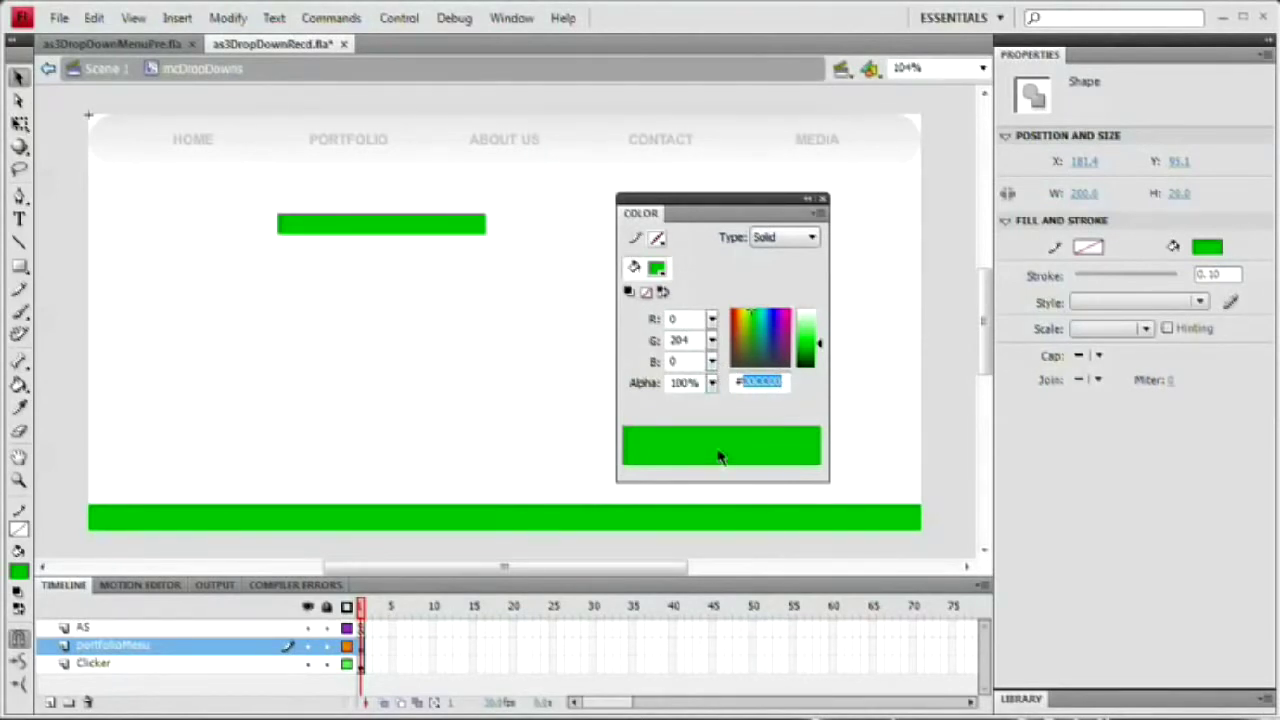
text(f2f2f2)
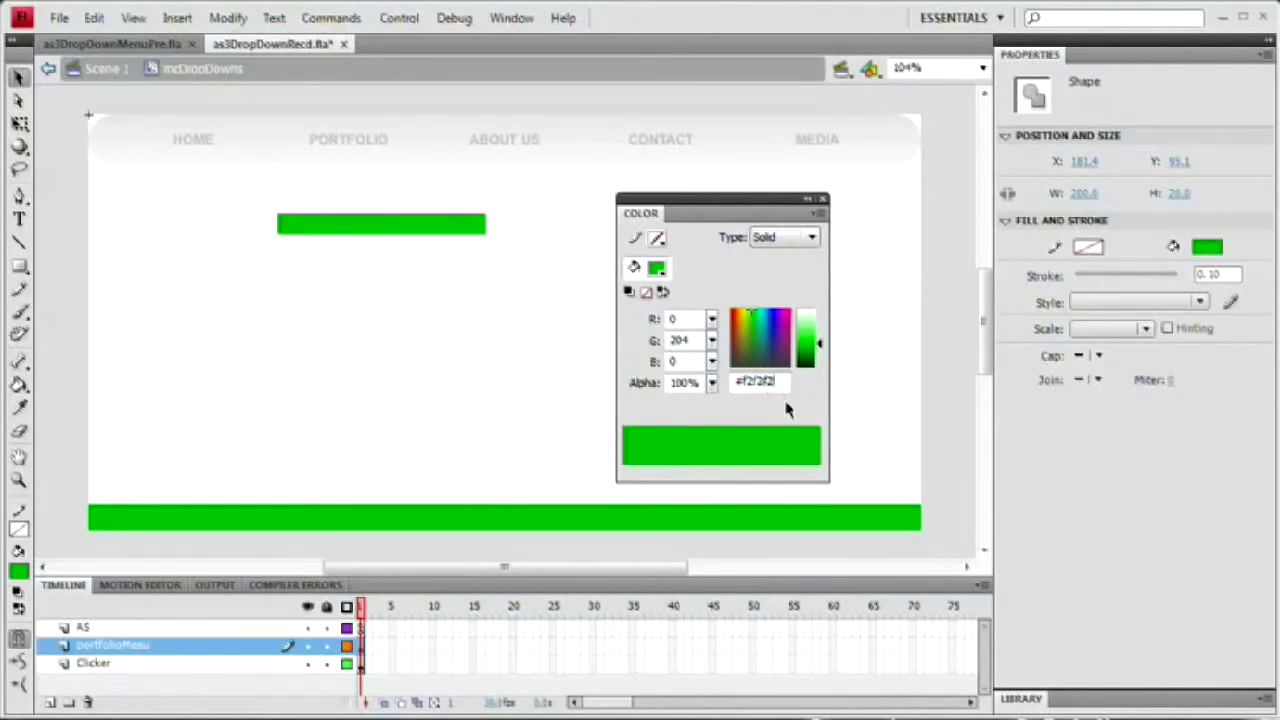
key(Return)
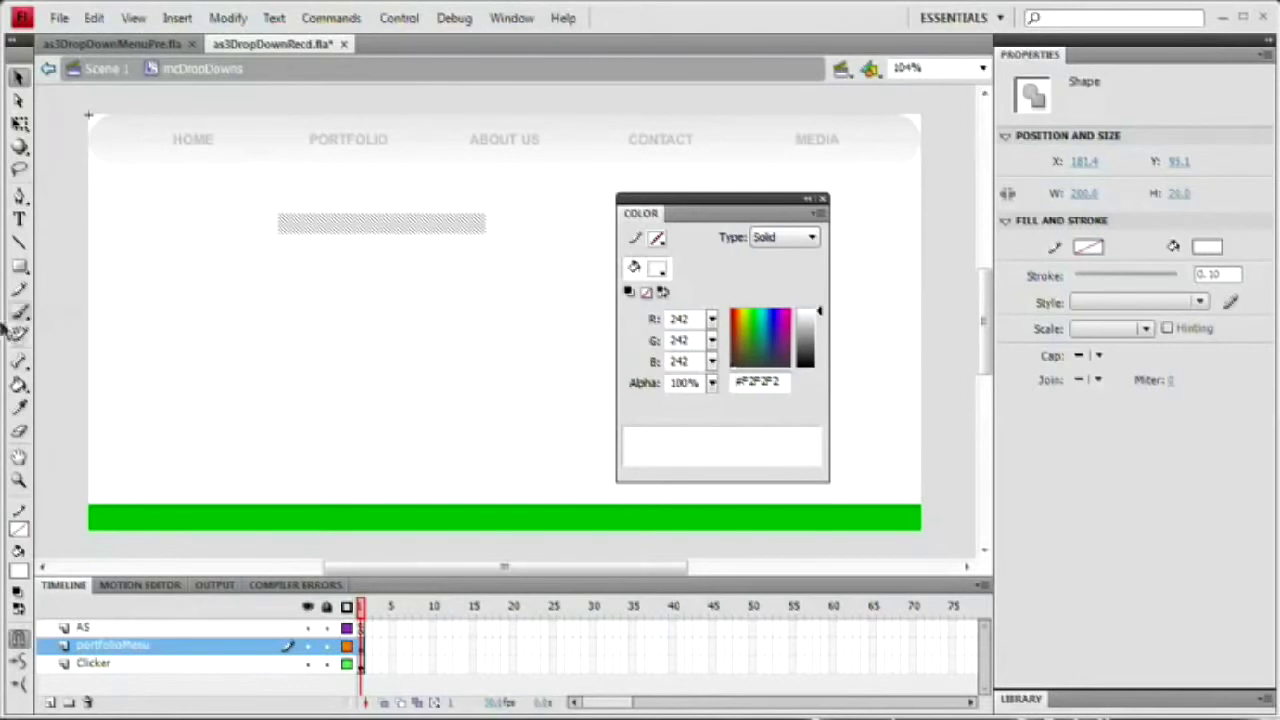
Step: Outline the rectangle below PORTFOLIO with a 1.00 solid gray #CCCCCC stroke using the Ink Bottle tool
drag(18, 390, 80, 412)
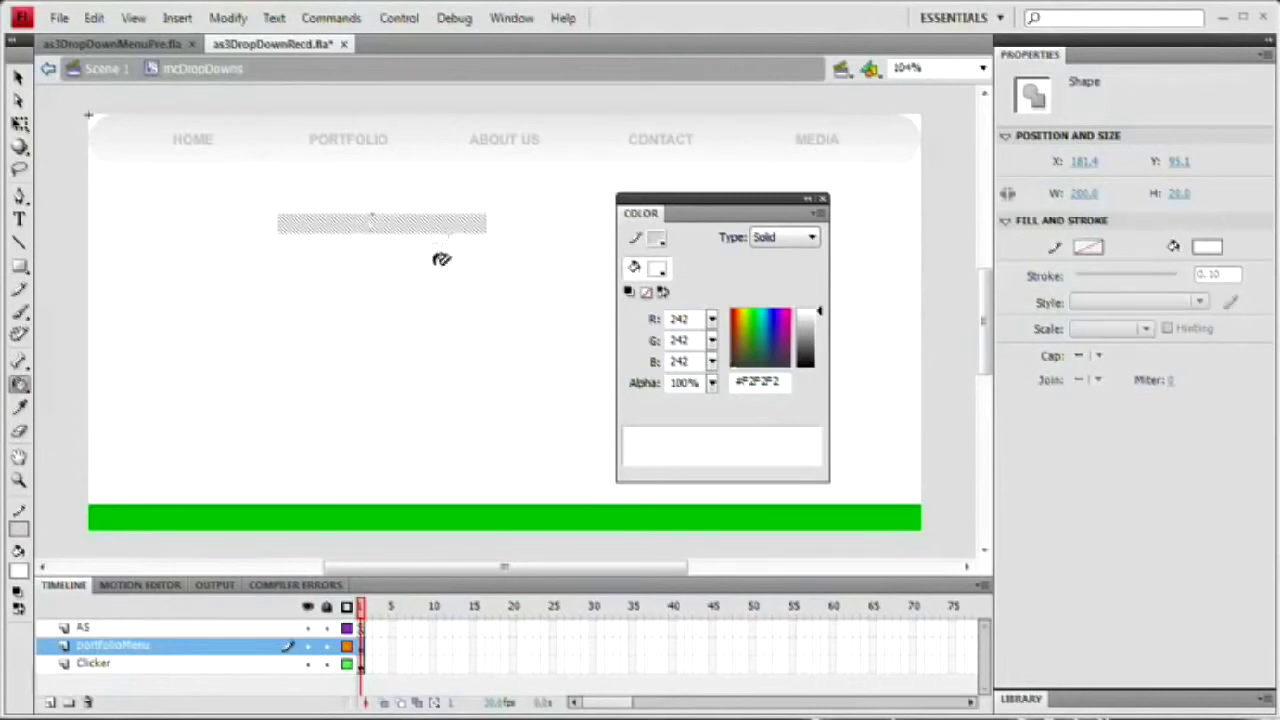
key(v)
click(372, 262)
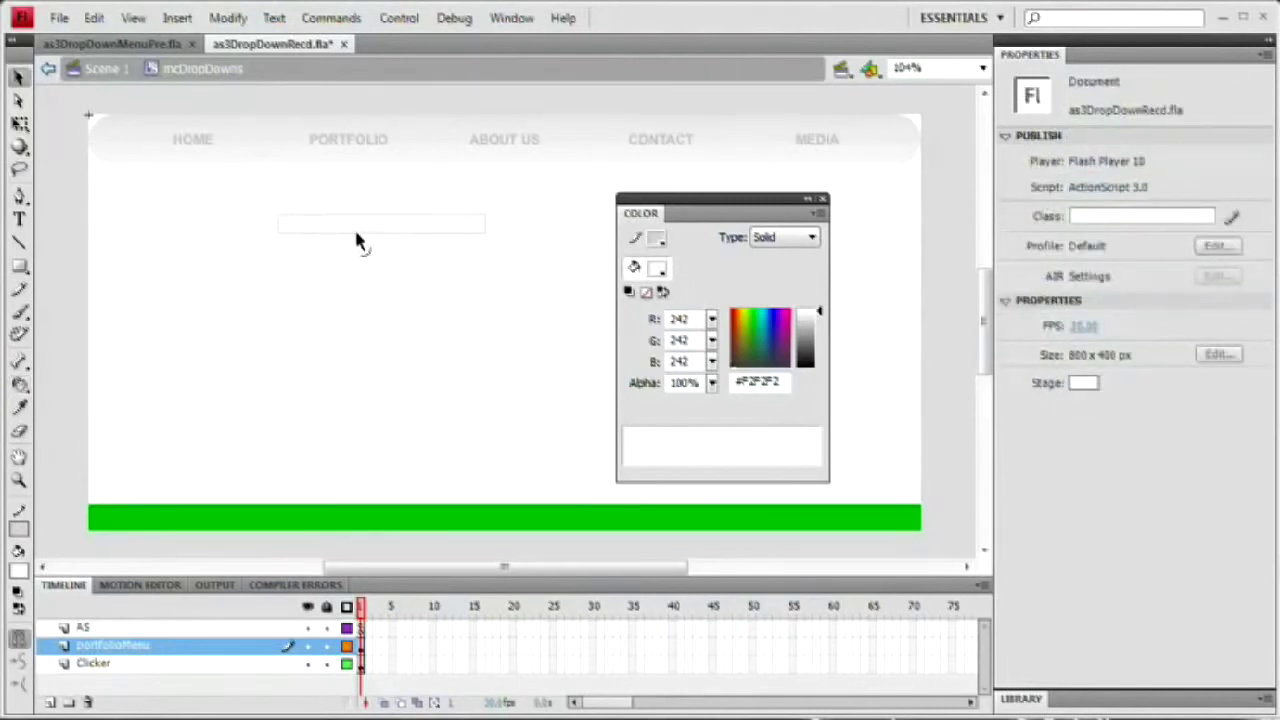
click(360, 242)
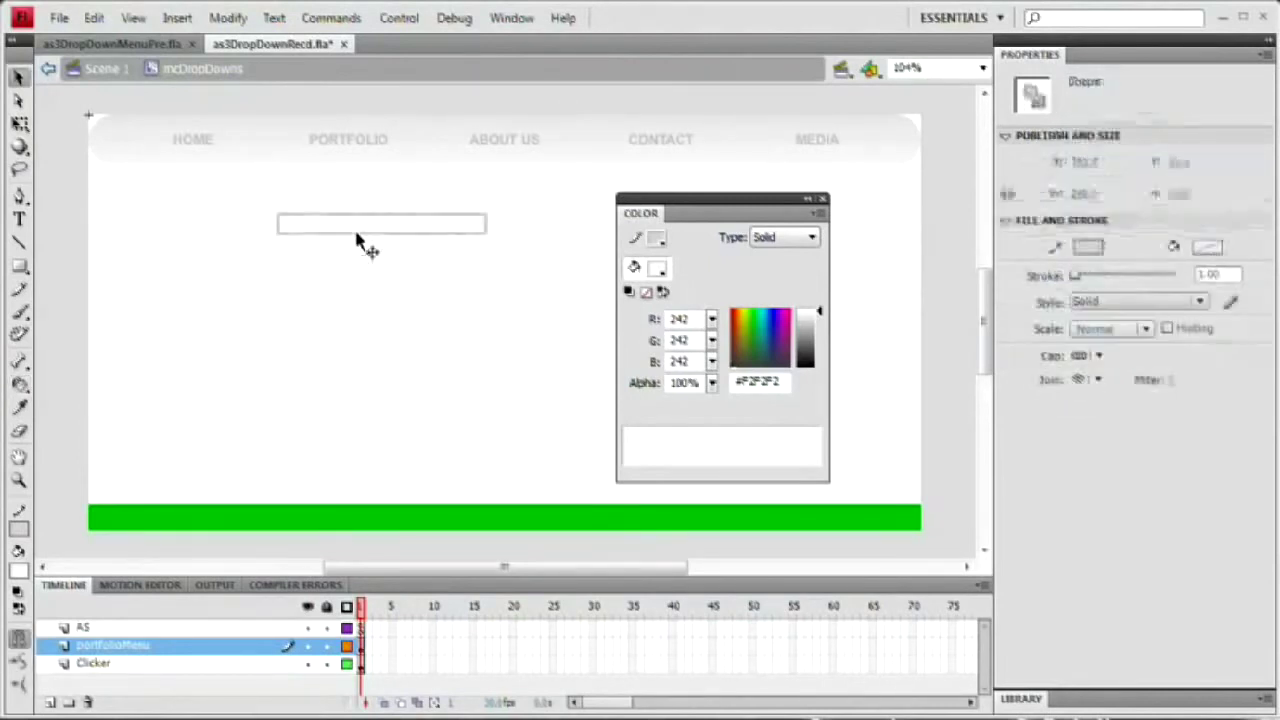
click(369, 277)
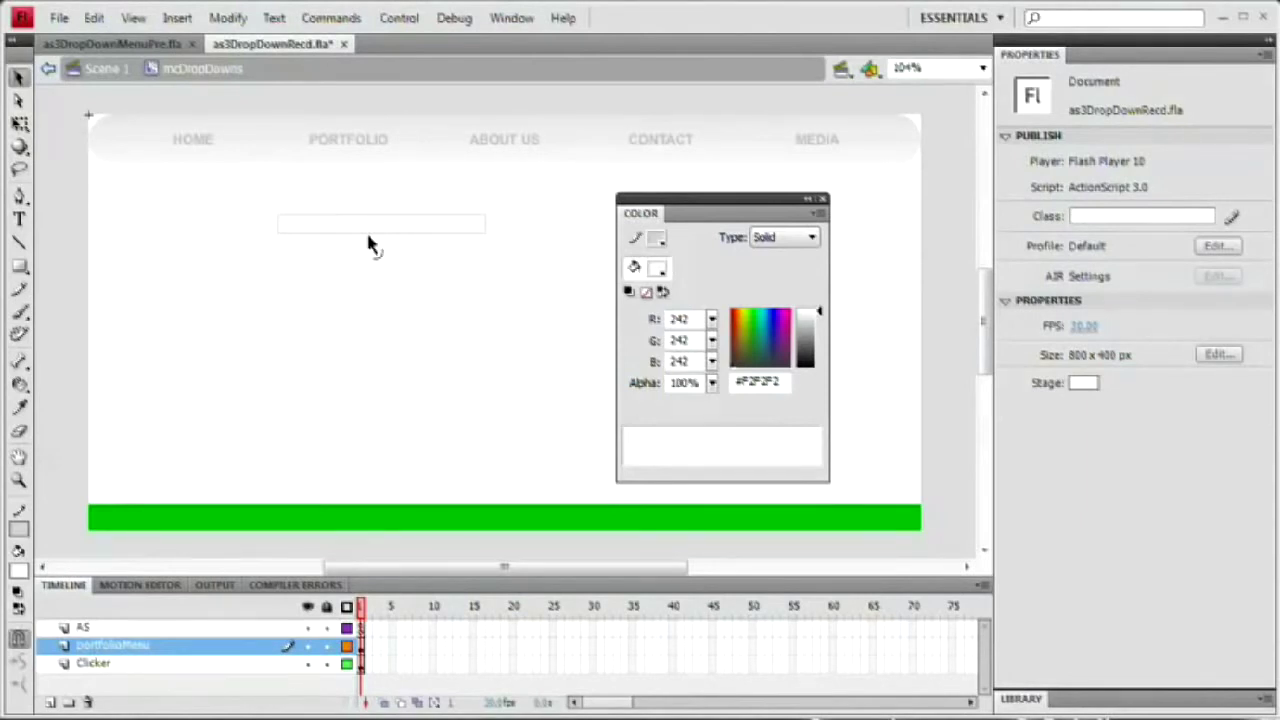
click(368, 238)
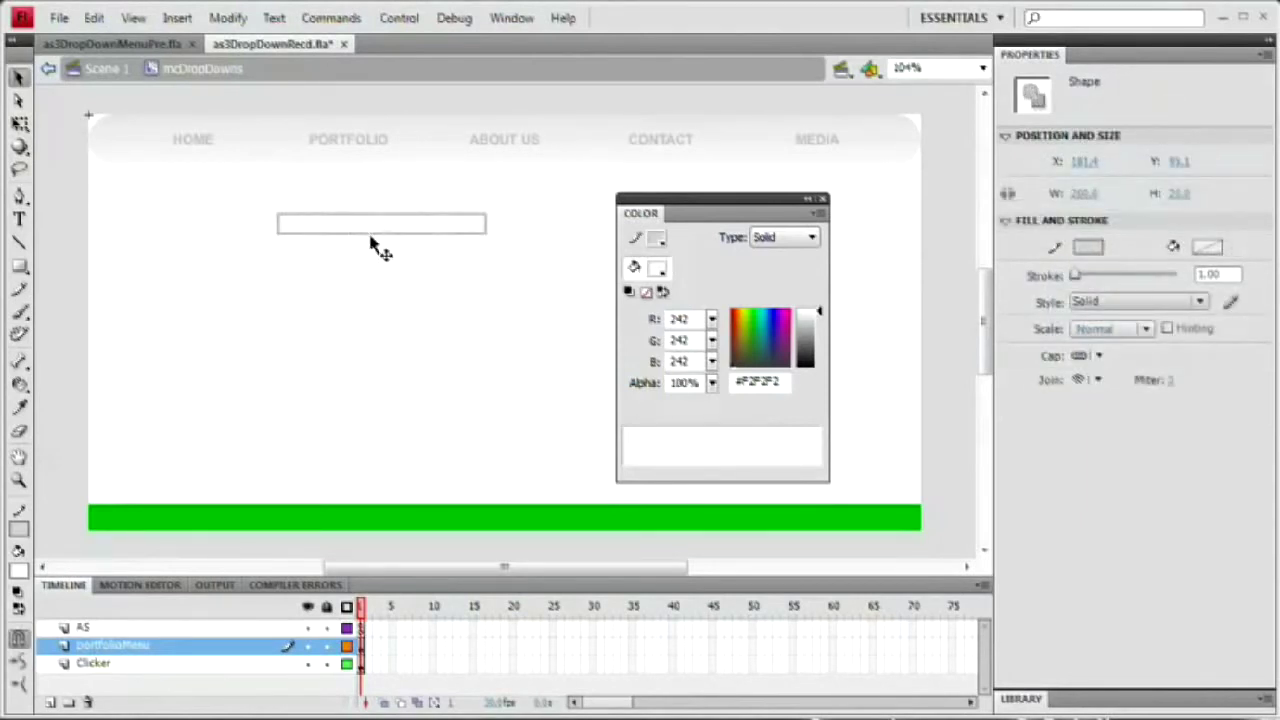
click(637, 240)
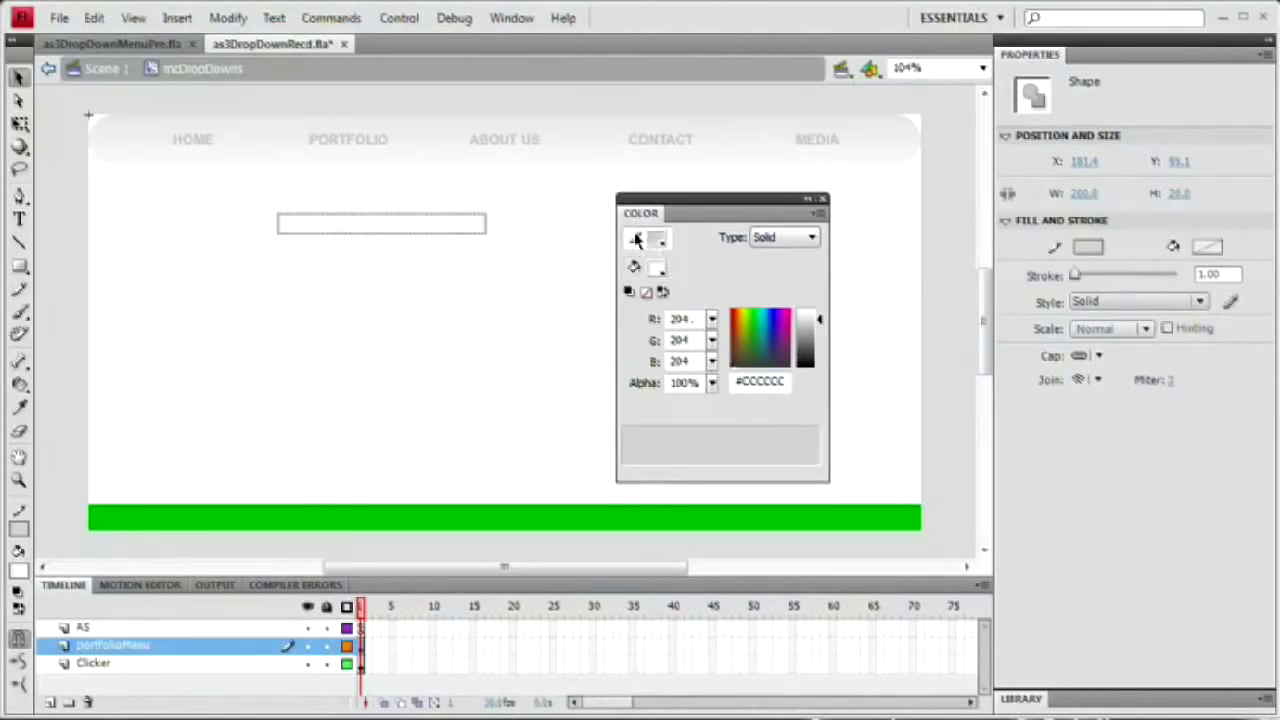
drag(741, 381, 799, 381)
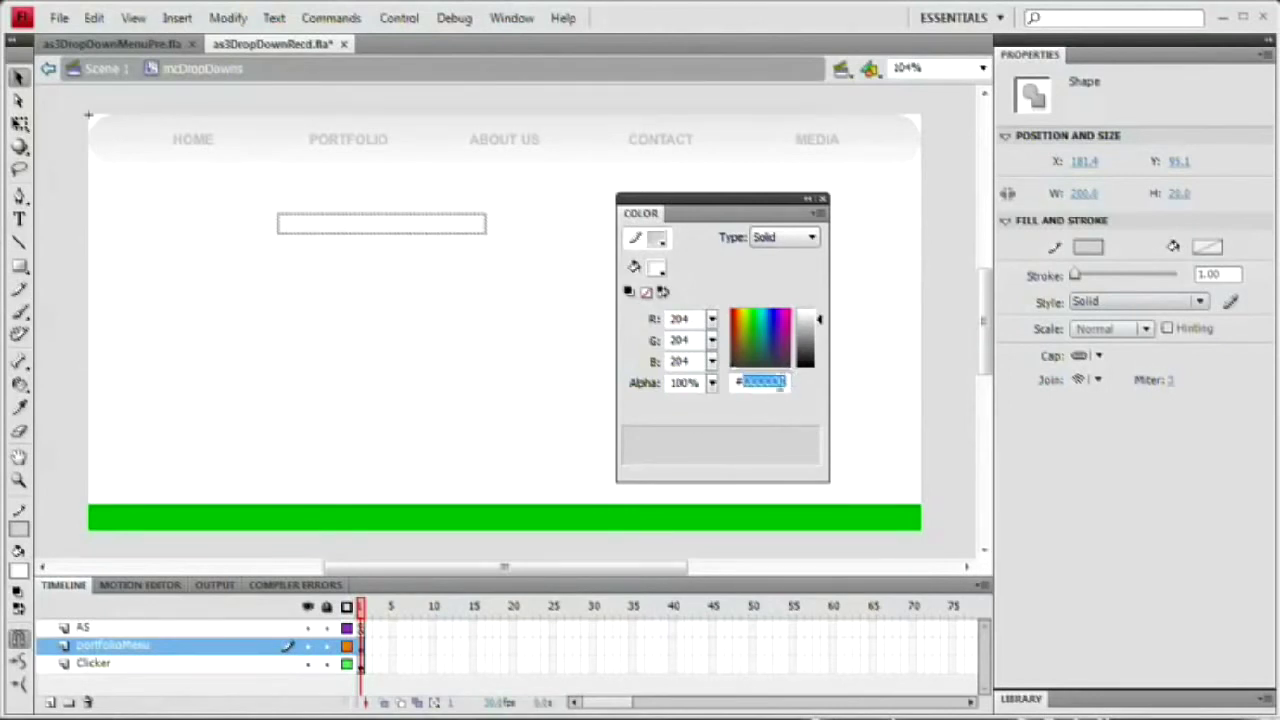
text(CC)
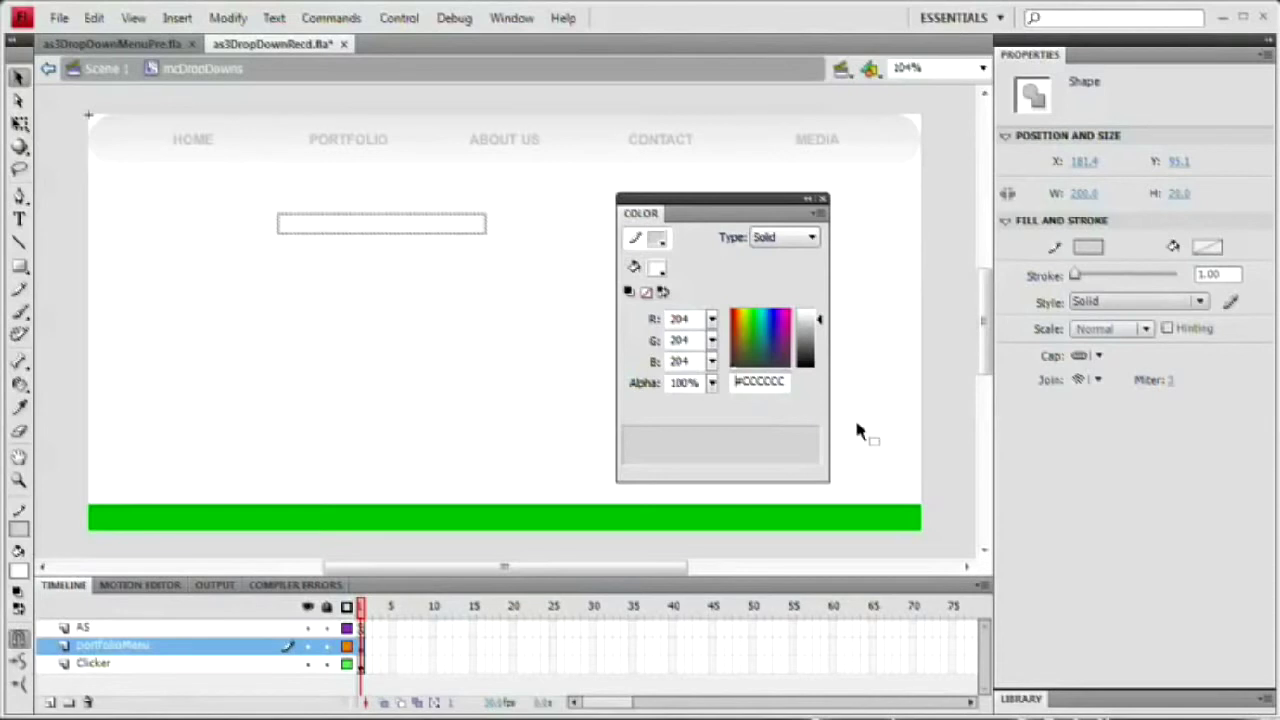
Step: Try light green #A8F0AE on the rectangle's outline, and return the stroke color to #CCCCCC
text(A8F0AE)
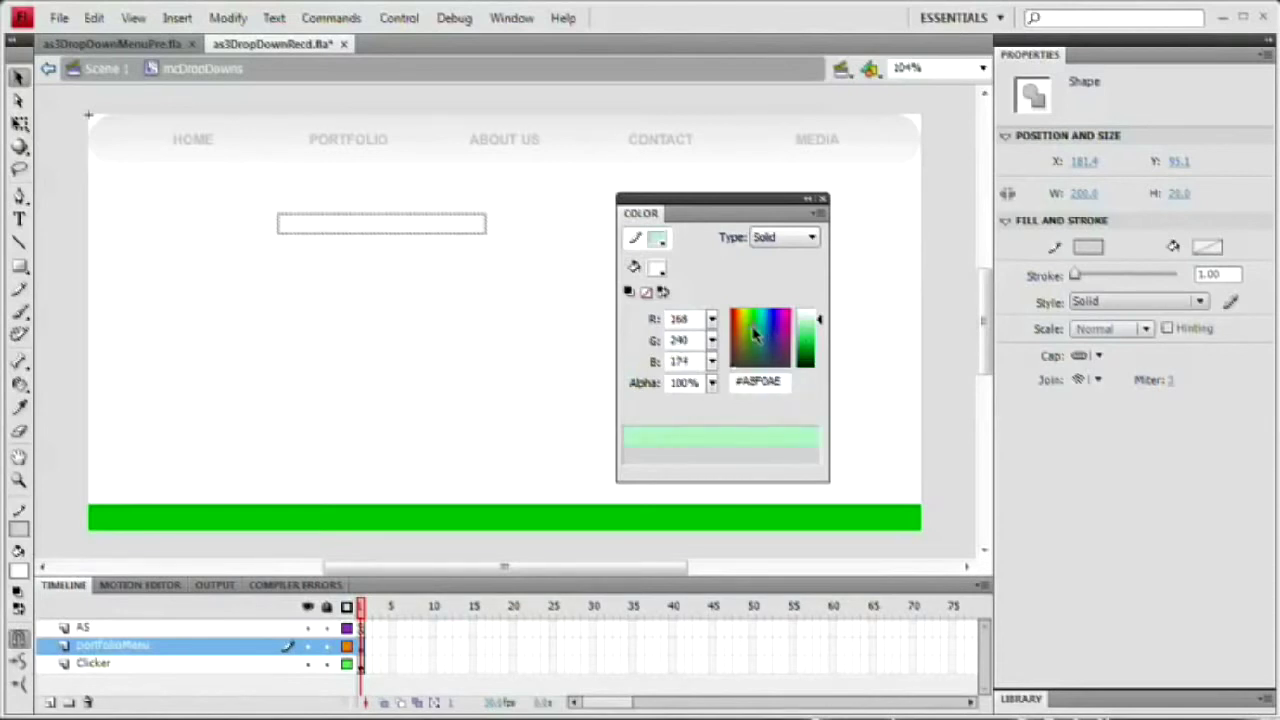
drag(776, 383, 741, 376)
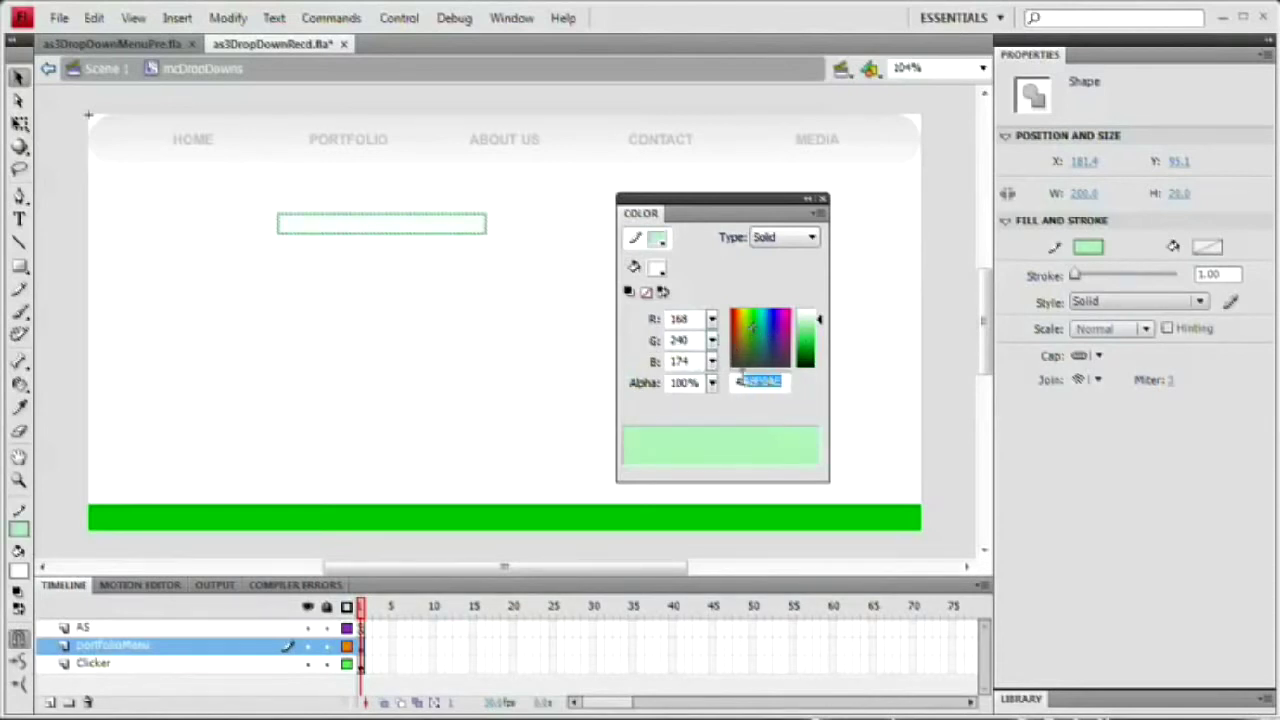
text(CCCCCC)
key(Return)
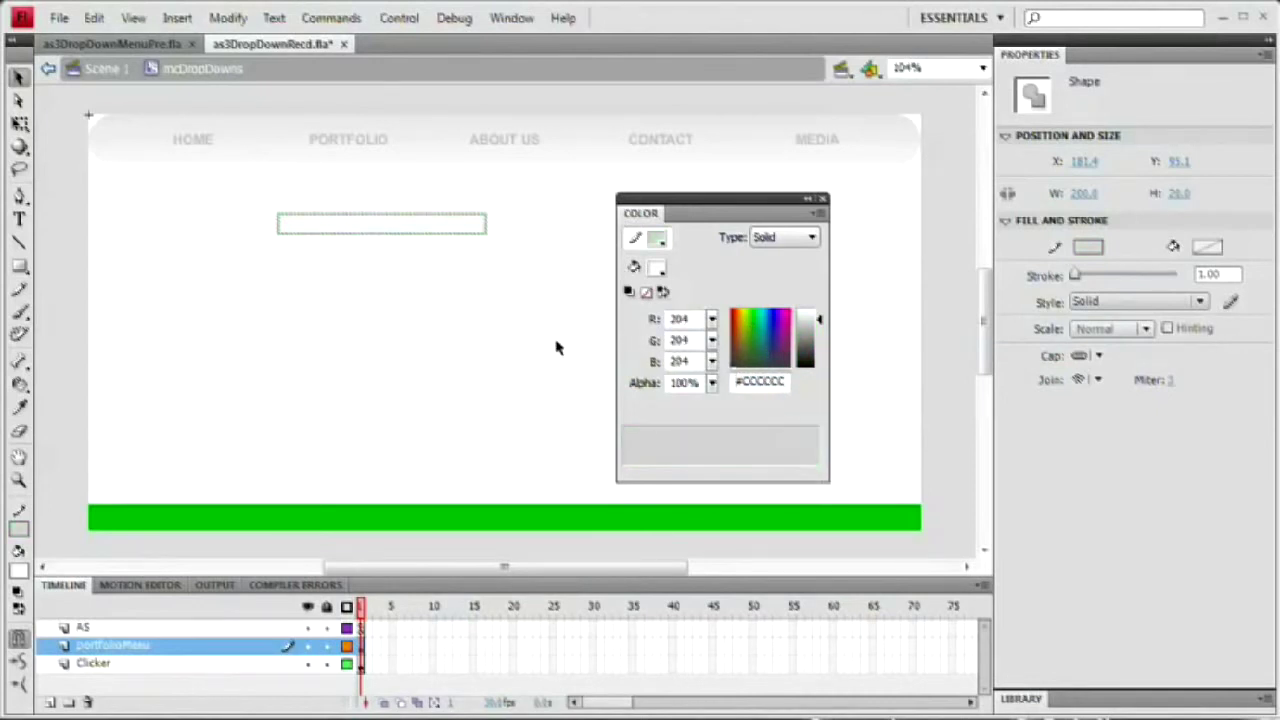
click(557, 345)
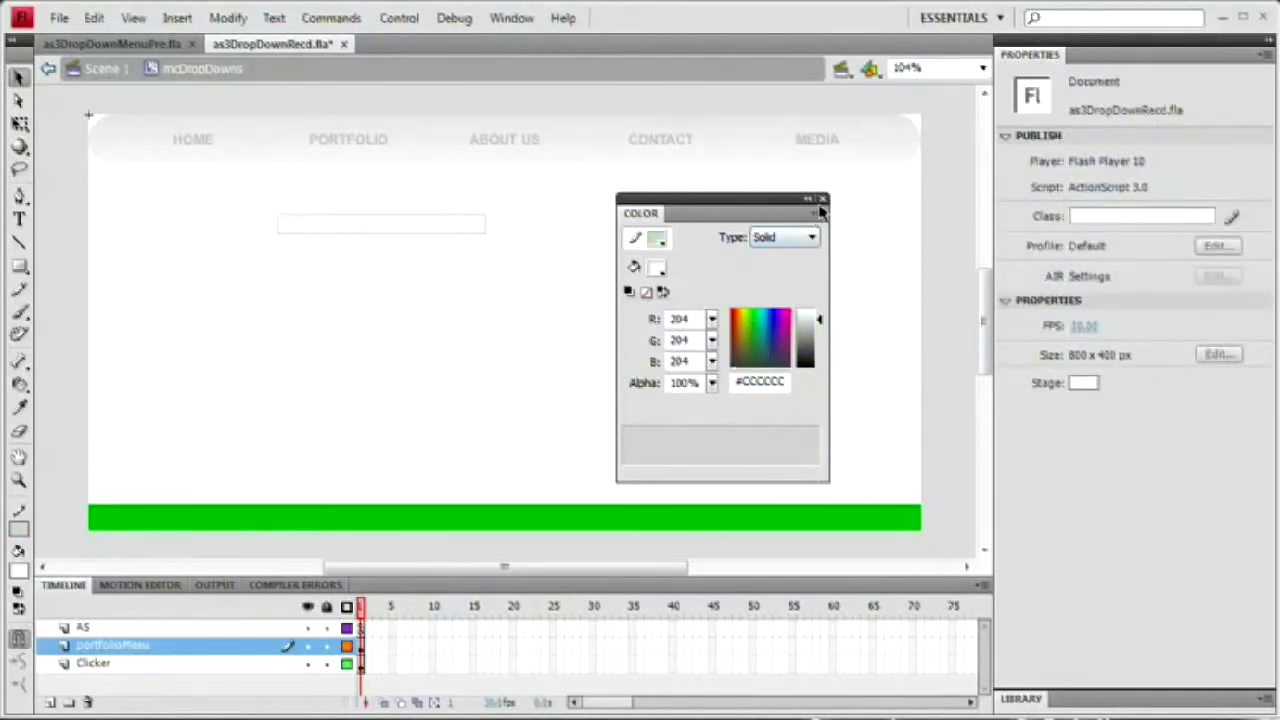
drag(787, 207, 1150, 360)
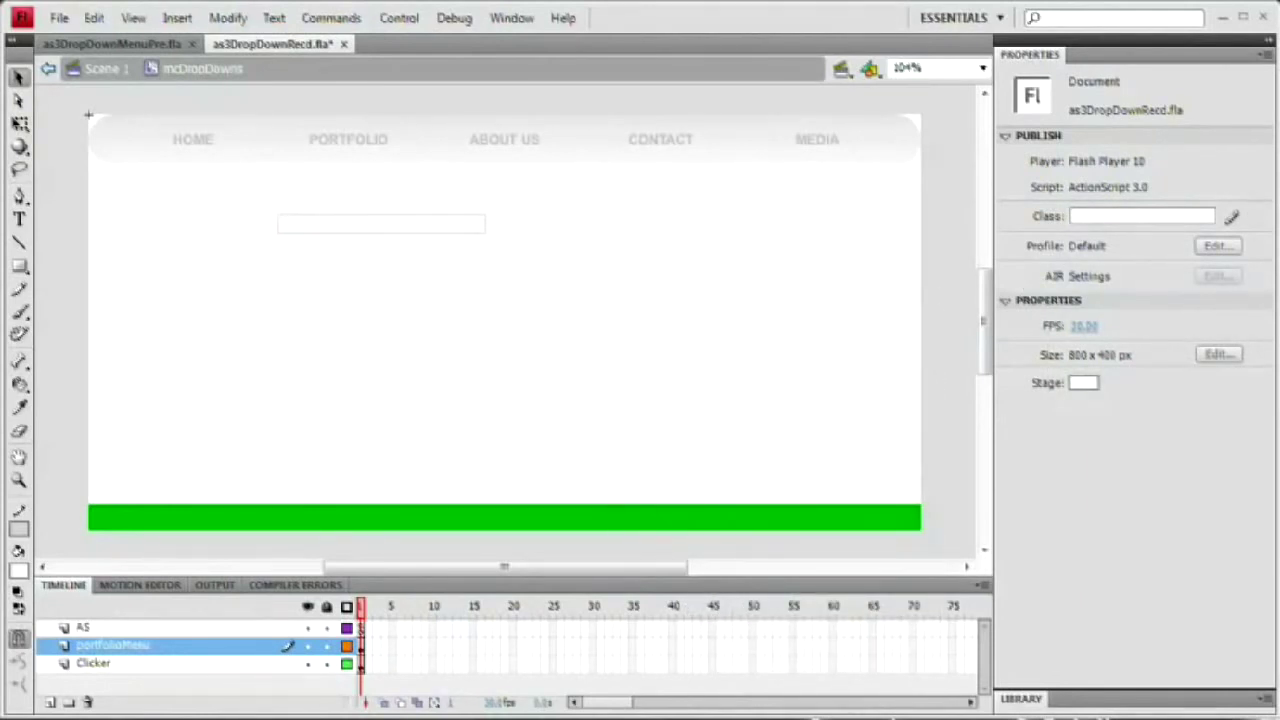
Step: Convert the outlined rectangle, fill and stroke together, to a Button symbol named btnDropDownButton
mouse_move(251, 270)
mouse_down()
mouse_move(513, 195)
mouse_move(507, 225)
mouse_up()
key(F8)
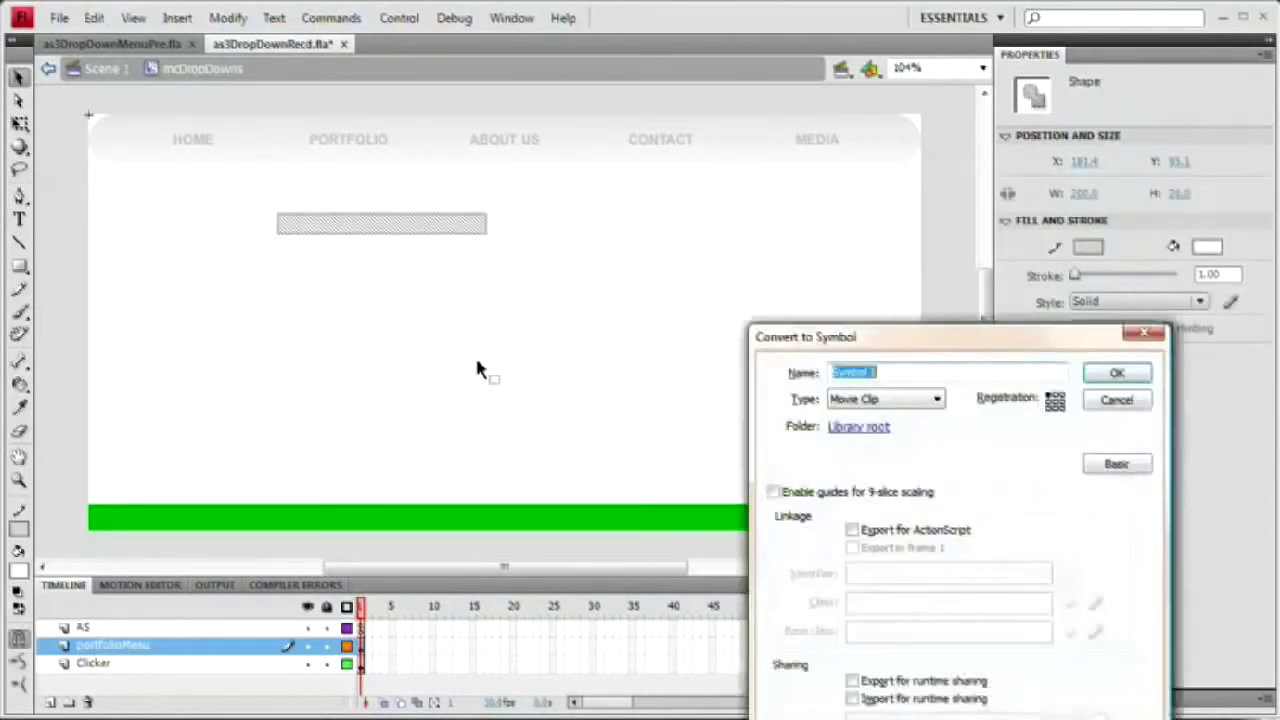
drag(857, 335, 685, 155)
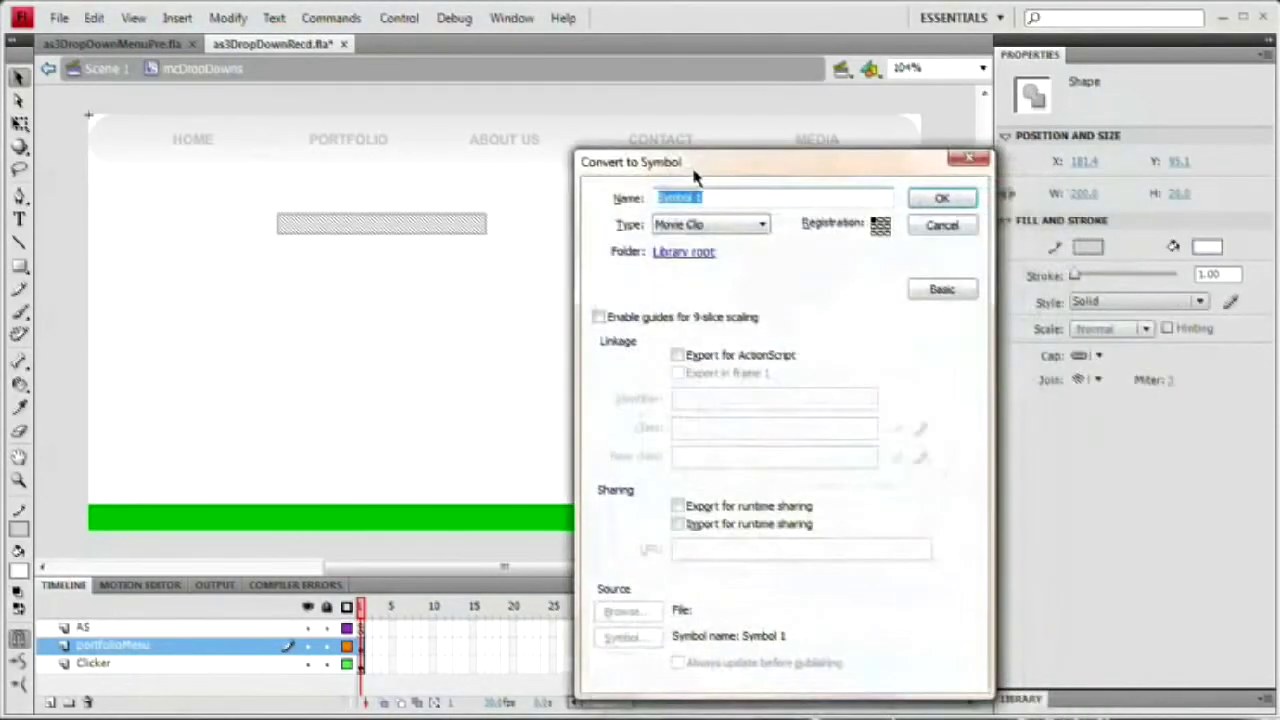
click(715, 224)
click(700, 258)
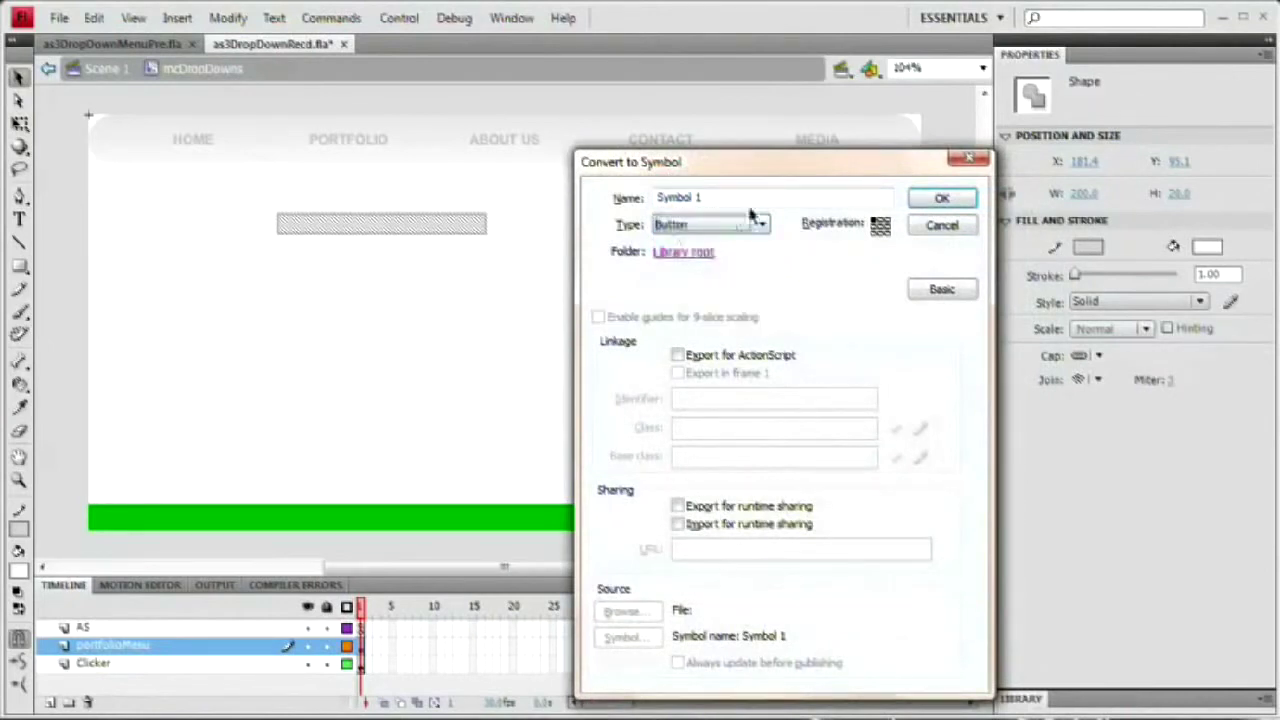
key(shift+Tab)
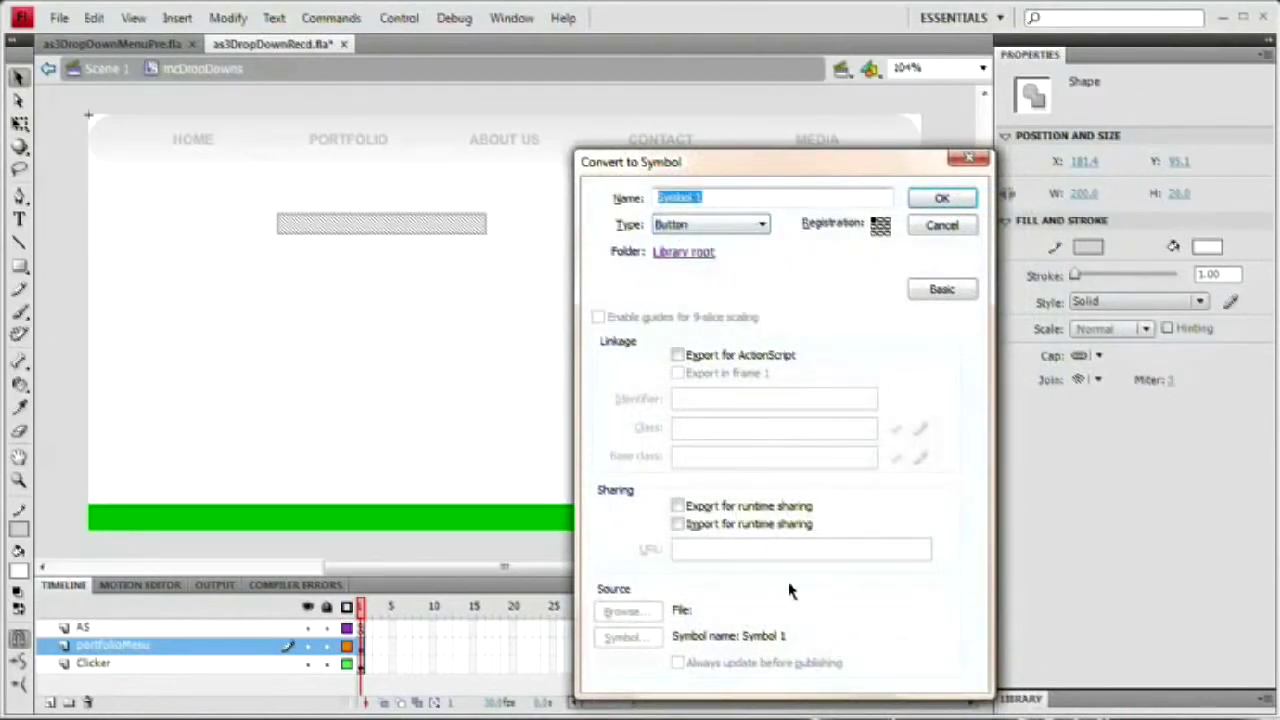
text(btnDropDown)
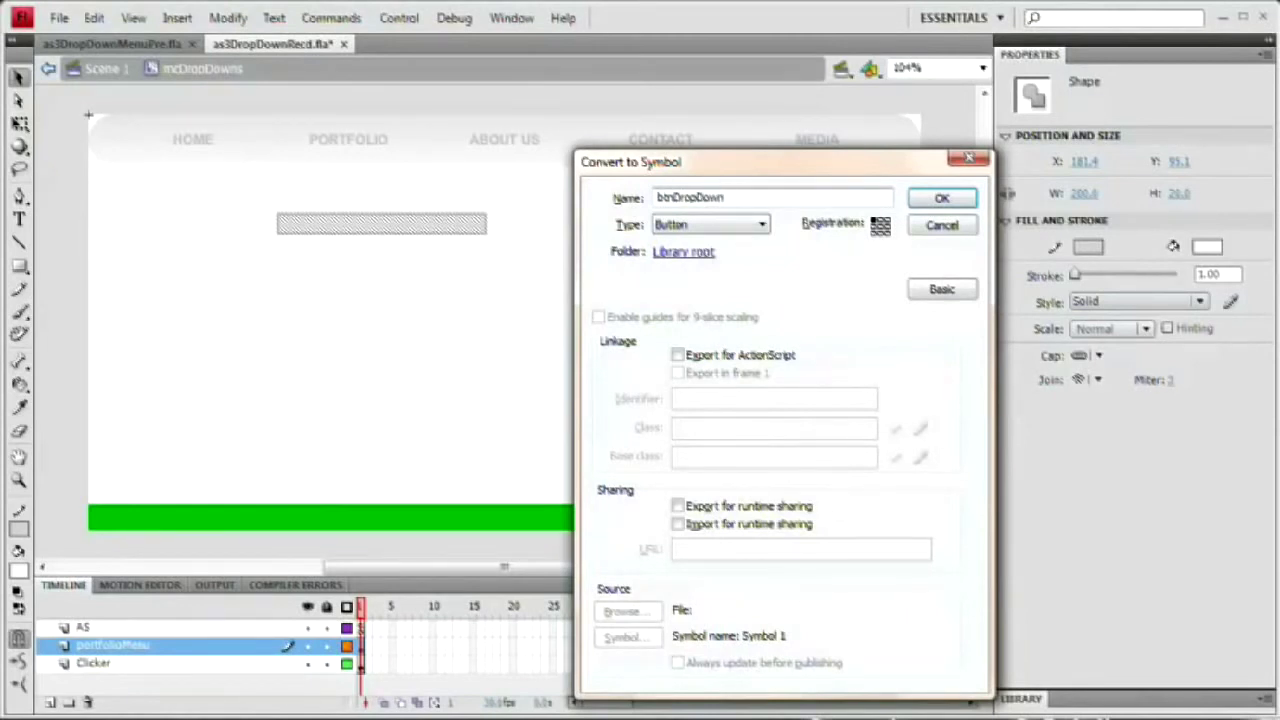
text(Button)
click(943, 199)
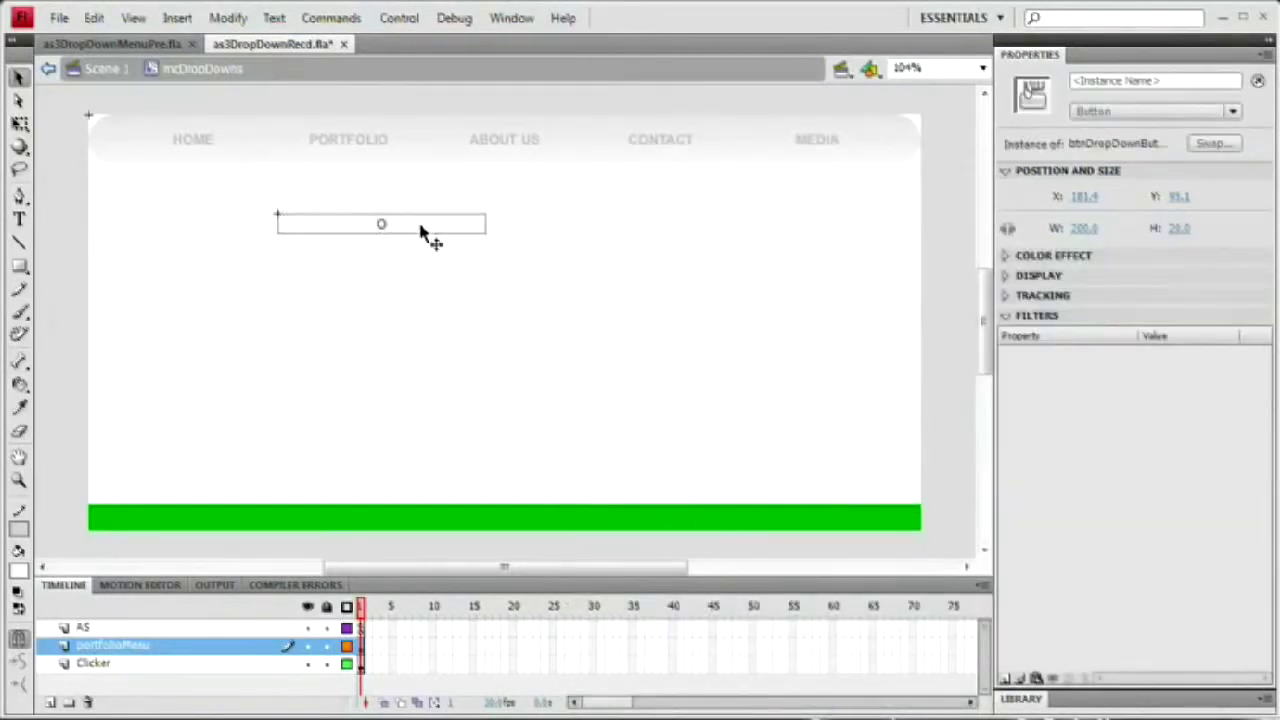
Step: Open btnDropDownButton for editing in place and insert a keyframe in its Hit frame
double_click(420, 230)
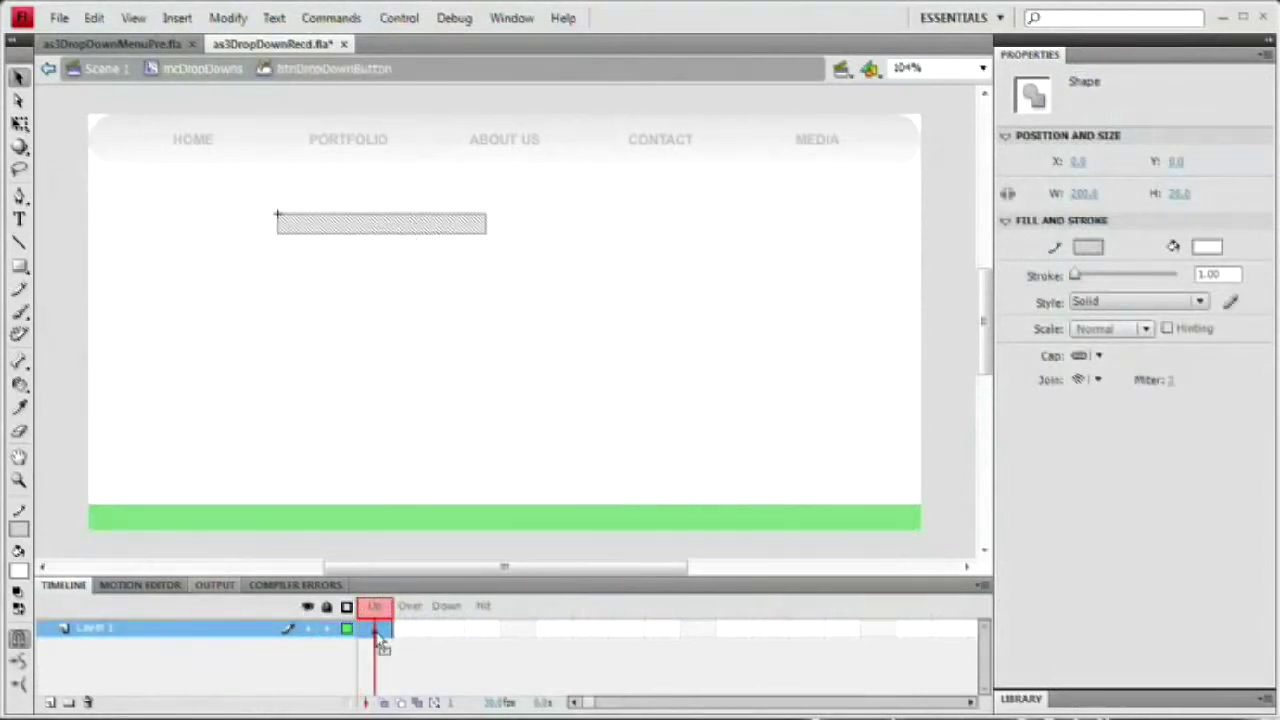
click(391, 668)
click(379, 632)
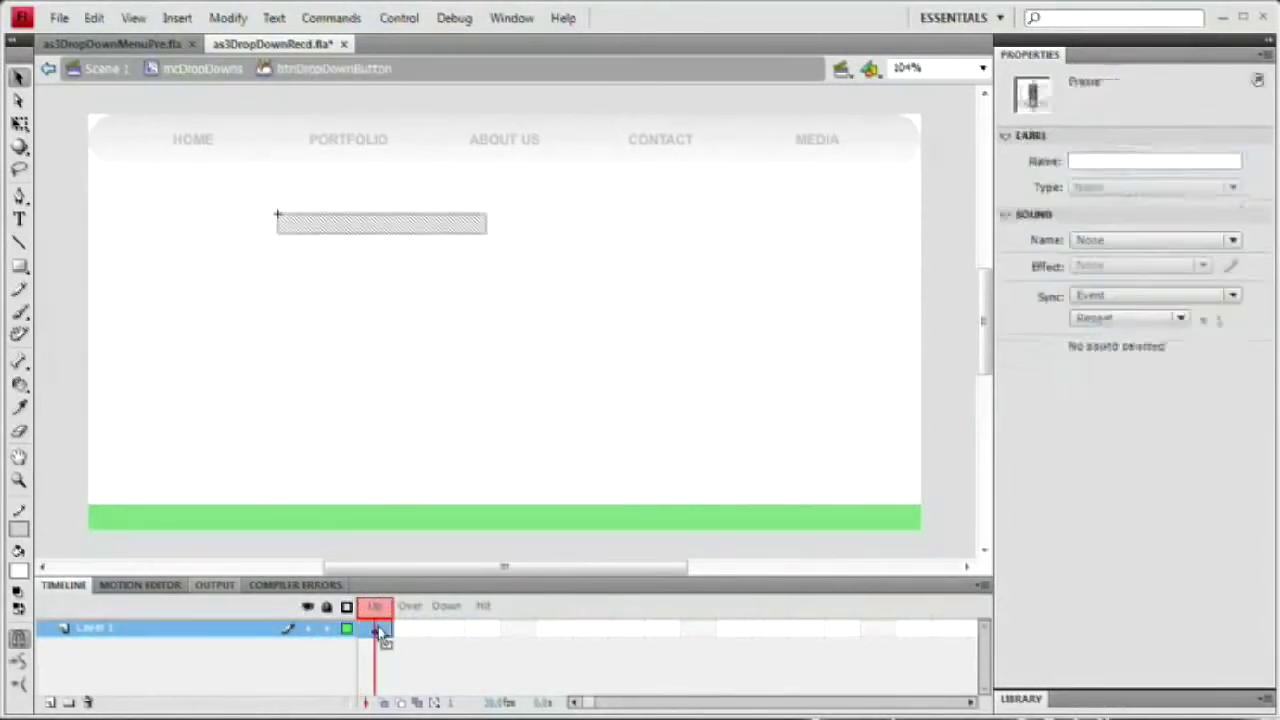
click(486, 629)
key(F6)
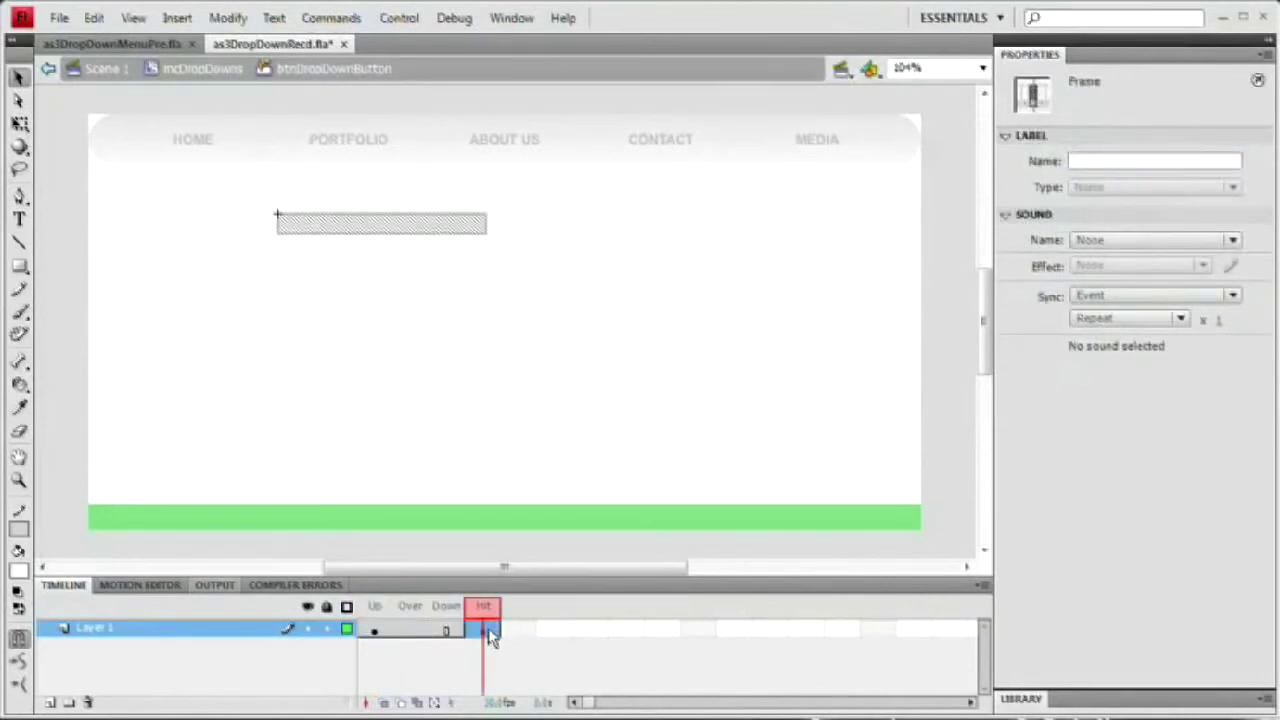
Step: Examine the button's appearance in its Up, Over, Down and Hit frames
click(410, 630)
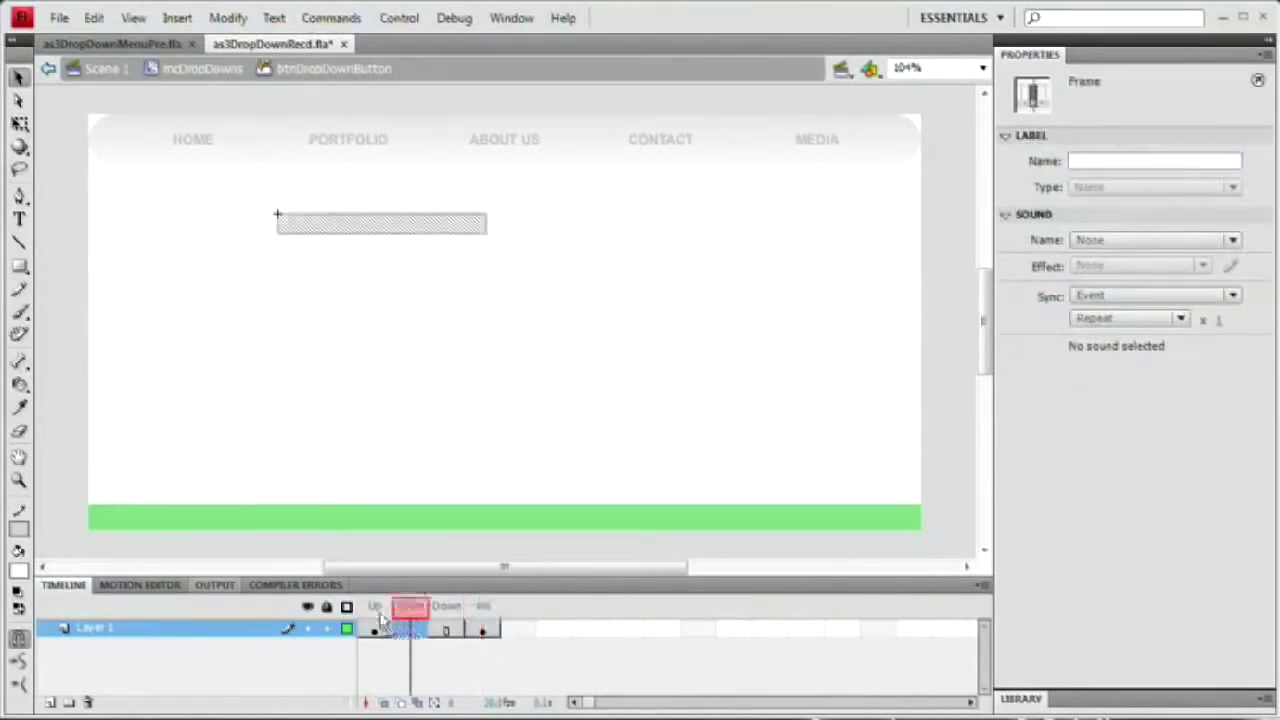
click(374, 631)
click(410, 632)
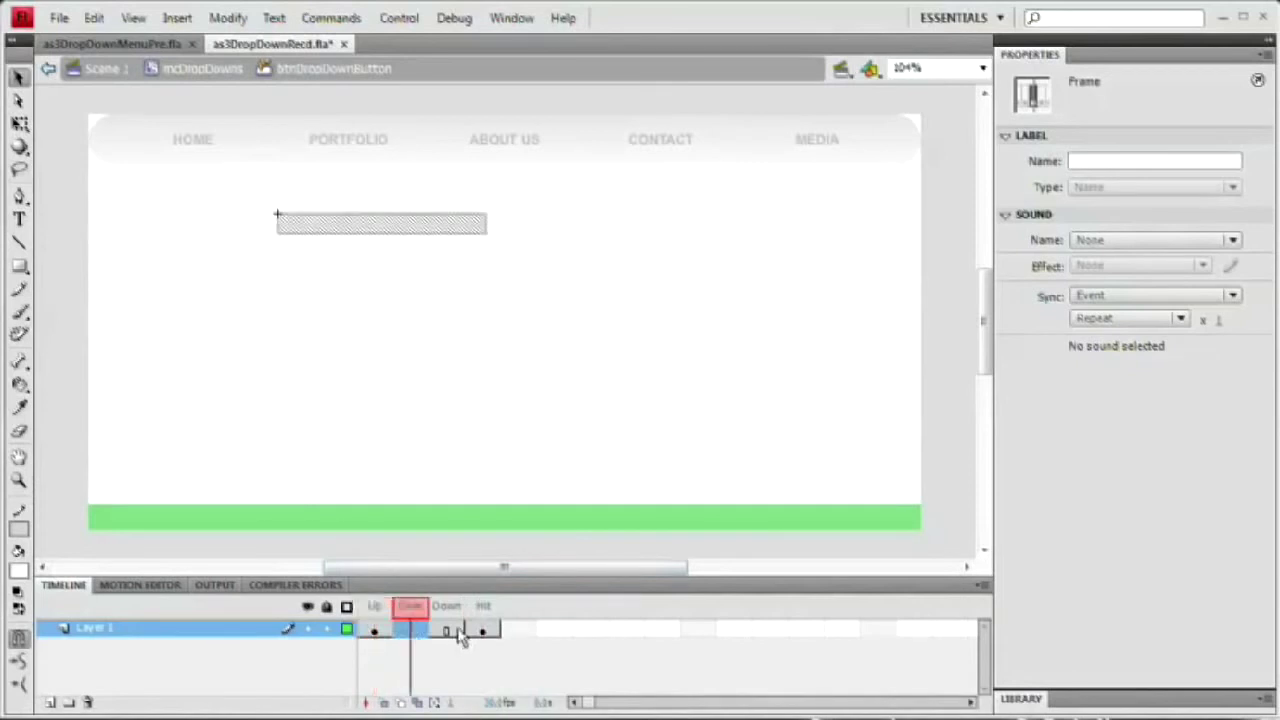
click(446, 631)
click(481, 633)
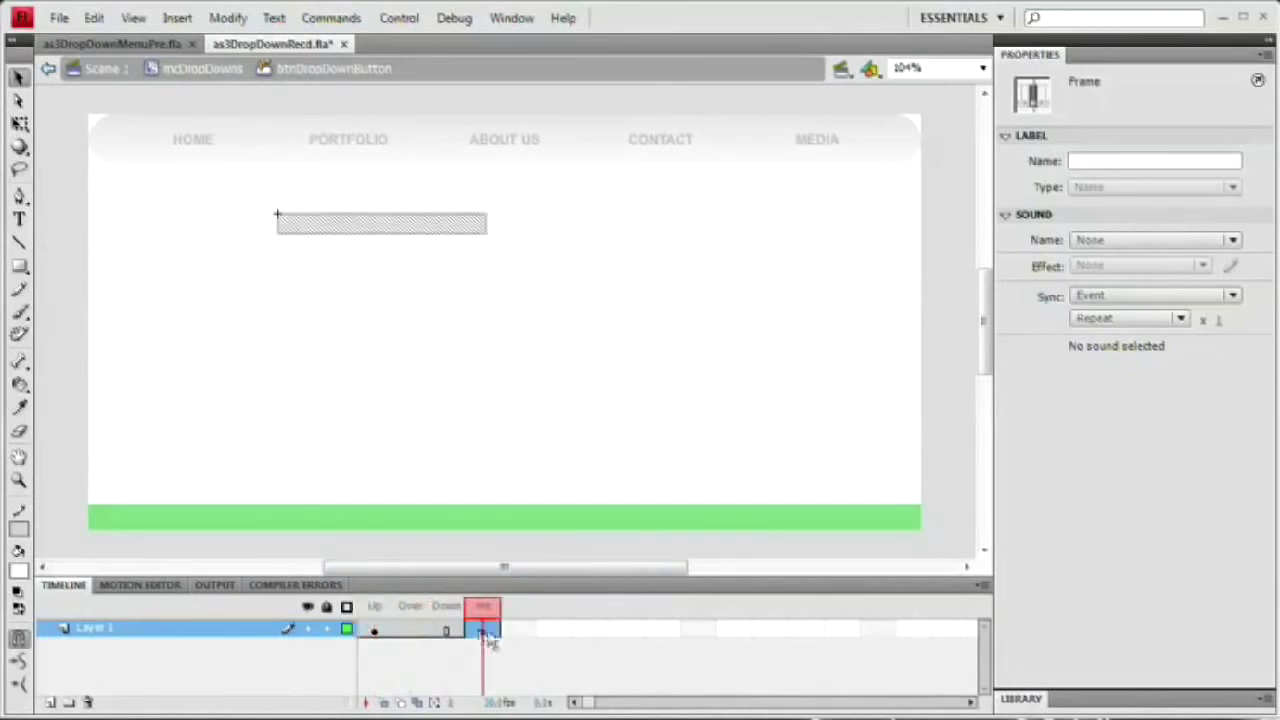
click(414, 634)
click(376, 631)
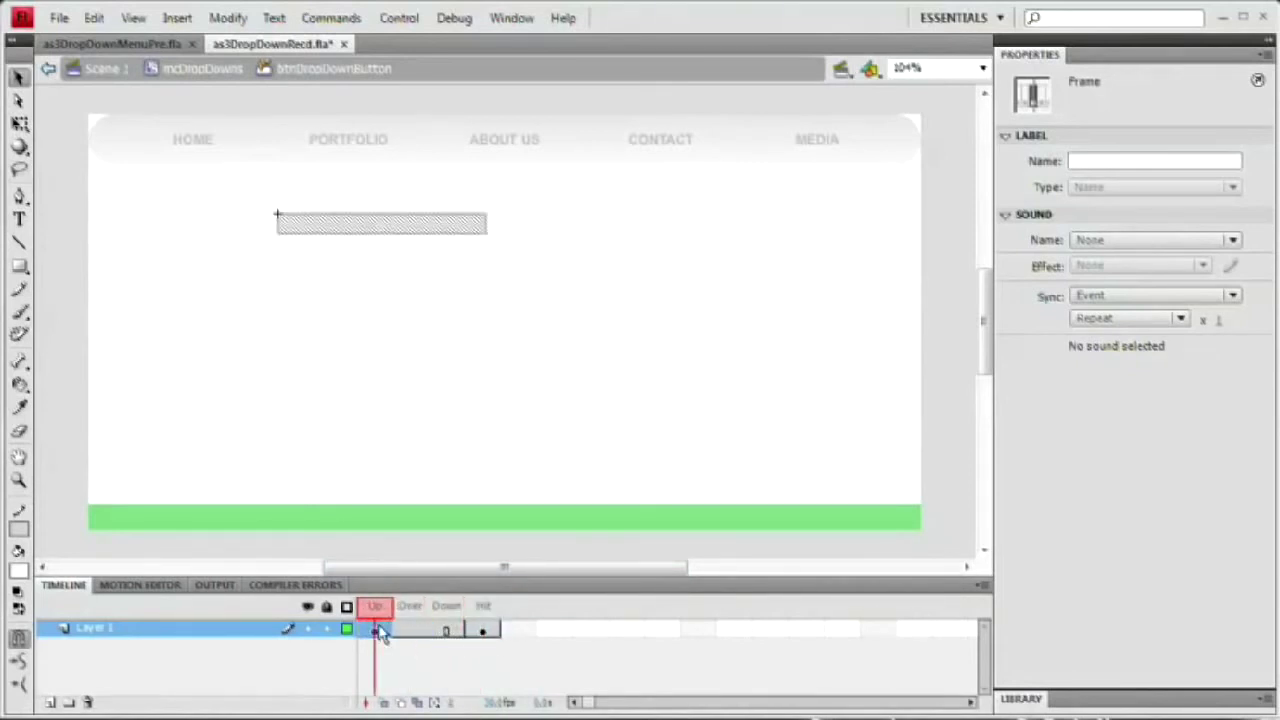
click(410, 631)
click(376, 631)
click(410, 631)
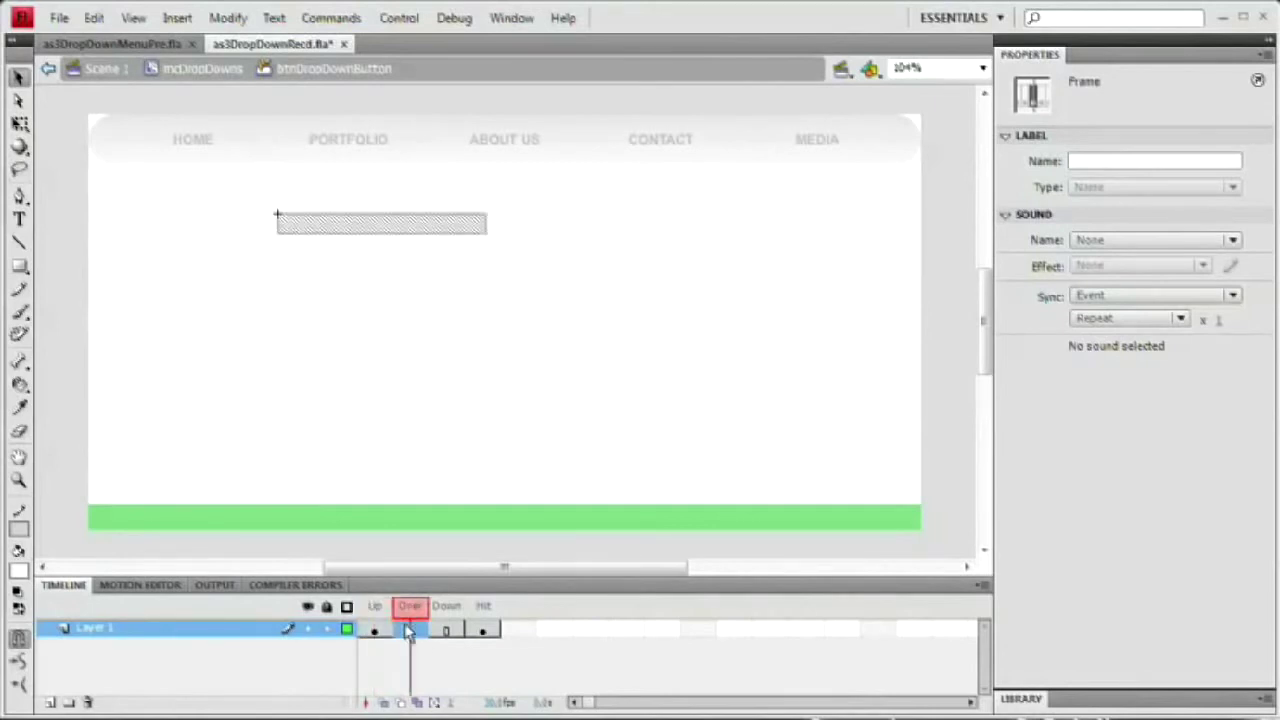
Step: Insert a keyframe in the Over frame of the button's timeline
click(376, 631)
drag(377, 632, 410, 640)
click(410, 638)
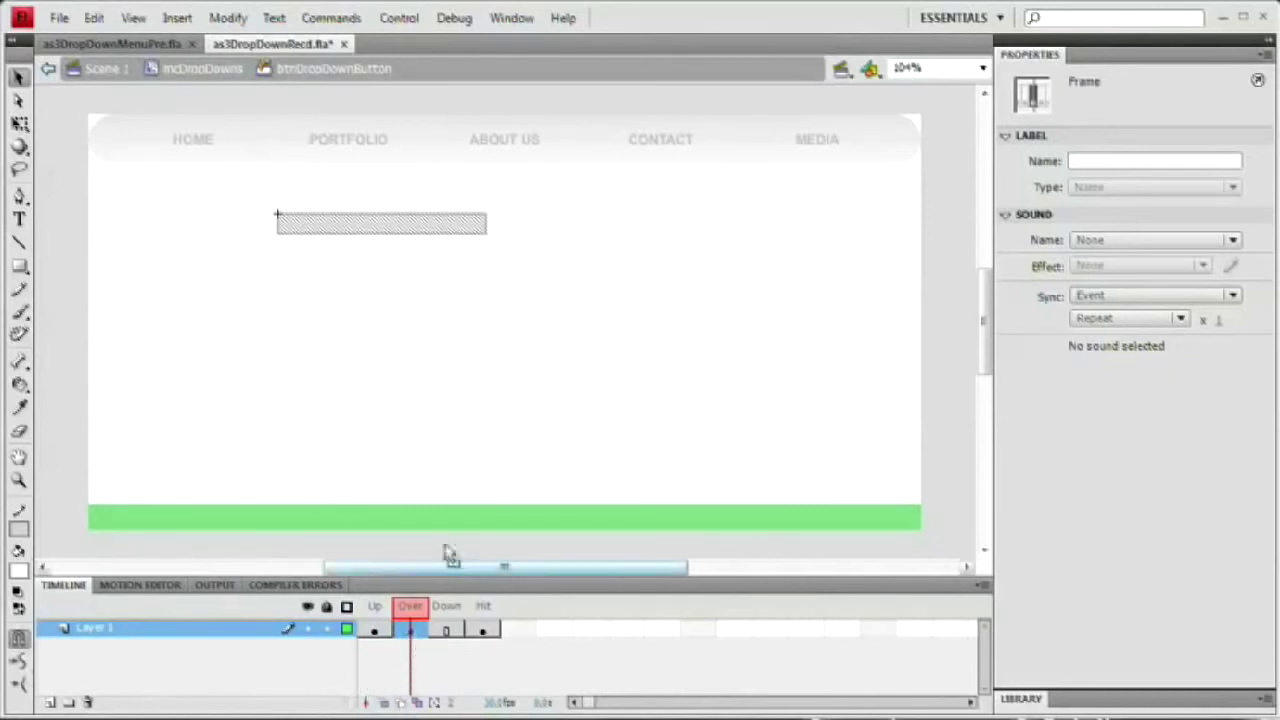
Step: Set the fill colour of the button's rectangle in the Over frame to #EEEEEE
click(411, 243)
click(409, 227)
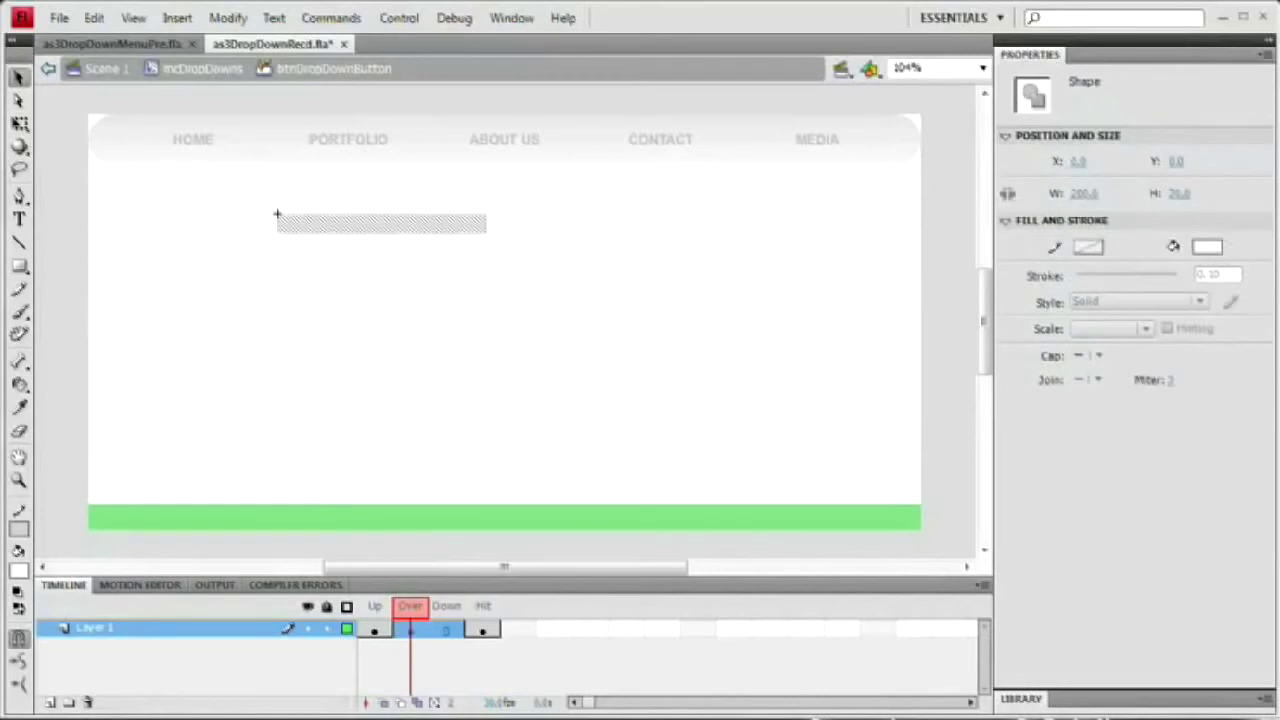
key(shift+F9)
drag(1055, 283, 721, 217)
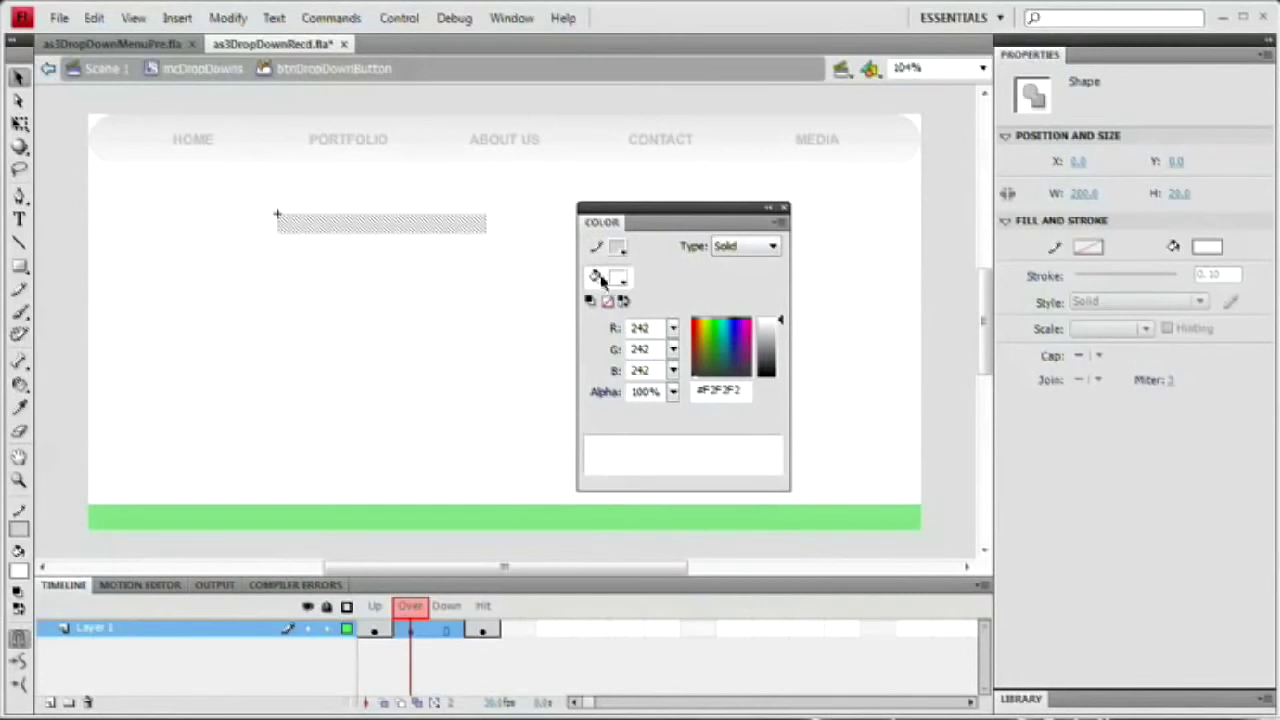
drag(712, 391, 751, 390)
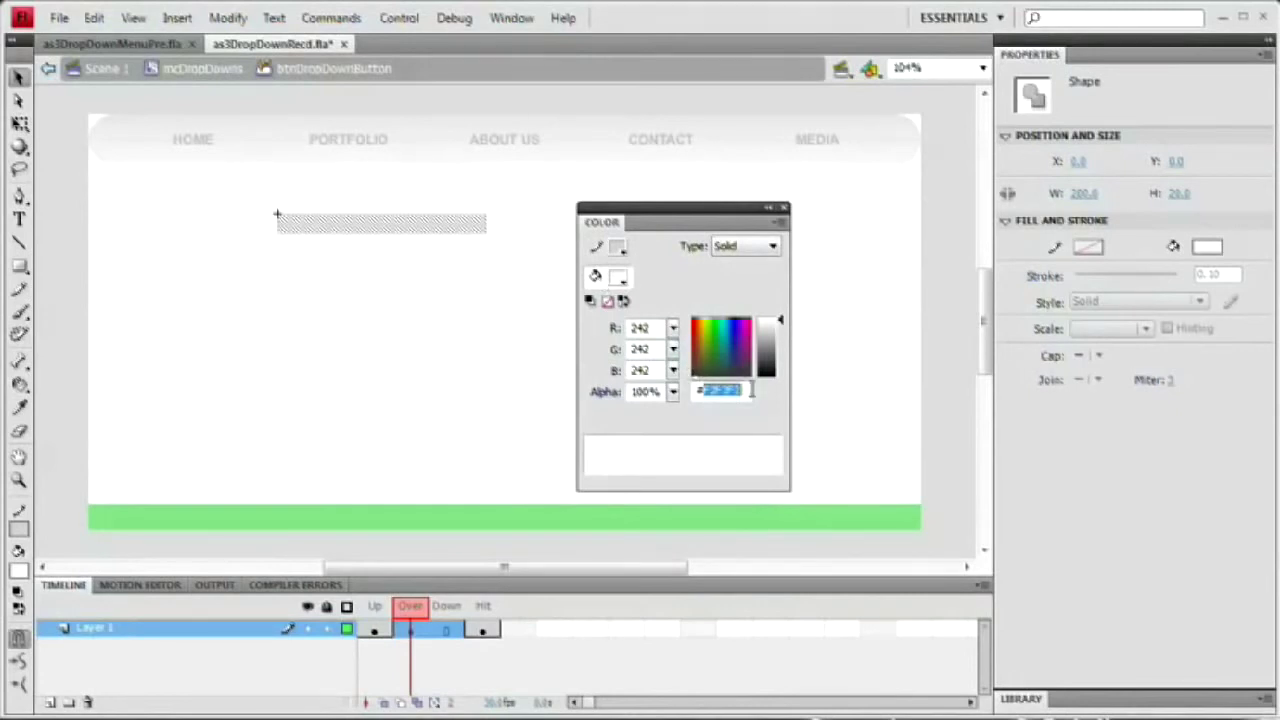
text(EEEEEE)
key(Tab)
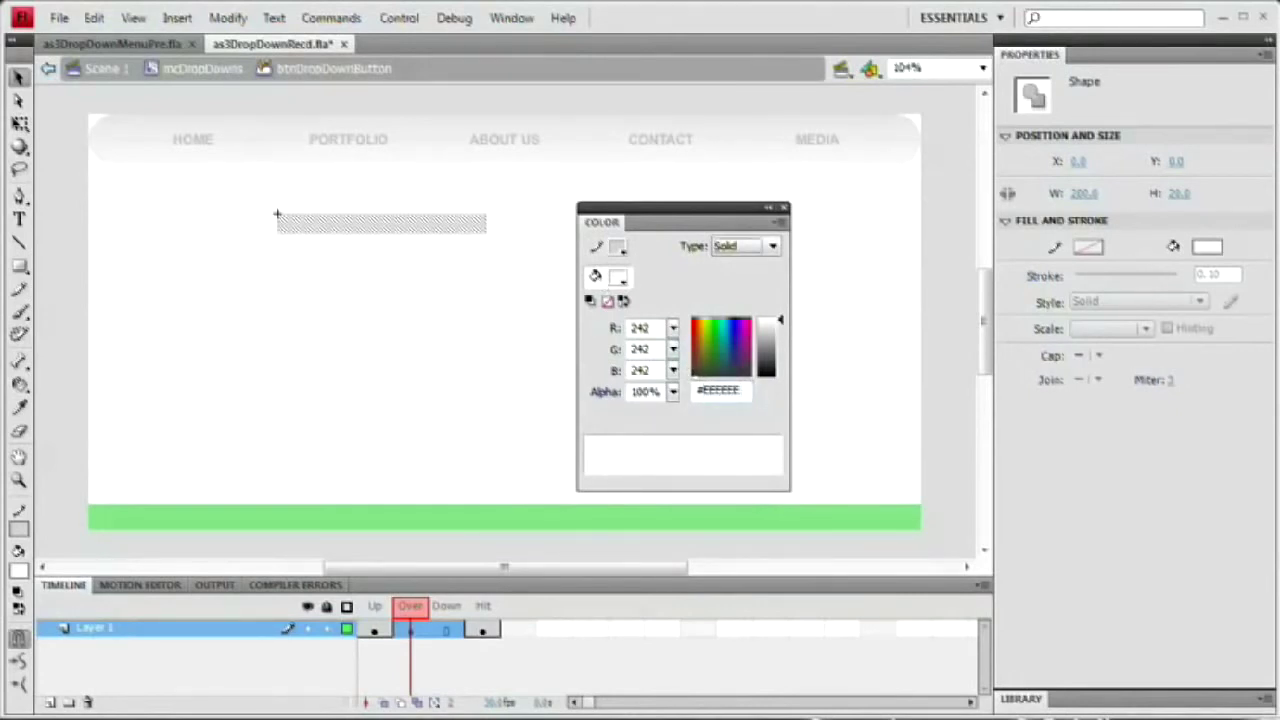
click(743, 394)
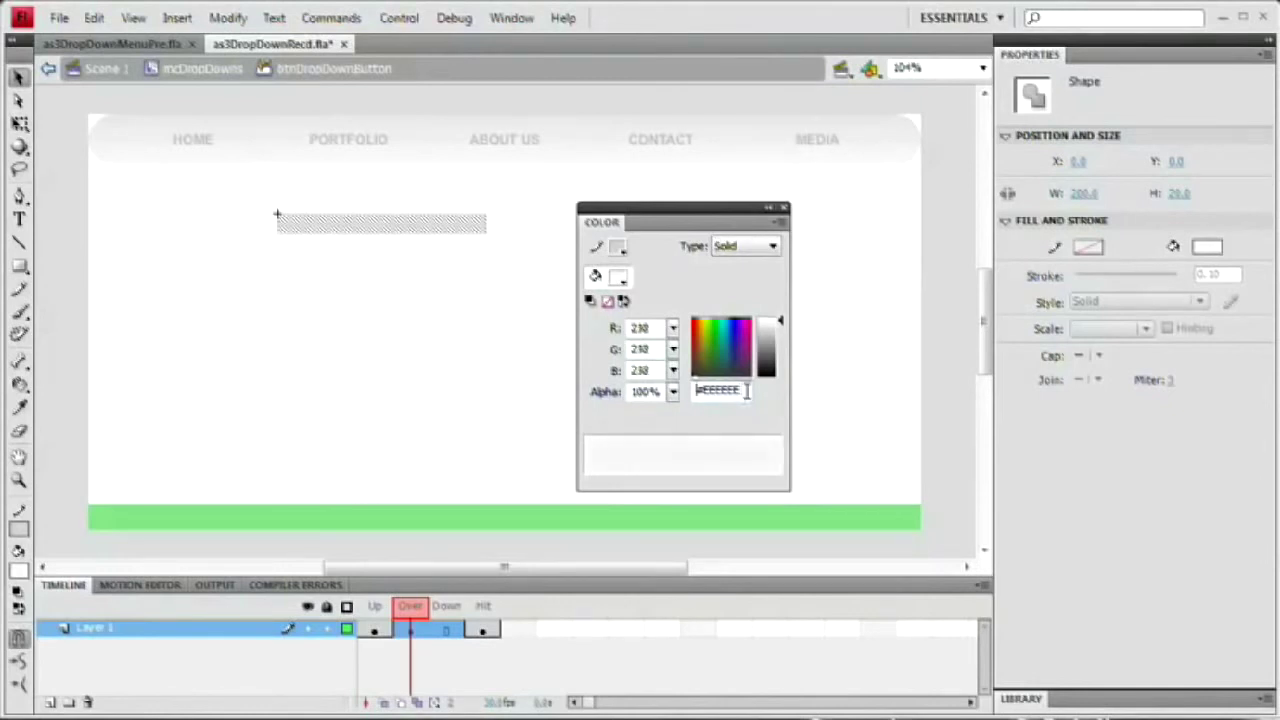
click(443, 336)
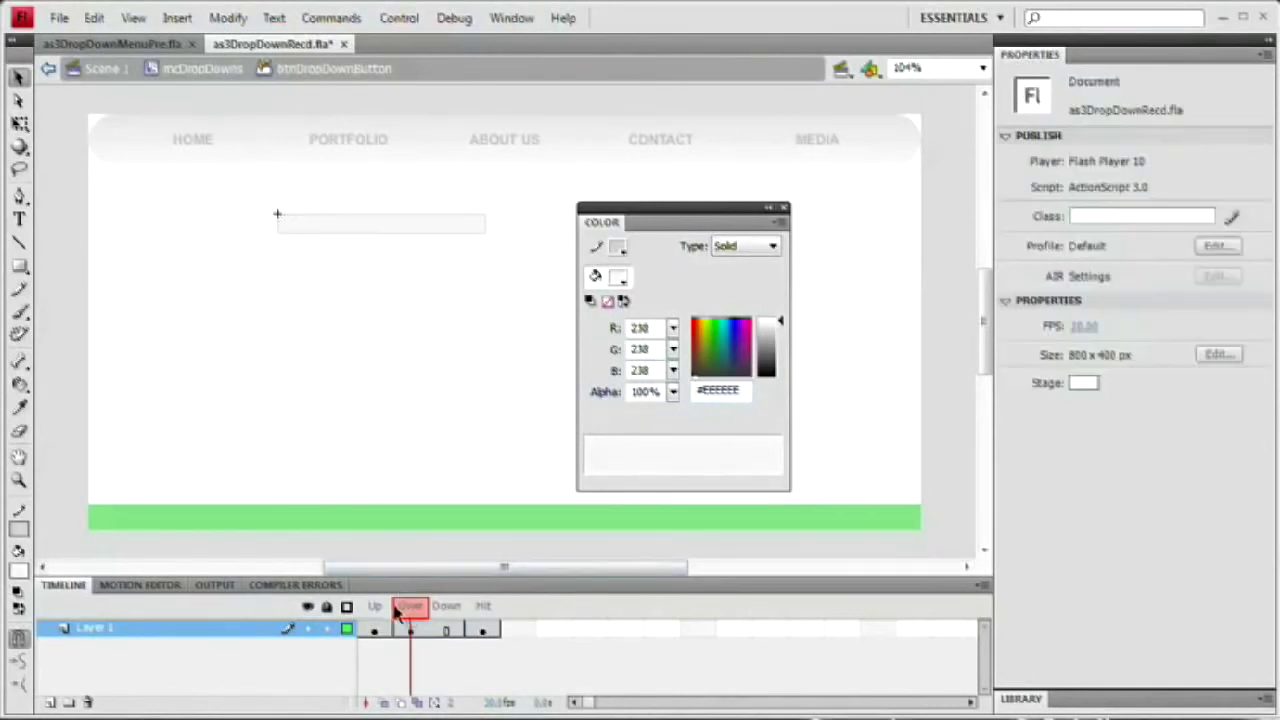
Step: Check the button's Up frame and test the movie to examine the rollover effect
click(377, 630)
click(437, 380)
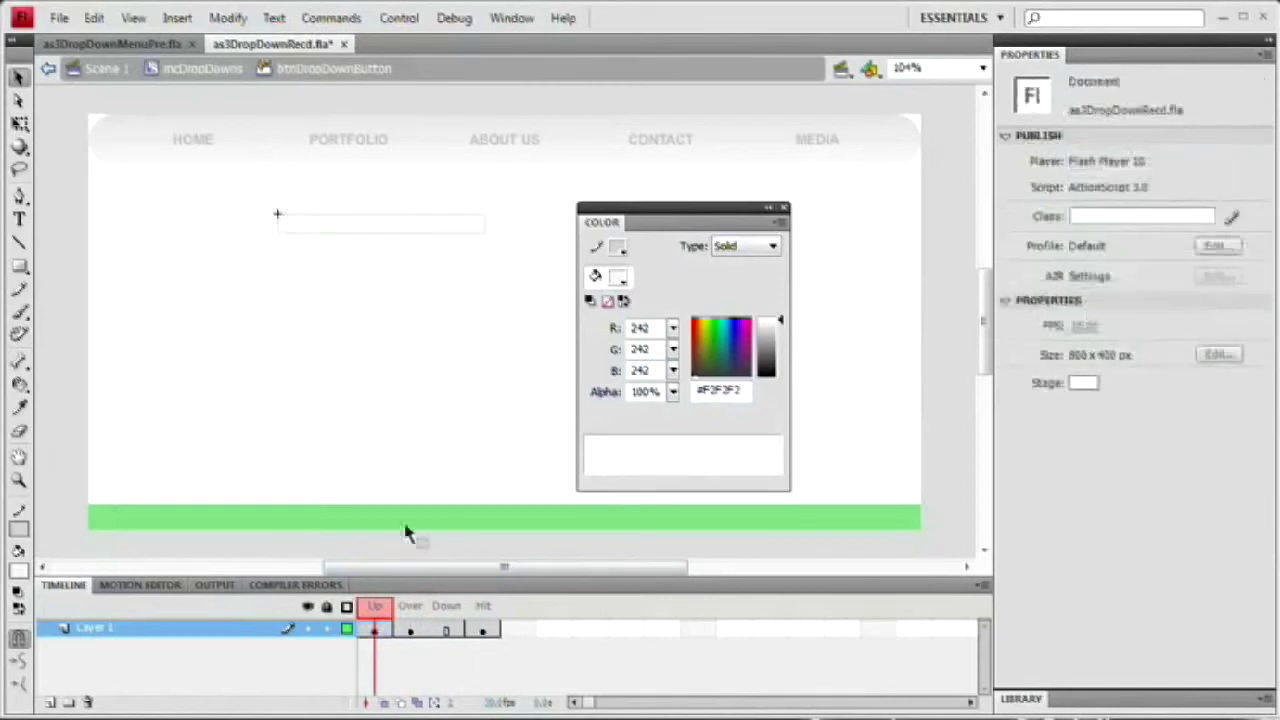
key(ctrl+Return)
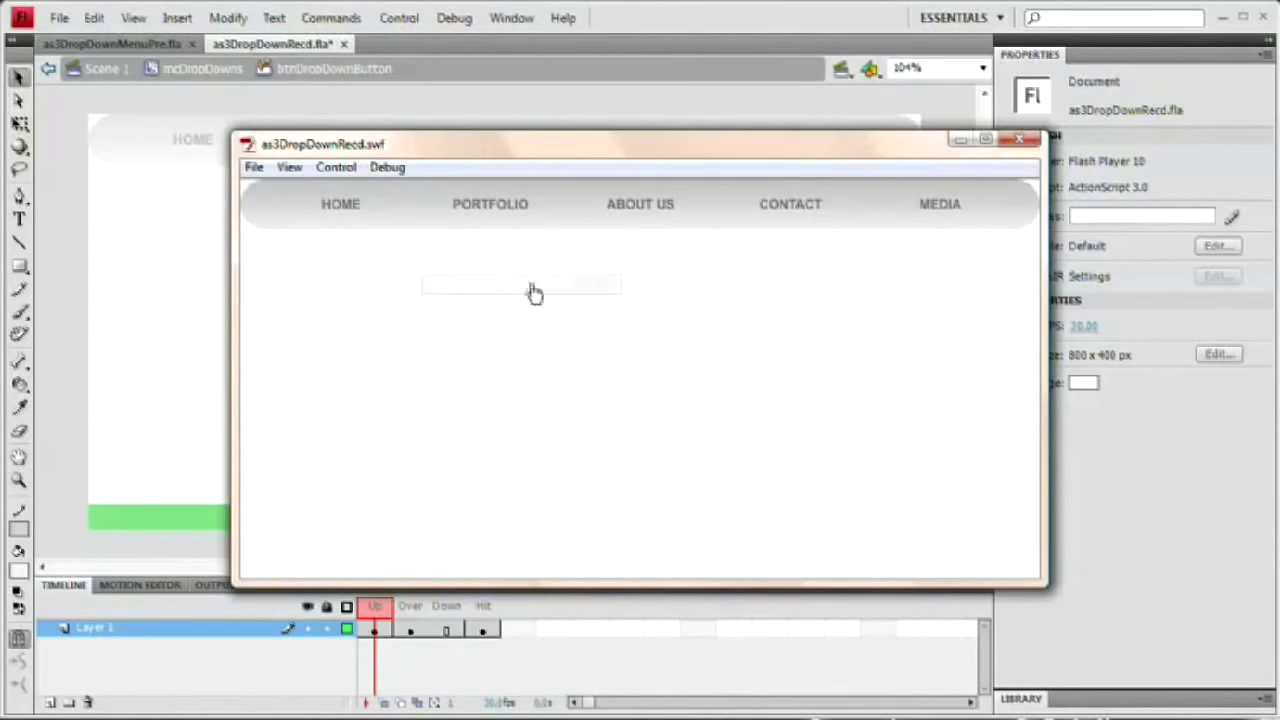
click(1019, 140)
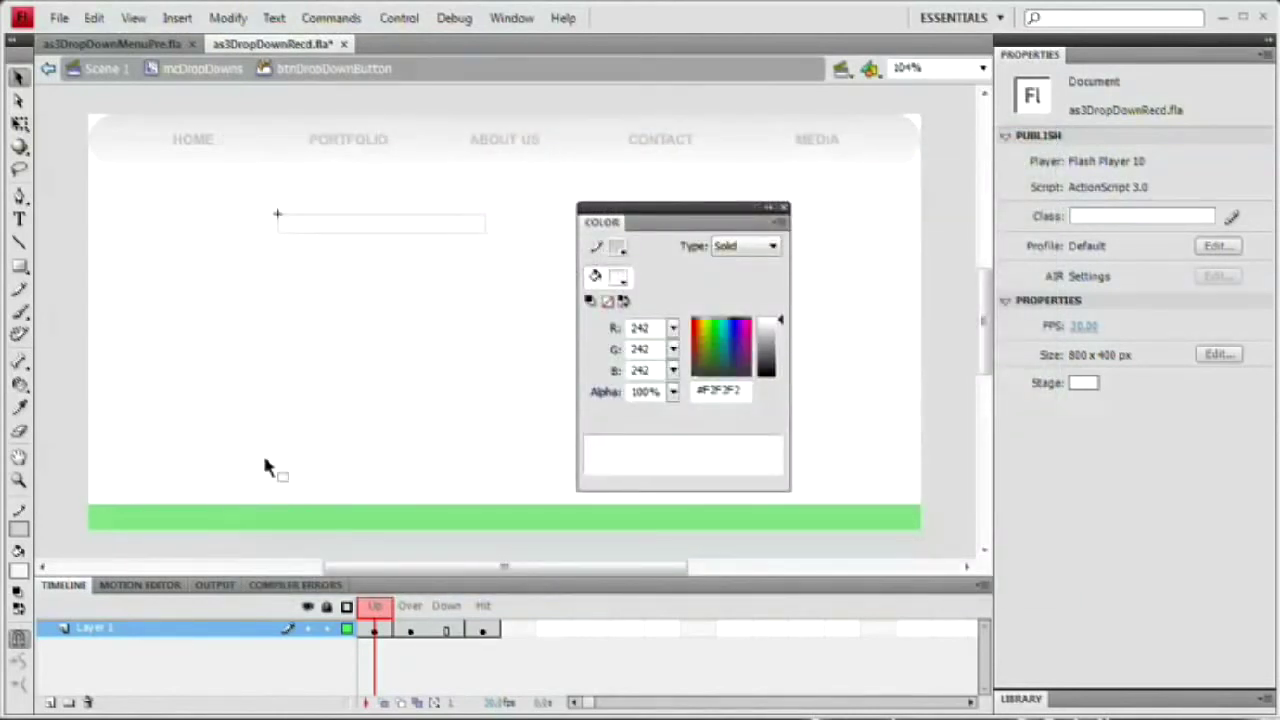
Step: Rename the rectangle's layer to Button and add a layer named Text above it
double_click(97, 634)
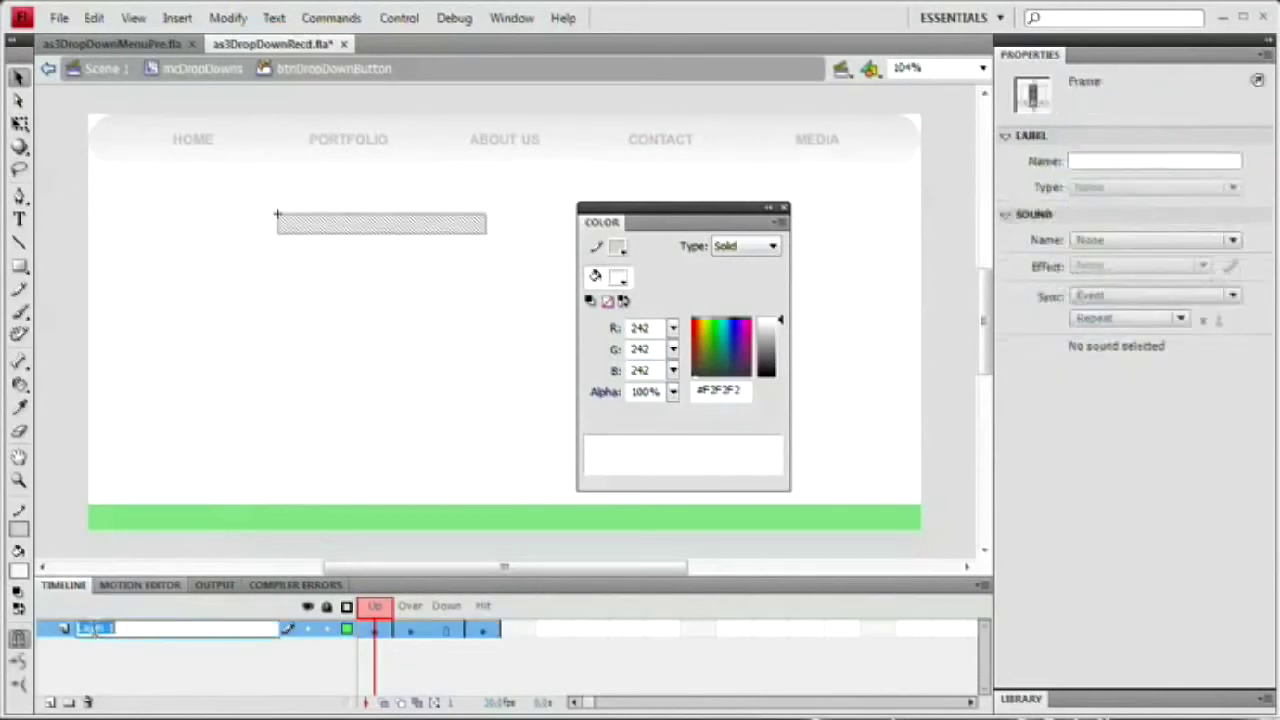
text(Button)
key(Return)
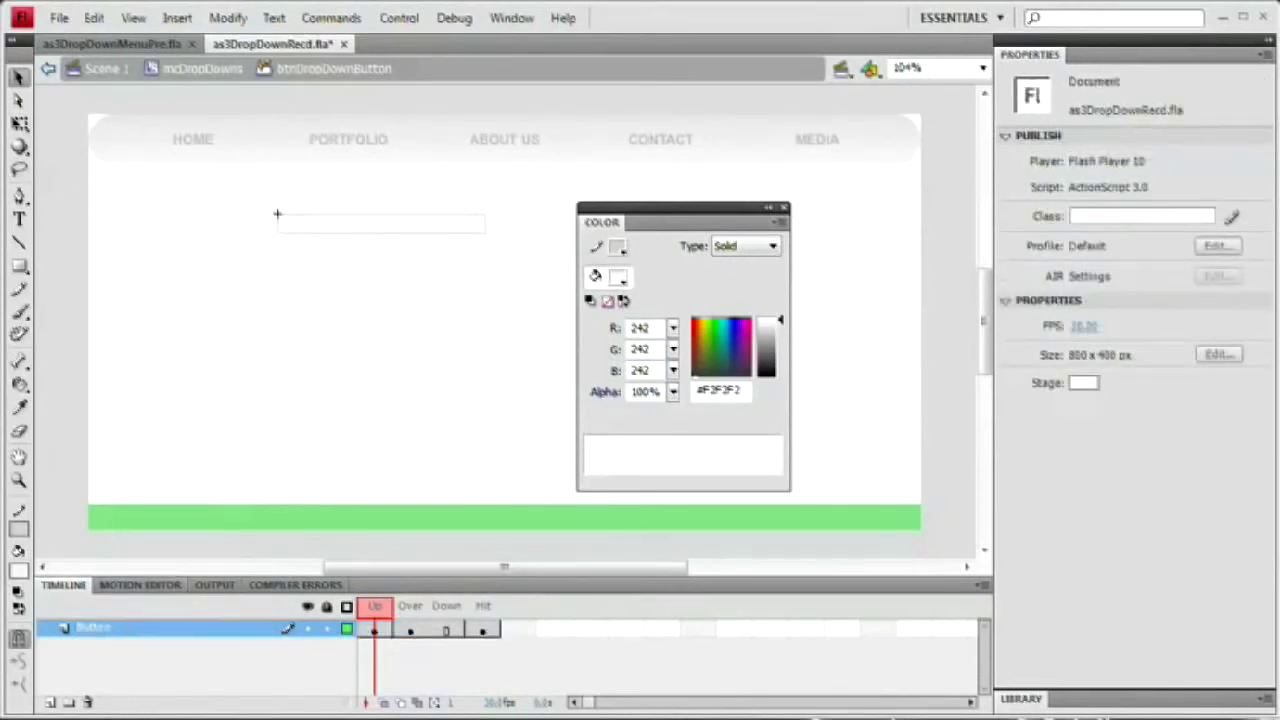
click(52, 702)
click(92, 630)
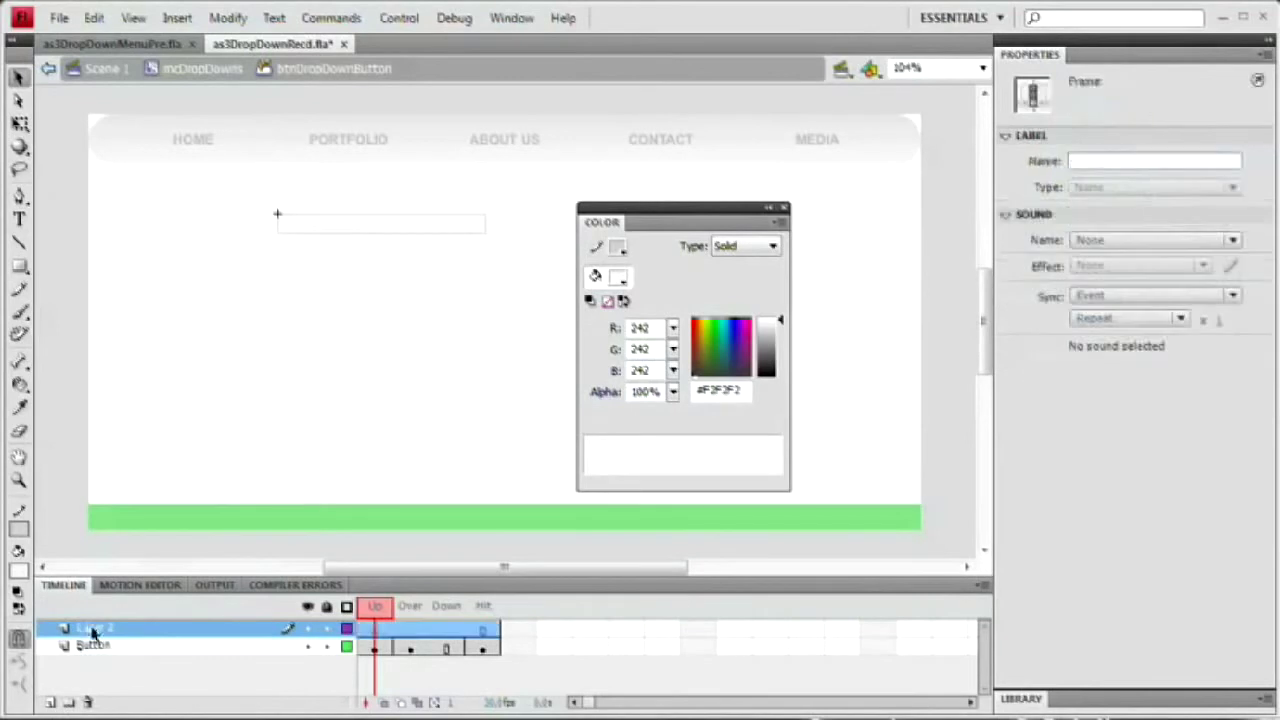
double_click(92, 630)
text(Te)
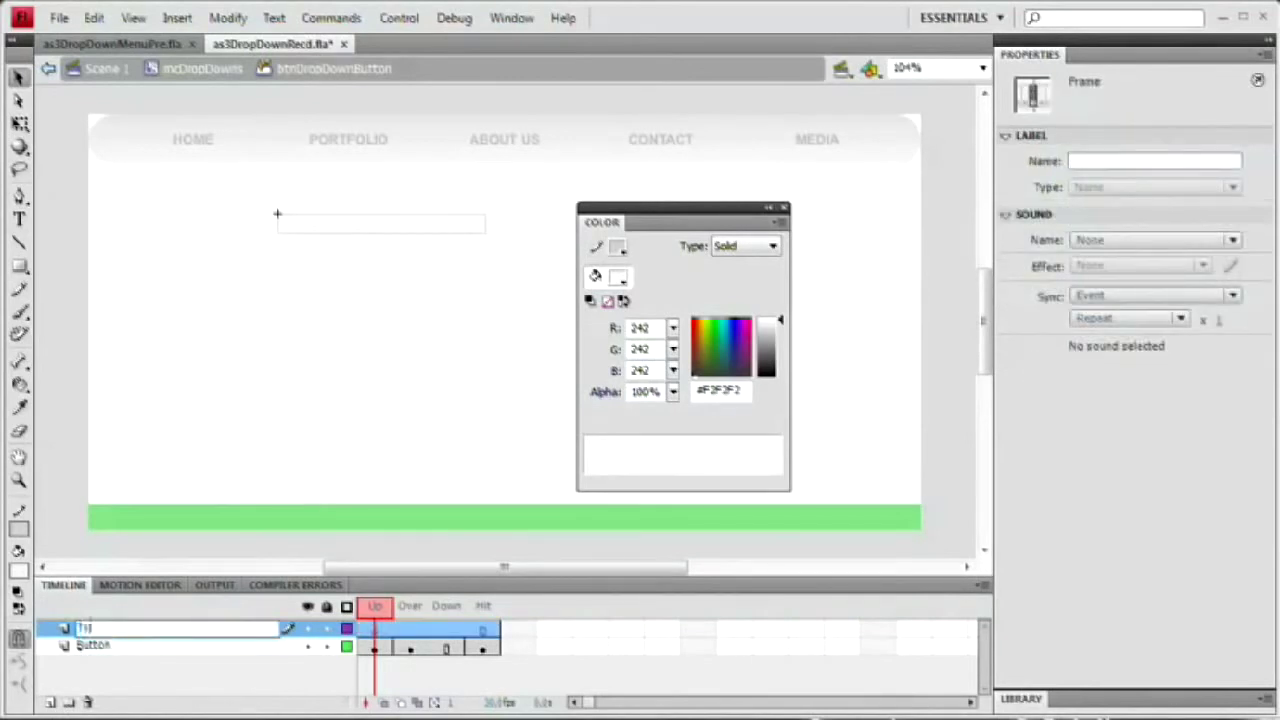
text(xt)
key(Return)
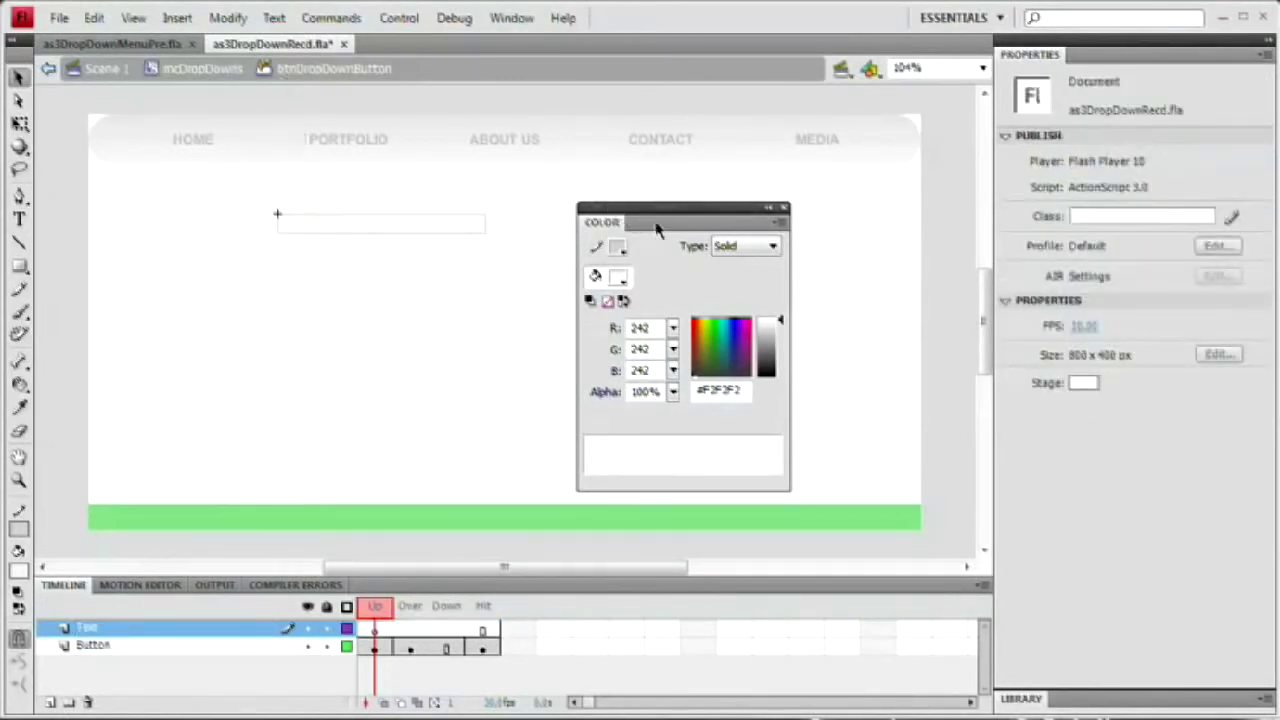
Step: Add the static text WEB DESIGN on the Text layer near the start of the button rectangle
drag(657, 230, 723, 219)
click(19, 218)
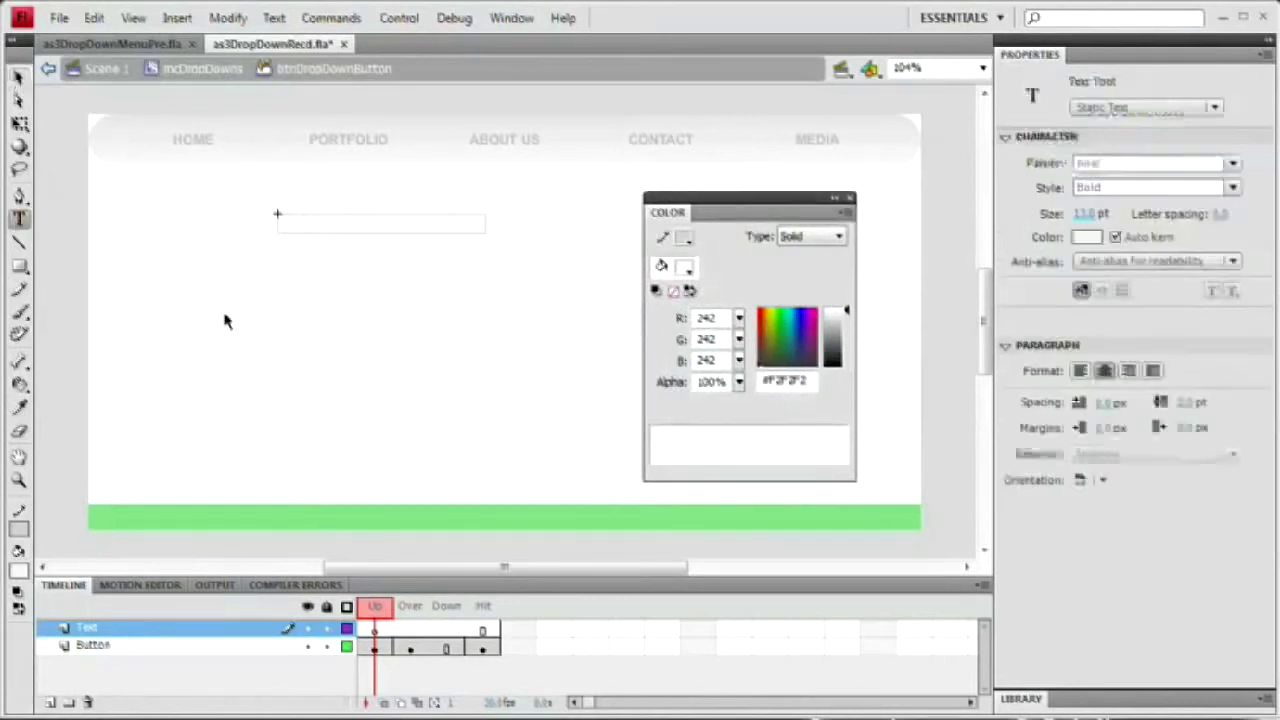
click(330, 220)
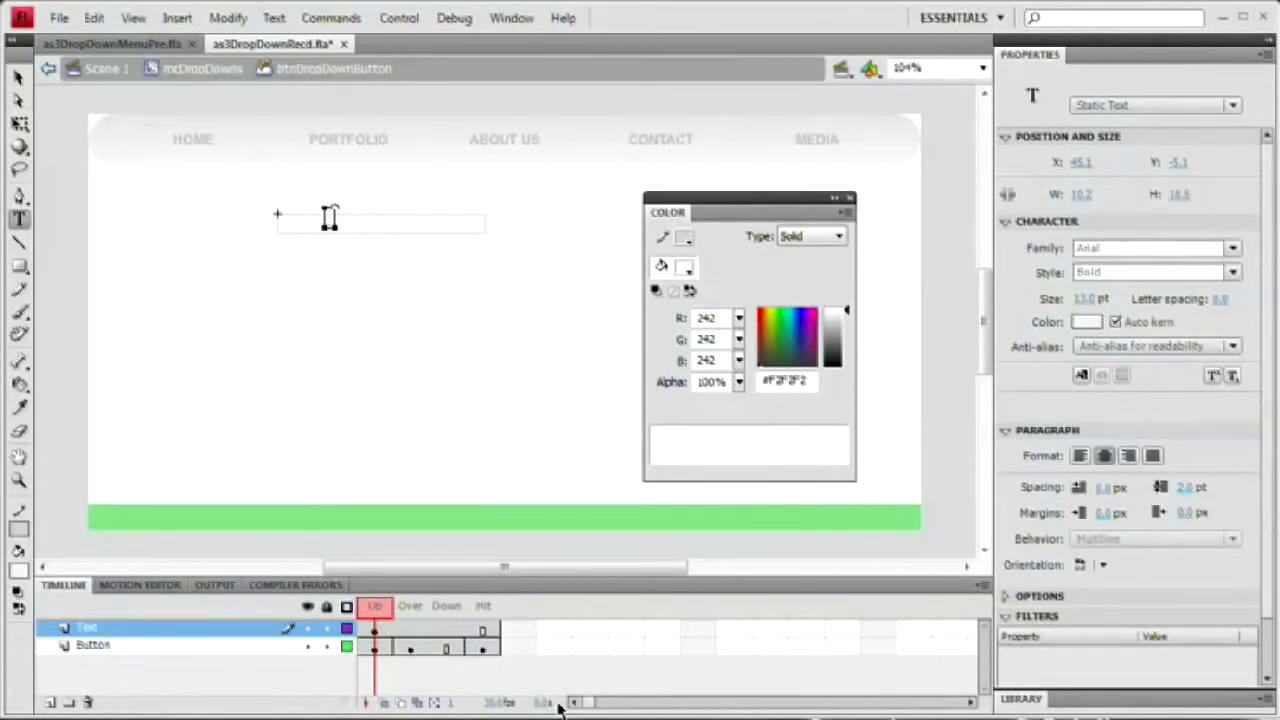
text(MENU ITEM)
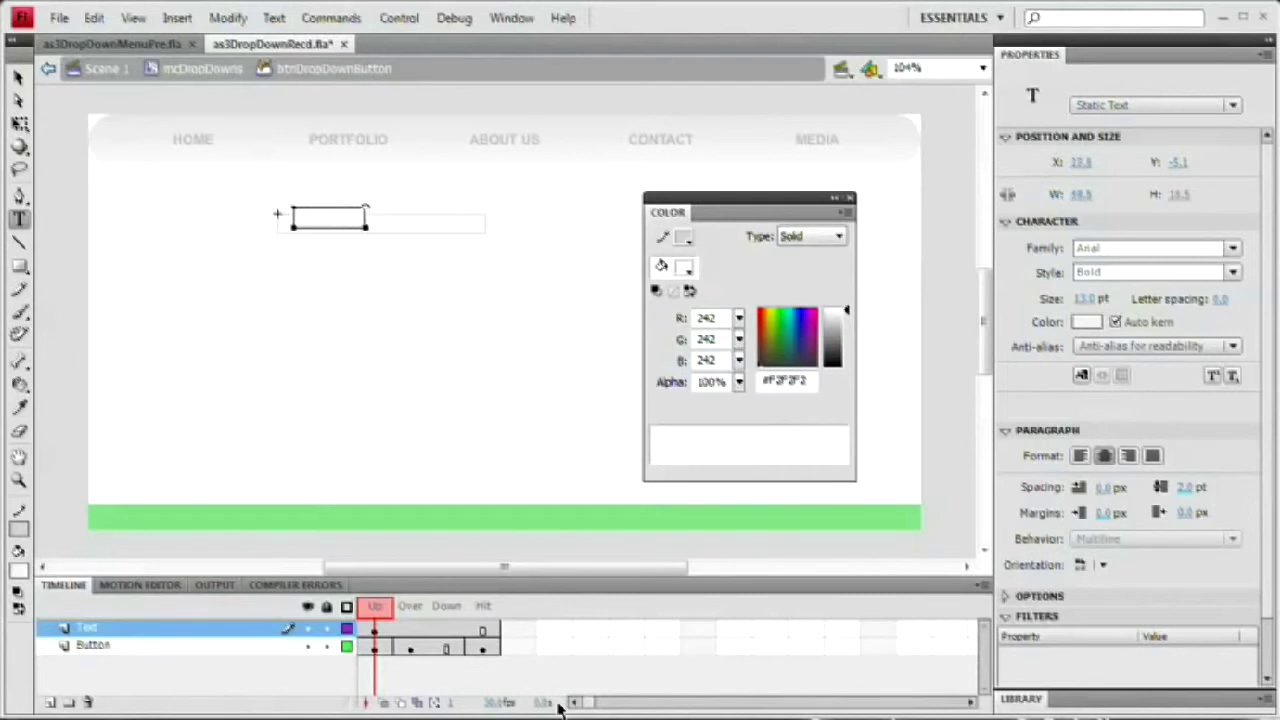
click(18, 77)
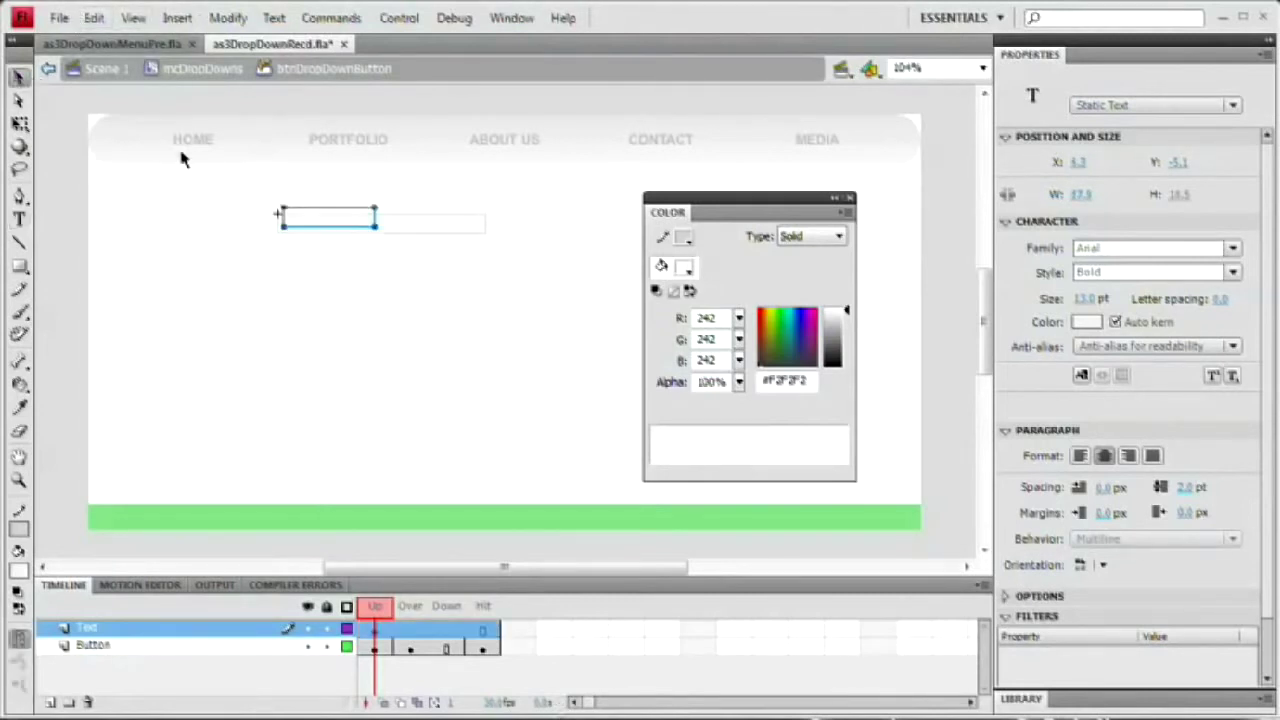
drag(322, 226, 328, 227)
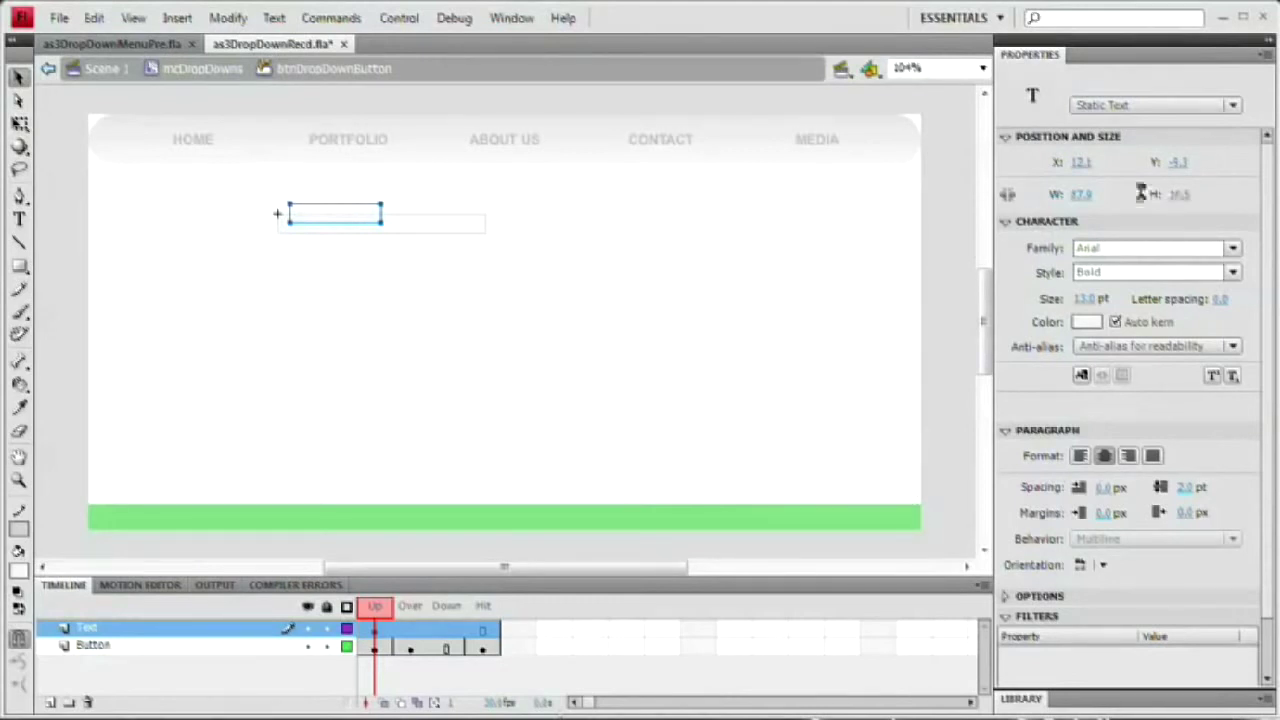
Step: Set the colour of the WEB DESIGN text to #CCCCCC
click(1087, 321)
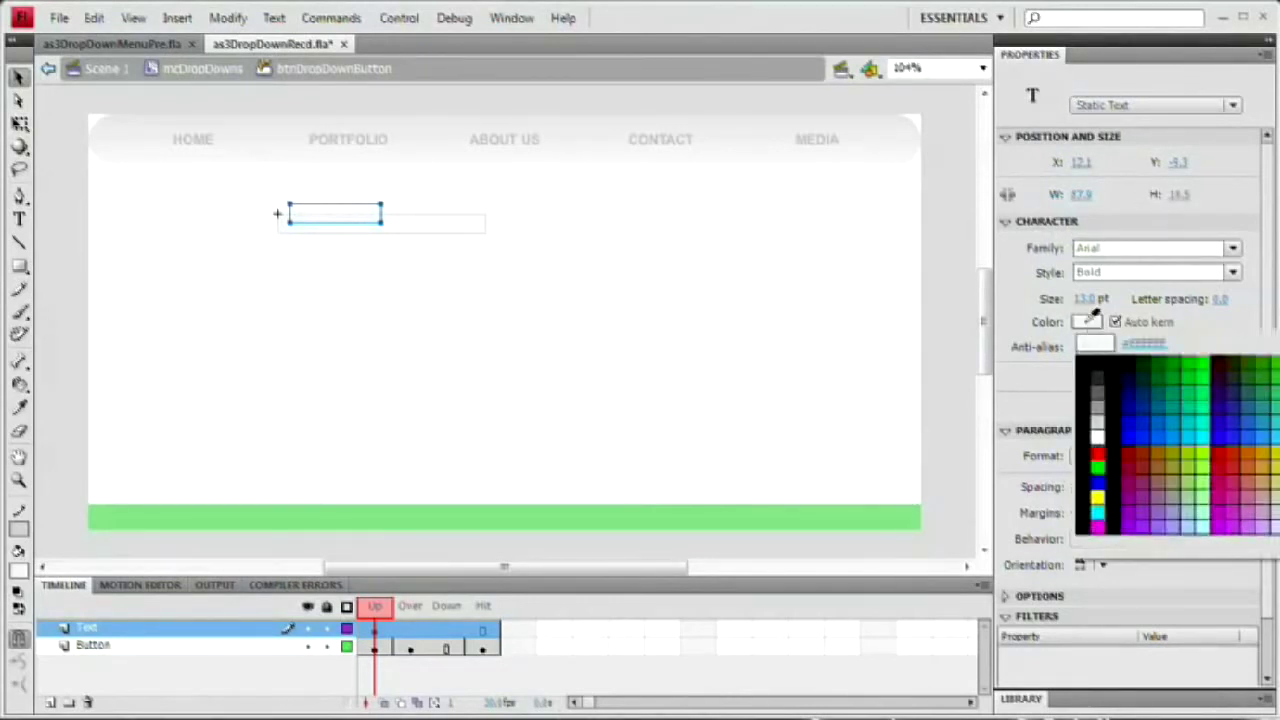
click(1104, 410)
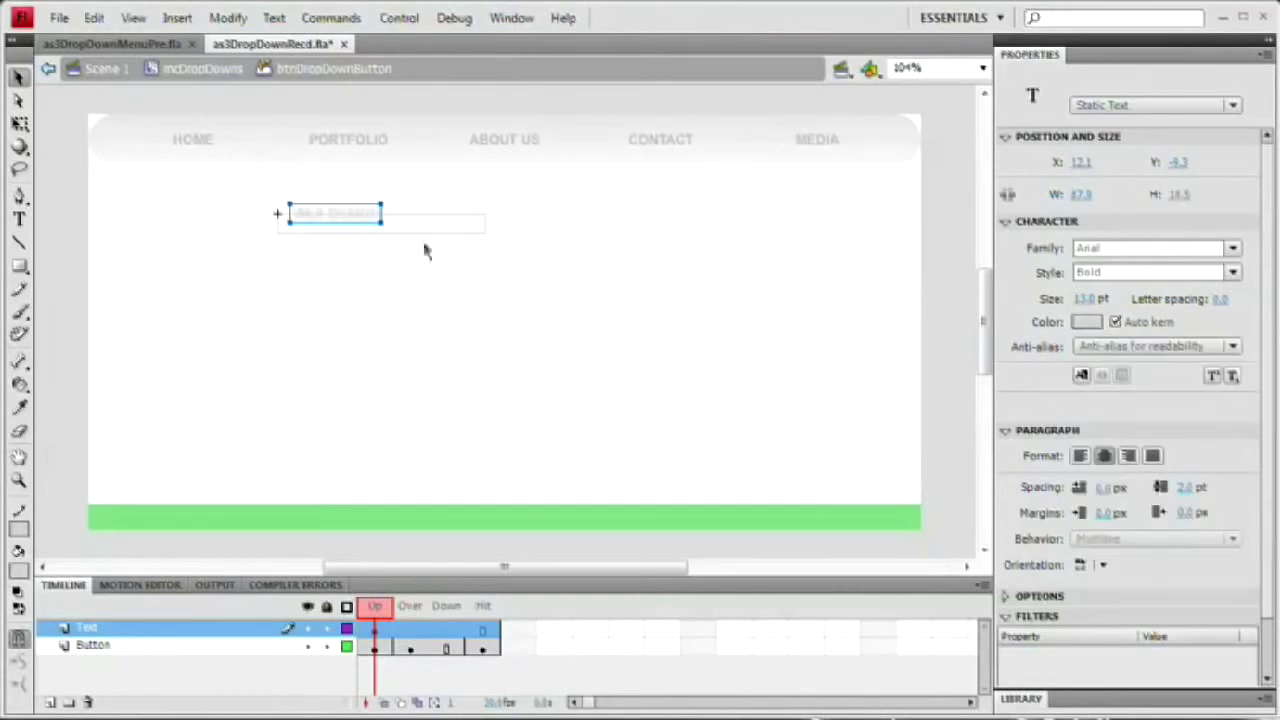
click(1087, 321)
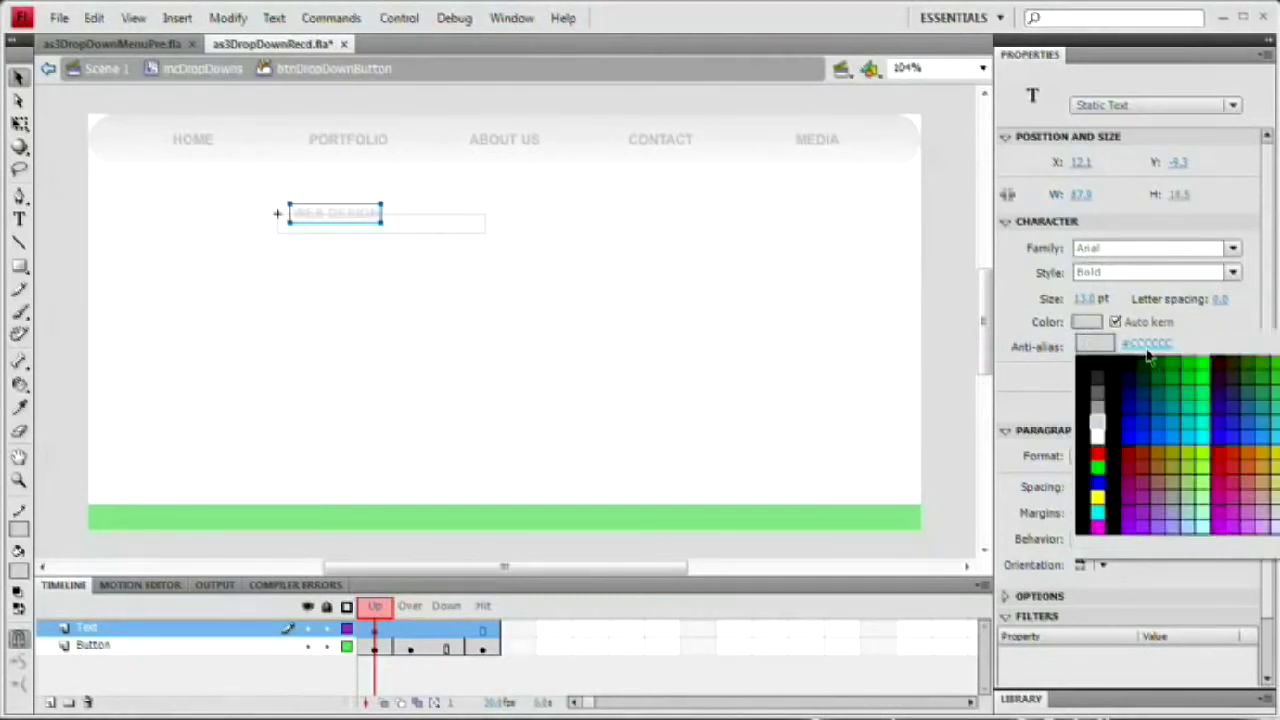
click(1097, 420)
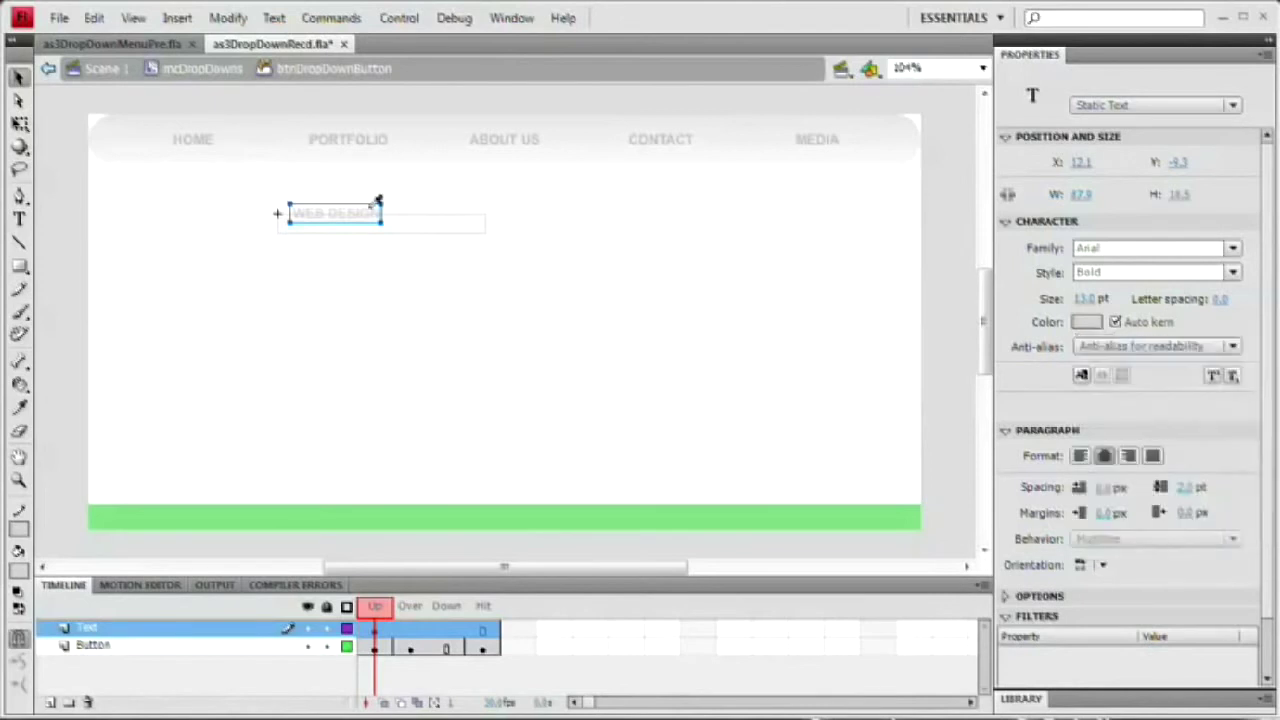
Step: Move the WEB DESIGN text down into the button rectangle, just inside its left edge
mouse_move(377, 201)
mouse_down()
mouse_move(351, 234)
mouse_move(372, 203)
mouse_up()
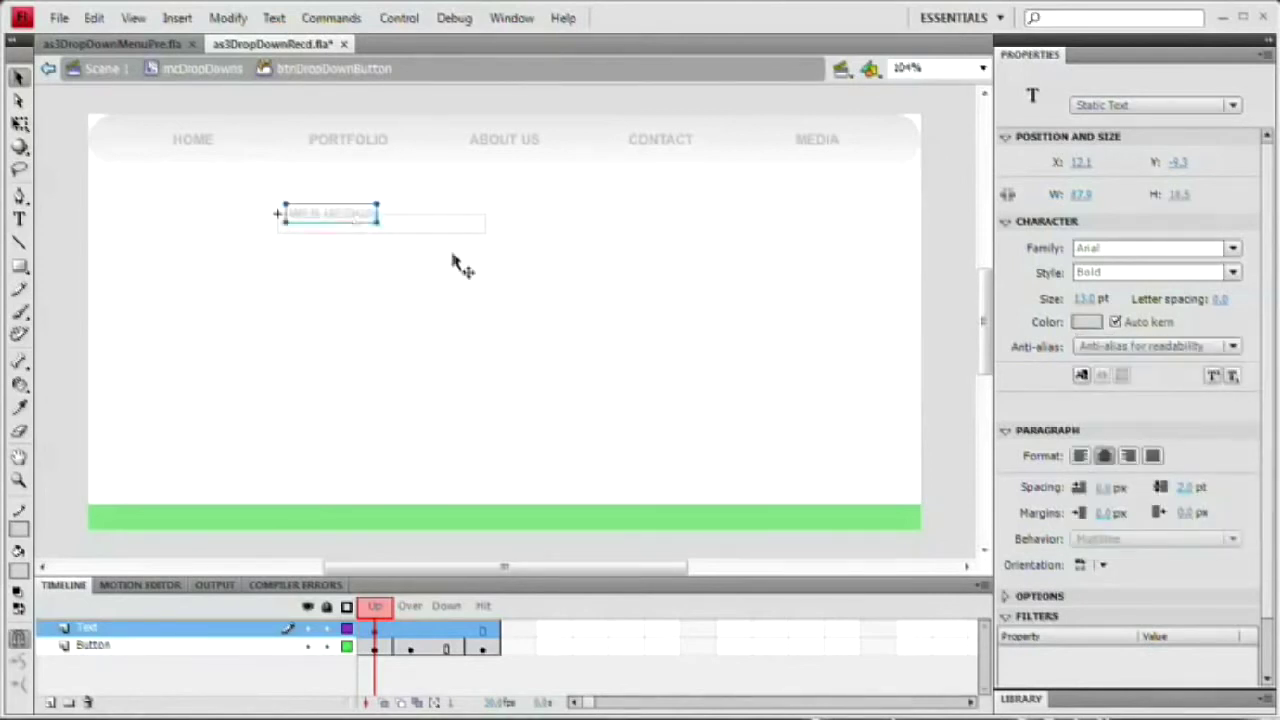
key(Down)
key(Down)
key(Down)
key(Down)
key(Down)
key(Down)
key(Down)
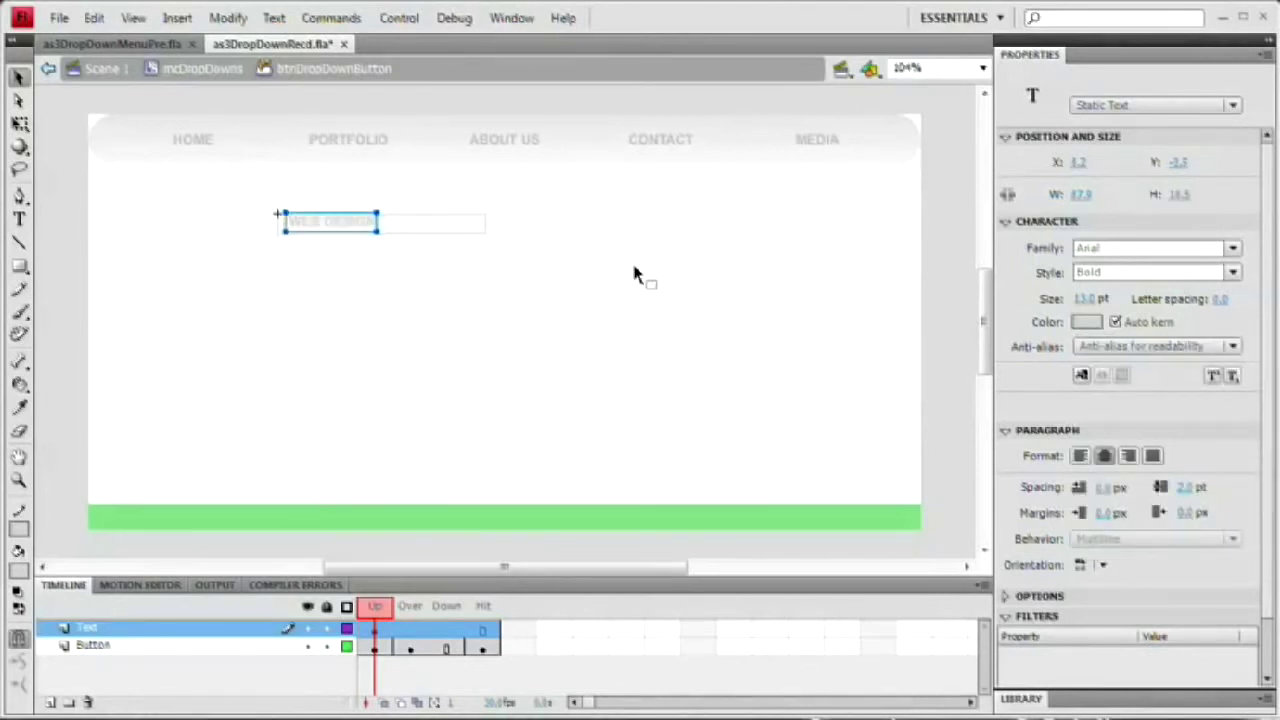
key(Down)
key(Down)
key(Down)
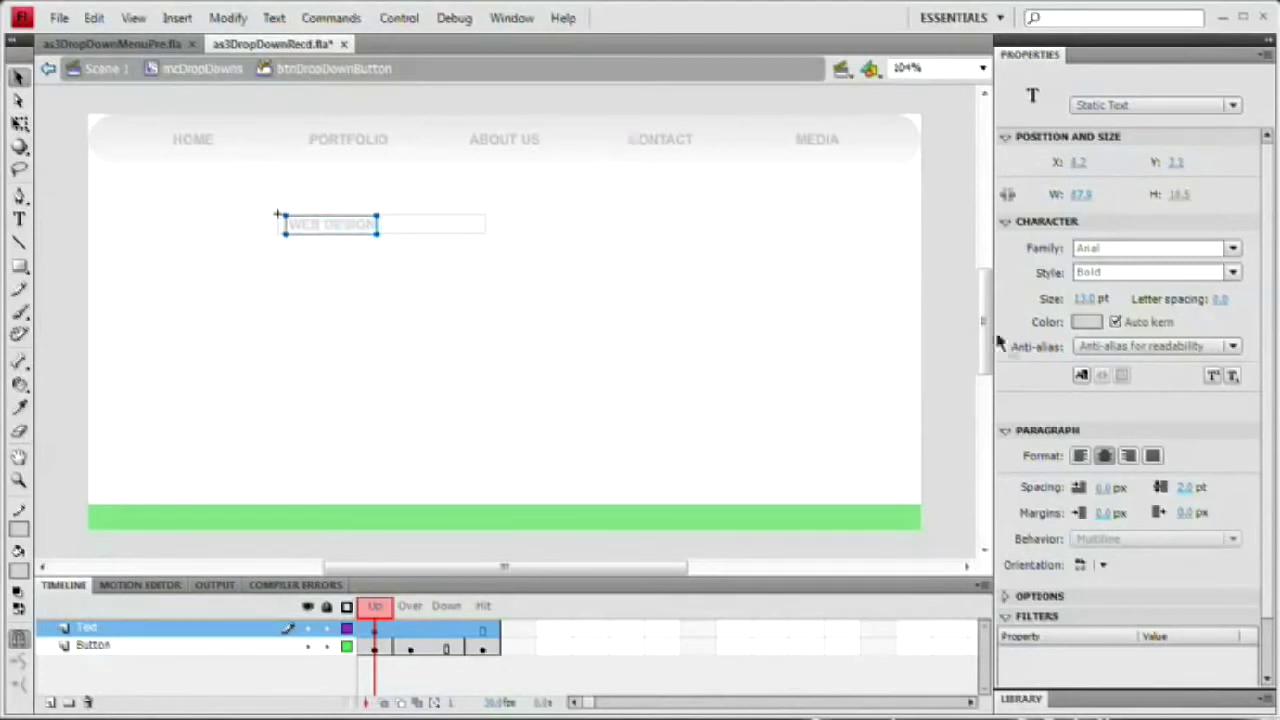
Step: Set the WEB DESIGN text to 12 pt and left-aligned, nudging it slightly left within the button
click(1086, 299)
text(12)
key(Tab)
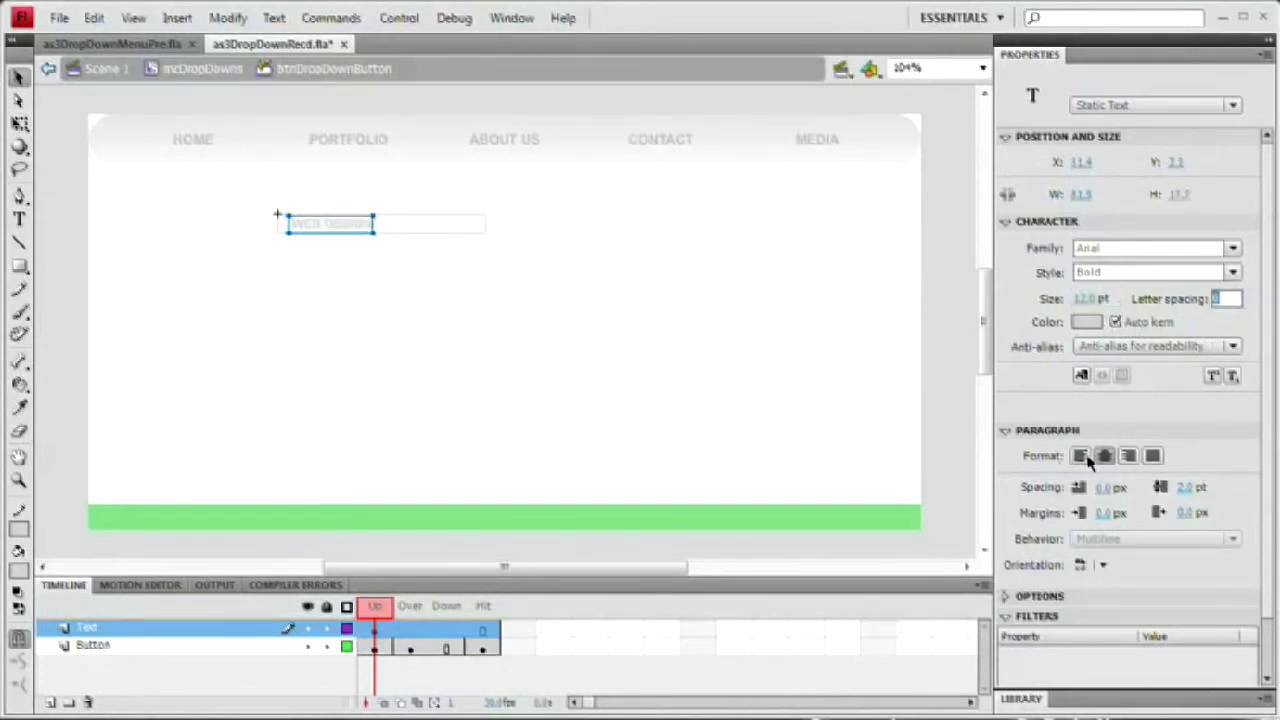
click(1081, 456)
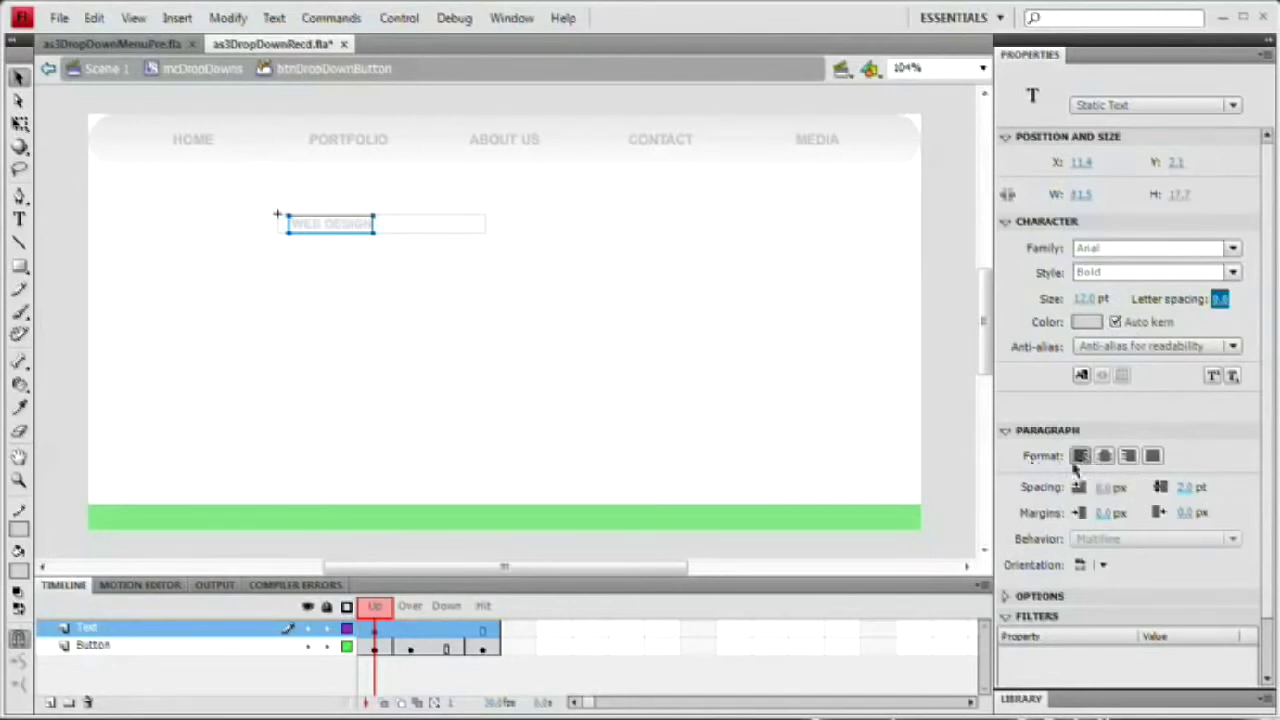
click(500, 285)
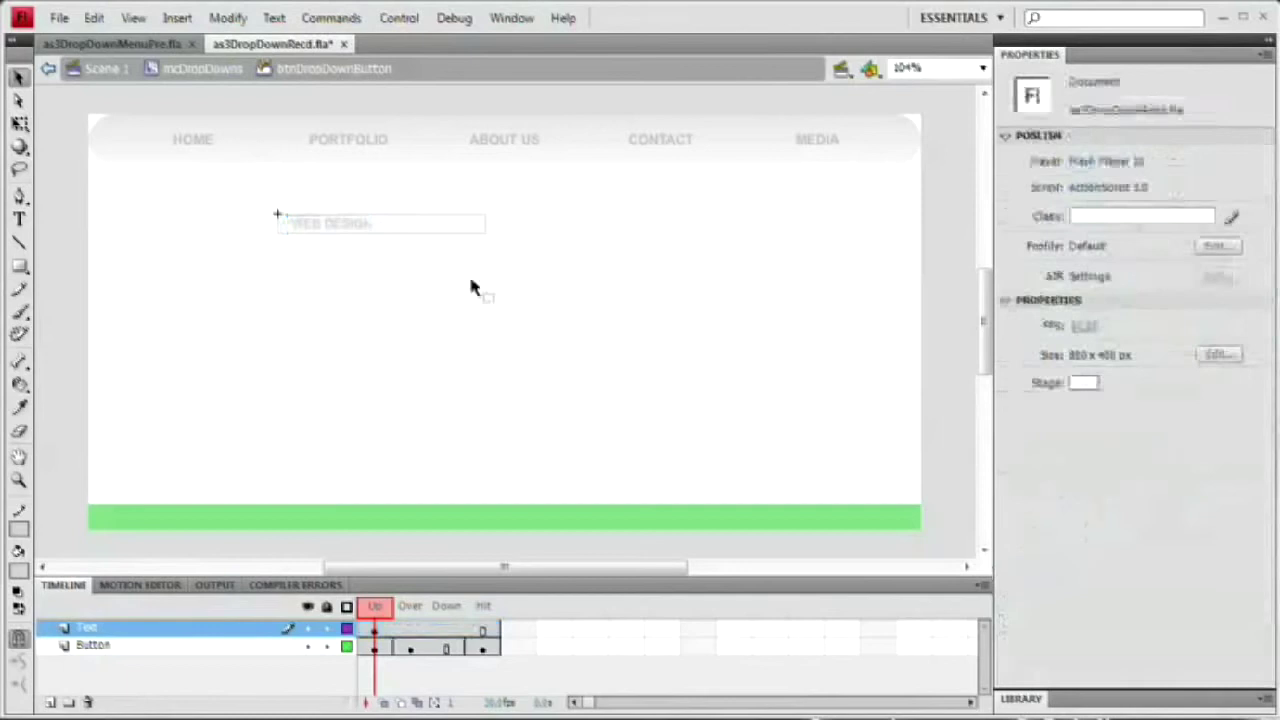
click(335, 223)
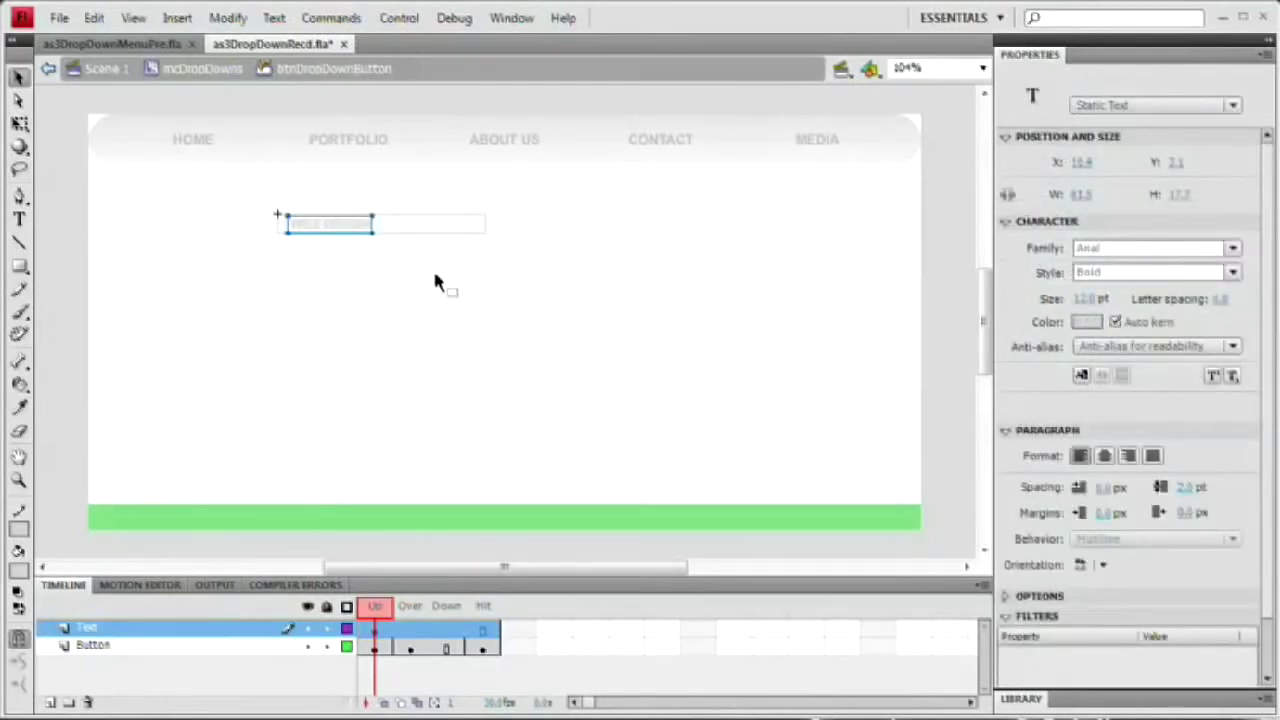
click(434, 282)
click(322, 224)
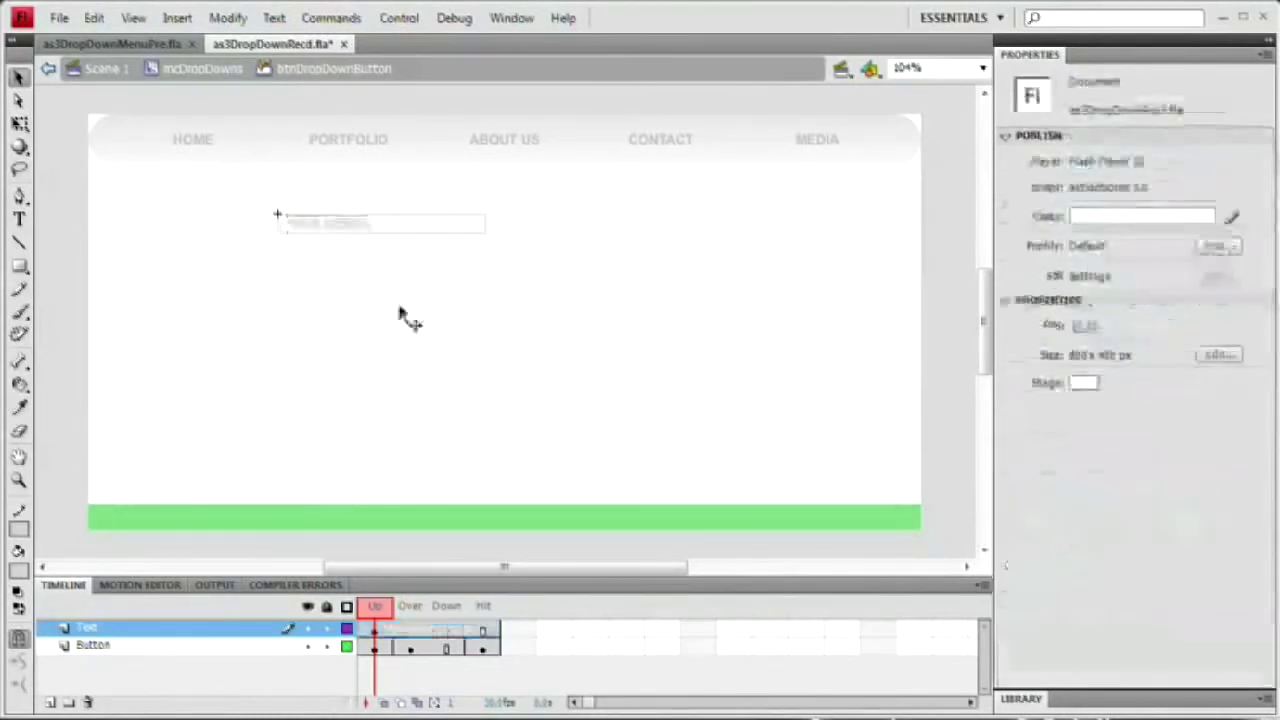
Step: Examine how the text and rectangle look together in the button's Up, Over and Down frames
click(446, 630)
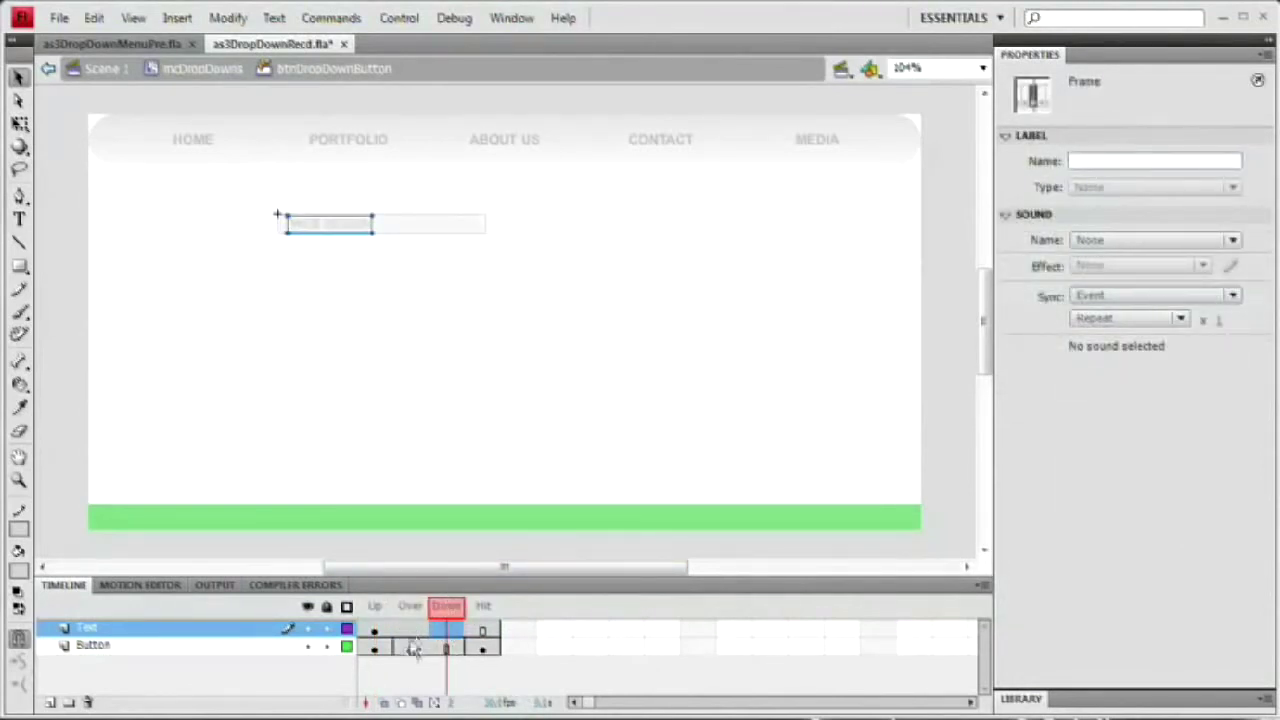
click(452, 630)
click(376, 630)
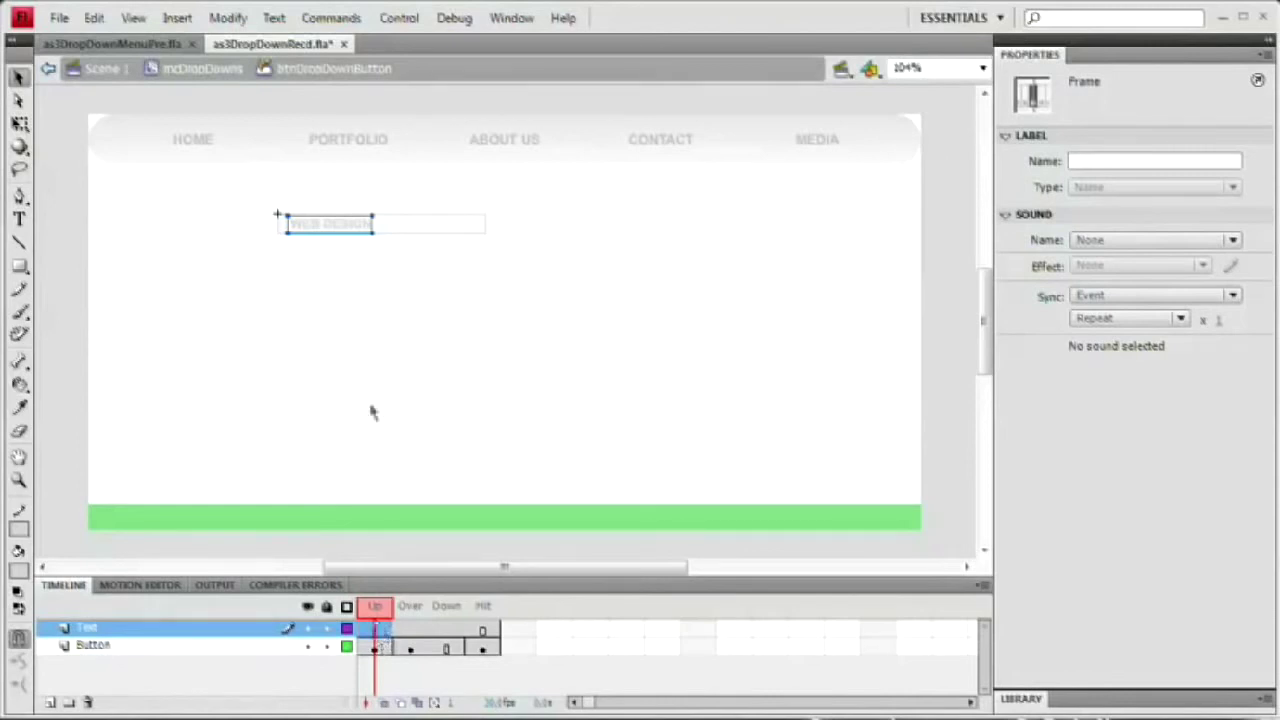
click(410, 630)
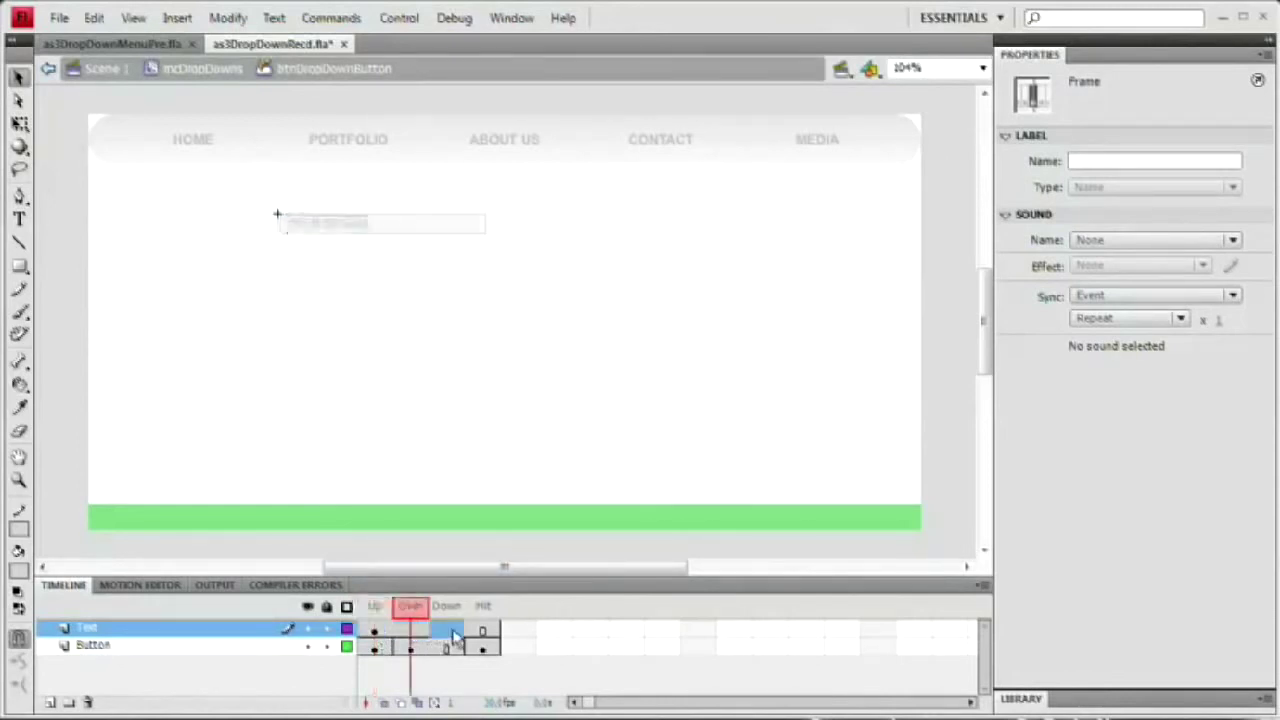
click(446, 630)
click(422, 632)
click(448, 632)
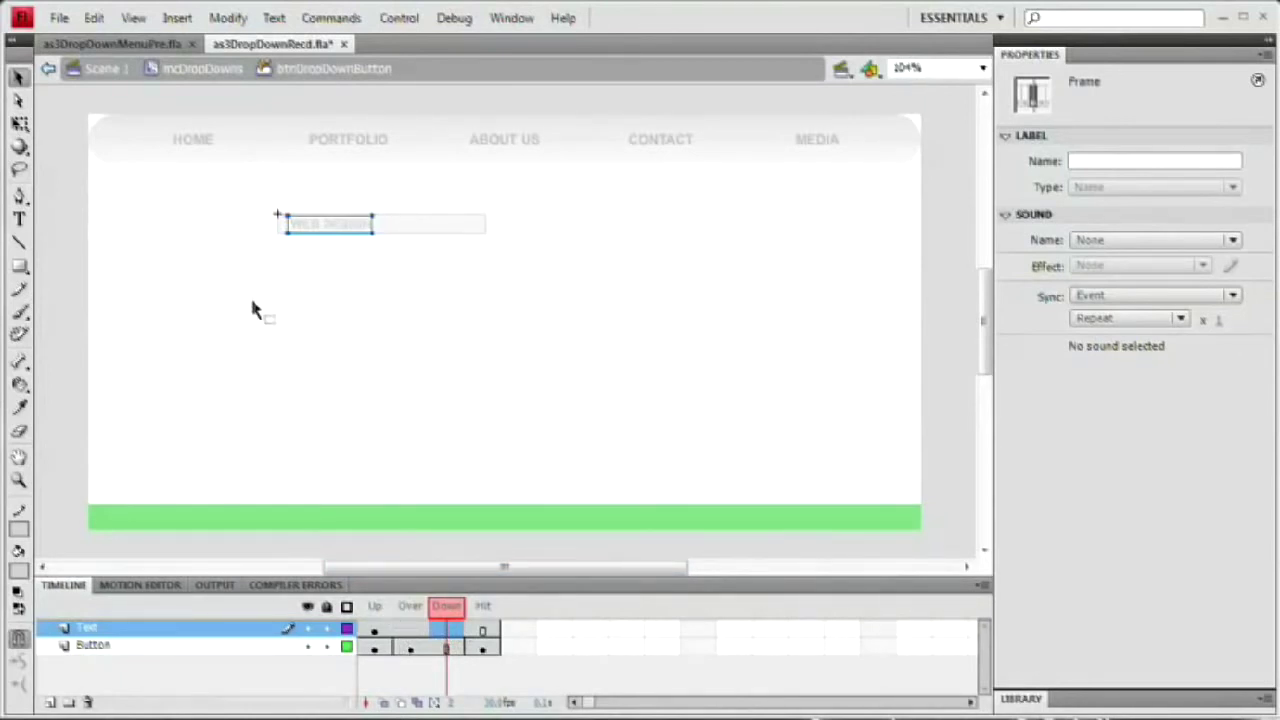
Step: Return to the mcDropDowns clip and delete the btnDropDownButton instance from the portfolioMenu layer
double_click(210, 350)
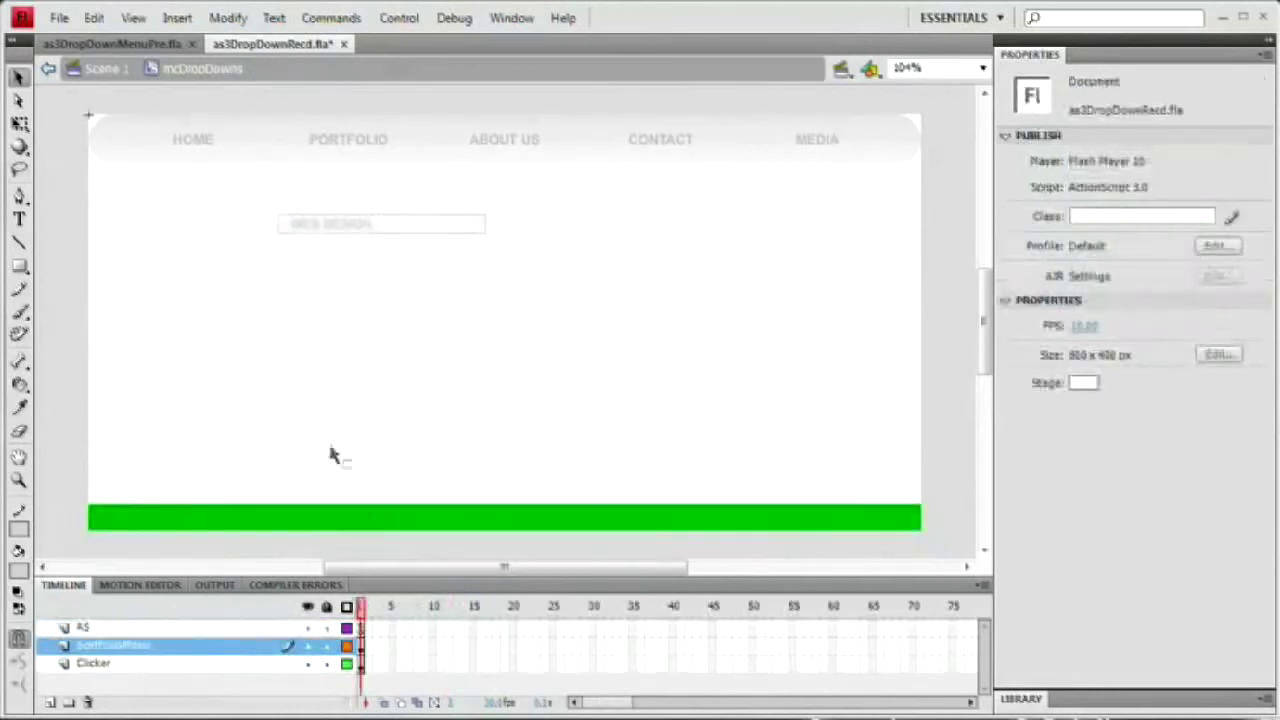
mouse_move(430, 227)
mouse_down()
mouse_move(471, 271)
mouse_move(423, 237)
mouse_up()
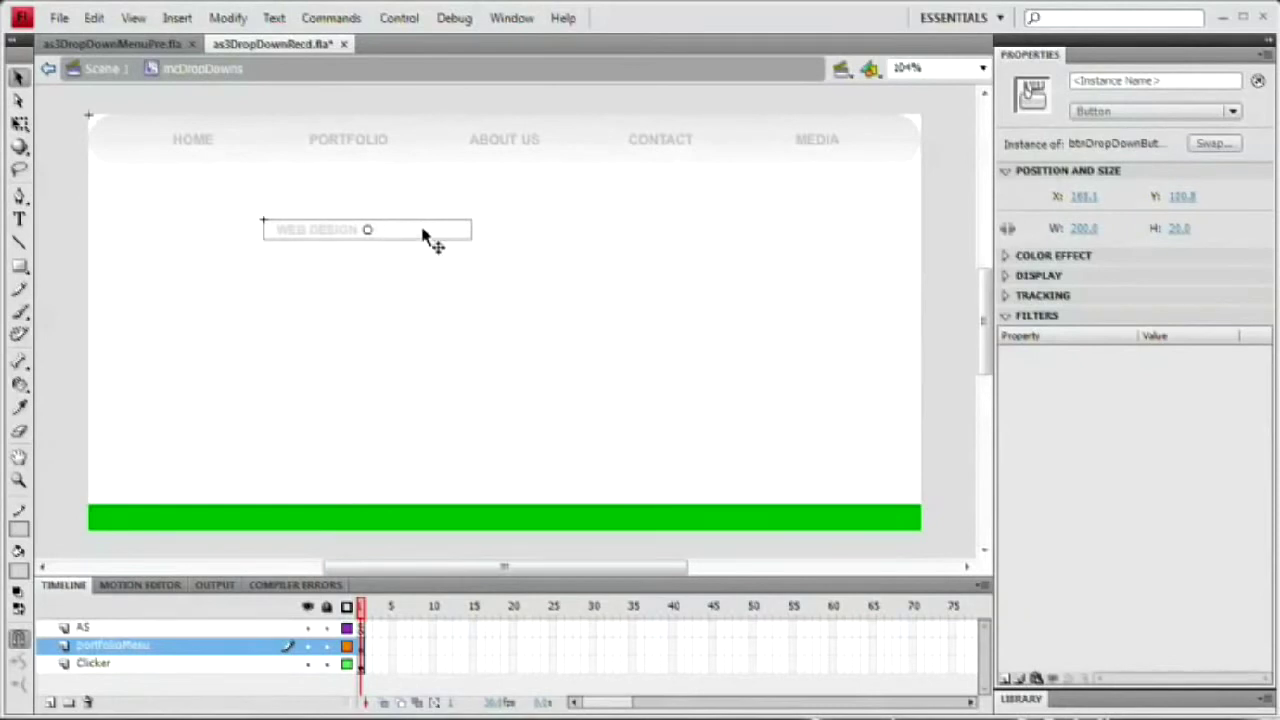
drag(422, 232, 442, 232)
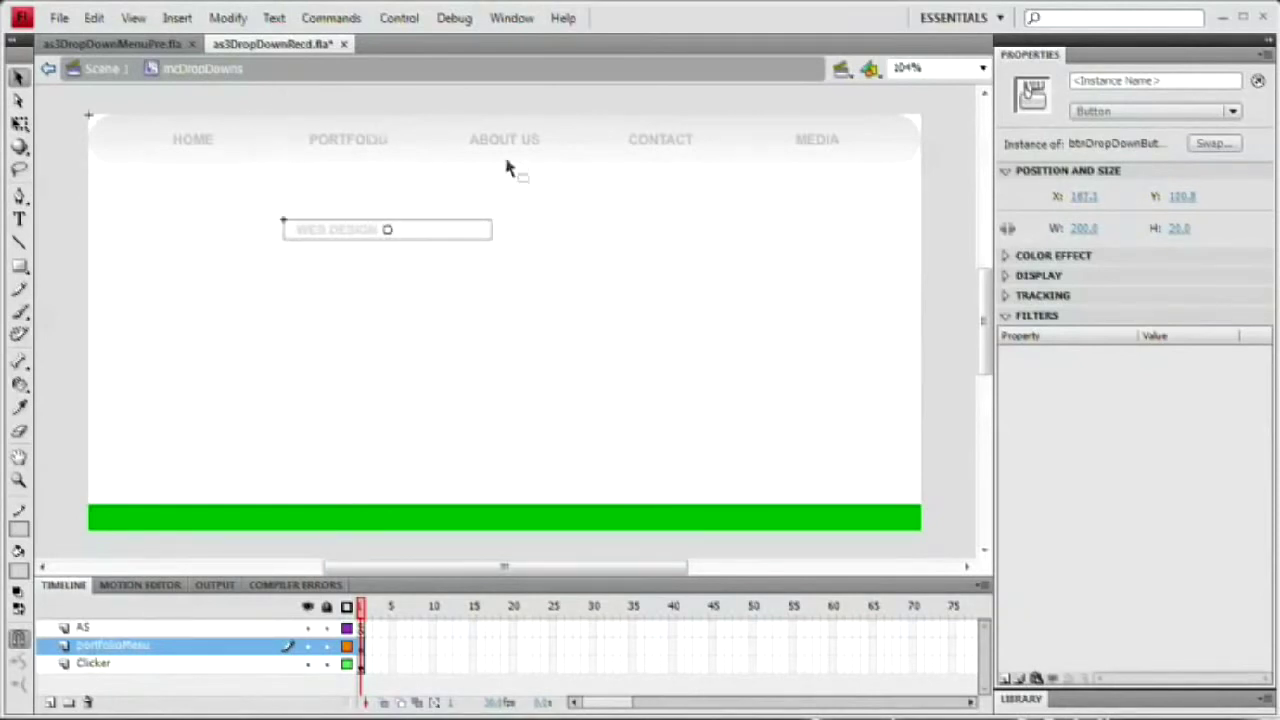
key(Delete)
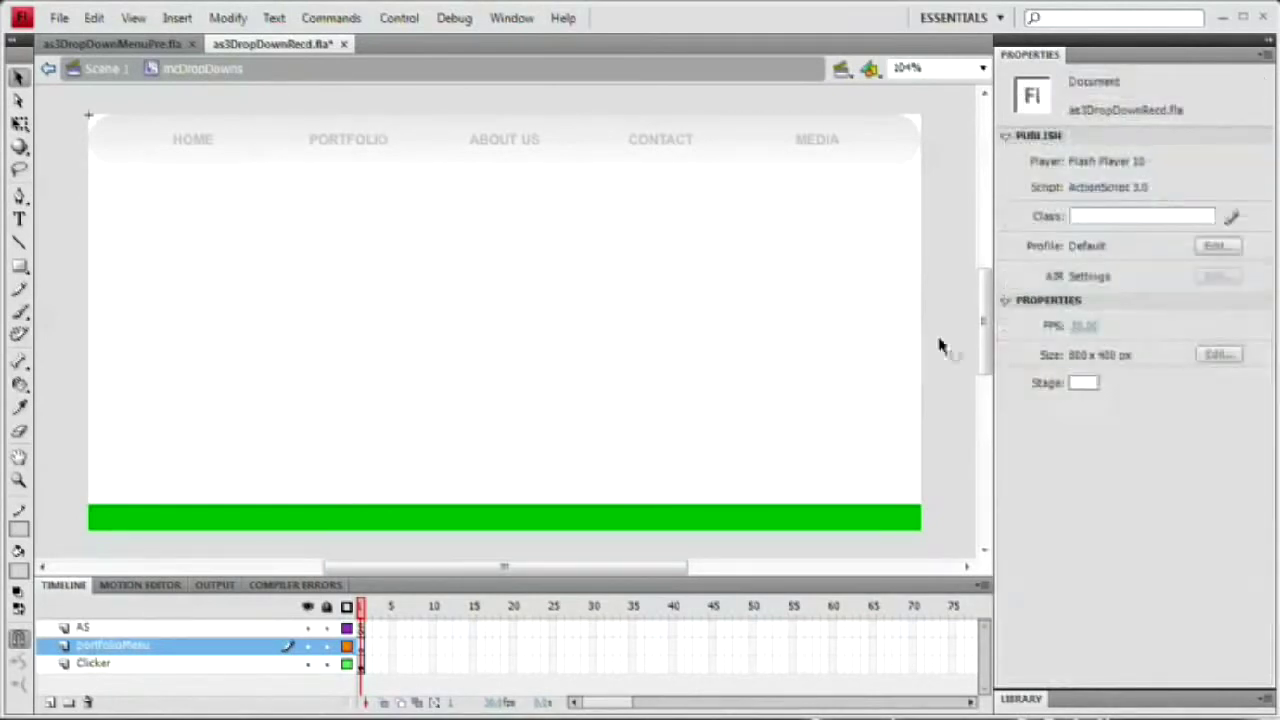
Step: Show the document's library of symbols
click(1030, 699)
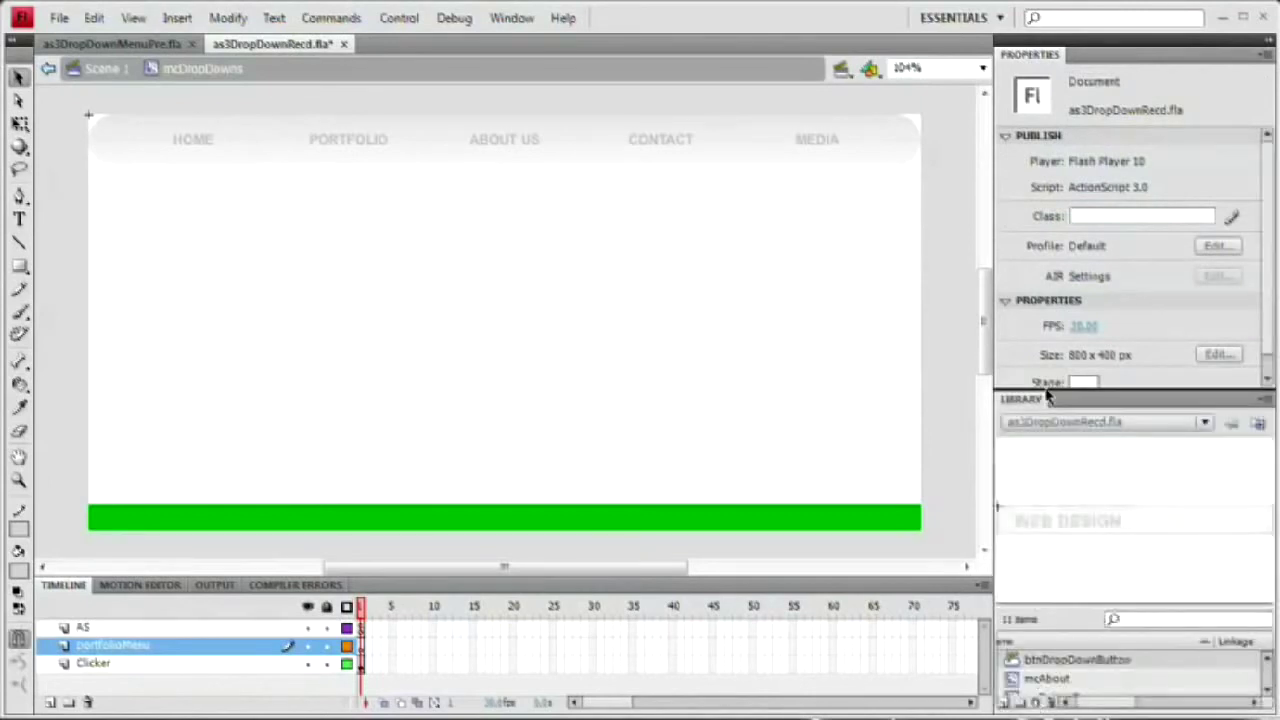
Step: Enlarge the library list and place six instances of btnDropDownButton in a rough vertical column below PORTFOLIO on the portfolioMenu layer
drag(1090, 385, 1094, 213)
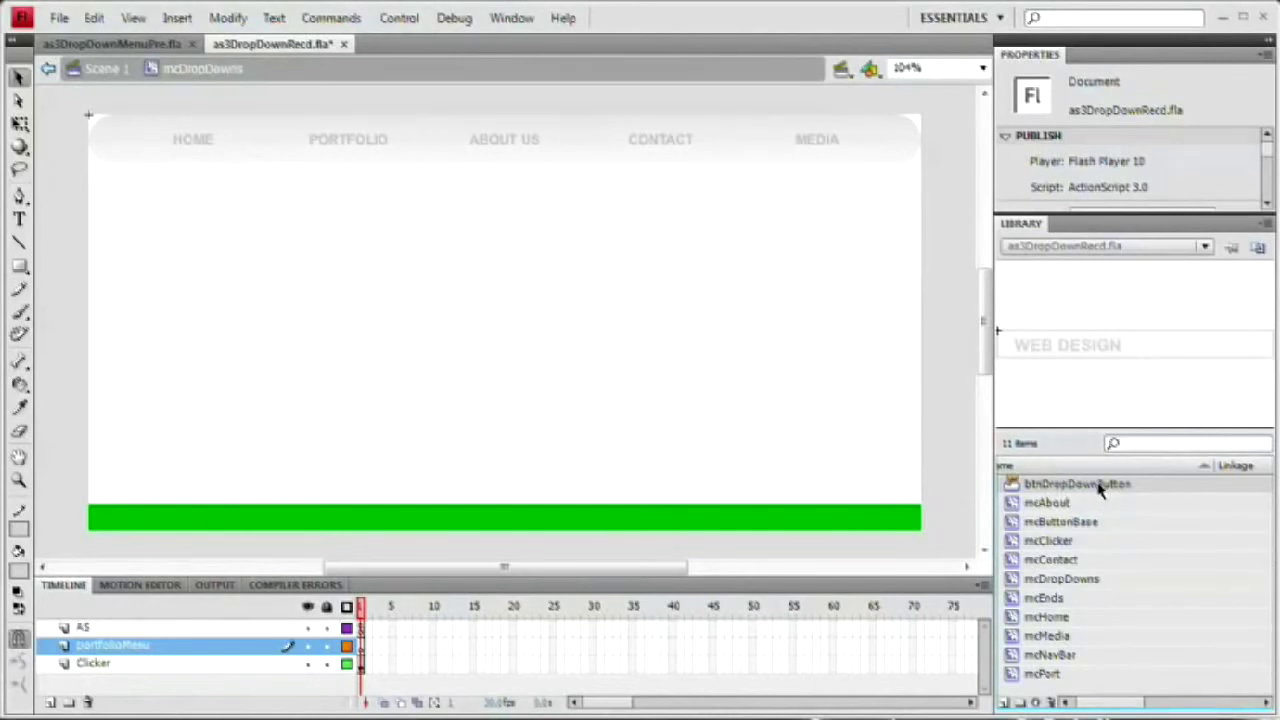
drag(1100, 484, 318, 196)
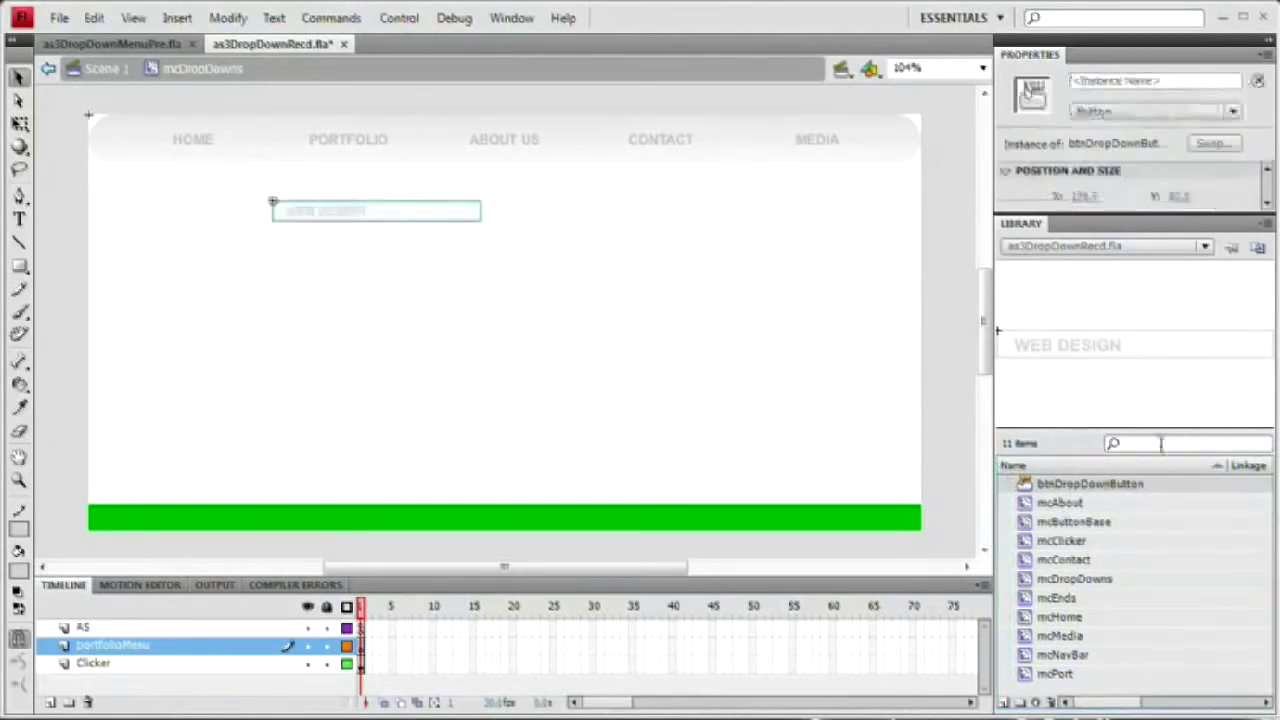
drag(1090, 484, 369, 258)
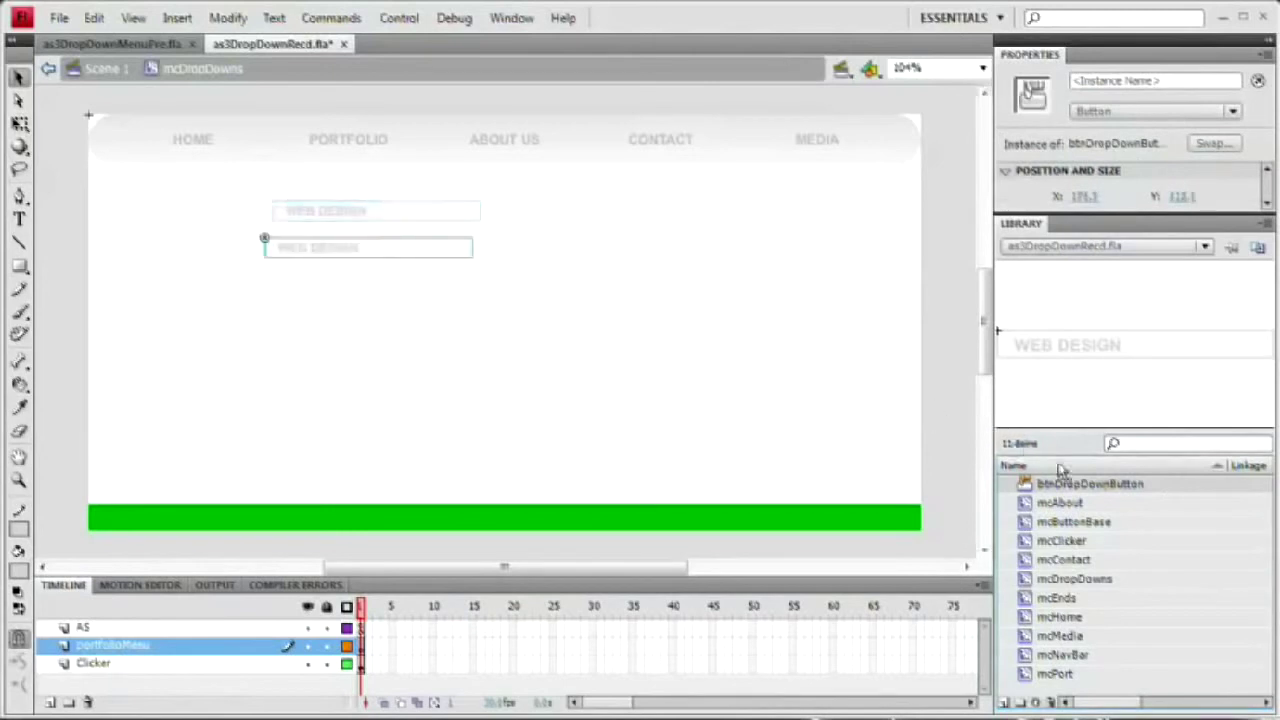
drag(1100, 484, 386, 303)
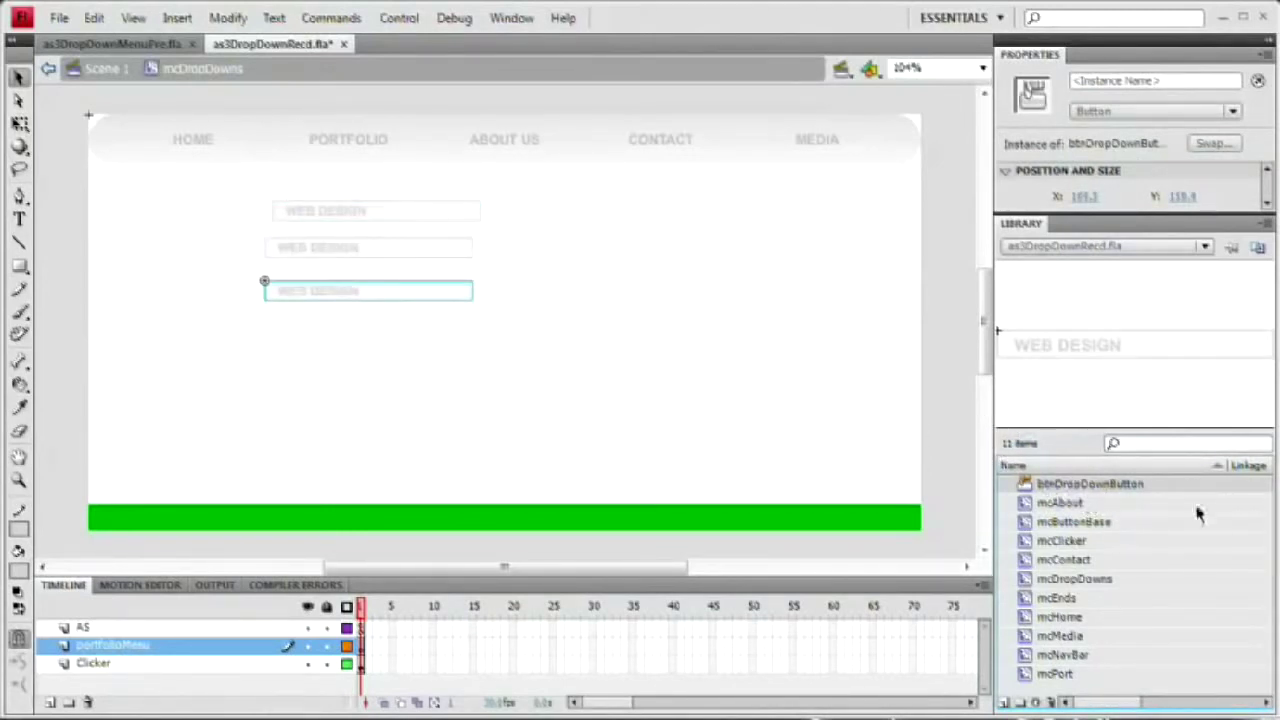
drag(372, 295, 388, 365)
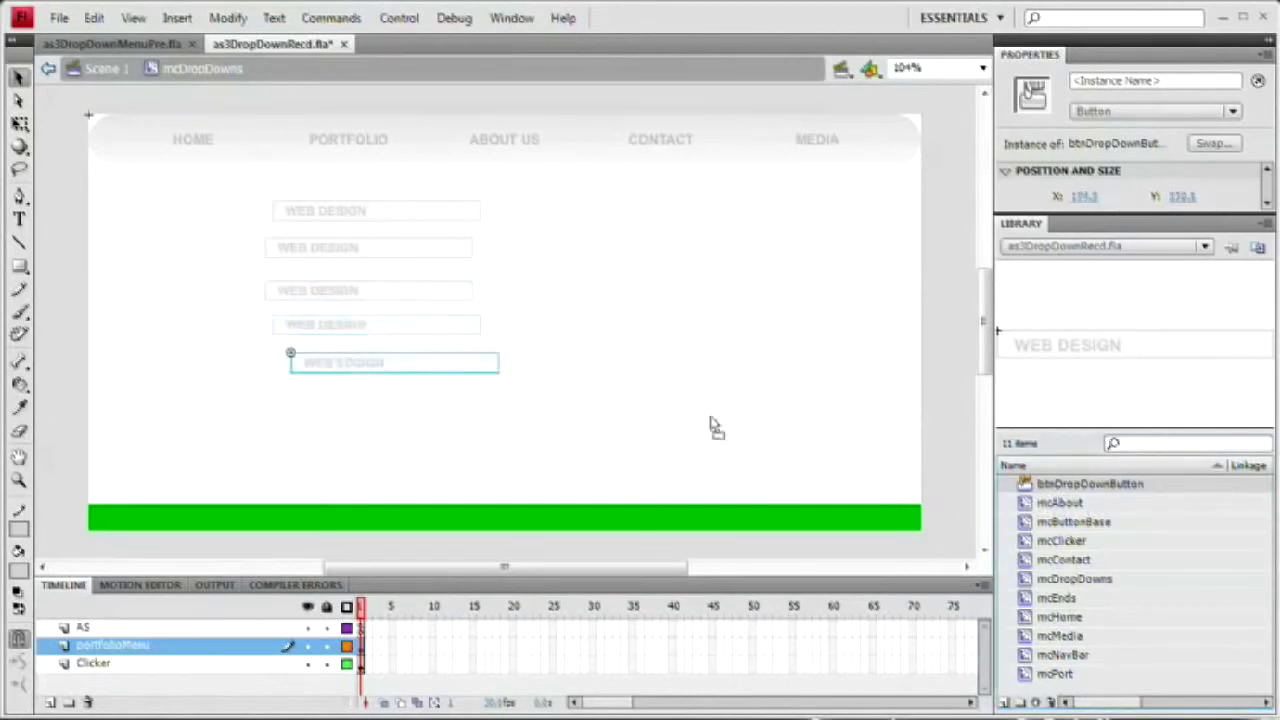
drag(1043, 500, 372, 408)
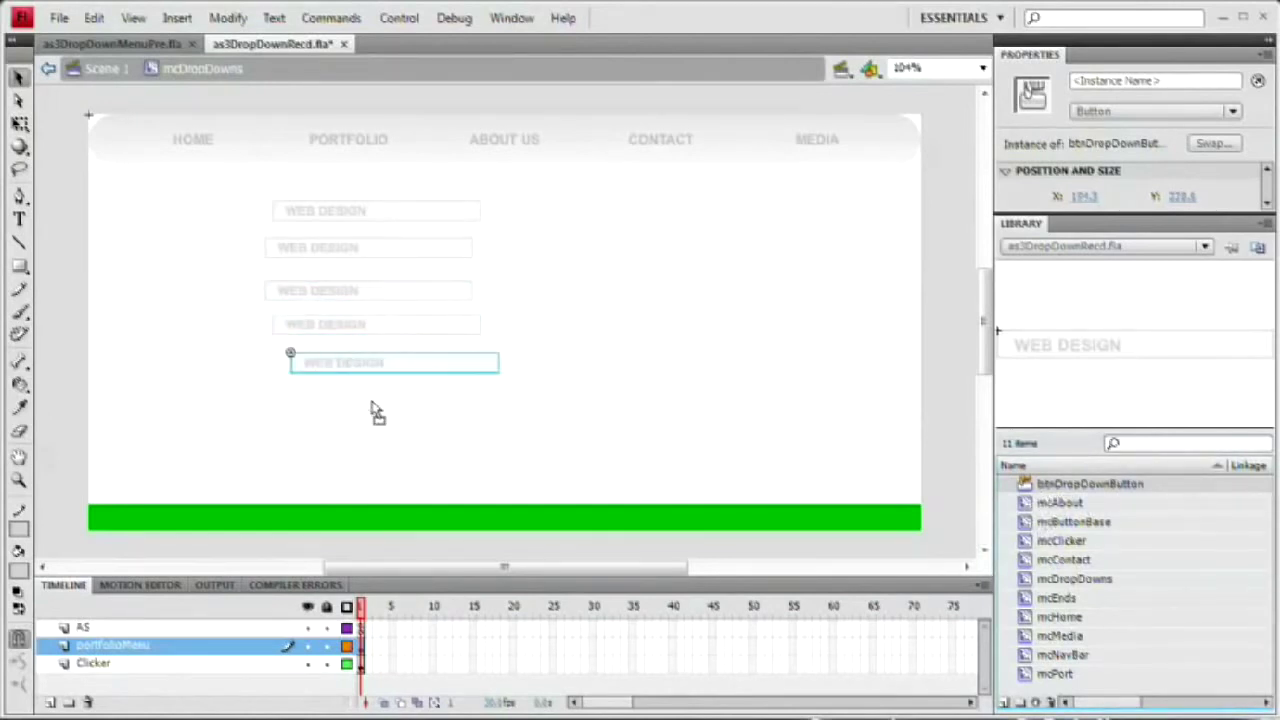
click(536, 346)
Step: Duplicate the symbol of the topmost button instance under the name btnWebDes
click(411, 225)
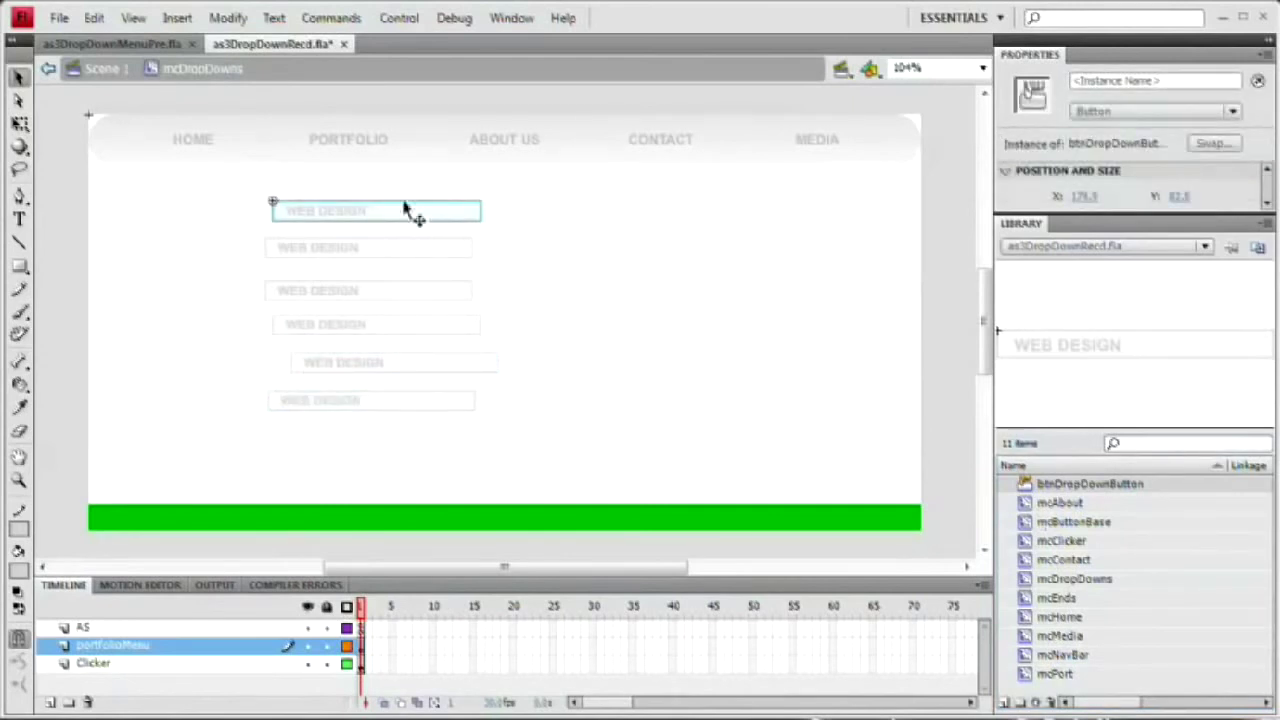
click(226, 18)
mouse_move(336, 150)
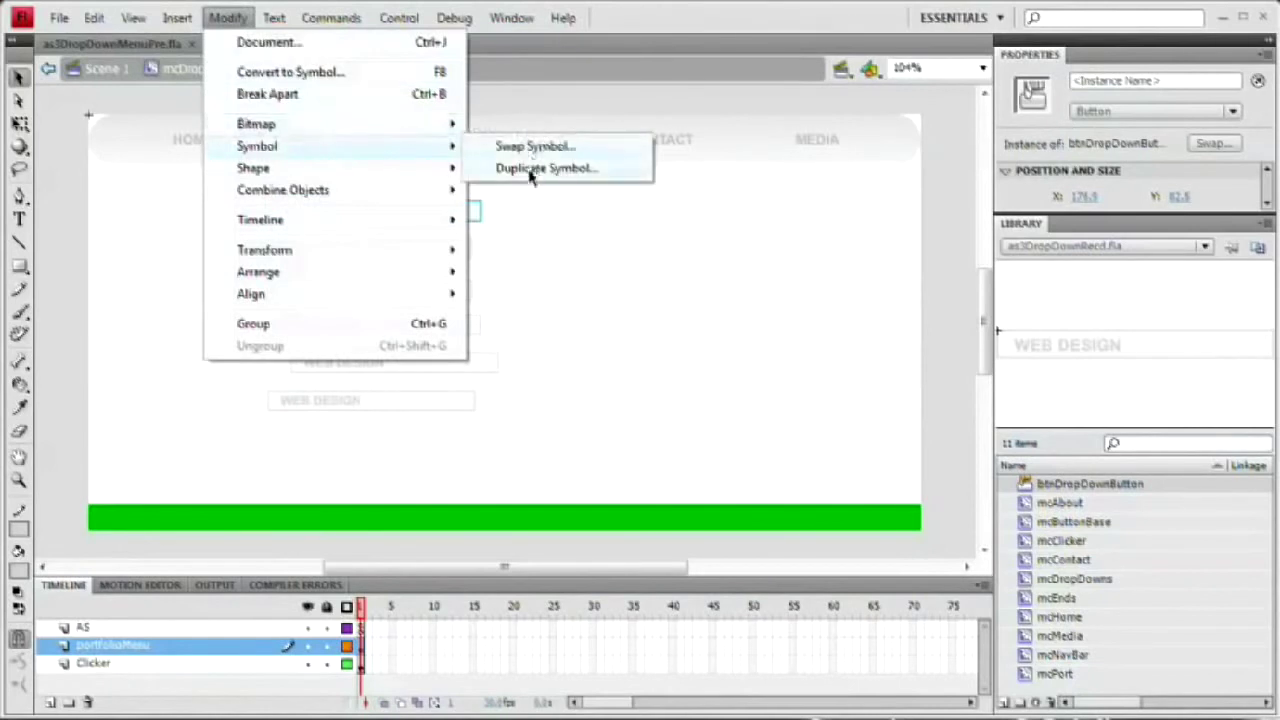
click(620, 168)
drag(1014, 561, 779, 296)
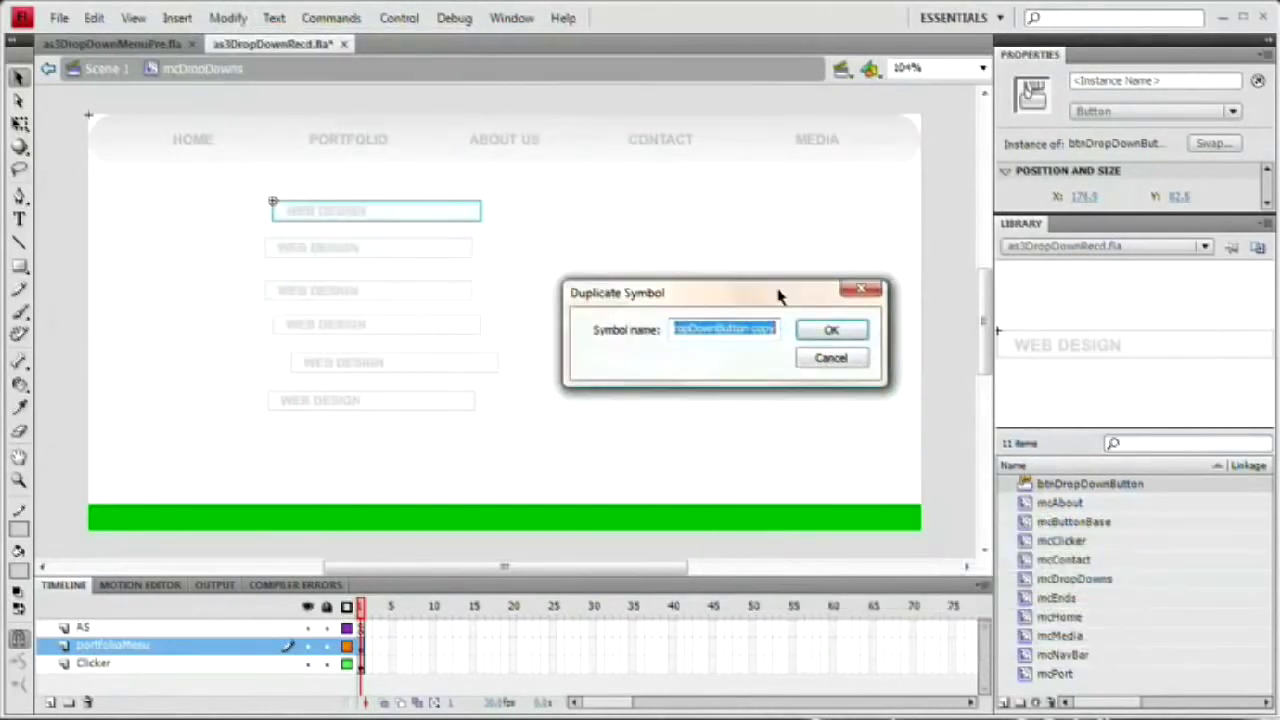
text(btnWebDe)
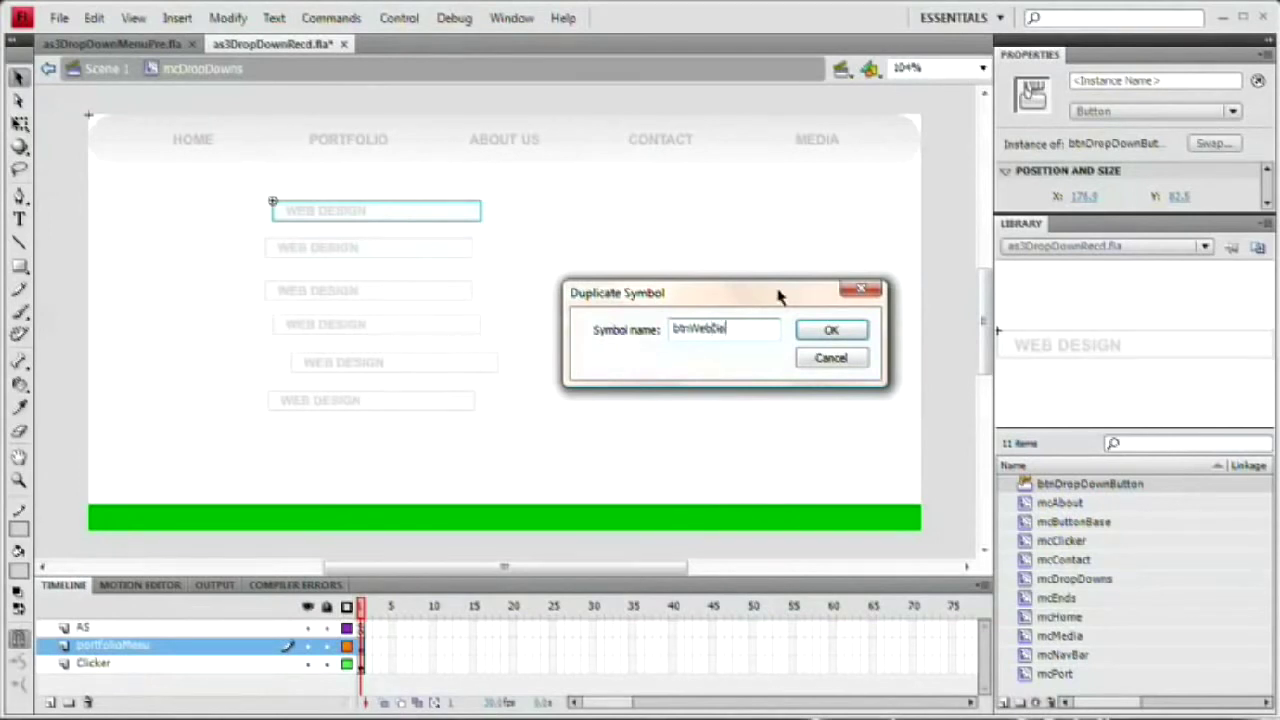
text(s)
key(Return)
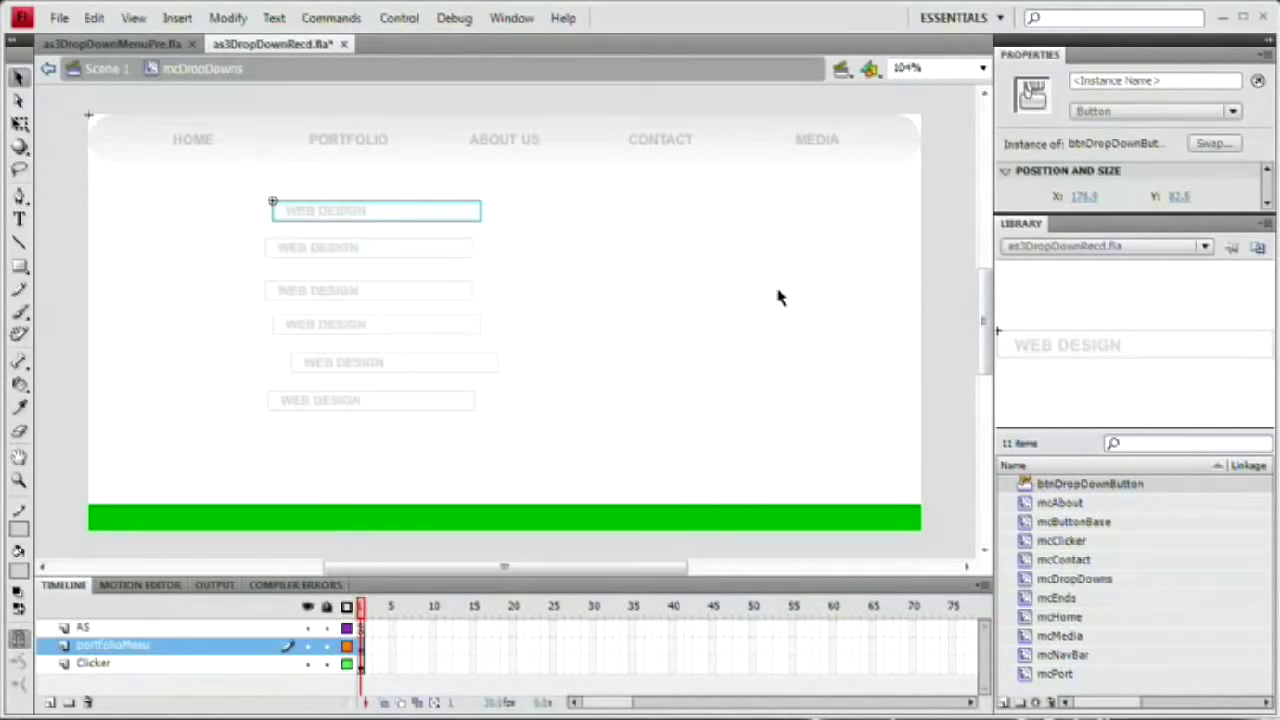
Step: Check the label text inside the btnWebDes button and return to the mcDropDowns clip
double_click(343, 213)
click(343, 213)
double_click(343, 213)
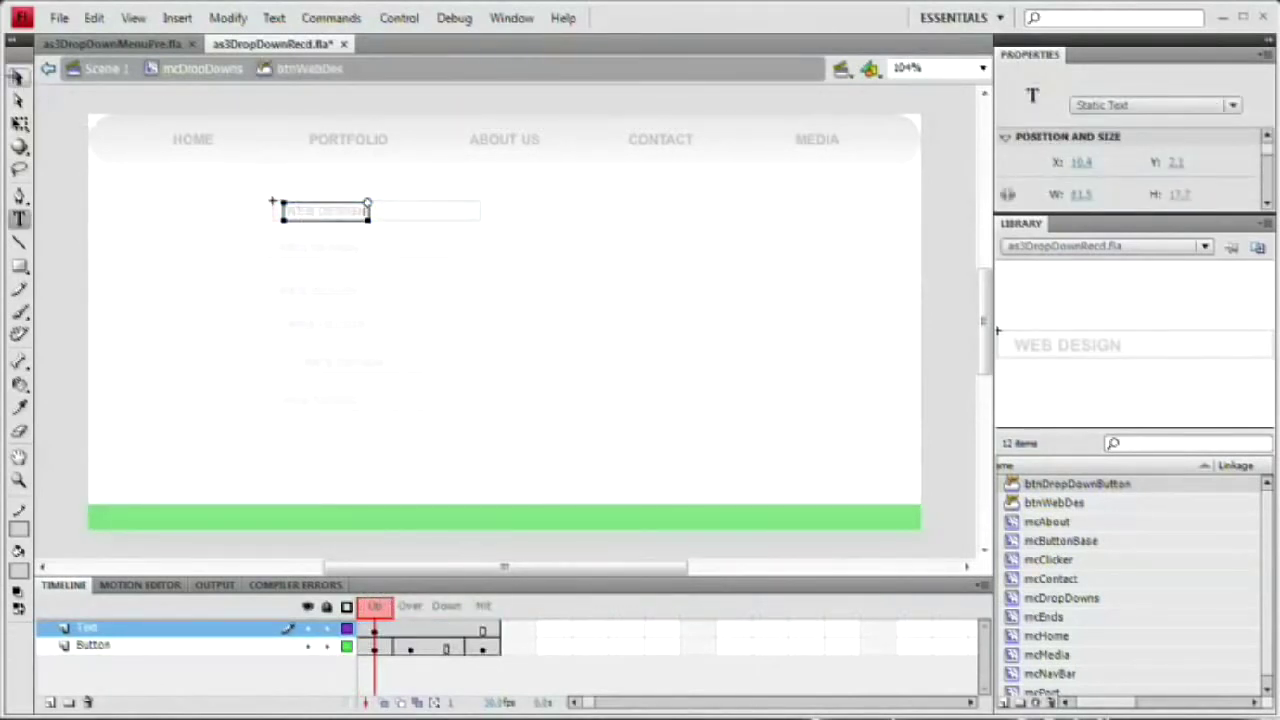
click(17, 77)
click(167, 225)
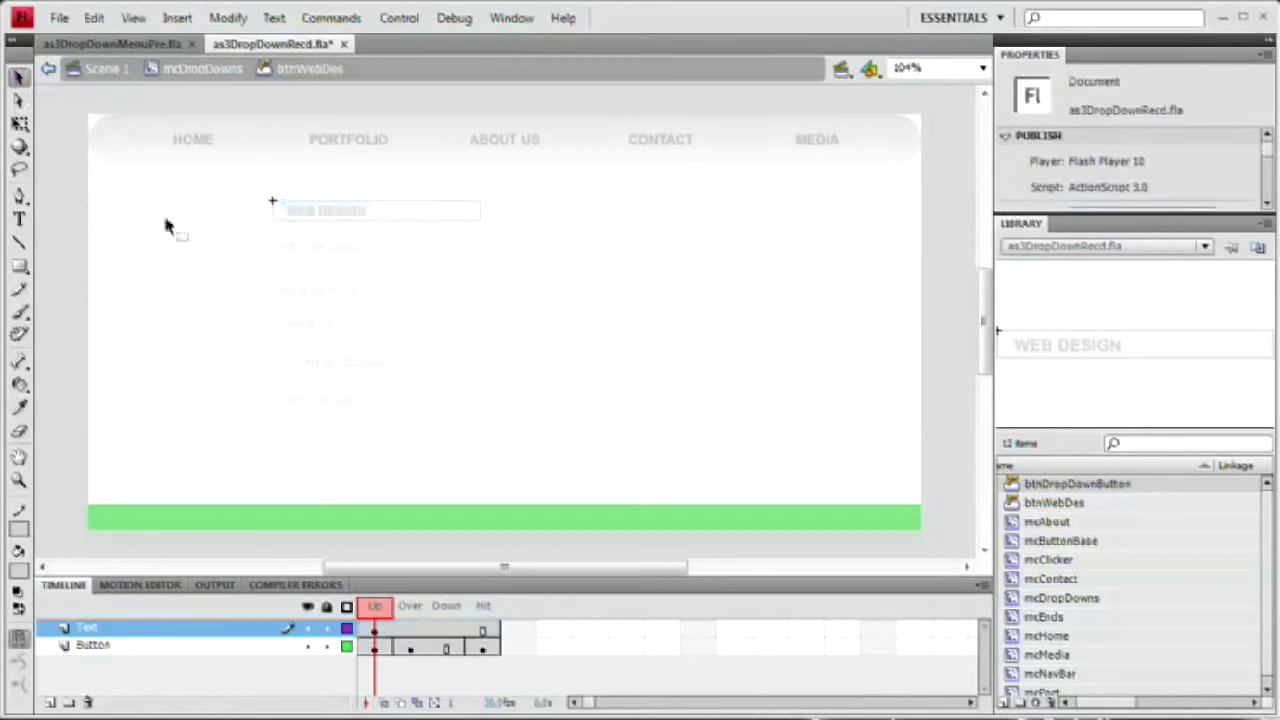
double_click(160, 224)
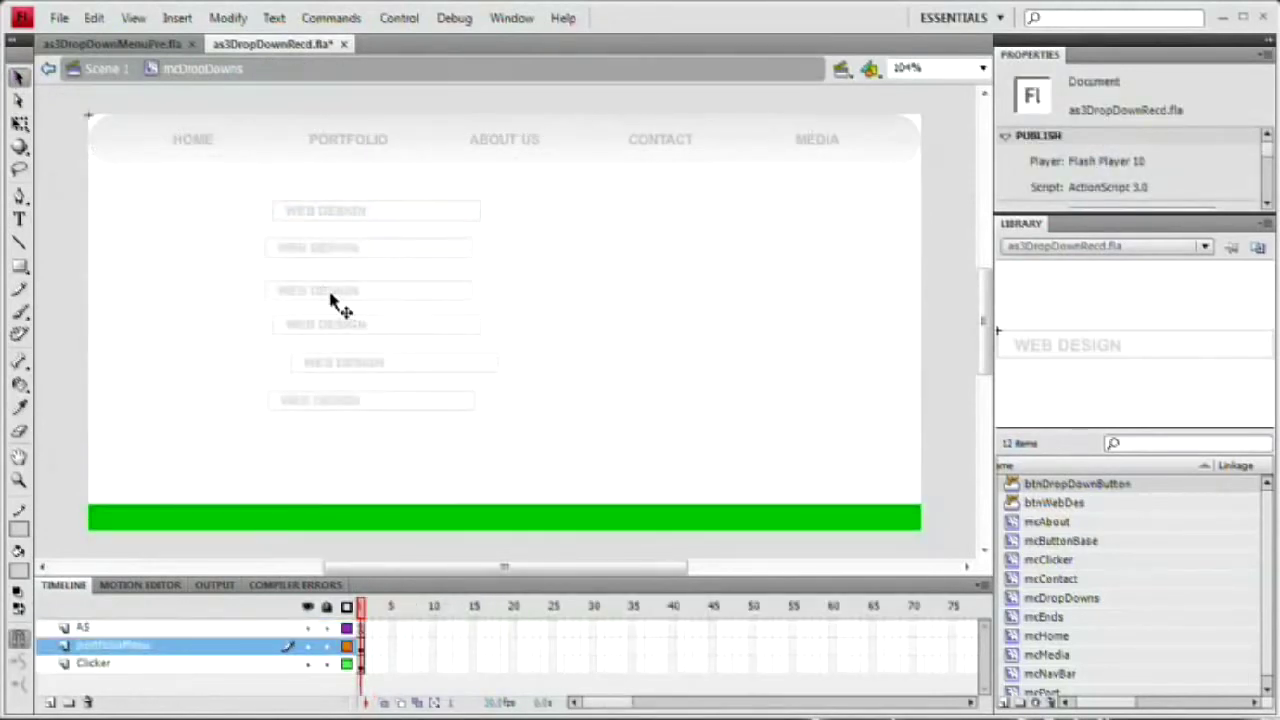
Step: Duplicate the symbol of the second button instance under the name btnLogoDes
click(376, 250)
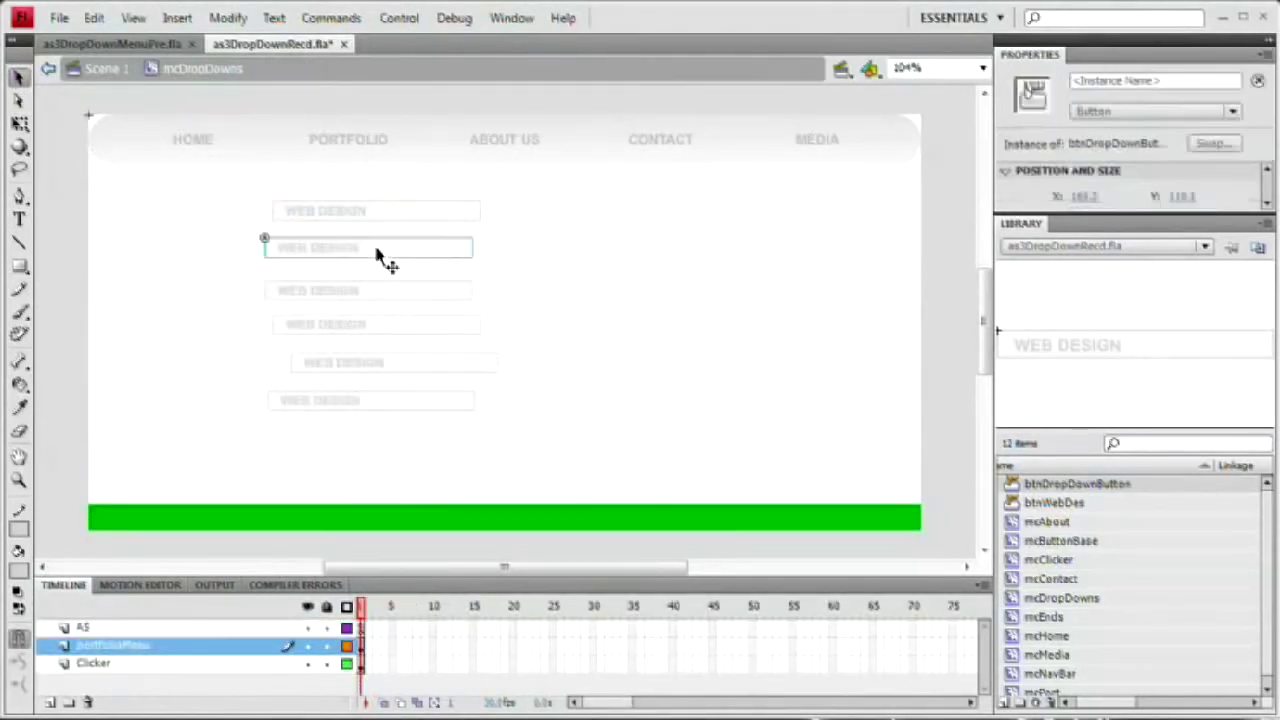
click(226, 17)
mouse_move(317, 148)
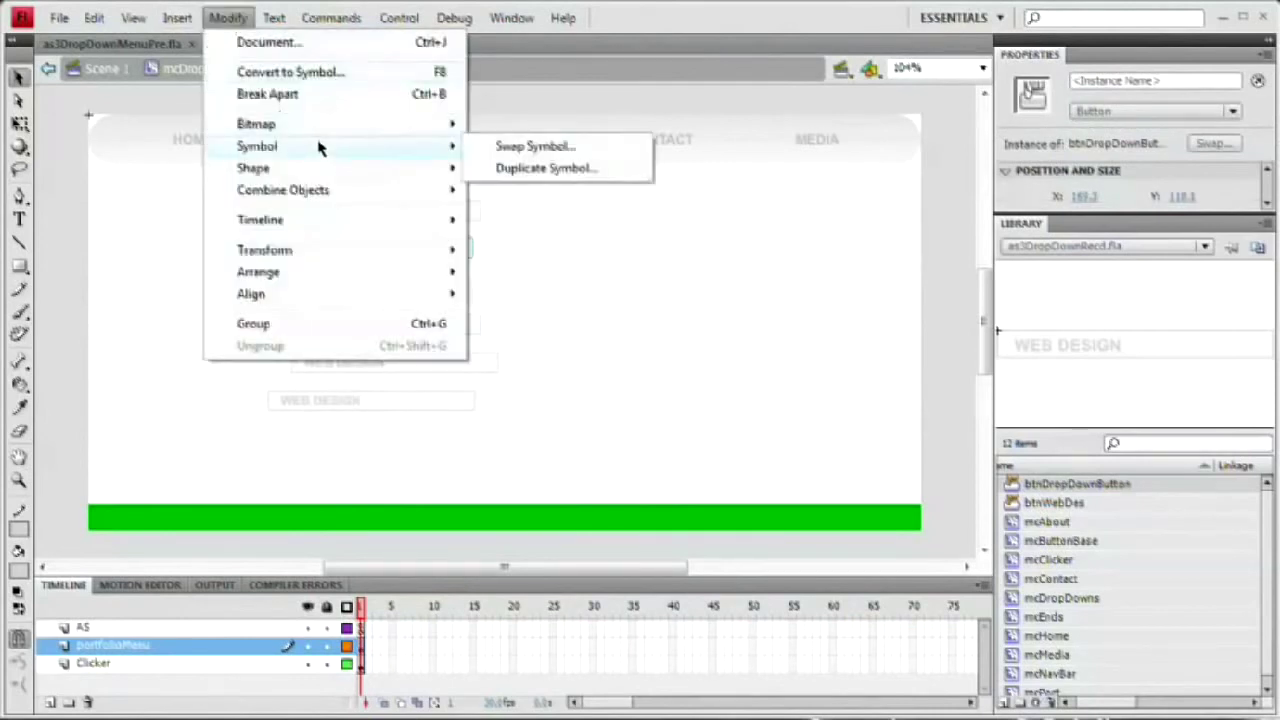
click(510, 170)
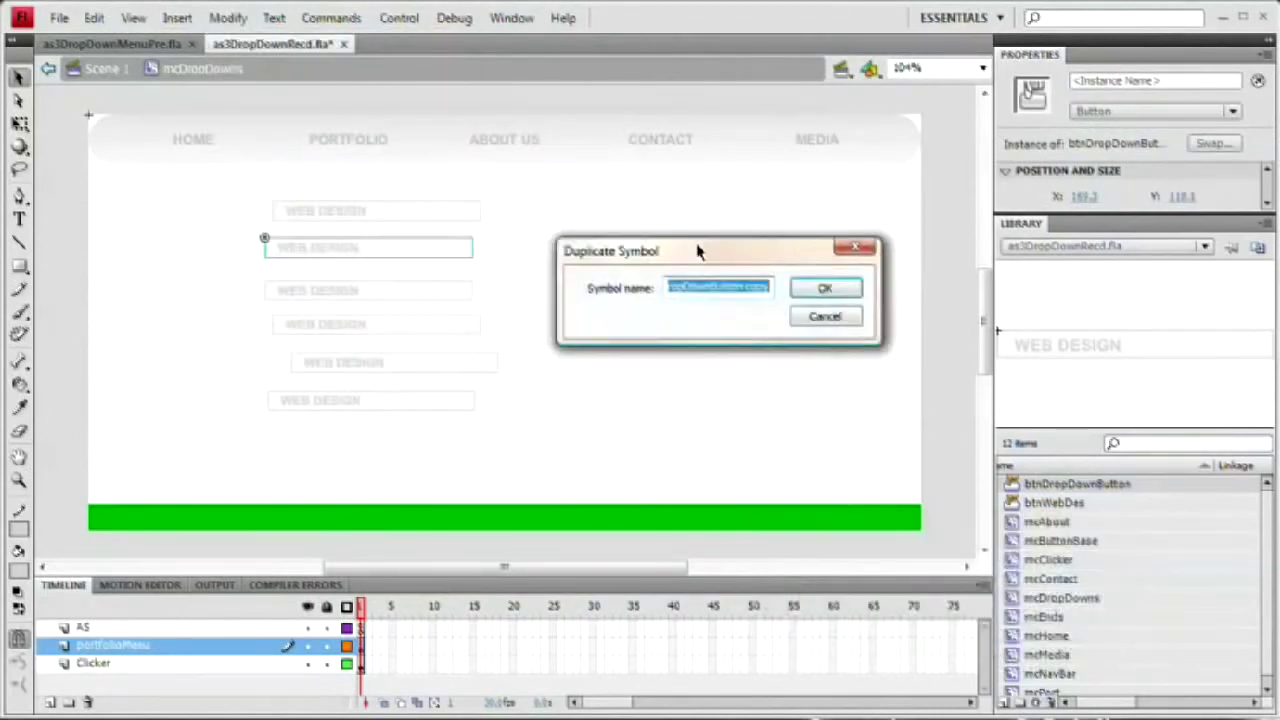
text(btnLogoD)
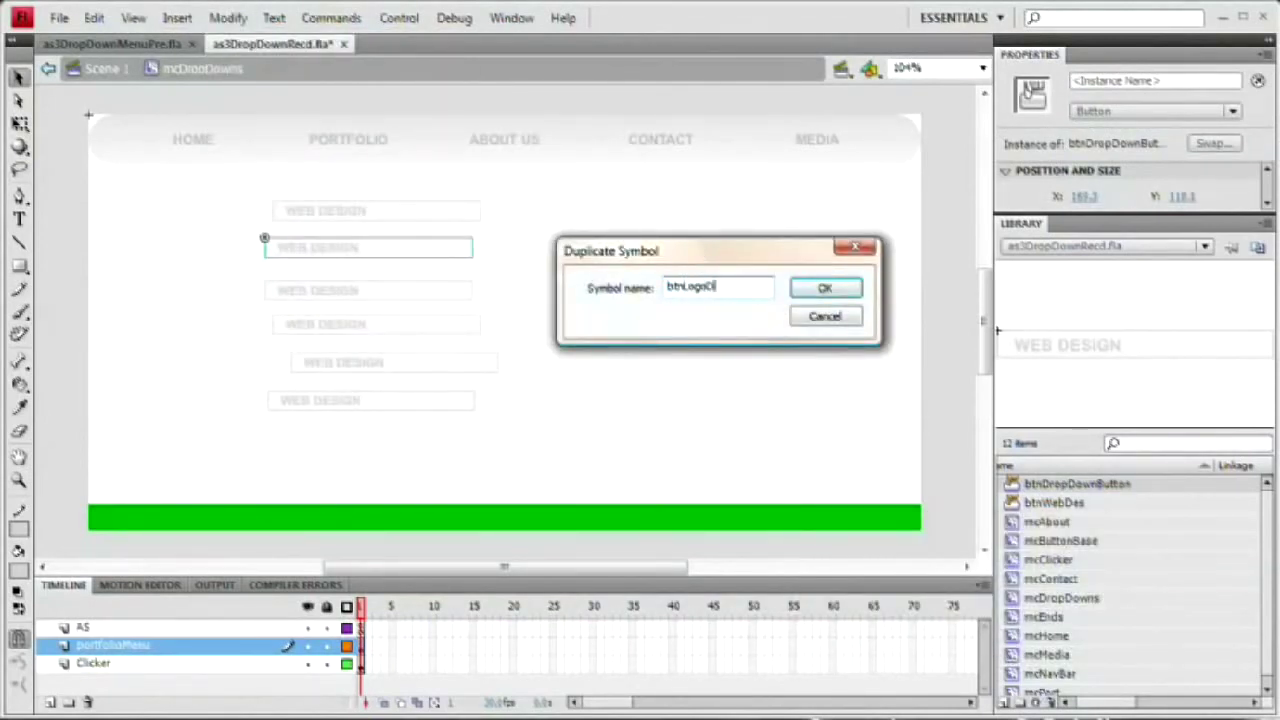
text(es)
key(Return)
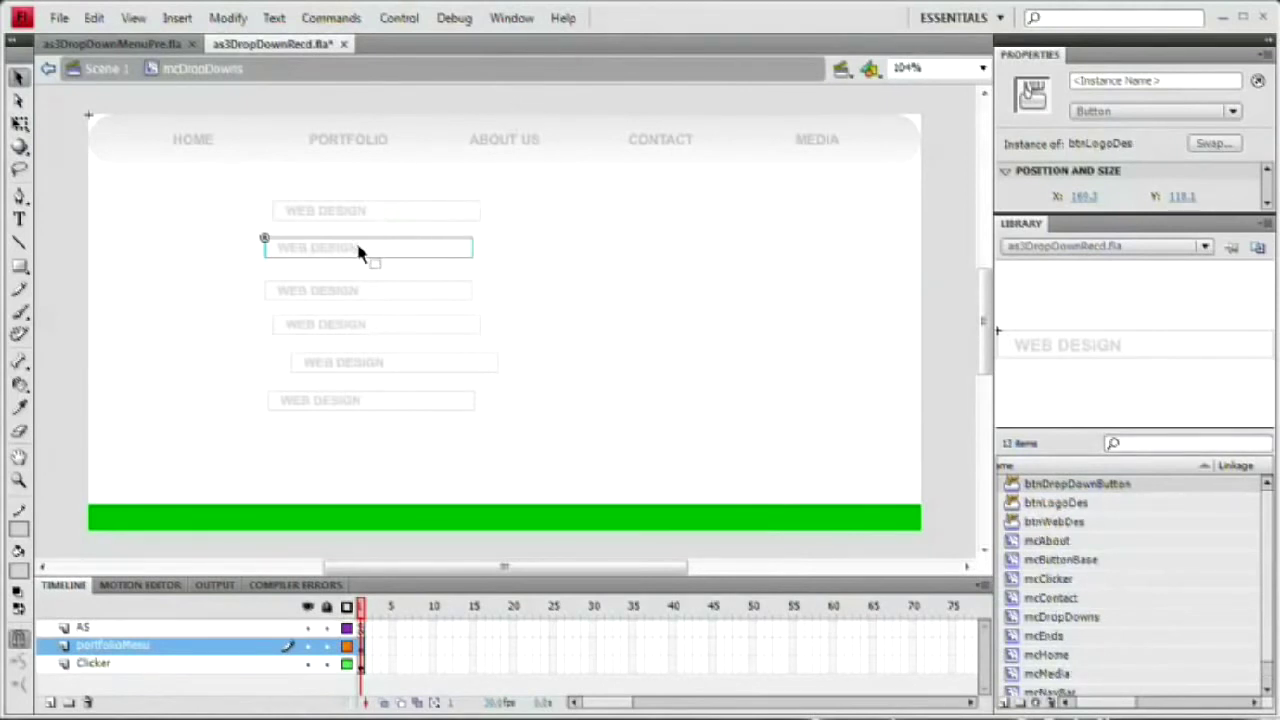
Step: Change the label inside btnLogoDes to LOGO DESIGN and return to the mcDropDowns clip
double_click(334, 252)
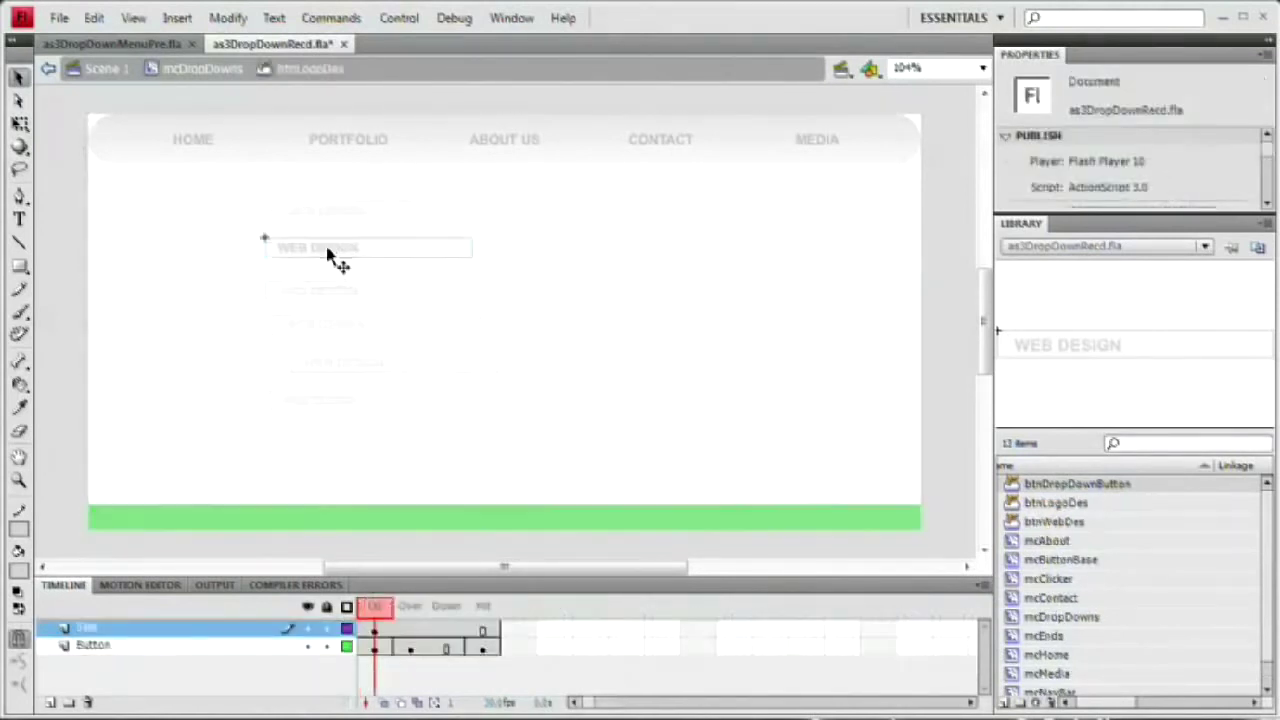
click(326, 248)
double_click(326, 248)
drag(306, 248, 248, 246)
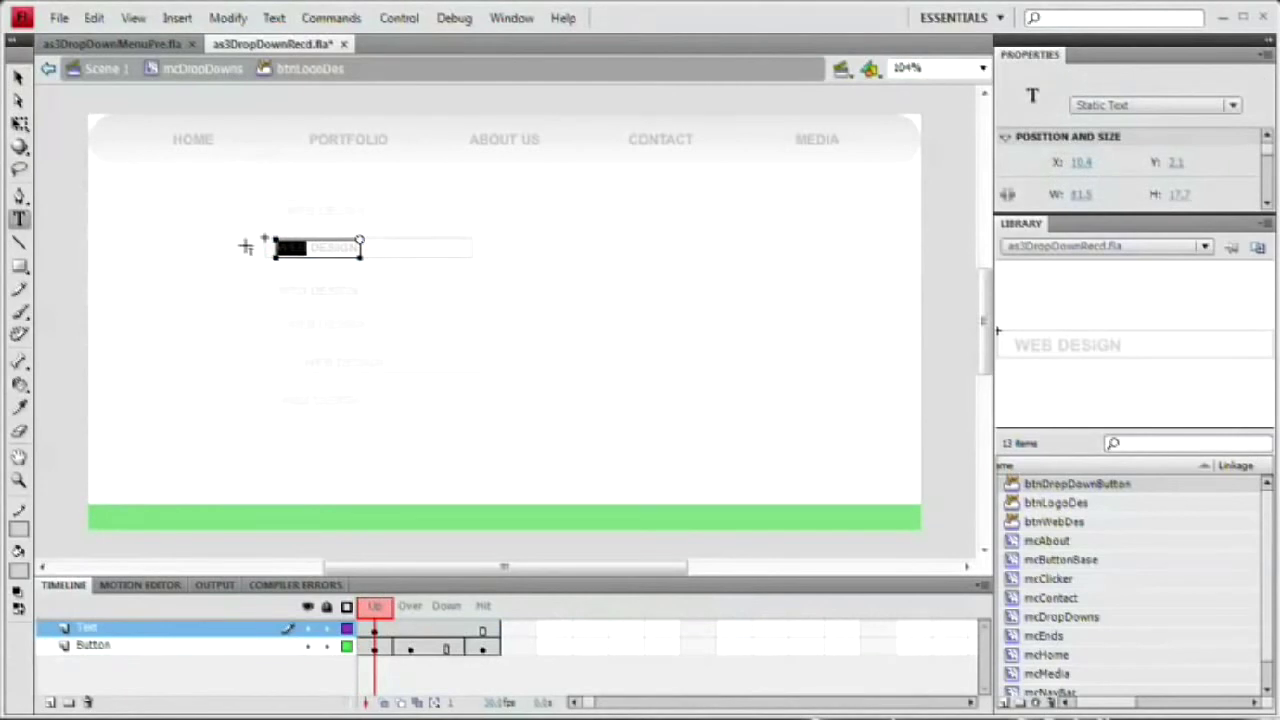
text(LOGO)
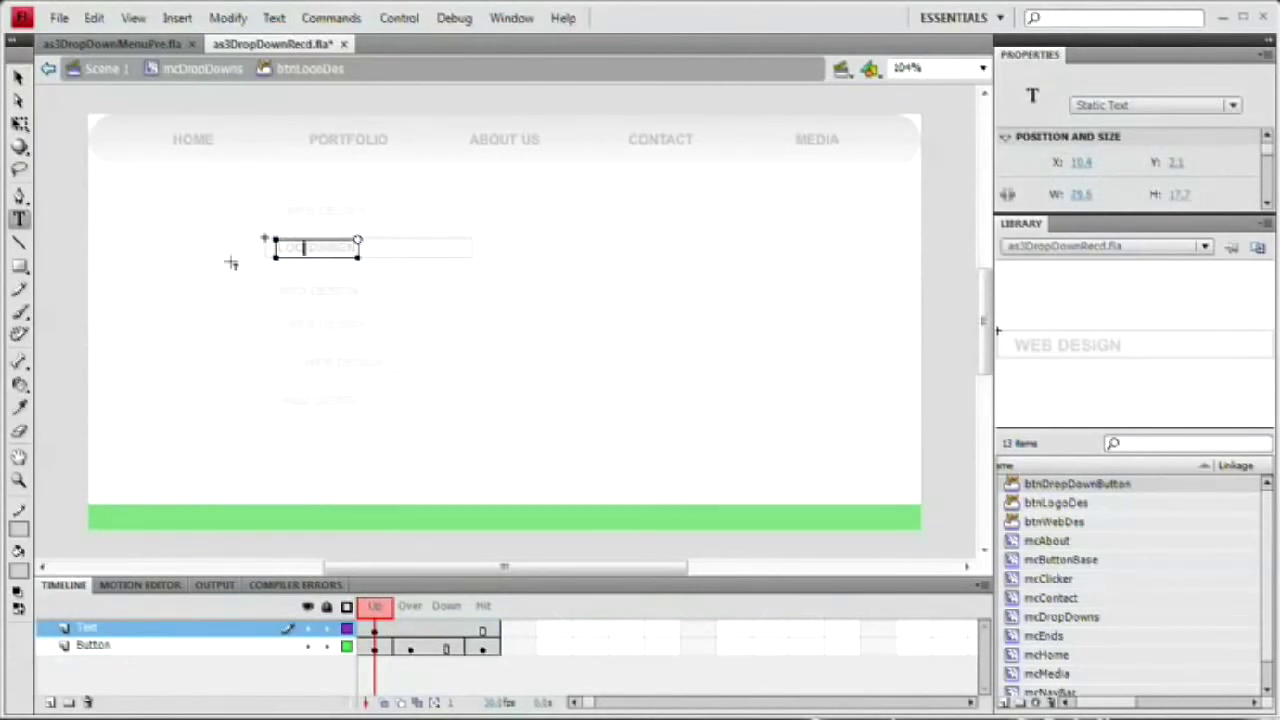
click(18, 77)
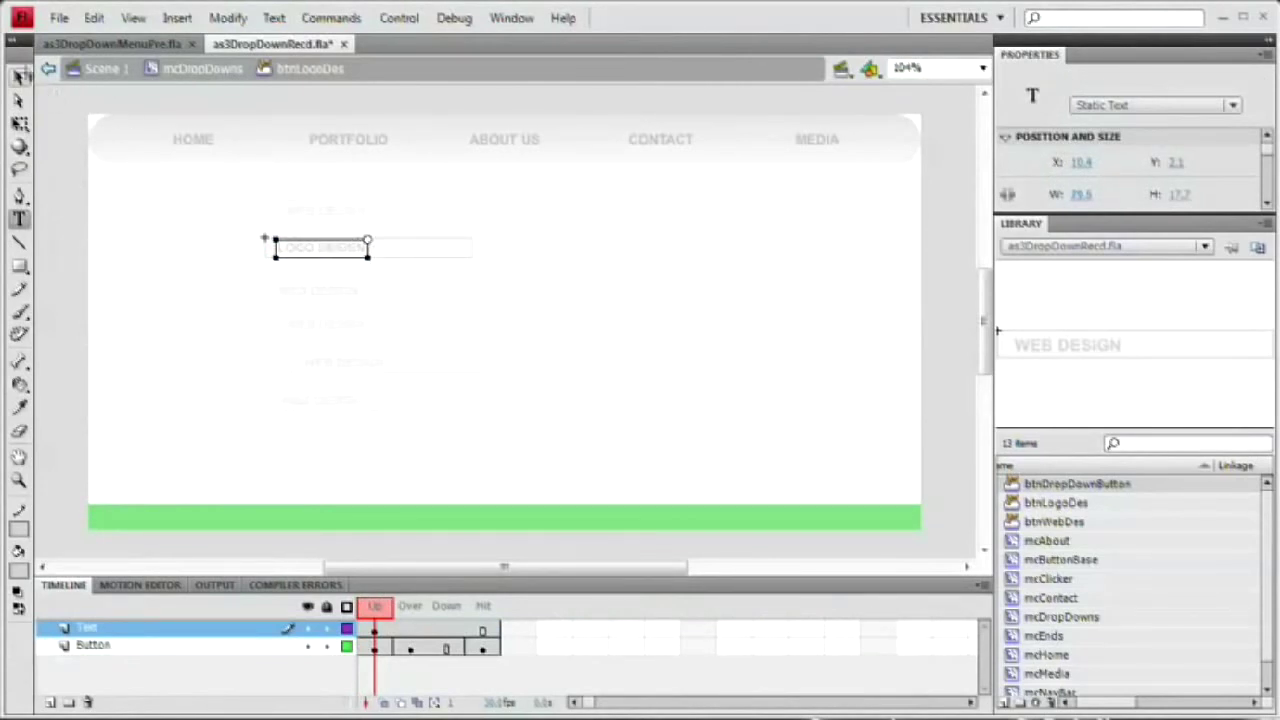
click(120, 241)
double_click(122, 241)
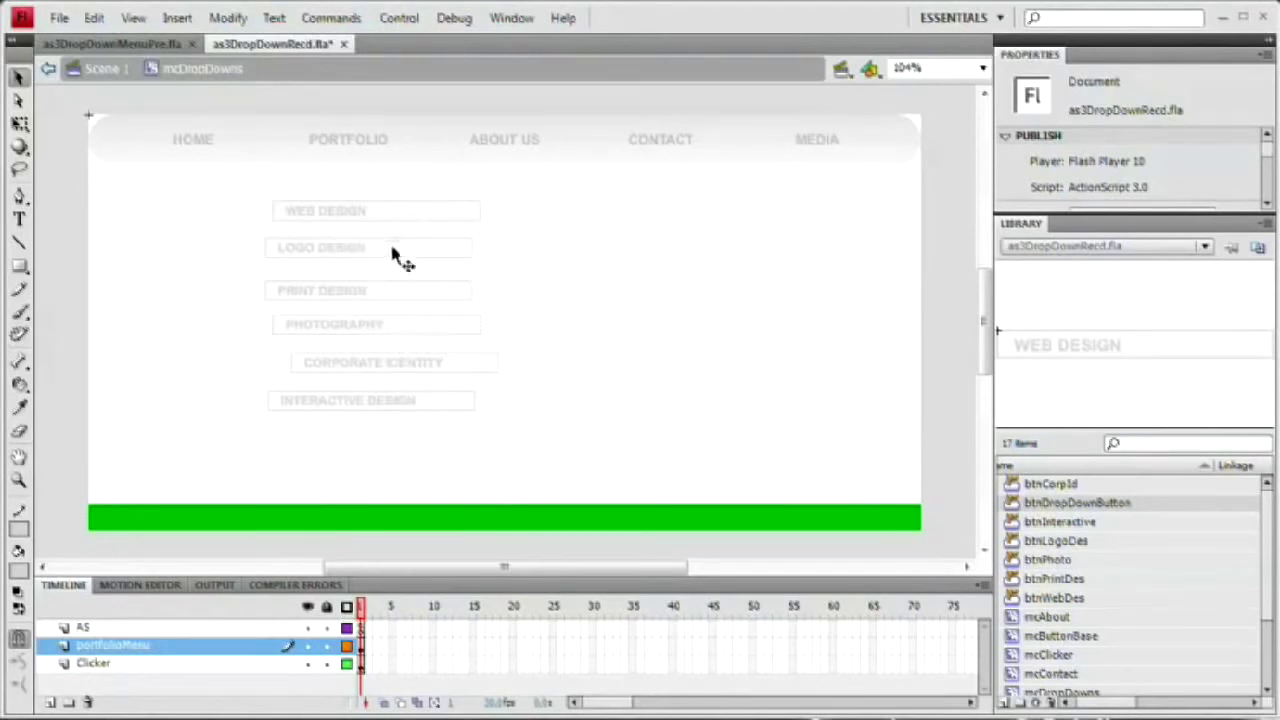
Step: Align the left edges of all six portfolio buttons with each other, not relative to the stage
drag(541, 206, 360, 418)
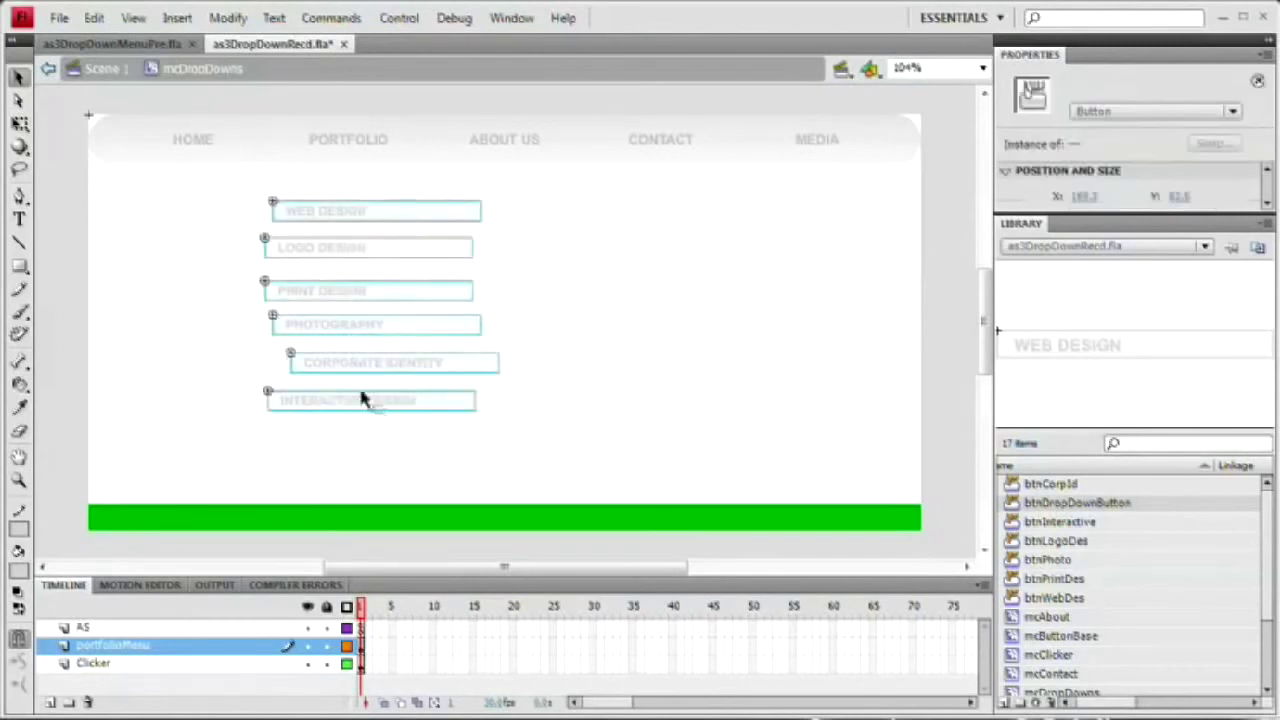
click(511, 18)
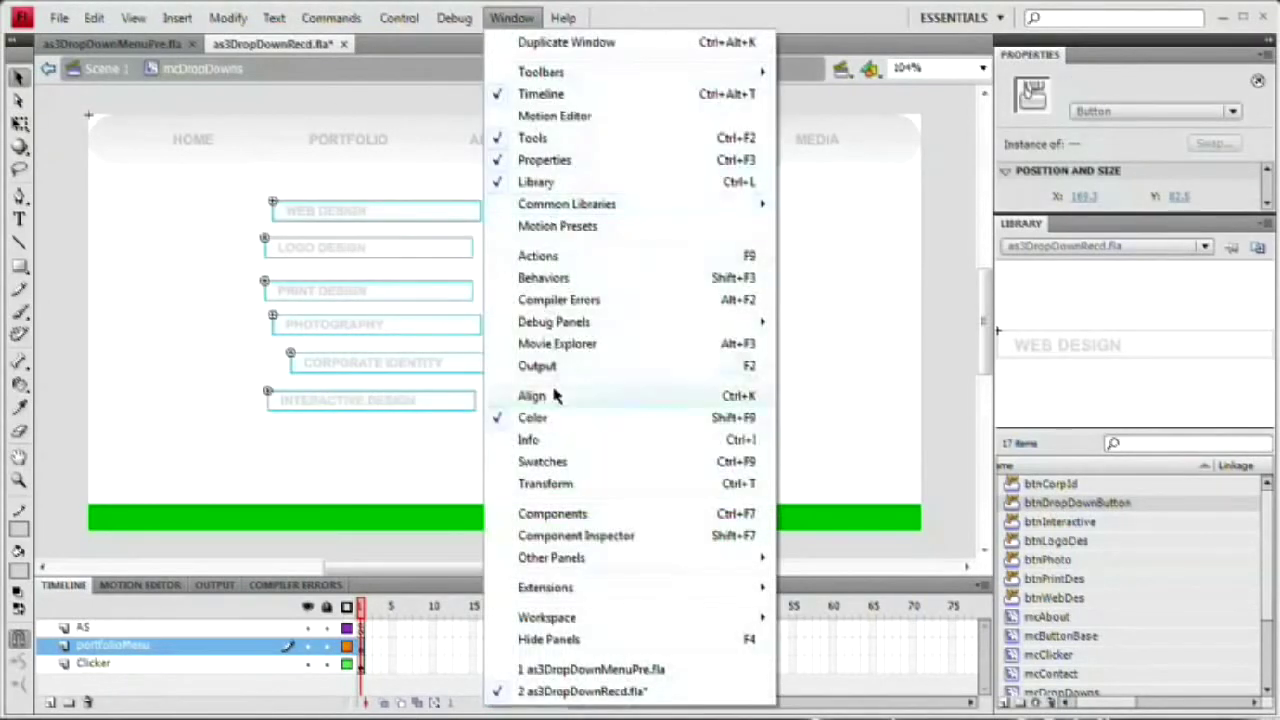
click(532, 396)
drag(265, 289, 685, 211)
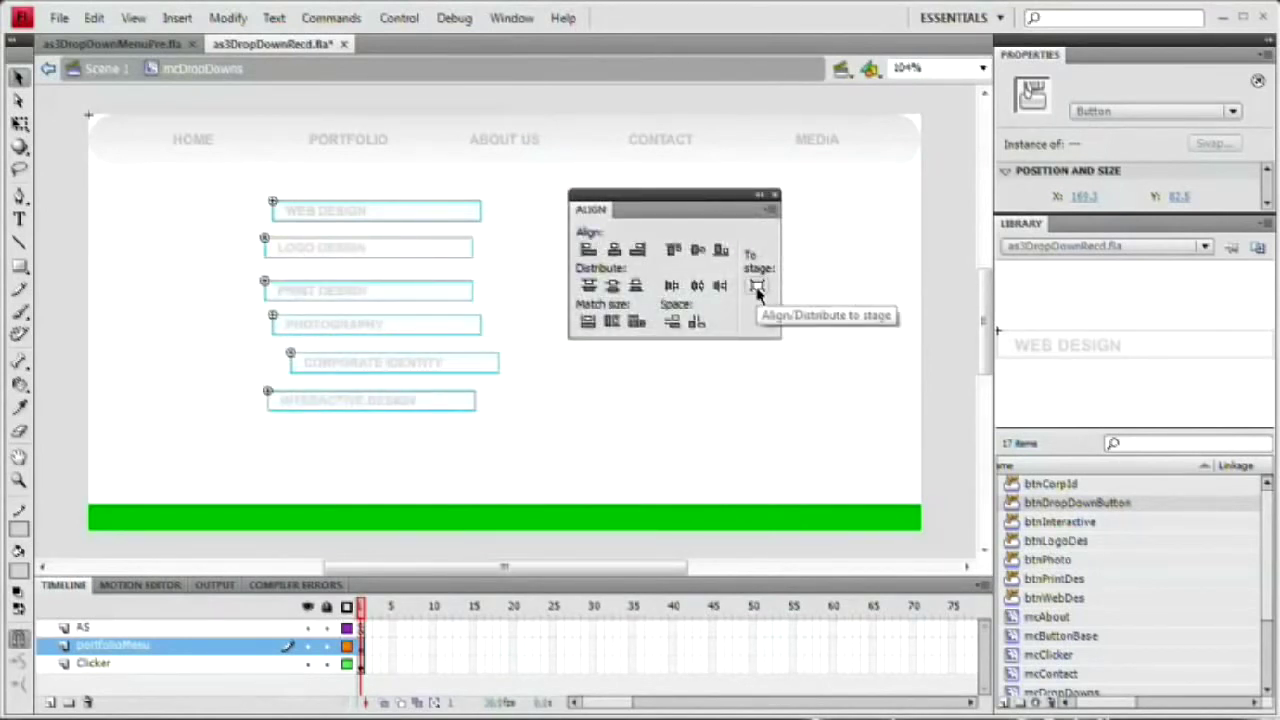
click(597, 255)
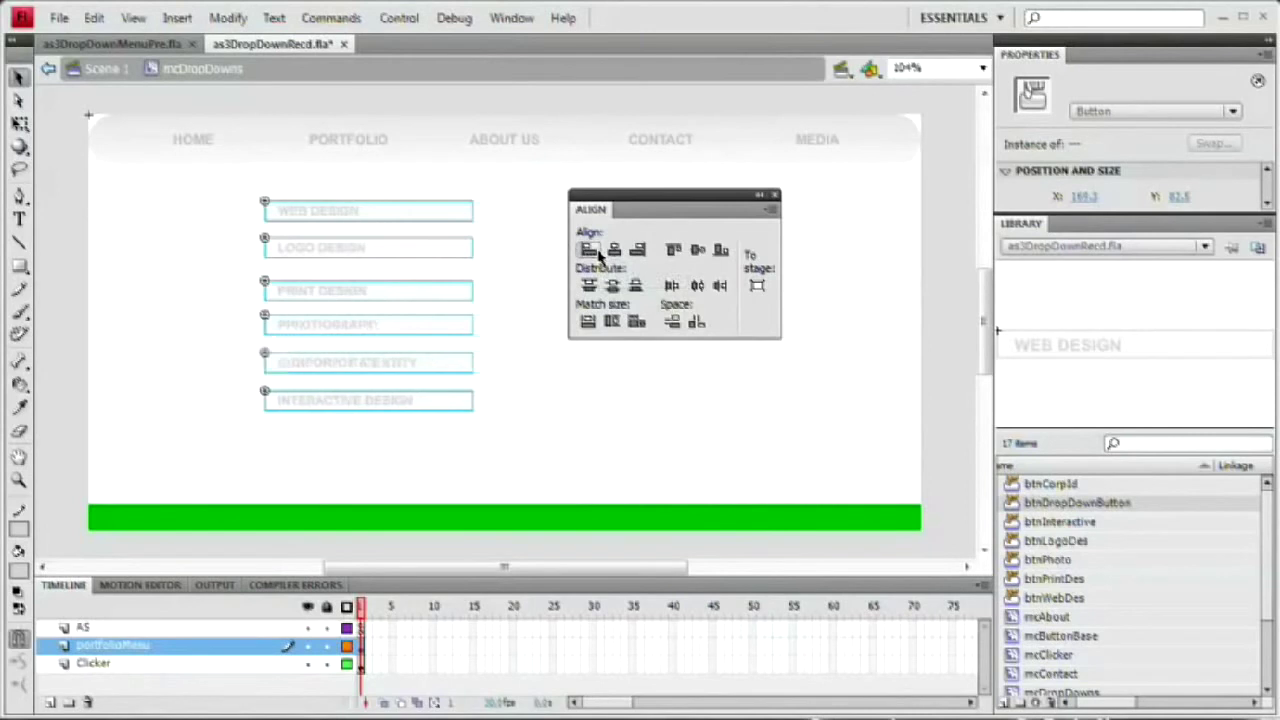
click(775, 194)
click(437, 290)
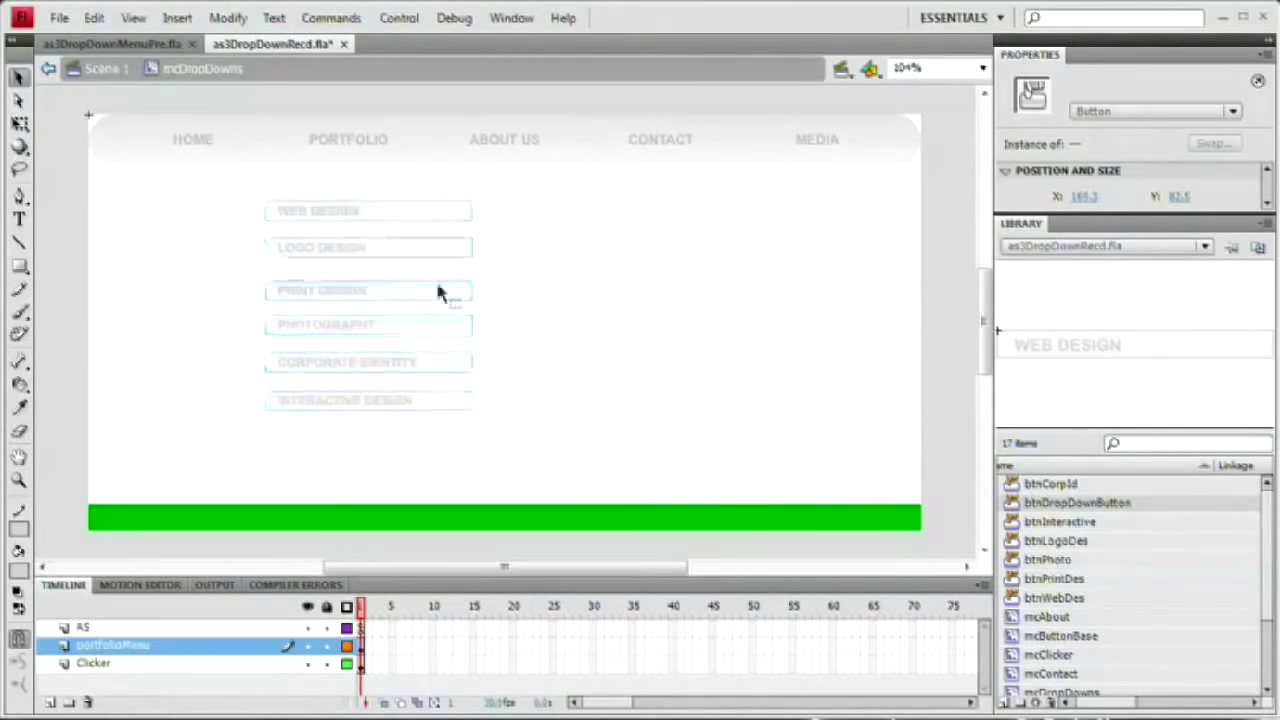
Step: Nudge the LOGO DESIGN button up about 15 px so its top edge meets the bottom edge of the WEB DESIGN button
key(z)
click(342, 248)
click(520, 307)
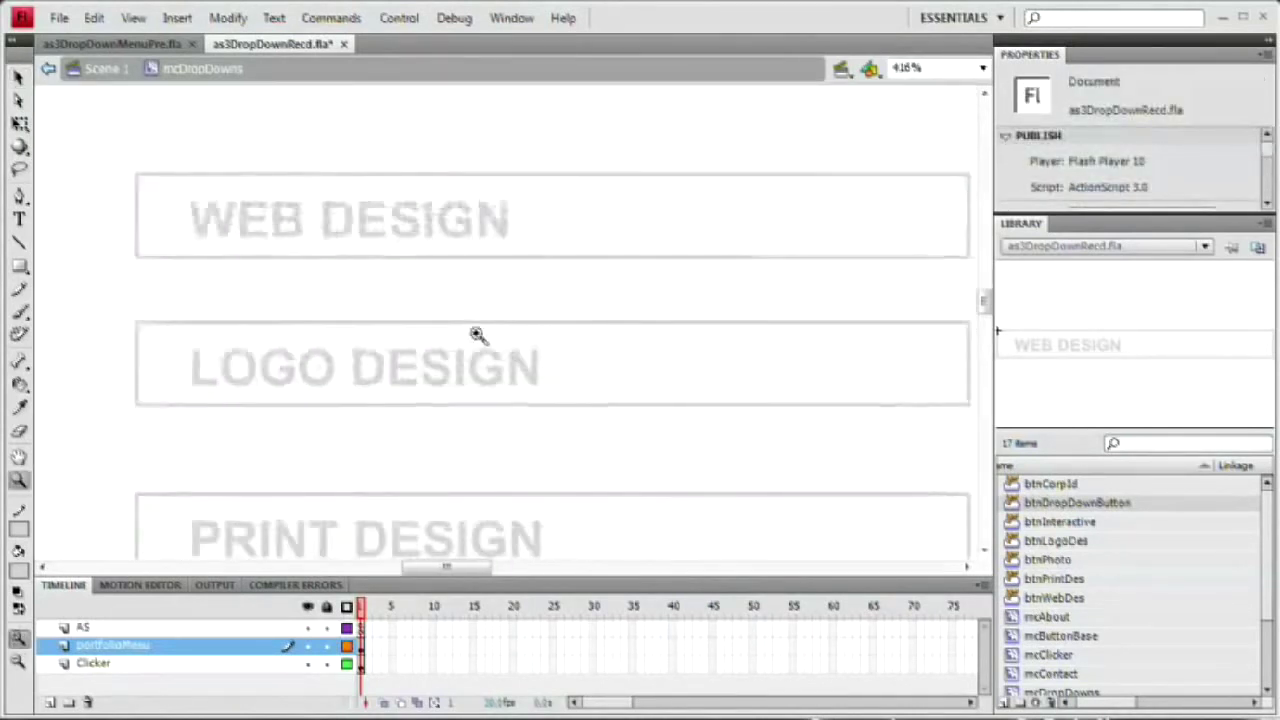
key(v)
click(556, 378)
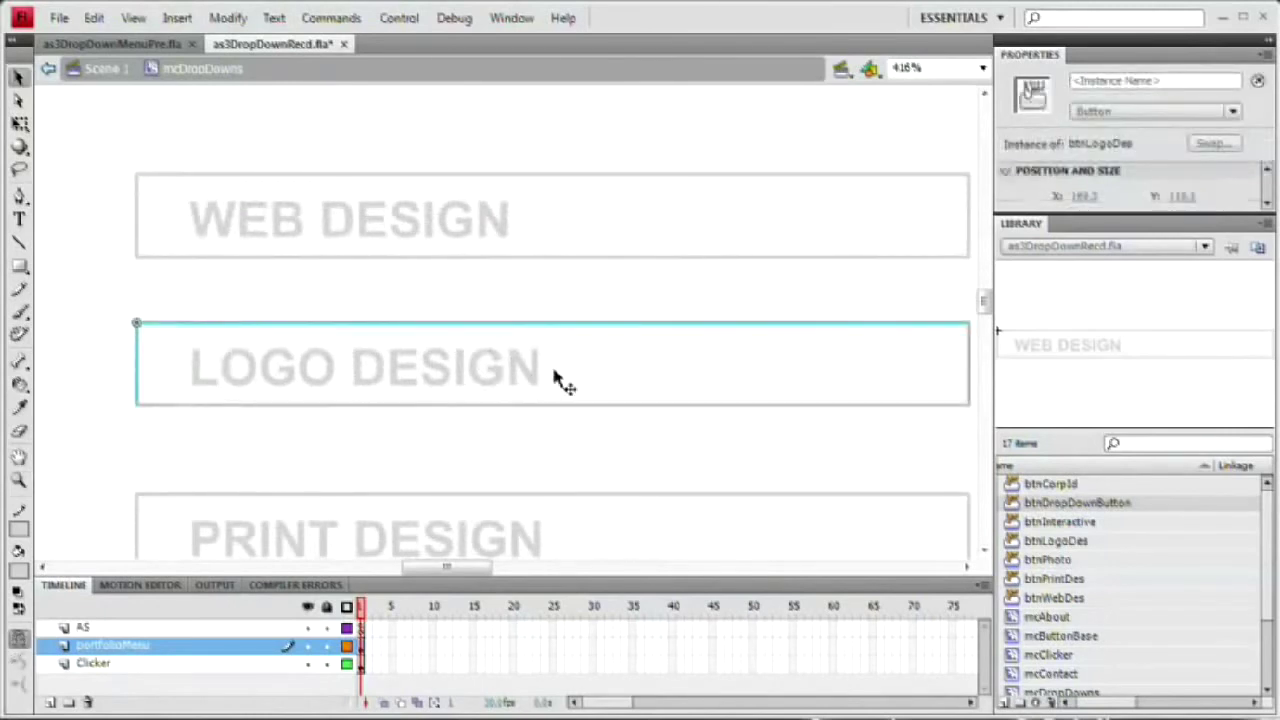
key(Up)
key(Up)
key(Up)
key(Up)
key(Up)
key(Up)
key(Up)
key(Up)
key(Up)
key(Up)
key(Up)
key(Up)
key(Up)
key(Up)
key(Up)
key(Up)
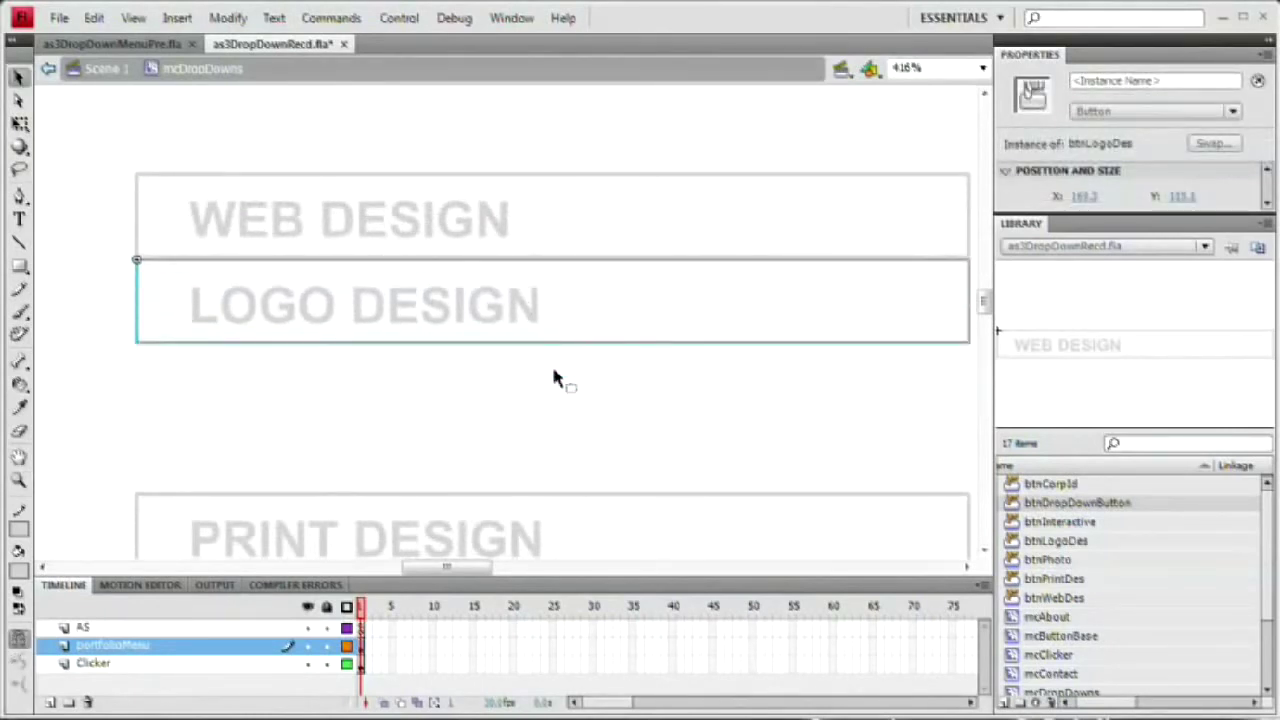
click(520, 372)
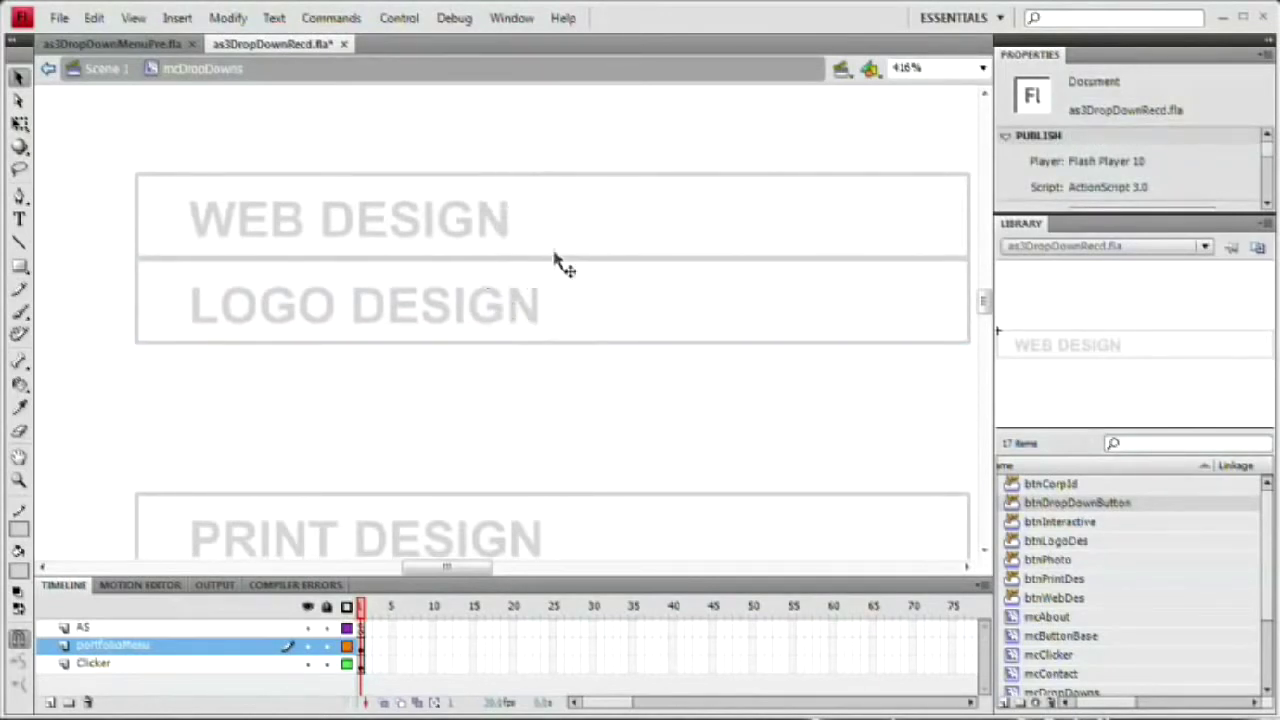
click(552, 304)
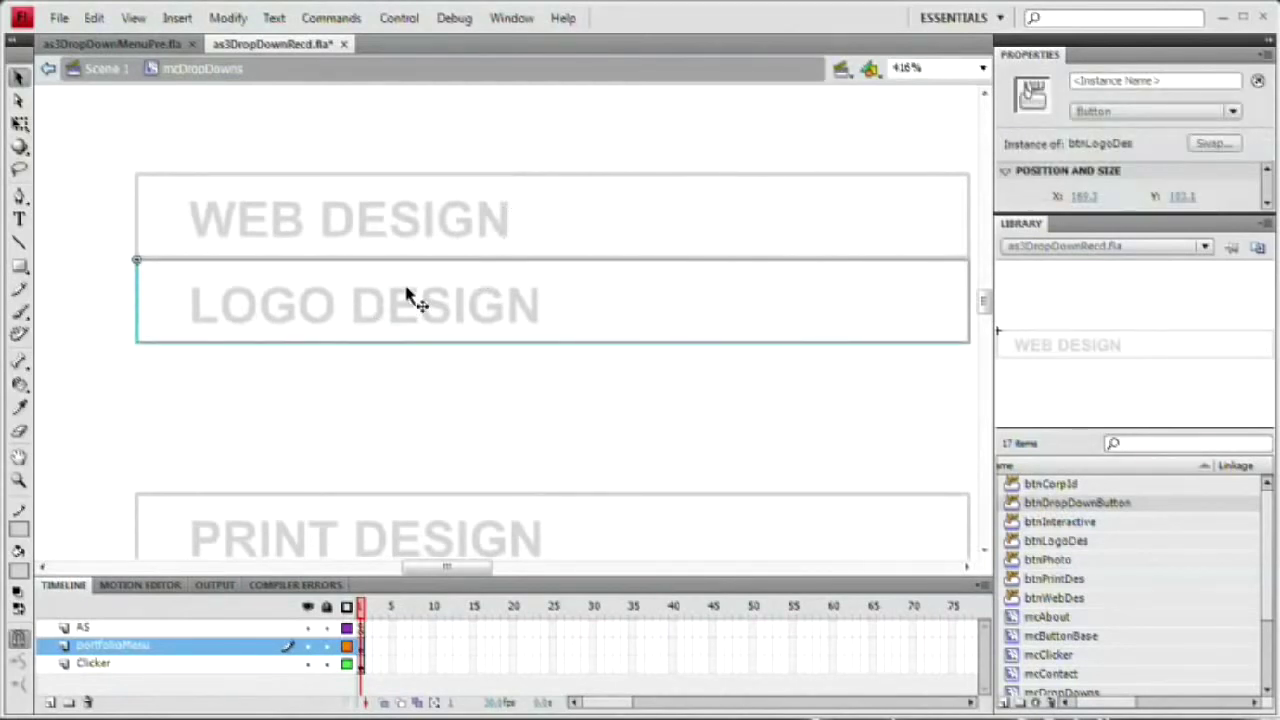
click(372, 390)
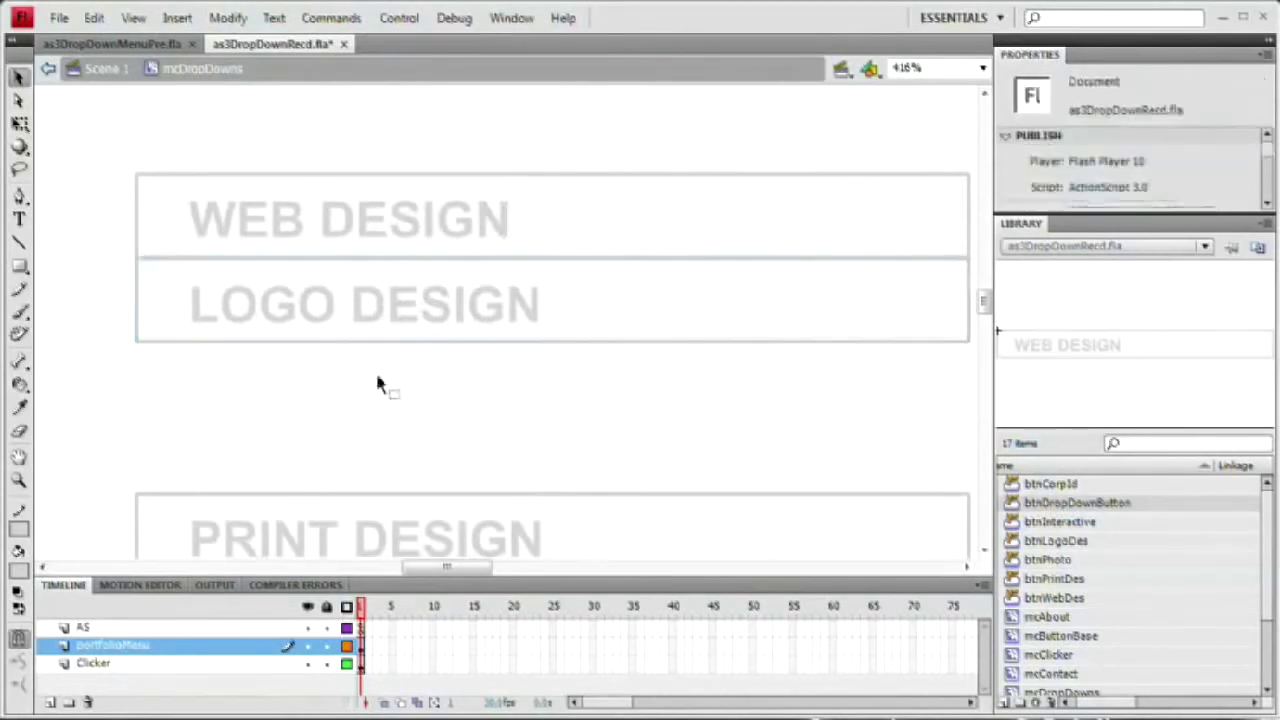
Step: Nudge the PRINT DESIGN button up until its top edge meets the bottom edge of the LOGO DESIGN button
click(377, 332)
key(ctrl+minus)
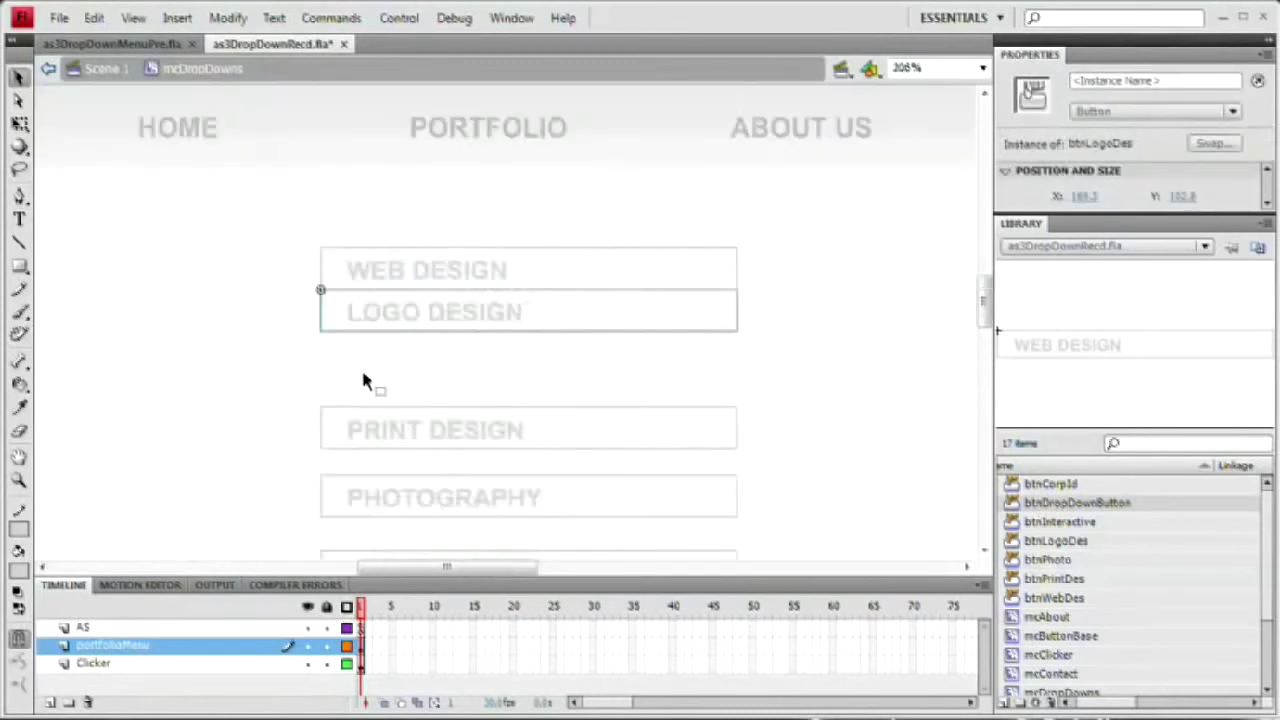
click(363, 375)
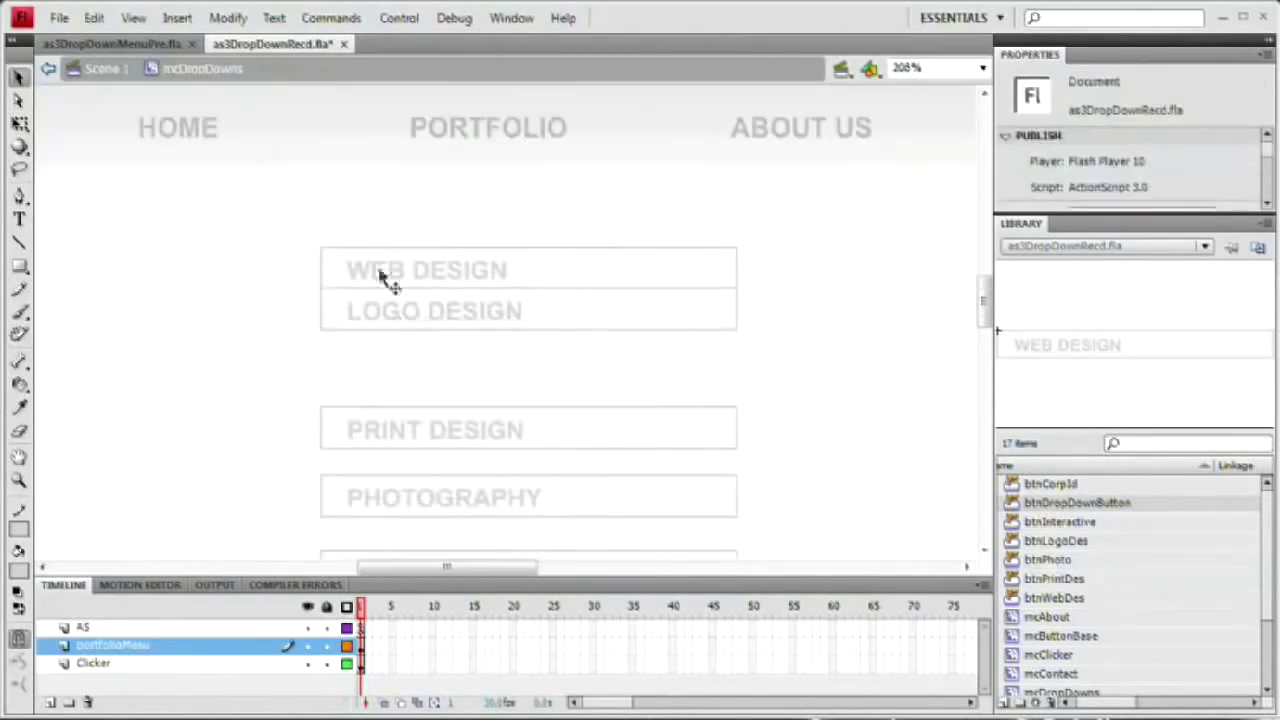
click(491, 437)
key(Up)
key(Up)
key(Up)
key(Up)
key(Up)
key(Up)
key(Up)
key(Up)
key(Up)
key(Up)
key(Up)
key(Up)
key(Up)
key(Up)
key(Up)
key(Up)
key(Up)
key(Up)
key(Up)
key(Up)
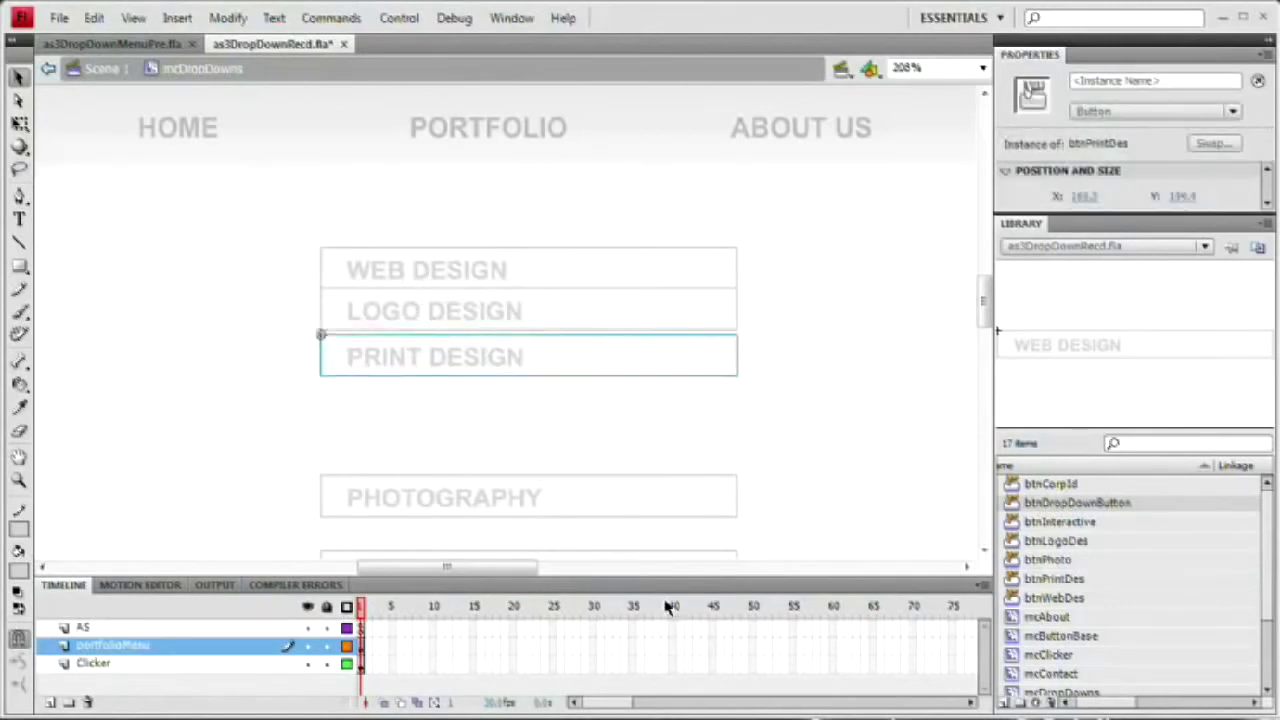
key(Up)
key(Up)
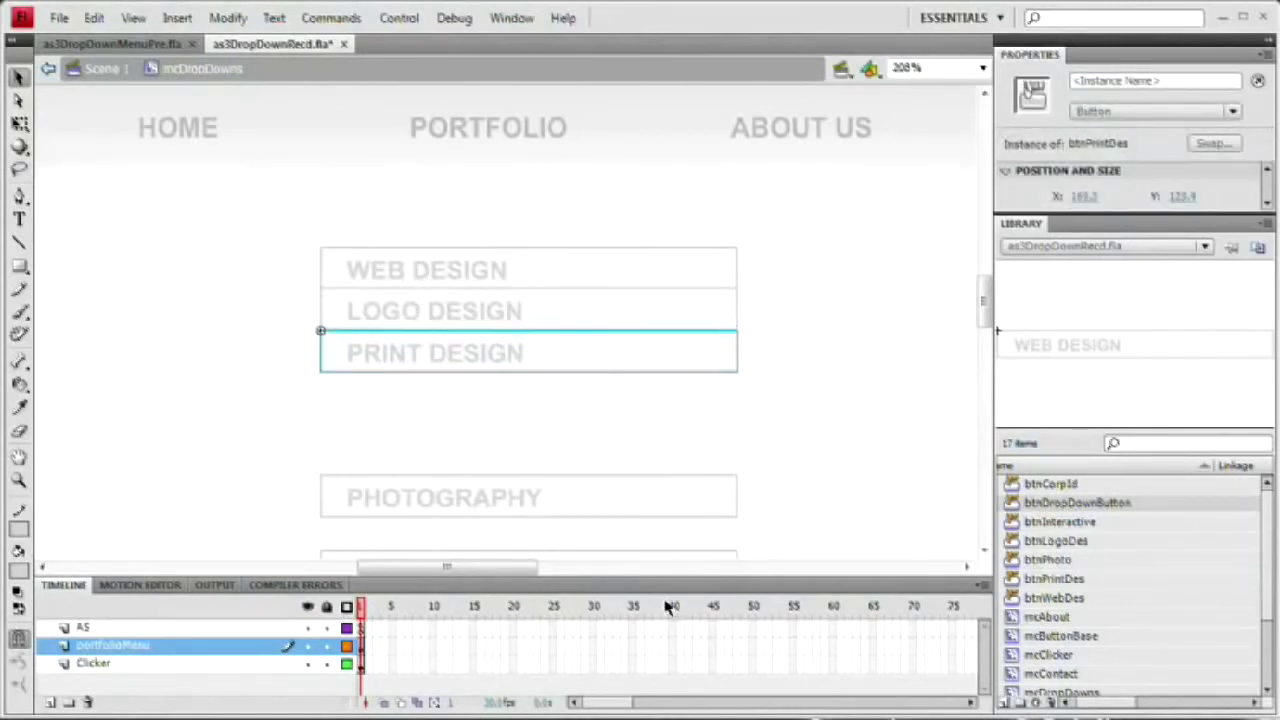
click(226, 387)
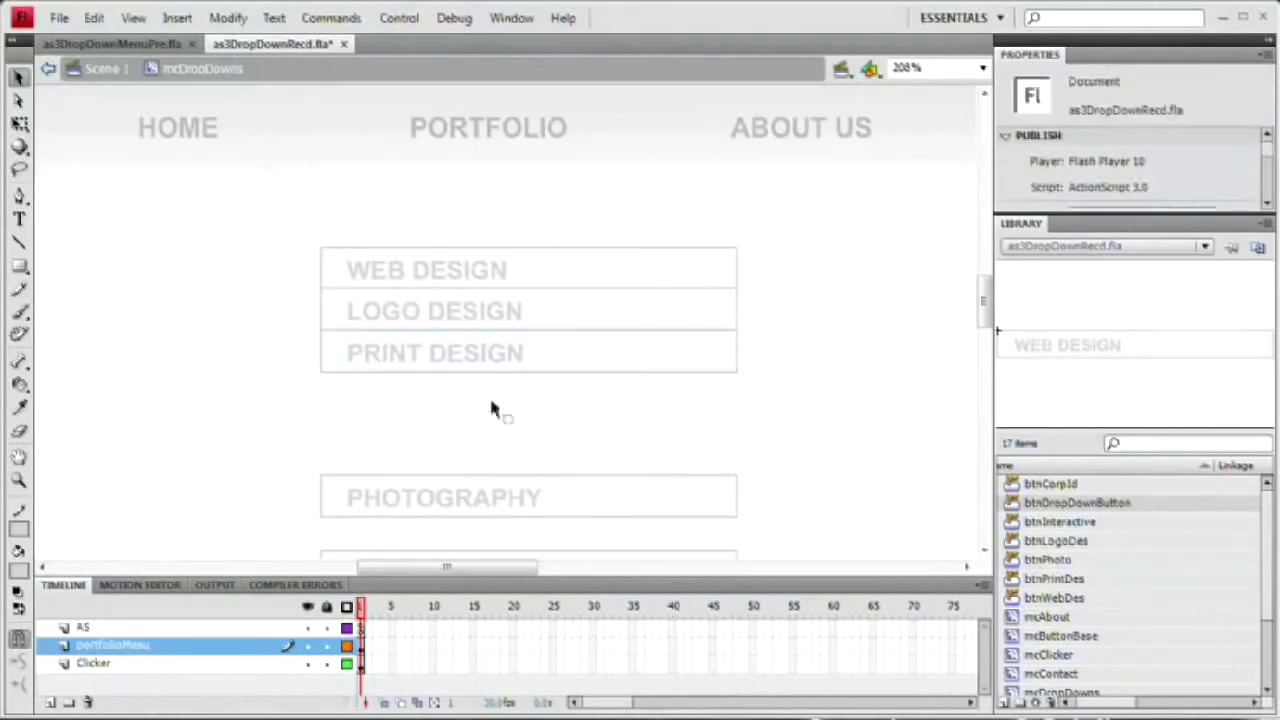
Step: Nudge the PHOTOGRAPHY button up until it sits directly against the bottom edge of the PRINT DESIGN button
click(487, 487)
key(Up)
key(Up)
key(Up)
key(Up)
key(Up)
key(Up)
key(Up)
key(Up)
key(Up)
key(Up)
key(Up)
key(Up)
key(Up)
key(Up)
key(Up)
key(Up)
key(Up)
key(Up)
key(Up)
key(Up)
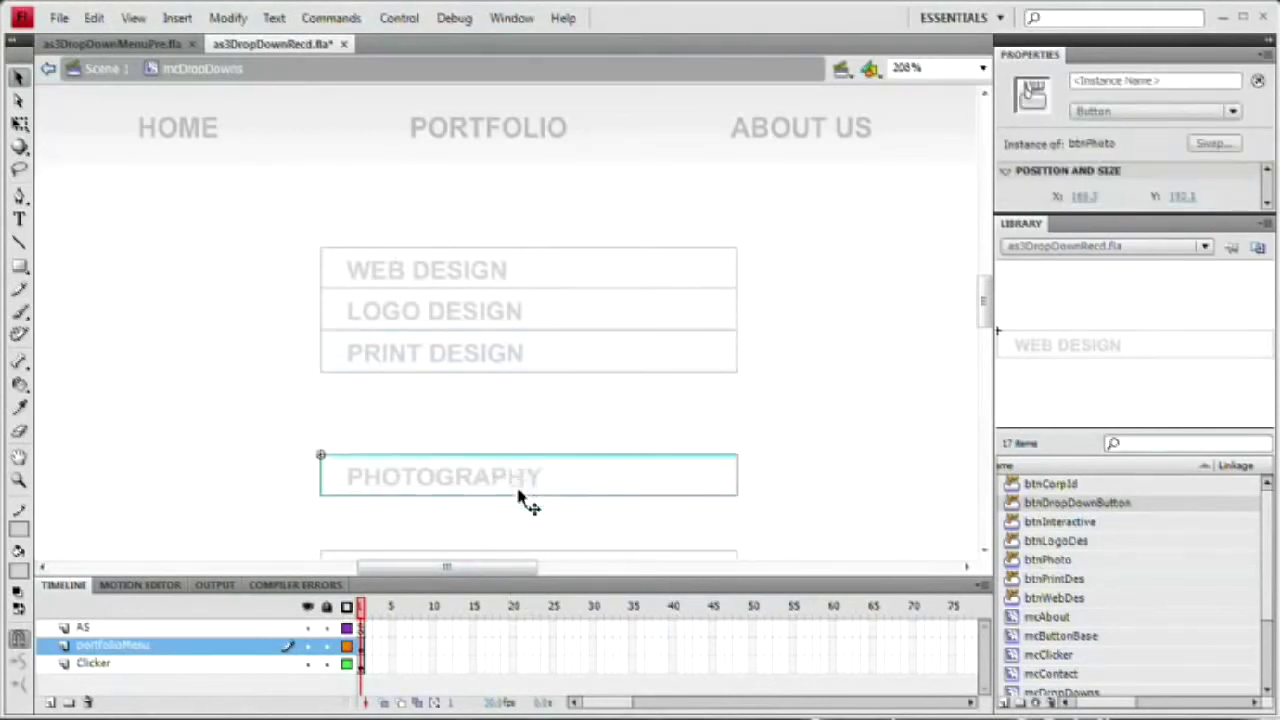
key(Up)
key(Up)
key(Up)
key(Up)
key(Up)
key(Up)
key(Up)
key(Up)
key(Up)
key(Up)
key(Up)
key(Up)
key(Up)
key(Up)
key(Up)
key(Up)
key(Up)
key(Up)
key(Up)
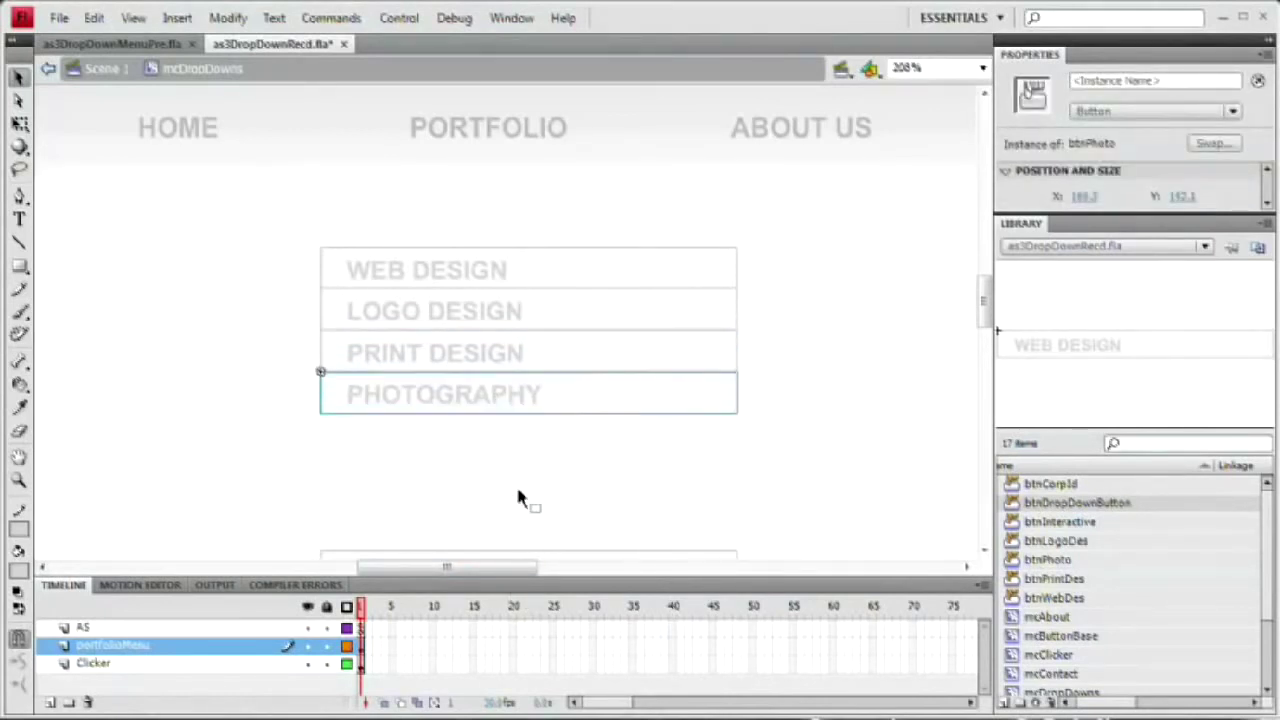
key(Up)
click(518, 497)
Step: Nudge the CORPORATE IDENTITY and INTERACTIVE DESIGN buttons up together until CORPORATE IDENTITY meets the bottom of PHOTOGRAPHY
scroll(446, 352, down, 3)
drag(268, 382, 760, 540)
key(Up)
key(Up)
key(Up)
key(Up)
key(Up)
key(Up)
key(Up)
key(Up)
key(Up)
key(Up)
key(Up)
key(Up)
key(Up)
key(Up)
key(Up)
key(Up)
key(Up)
key(Up)
key(Up)
key(Up)
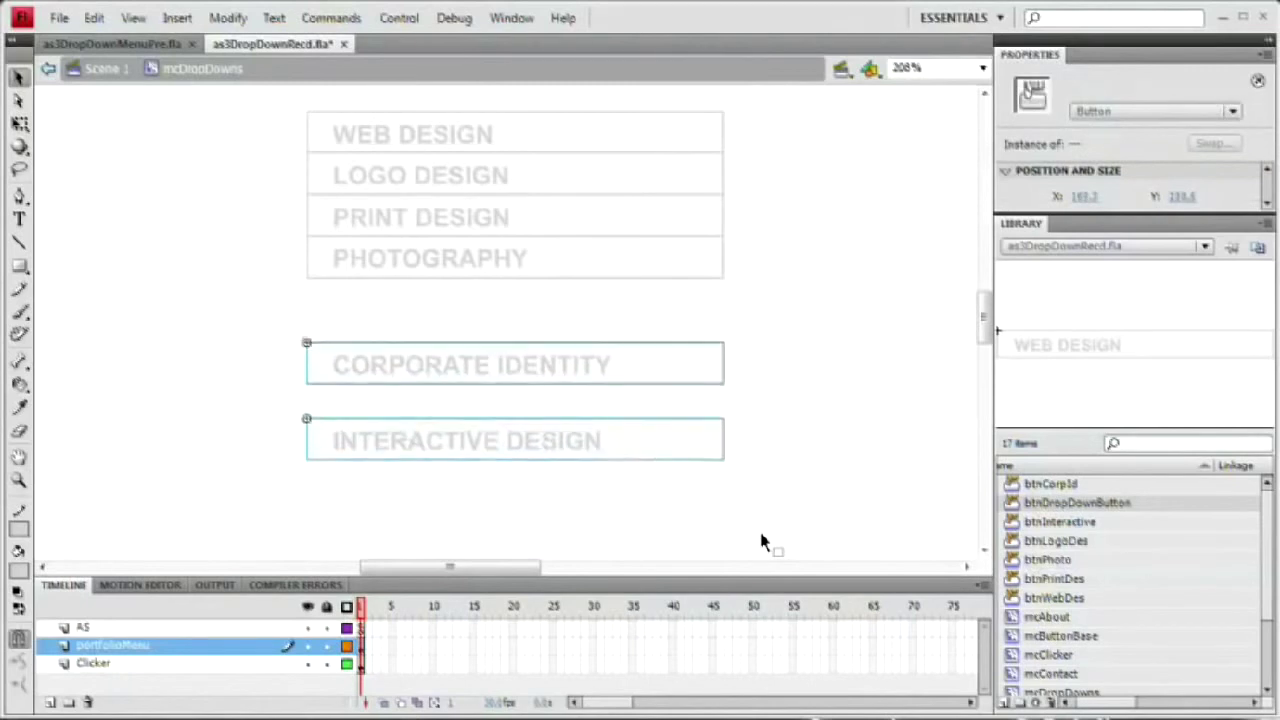
key(Up)
key(Up)
key(Up)
key(Up)
key(Up)
key(Up)
key(Up)
key(Up)
key(Up)
key(Up)
key(Up)
key(Up)
key(Up)
key(Up)
key(Up)
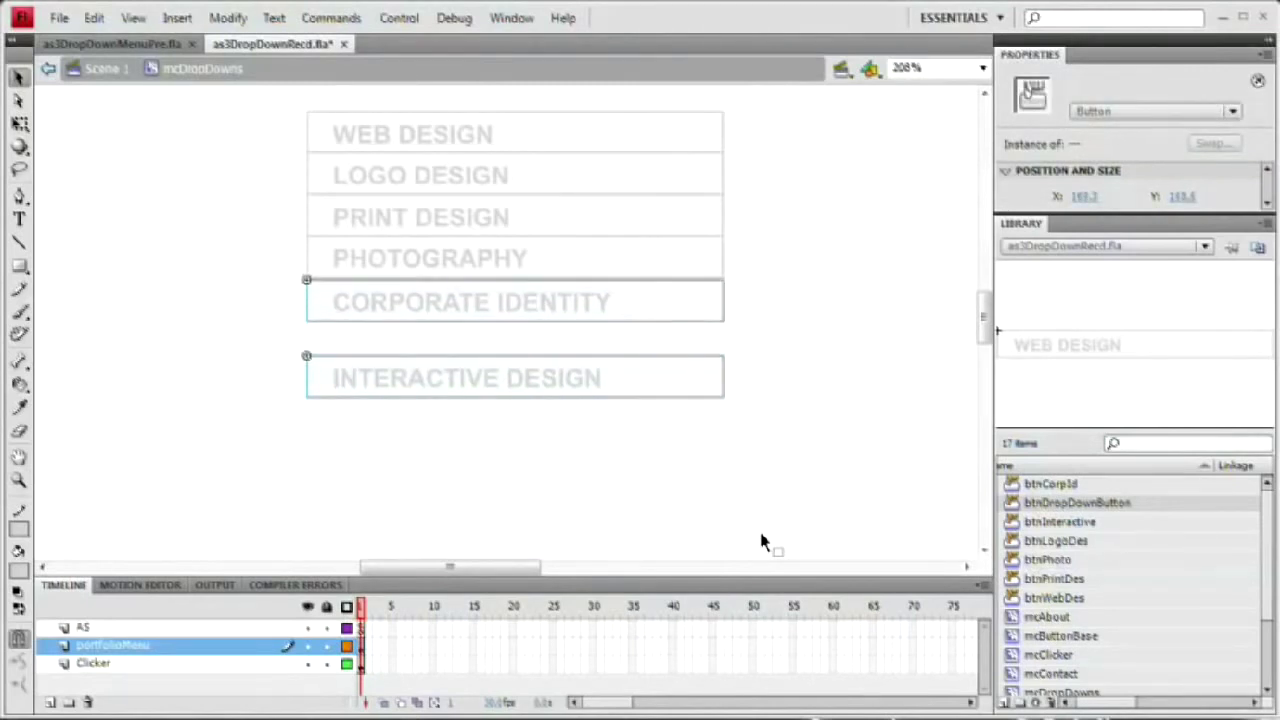
key(Up)
click(760, 540)
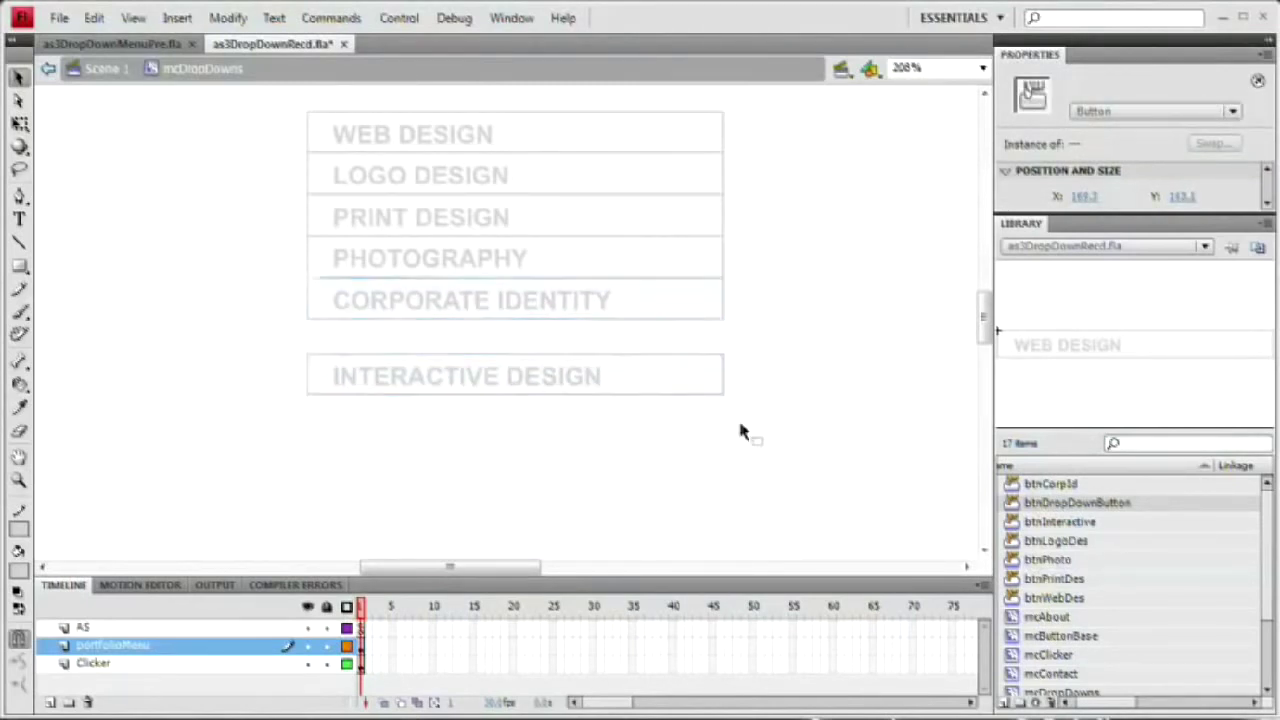
Step: Nudge the INTERACTIVE DESIGN button up alone until its top edge meets the bottom edge of the CORPORATE IDENTITY button
drag(265, 434, 794, 357)
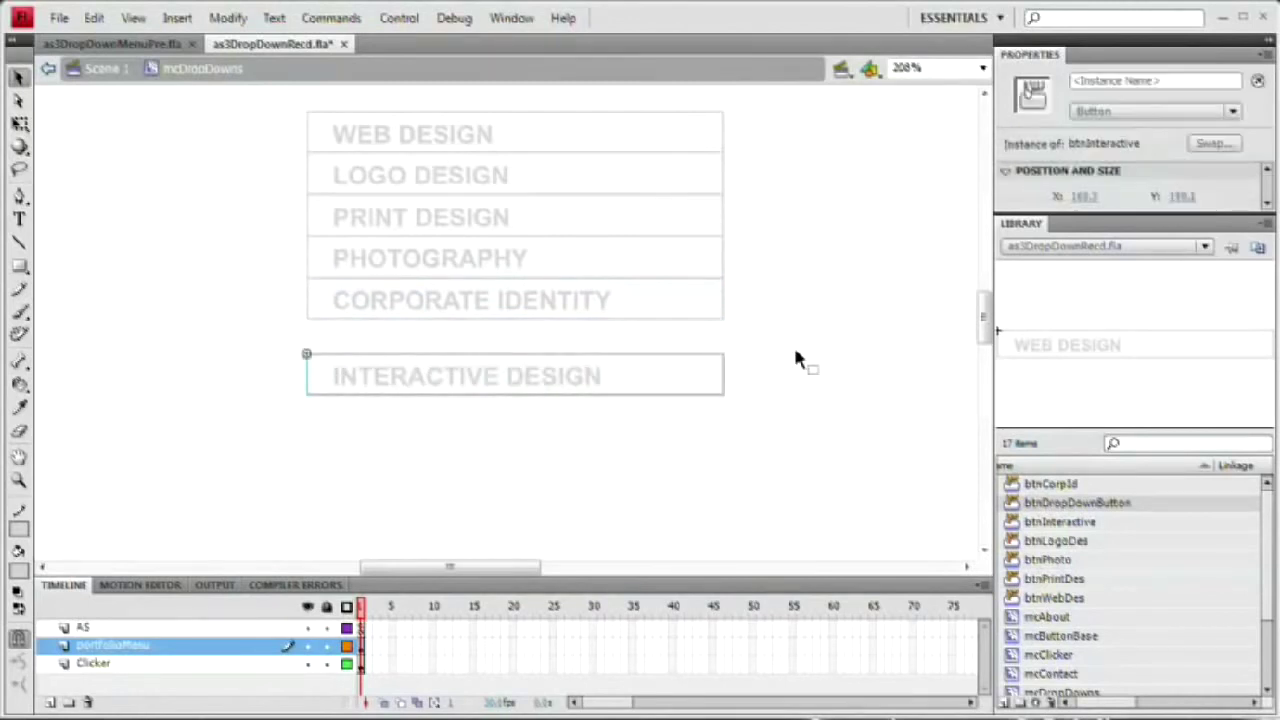
key(Up)
key(Up)
key(Up)
key(Up)
key(Up)
key(Up)
key(Up)
key(Up)
key(Up)
key(Up)
key(Up)
key(Up)
key(Up)
key(Up)
key(Up)
key(Up)
key(Up)
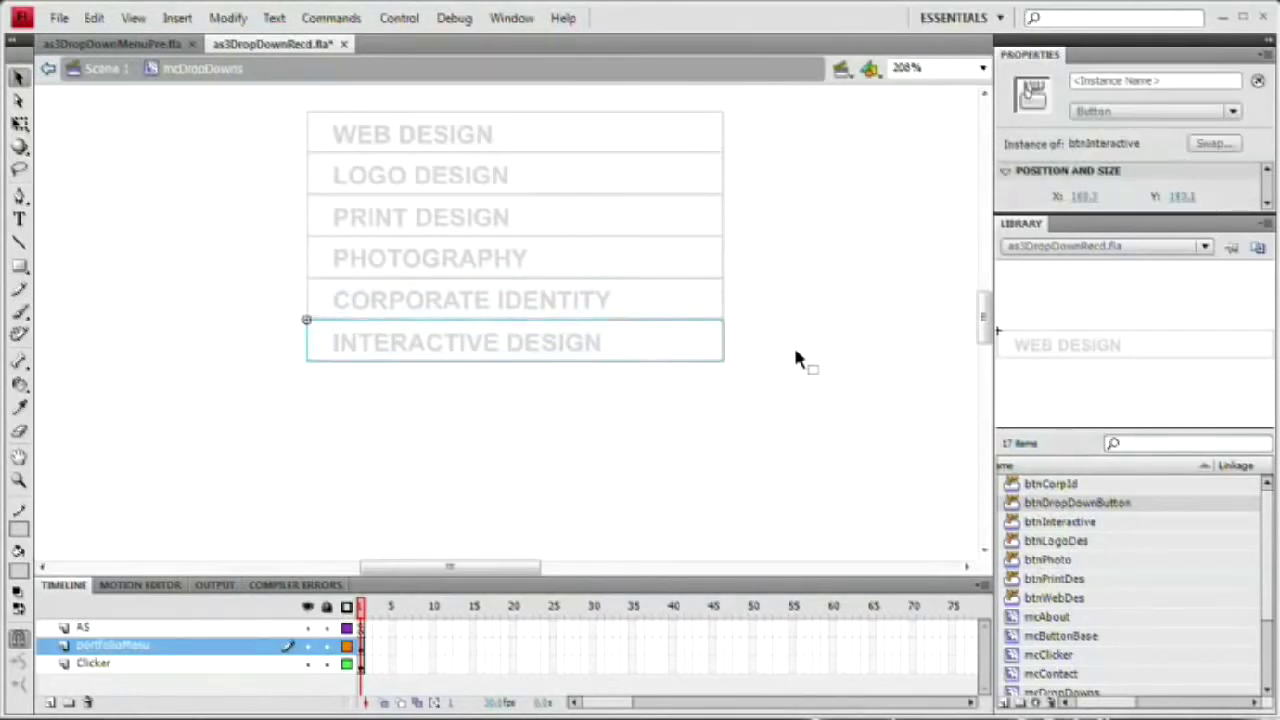
click(797, 358)
Step: Move all six portfolio buttons together to a Y position of 51, just below the navigation bar
drag(669, 271, 564, 359)
key(ctrl+minus)
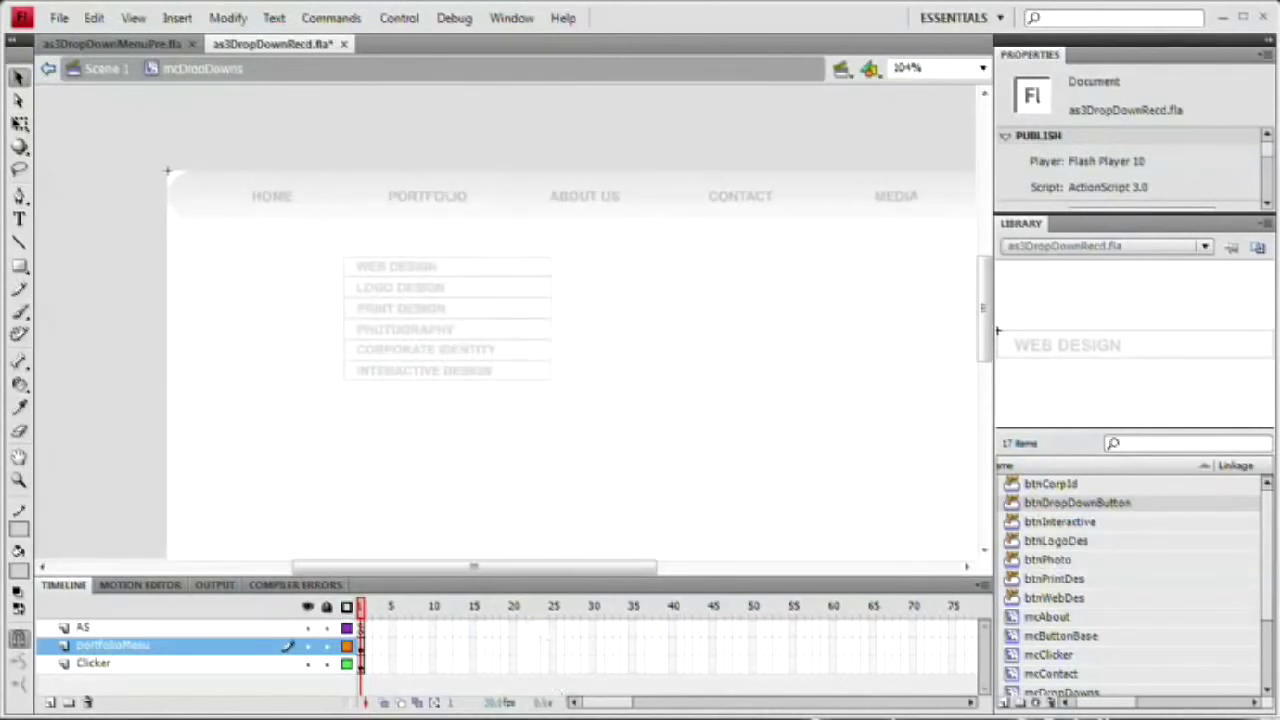
drag(186, 442, 617, 269)
click(1190, 199)
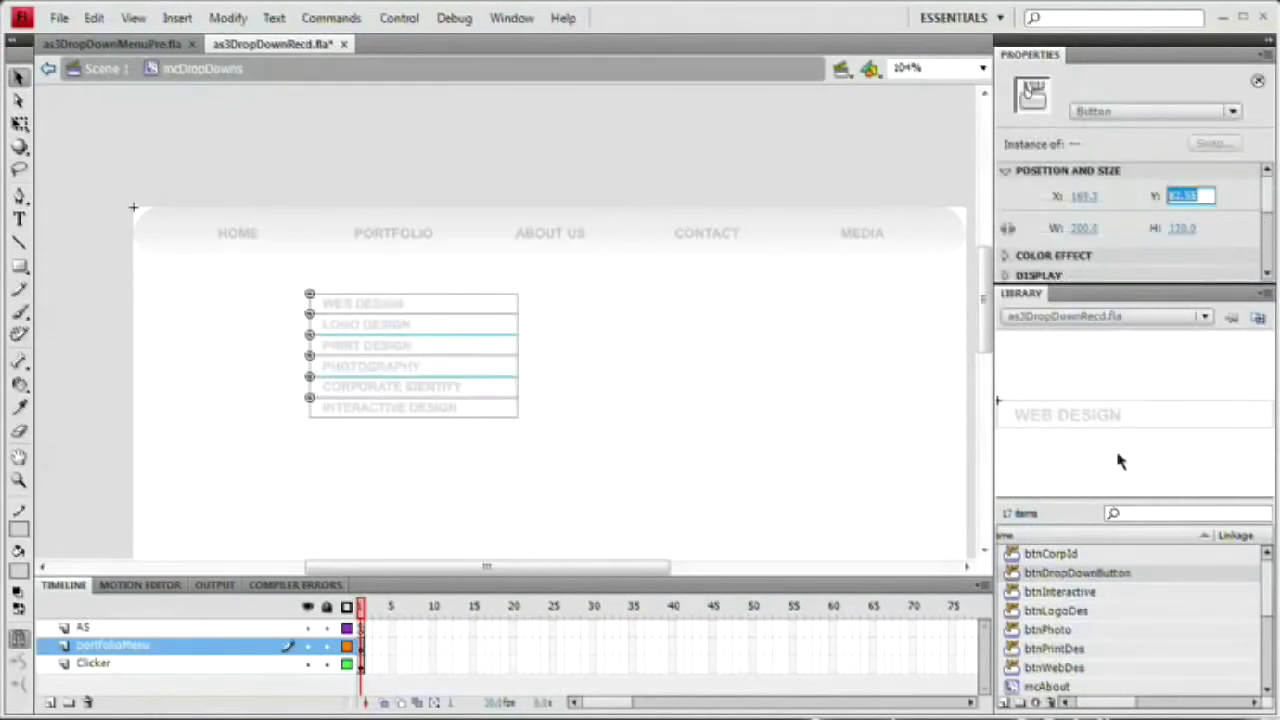
text(51)
key(Tab)
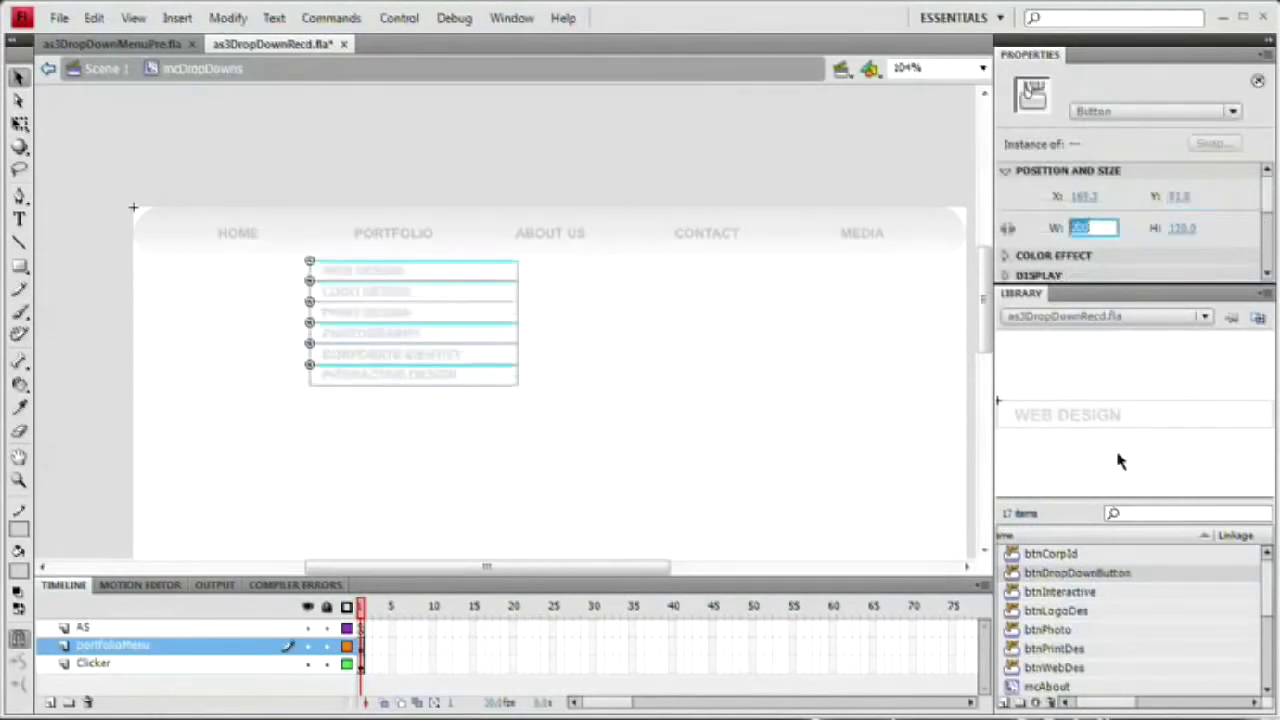
click(720, 406)
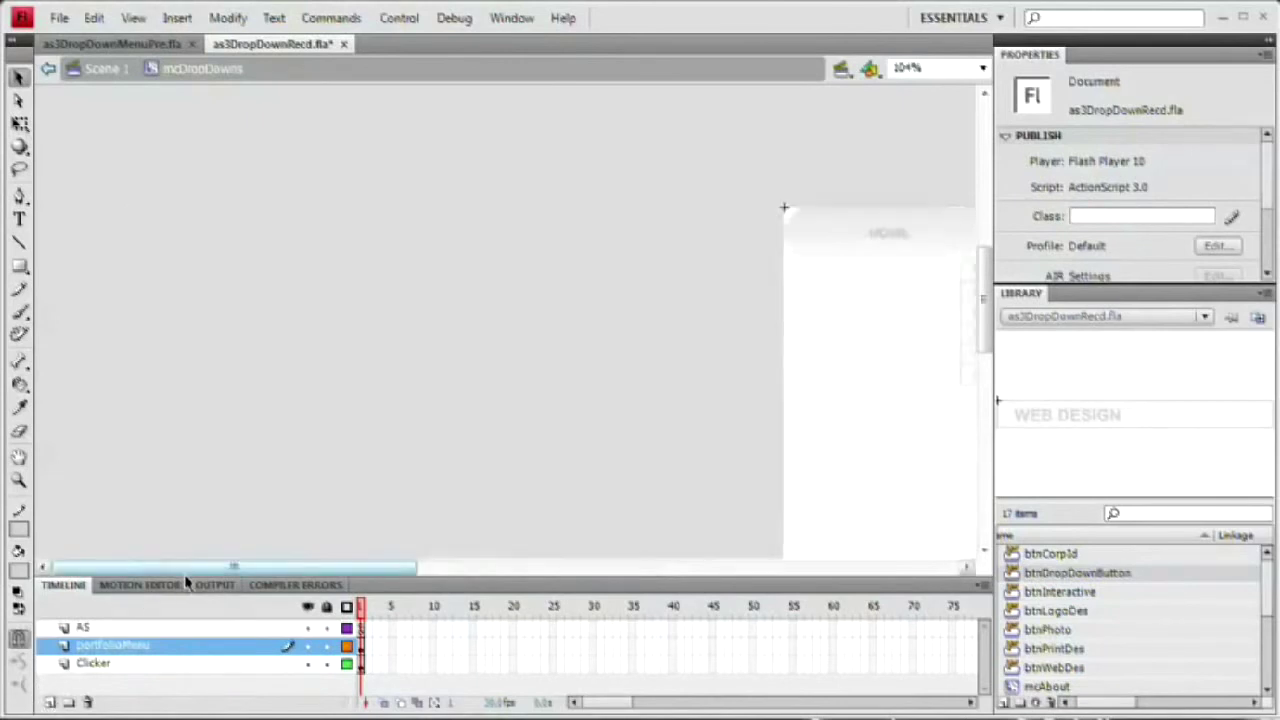
Step: Add a new layer directly above portfolioMenu and name it portfolioFrame
drag(423, 563, 647, 540)
drag(623, 363, 619, 265)
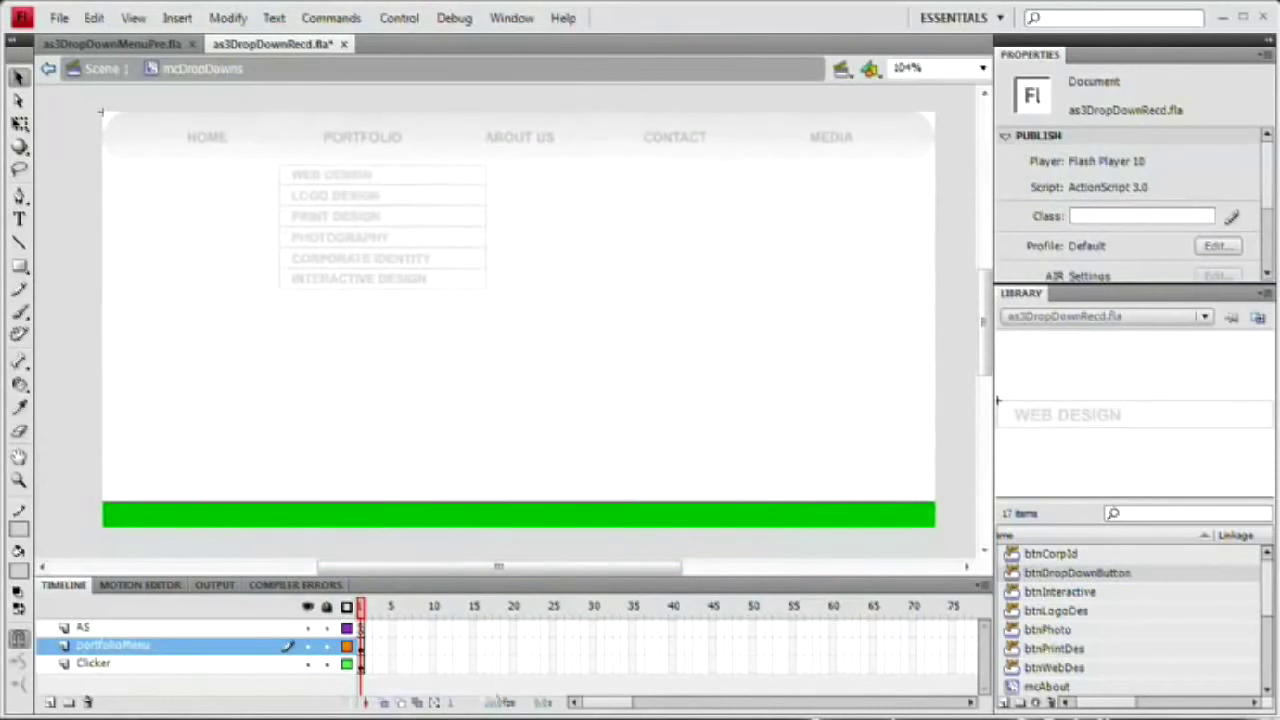
drag(506, 577, 510, 399)
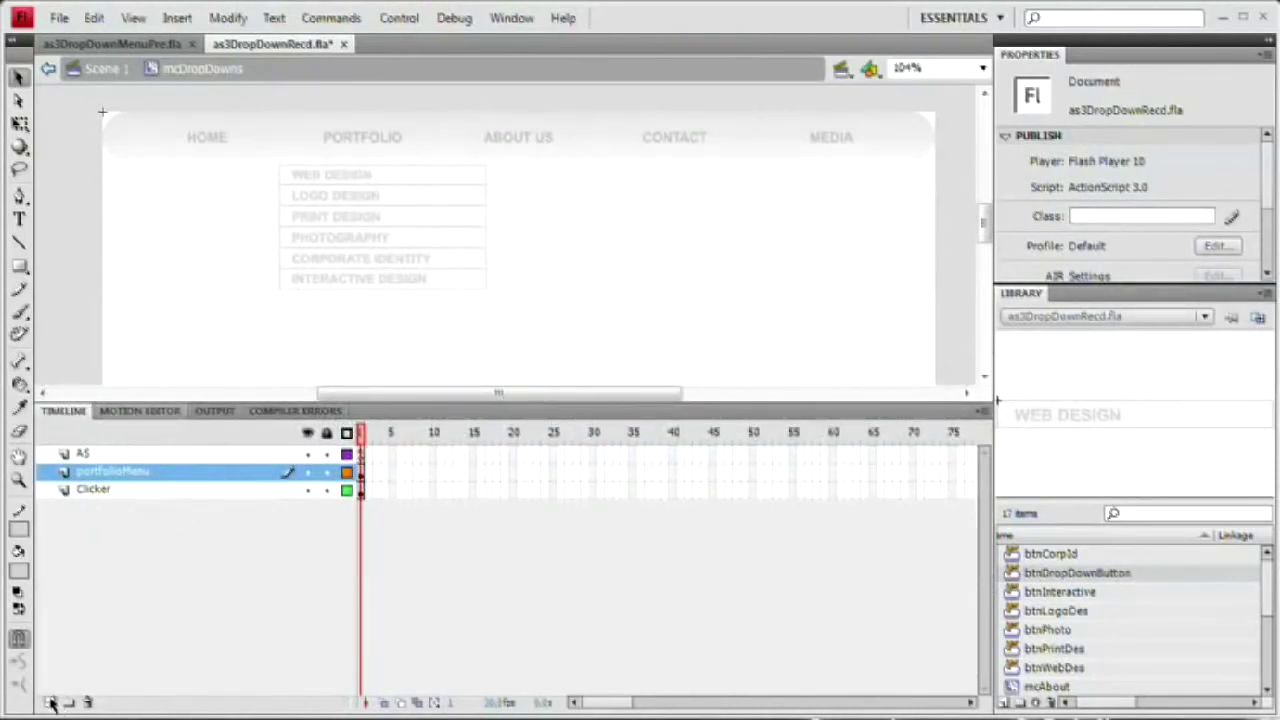
click(50, 702)
double_click(105, 477)
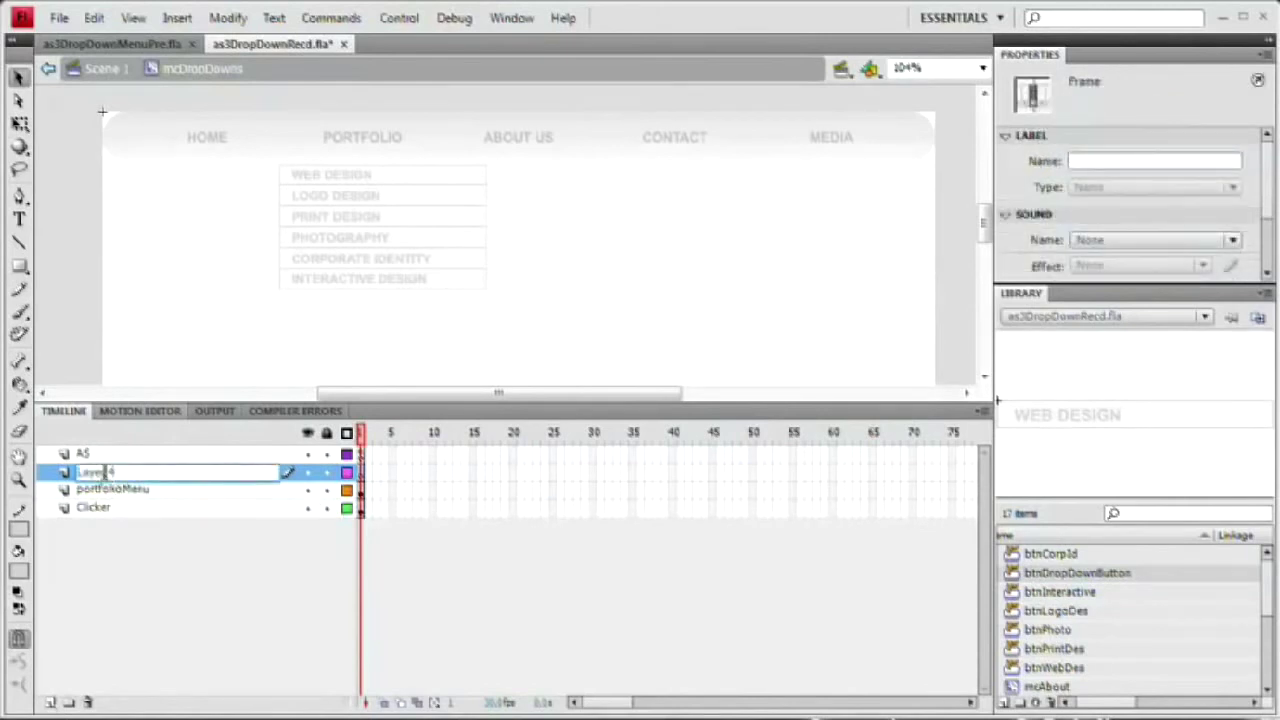
text(port)
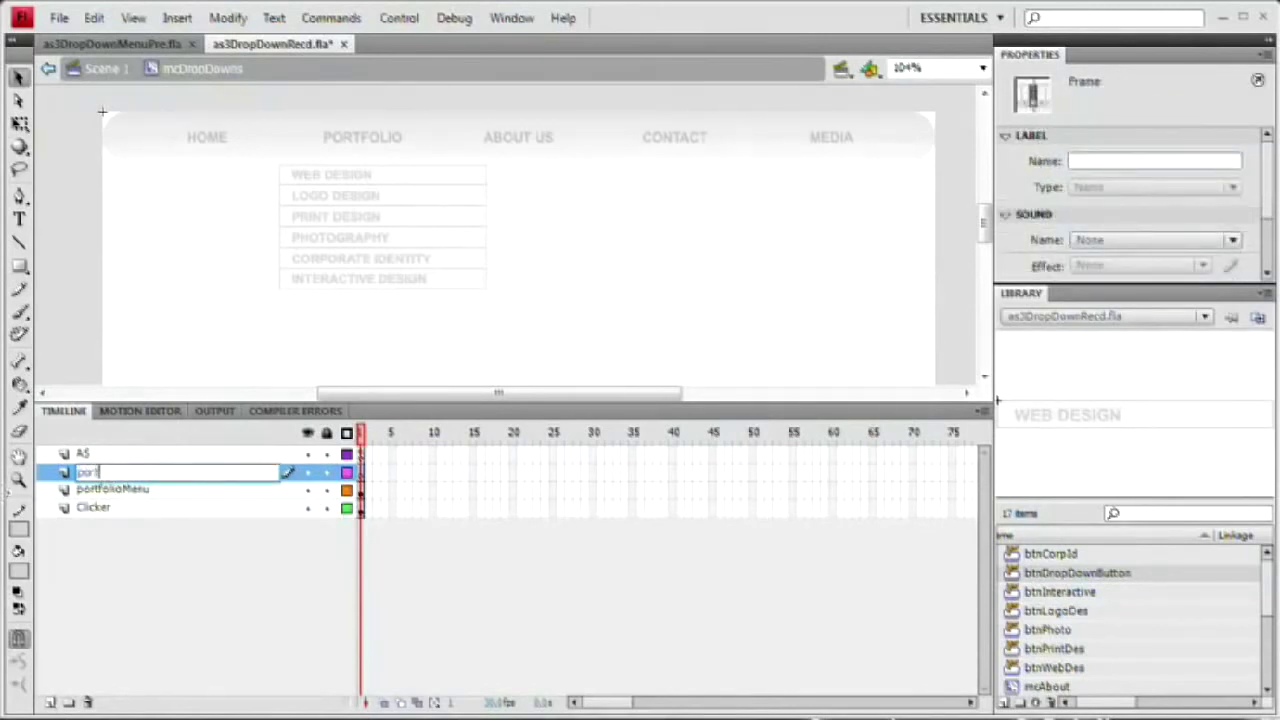
text(folioFrame)
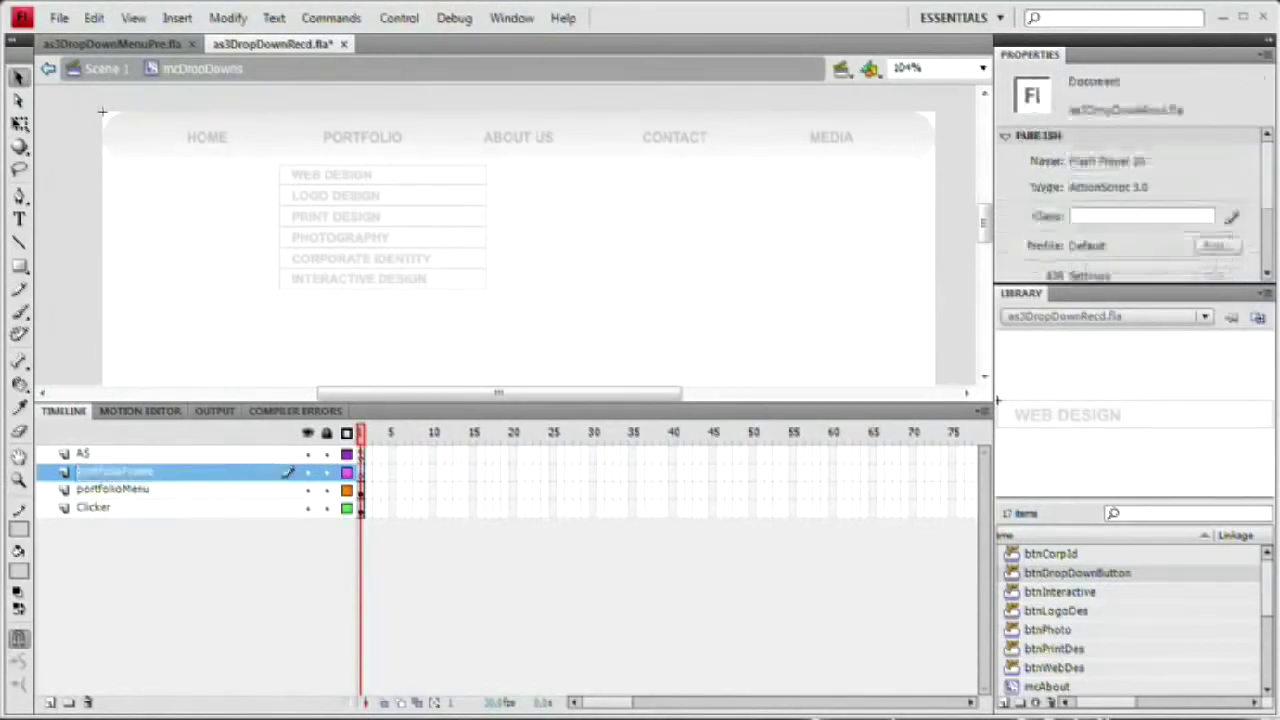
key(Return)
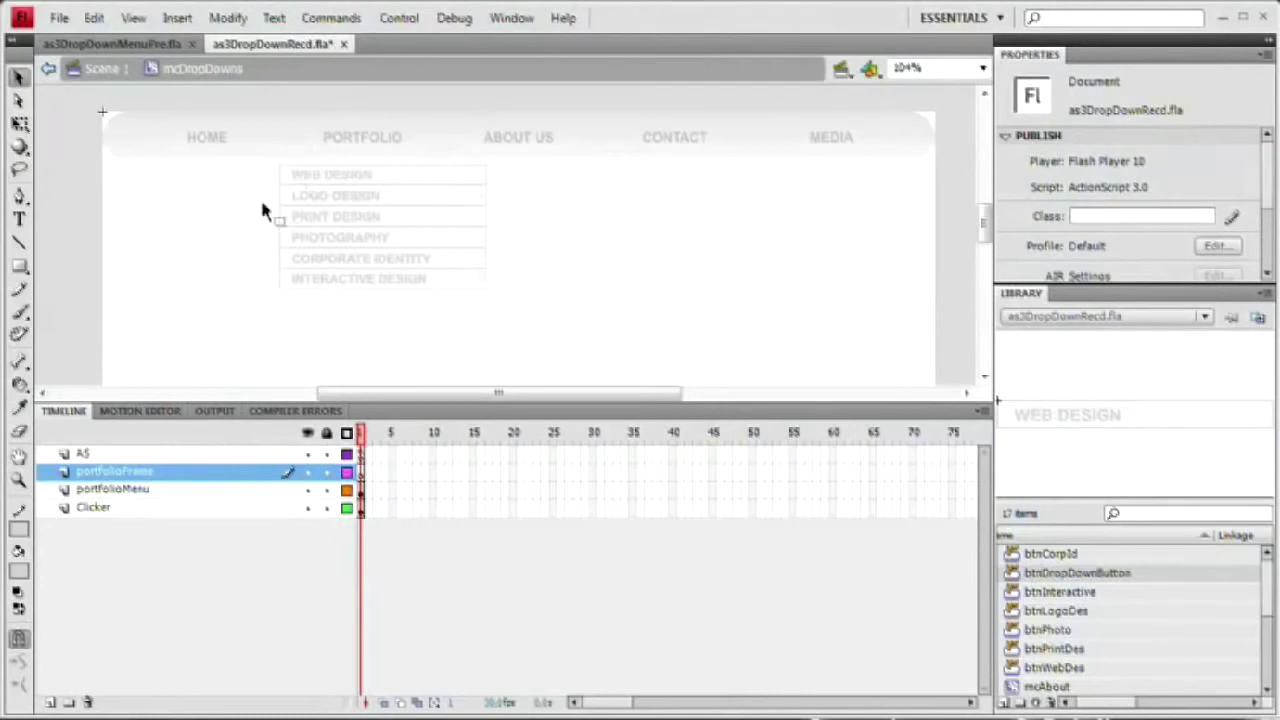
Step: Set the X position of the six portfolio buttons together to 175
drag(240, 336, 551, 162)
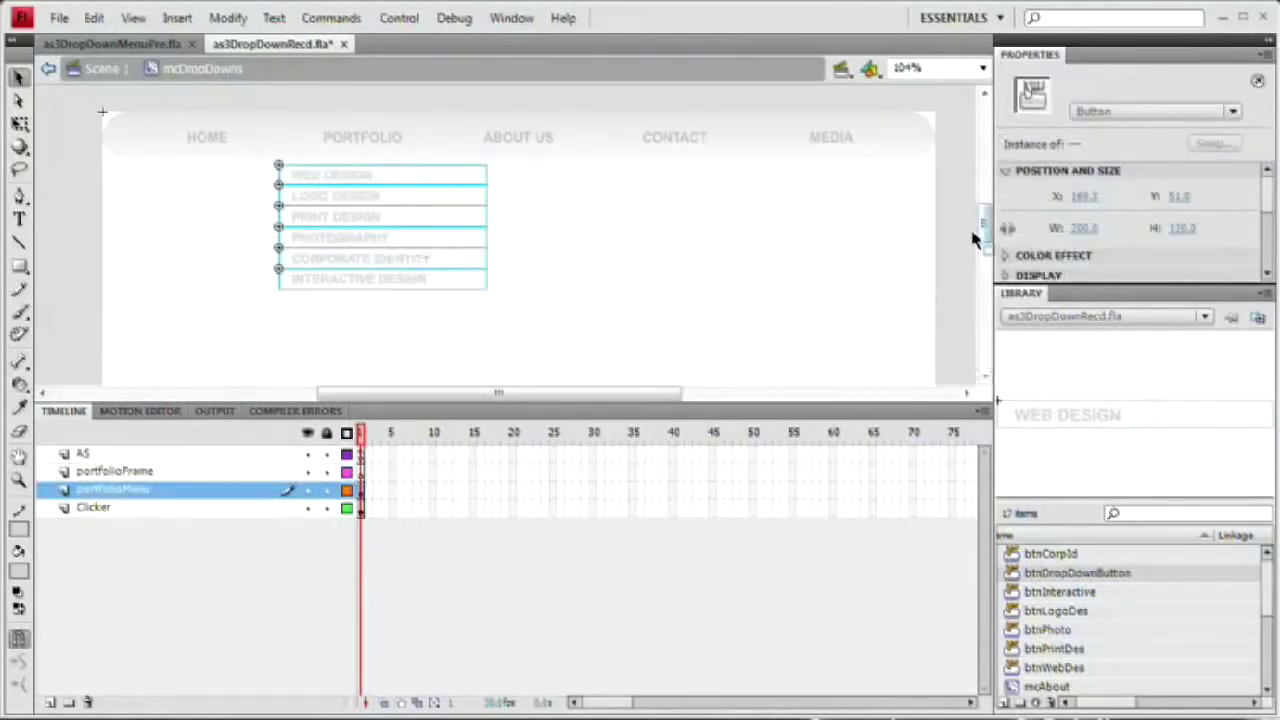
click(1085, 196)
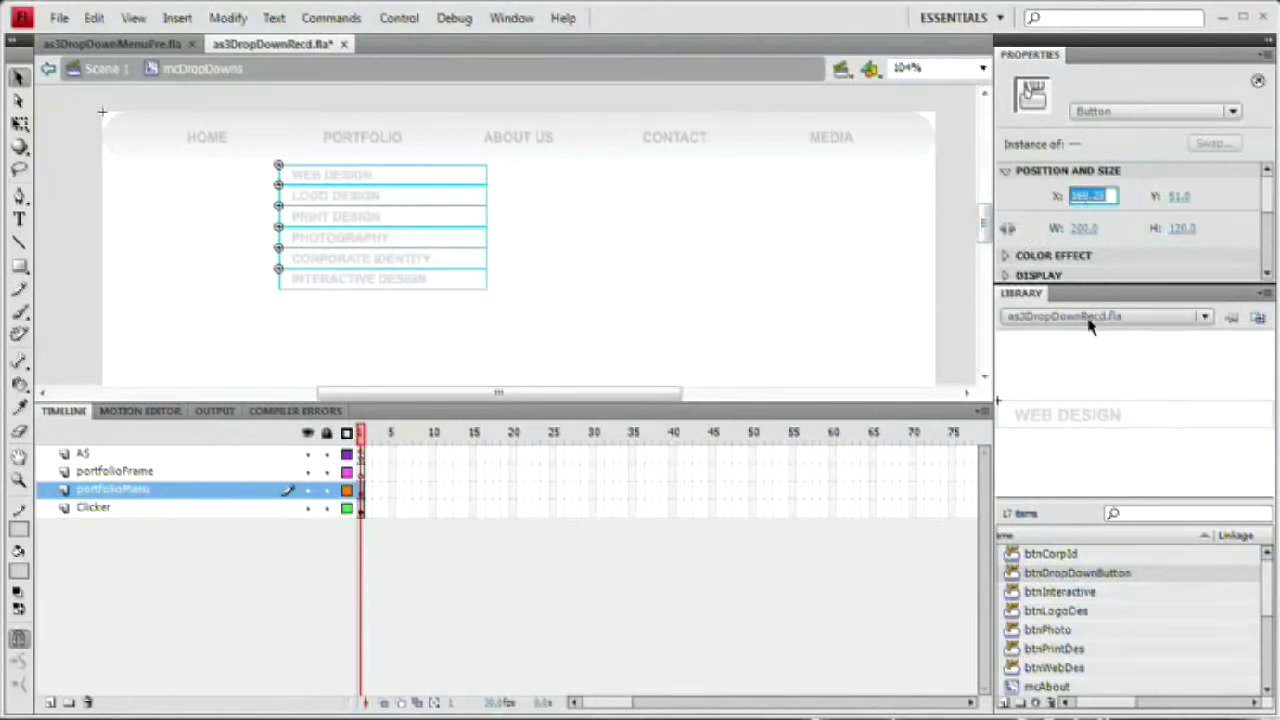
text(170)
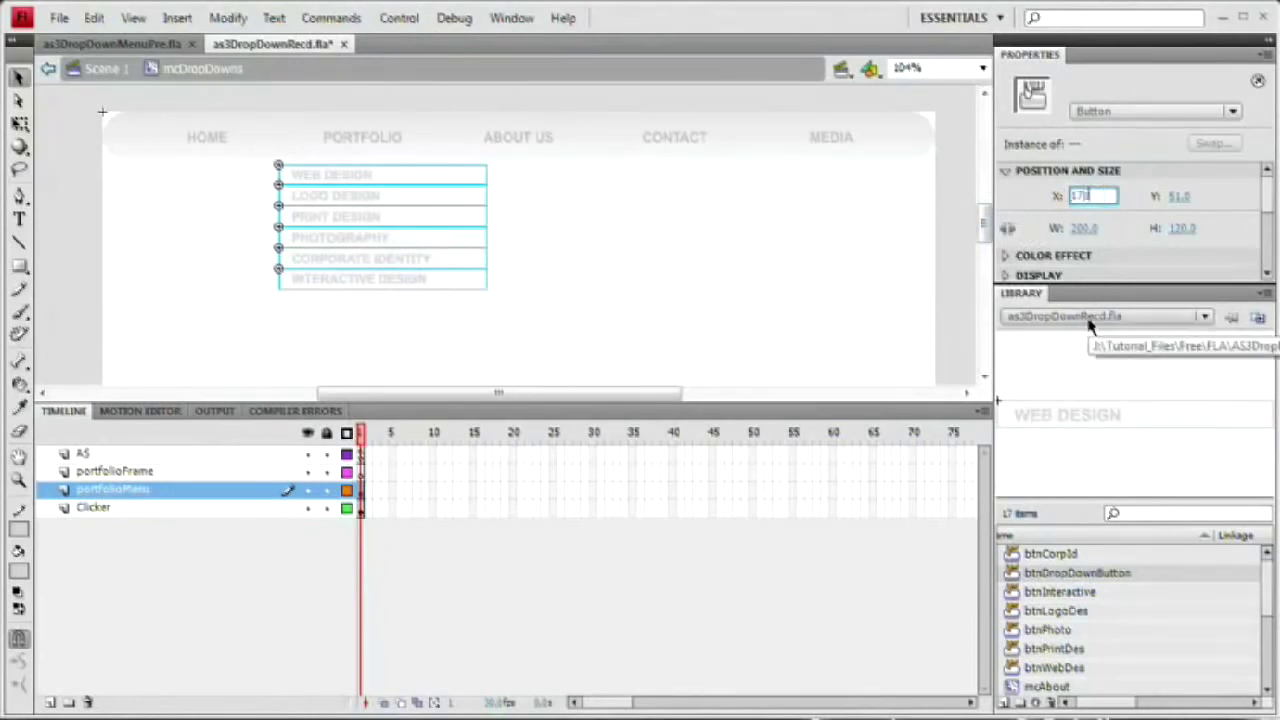
key(Tab)
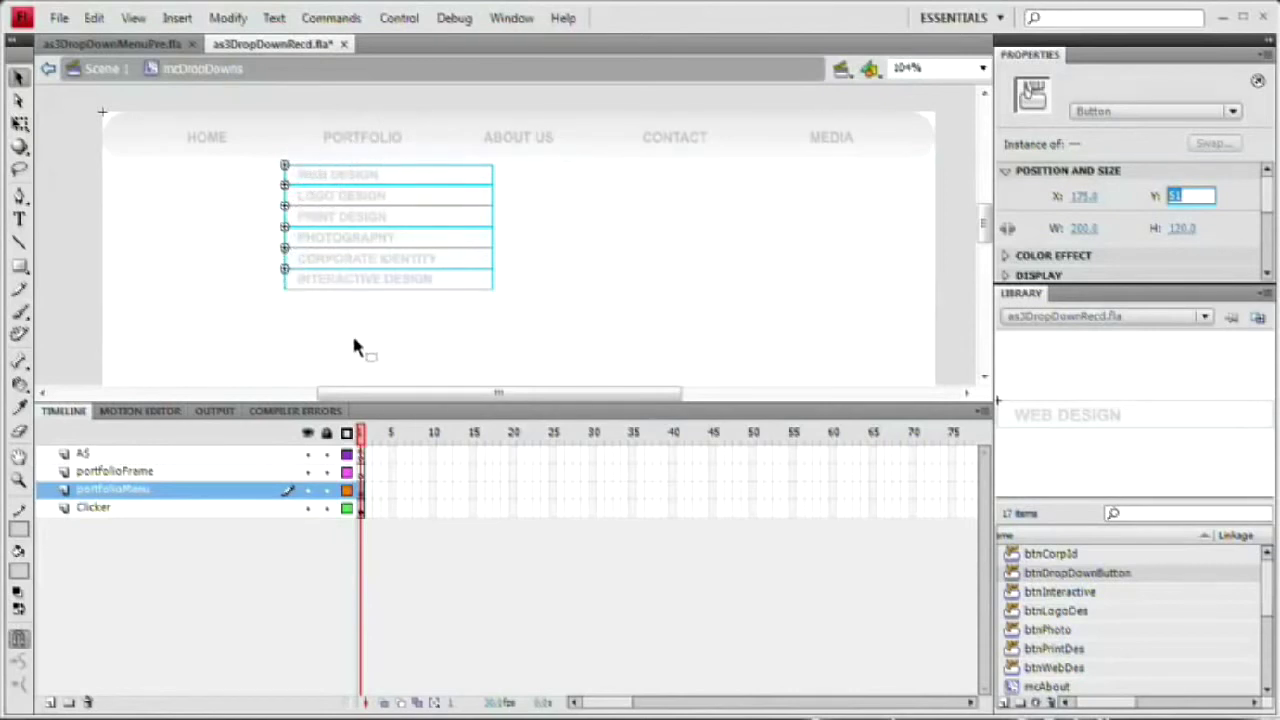
Step: On the portfolioFrame layer, draw a blue rectangle without stroke, about 256 by 13 px, along the bottom edge of the button stack
click(361, 471)
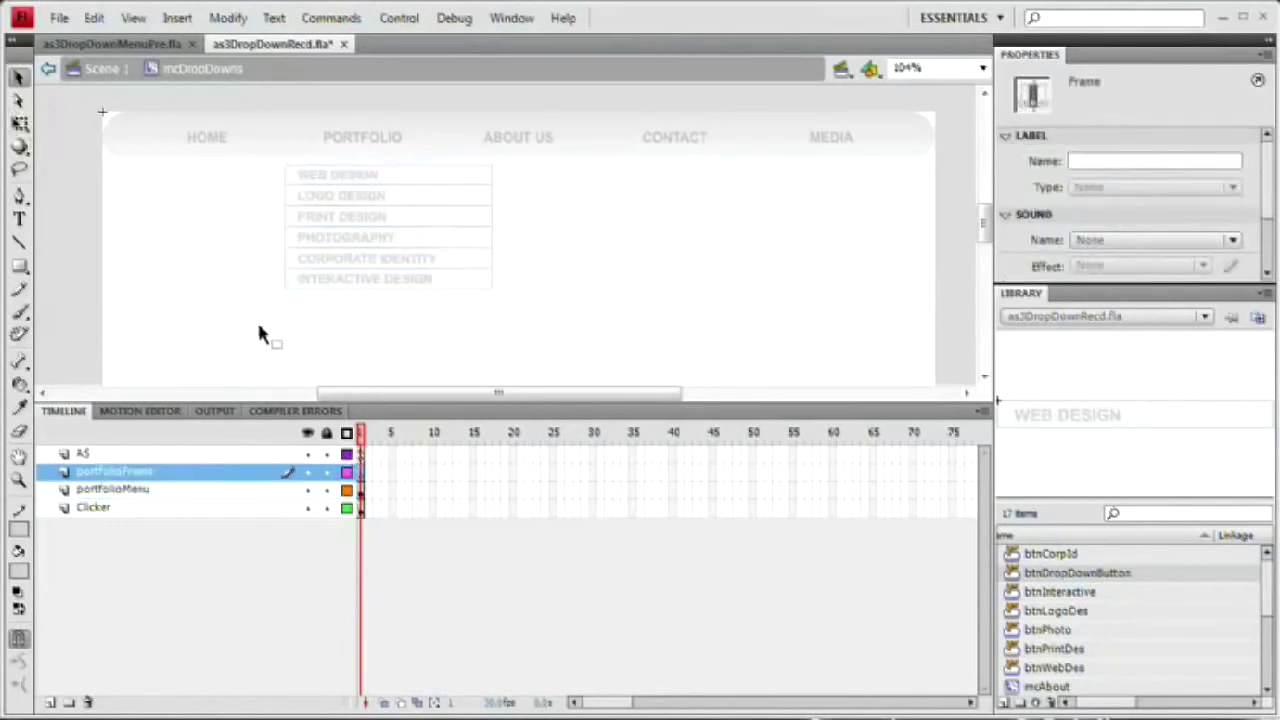
click(19, 267)
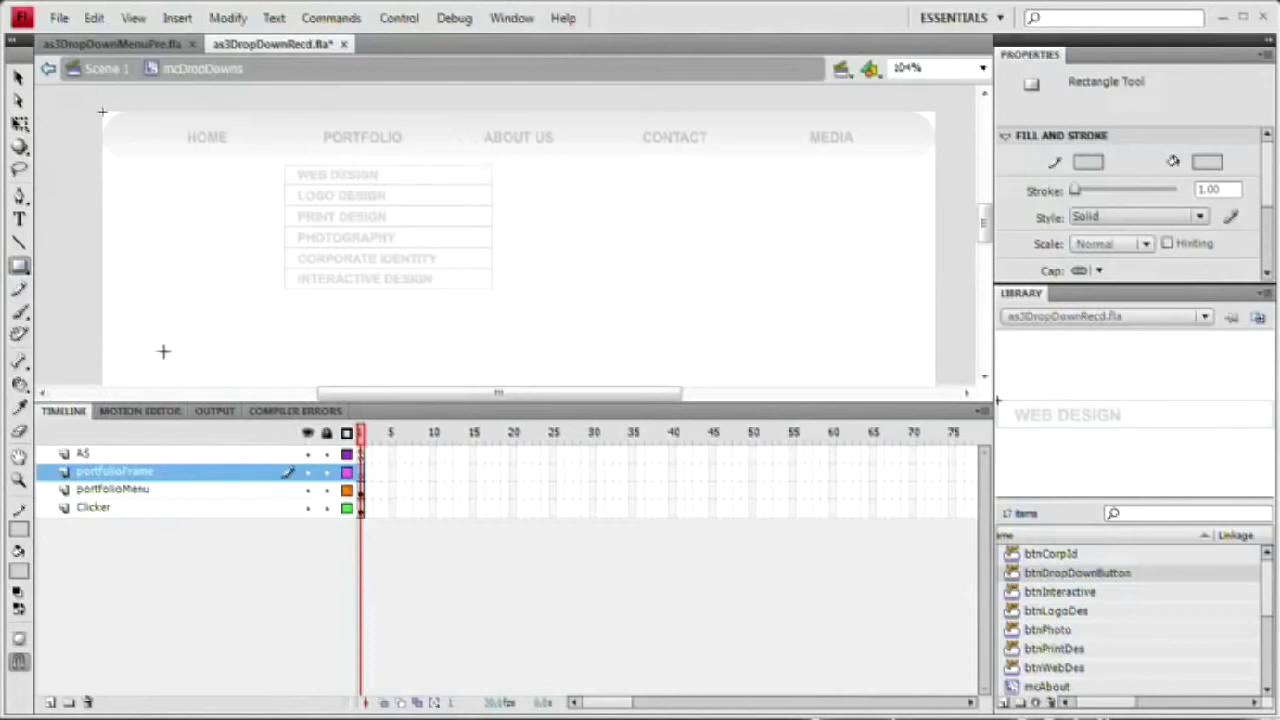
click(22, 531)
click(296, 549)
click(18, 572)
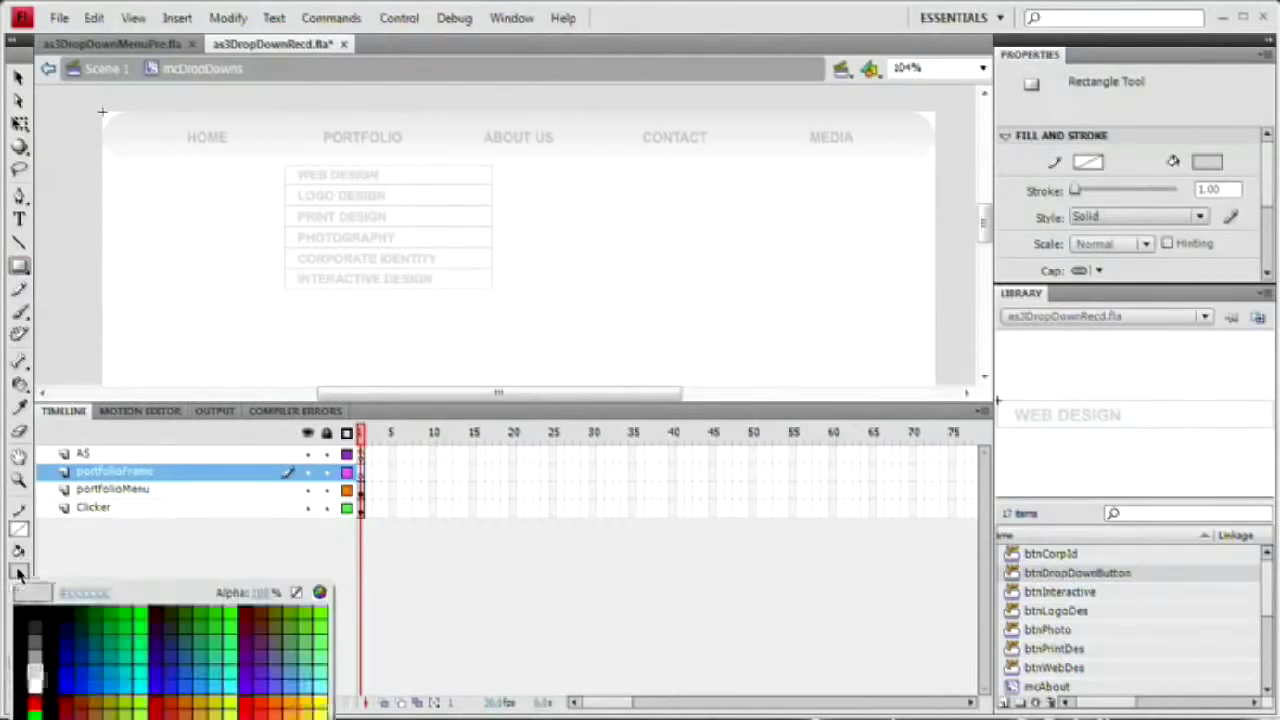
click(117, 676)
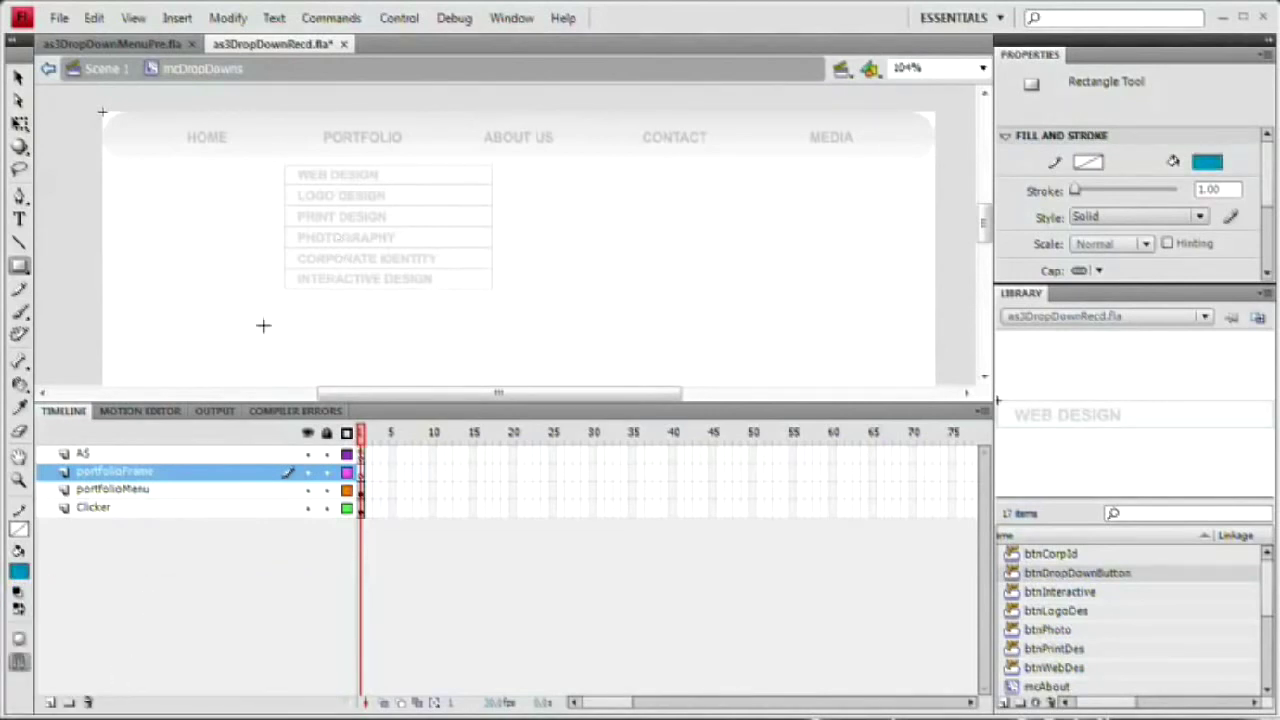
drag(241, 321, 454, 306)
key(v)
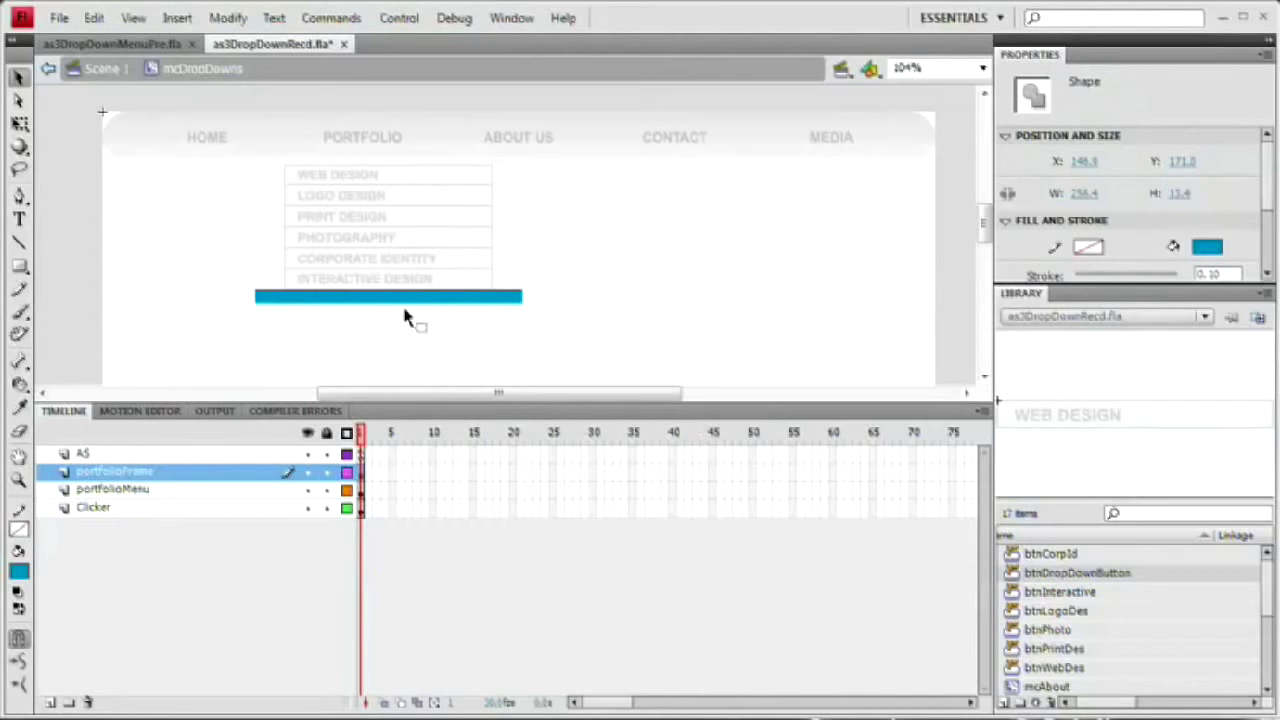
Step: Place a copy of the blue bar in the empty area beside the menu and rotate it 90 degrees to stand vertically
drag(405, 302, 720, 263)
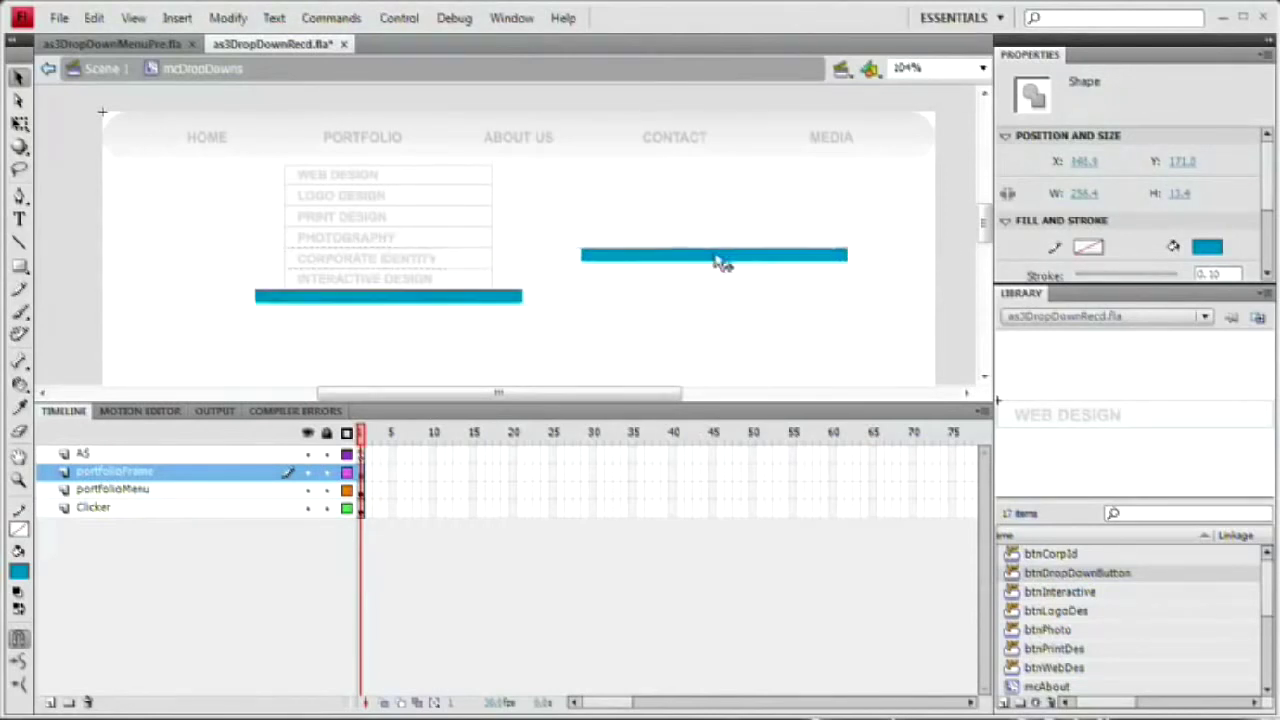
key(q)
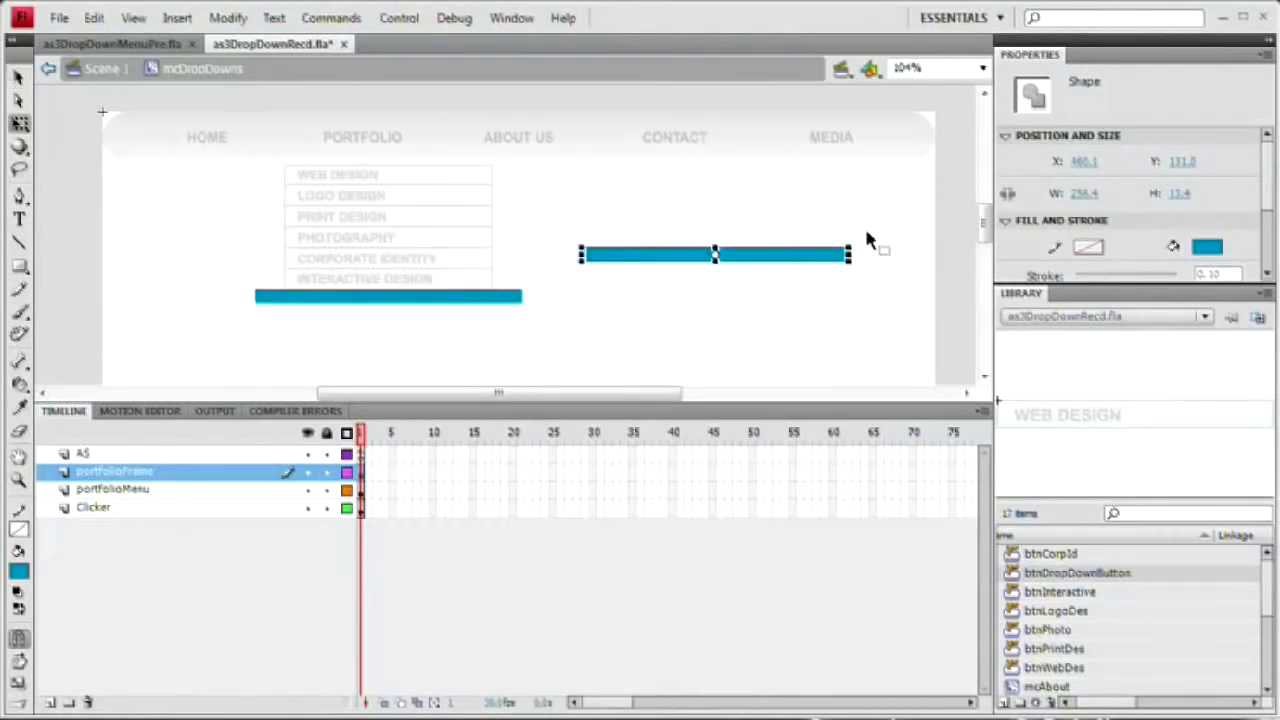
drag(871, 271, 739, 354)
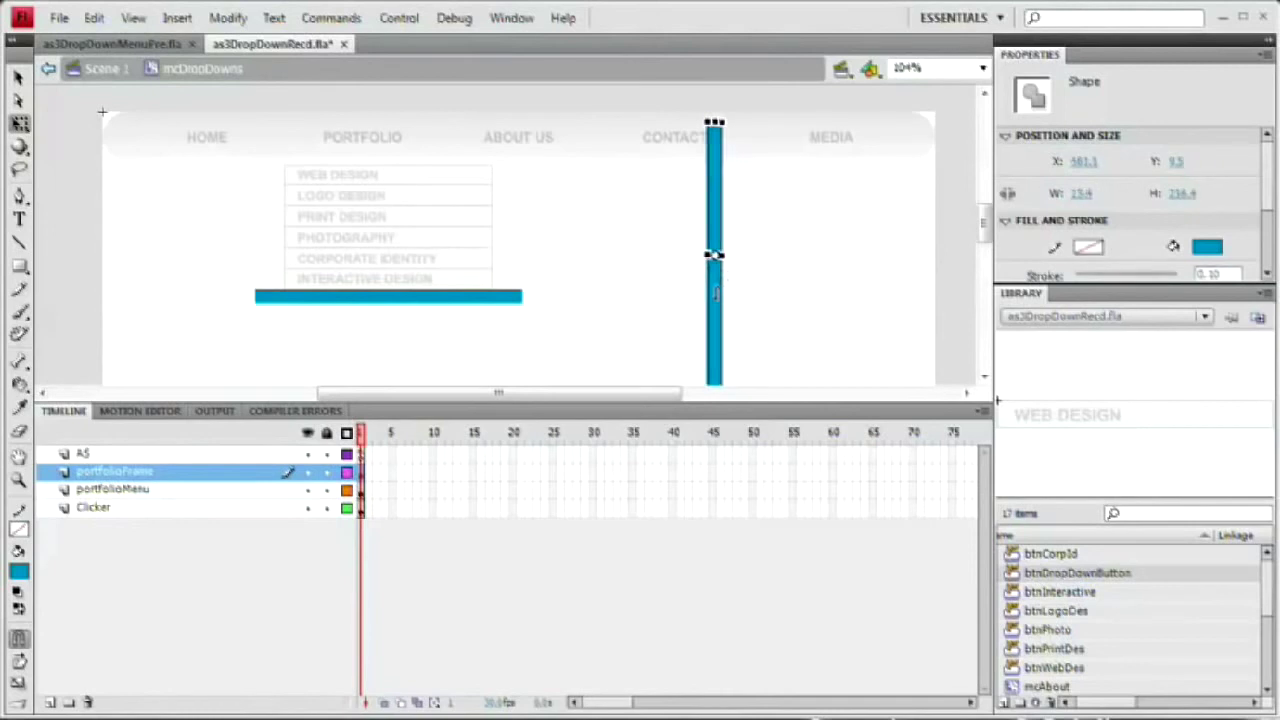
click(740, 268)
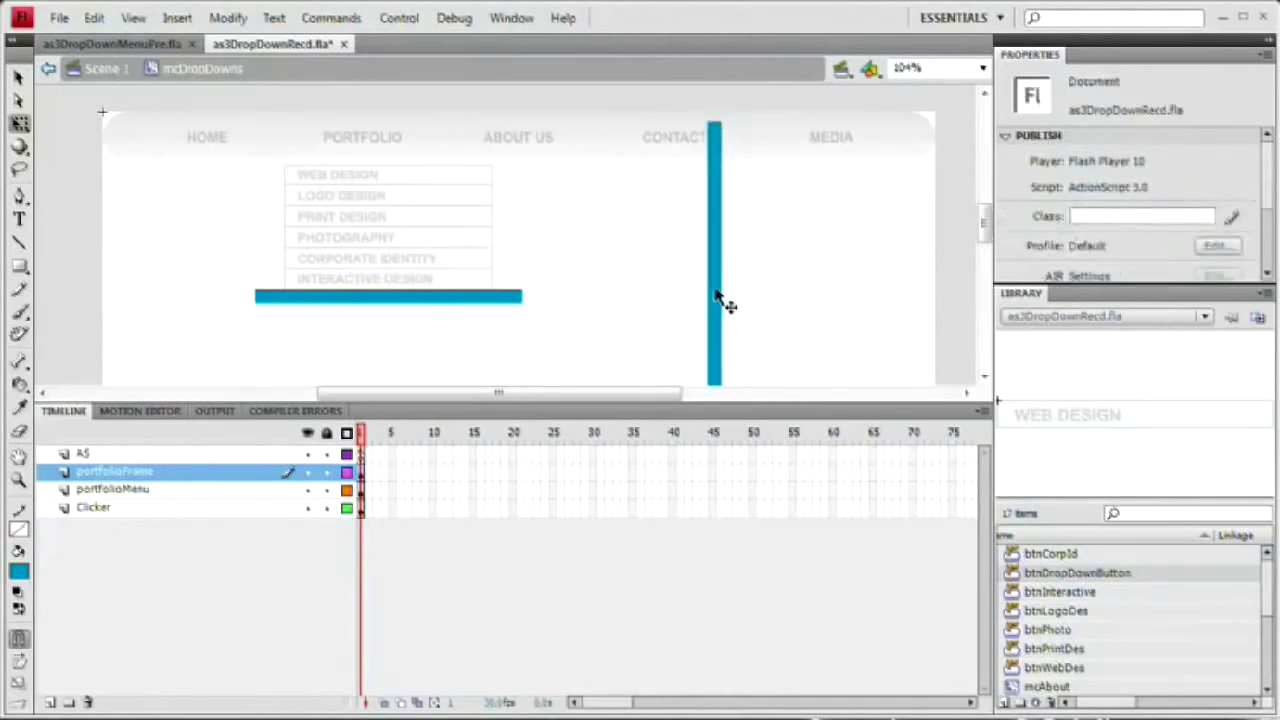
Step: Stand one vertical blue bar along the left edge of the portfolio buttons and another along their right edge
key(v)
drag(716, 298, 274, 224)
key(Right)
key(Right)
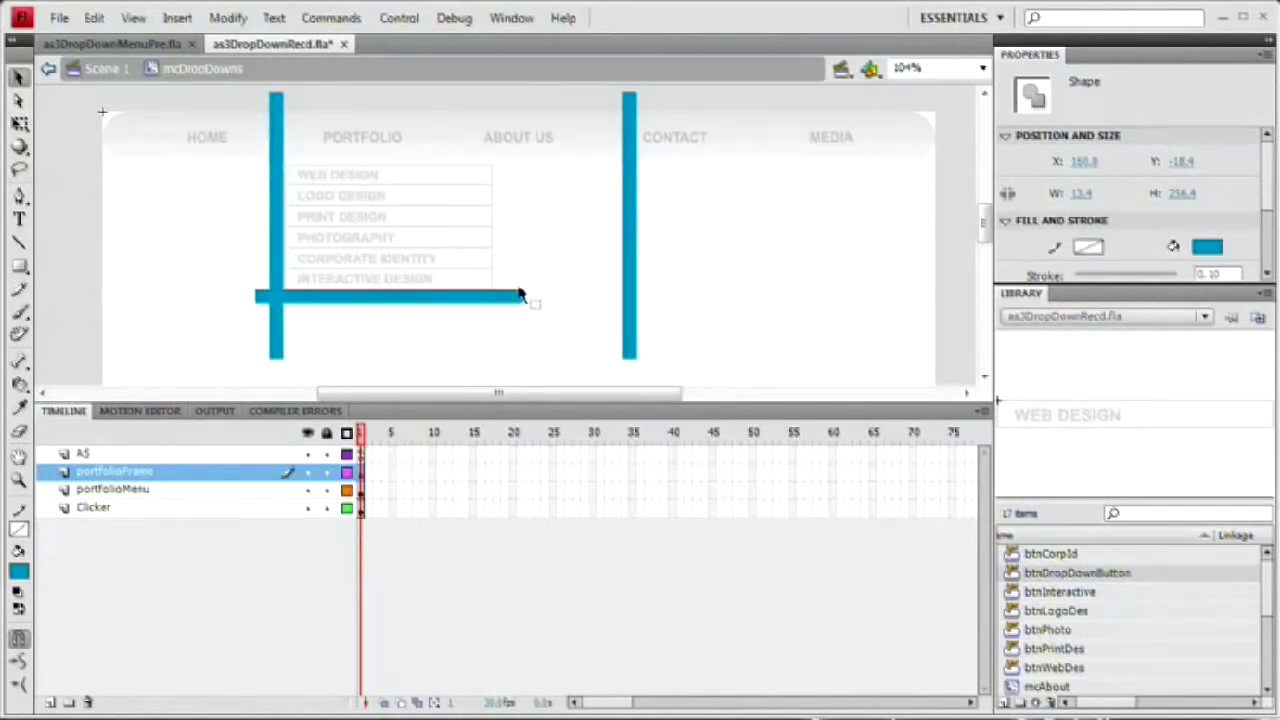
key(Right)
drag(636, 243, 507, 251)
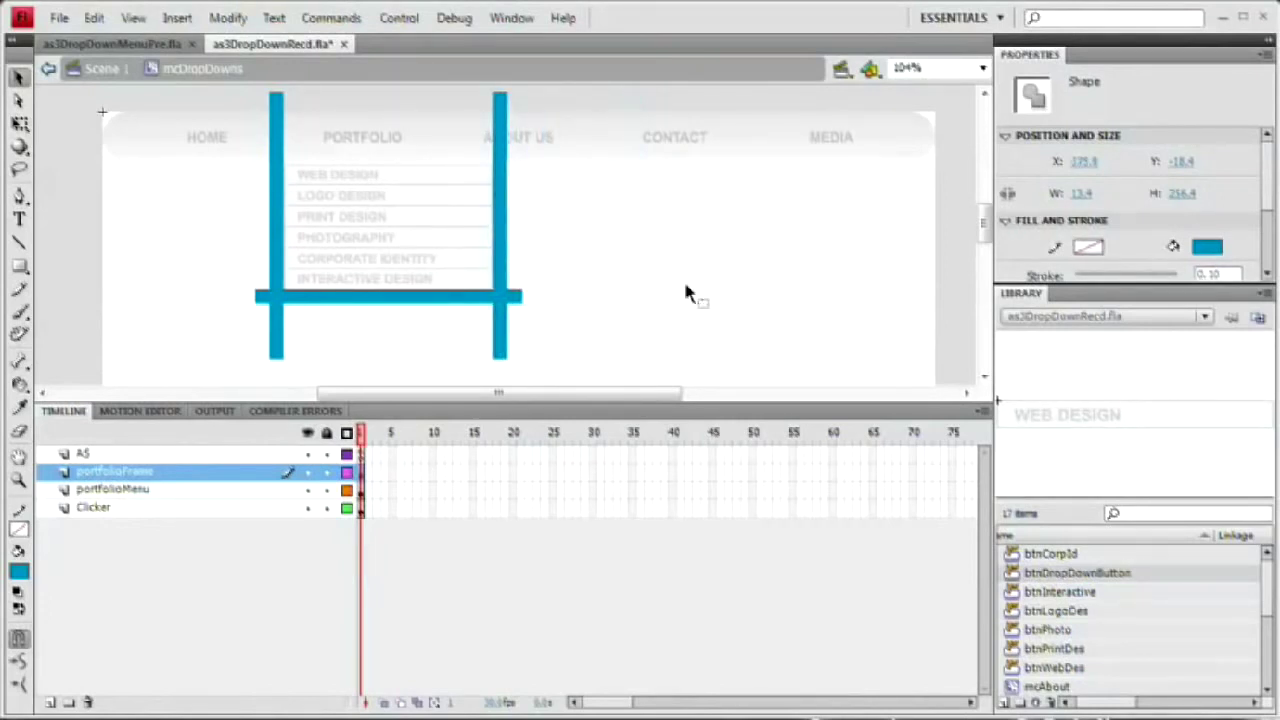
click(210, 160)
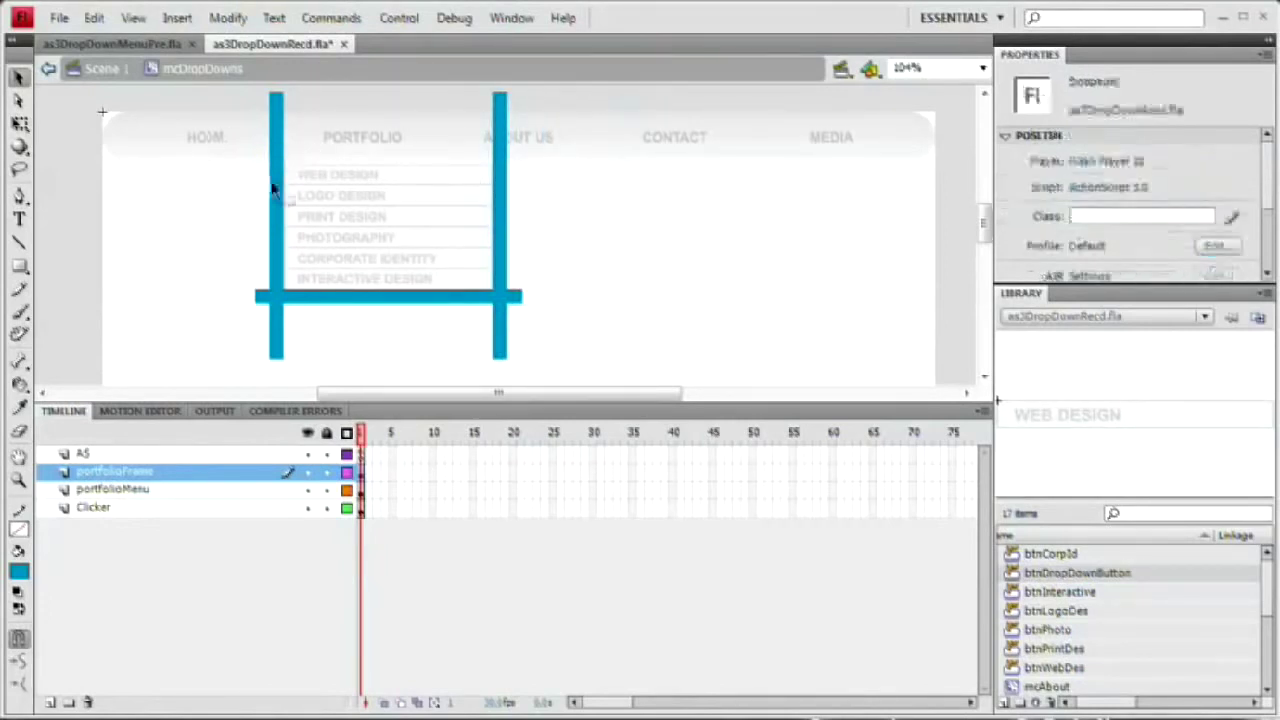
Step: Detach the right bar's section above the buttons, about 69 px long, rotate it horizontal and set it on the bar's upper end, extending left
scroll(300, 335, up, 3)
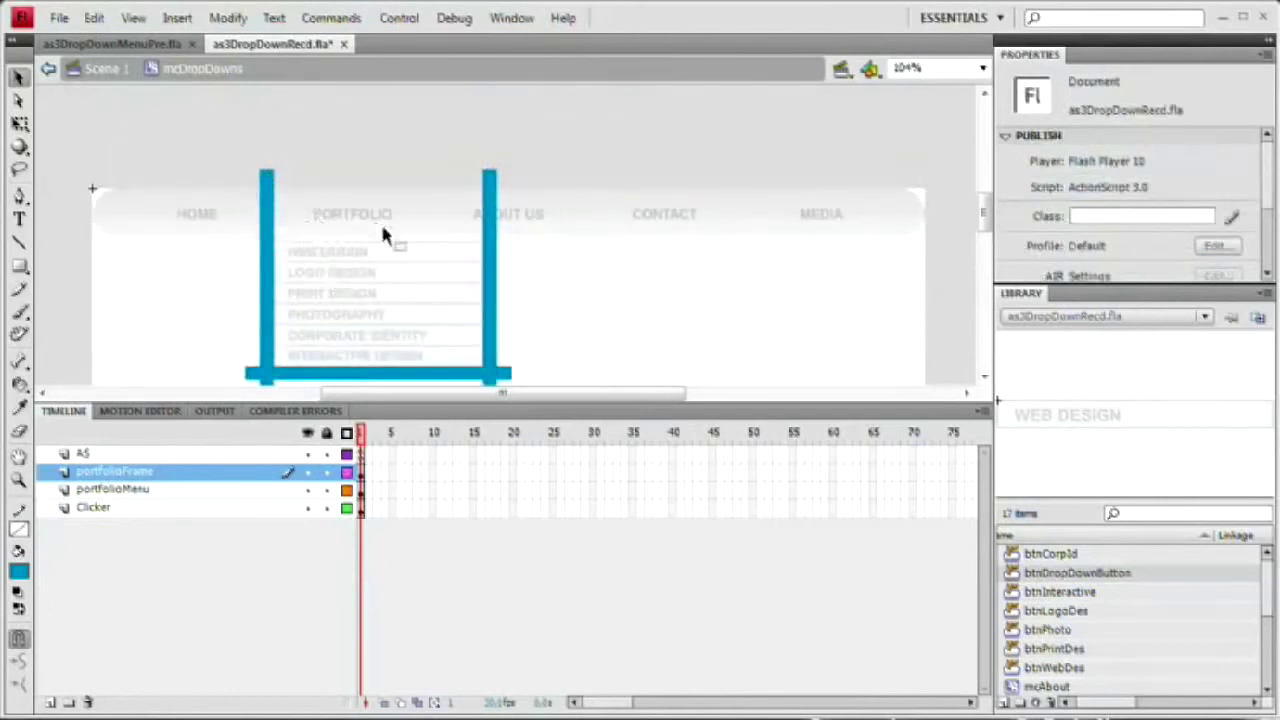
drag(455, 133, 563, 251)
drag(493, 212, 588, 335)
key(q)
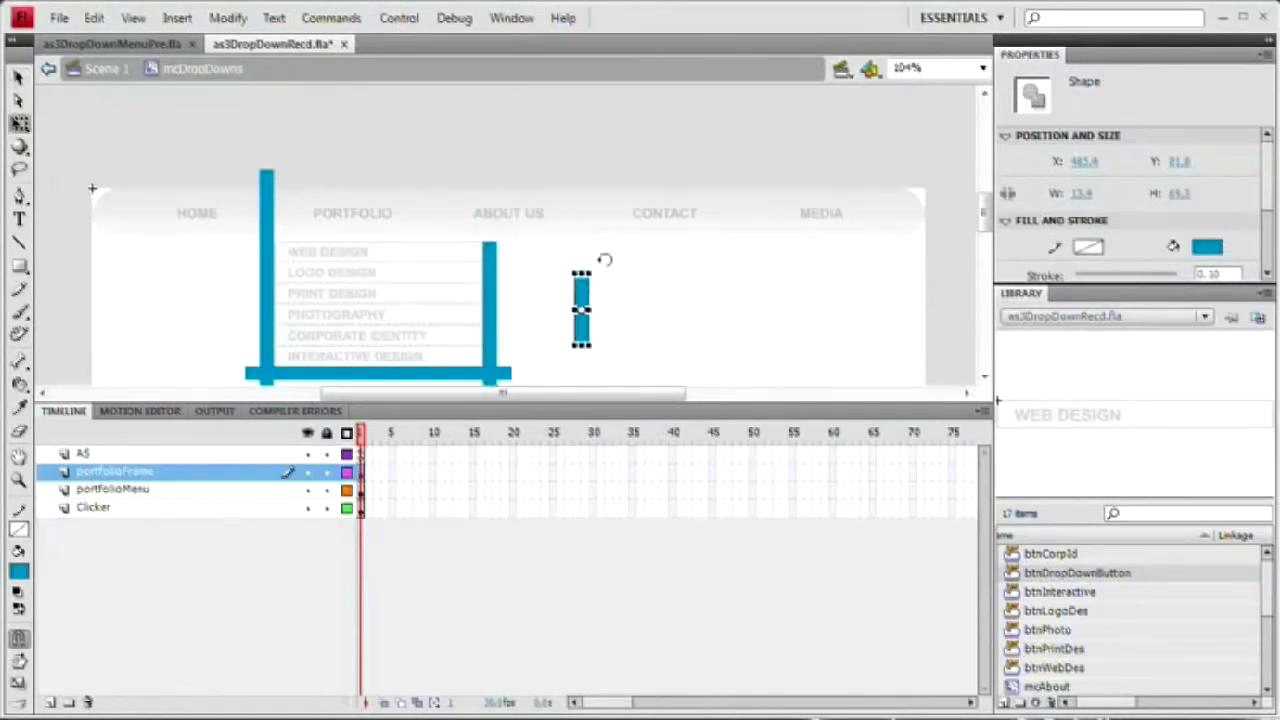
drag(603, 261, 482, 236)
key(v)
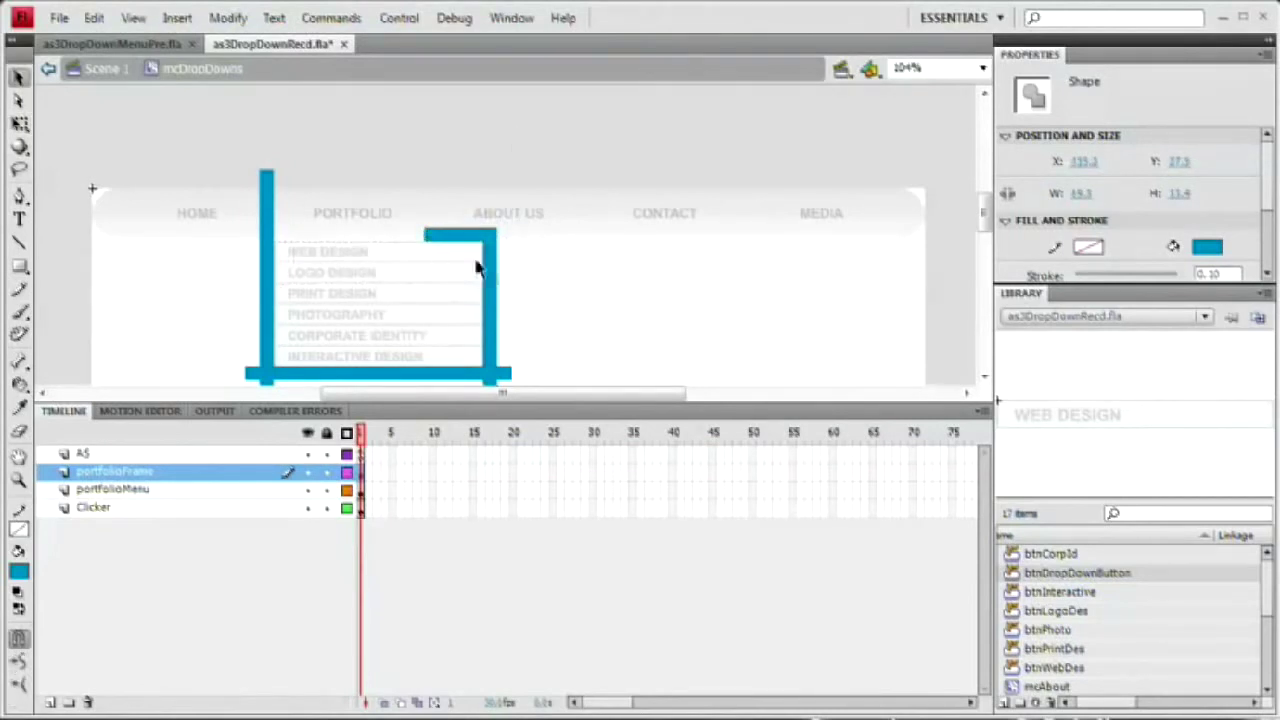
Step: Set the width of the short horizontal bar above the buttons to 50
key(q)
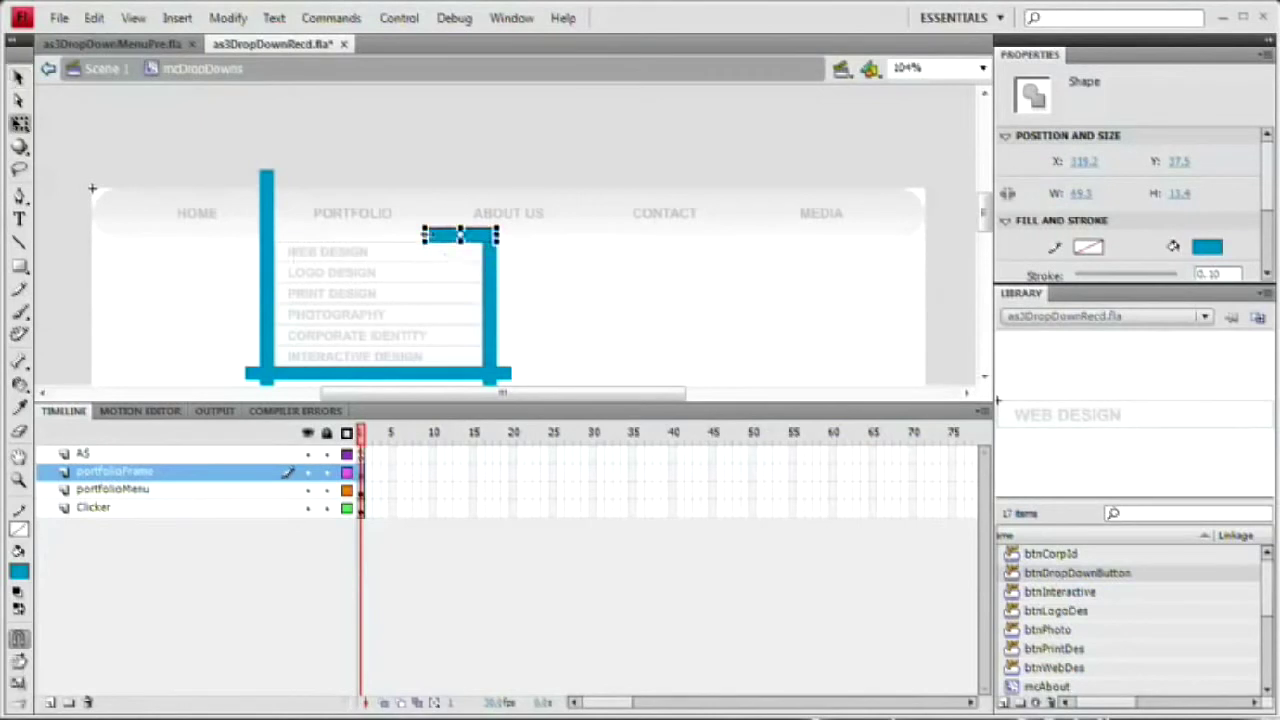
click(1085, 193)
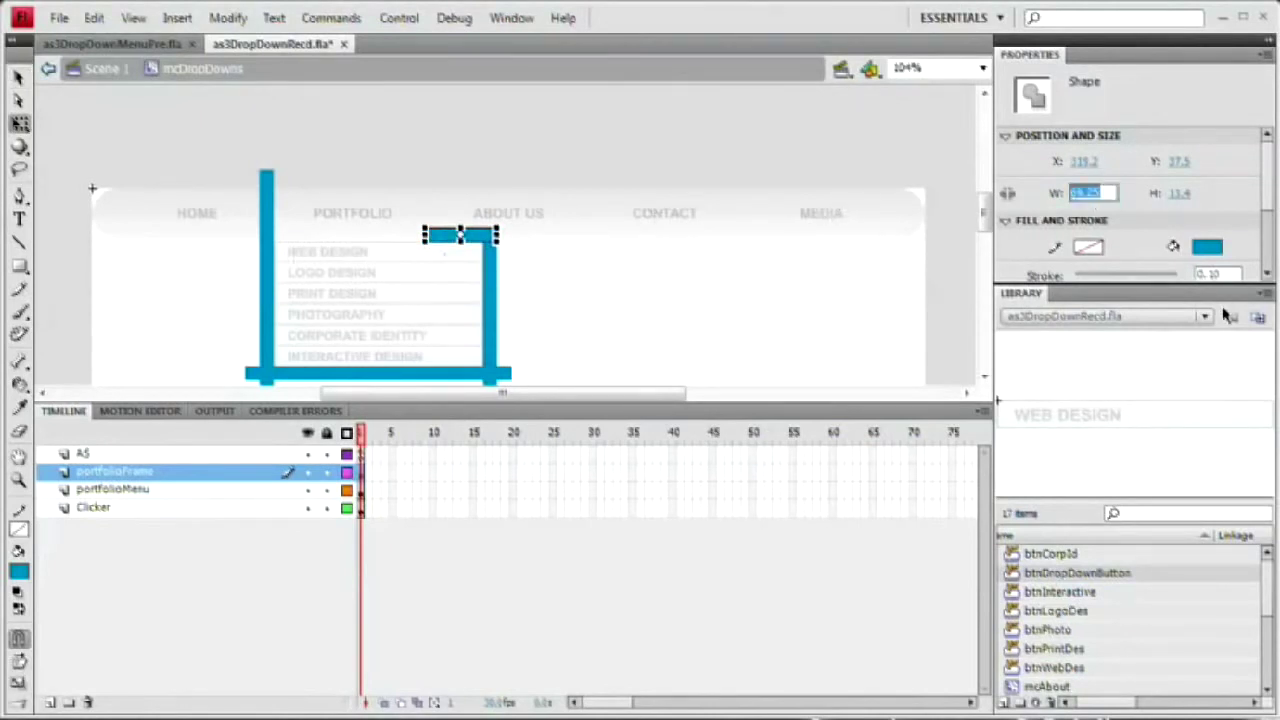
text(36)
key(Tab)
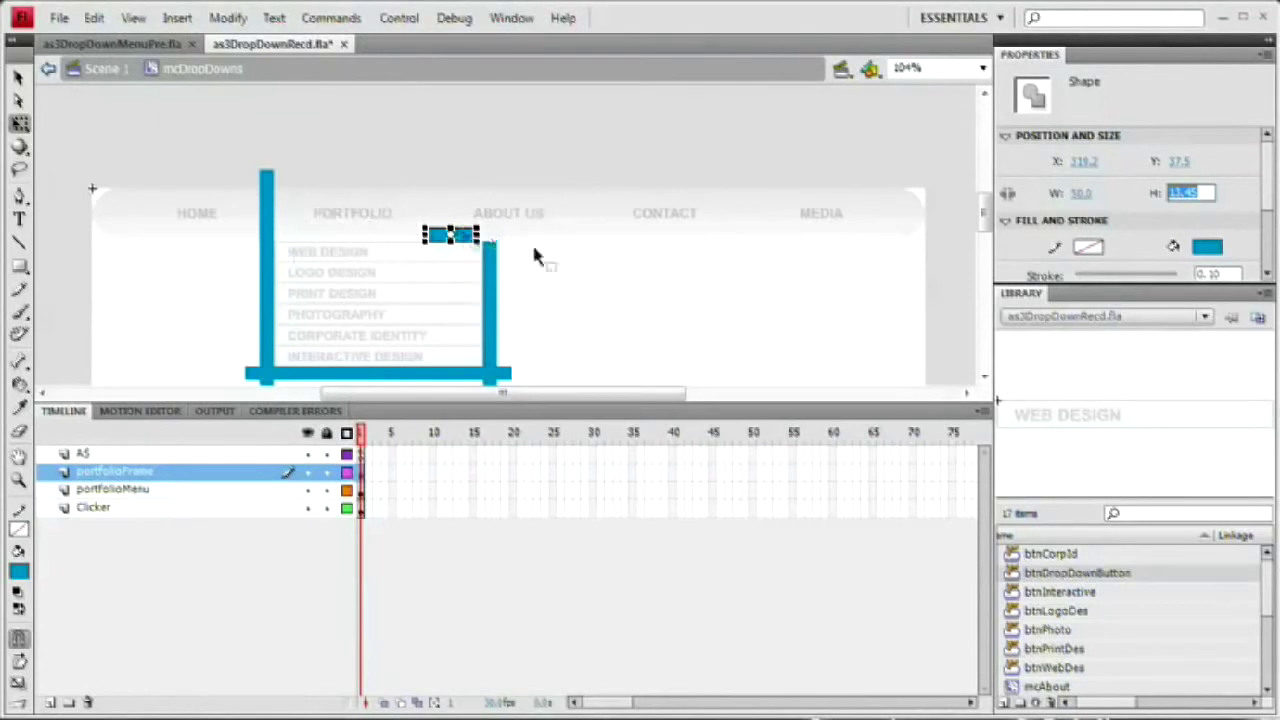
text(1)
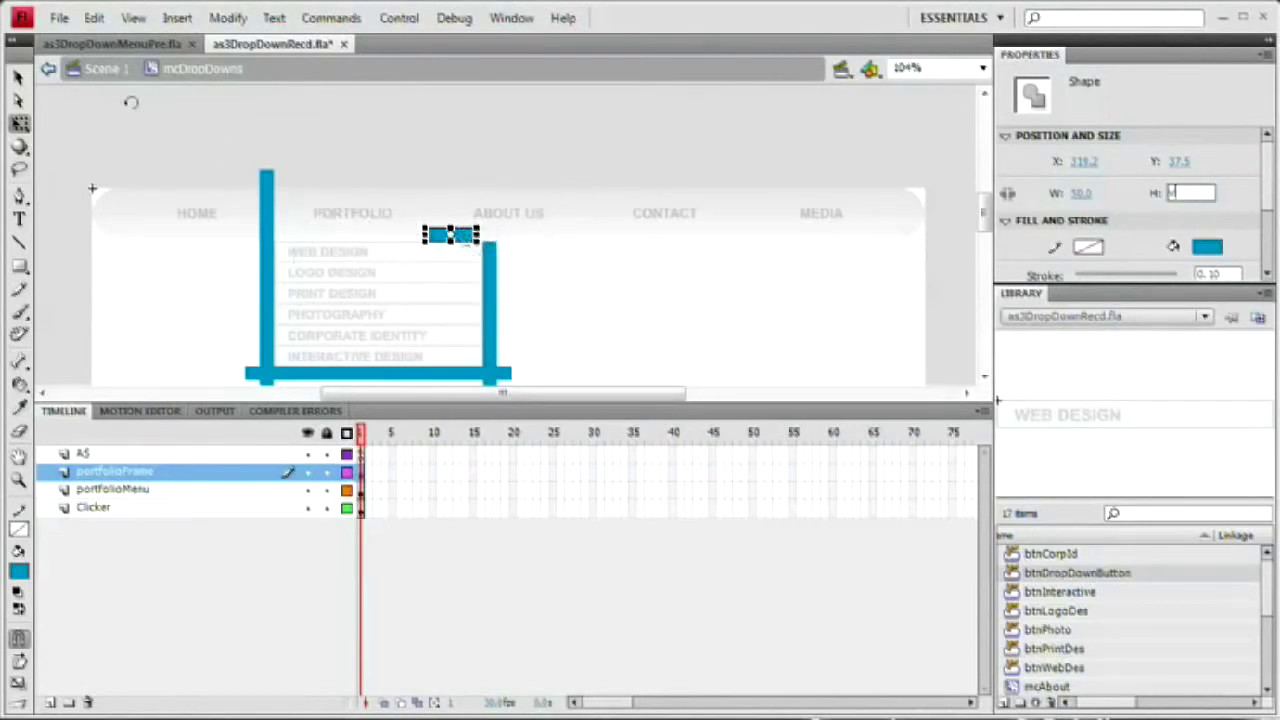
click(19, 78)
key(ctrl+z)
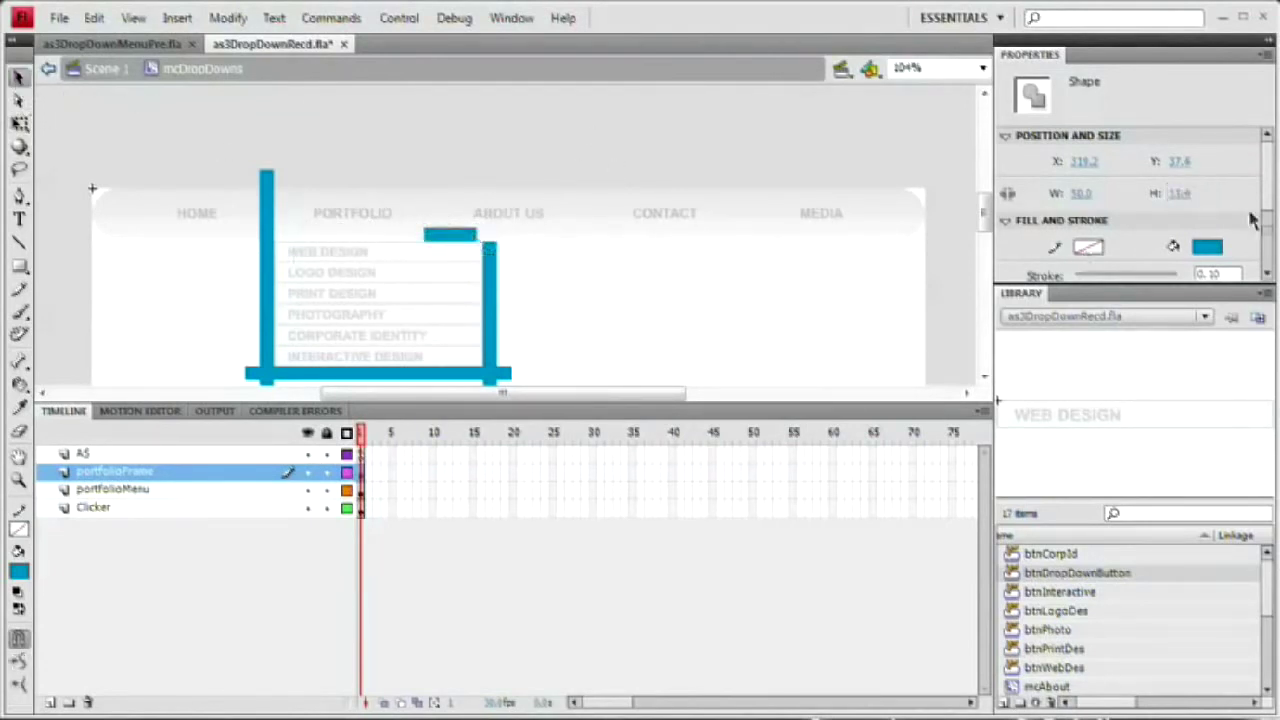
click(1185, 194)
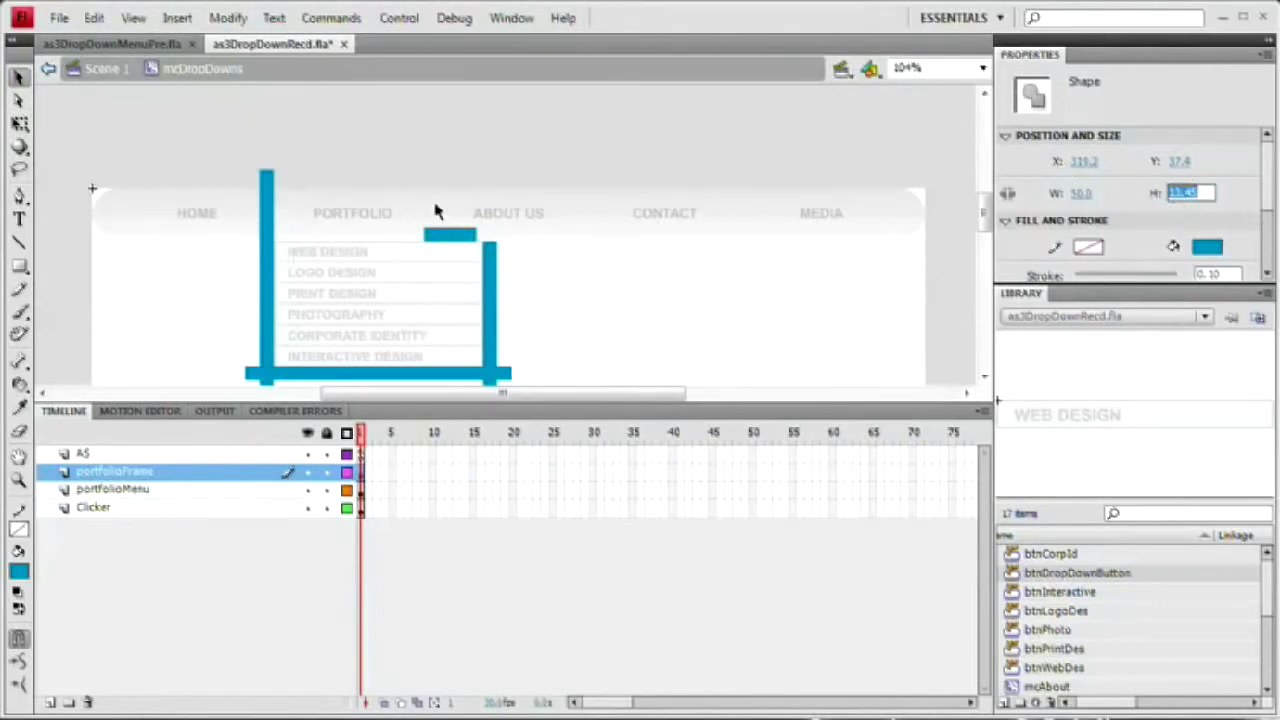
Step: Align the short bar with the right bar's outer edge and stand a rotated copy of it upright on its inner end
drag(450, 232, 505, 211)
key(q)
key(v)
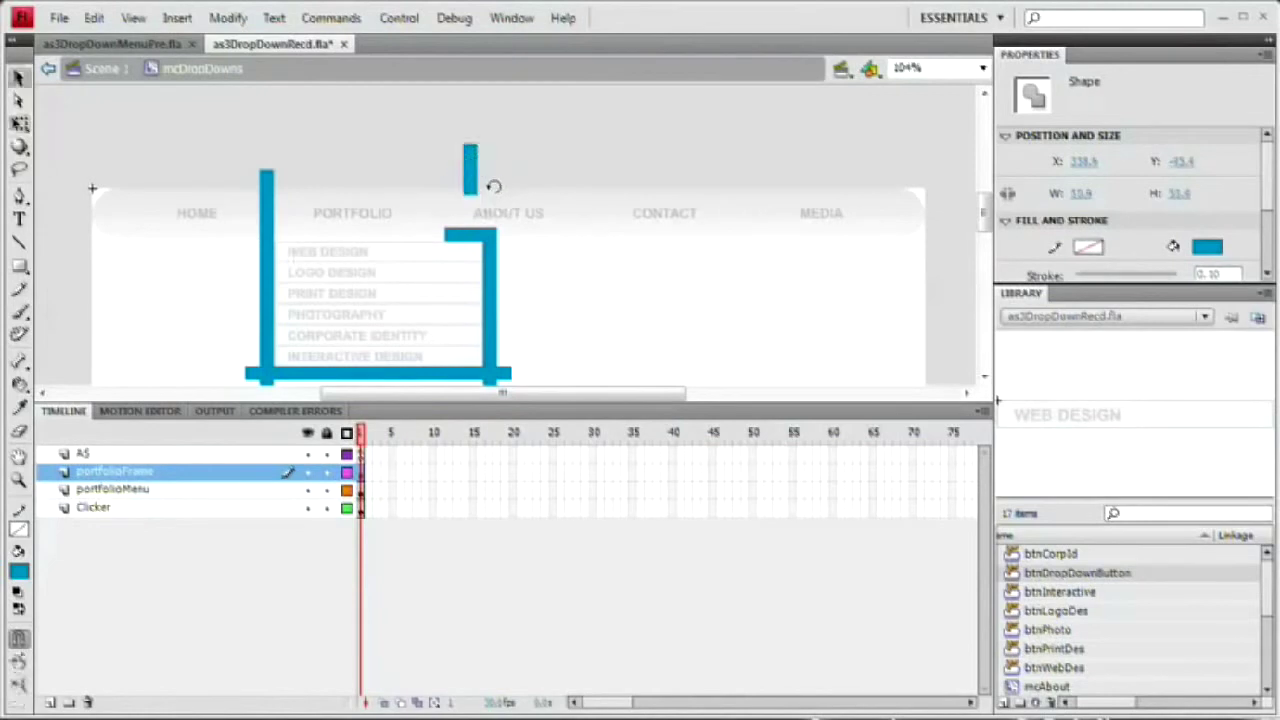
drag(466, 169, 455, 210)
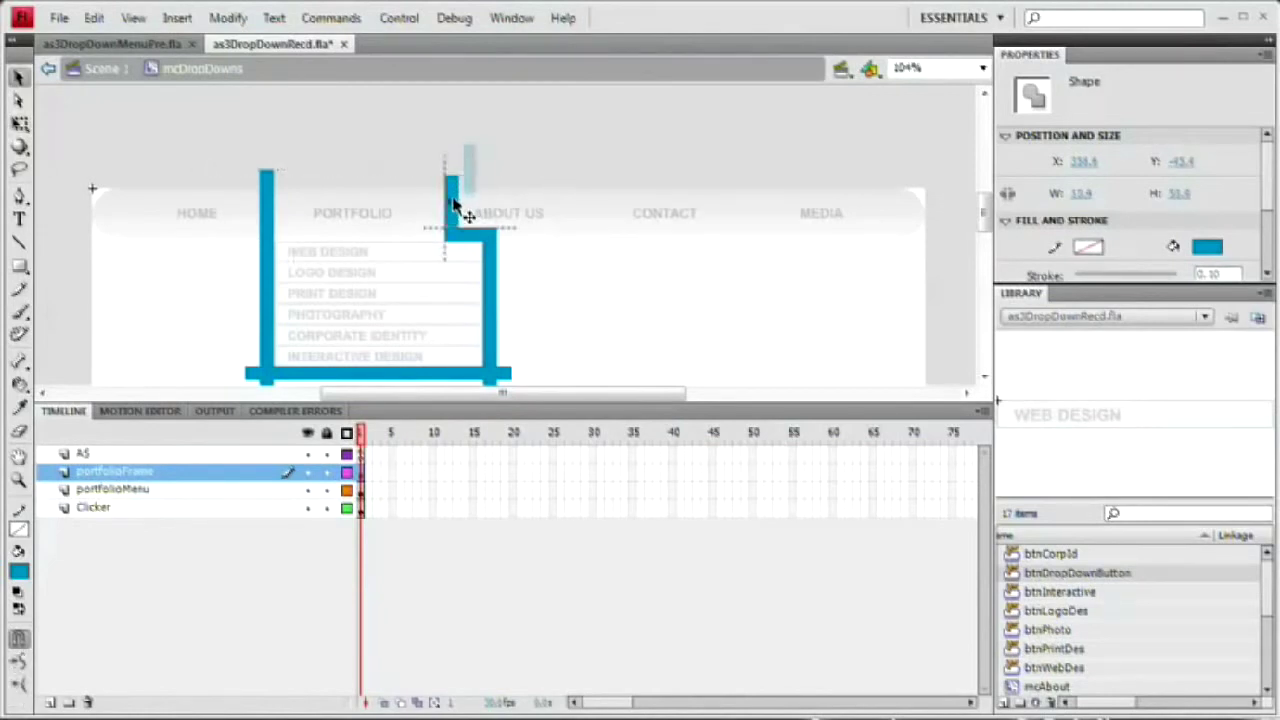
click(232, 162)
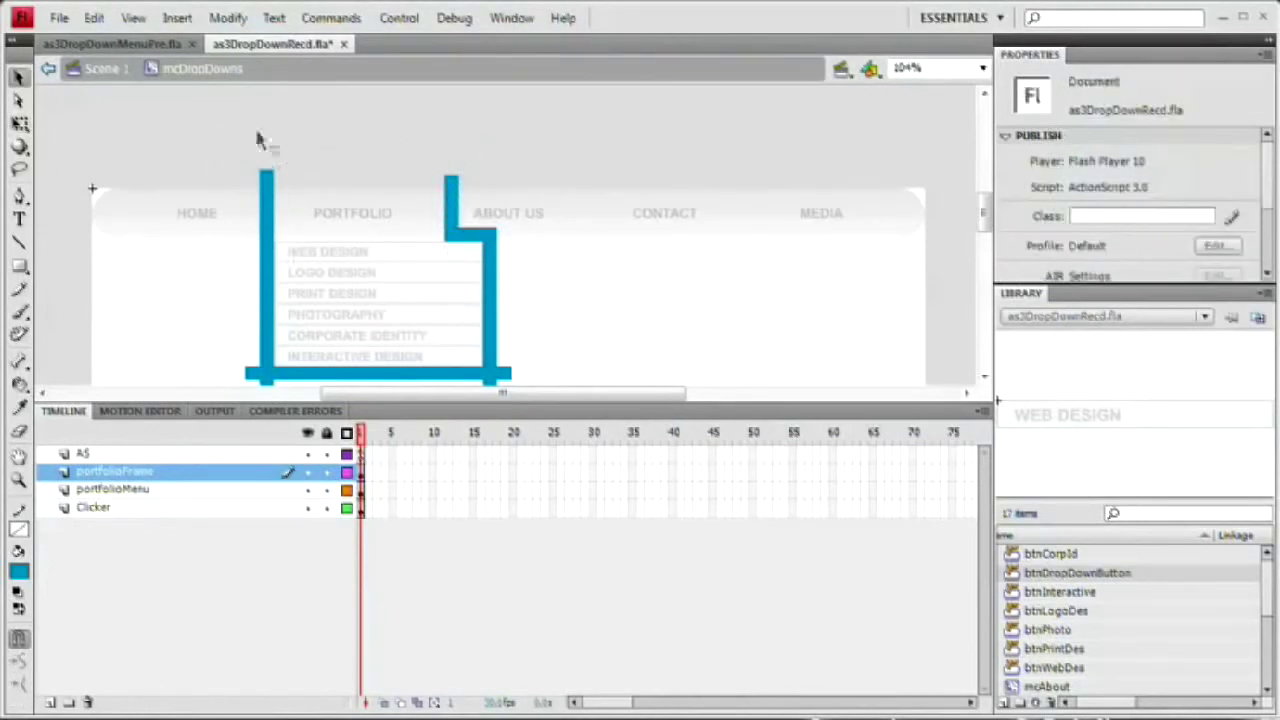
Step: Place a copy of the left bar's upper section, about 135 px long, over HOME and rotate it 90 degrees to lie horizontally
drag(294, 185, 278, 318)
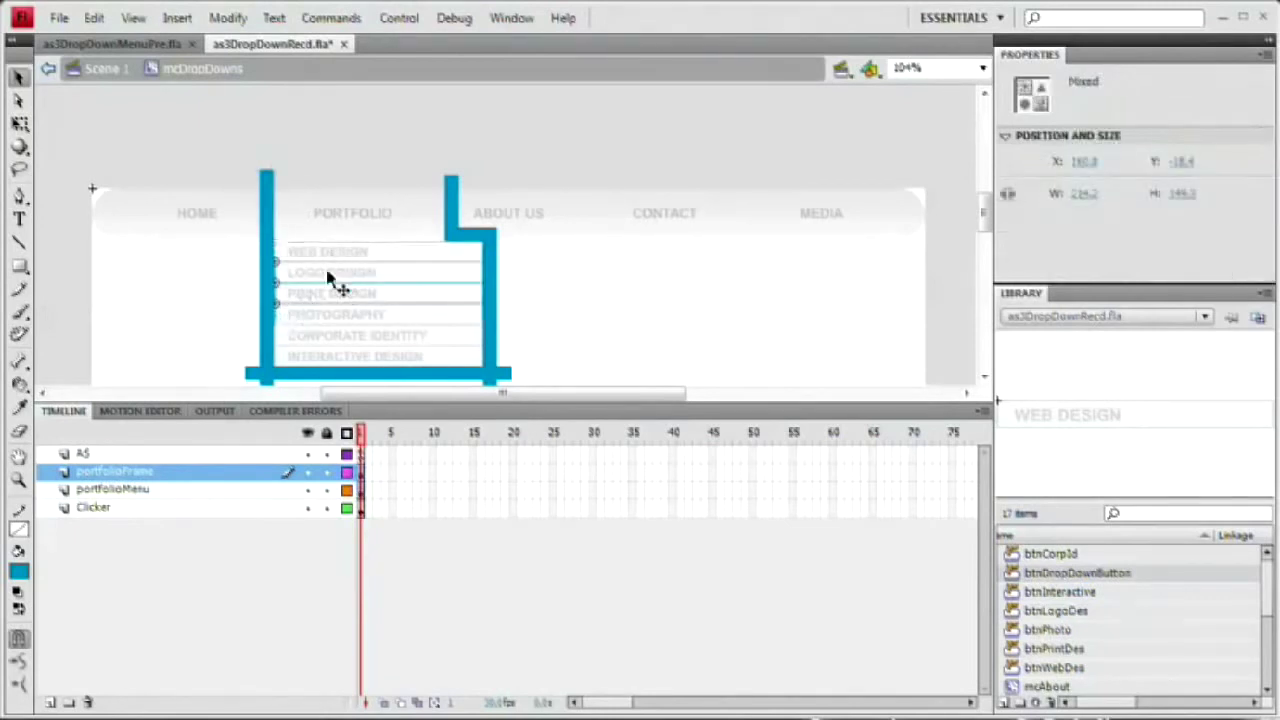
click(268, 250)
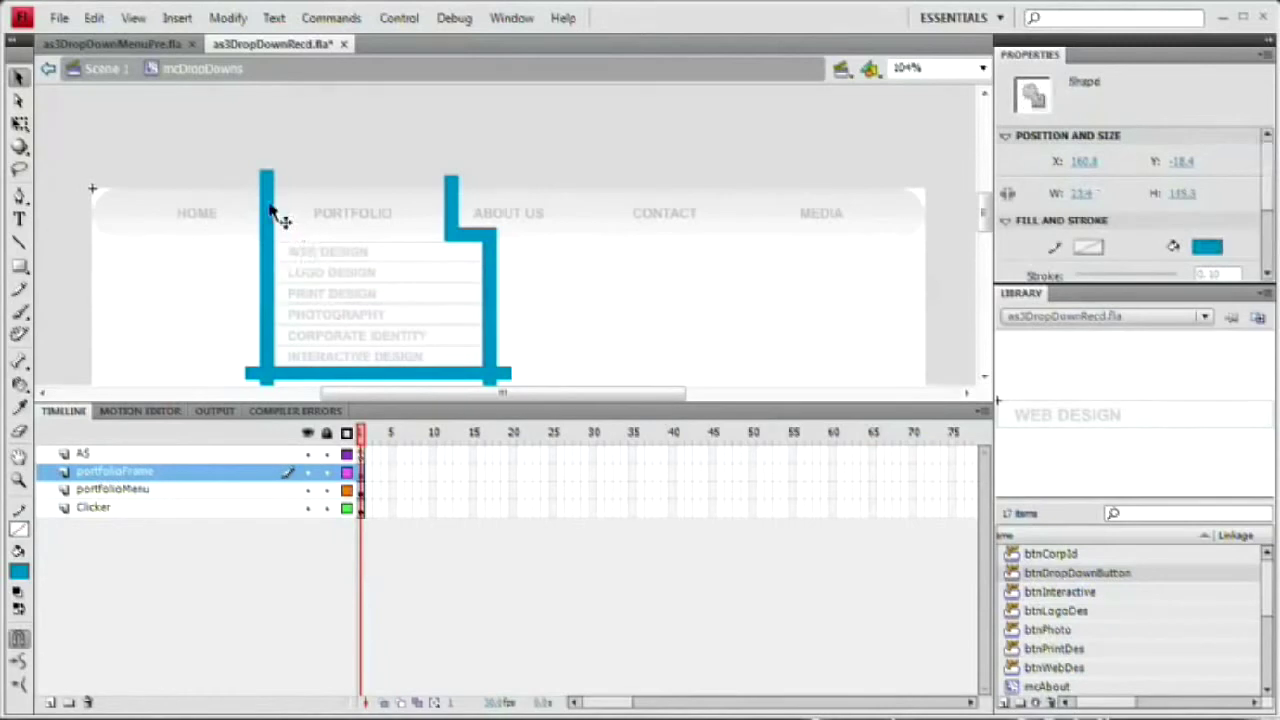
drag(271, 213, 202, 182)
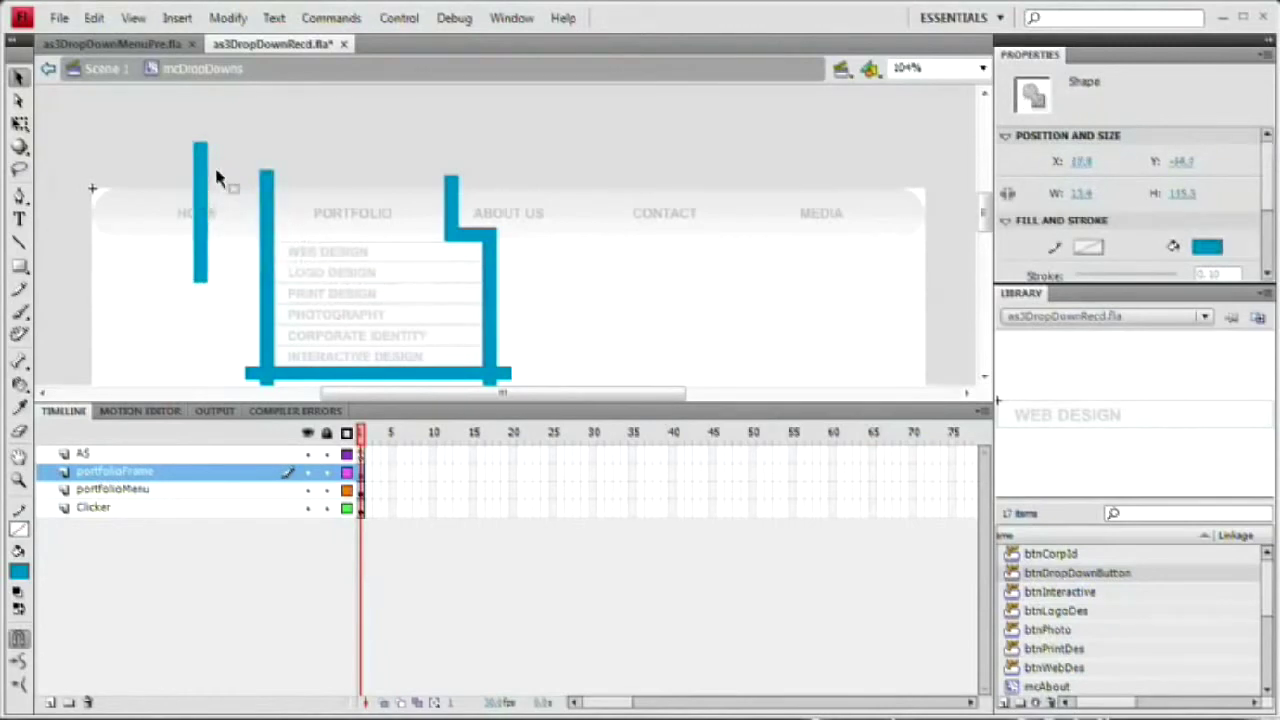
drag(208, 232, 207, 205)
key(q)
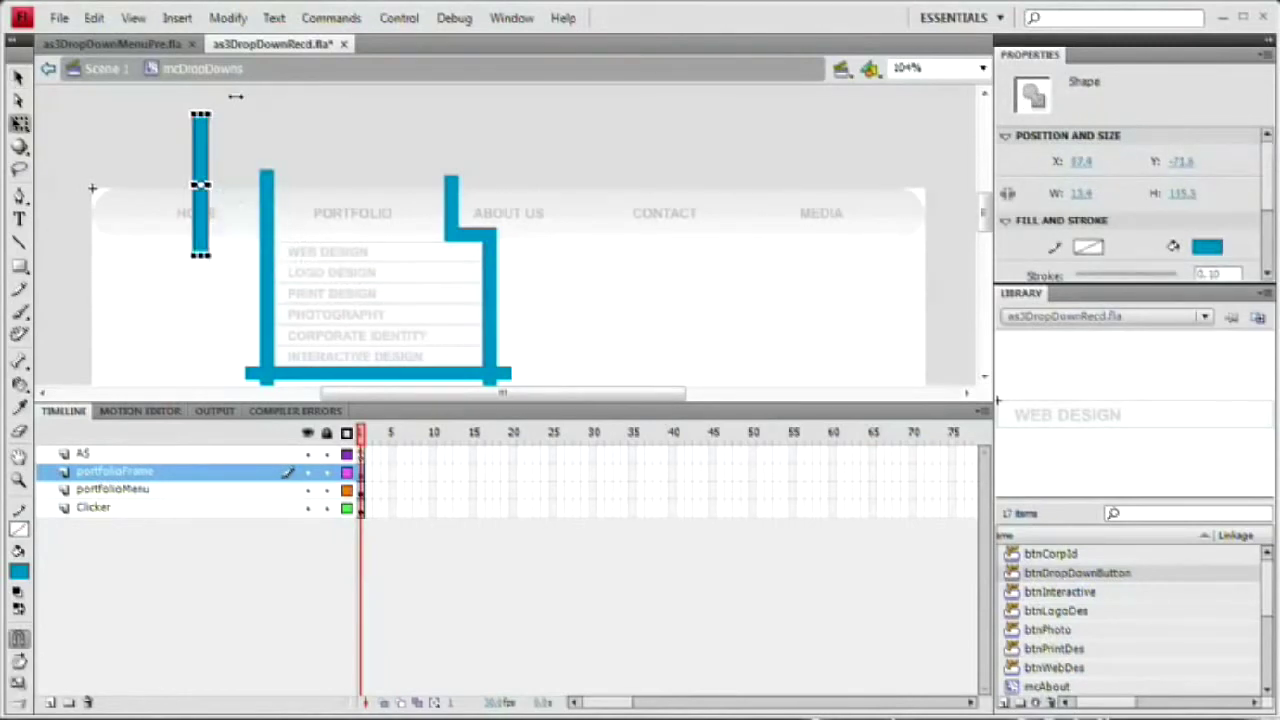
drag(237, 110, 127, 148)
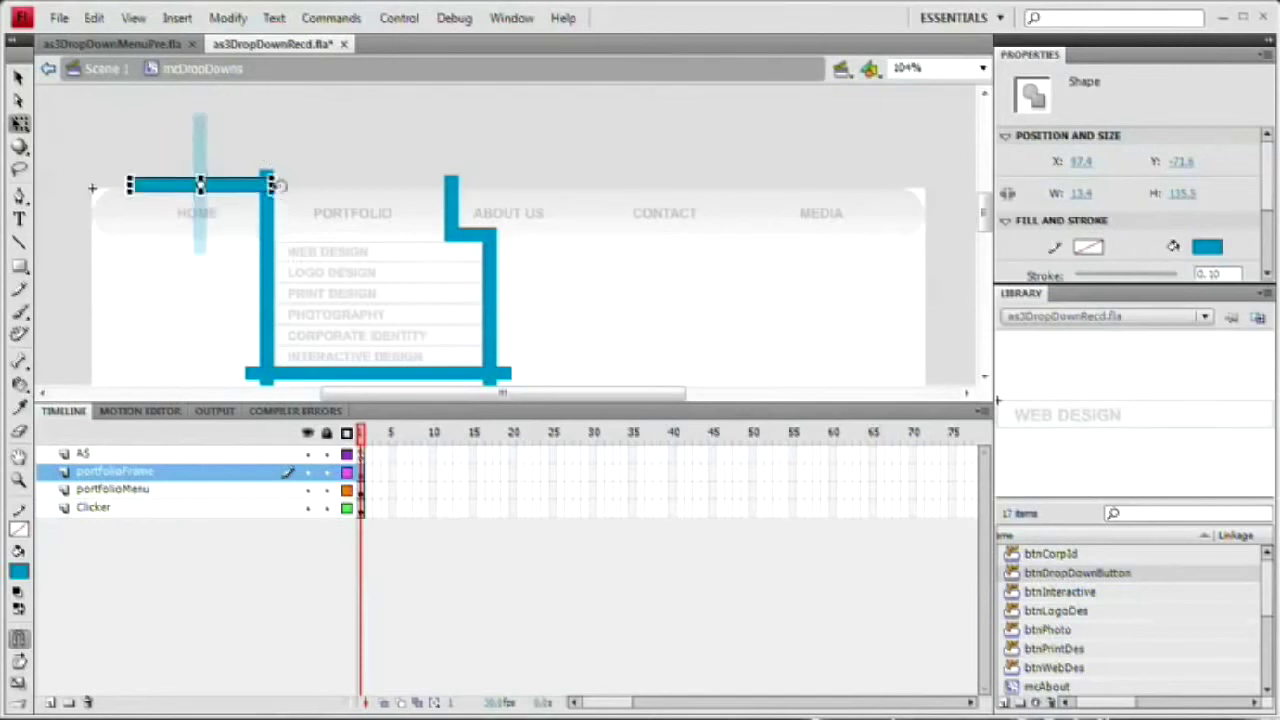
key(v)
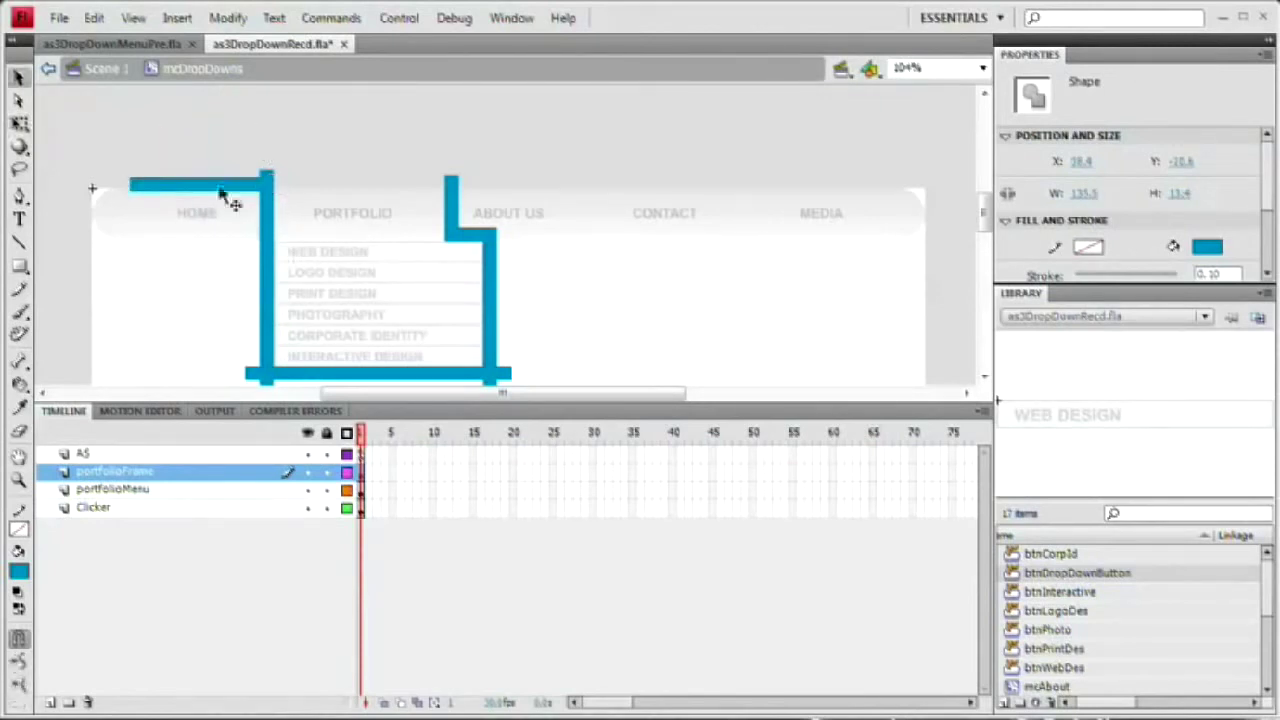
Step: Move the horizontal bar above PORTFOLIO and stretch it to about 177 px so it closes the top of the frame
drag(228, 192, 450, 181)
key(q)
key(v)
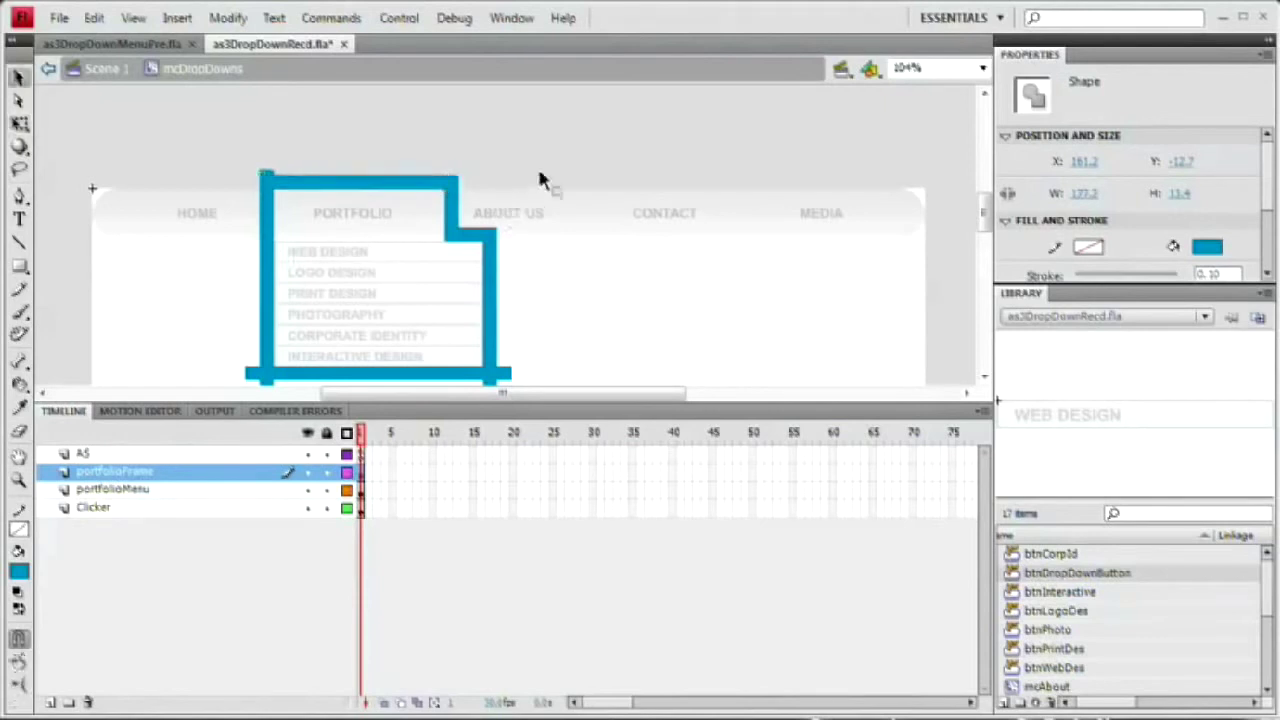
click(494, 146)
Step: Trim off the bit of the left bar that sticks out above the frame's top bar
scroll(494, 146, down, 3)
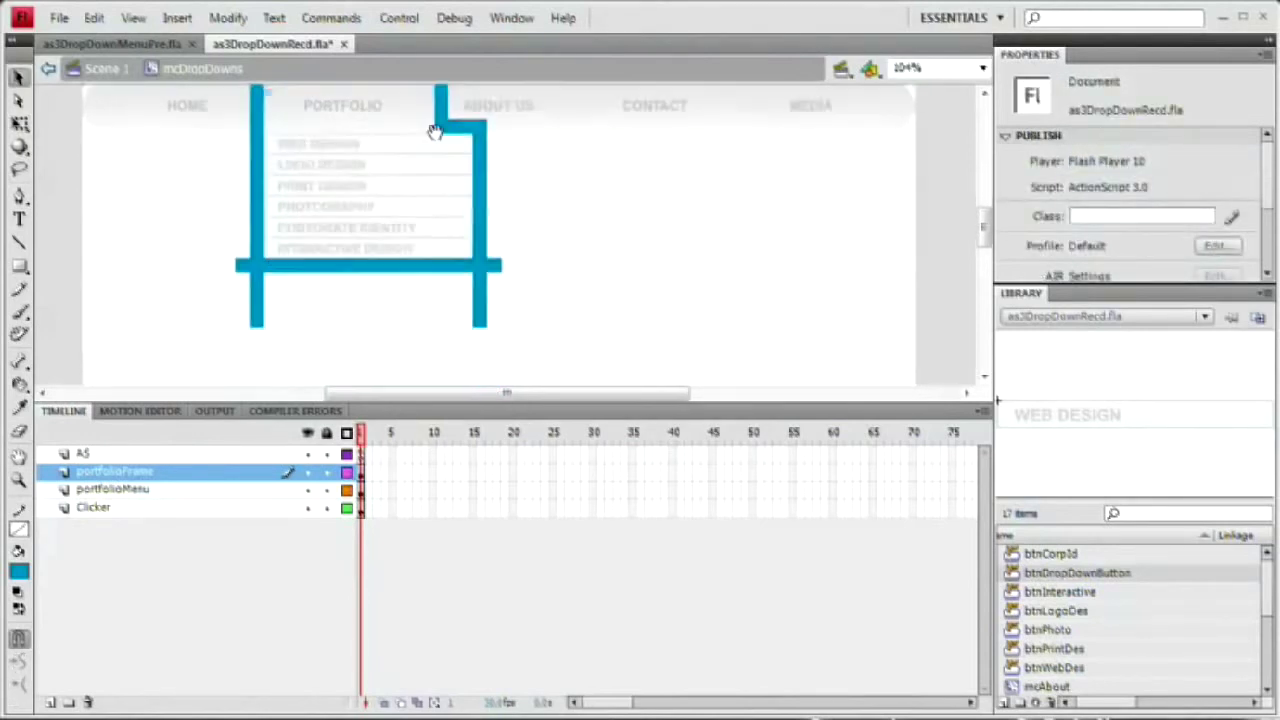
scroll(447, 192, up, 1)
scroll(290, 127, up, 1)
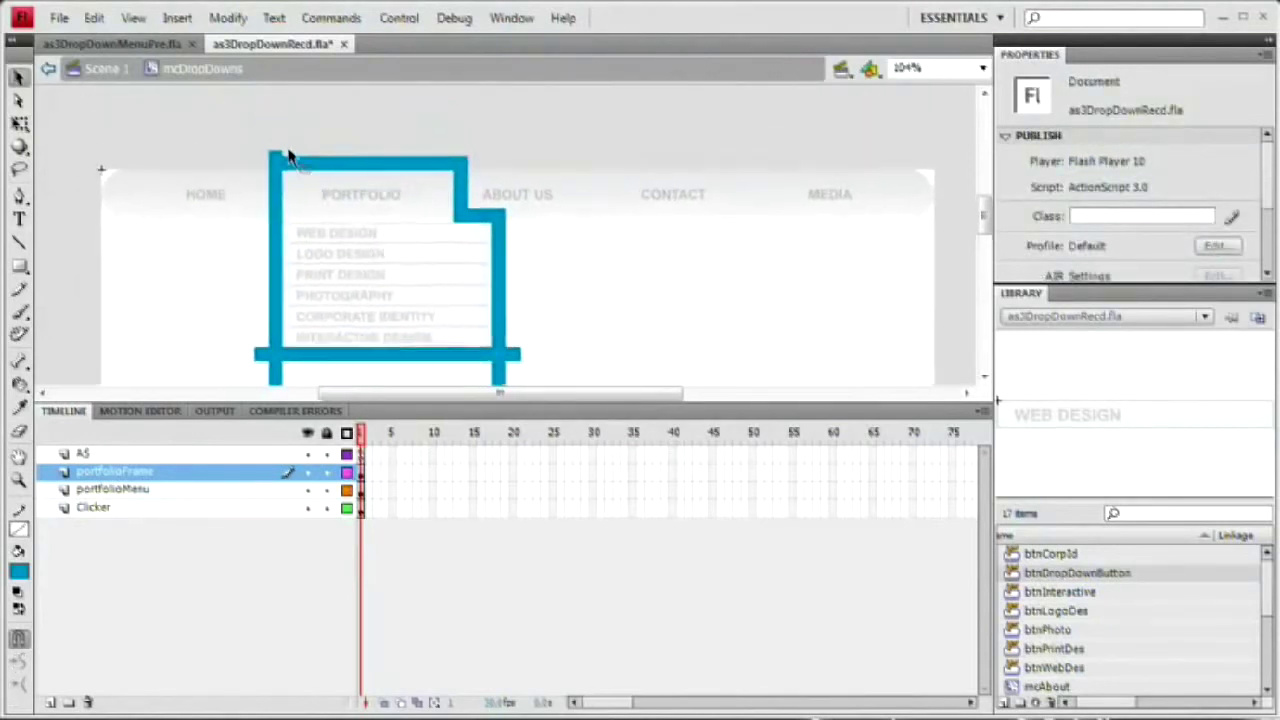
drag(223, 109, 318, 167)
click(307, 138)
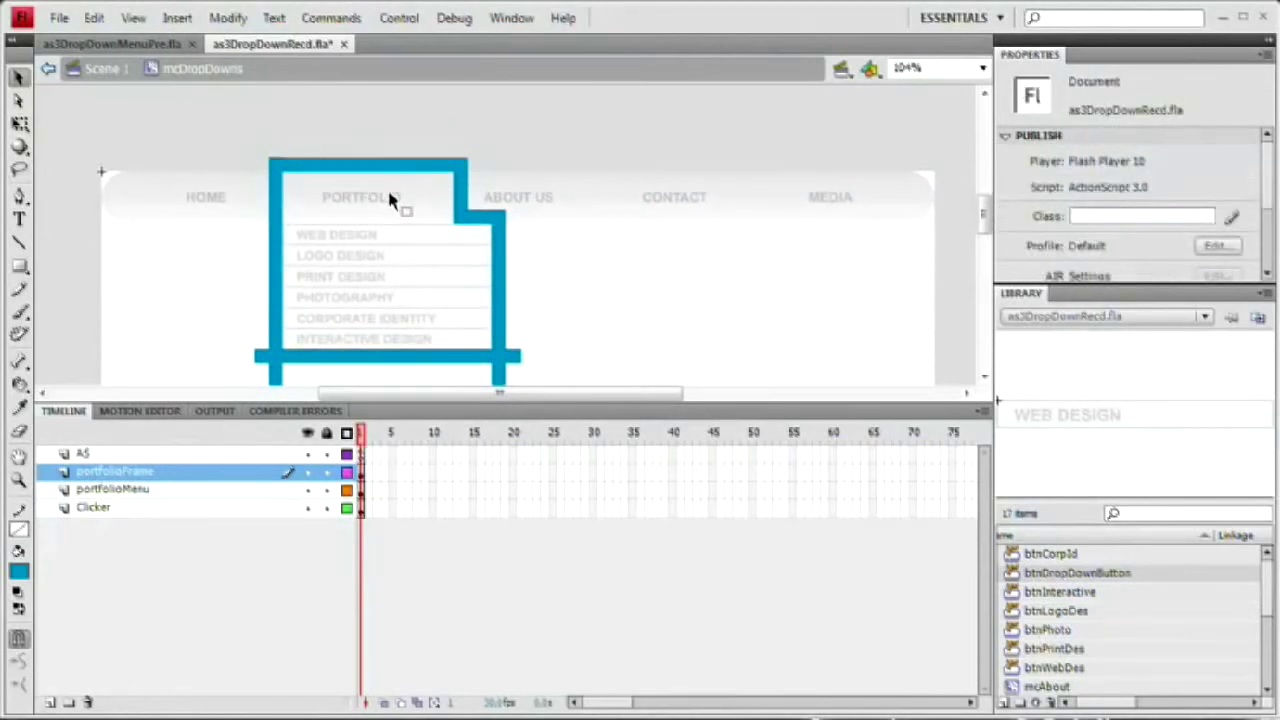
Step: Delete the bottom bar's overhanging left end and the parts of both vertical bars that extend below it
key(ctrl+equal)
scroll(390, 200, up, 5)
scroll(409, 277, left, 4)
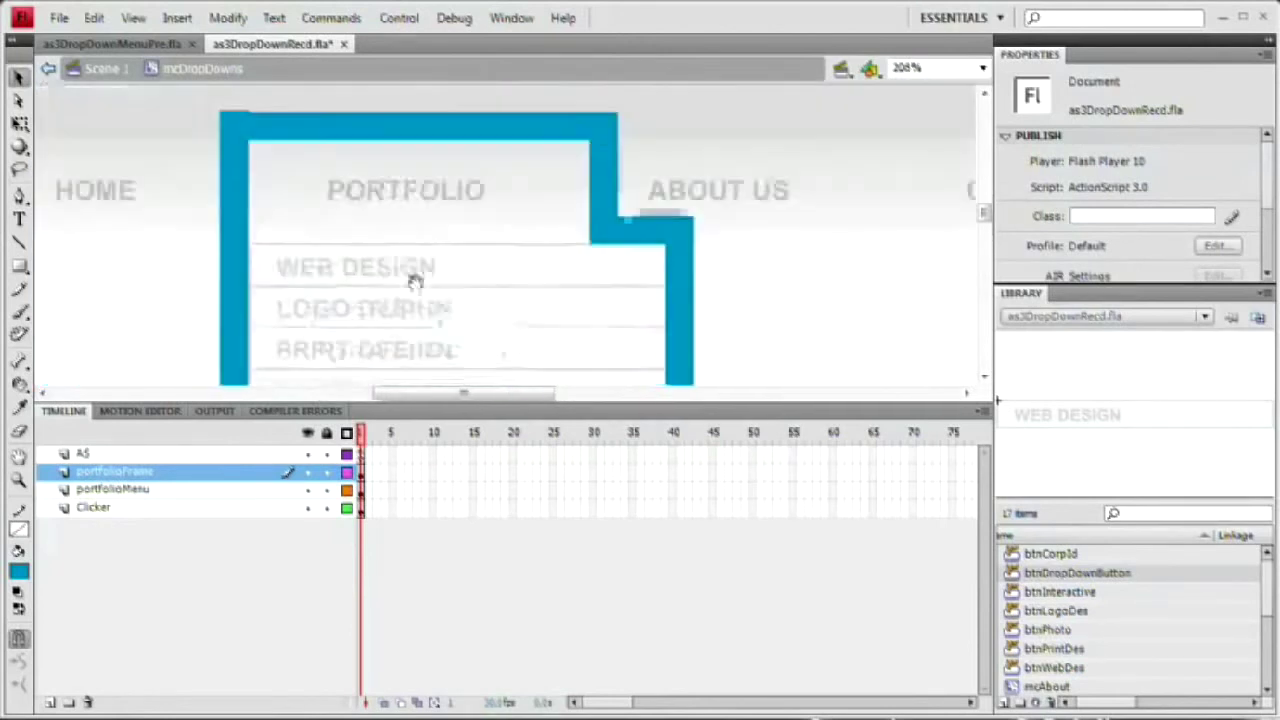
scroll(400, 312, down, 4)
scroll(400, 312, down, 3)
scroll(400, 312, left, 2)
drag(215, 203, 316, 330)
key(Delete)
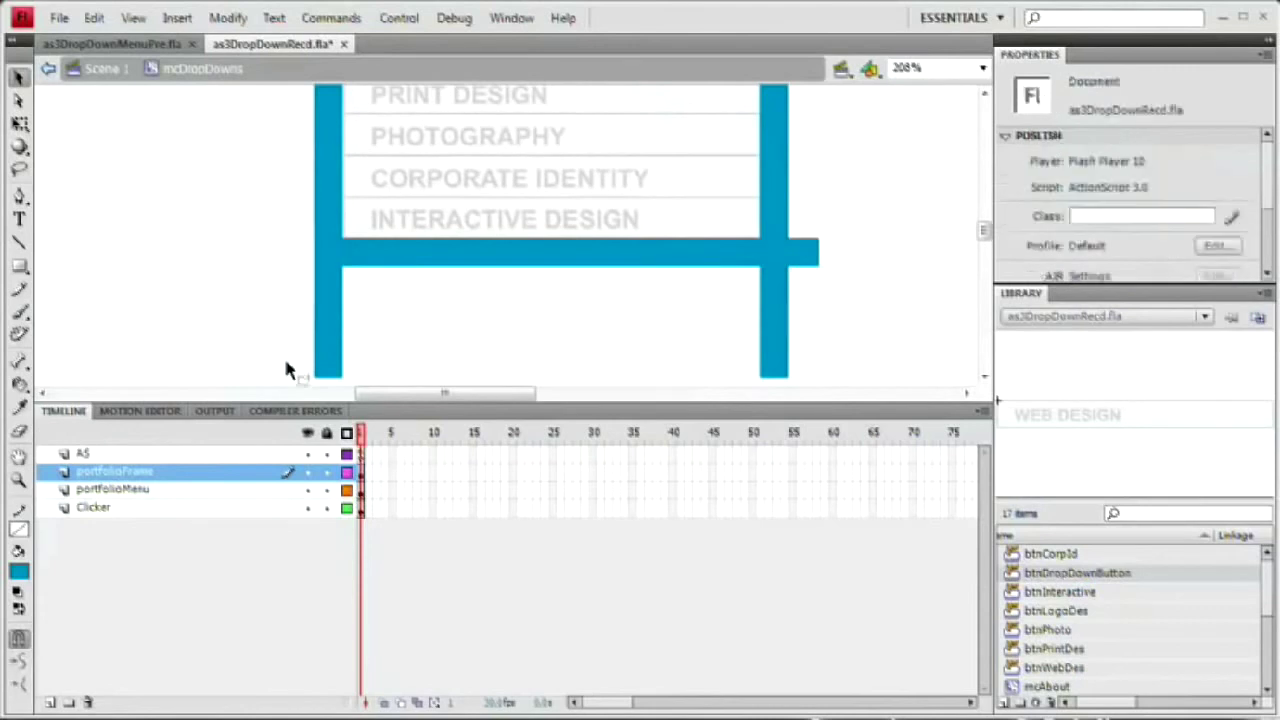
drag(264, 382, 850, 278)
key(Delete)
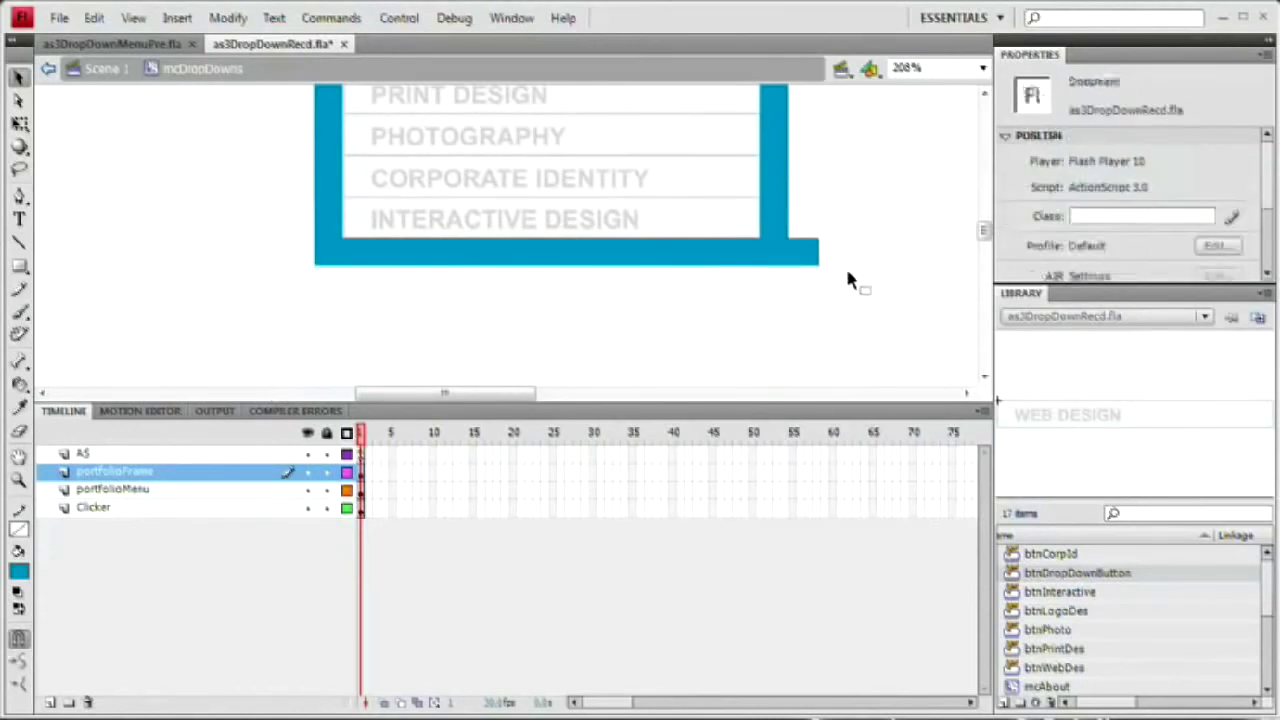
Step: Delete the bottom bar's end that overhangs the right vertical bar
scroll(600, 230, up, 2)
scroll(600, 230, right, 2)
drag(786, 238, 697, 377)
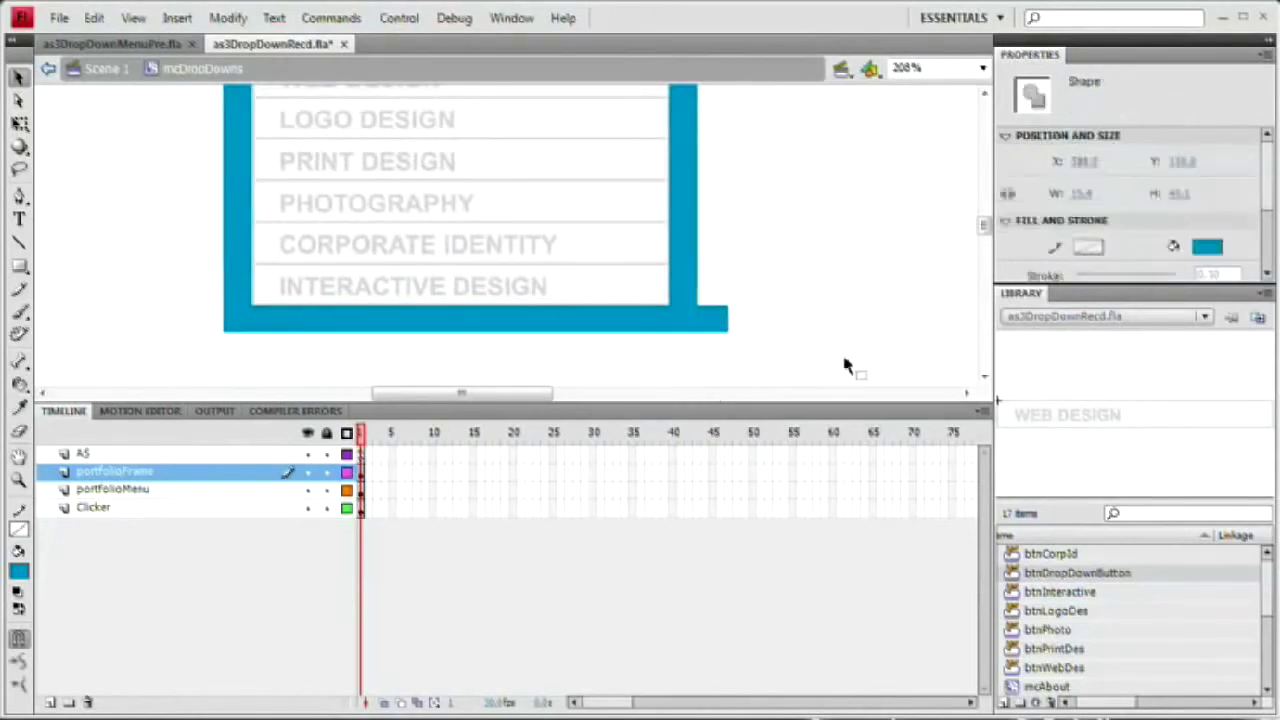
key(Delete)
key(ctrl+minus)
key(ctrl+minus)
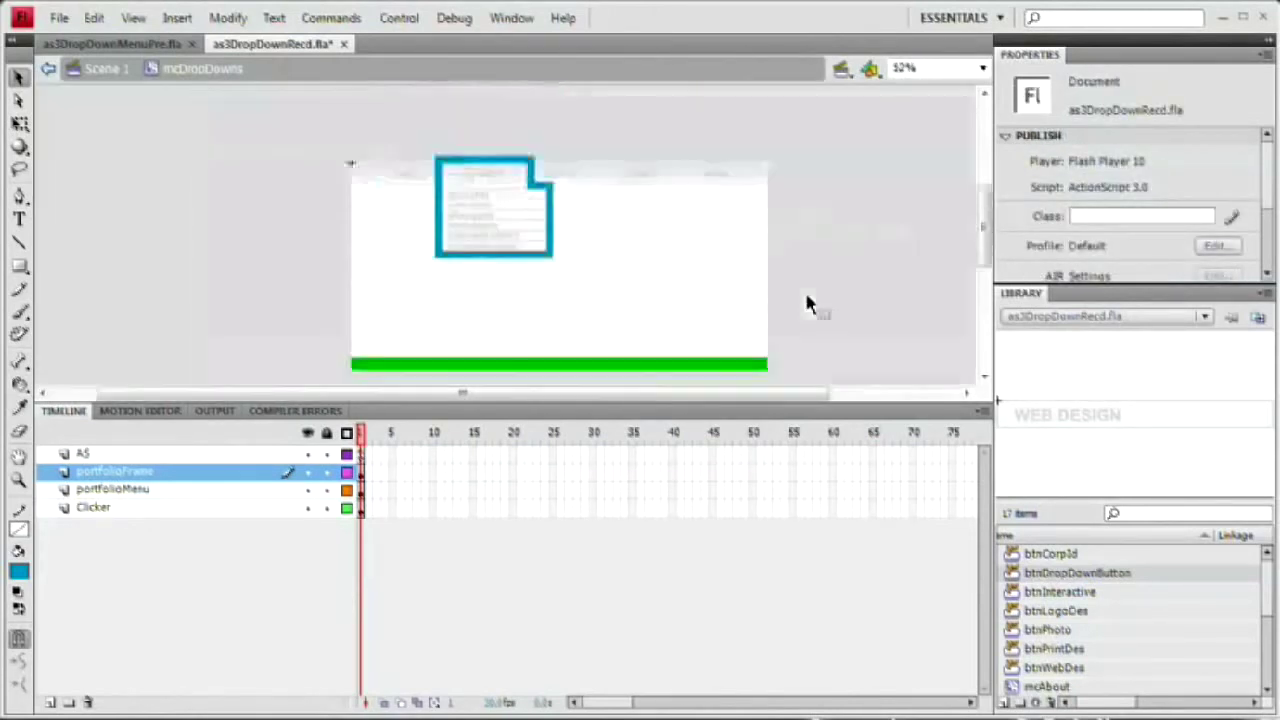
key(ctrl+plus)
scroll(507, 226, up, 2)
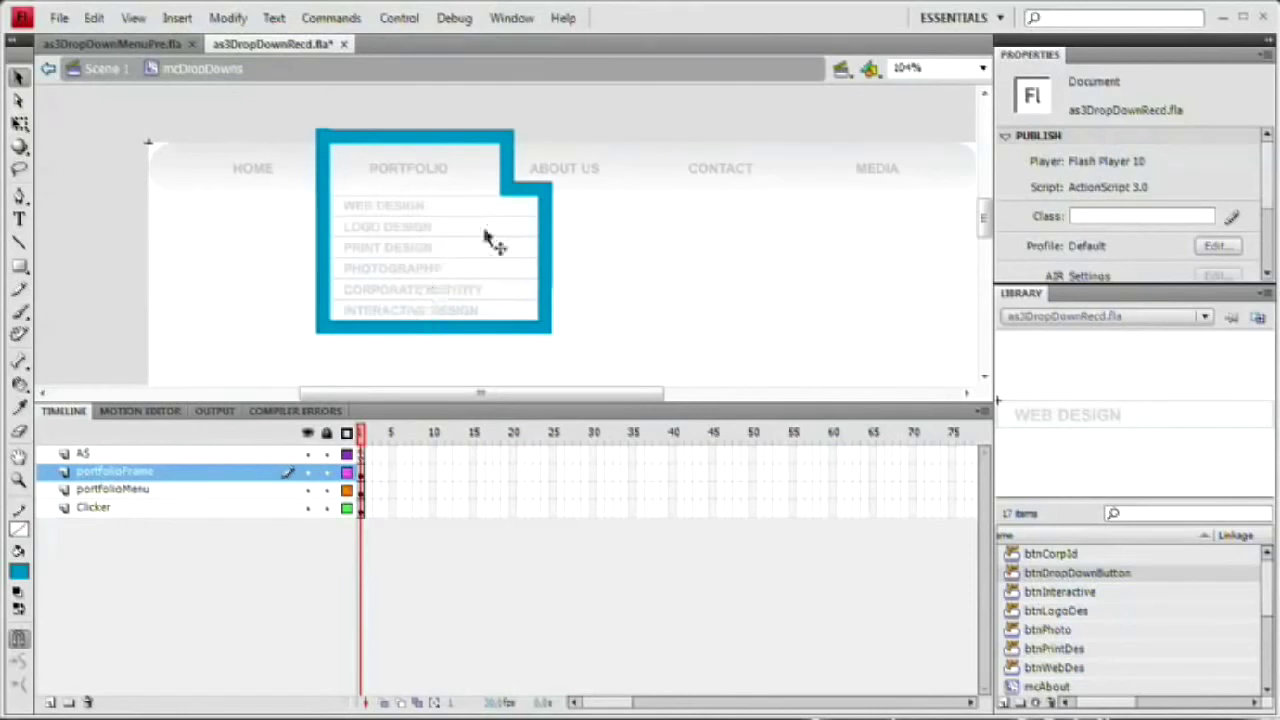
Step: Convert the blue frame shape into a button symbol named btnPortFrame
click(508, 194)
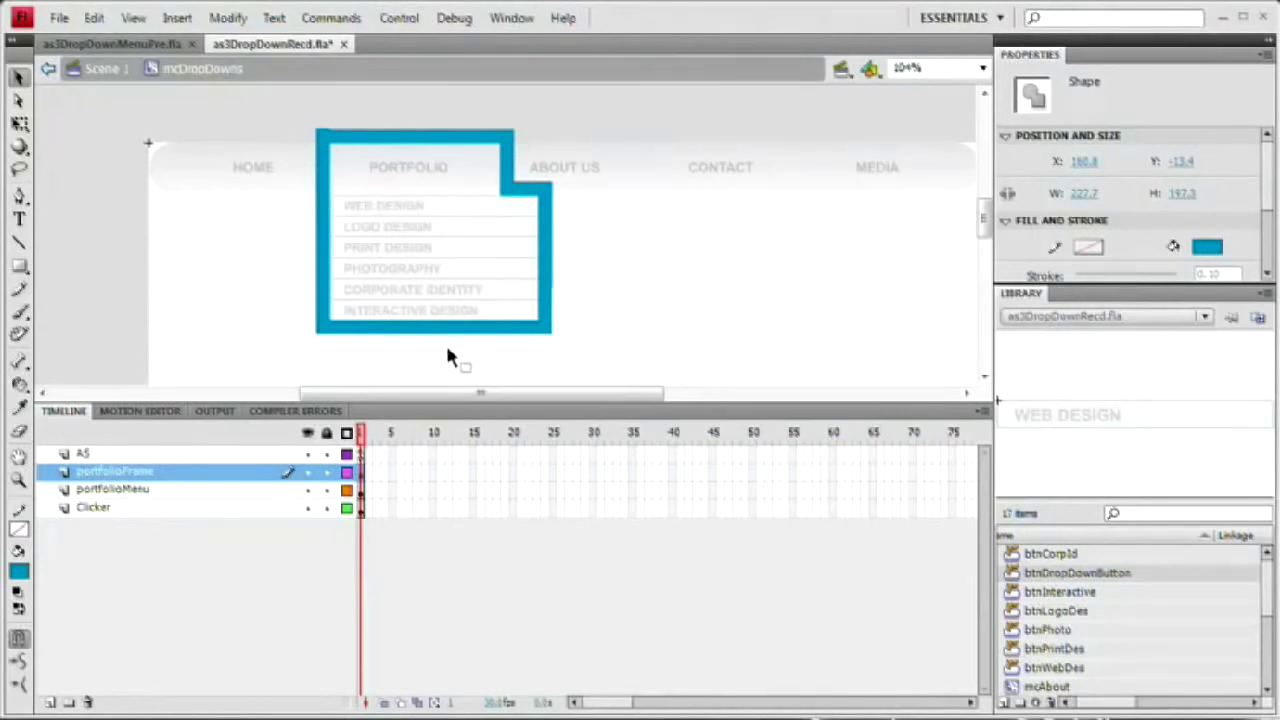
key(F8)
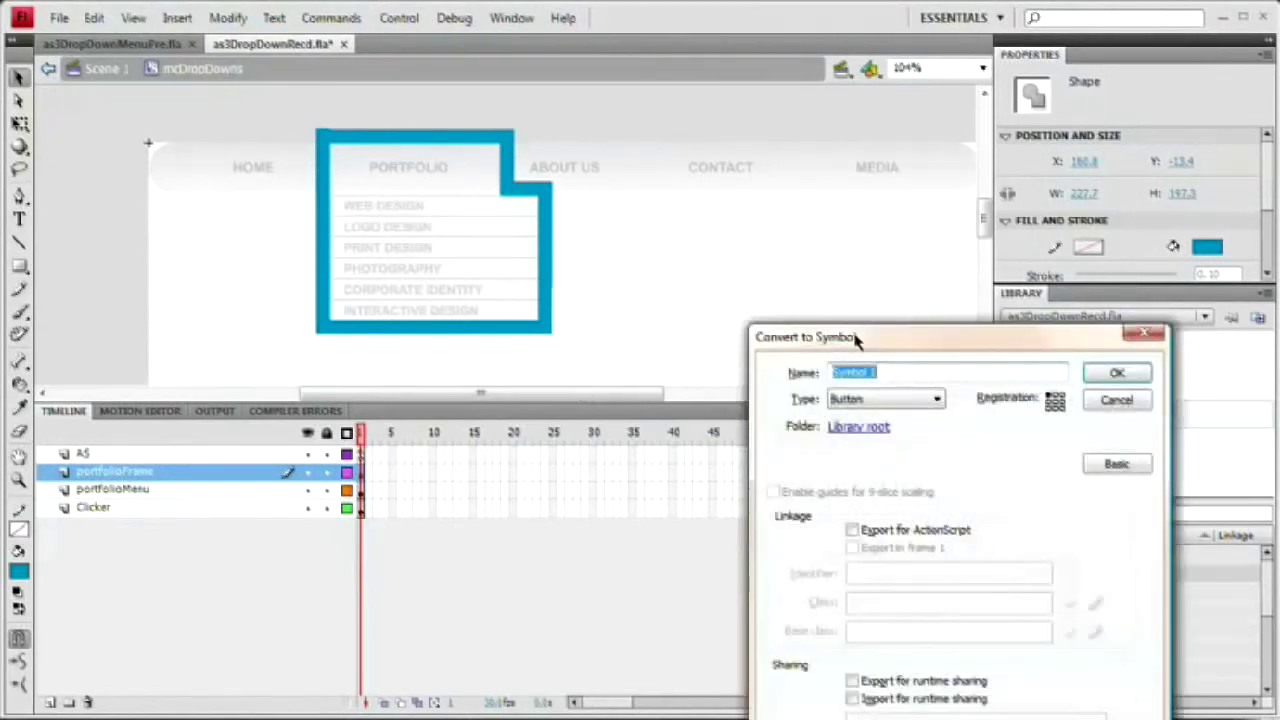
drag(857, 337, 710, 212)
text(btnPortFrame)
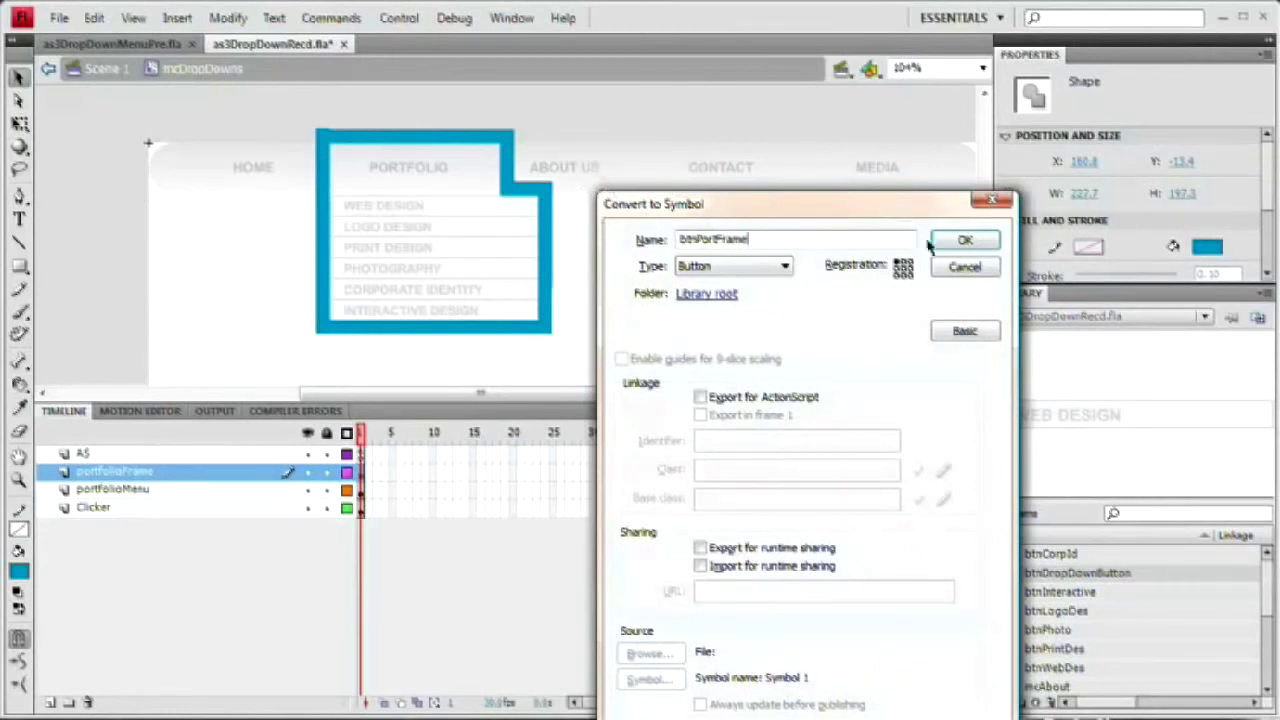
click(964, 245)
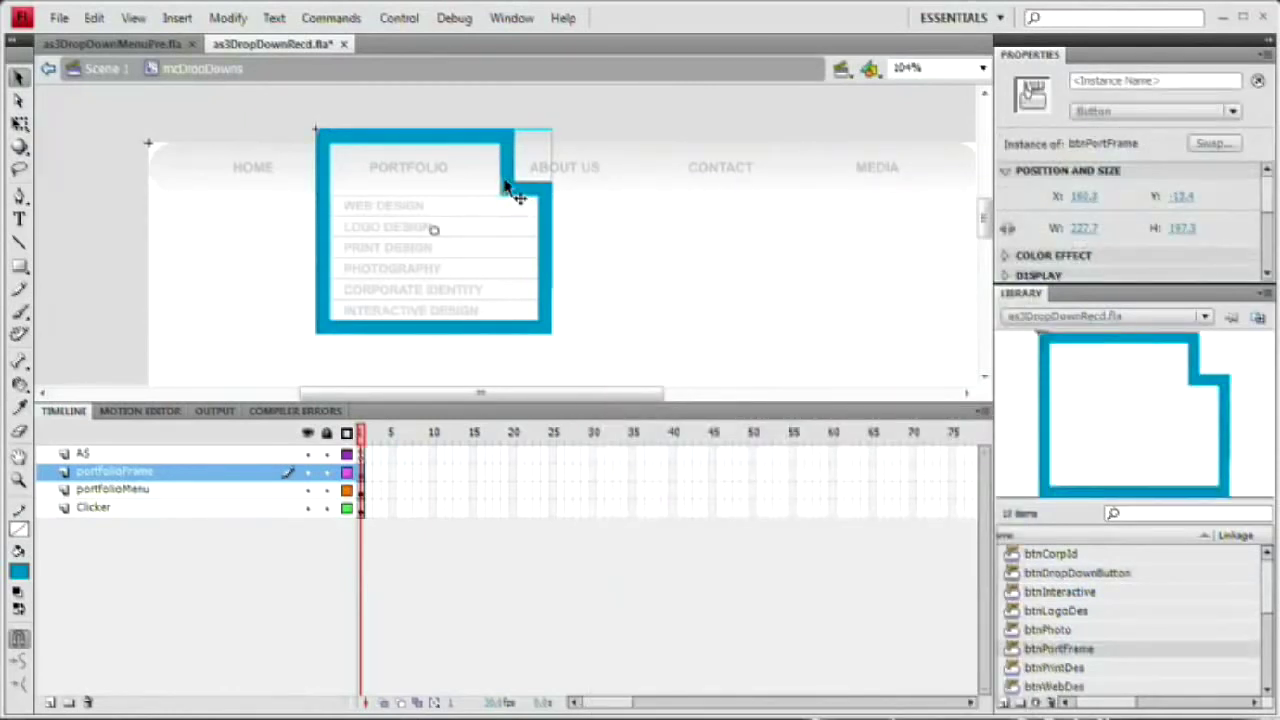
Step: Move the btnPortFrame button's artwork keyframe from the Up state to the Hit state and return to mcDropDowns
double_click(509, 189)
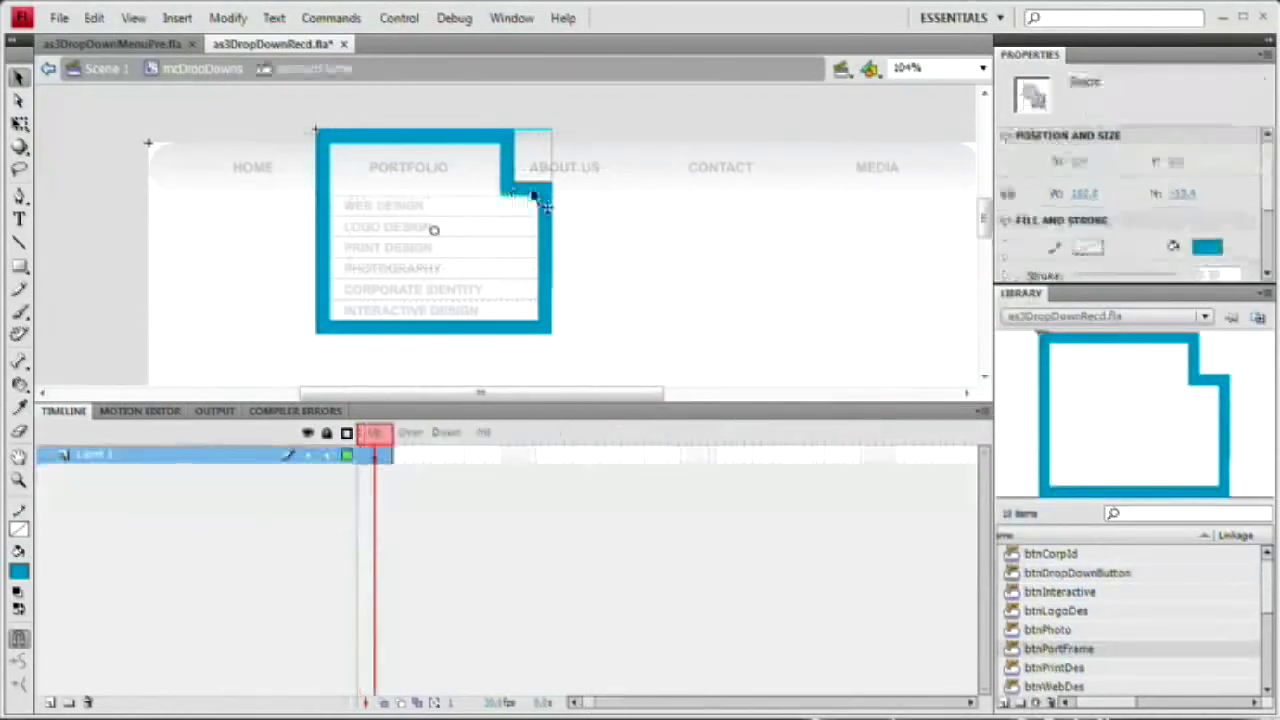
double_click(620, 263)
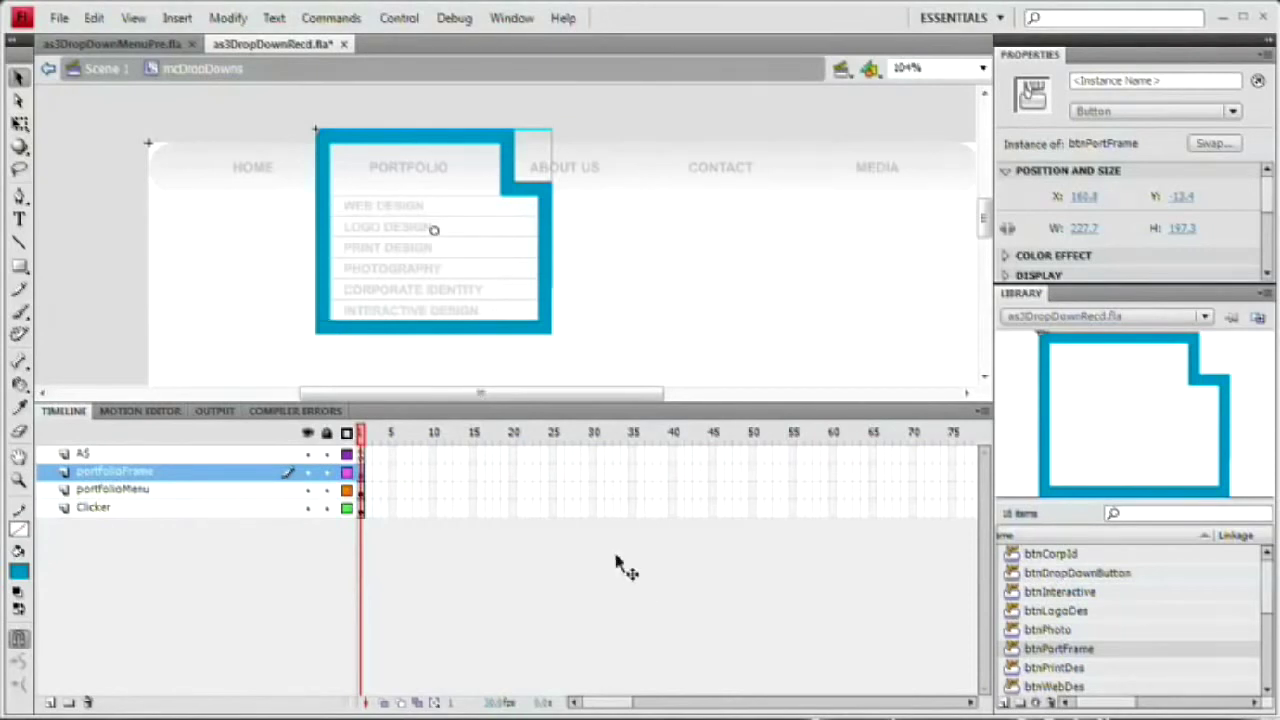
double_click(541, 330)
click(386, 456)
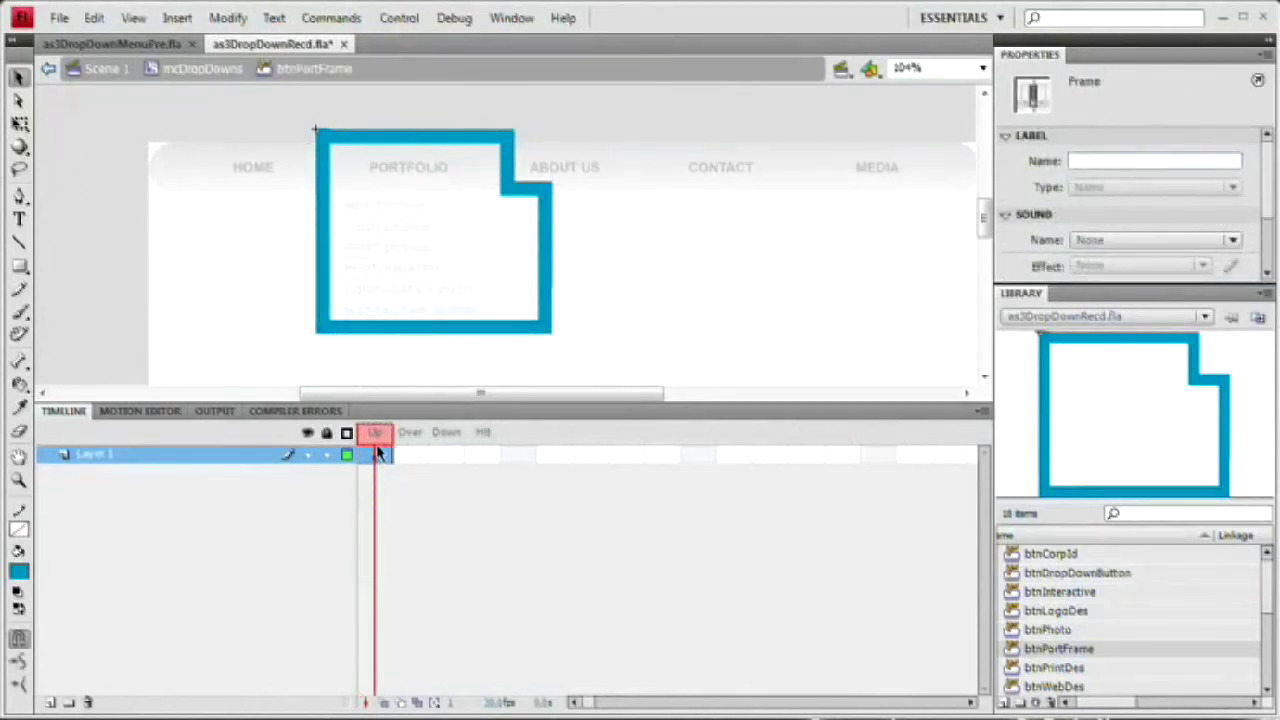
click(482, 457)
key(F6)
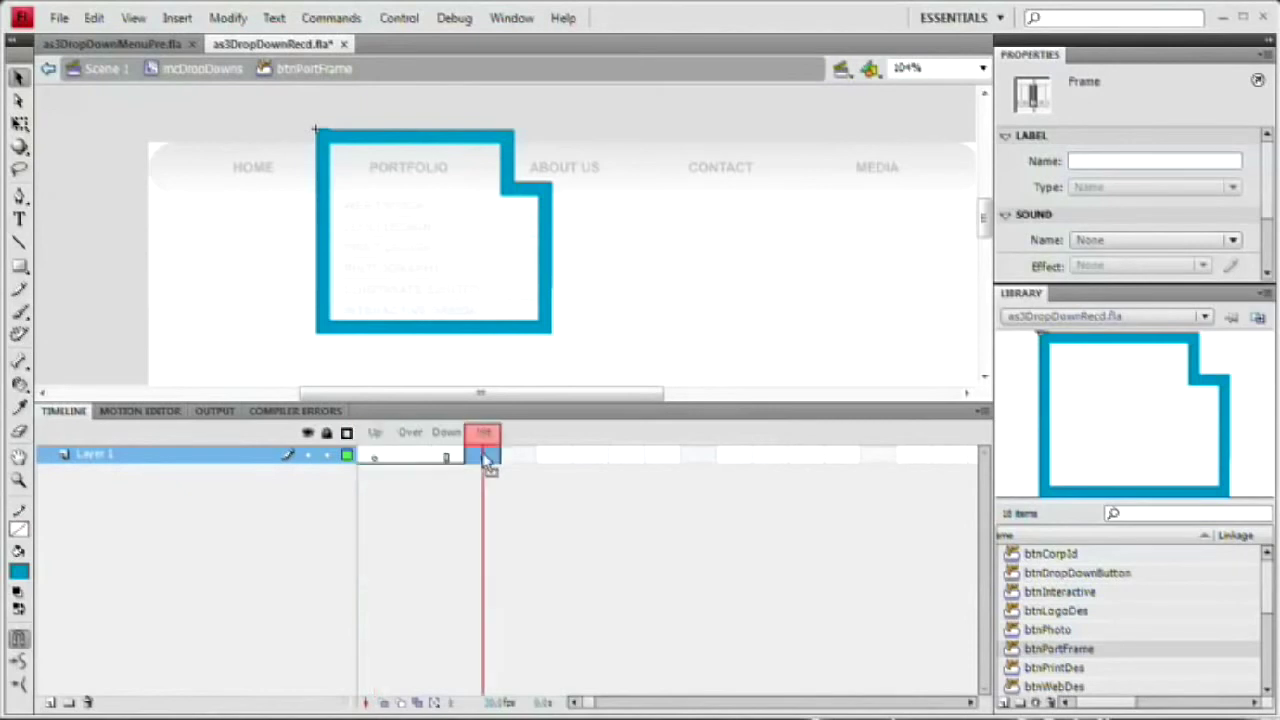
click(389, 460)
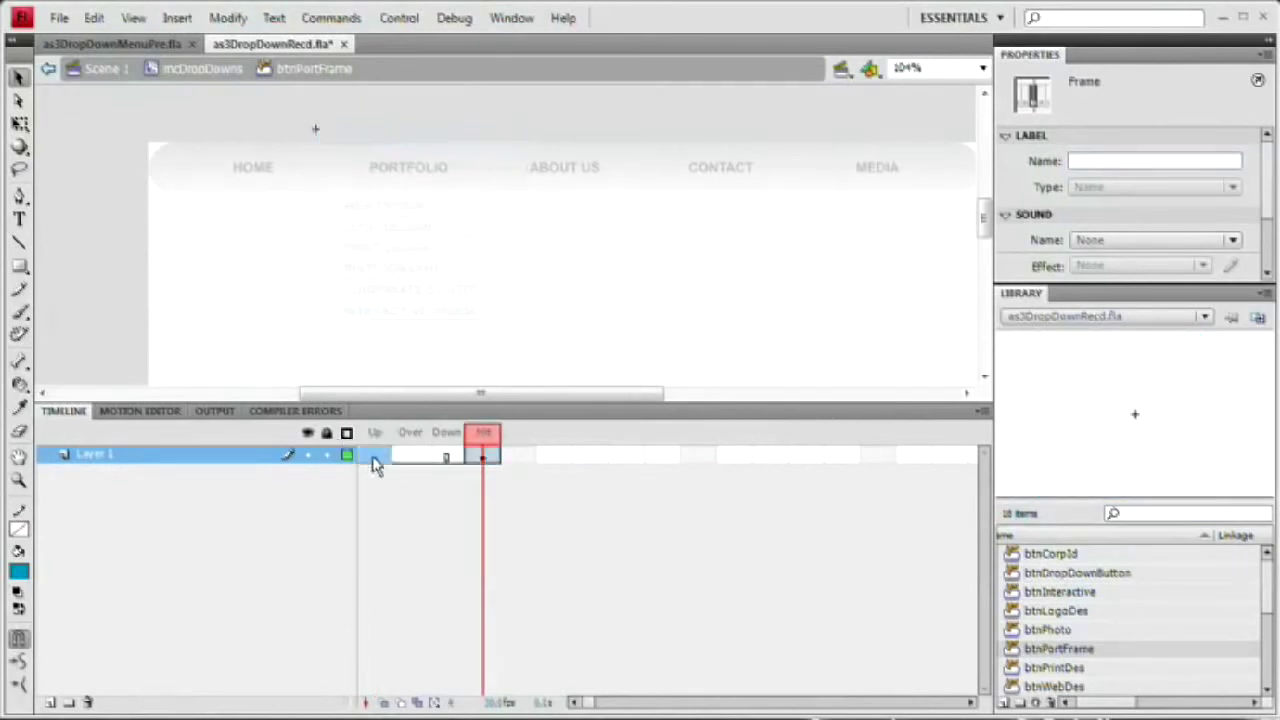
click(410, 458)
click(446, 458)
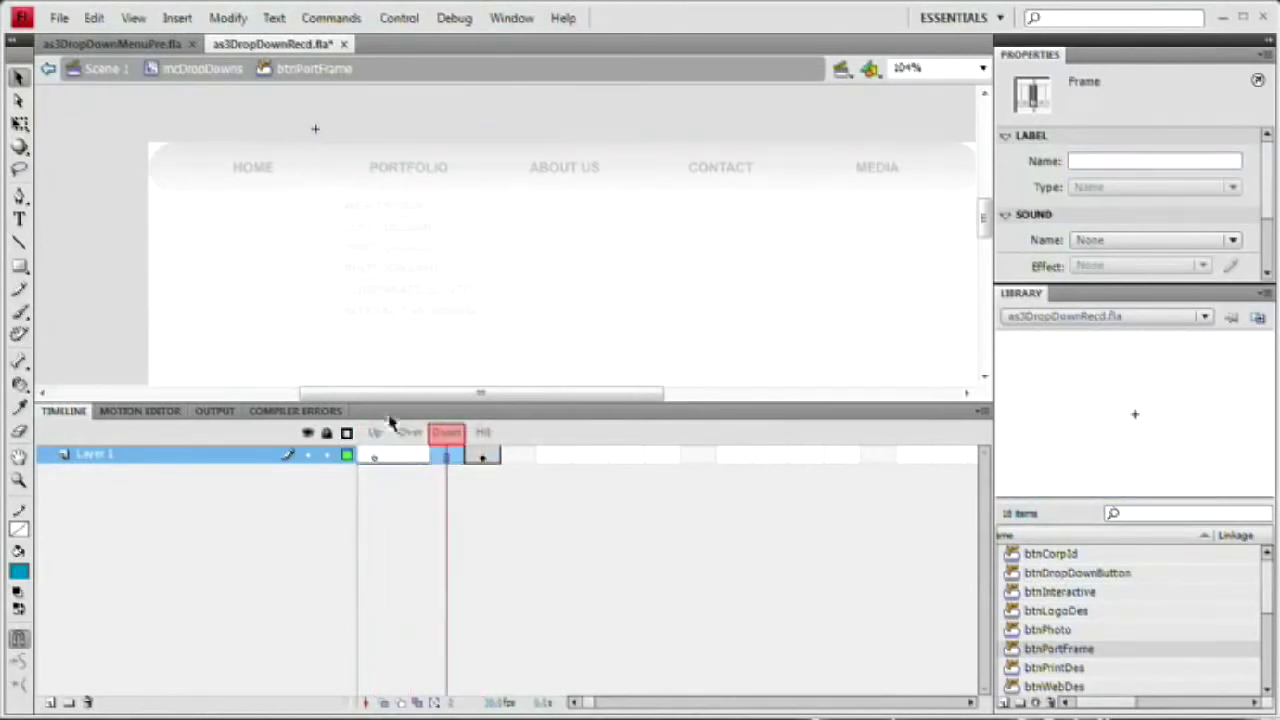
click(482, 460)
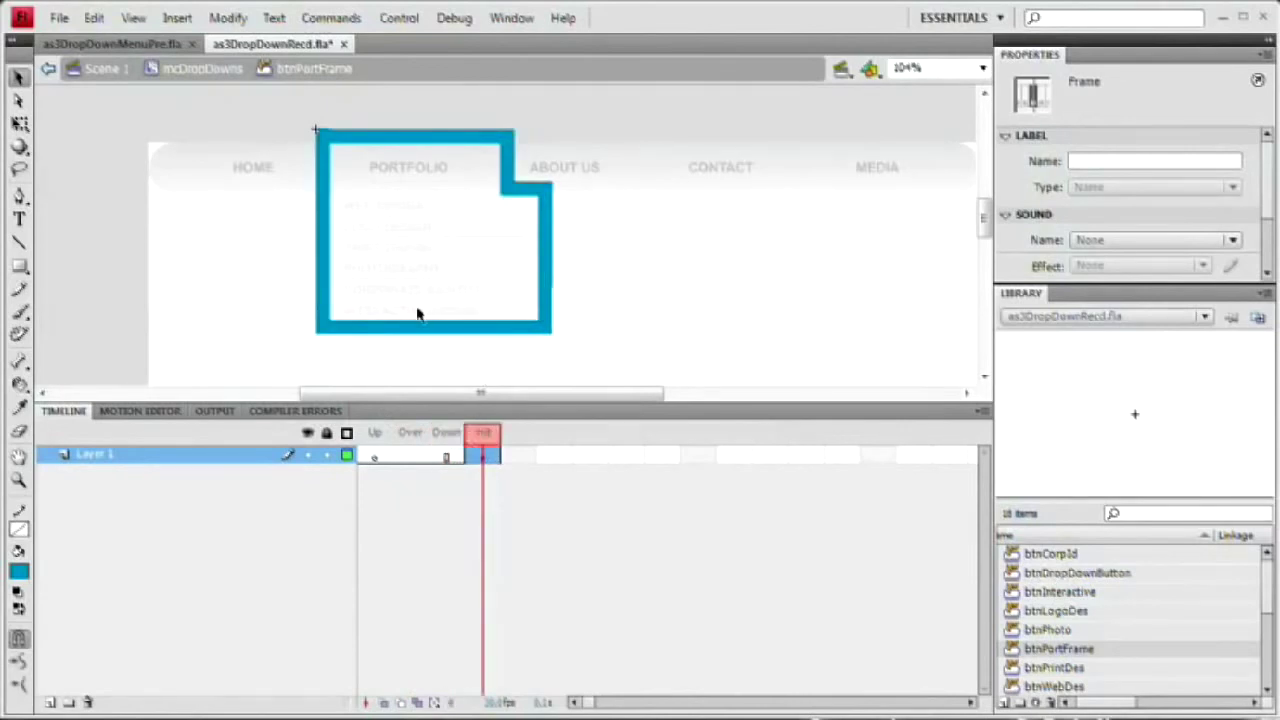
click(375, 458)
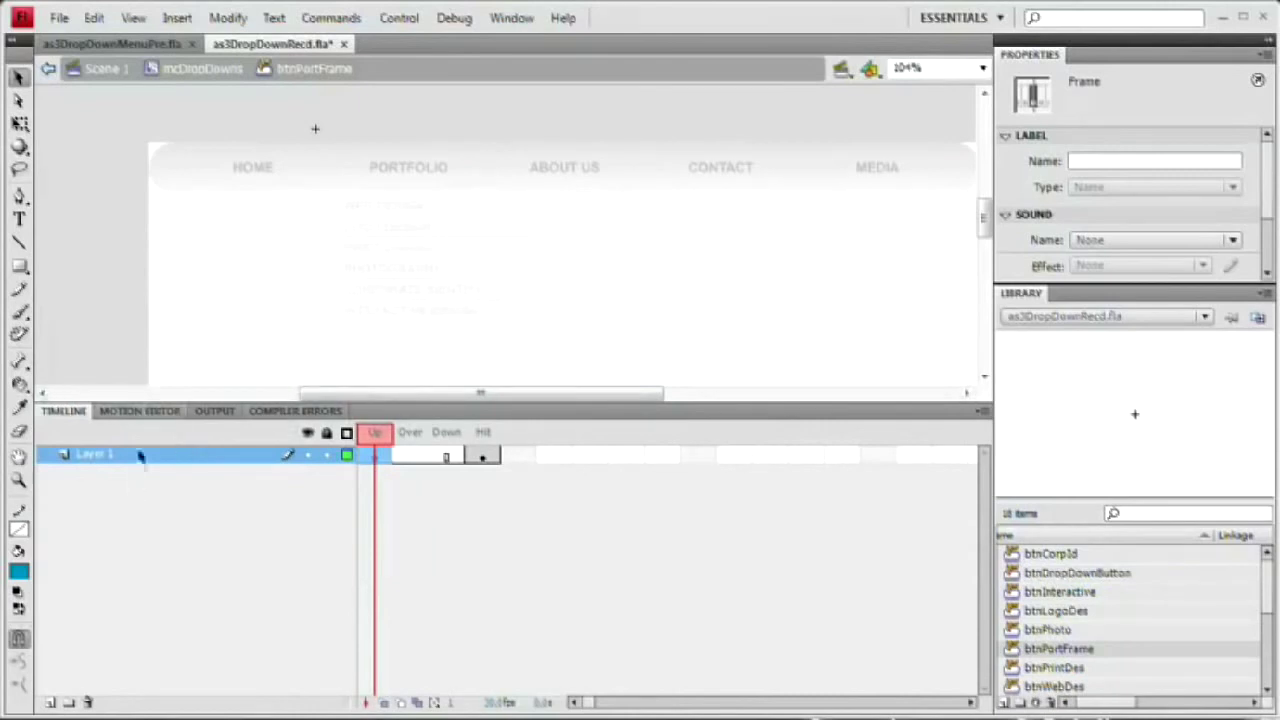
double_click(171, 289)
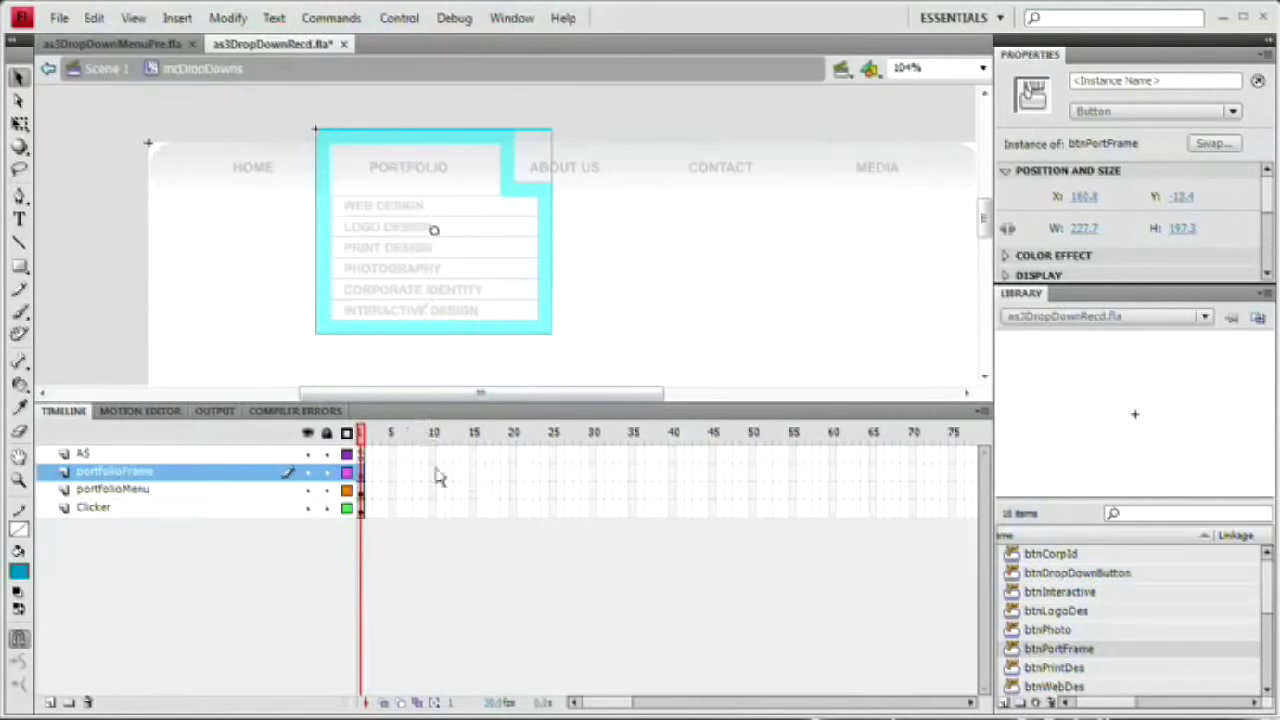
Step: Extend all four layers to frame 20 and move the starting keyframes of portfolioFrame and portfolioMenu to frame 10
drag(514, 457, 514, 508)
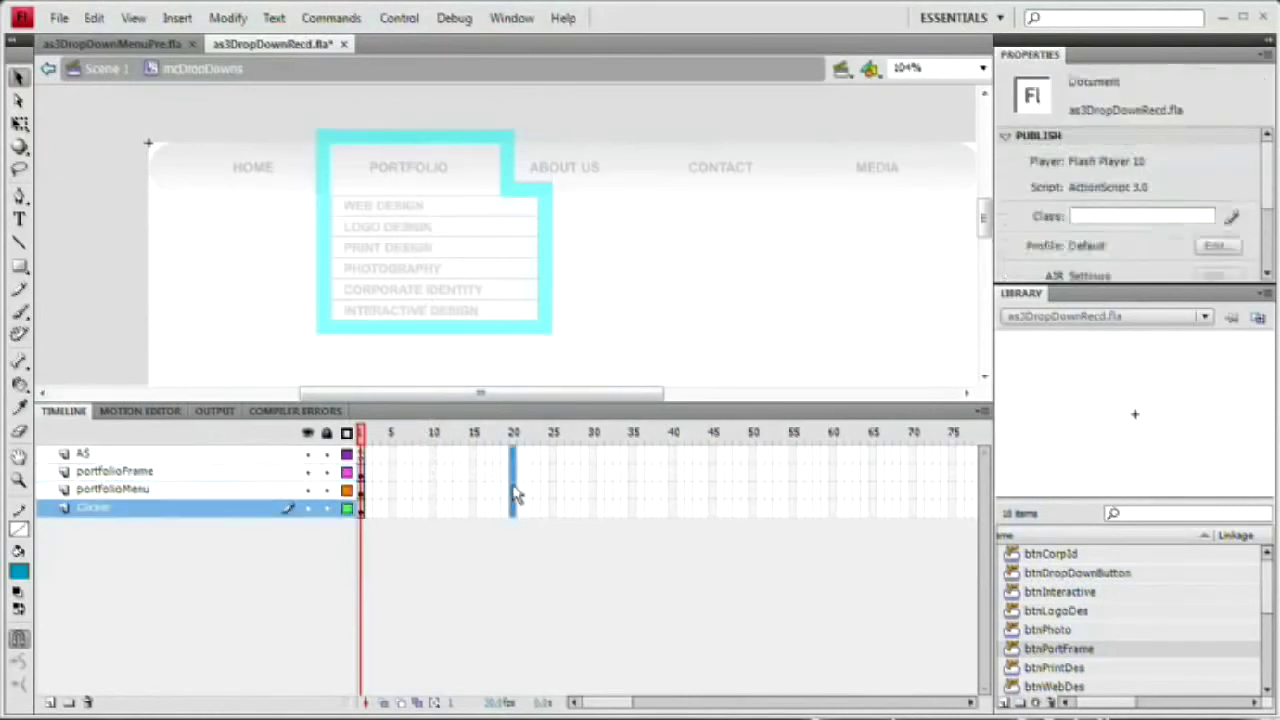
right_click(514, 508)
click(580, 560)
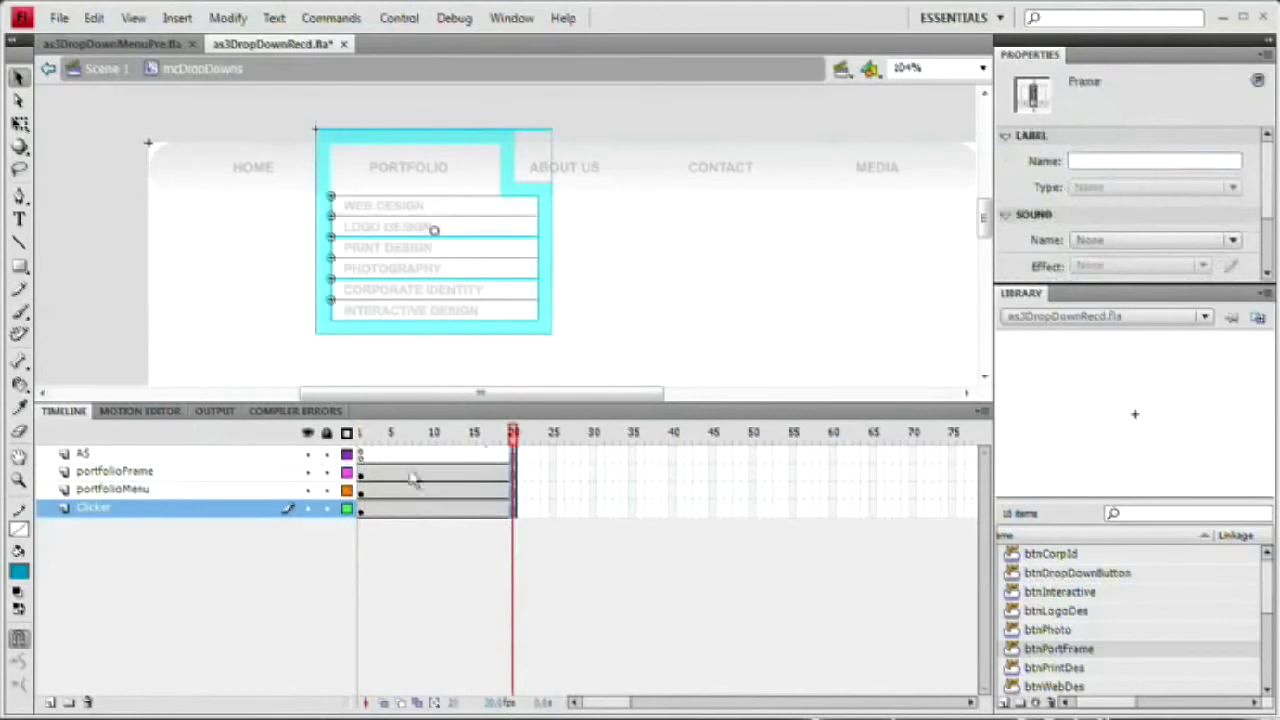
click(362, 489)
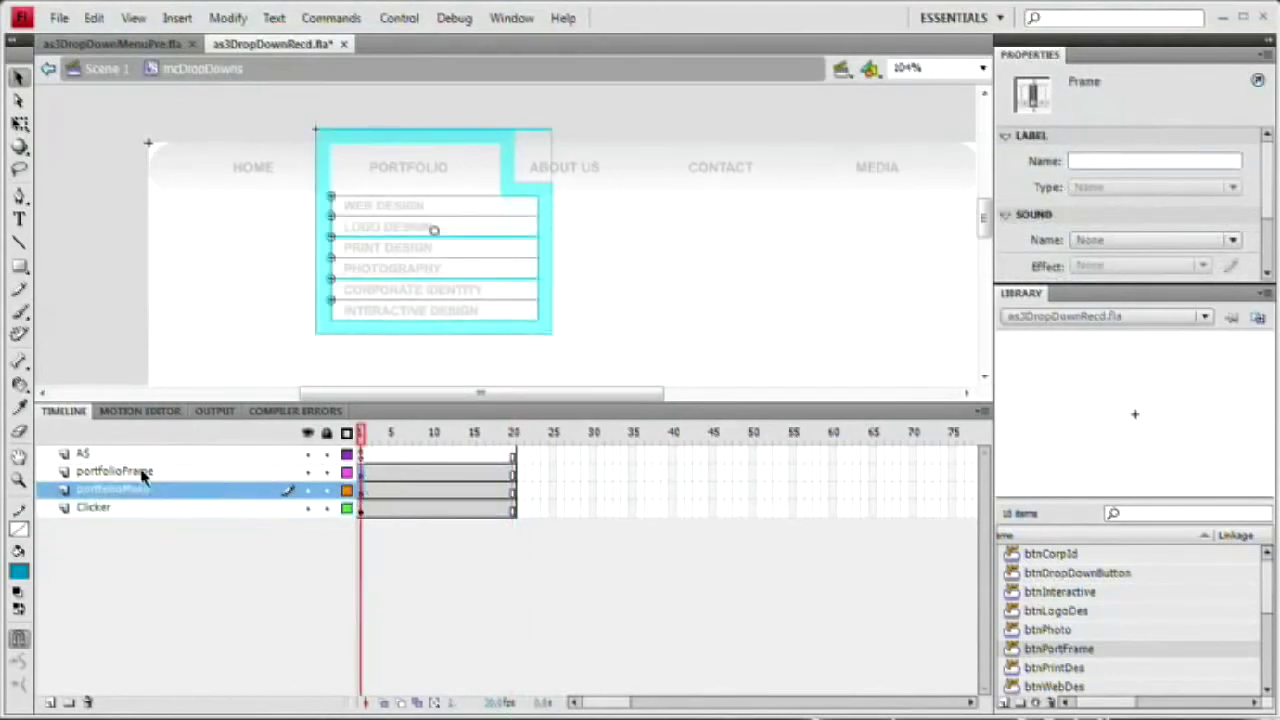
drag(362, 490, 430, 492)
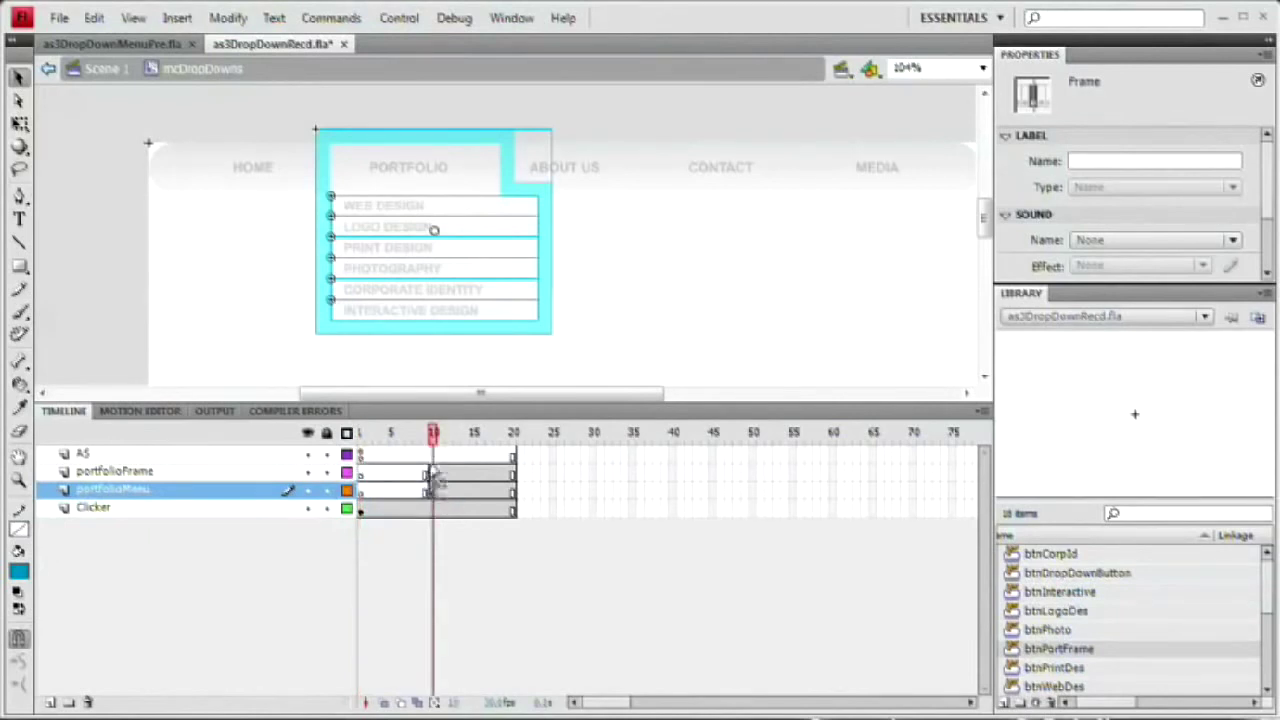
Step: Insert a blank keyframe at frame 10 of the AS layer with a stop(); action and label it port_mc
click(429, 456)
click(437, 495)
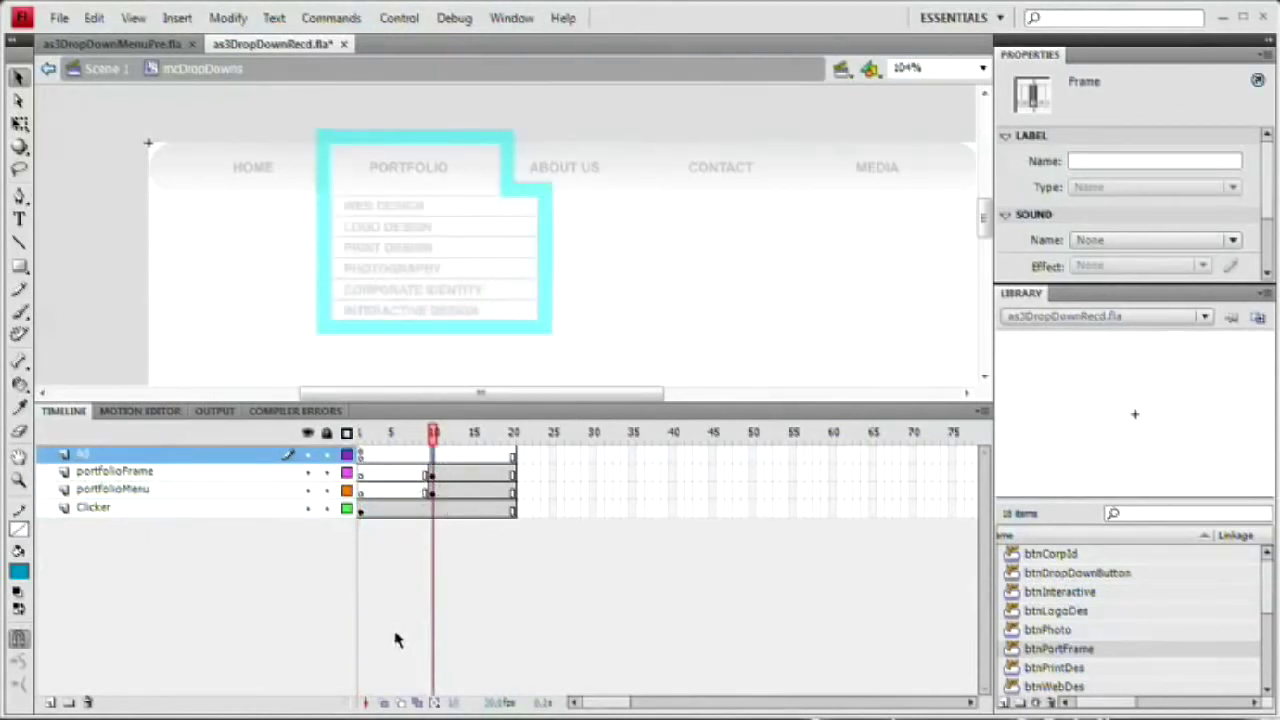
key(F7)
key(F9)
text(st)
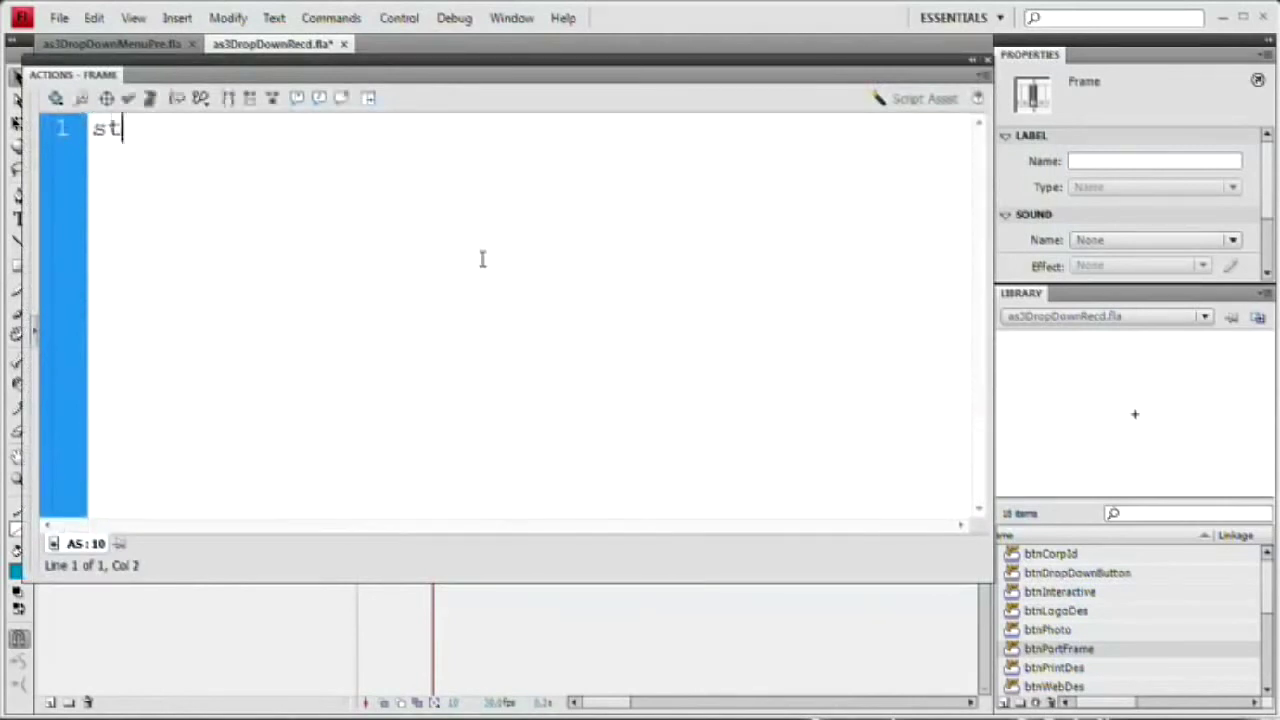
text(op();)
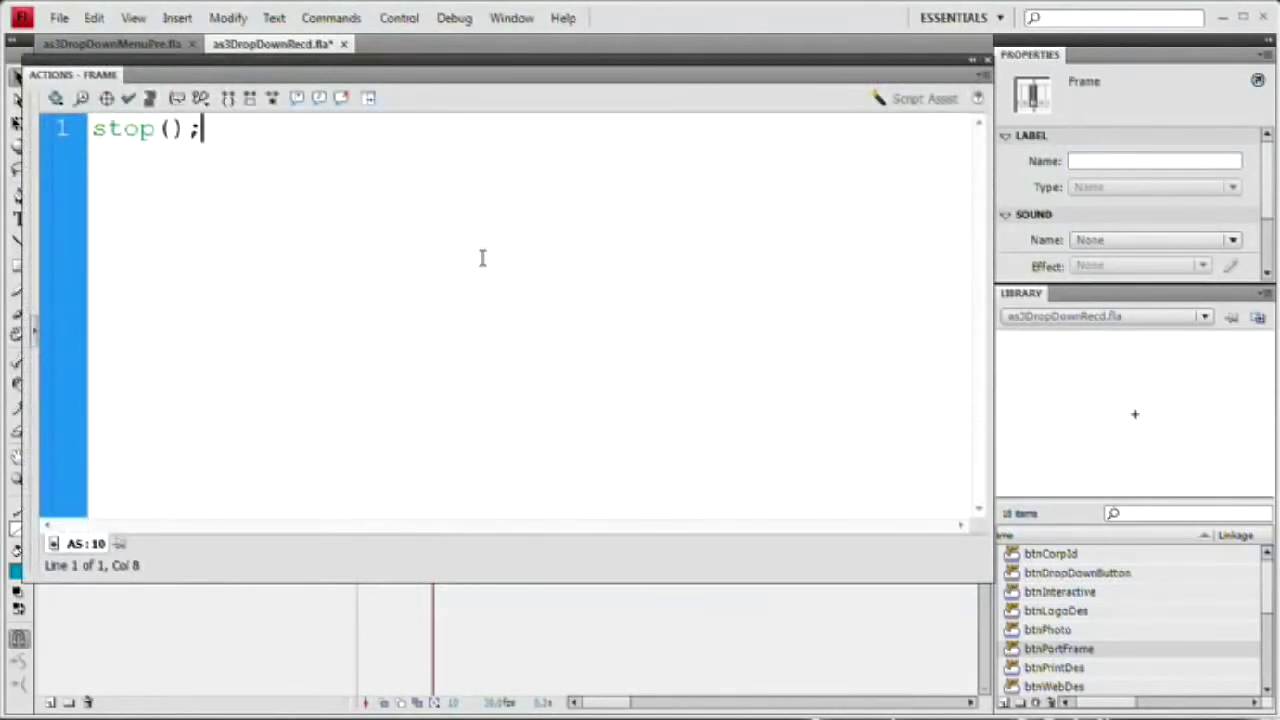
key(F9)
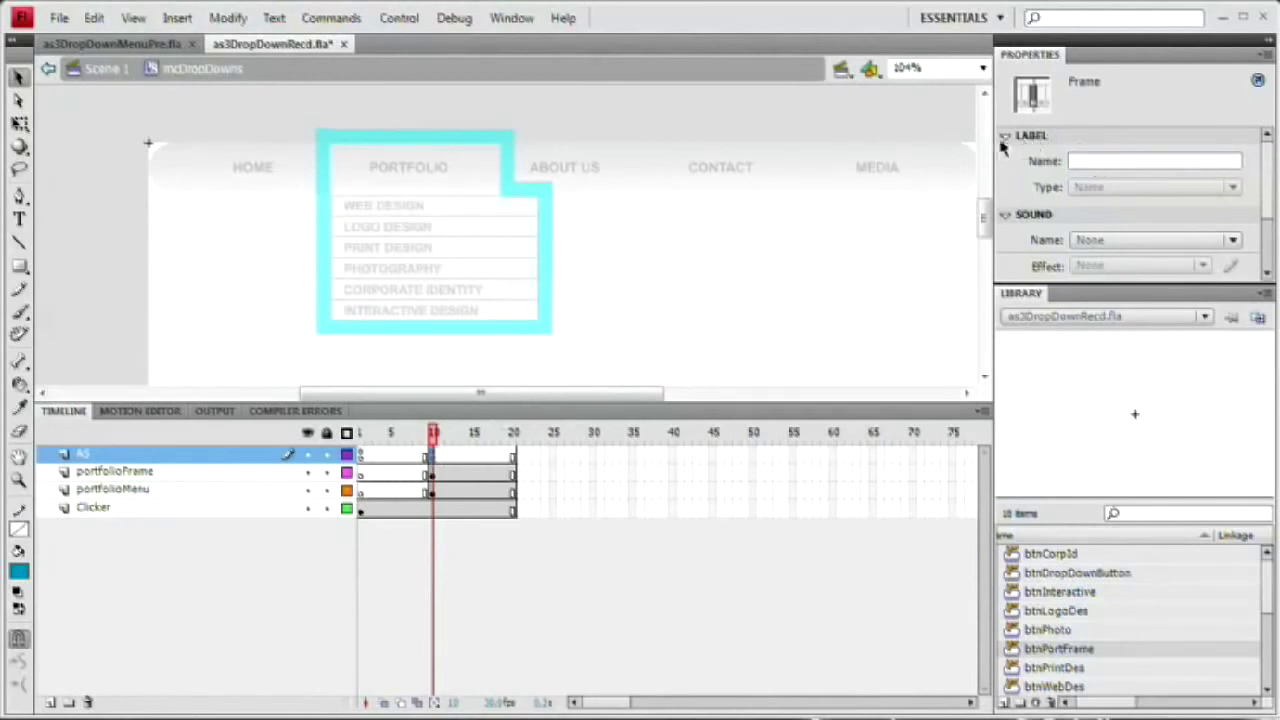
click(1085, 164)
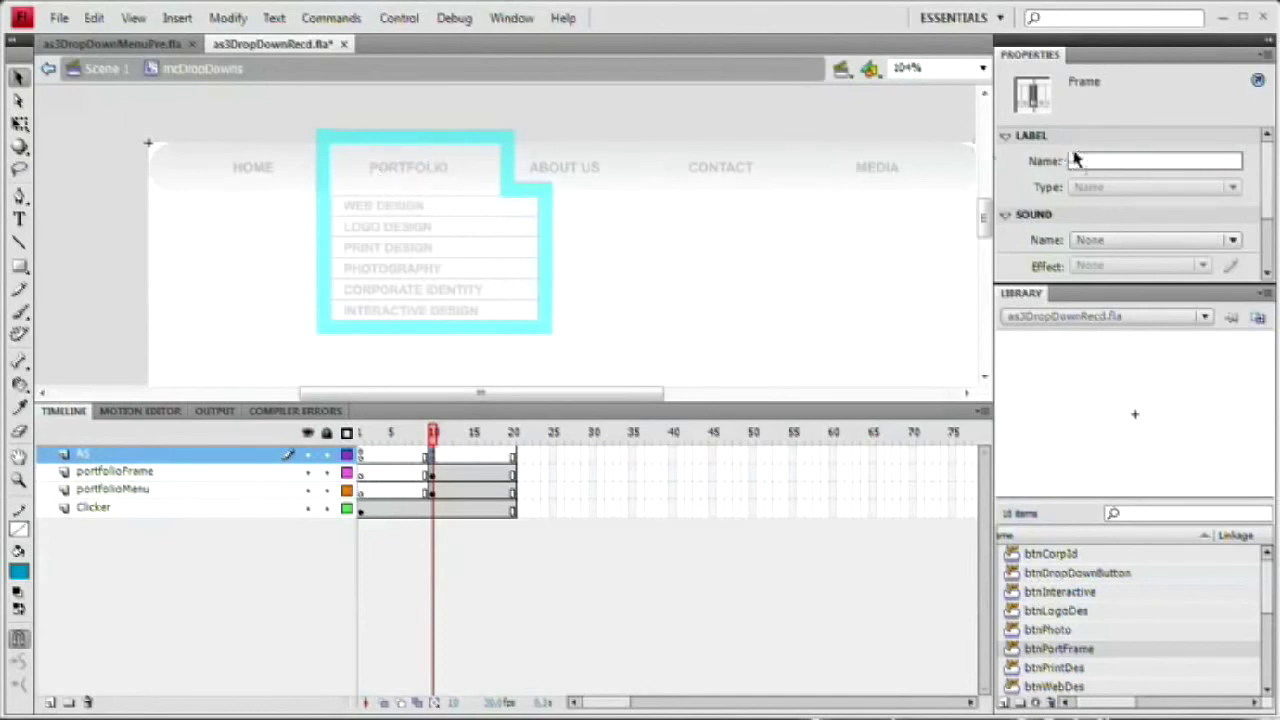
text(port_mc)
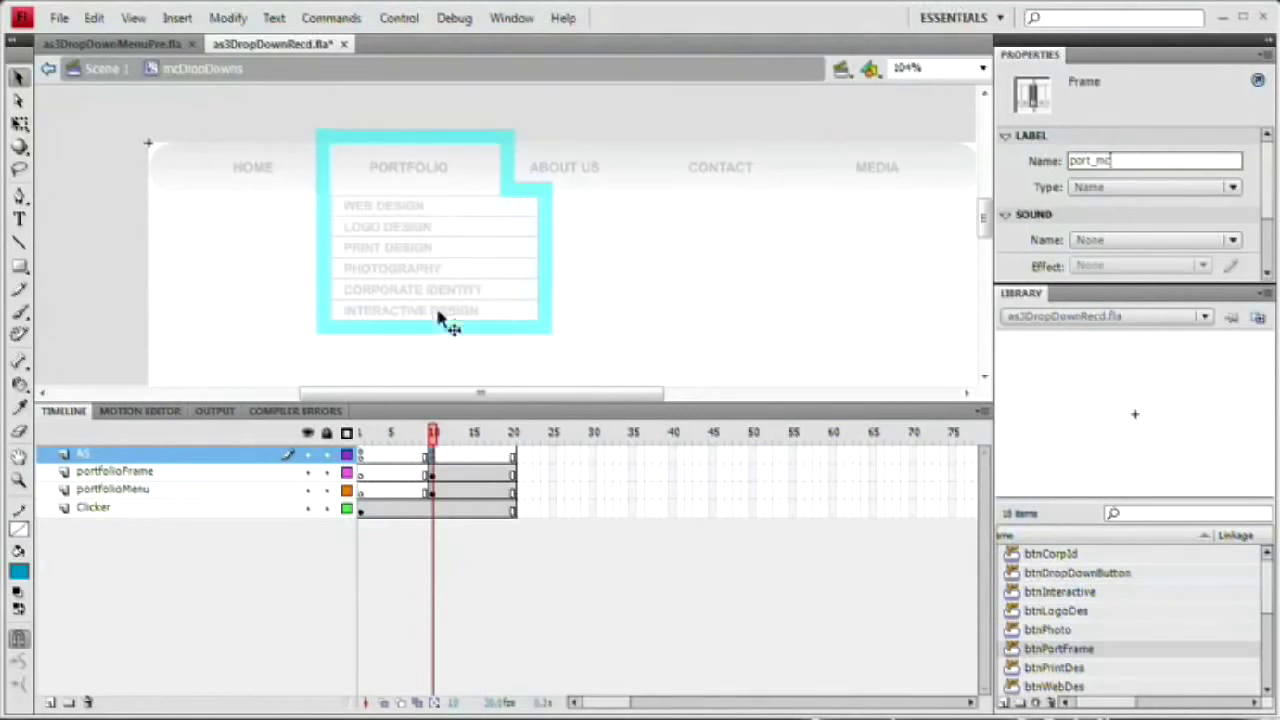
Step: Insert blank keyframes at frame 11 of the portfolioFrame and portfolioMenu layers
click(440, 488)
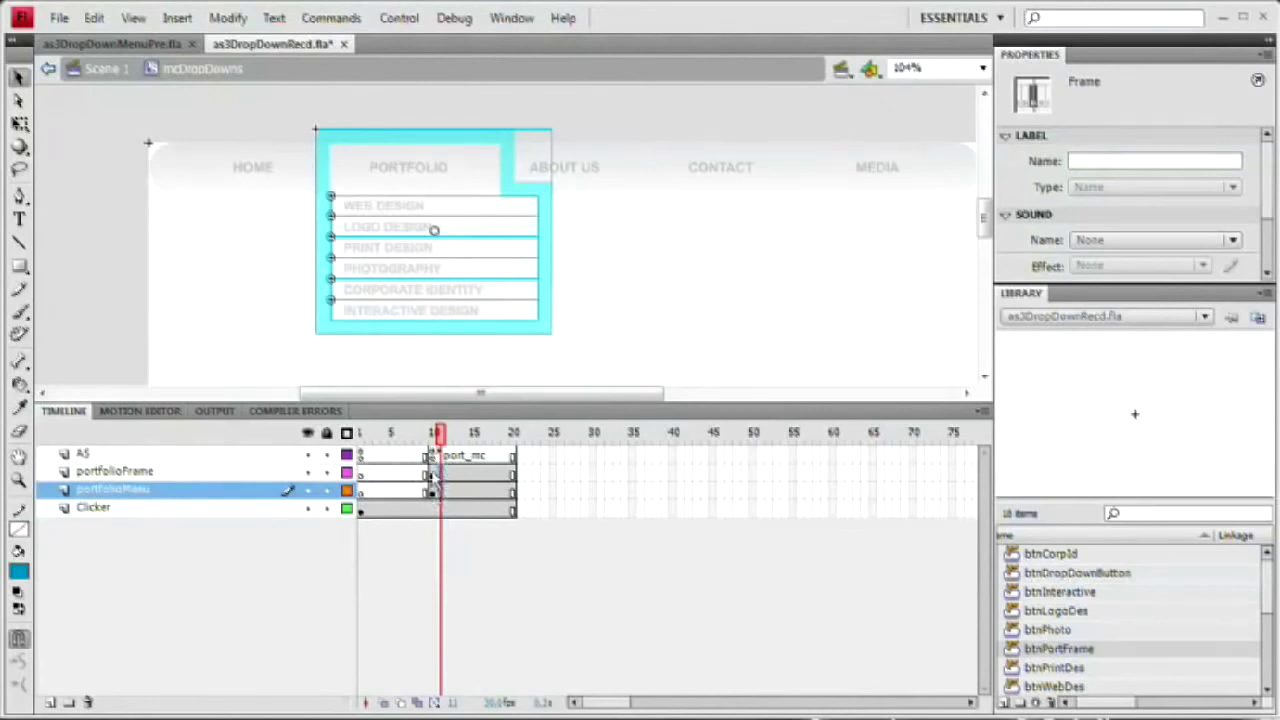
right_click(444, 485)
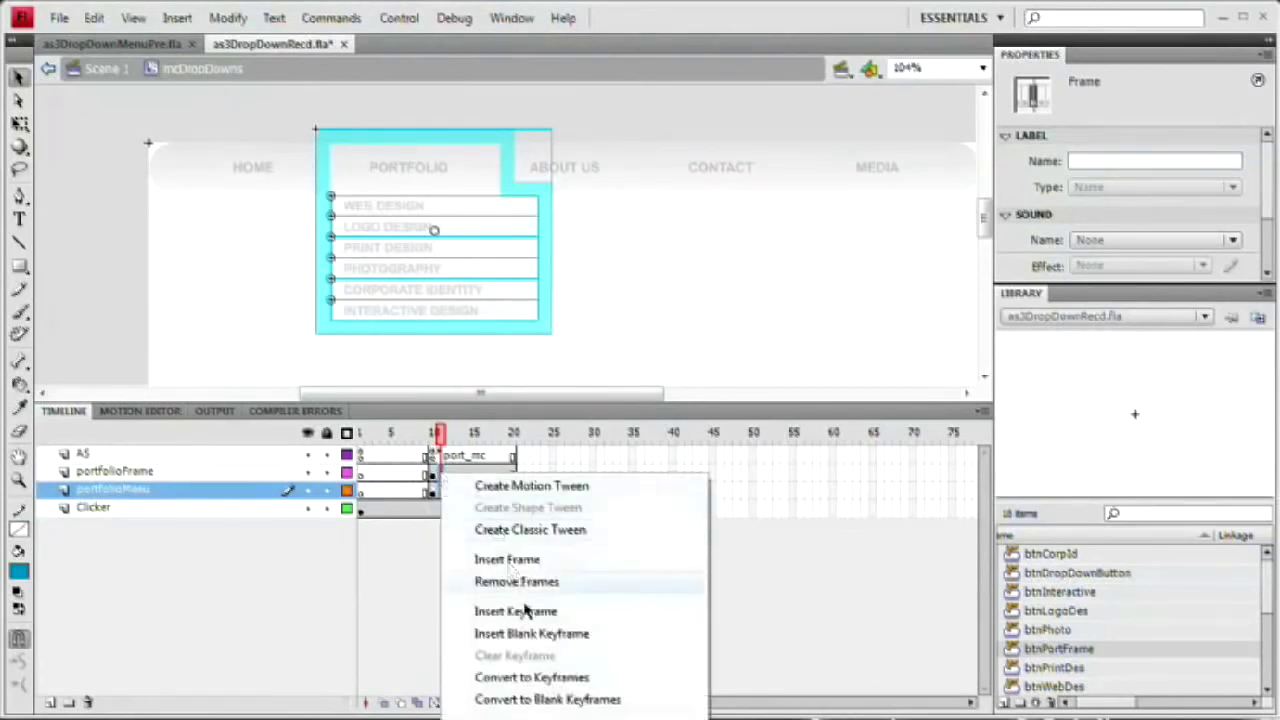
click(538, 634)
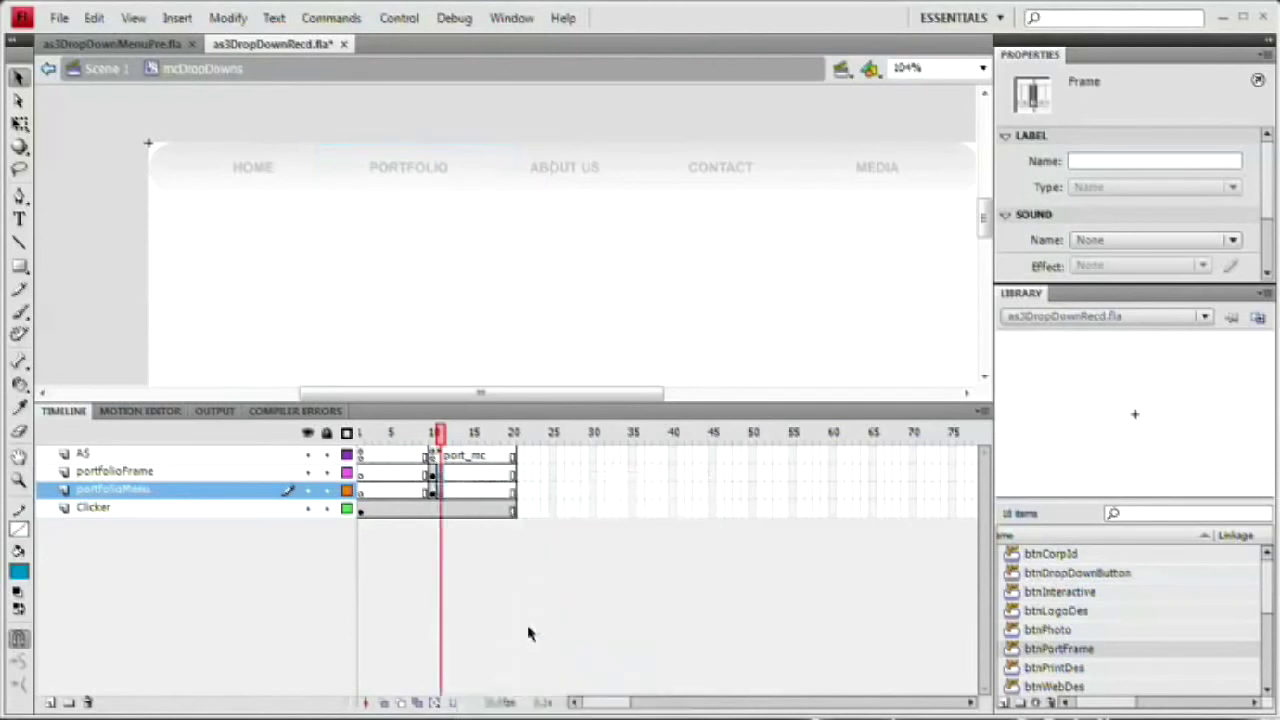
Step: Check the layers' contents at frames 1 and 10 and the script on the AS layer's frame 10
click(433, 472)
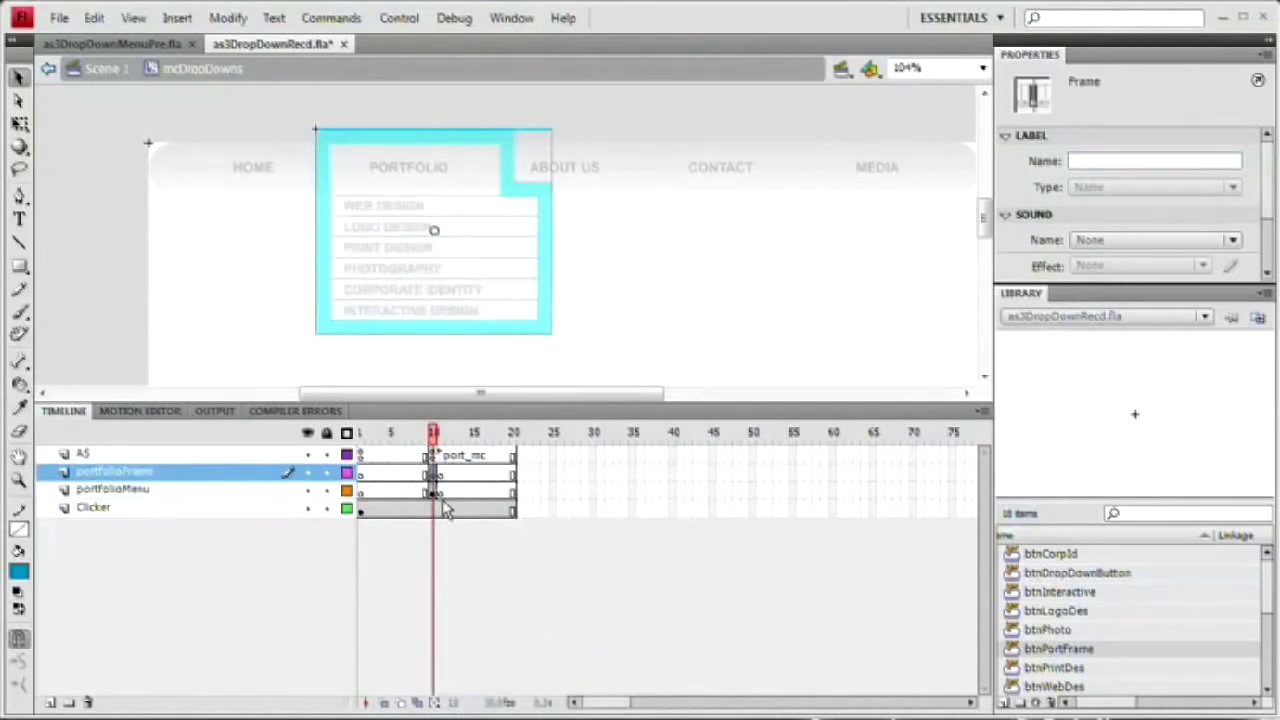
click(436, 457)
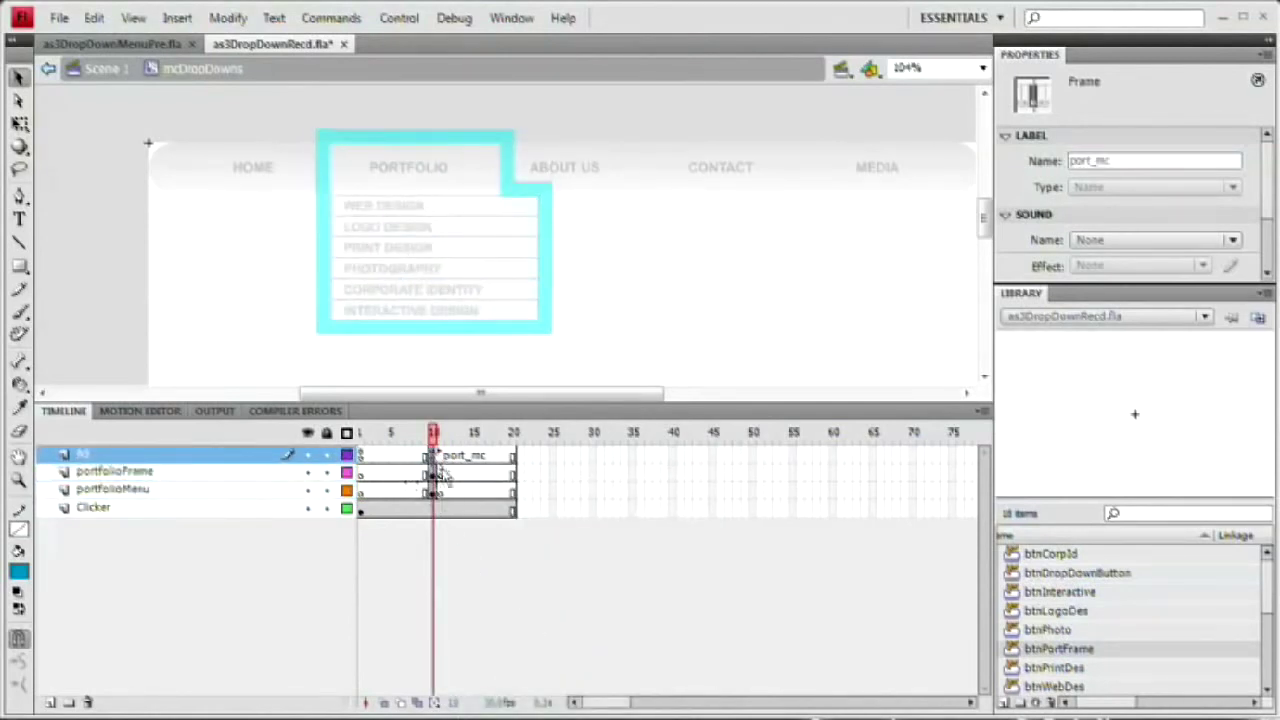
click(435, 473)
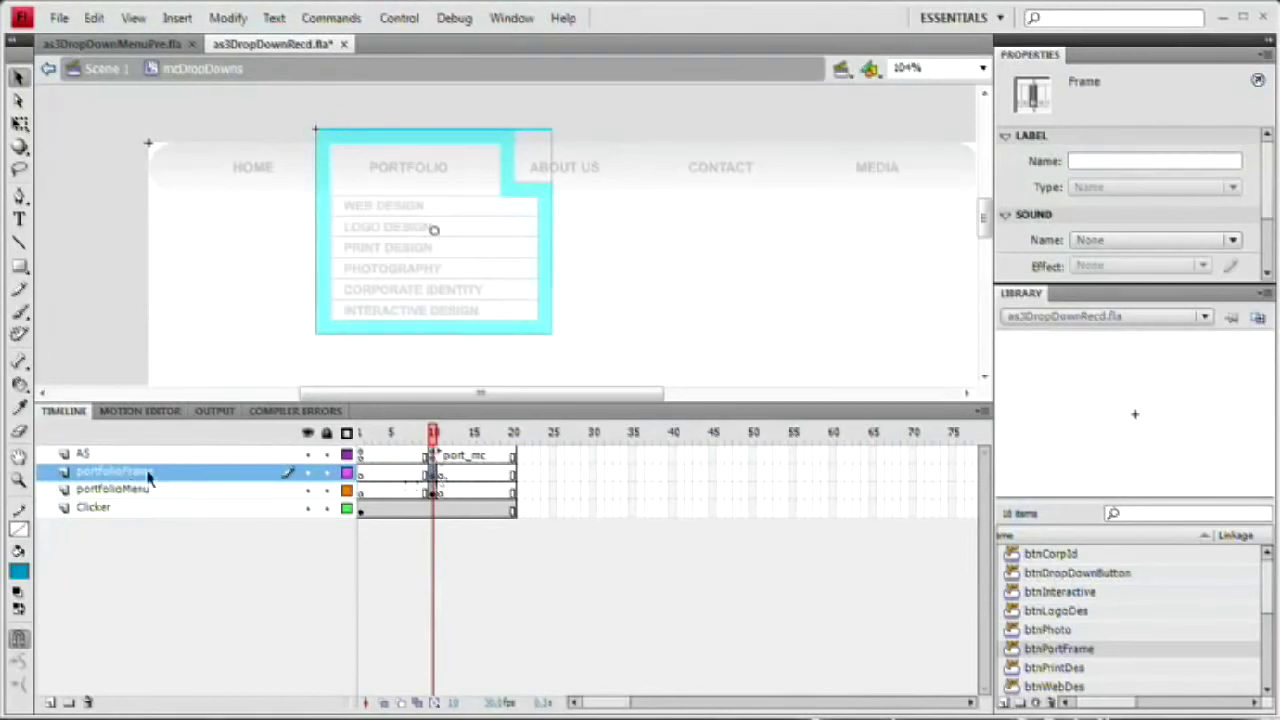
click(365, 468)
click(363, 456)
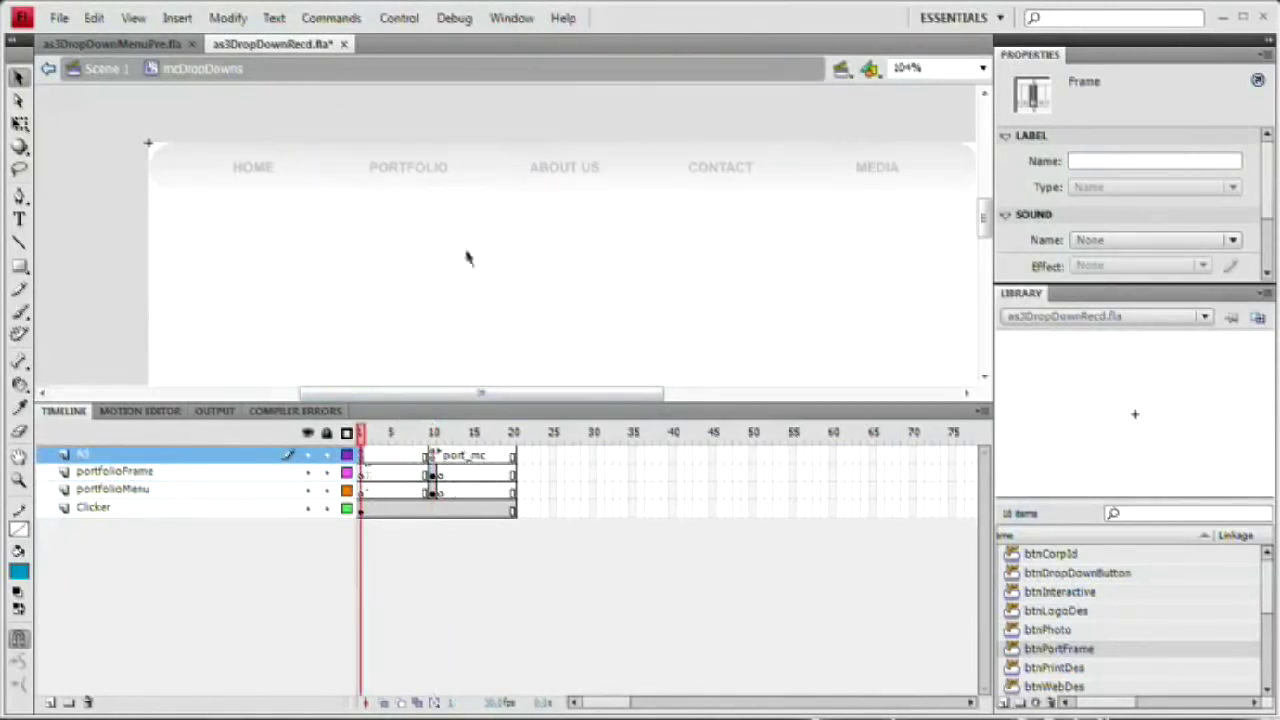
click(432, 456)
key(F9)
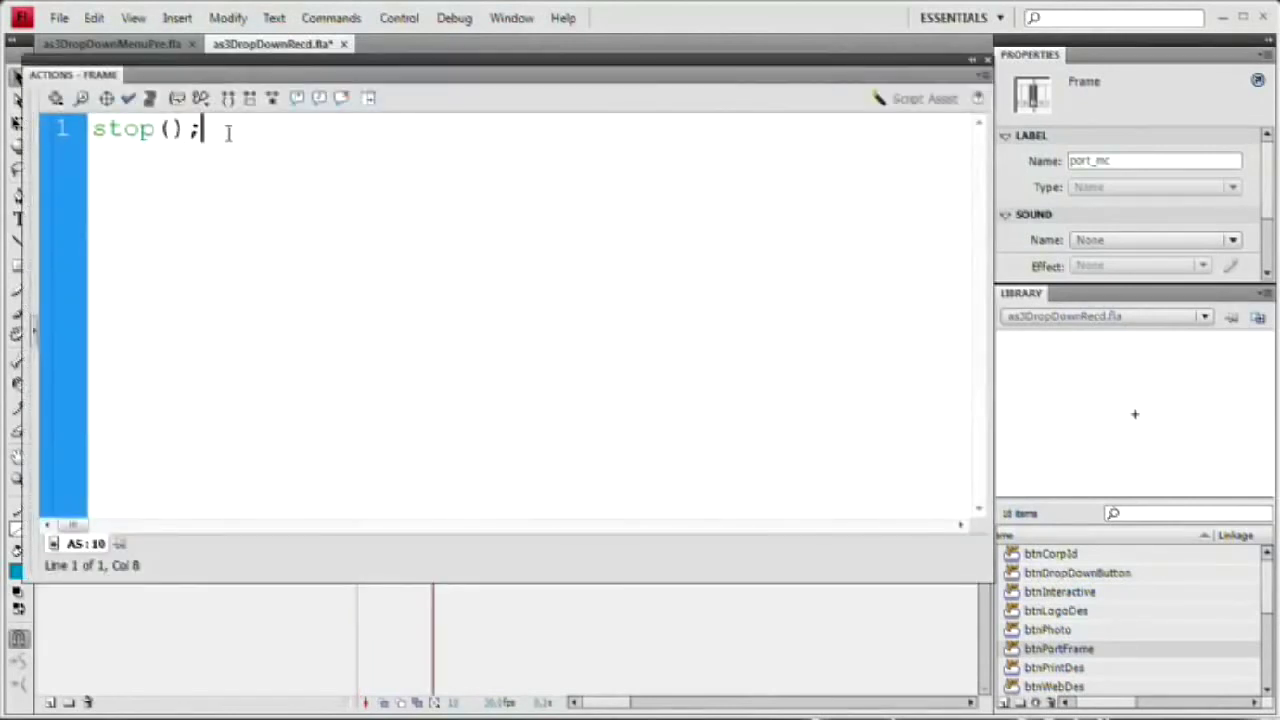
key(F9)
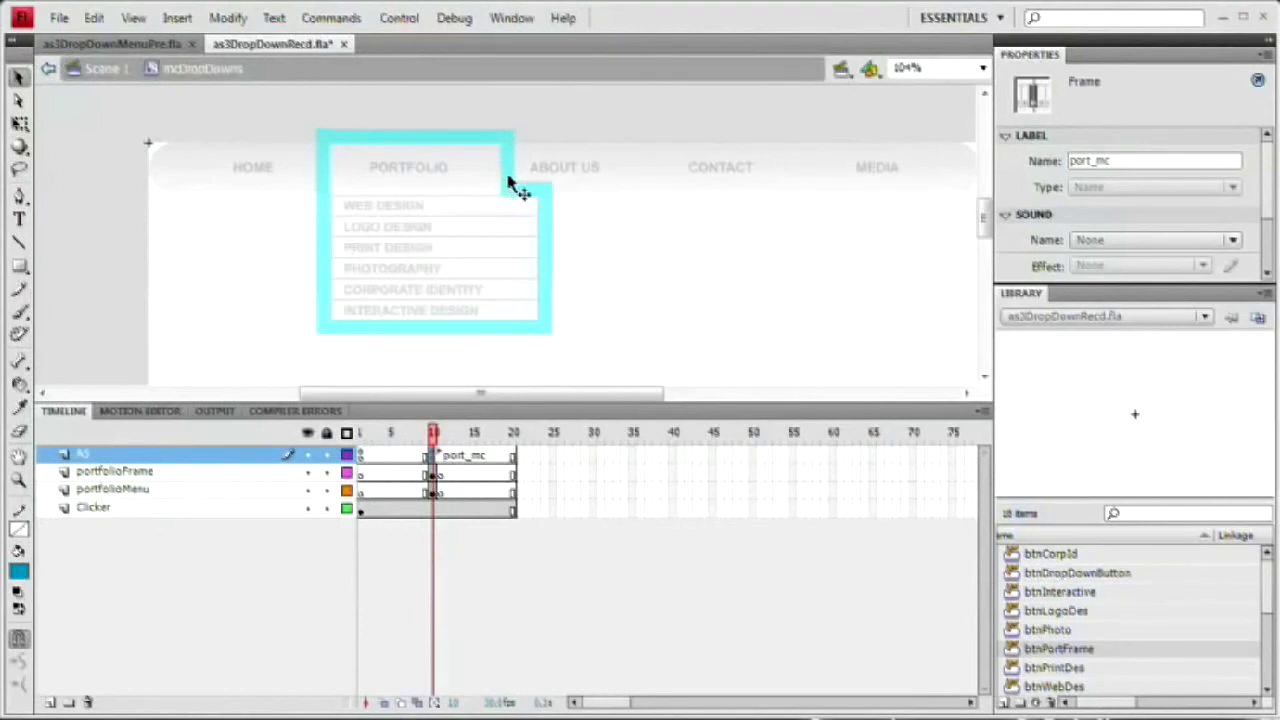
Step: Give the btnPortFrame instance at frame 10 the instance name portFrame_btn
click(503, 177)
click(1180, 82)
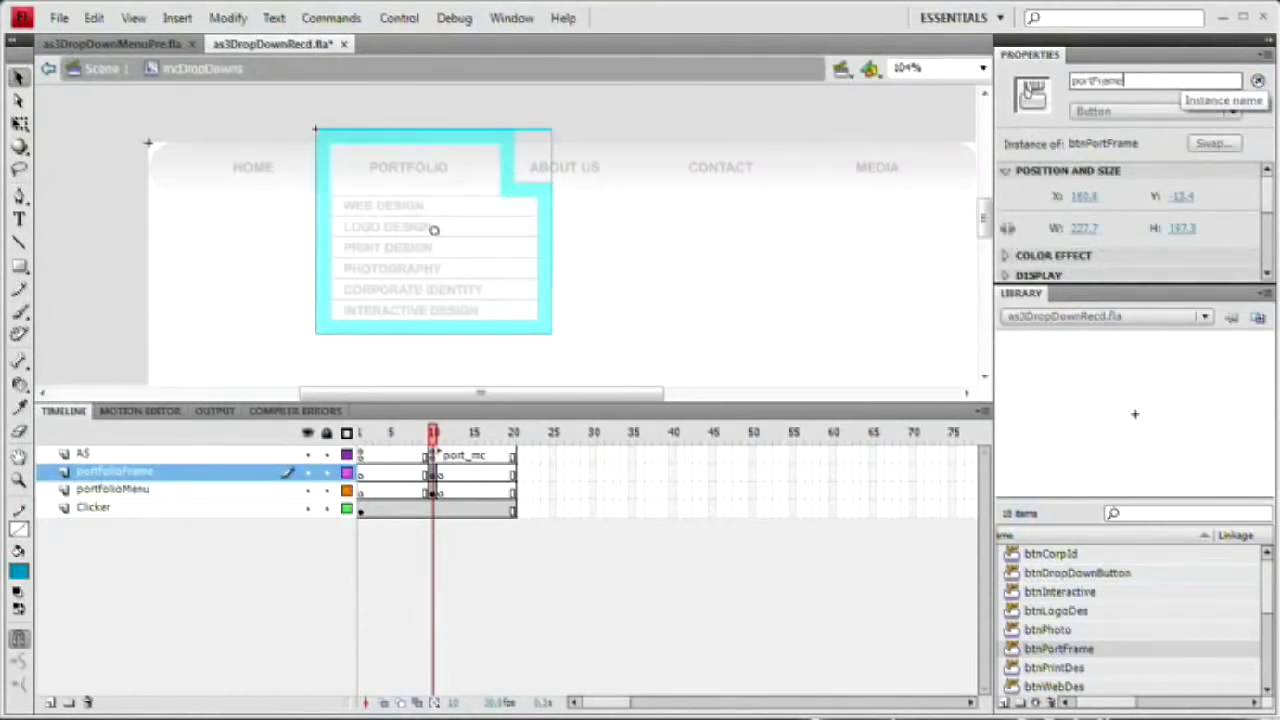
text(portFrame_btn)
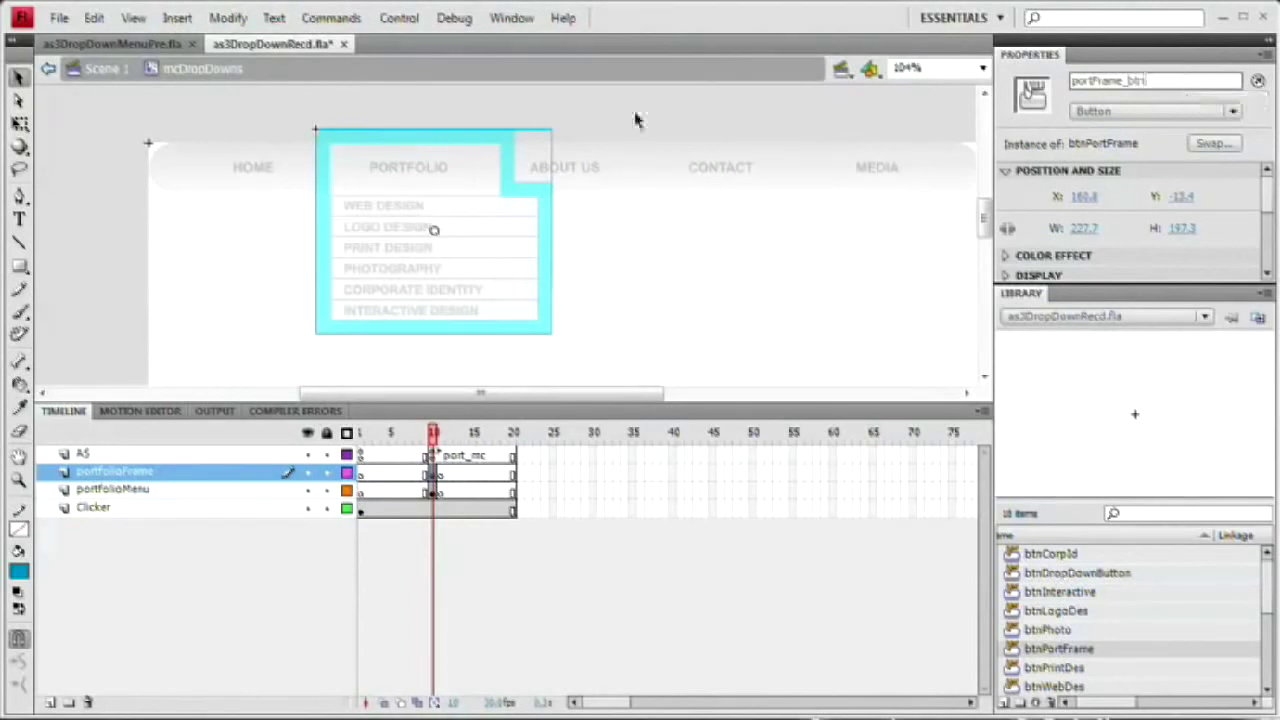
Step: On the AS layer's frame 10, begin a portFrame.addEventListener call for MouseEvent.MOUSE_OVER below the stop(); action
click(432, 457)
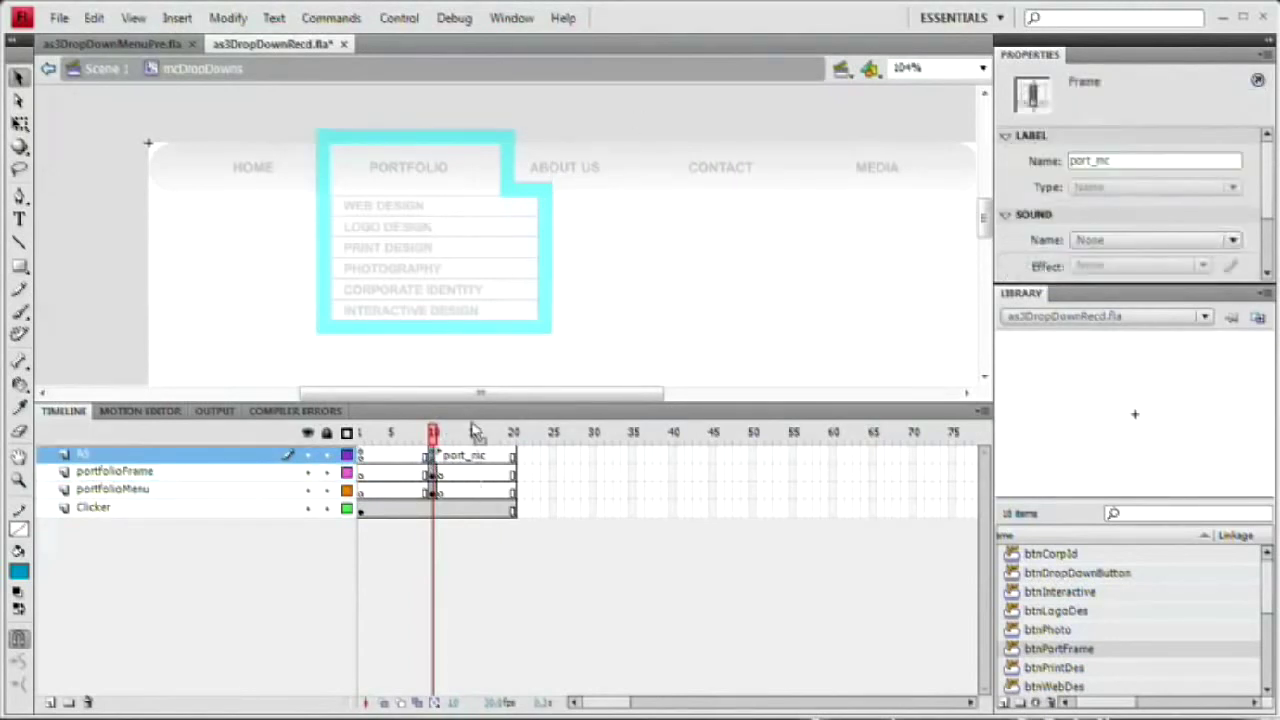
key(F9)
key(Return)
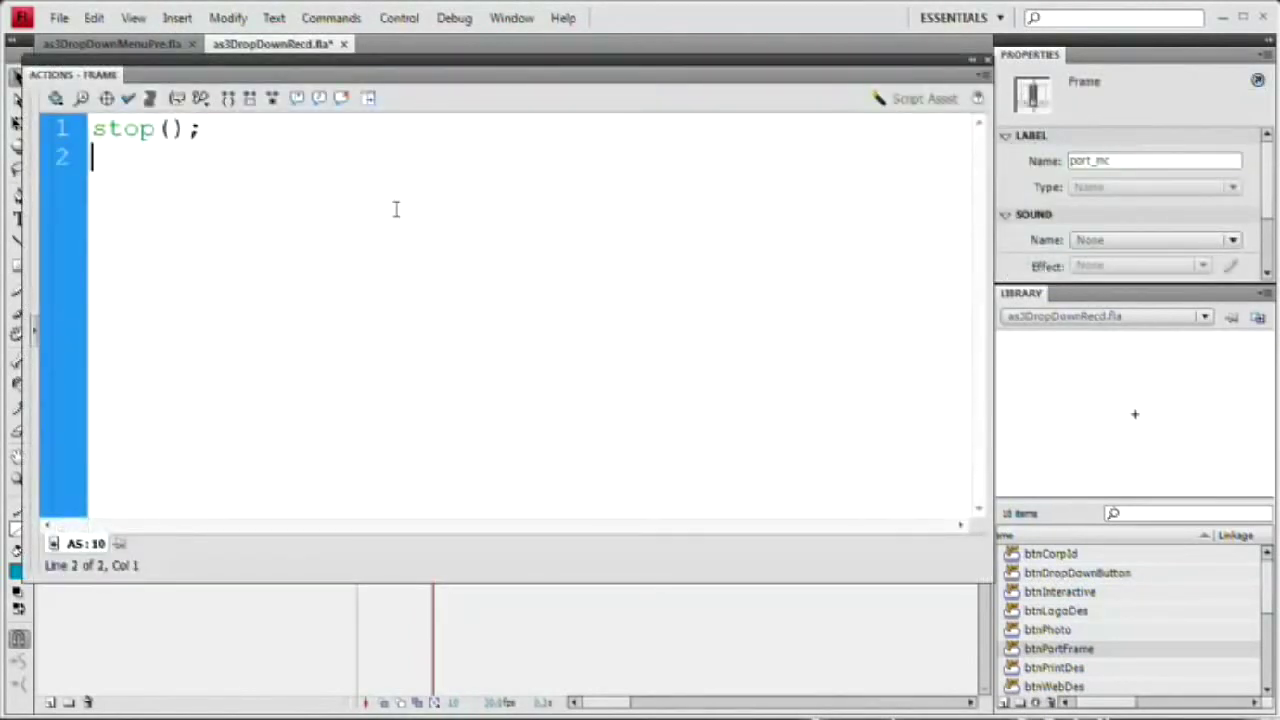
text(portFrame)
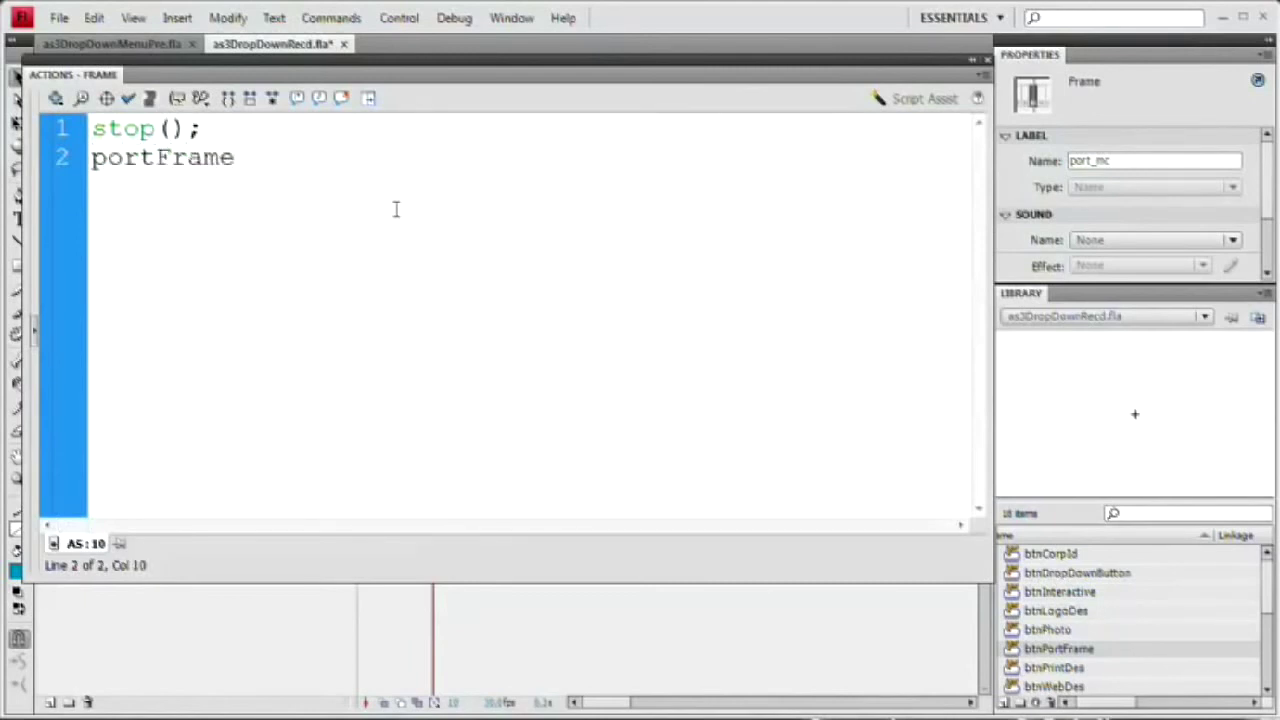
text(.addEventL)
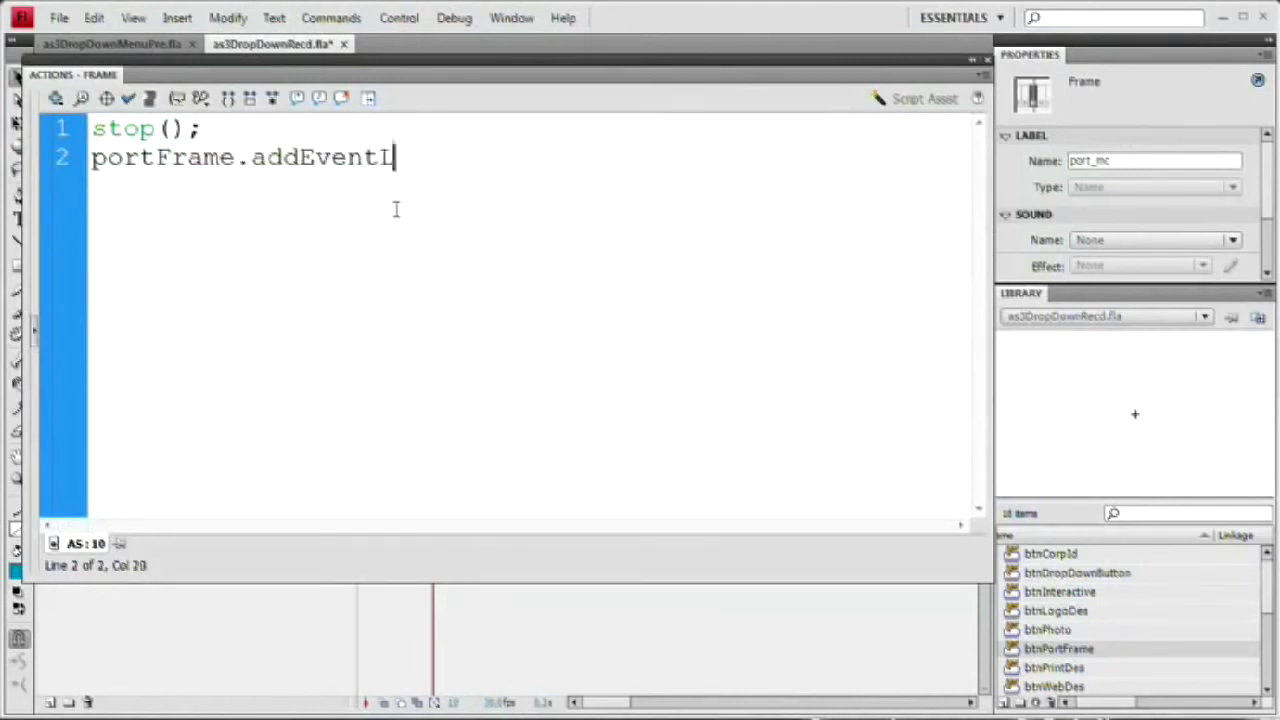
text(istener()
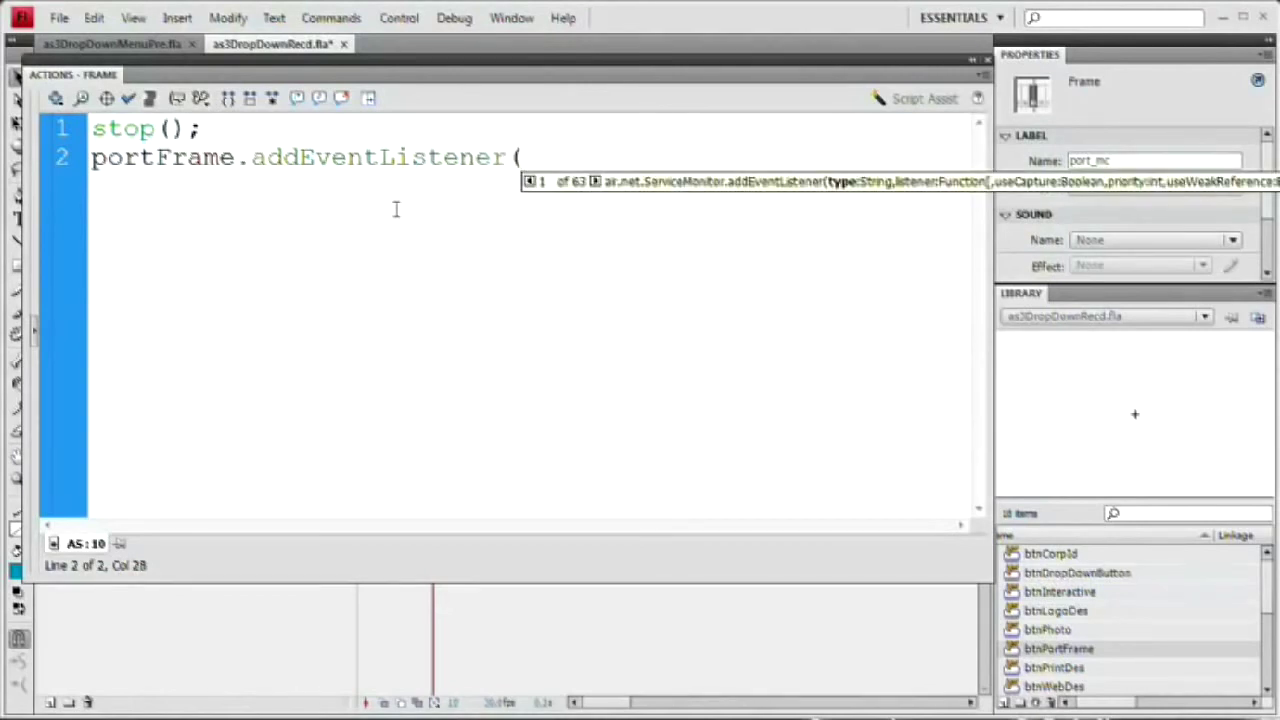
text(MouseEVe)
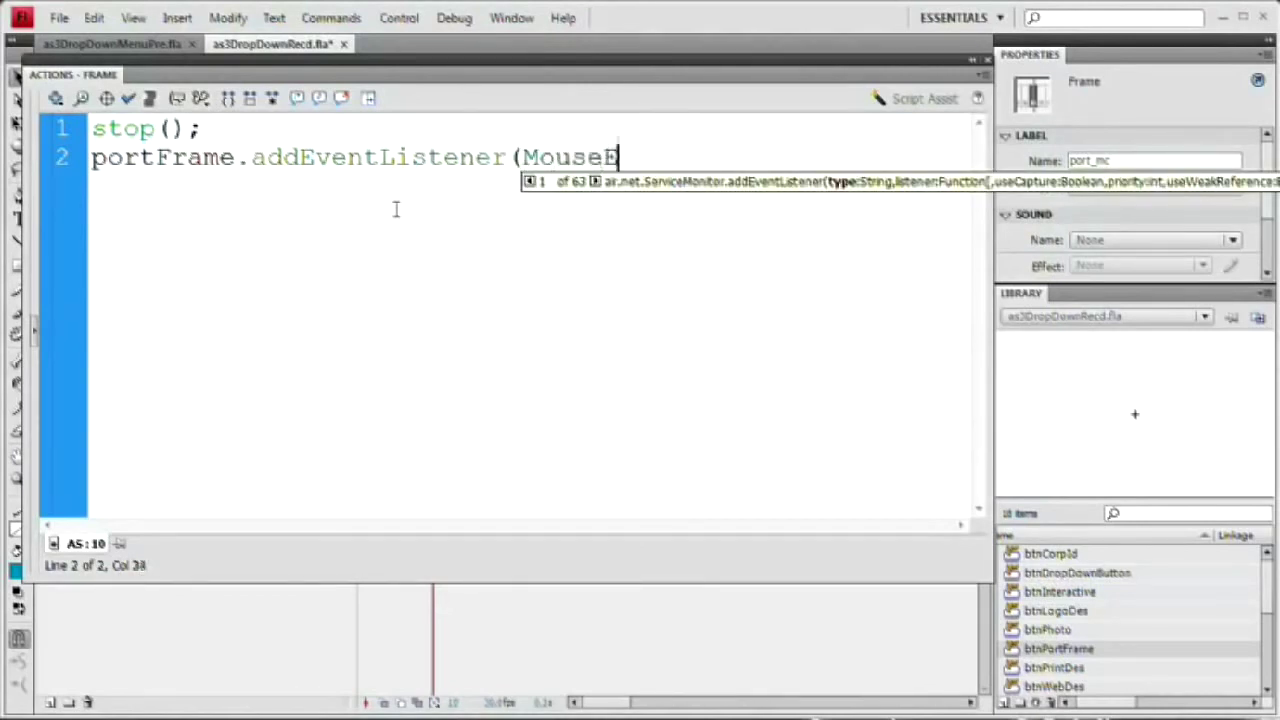
key(BackSpace)
key(BackSpace)
text(vent)
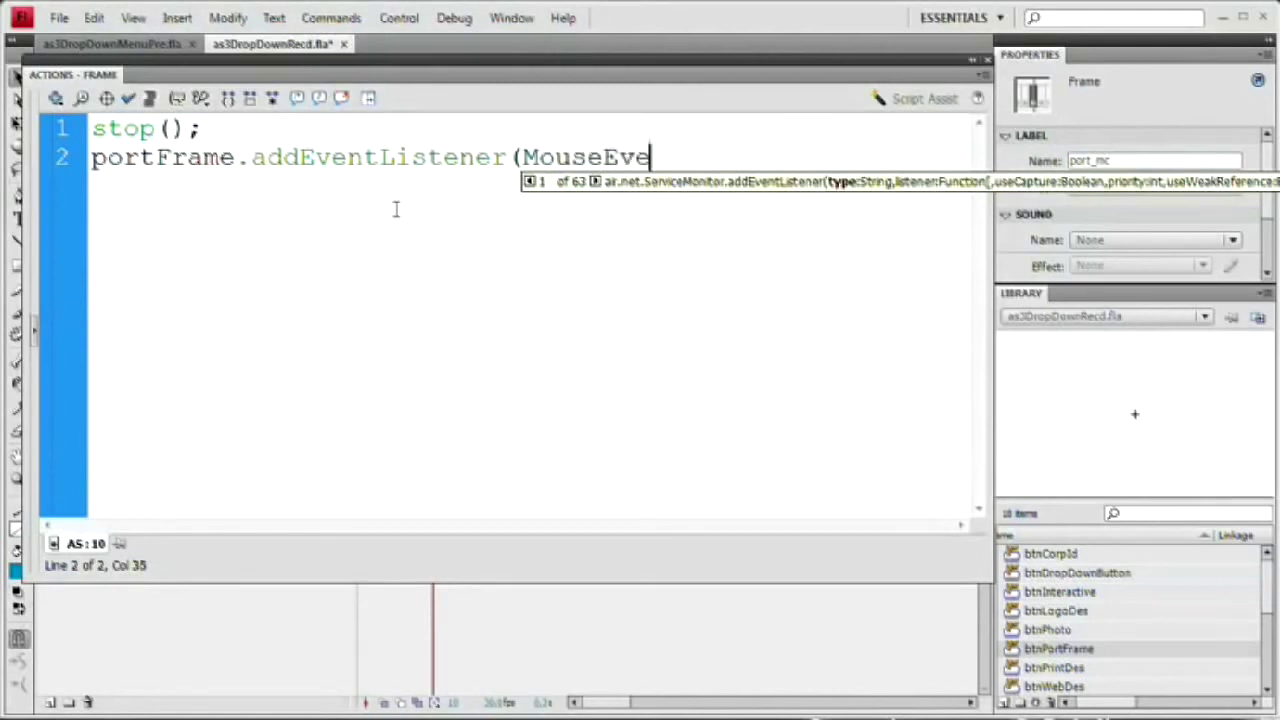
text(.)
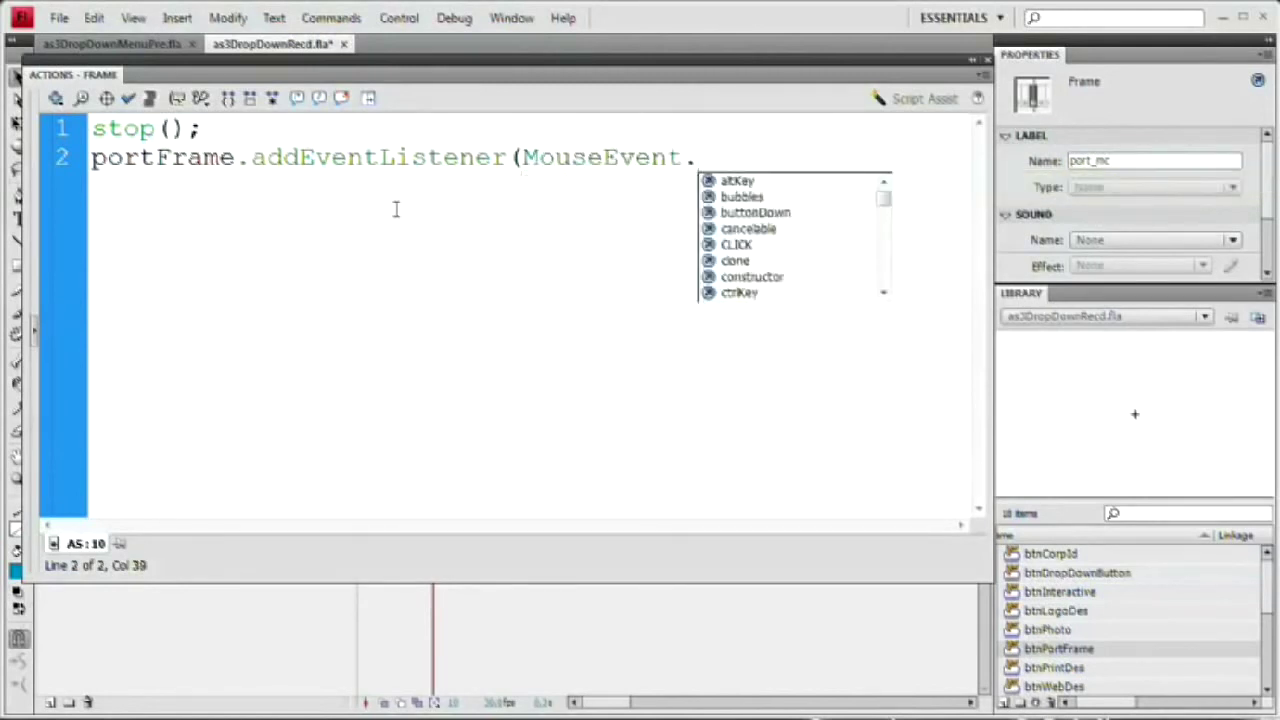
text(MOUSE)
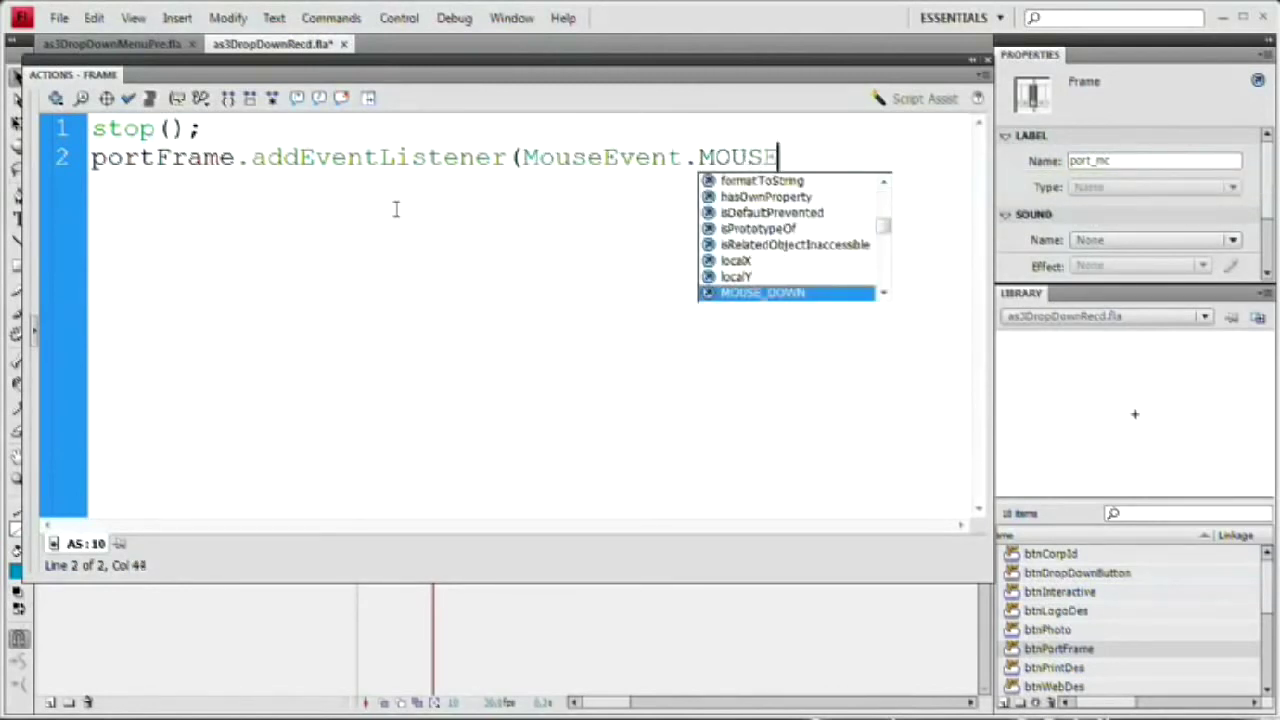
text(_OVER)
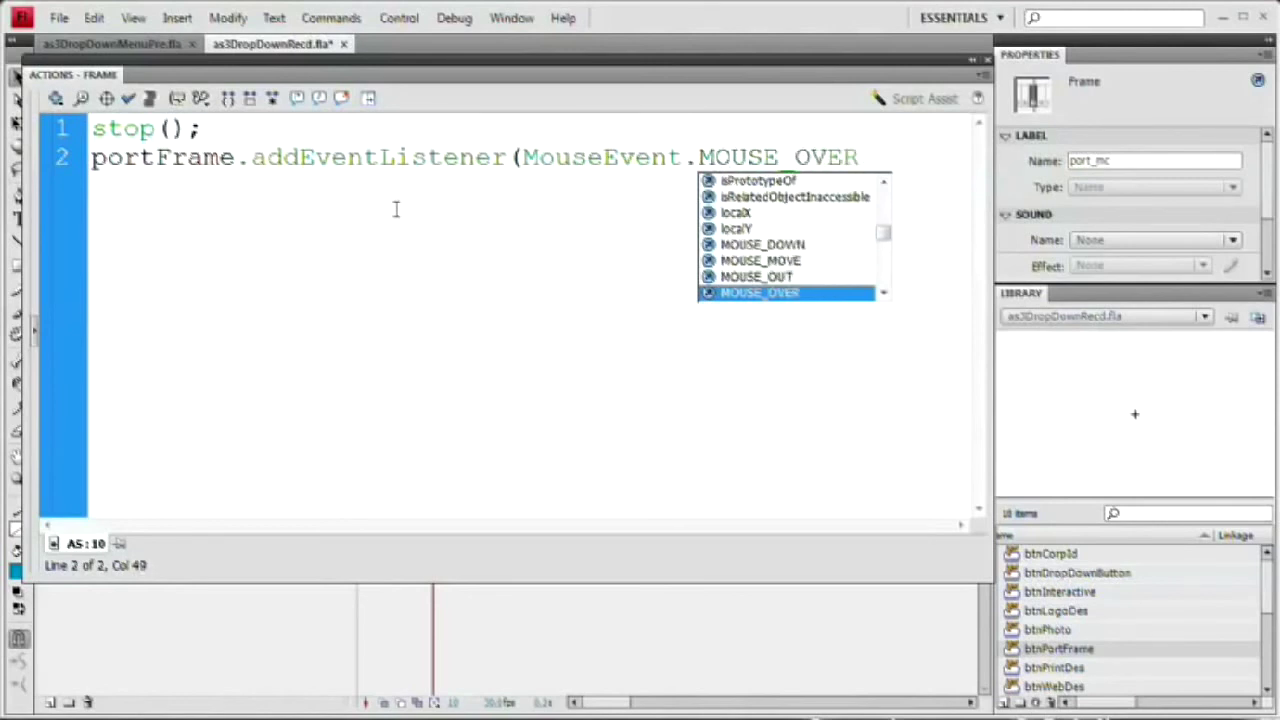
Step: Pass goBackF as the listener function and close the addEventListener call
text(, )
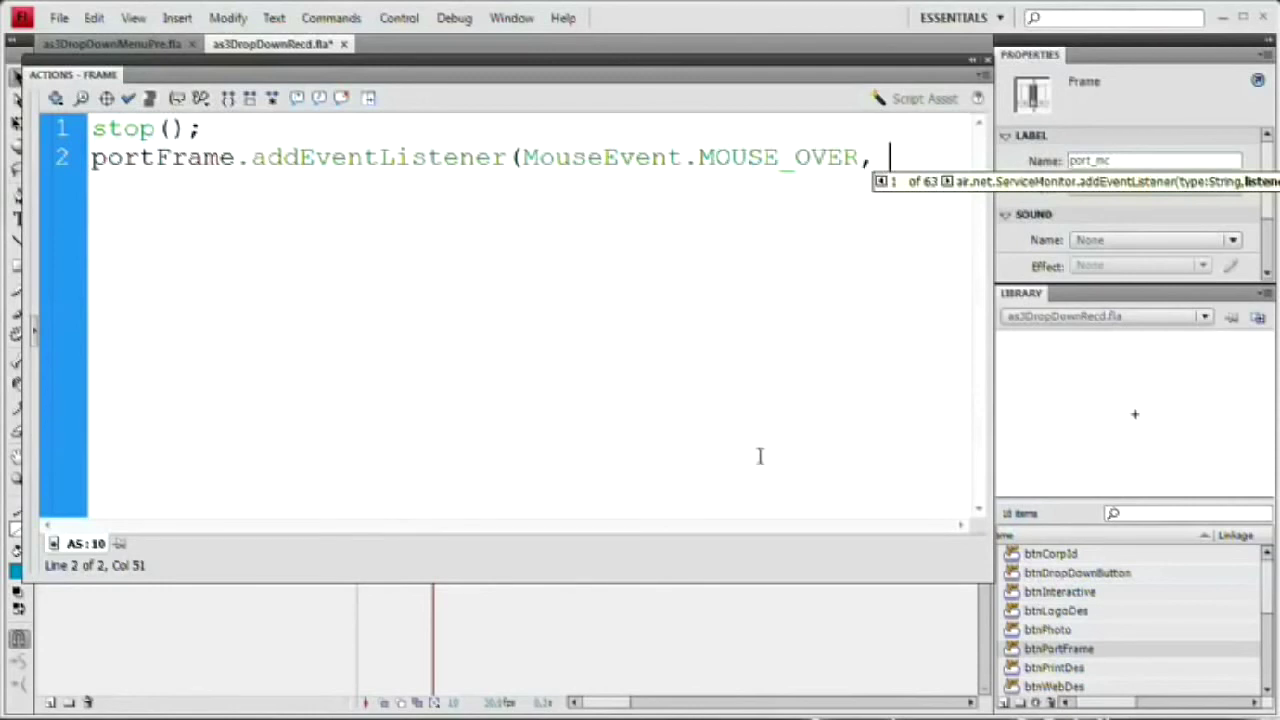
text(goUp)
key(BackSpace)
key(BackSpace)
text(BackF)
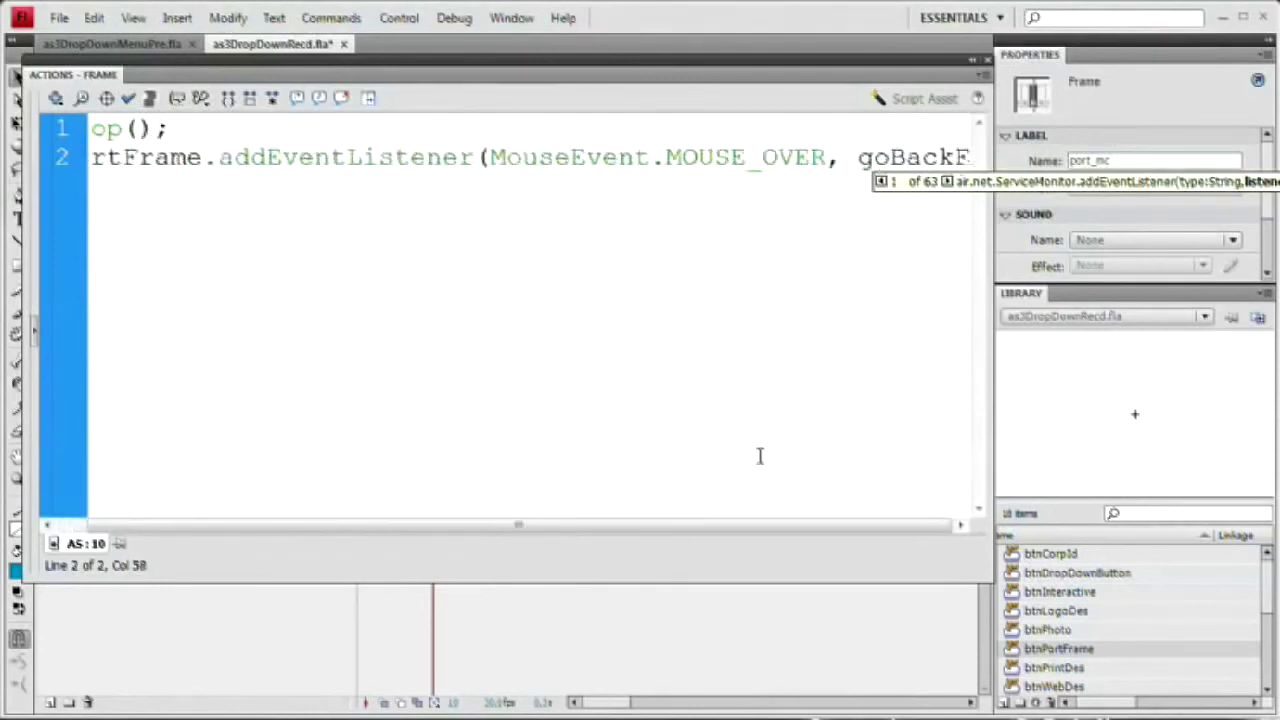
text())
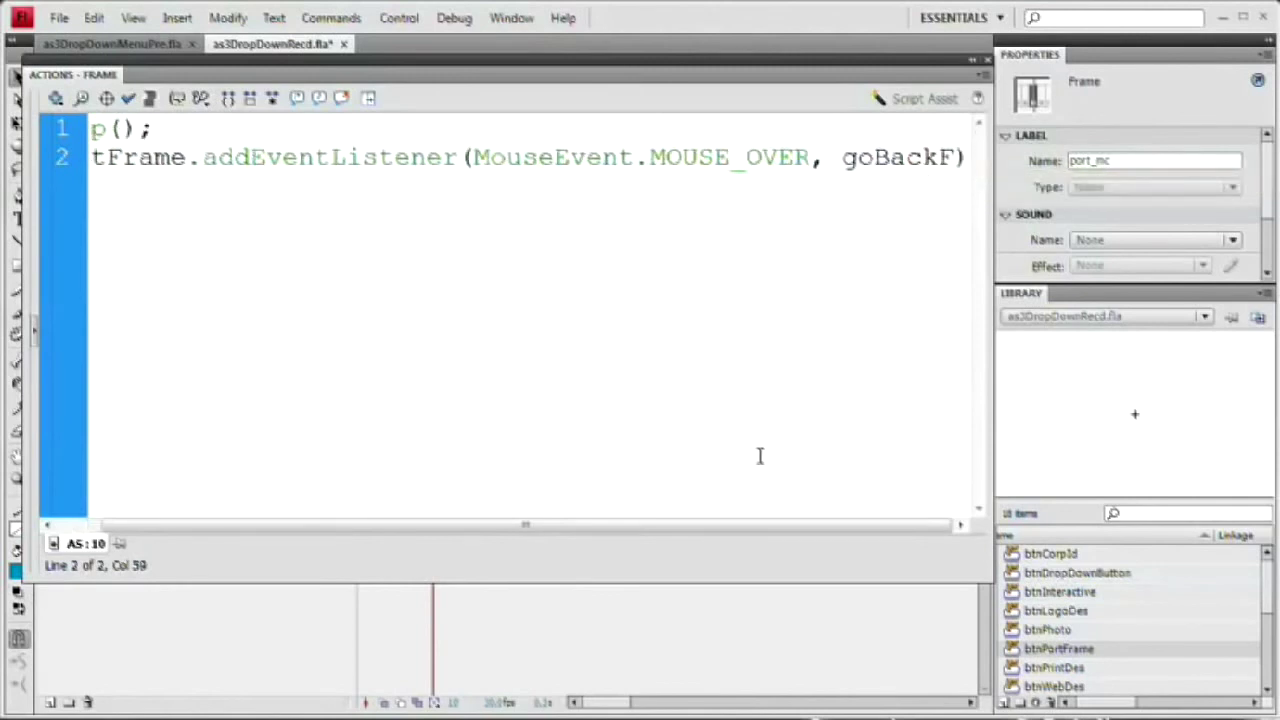
Step: Declare function goBackF(event:MouseEvent):void with an empty body, leaving a blank line below the listener
key(Return)
key(Return)
text(fu)
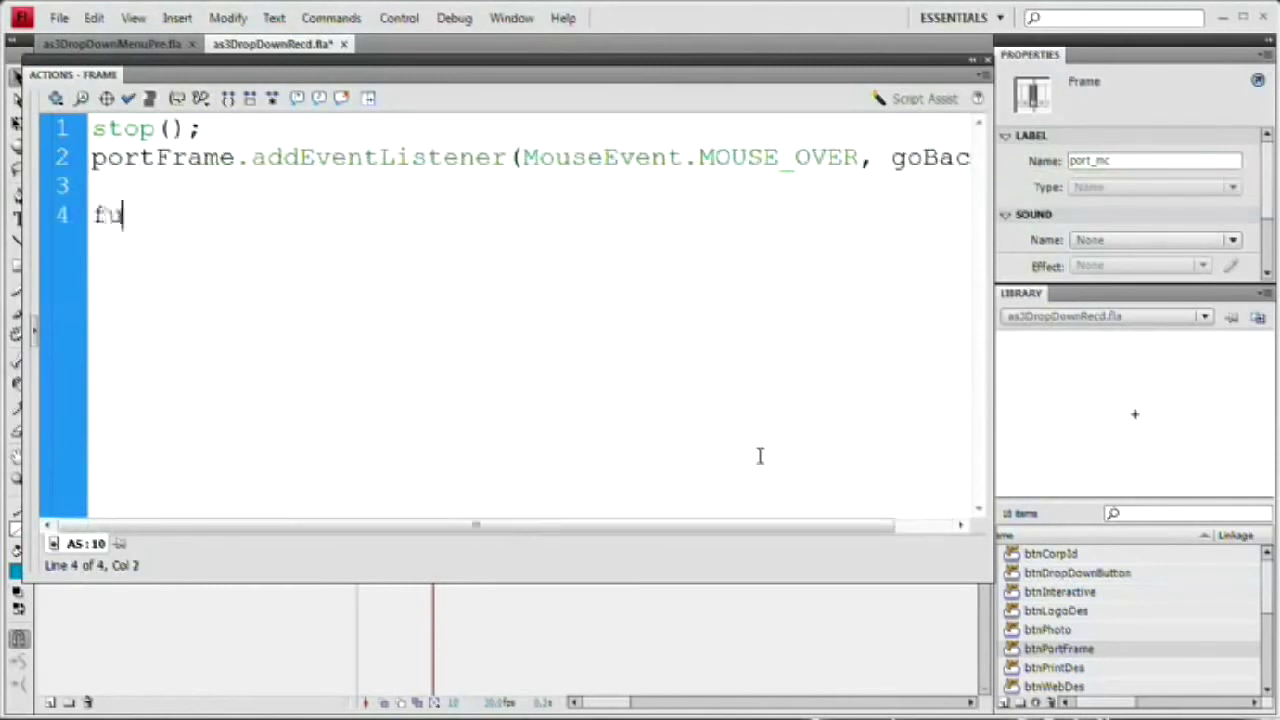
text(nction goBa)
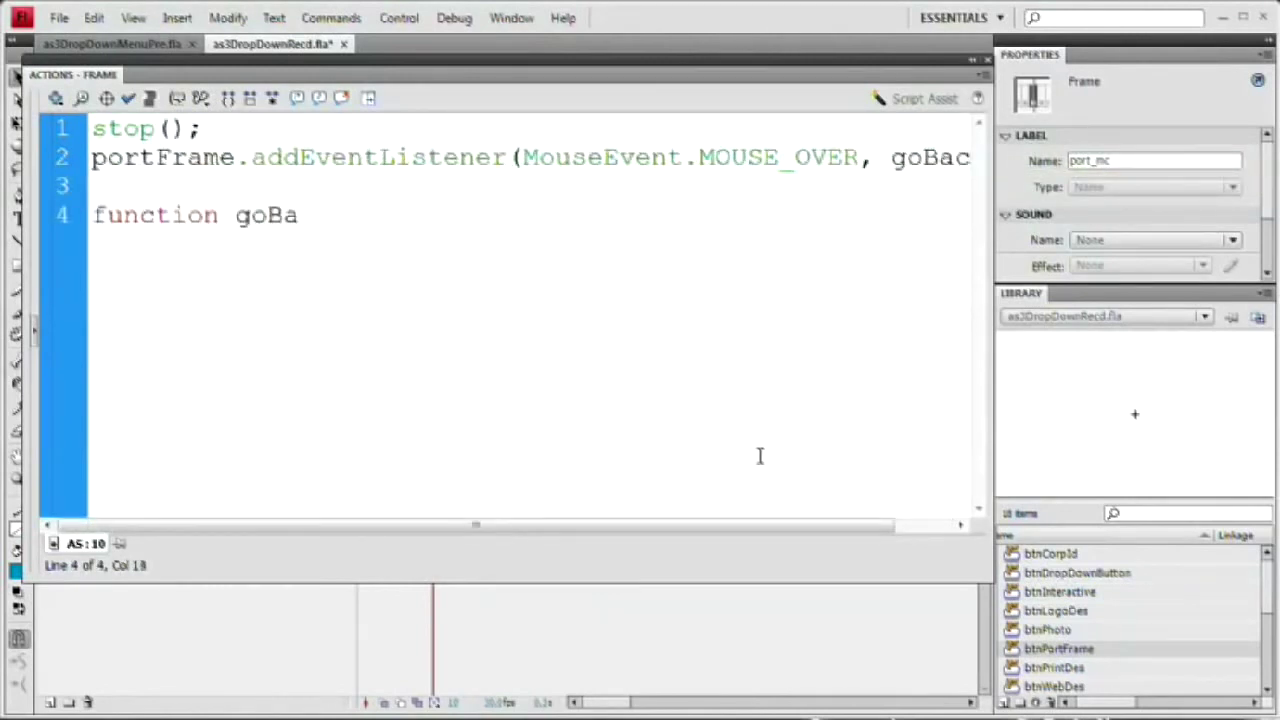
text(ckF(event:MouseEVe)
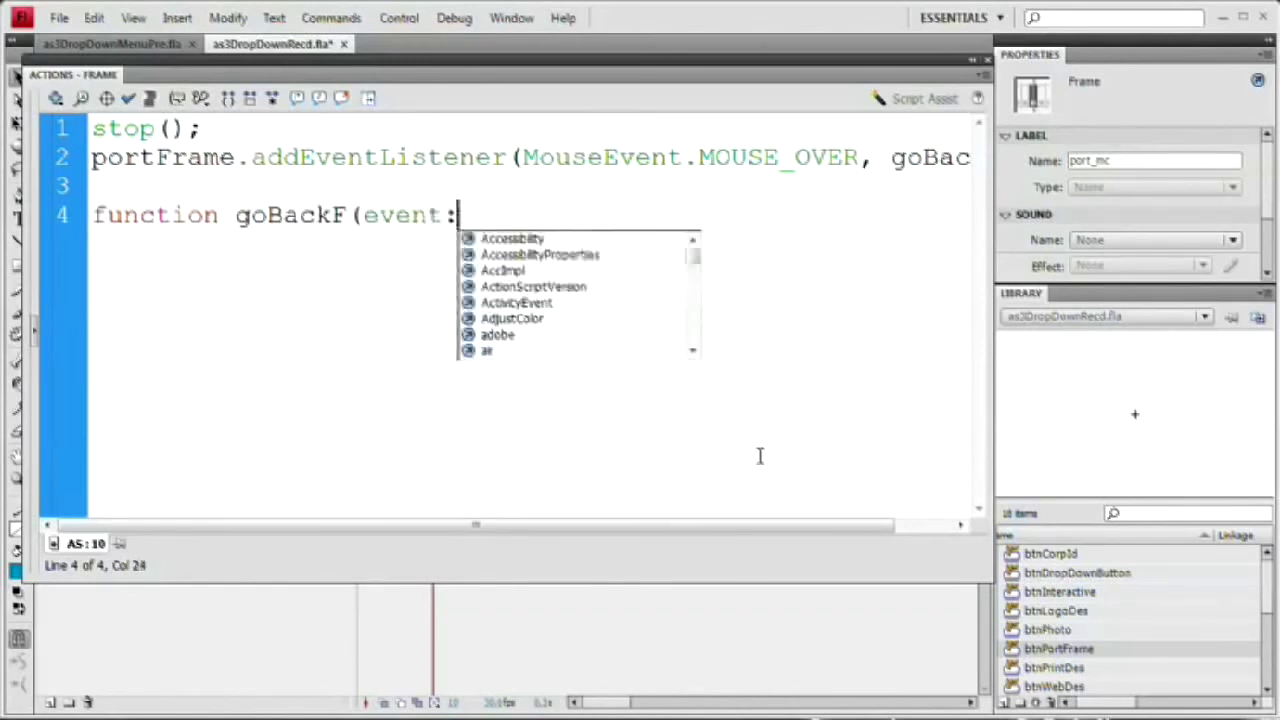
key(BackSpace)
key(BackSpace)
text(vent)
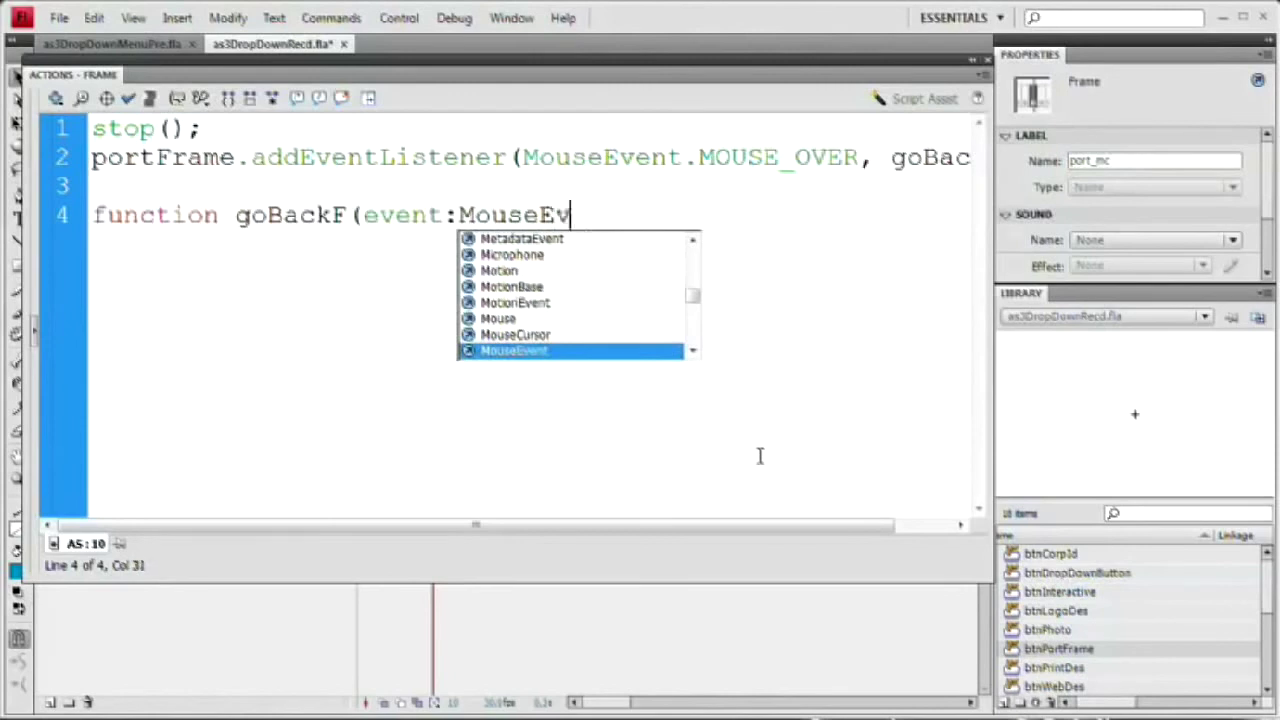
text())
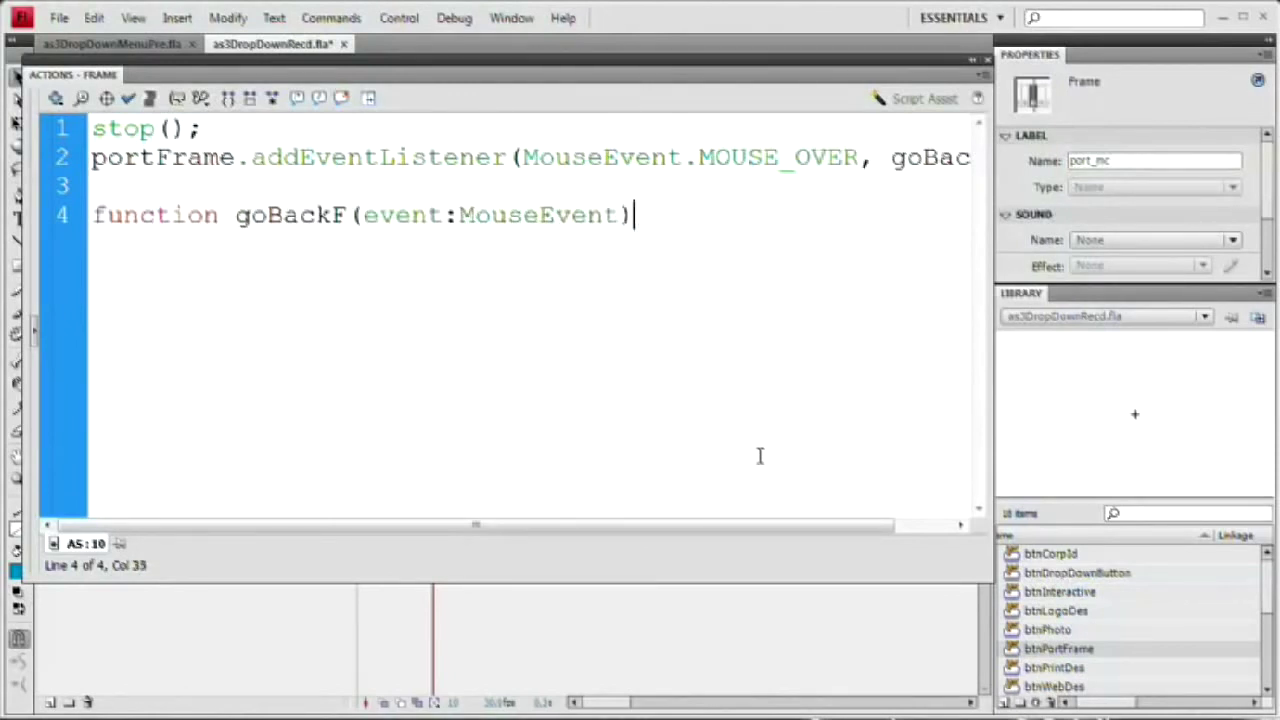
text(:voi)
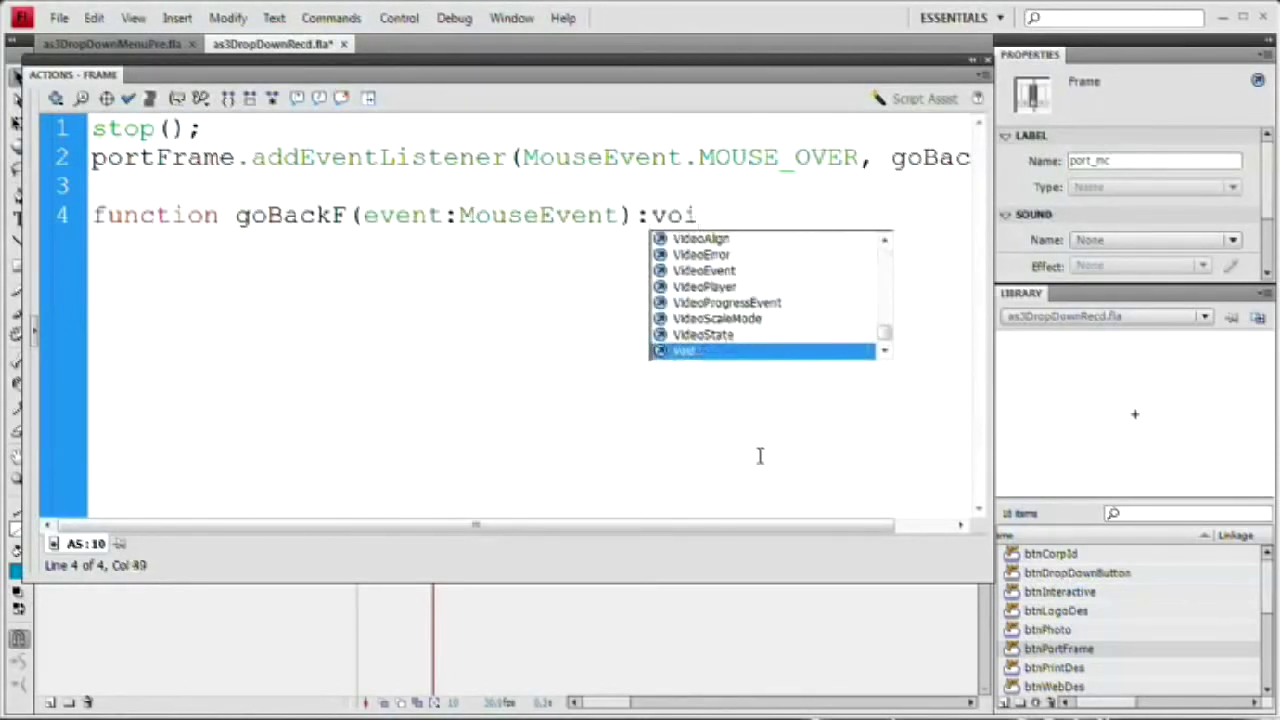
text(d{)
key(Return)
key(Return)
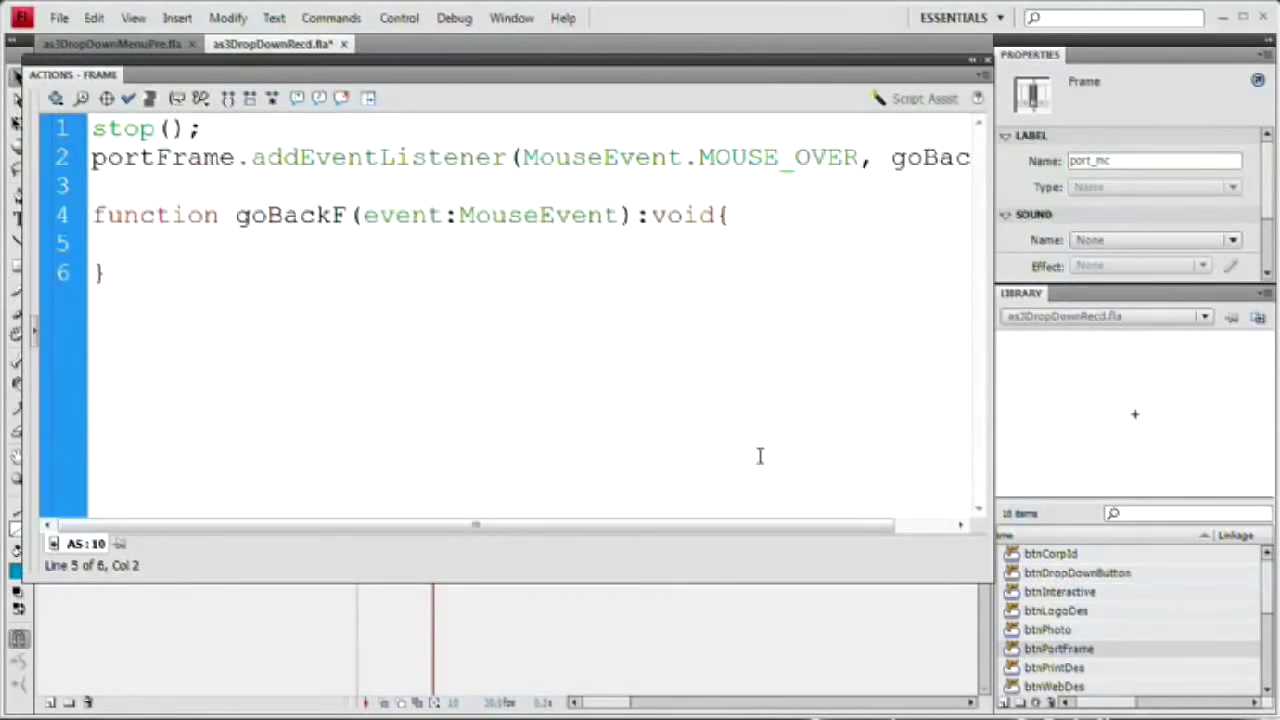
Step: Fill the goBackF function body with gotoAndStop(1); and close the script editor
text(gotoAns)
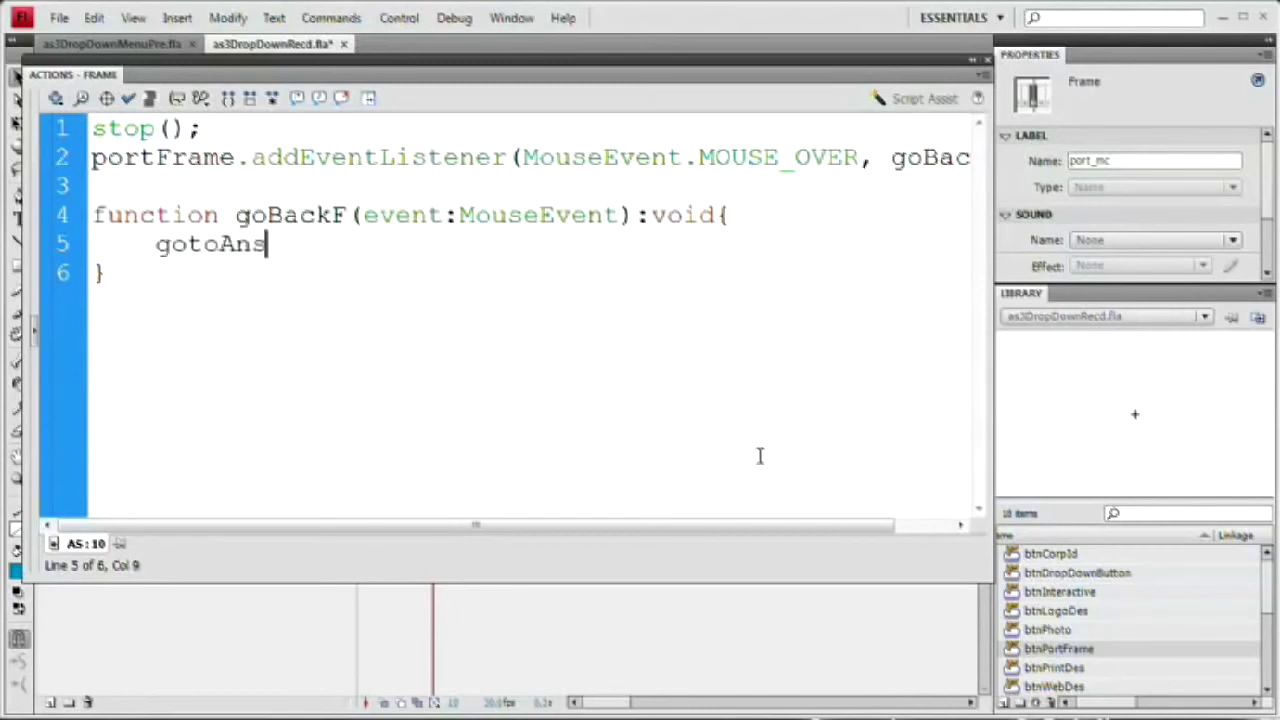
key(BackSpace)
text(dStop()
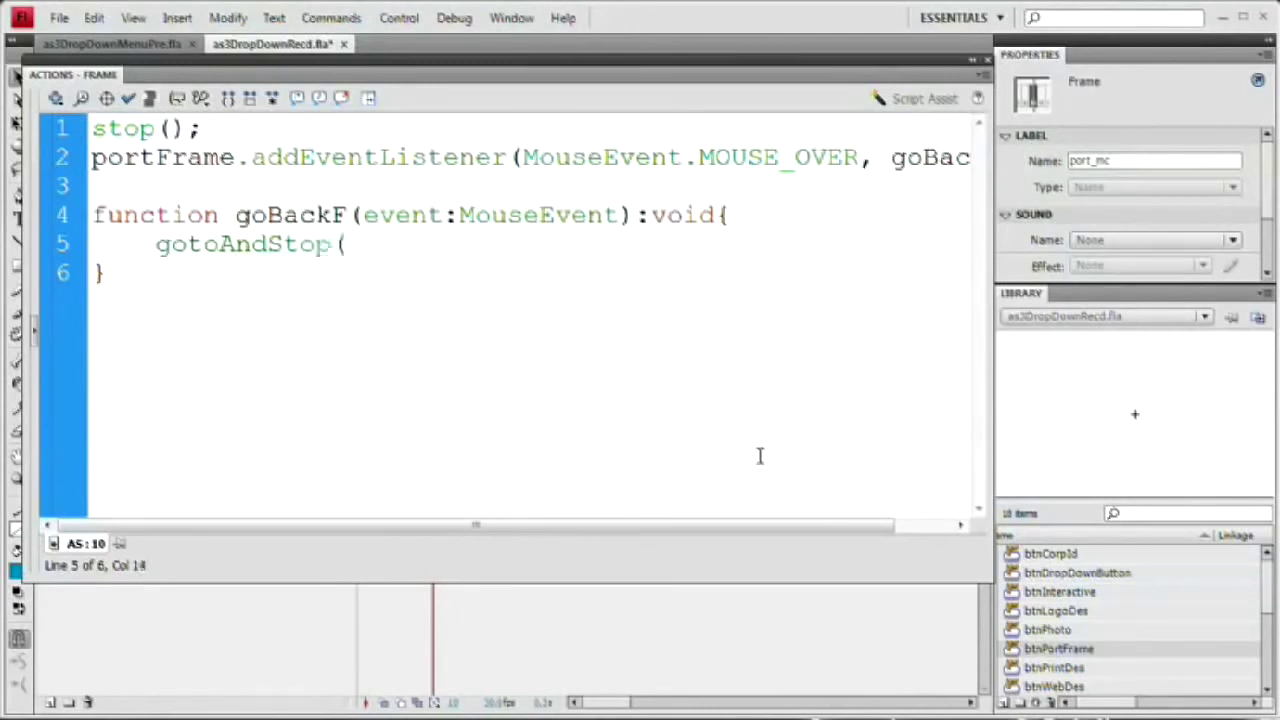
text(1);)
click(155, 246)
shift+click(390, 246)
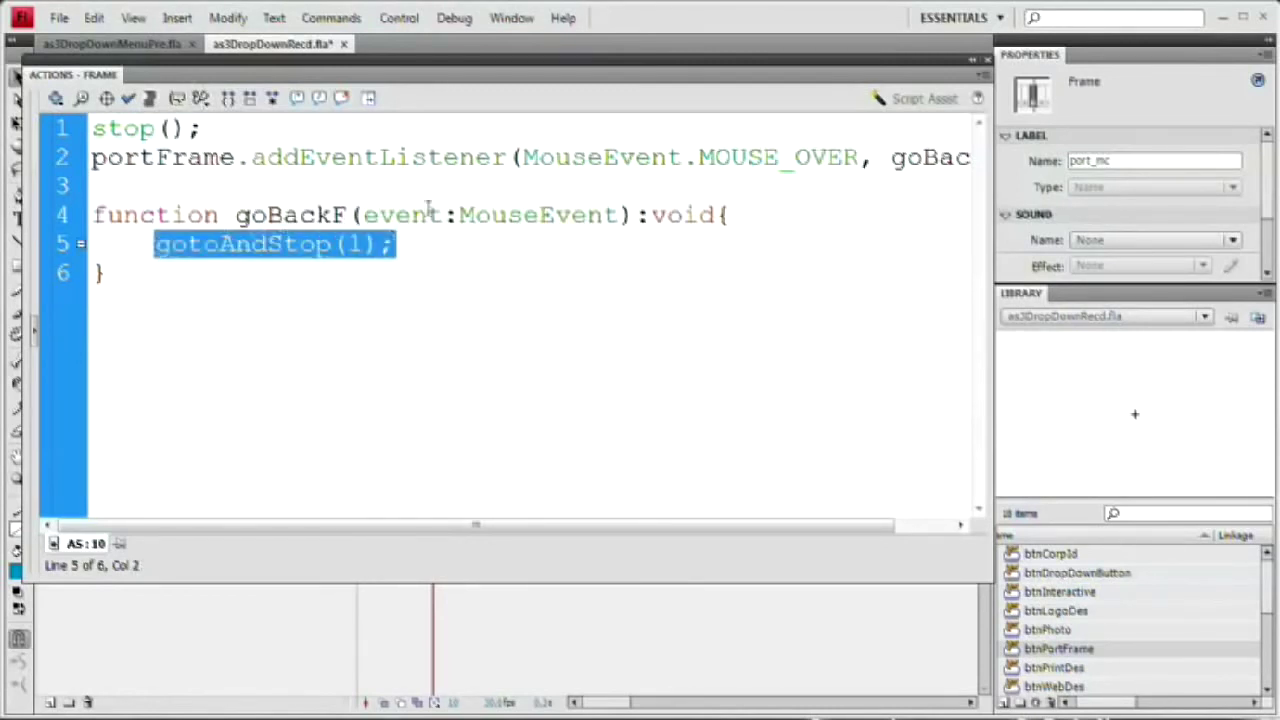
key(F9)
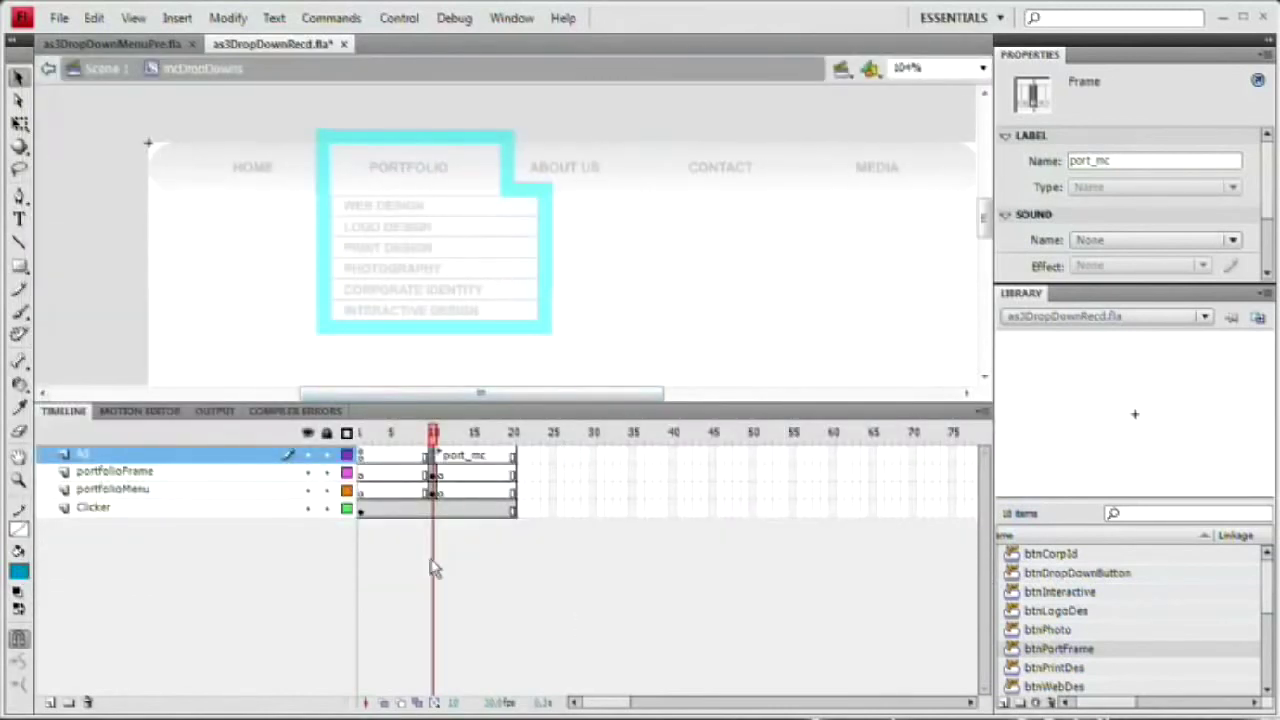
Step: Return to the Scene 1 timeline and rename the layer above Buttons as DropDowns
click(1134, 414)
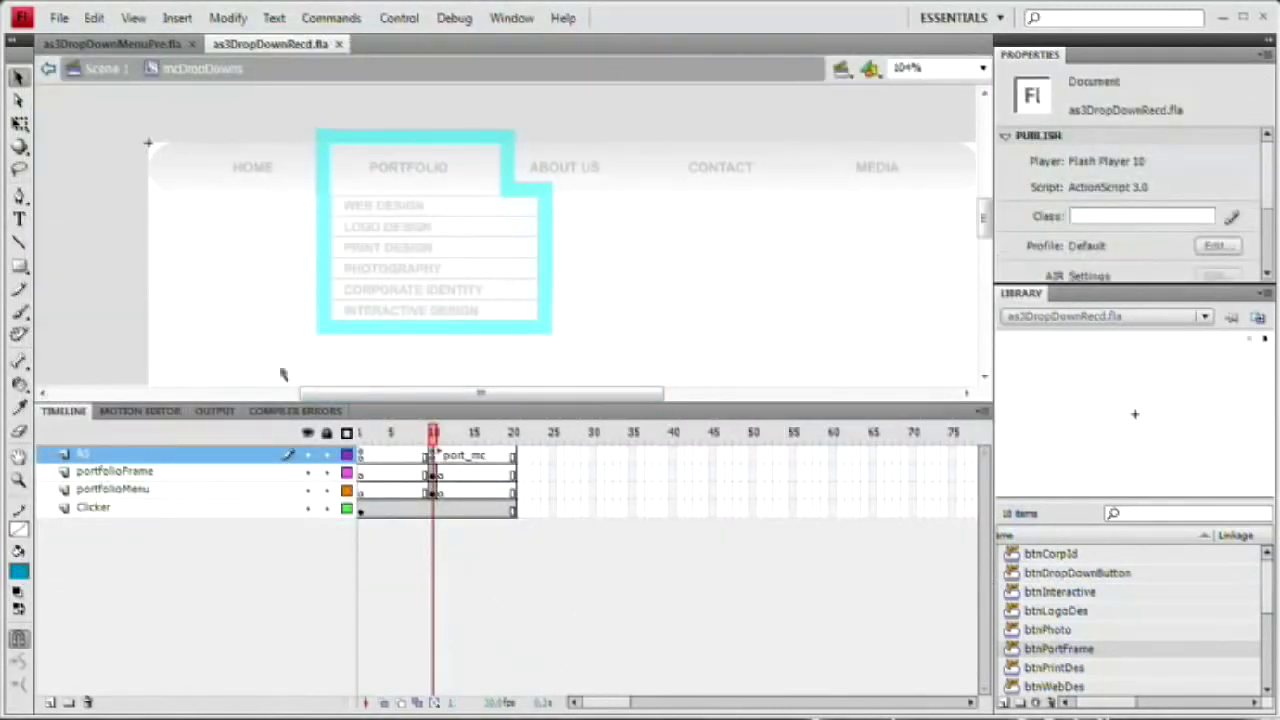
click(101, 69)
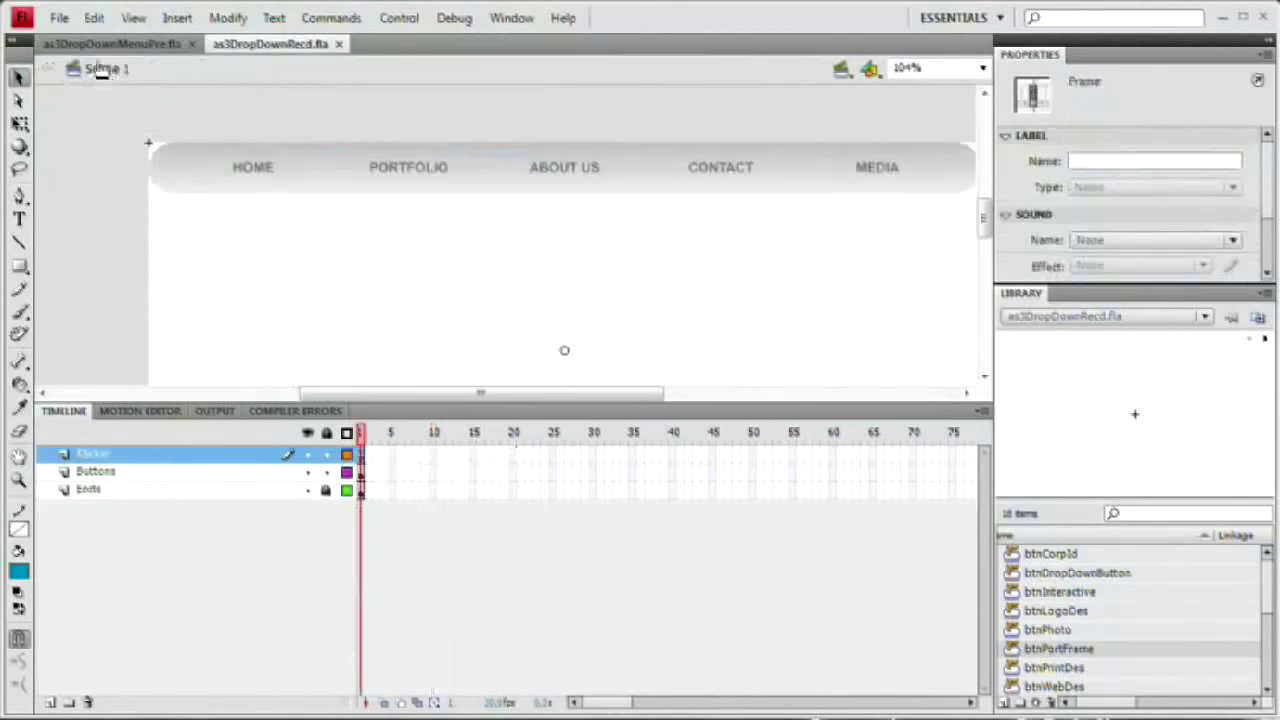
double_click(94, 458)
text(Dro)
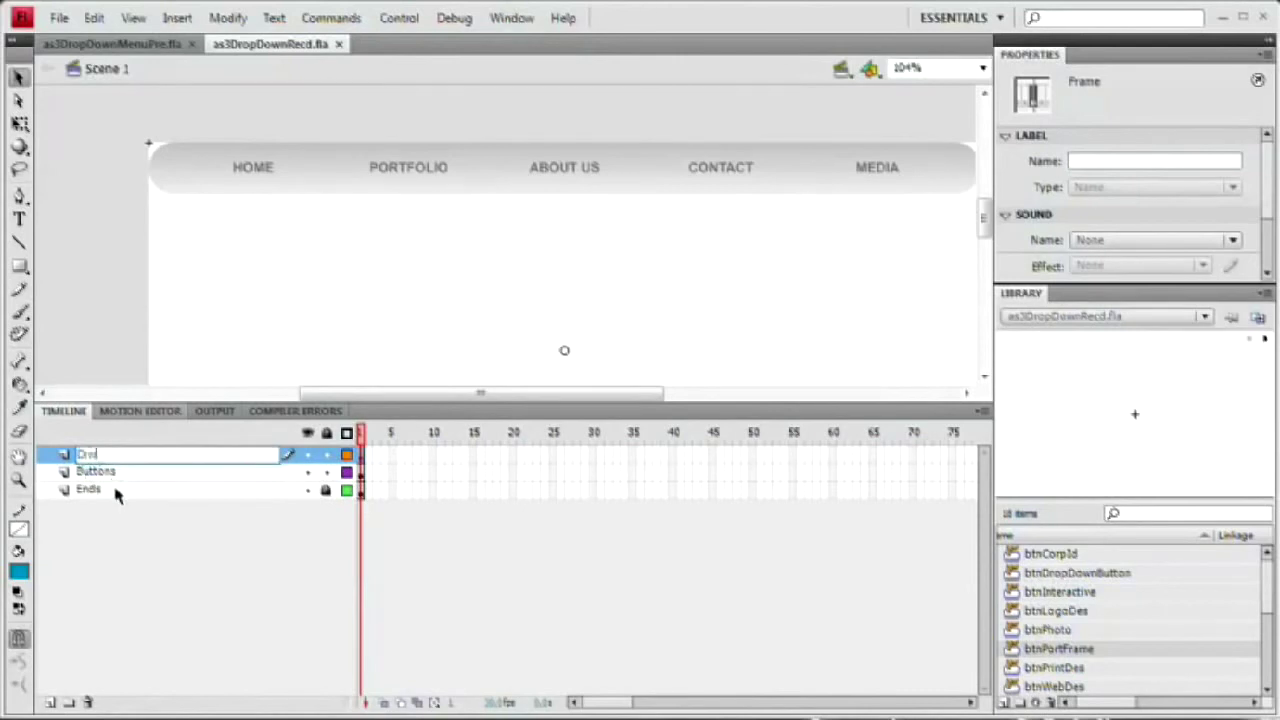
text(pDown)
key(Return)
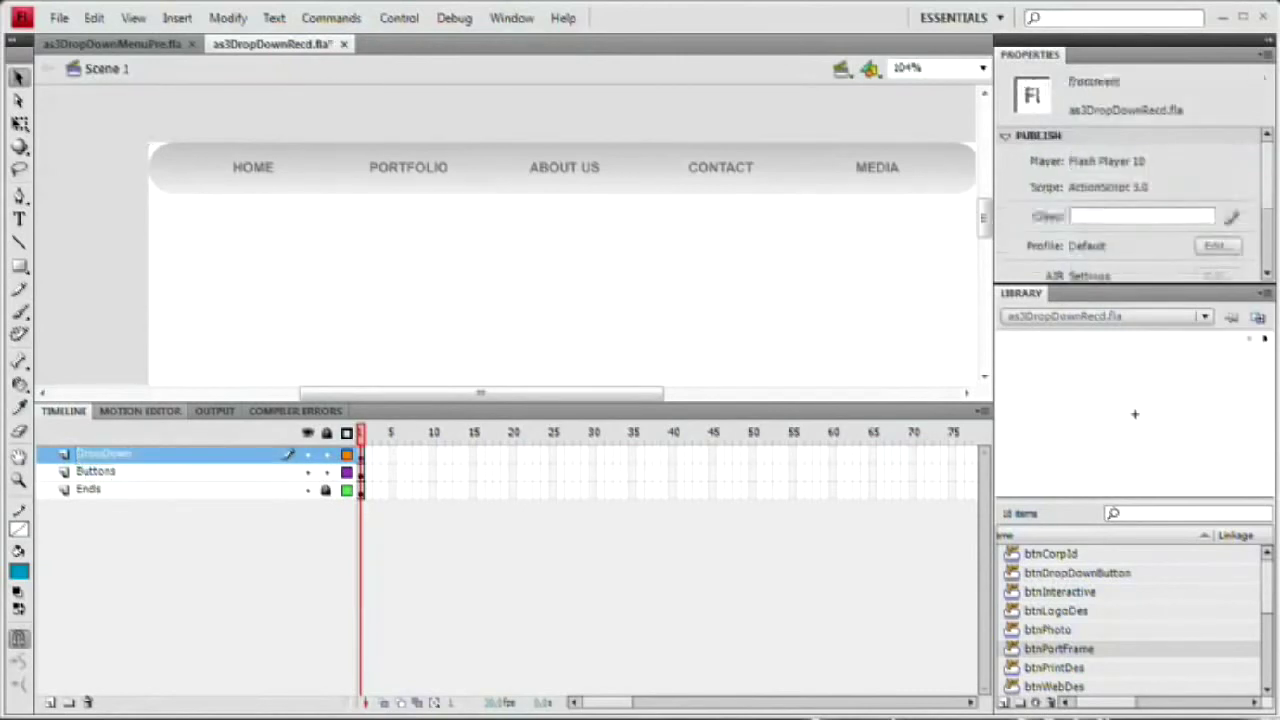
double_click(120, 452)
click(129, 456)
text(s)
key(Return)
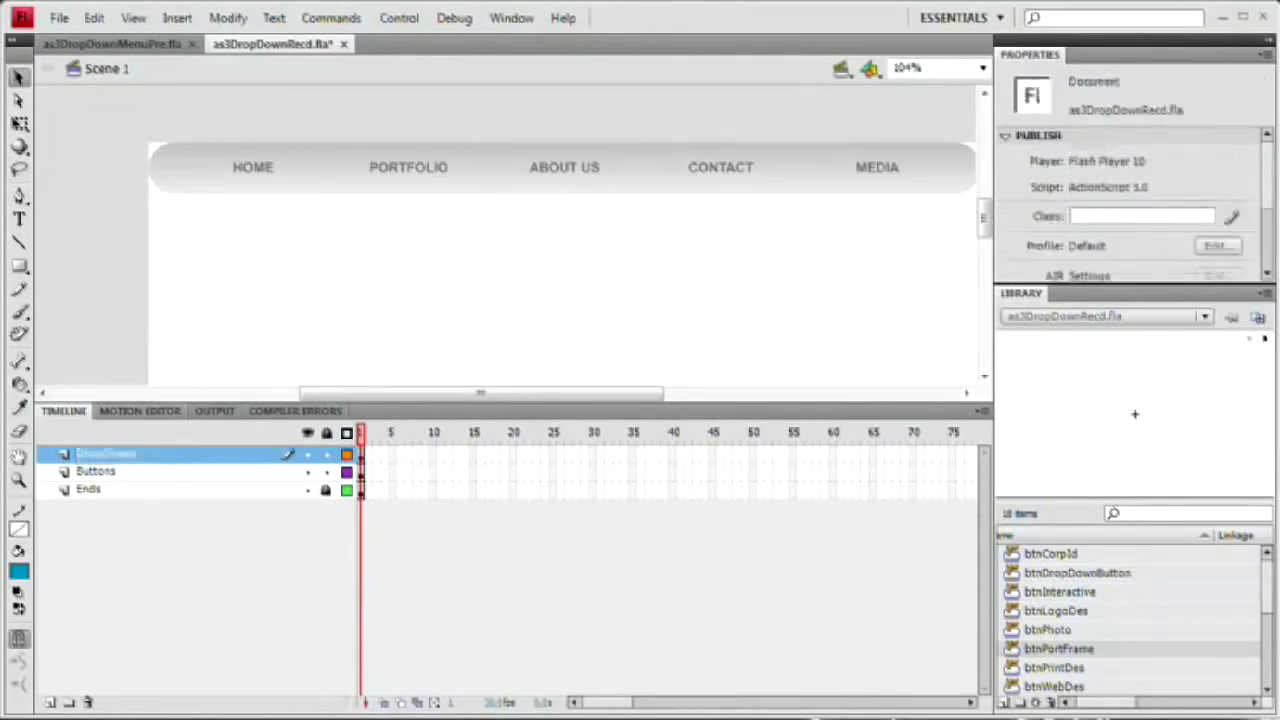
Step: Add a new layer named AS above DropDowns and save the document
click(50, 702)
double_click(94, 453)
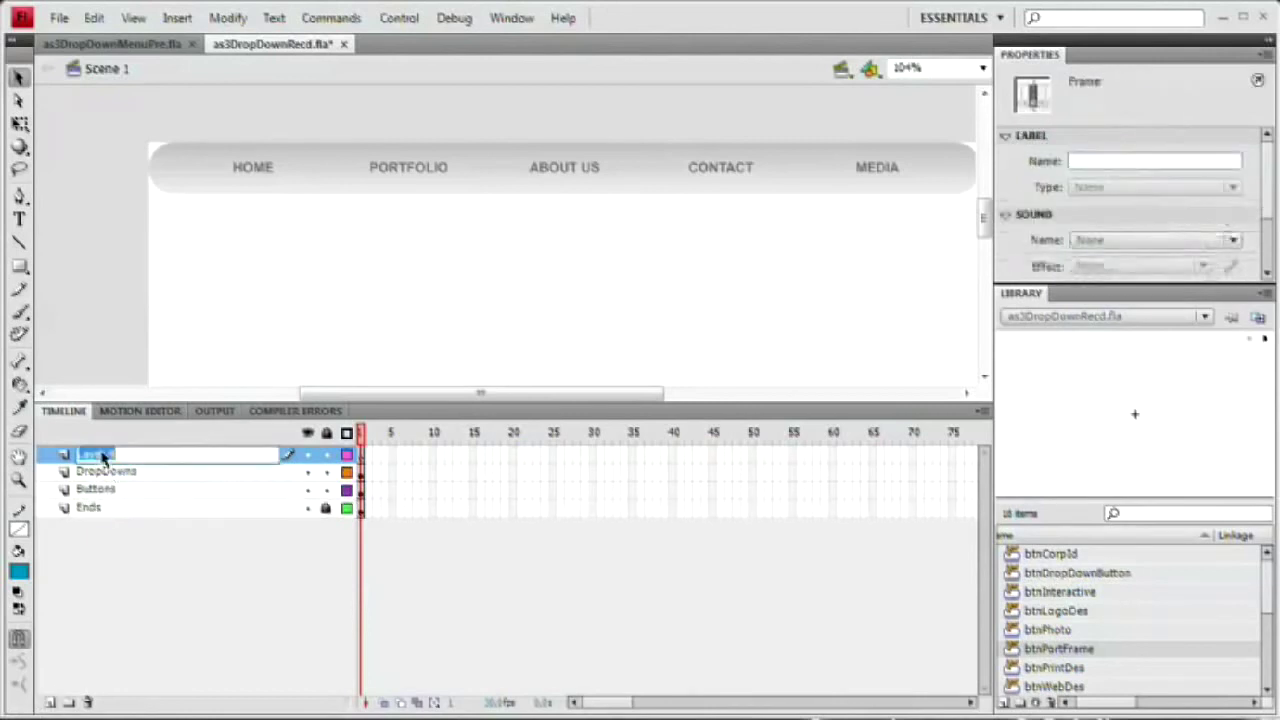
text(AS)
key(ctrl+s)
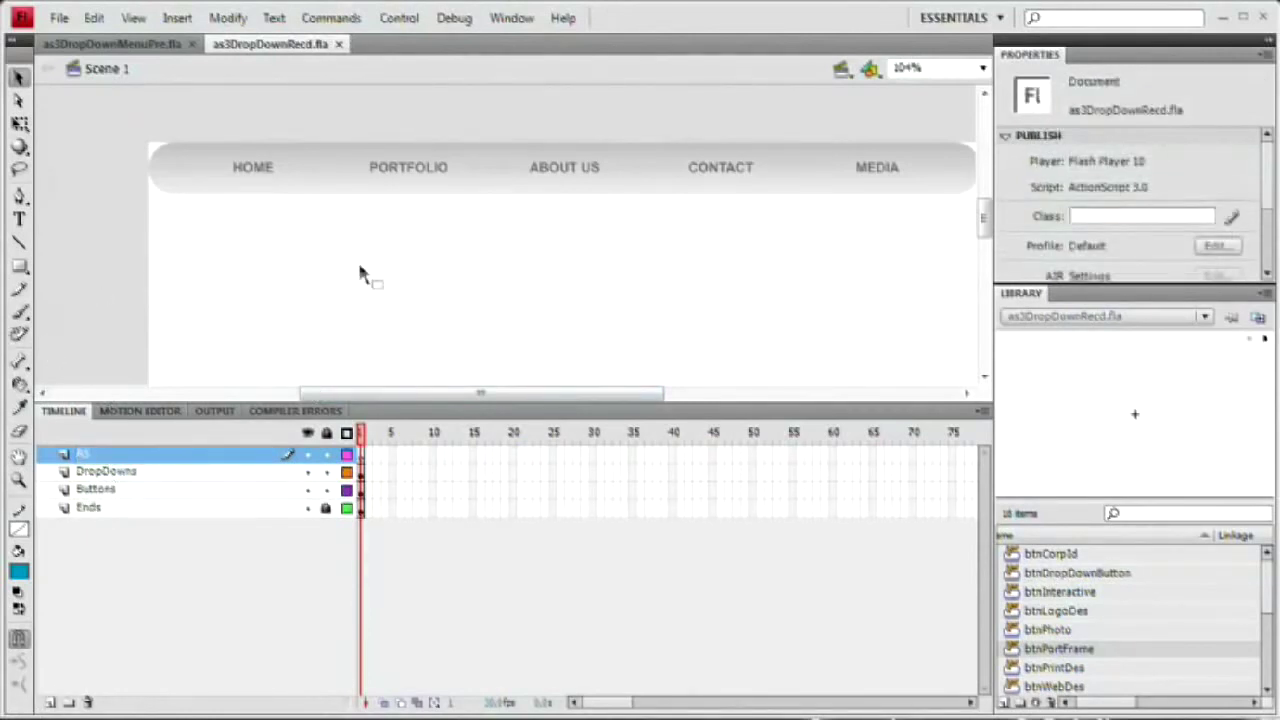
Step: In the AS layer's frame 1 script, begin the glow declaration: var navBtnGlow:GlowFilter = new GlowFilter(
key(F9)
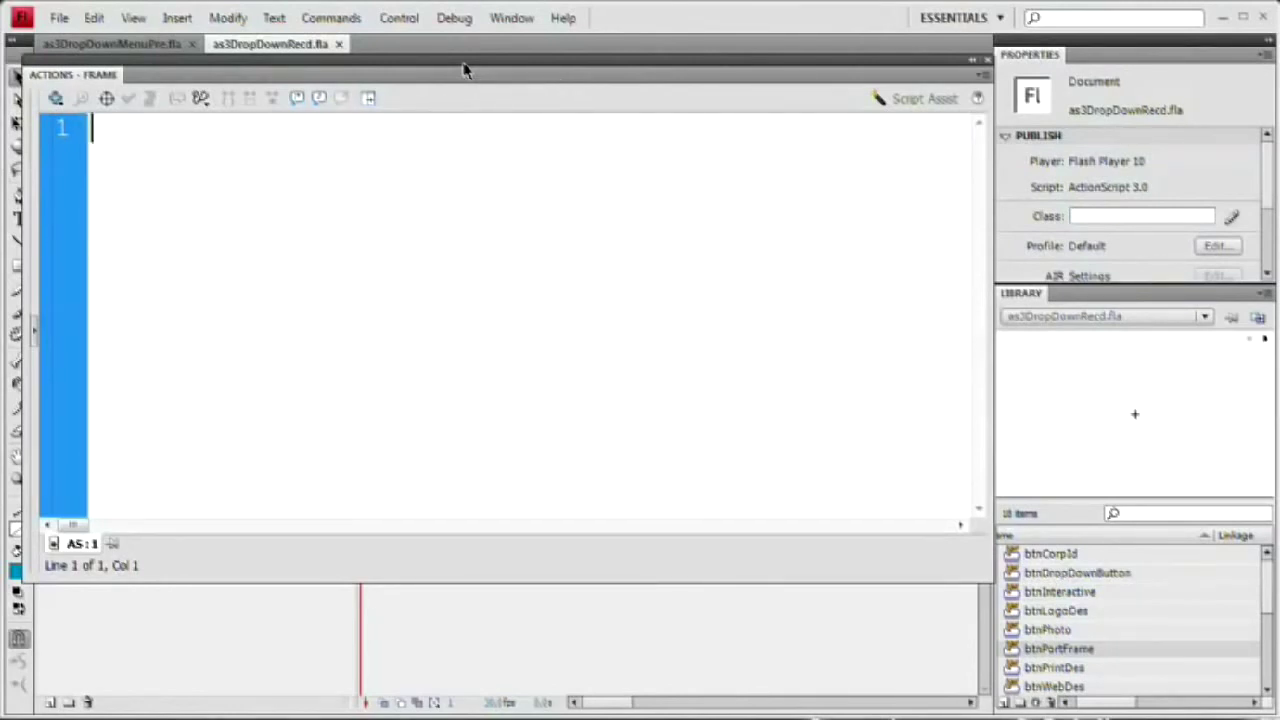
text(var n)
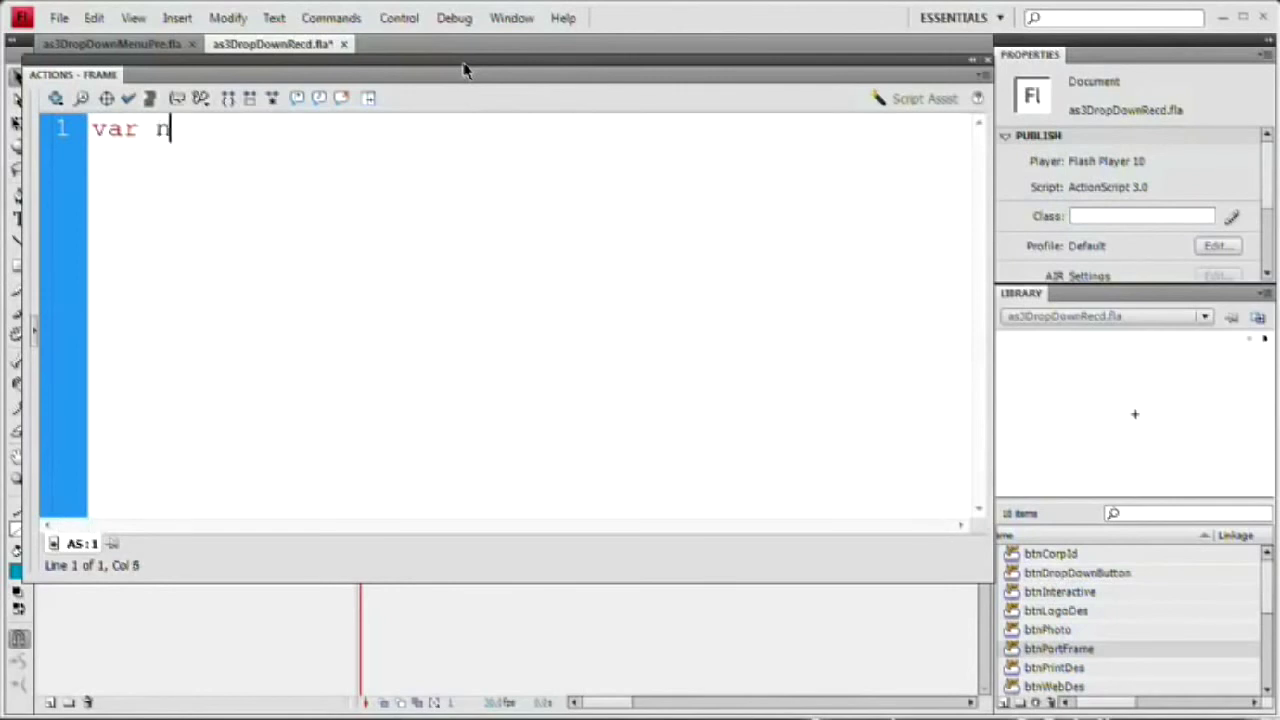
text(avBrtn)
key(BackSpace)
key(BackSpace)
key(BackSpace)
text(tn)
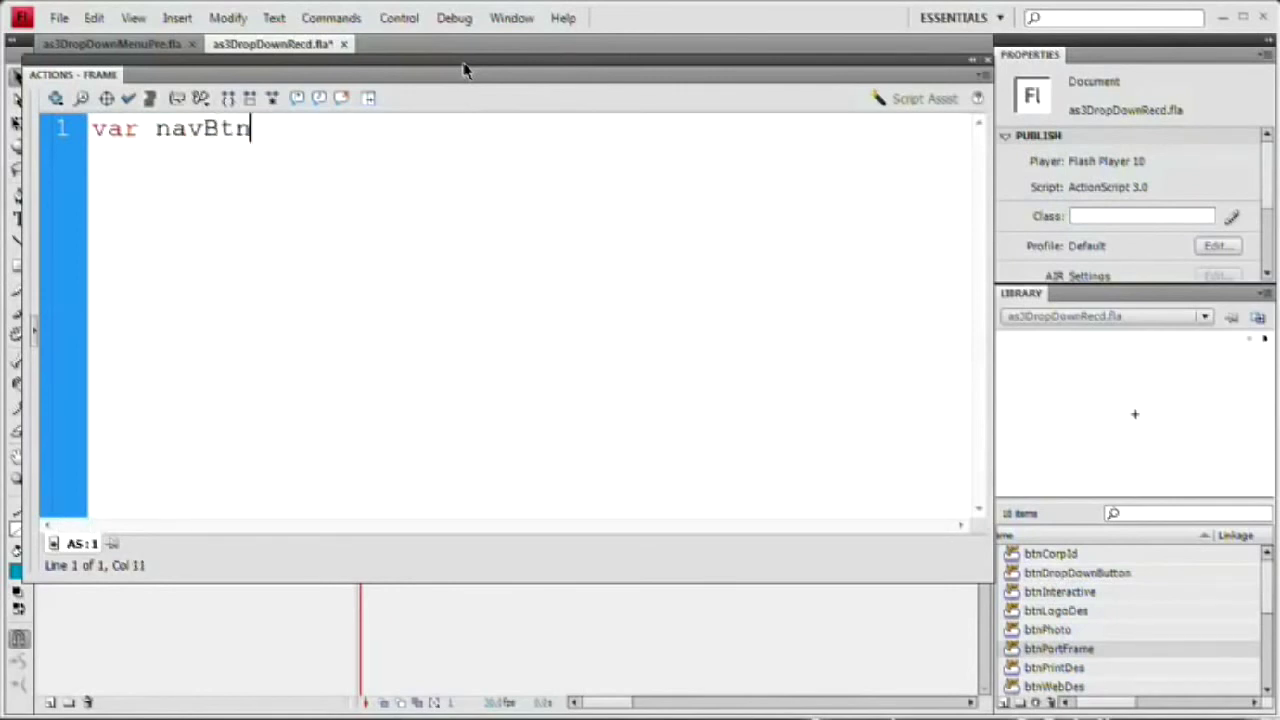
text(Glow:Gl)
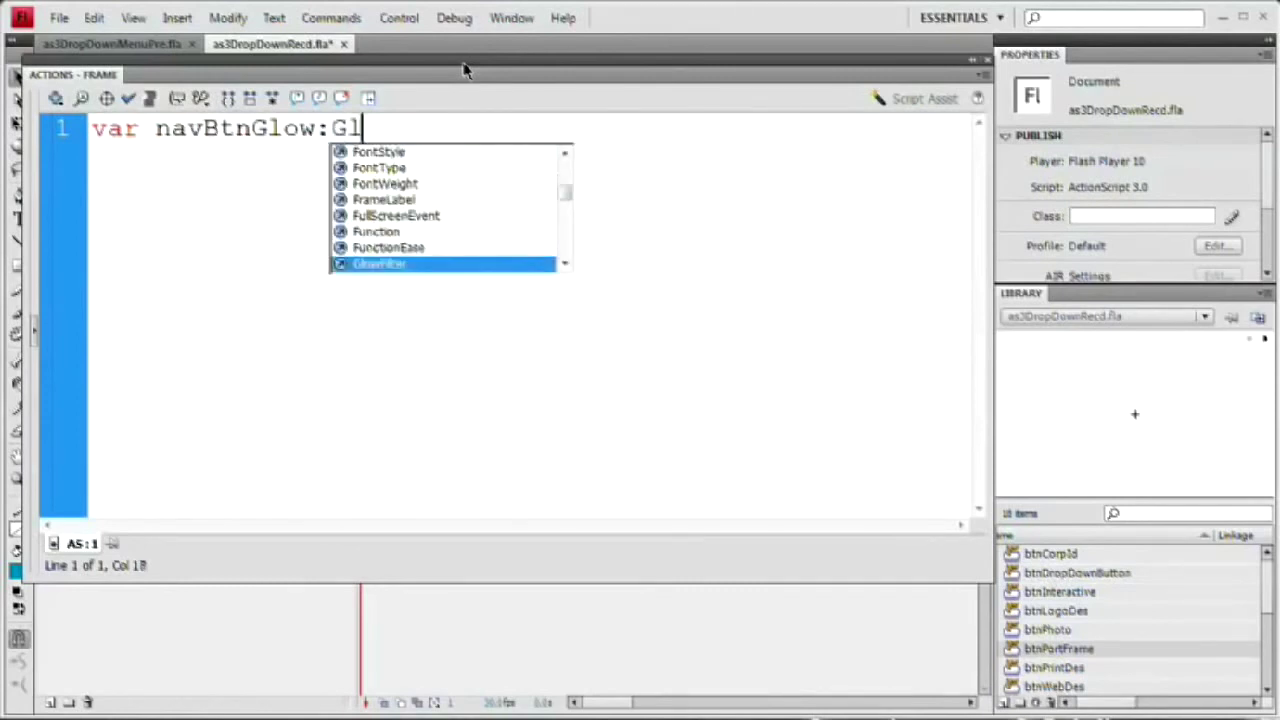
text(owFilter)
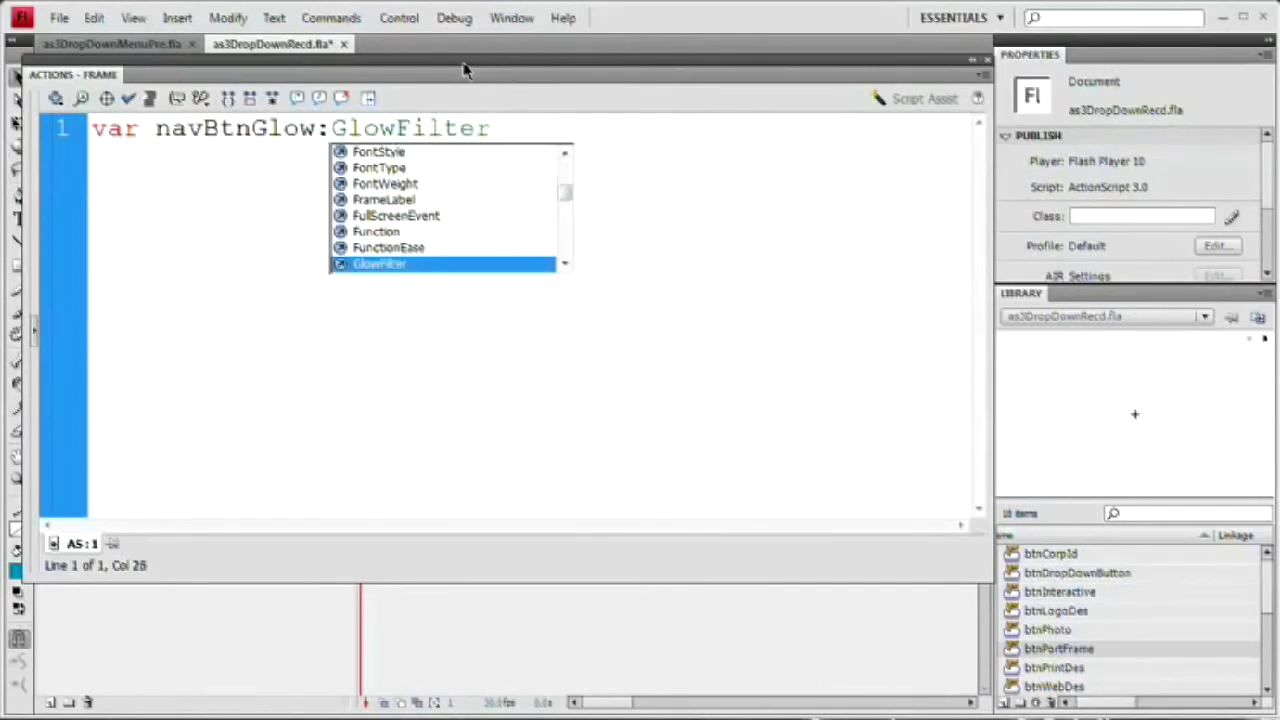
text( = new)
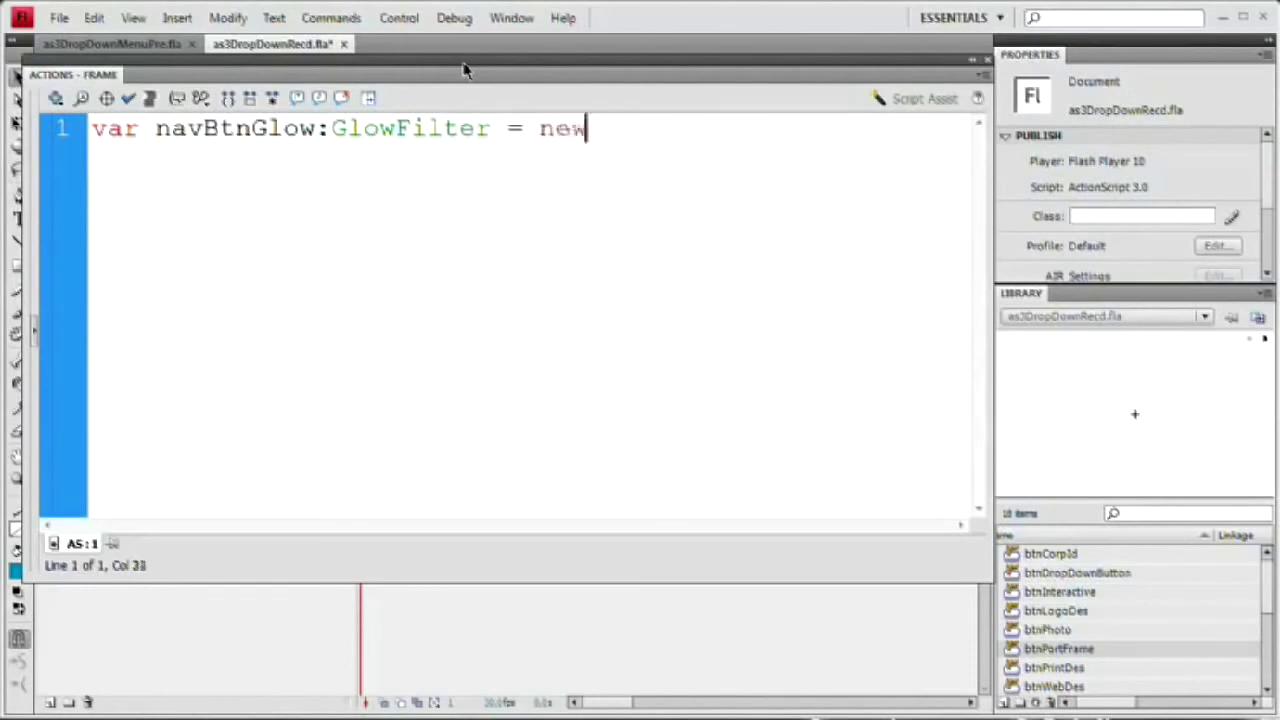
text( GlowFilter)
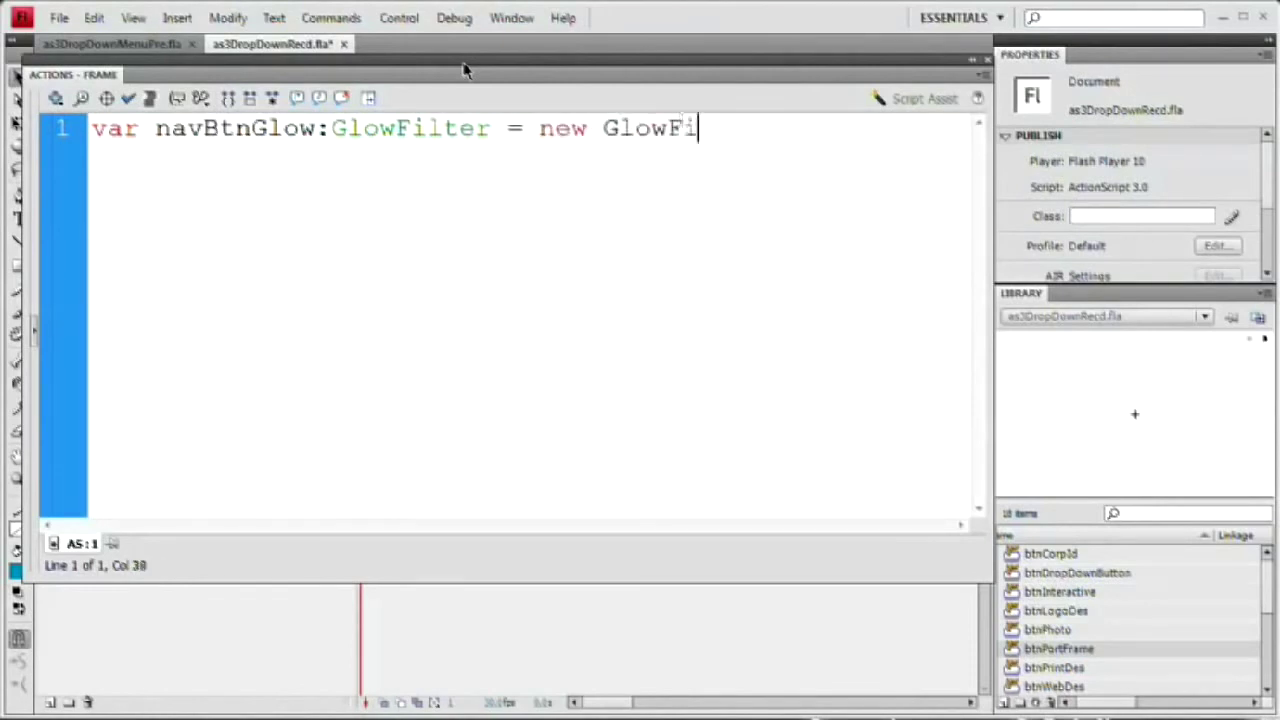
text(()
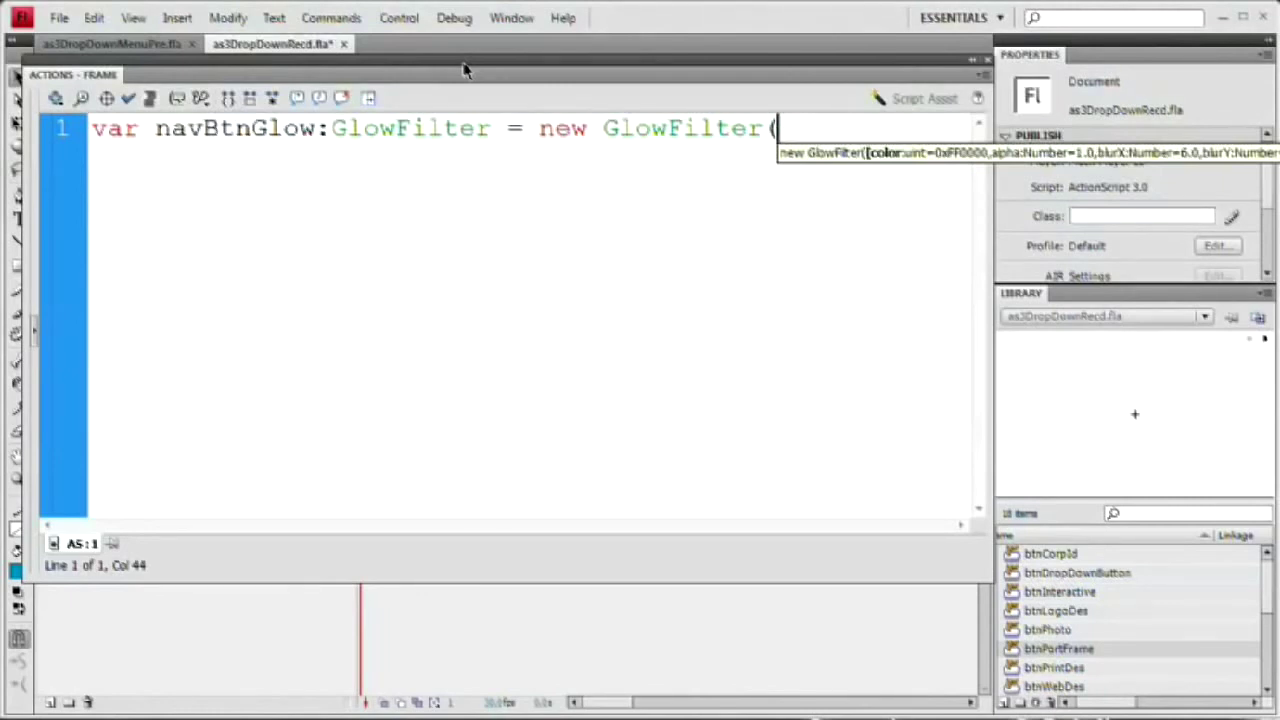
Step: Enter the first four GlowFilter arguments: color 0x999999, alpha 0.5, blurX 0 and blurY 15
text(0x99999)
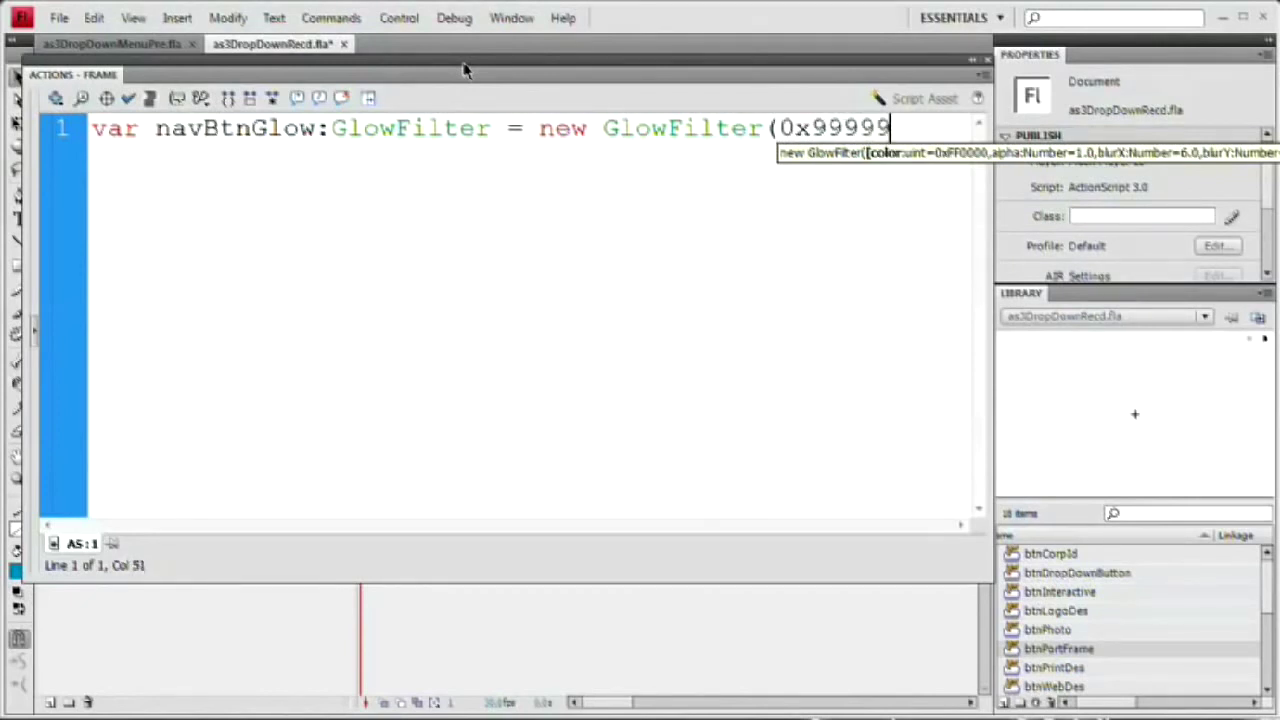
text(9,)
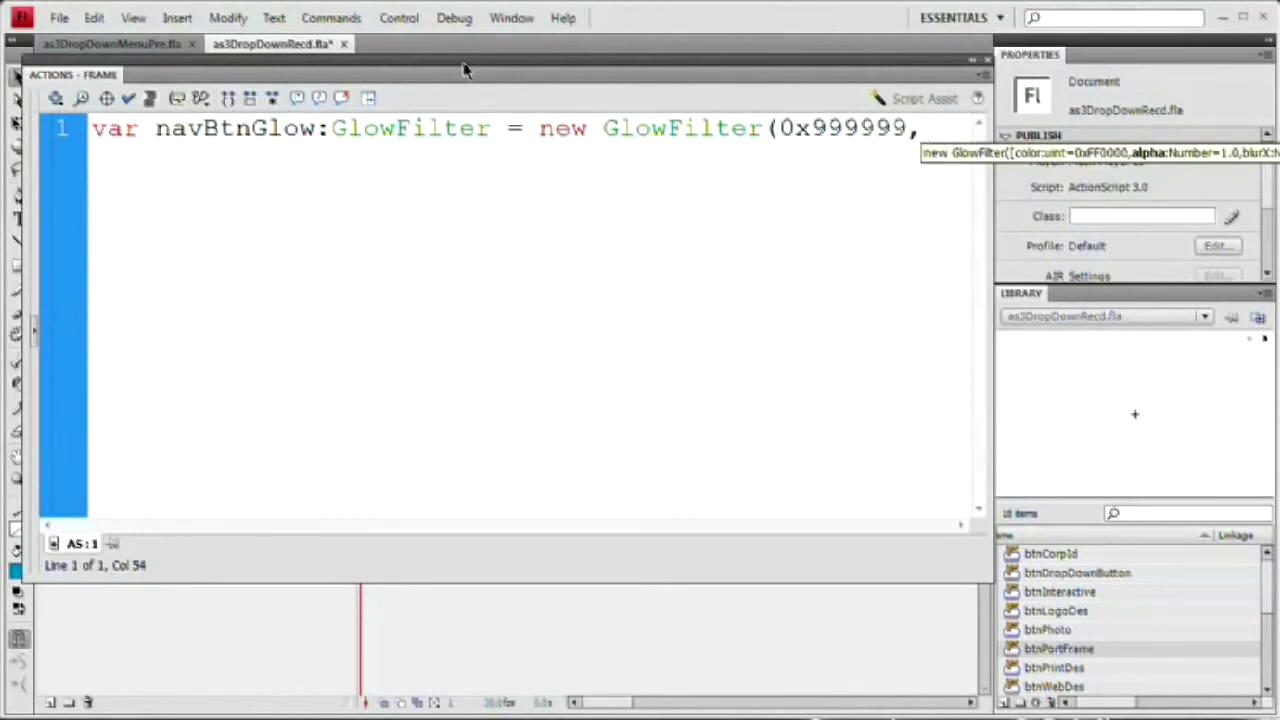
text( 0.5)
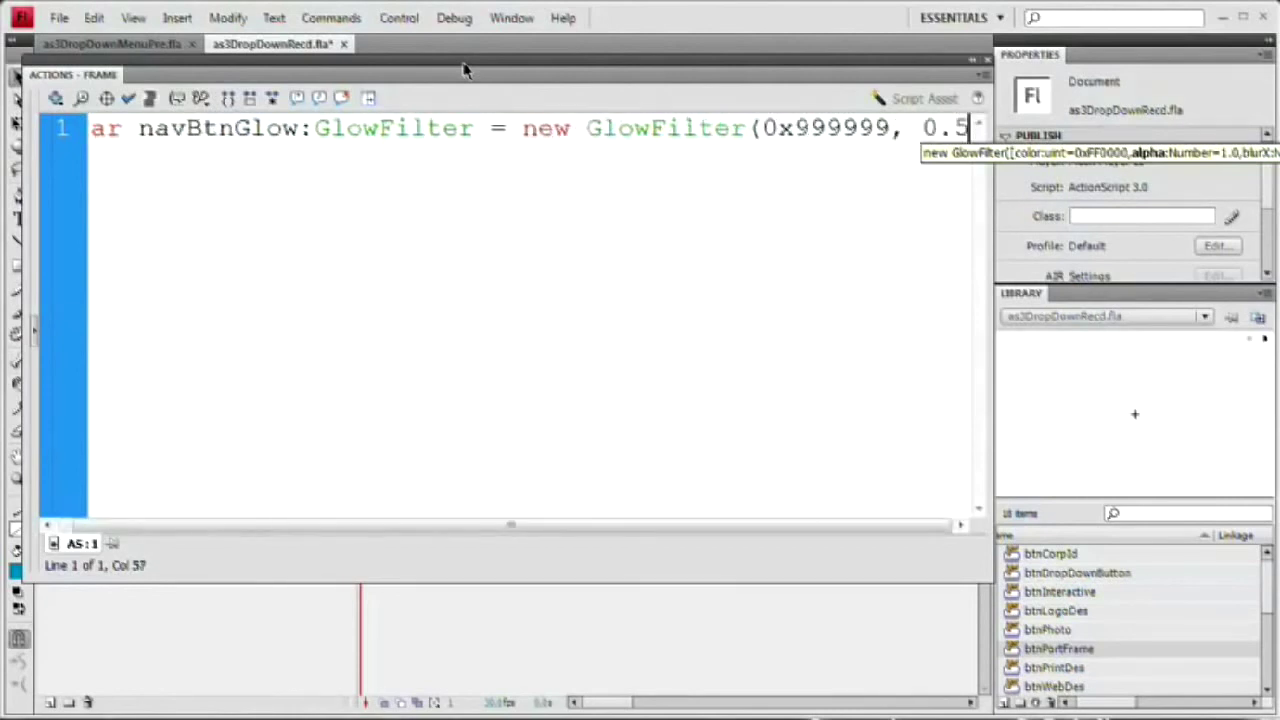
text(,)
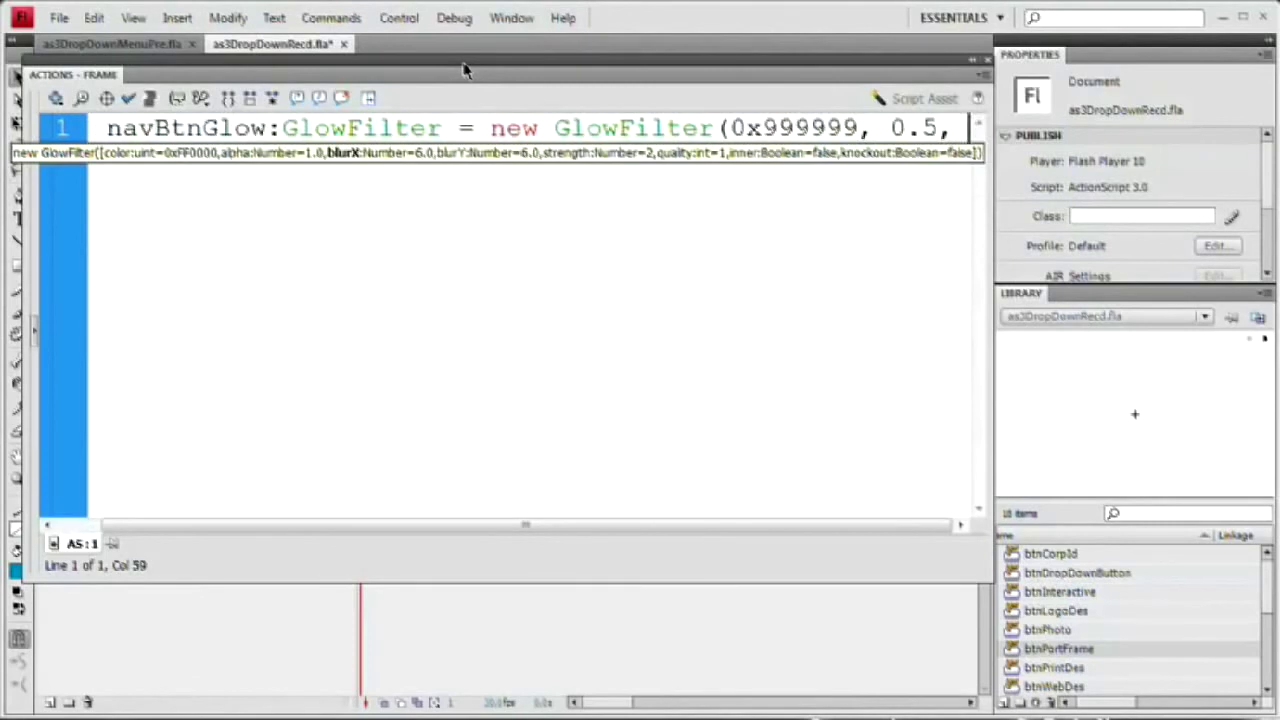
text( 15)
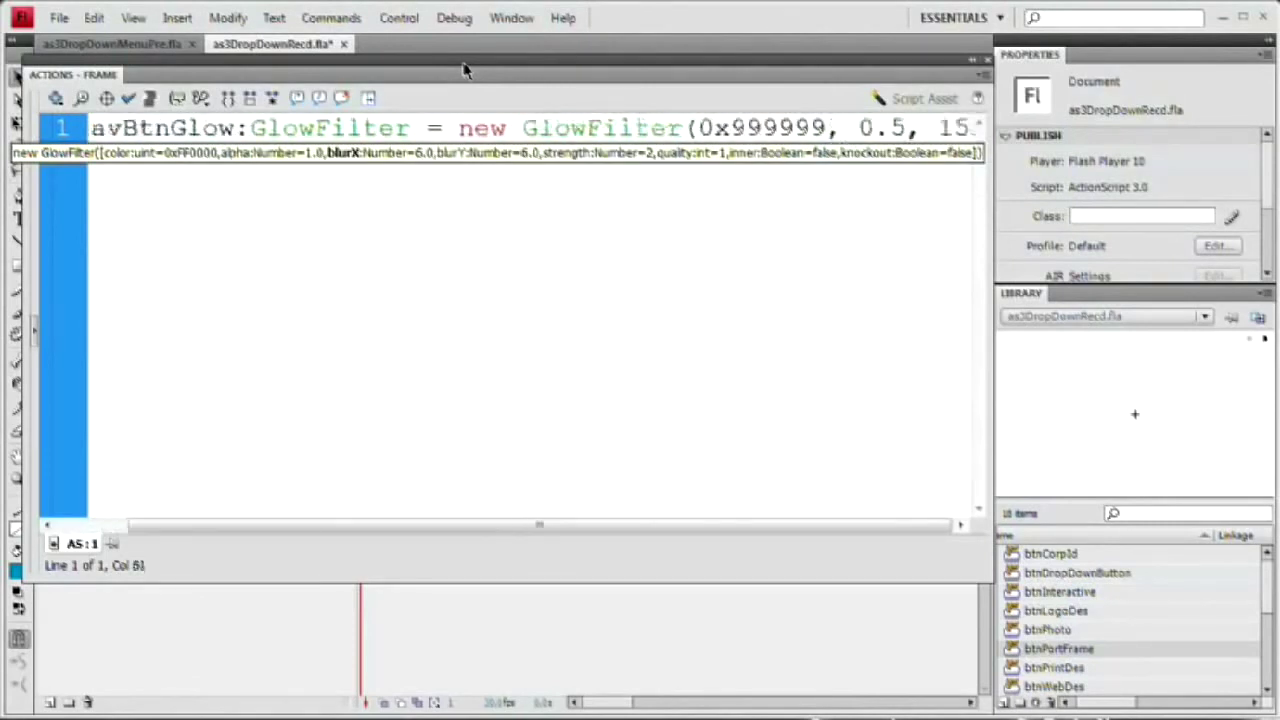
text(,)
key(BackSpace)
key(BackSpace)
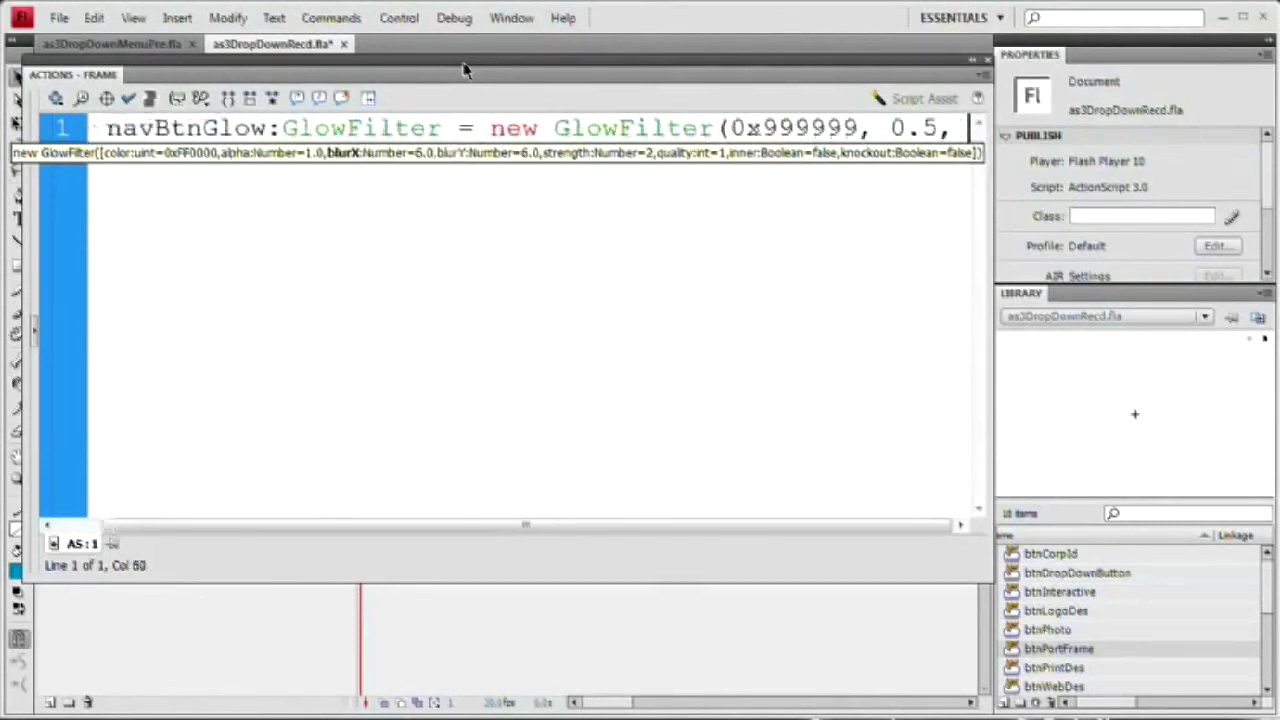
text(0, 15)
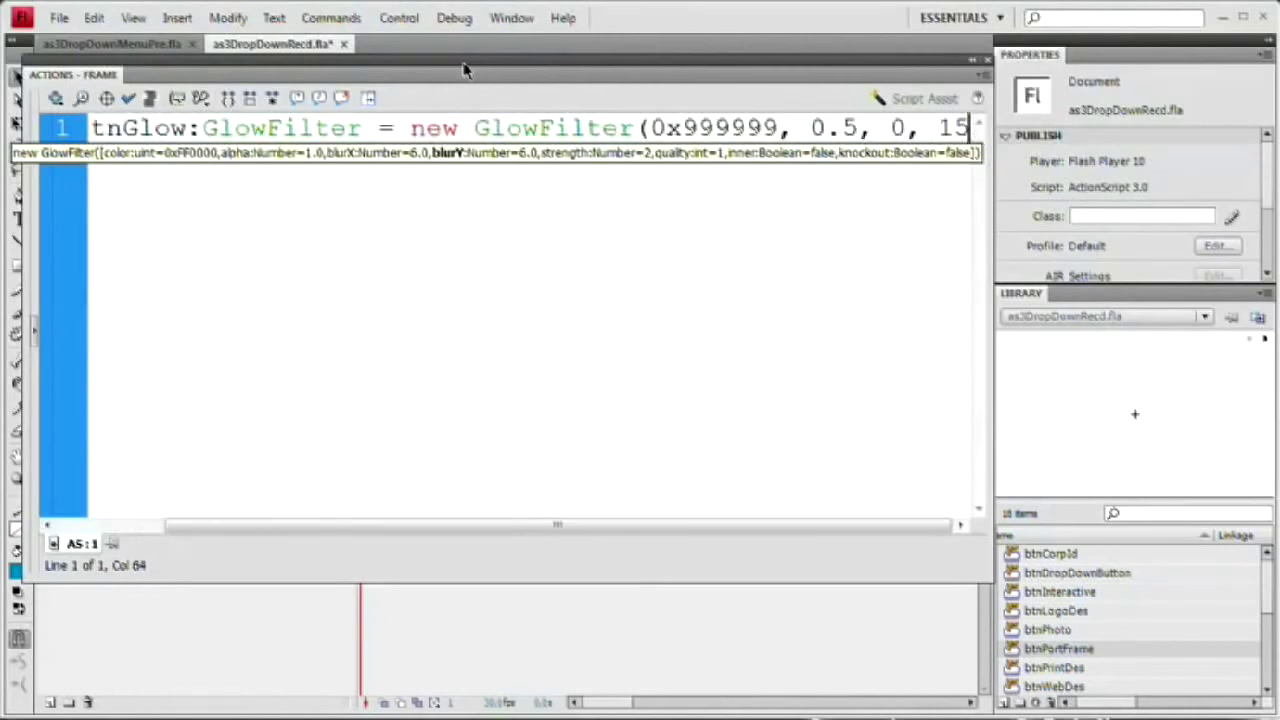
text(,)
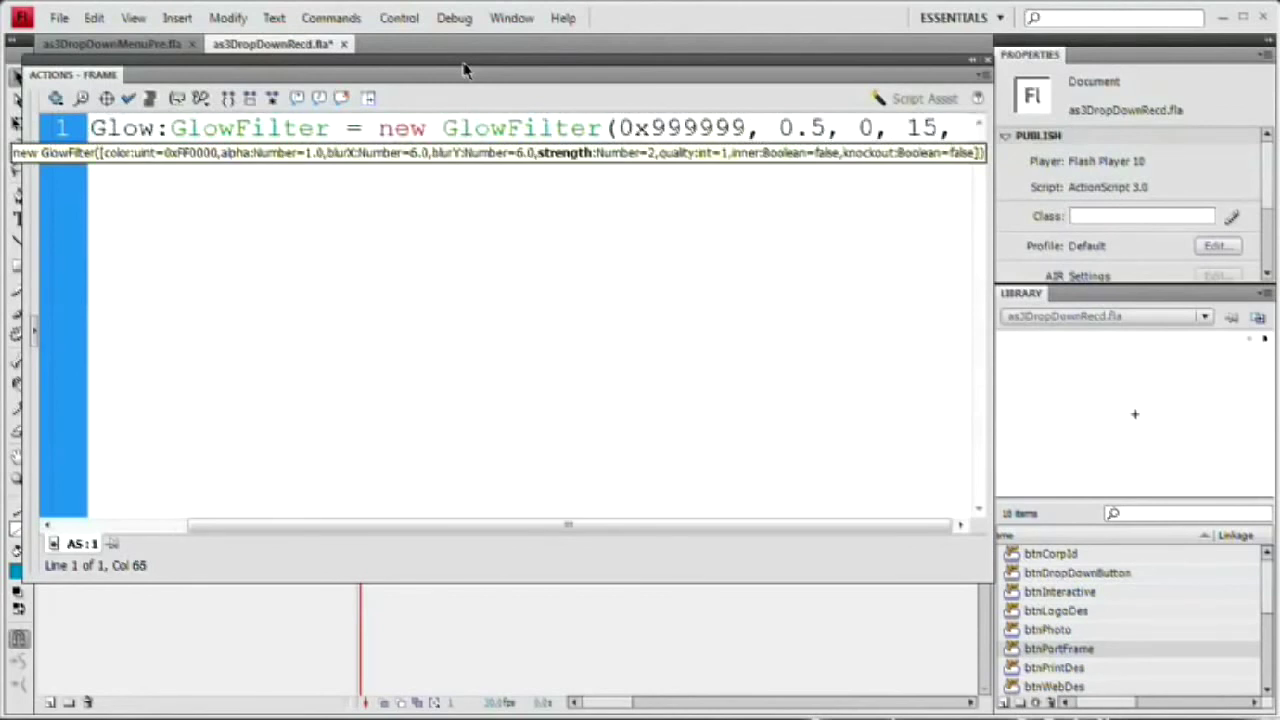
Step: Complete the GlowFilter arguments with strength 1, quality 2, inner true and knockout false, then end the statement and start line 2
text( 1)
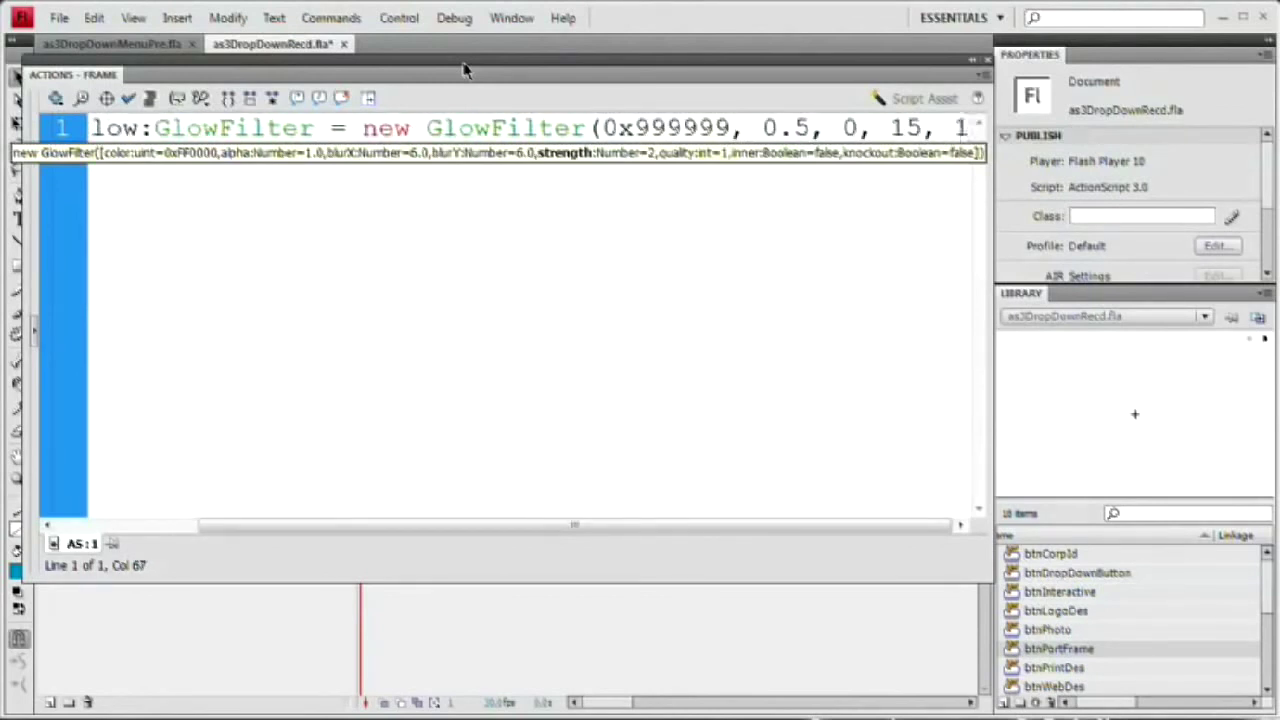
text(,)
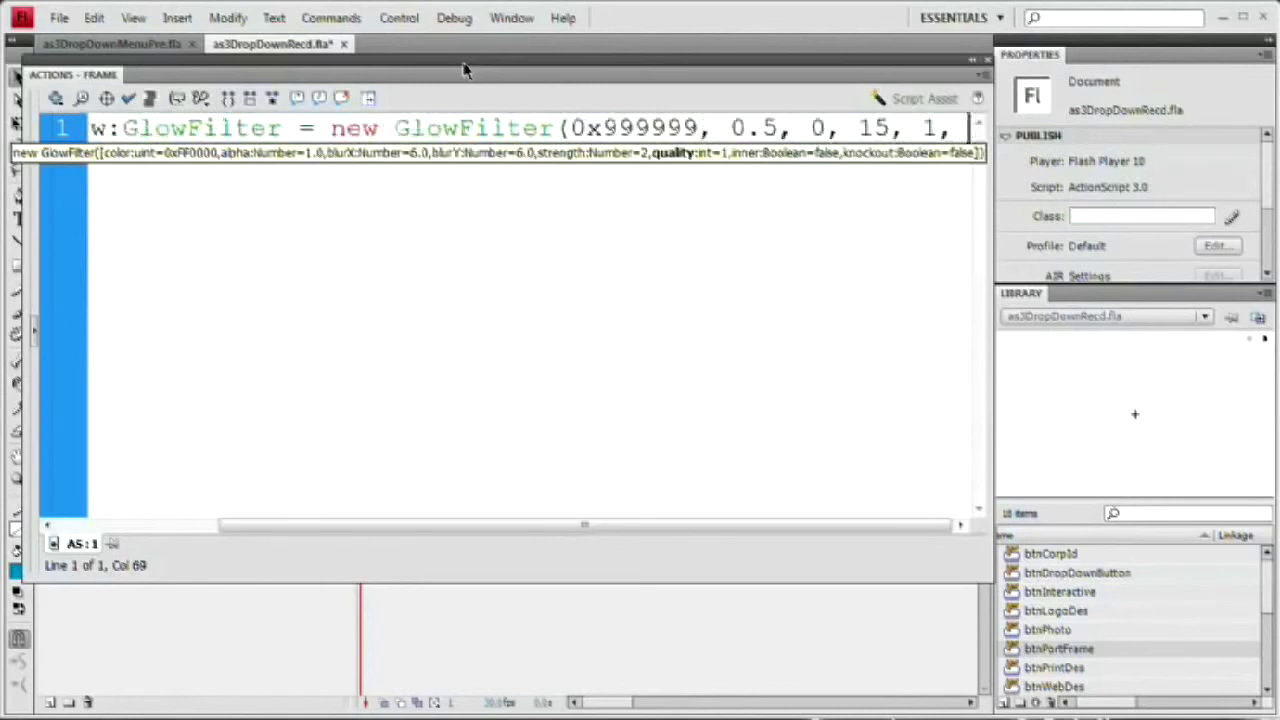
text( 2)
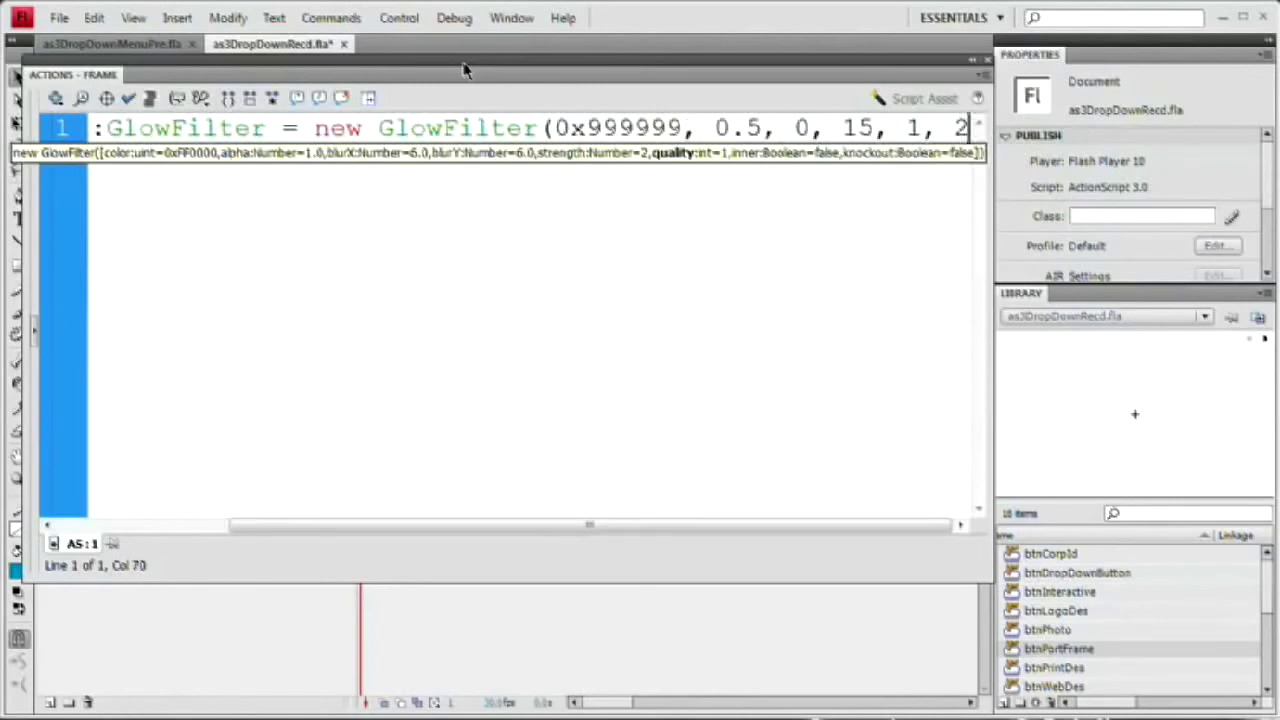
text(,)
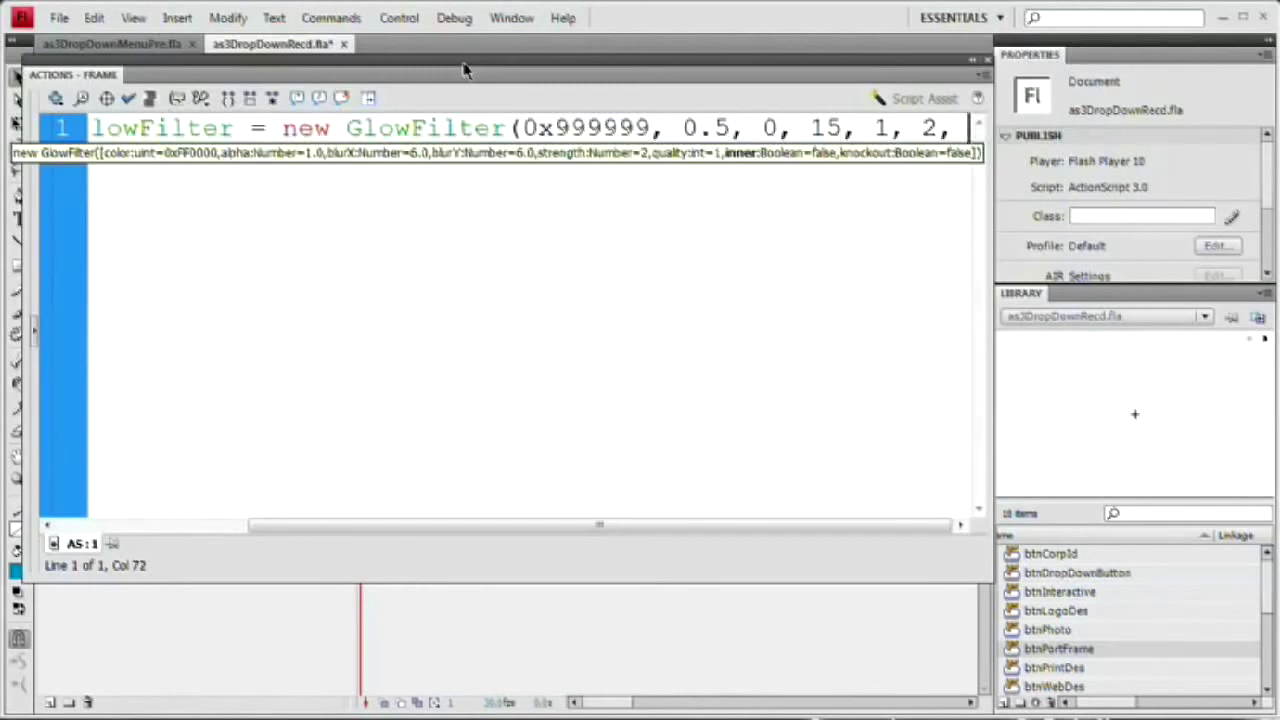
text(true)
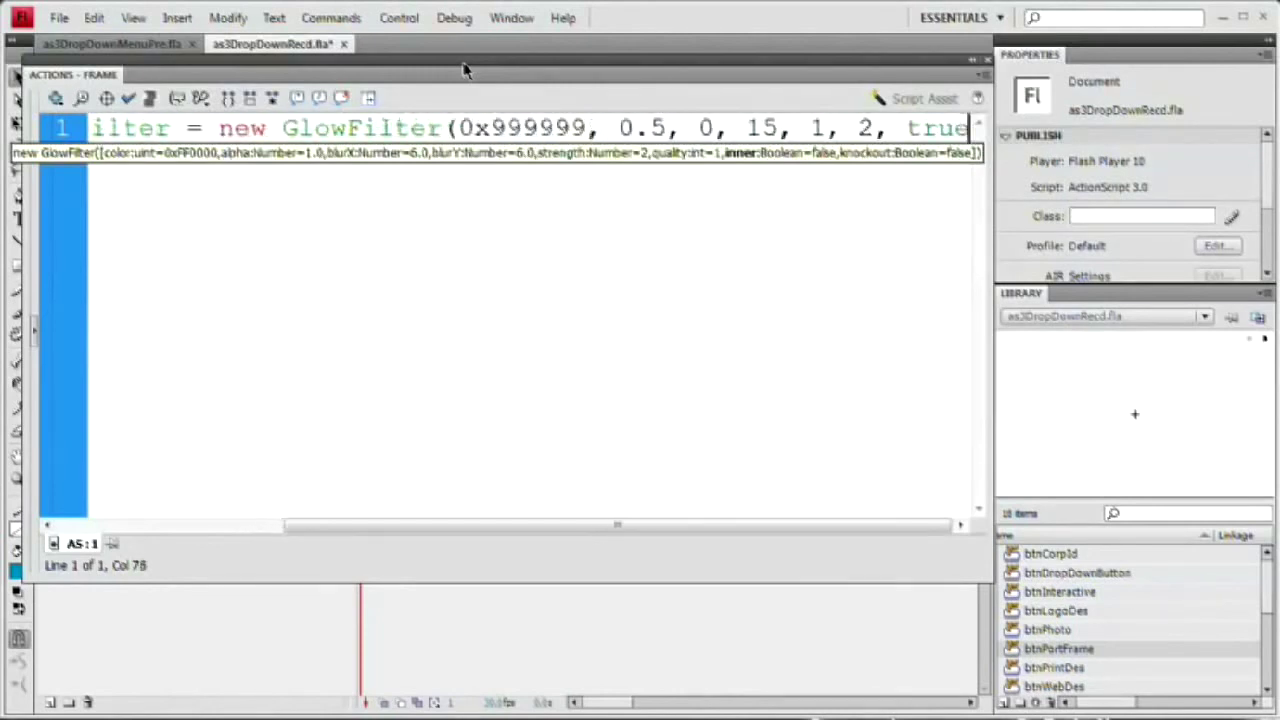
text(,)
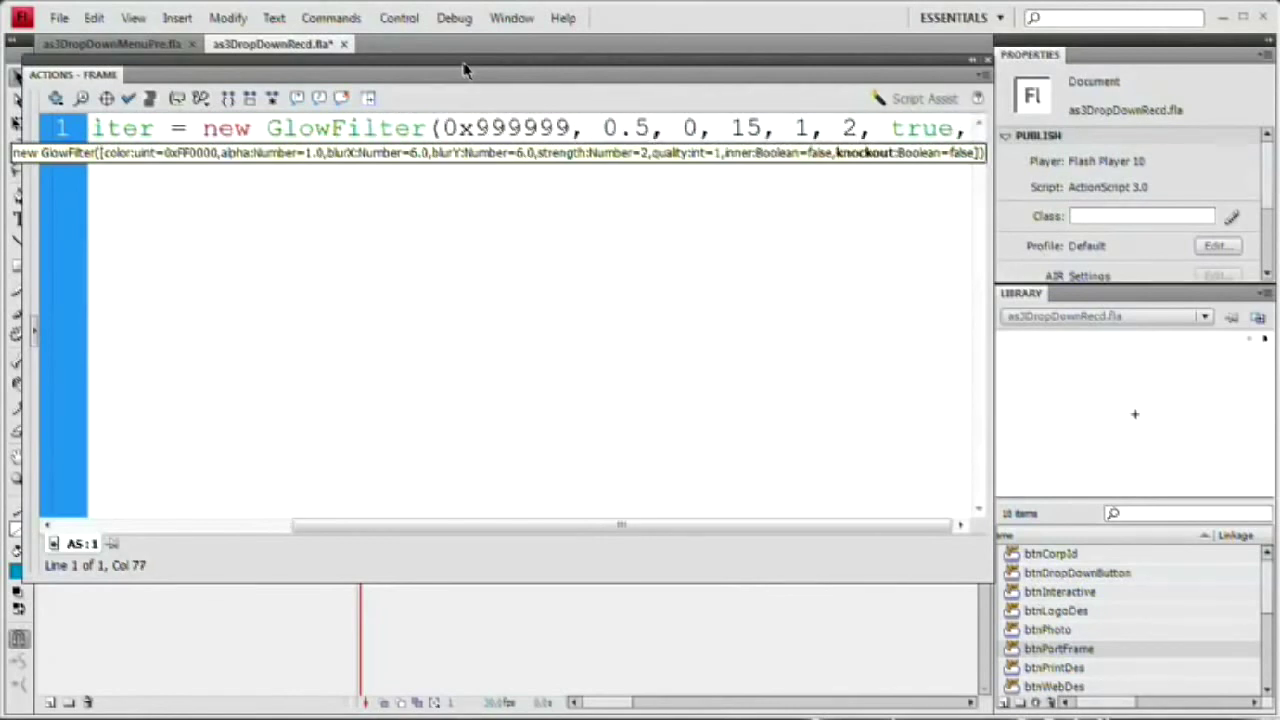
text( fa)
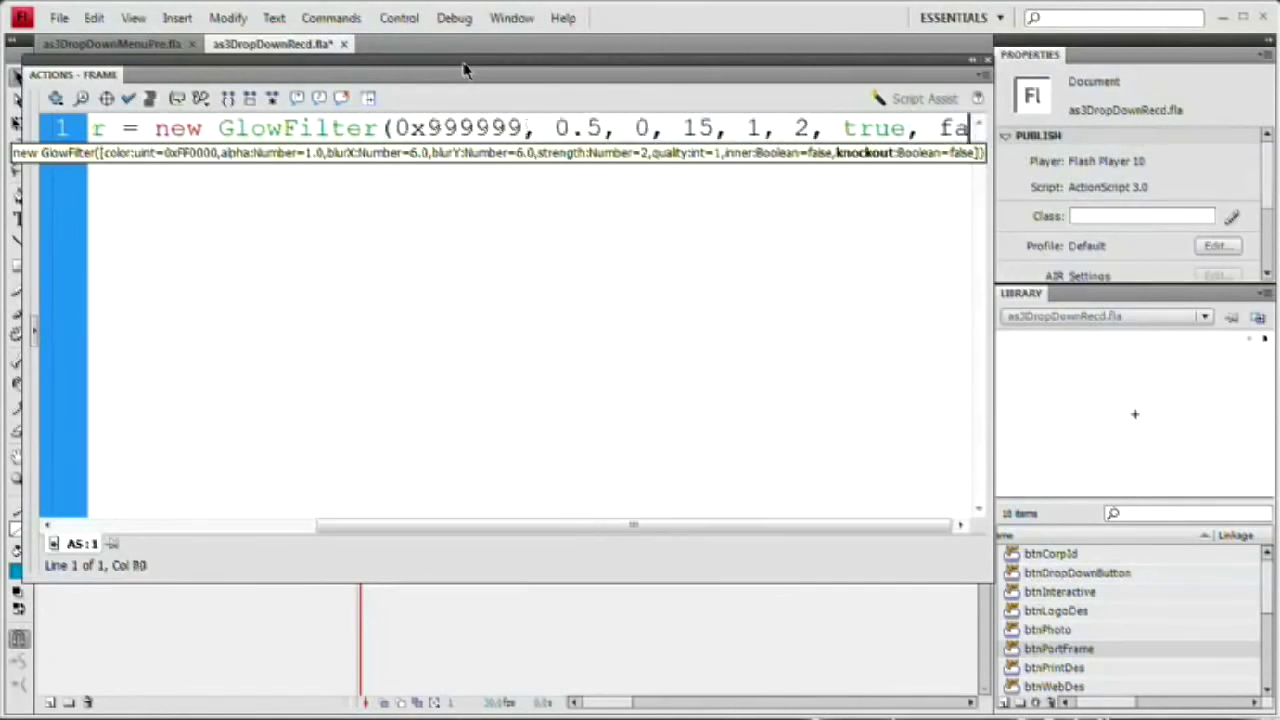
text(lse);)
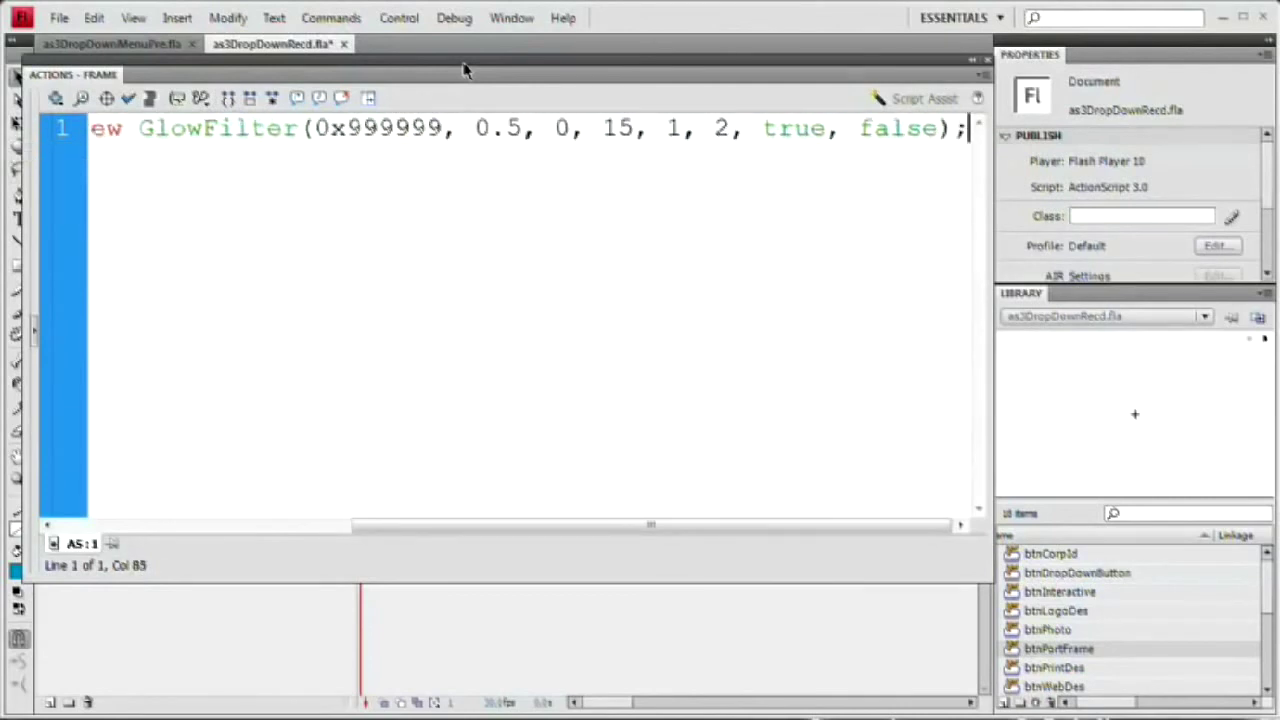
key(Return)
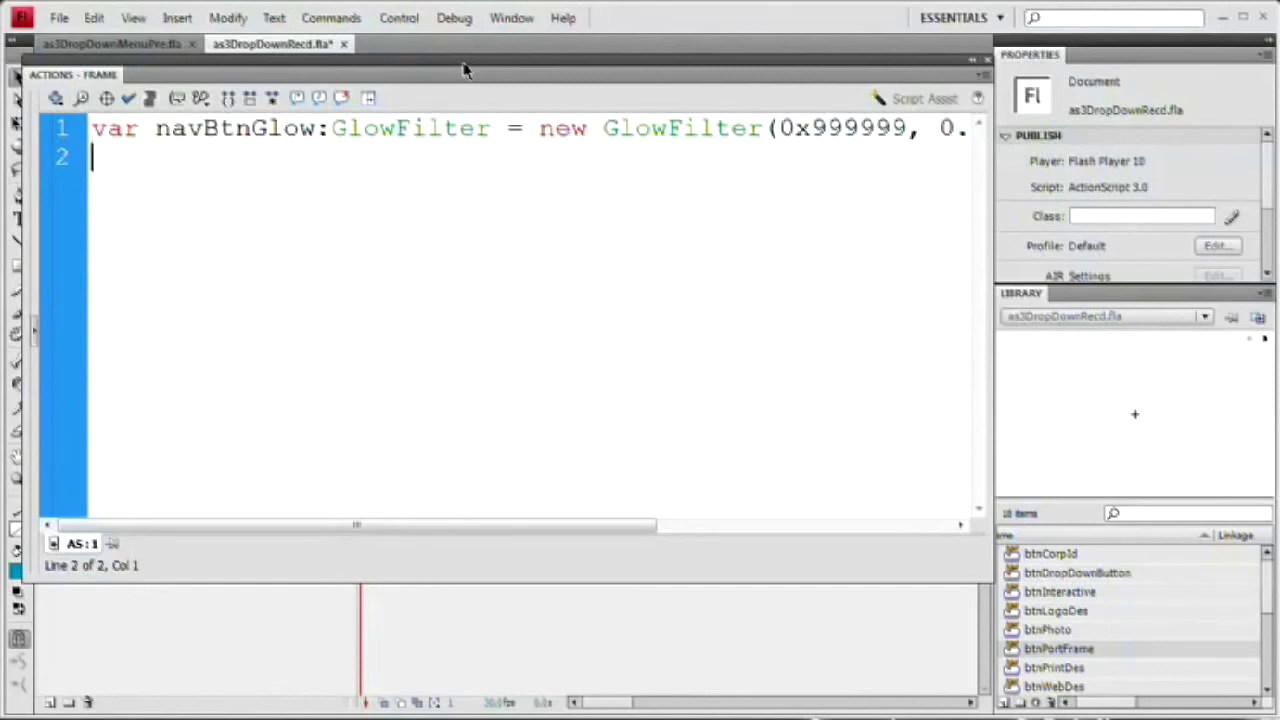
Step: Write navBar_mc on line 2, check the navigation bar's instance name on the stage, and return to the AS frame script
text(navBar_mc)
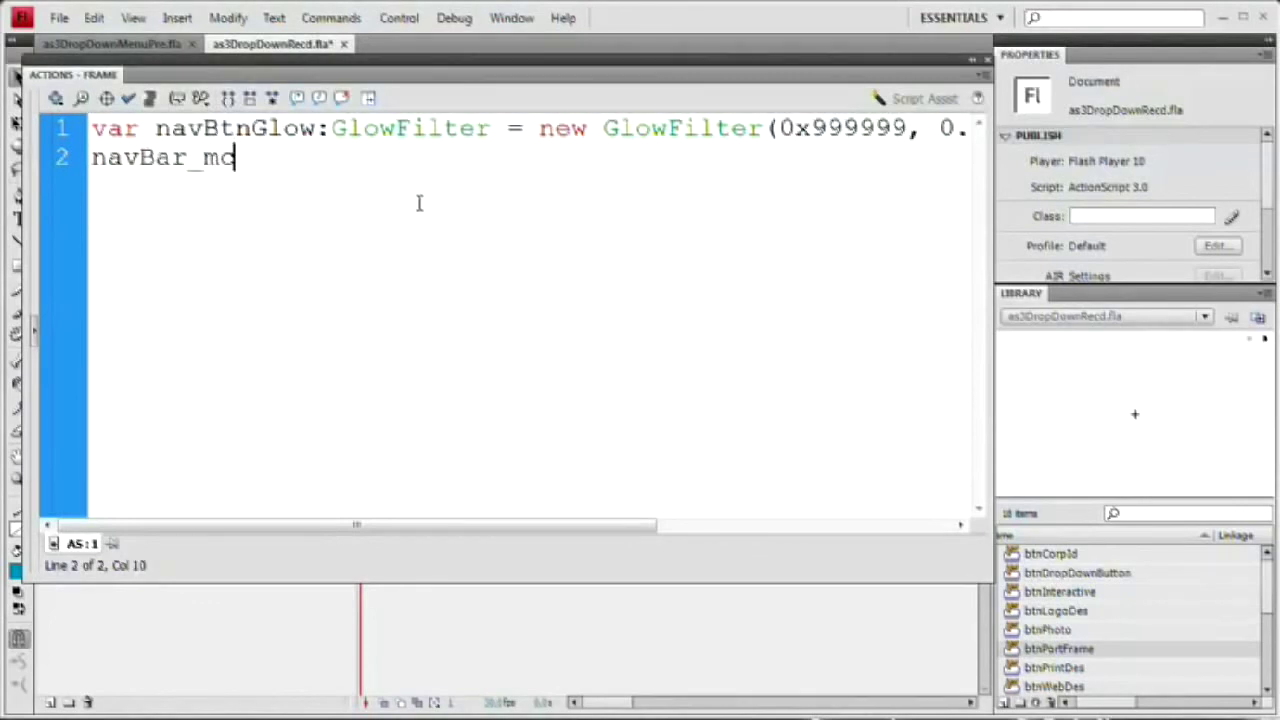
key(F9)
click(606, 166)
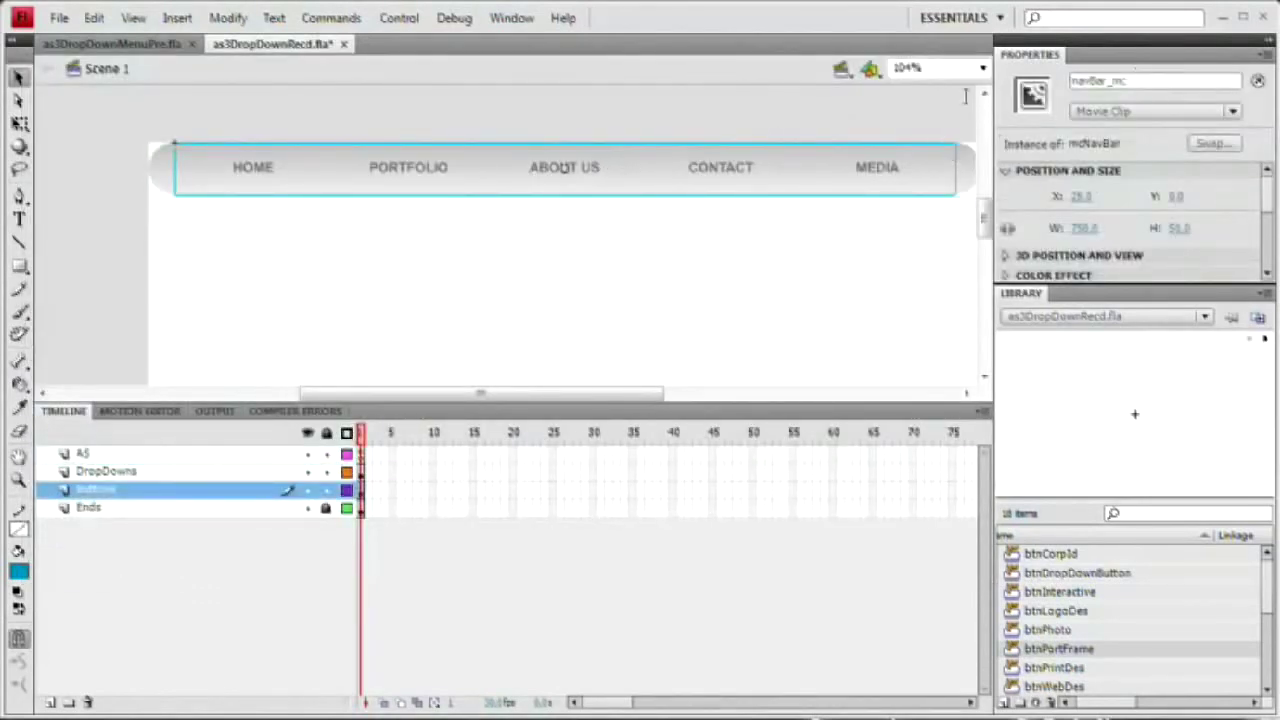
click(362, 453)
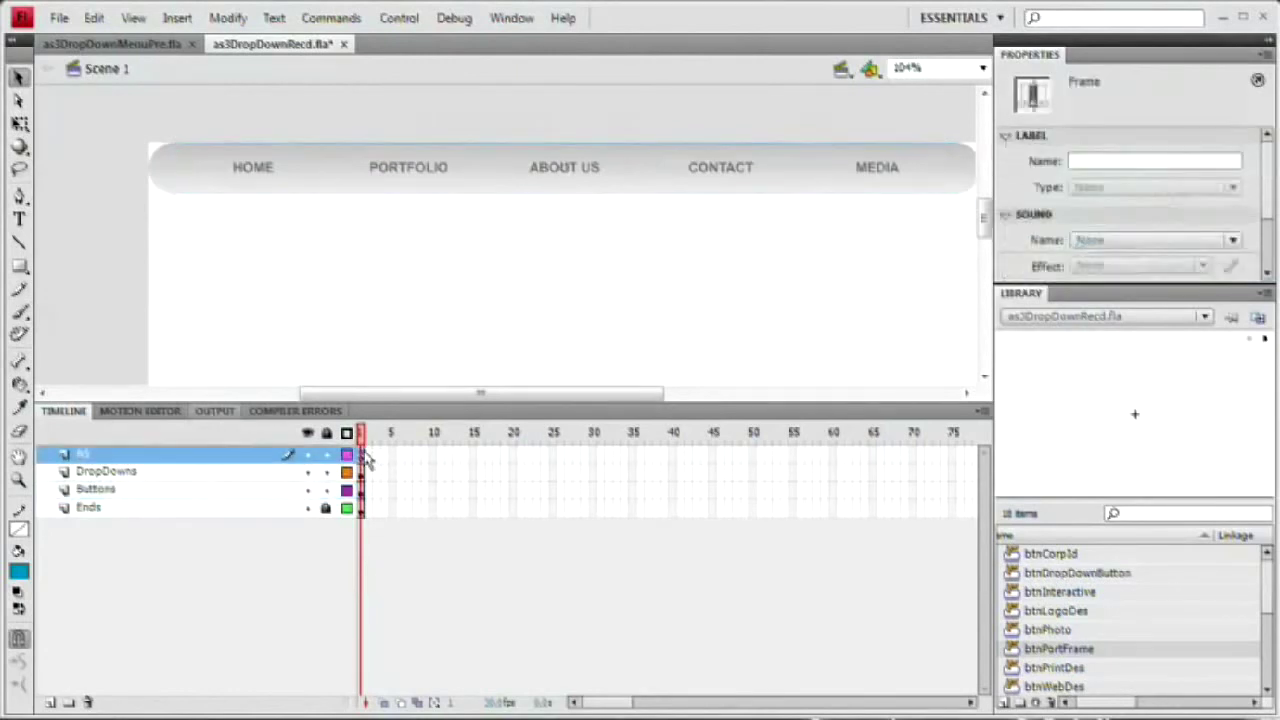
key(F9)
Step: Complete line 2 as navBar_mc.addEventListener(MouseEvent.MOUSE_OVER, navOverF); and start line 3
text(.)
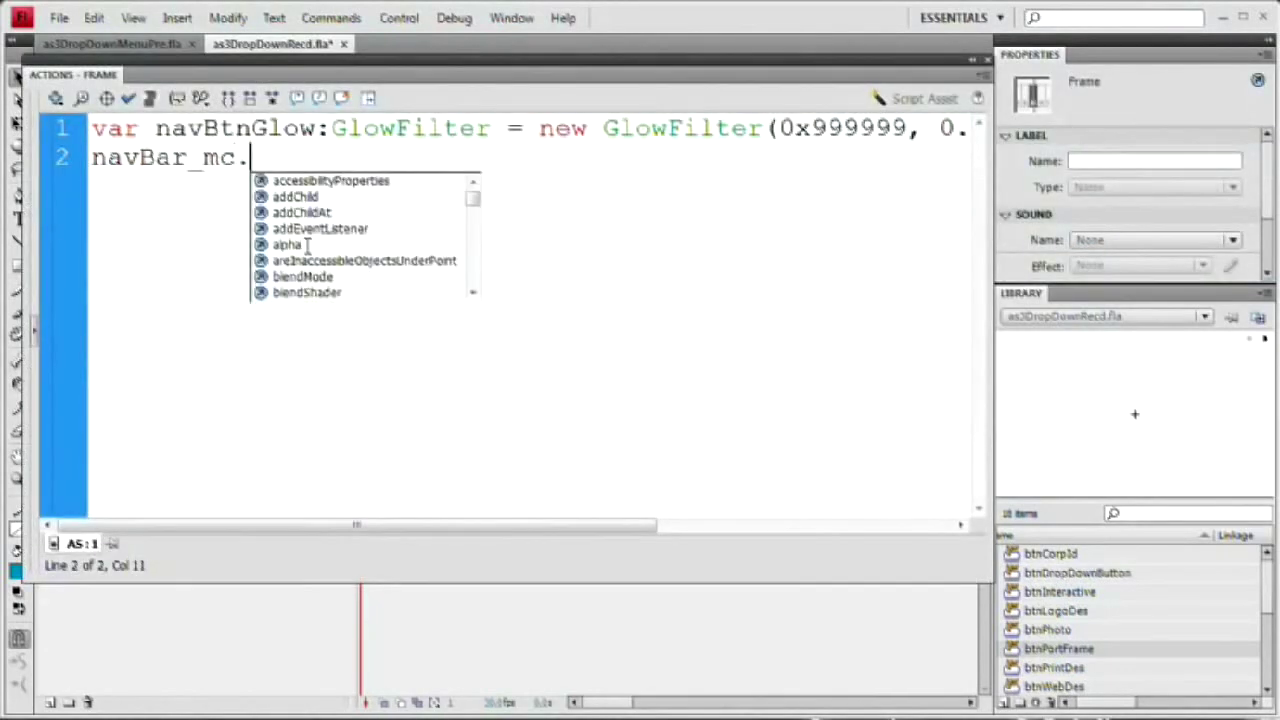
text(addEv)
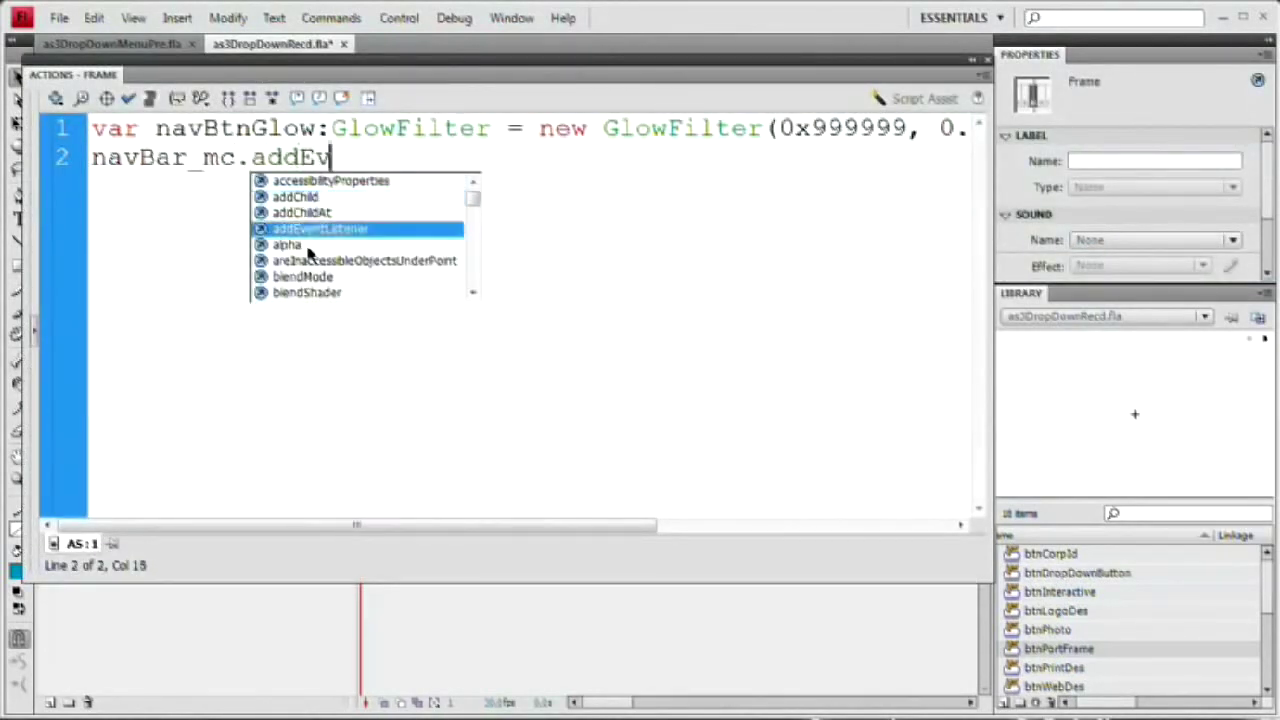
text(entListener)
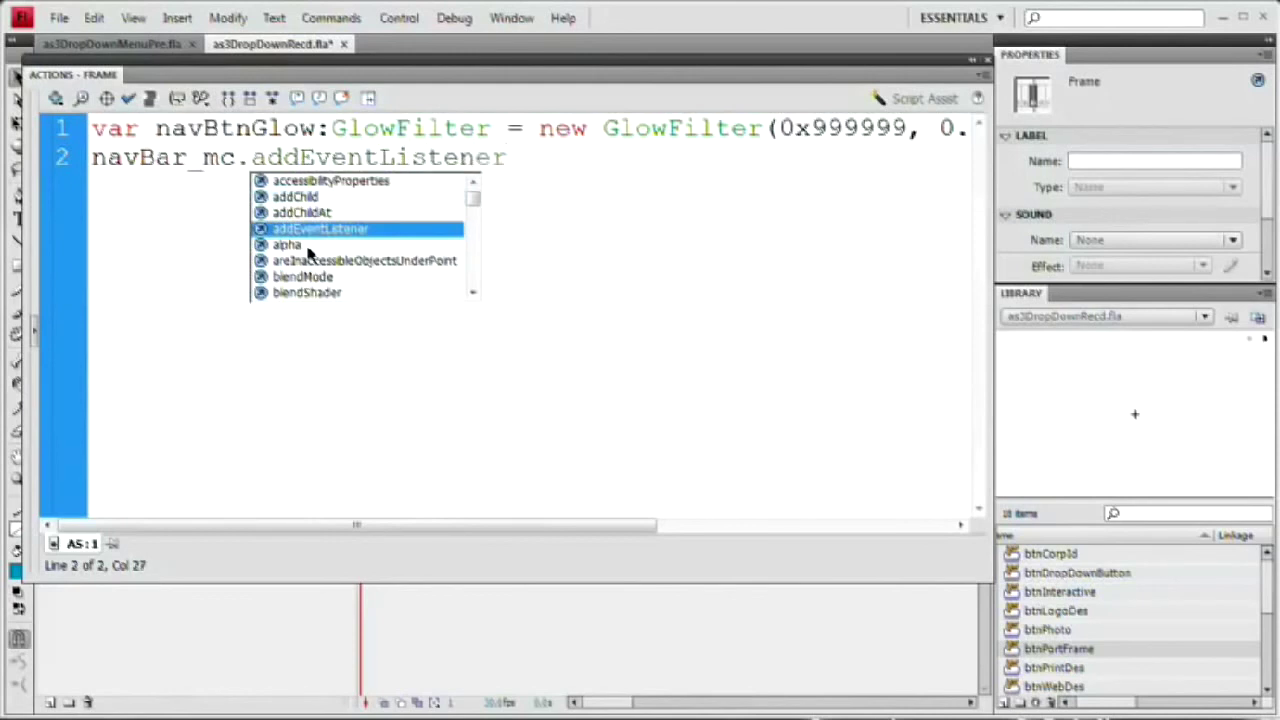
text((Mouse)
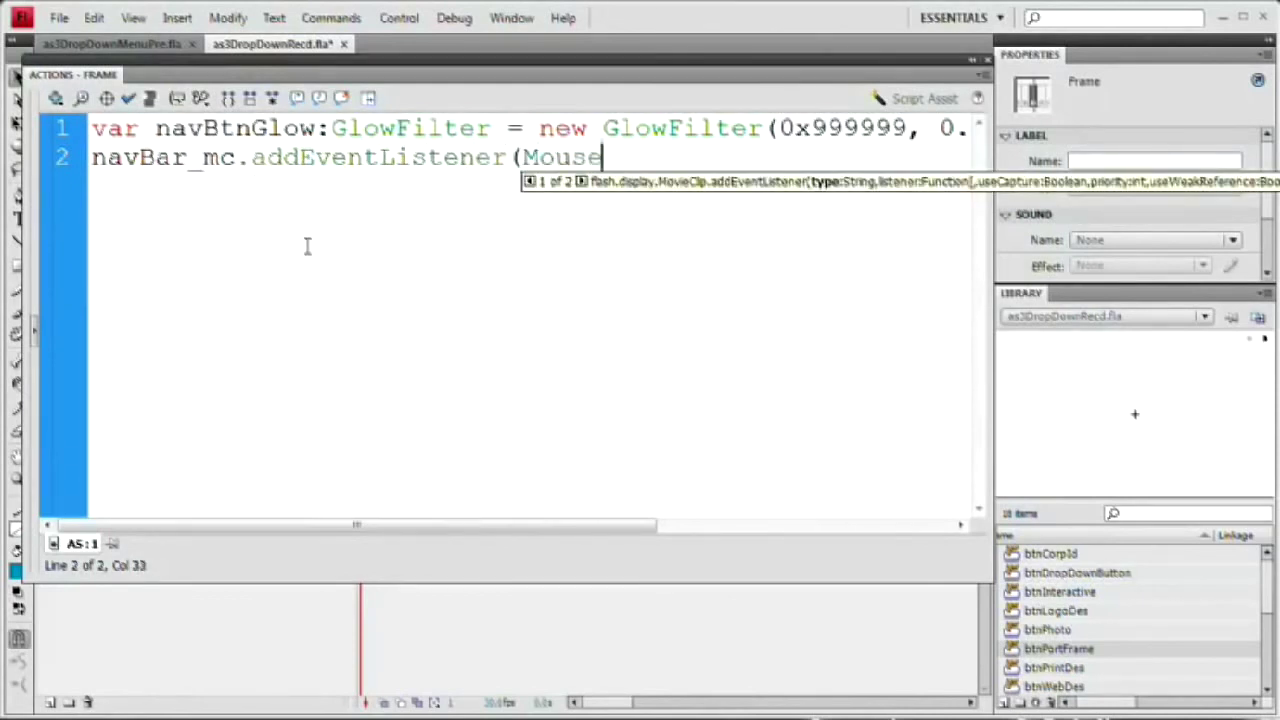
text(Event.MOUSE)
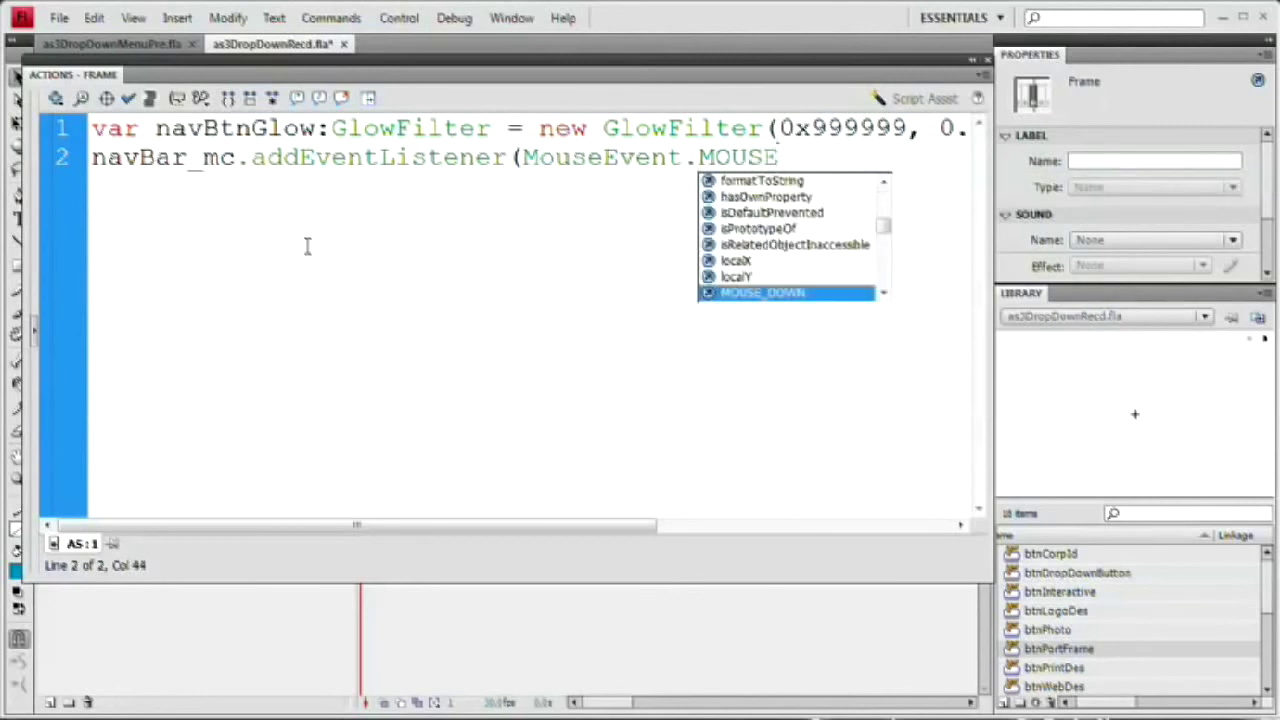
text(_OVER)
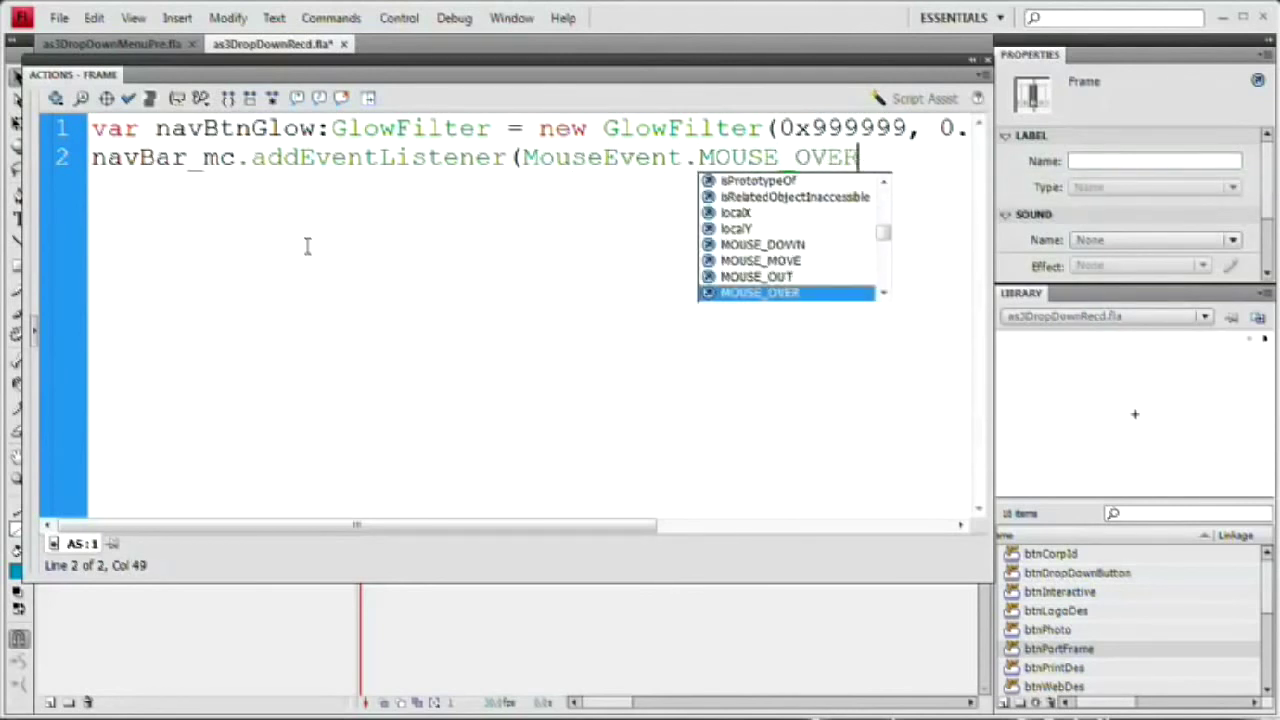
text(, )
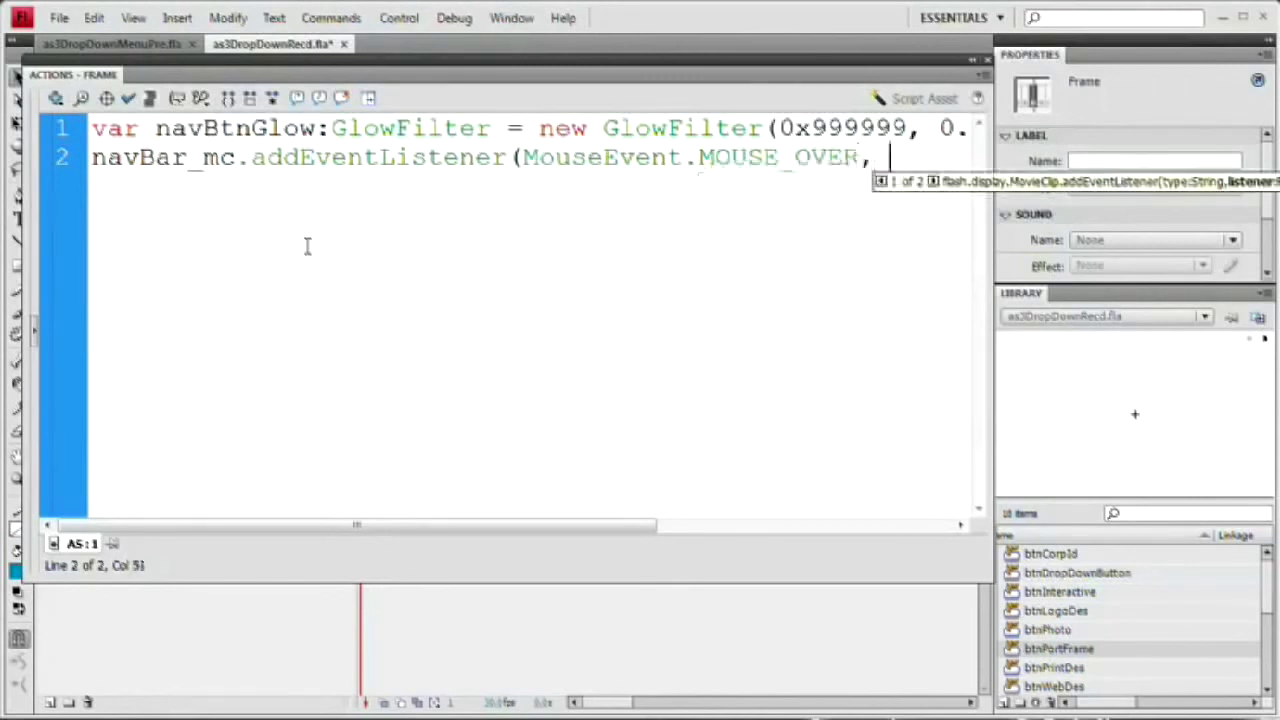
text(navOverS)
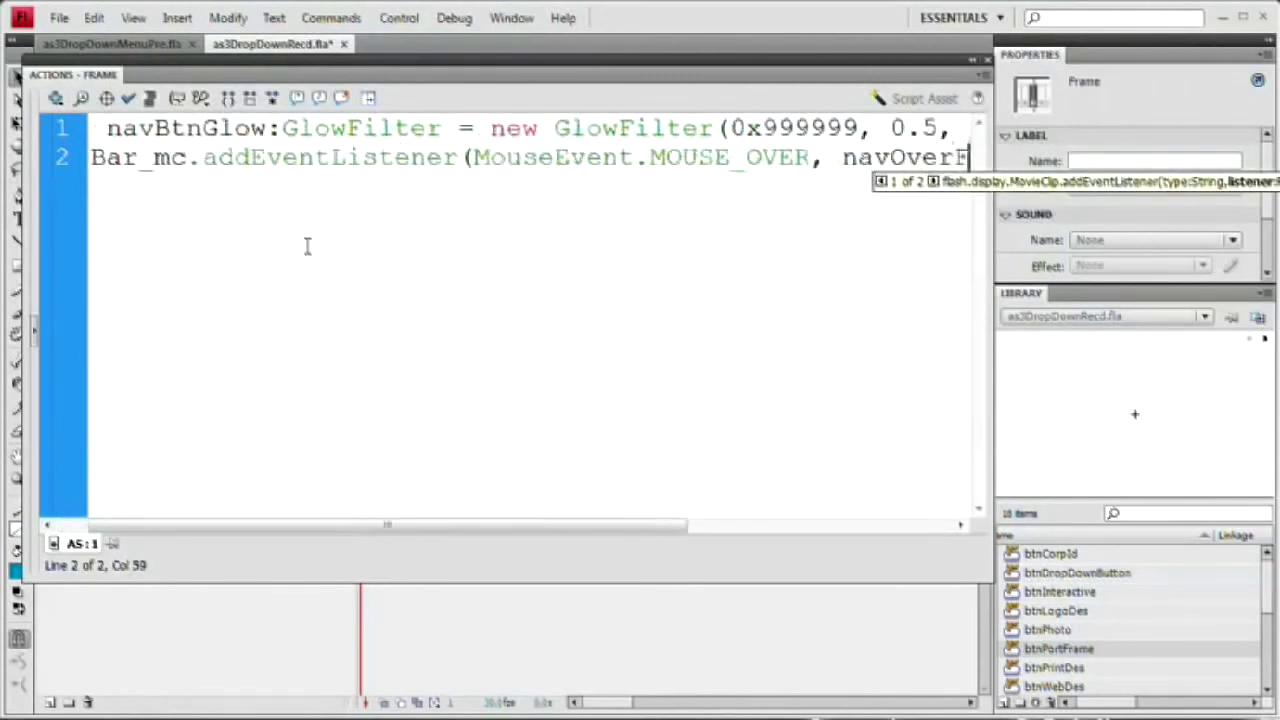
key(BackSpace)
text(F);)
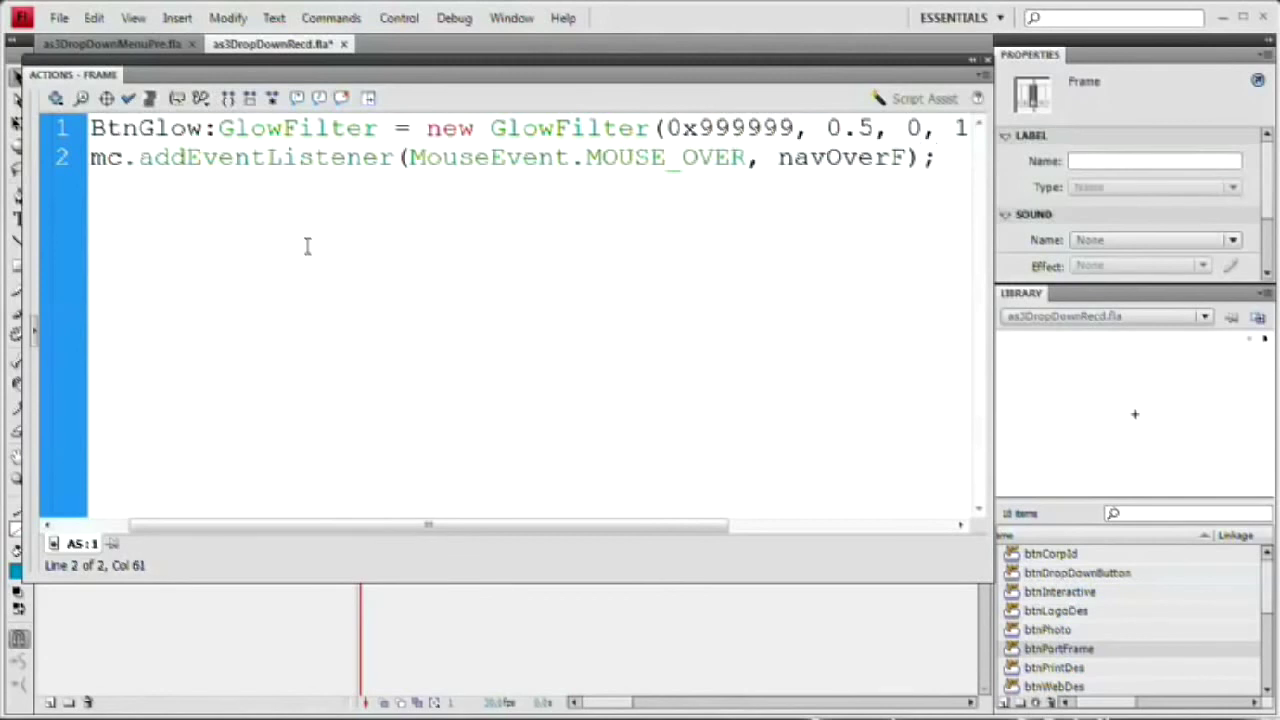
key(Return)
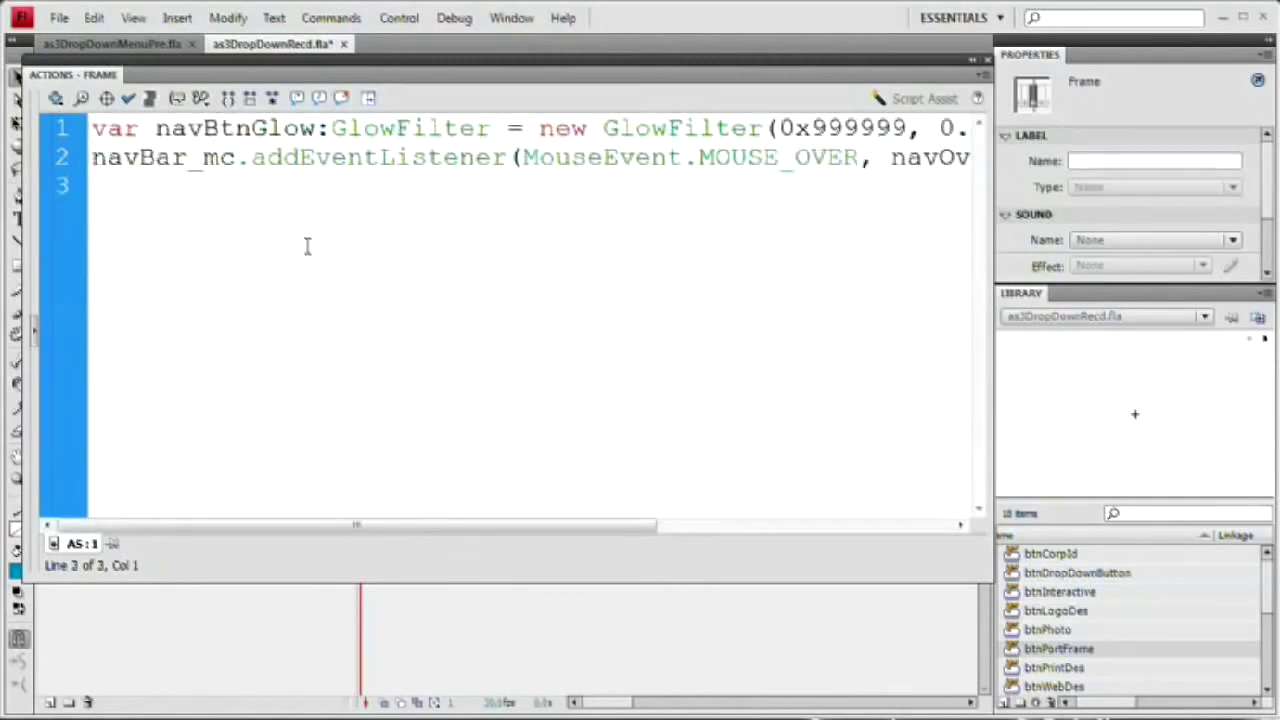
Step: Duplicate the MOUSE_OVER listener statement from line 2 onto line 3
key(shift+Up)
key(ctrl+c)
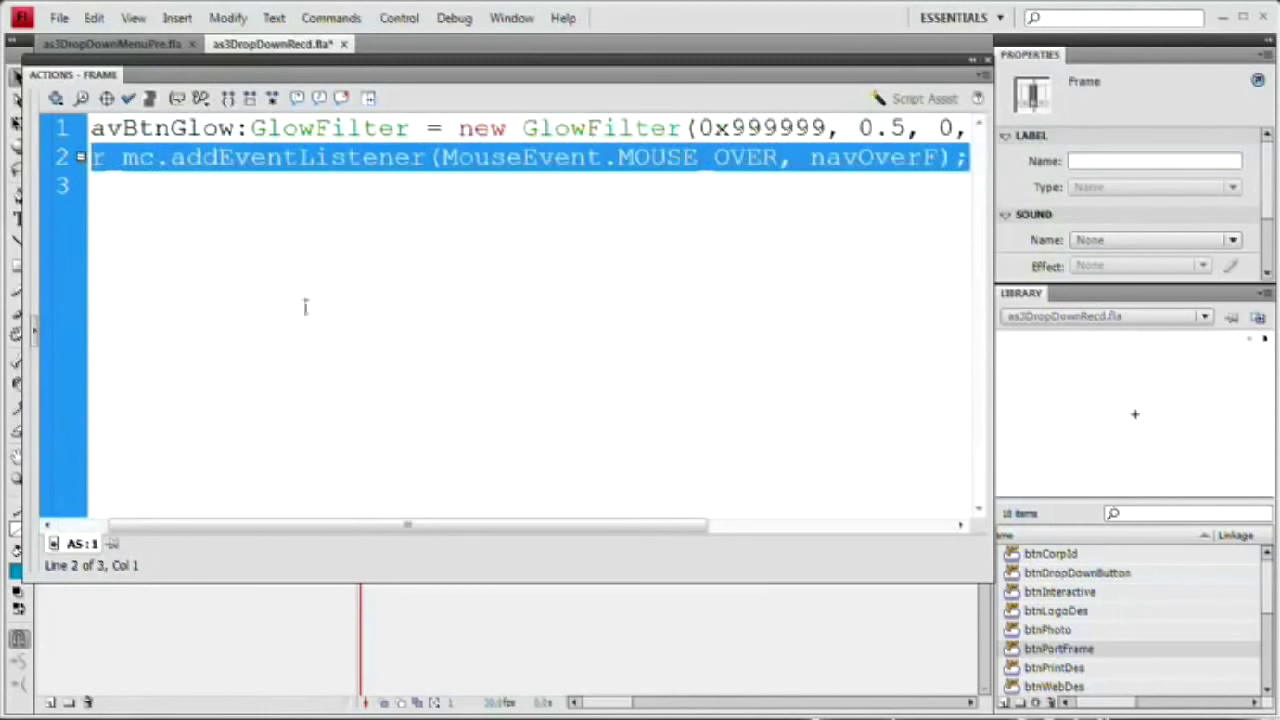
key(End)
key(Down)
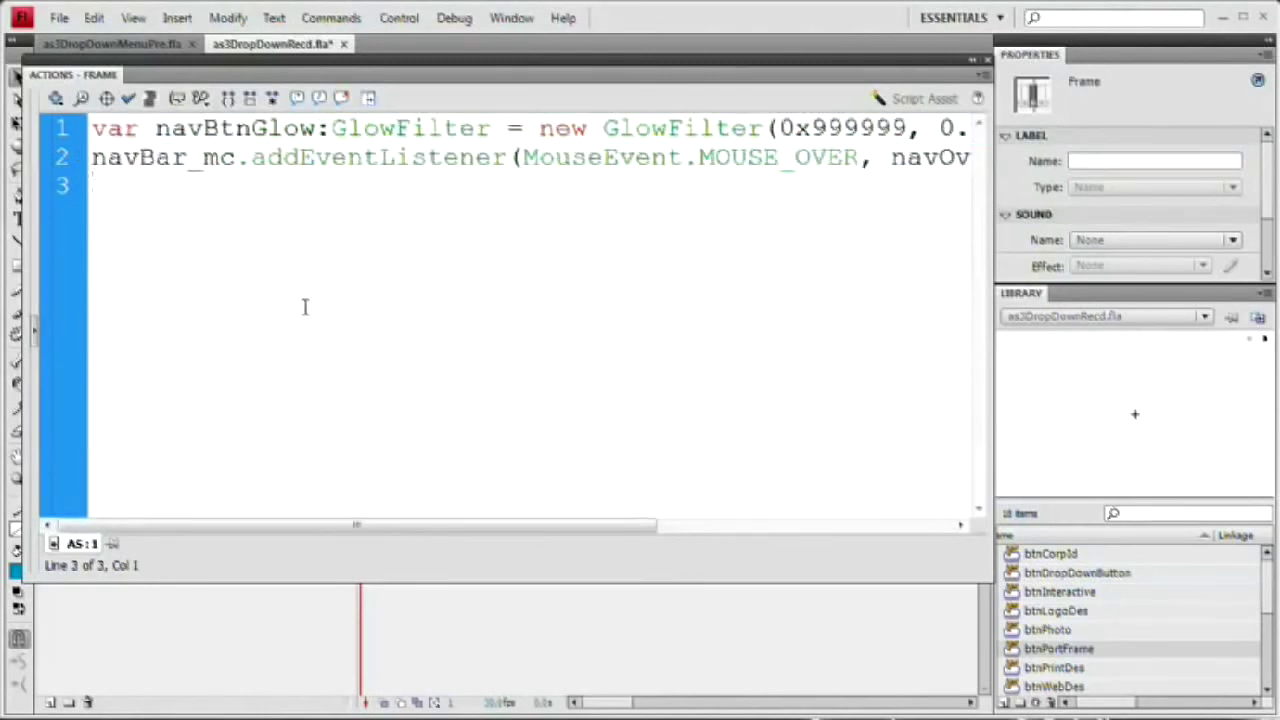
key(ctrl+v)
key(Home)
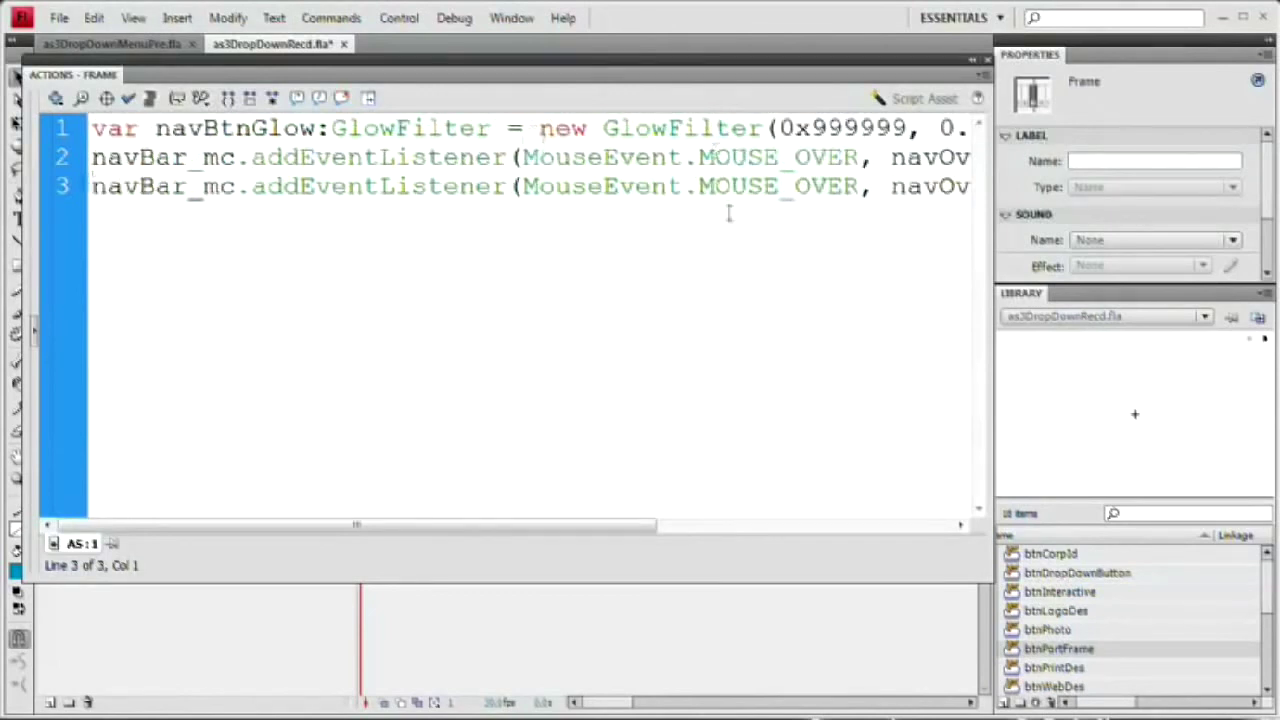
Step: Change the line 3 listener to the MOUSE_OUT event and its handler name to navOutF
double_click(800, 186)
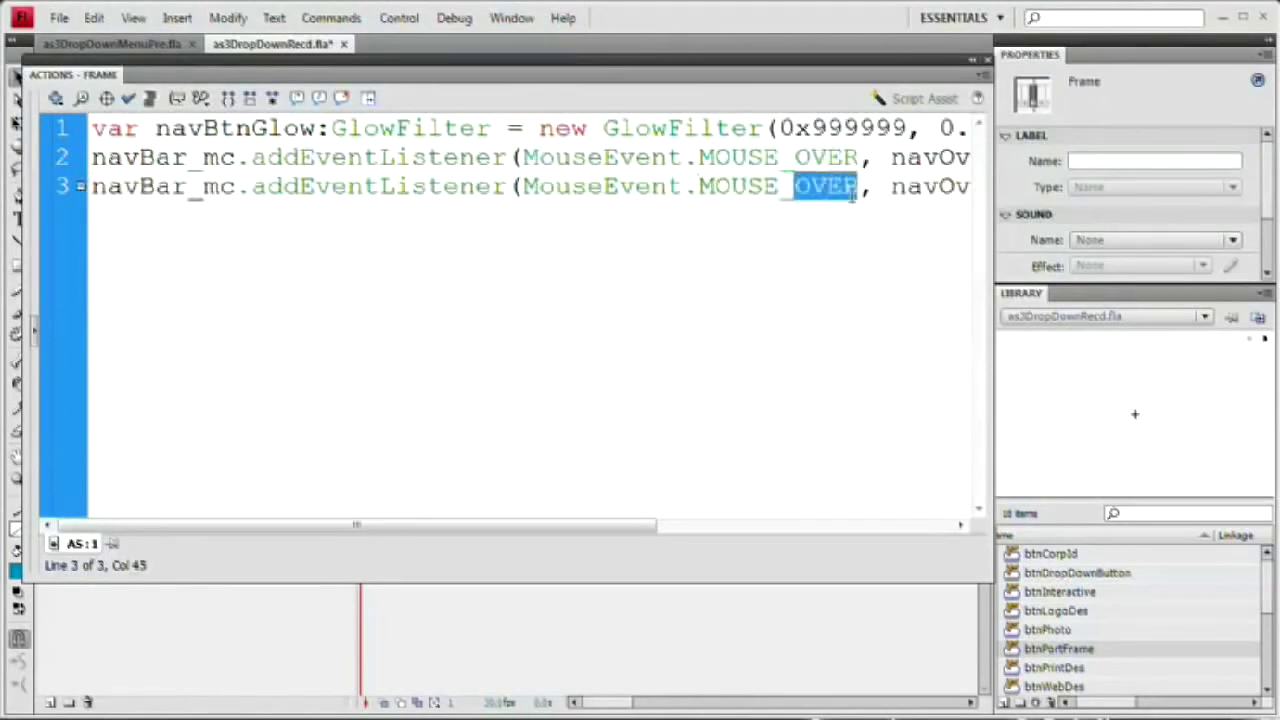
text(OUT)
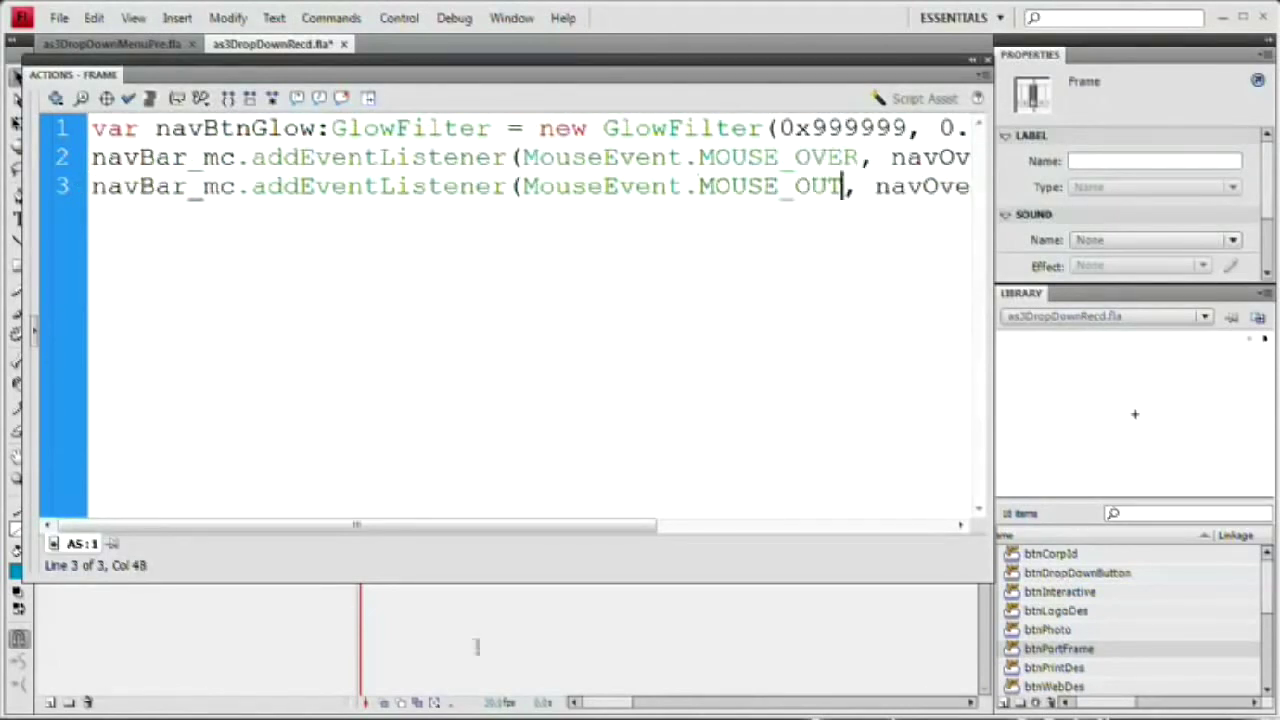
drag(549, 530, 641, 524)
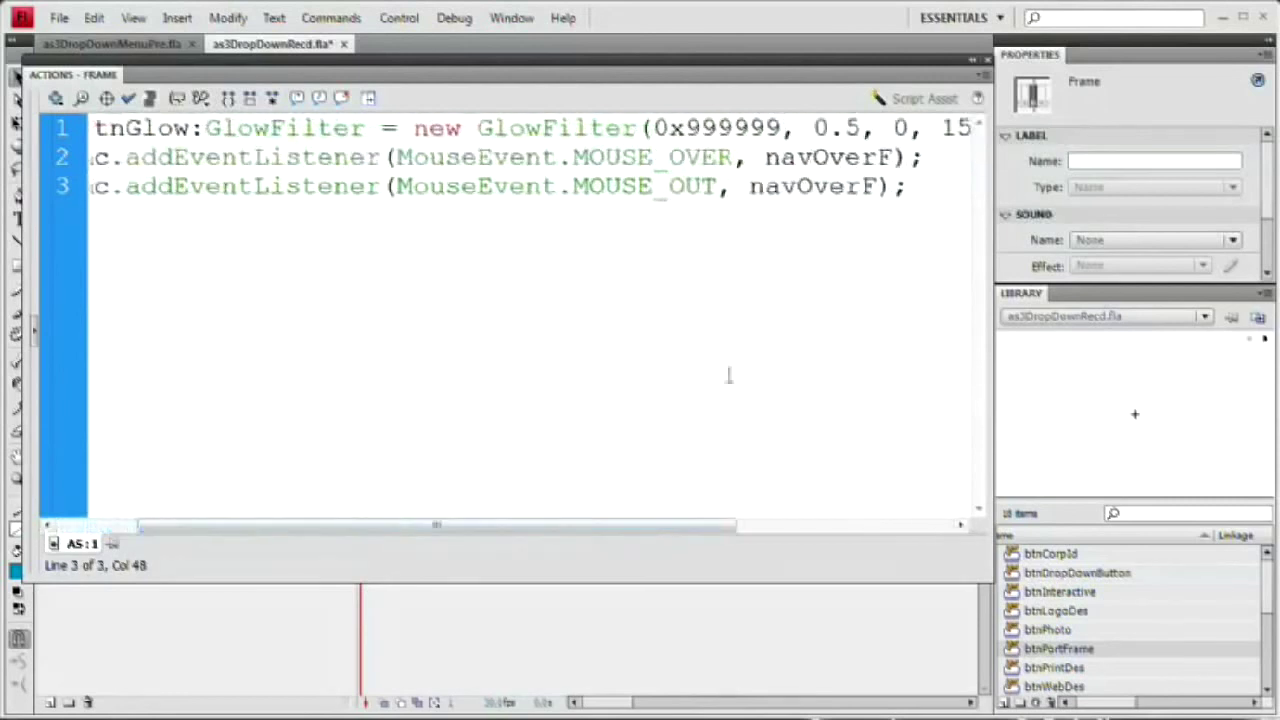
drag(812, 186, 858, 187)
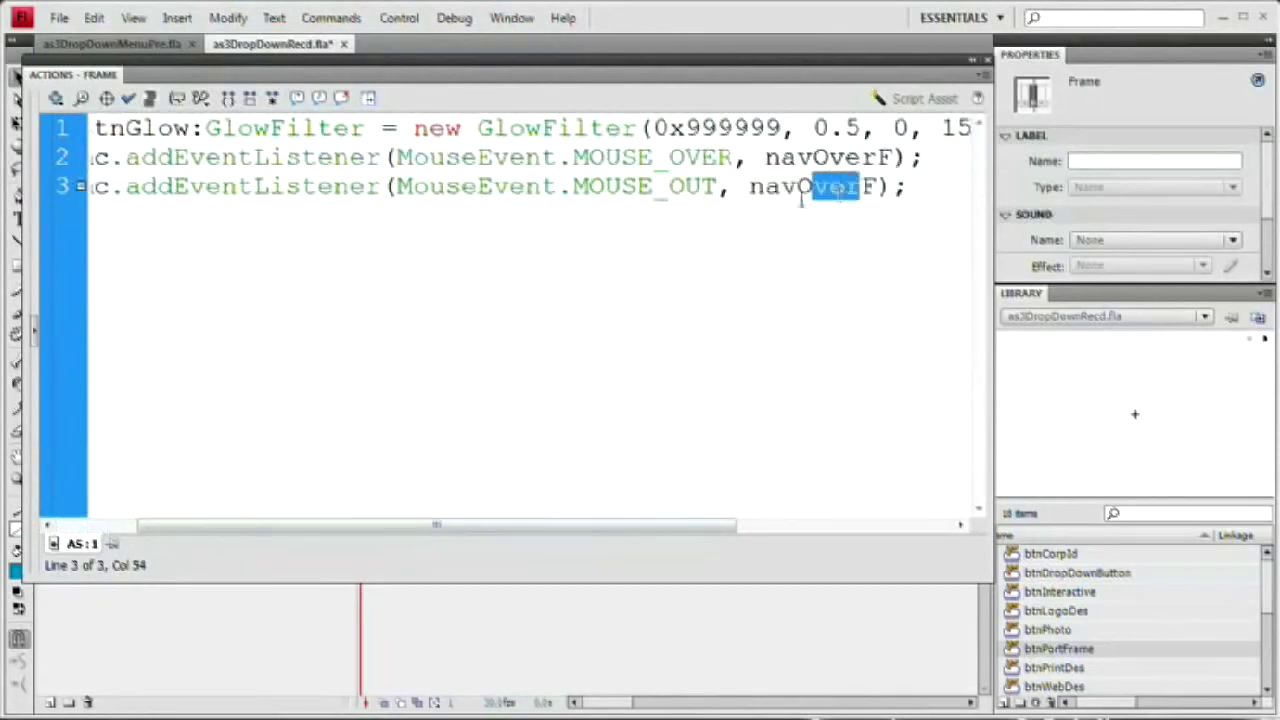
text(ut)
click(899, 198)
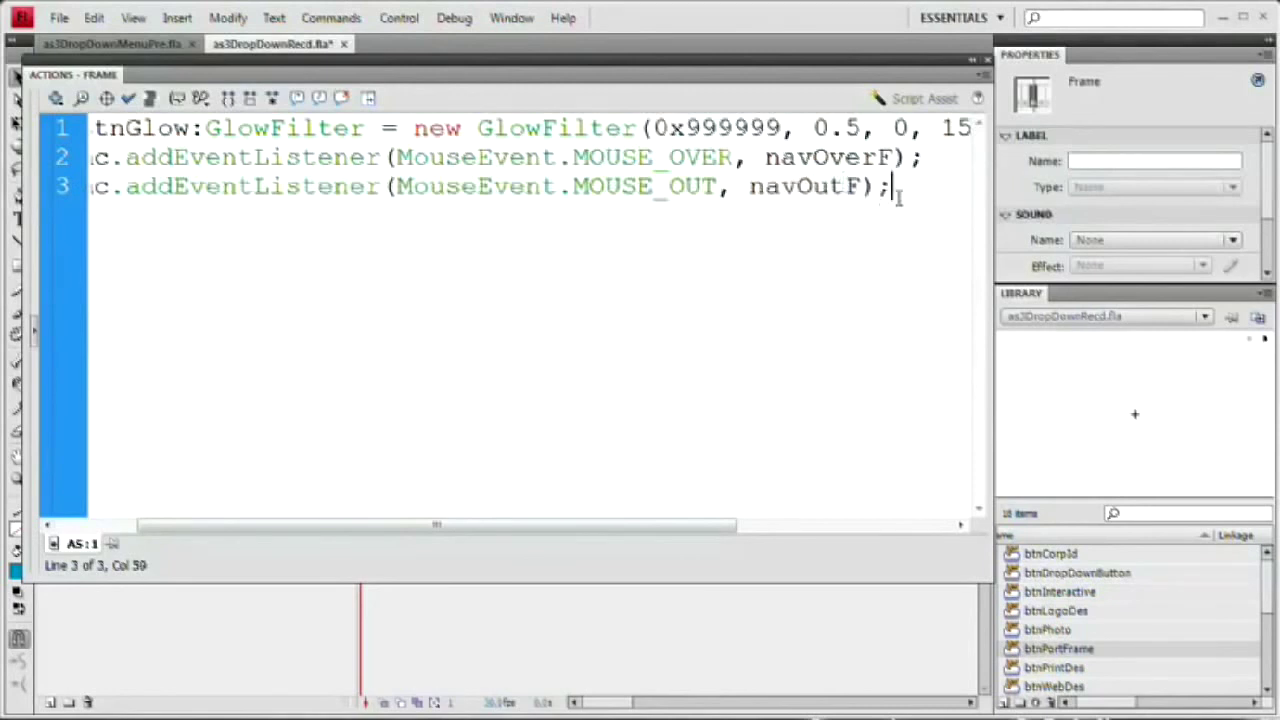
Step: Leave line 4 blank and begin the handler declaration on line 5: function navOverF
key(Return)
key(Return)
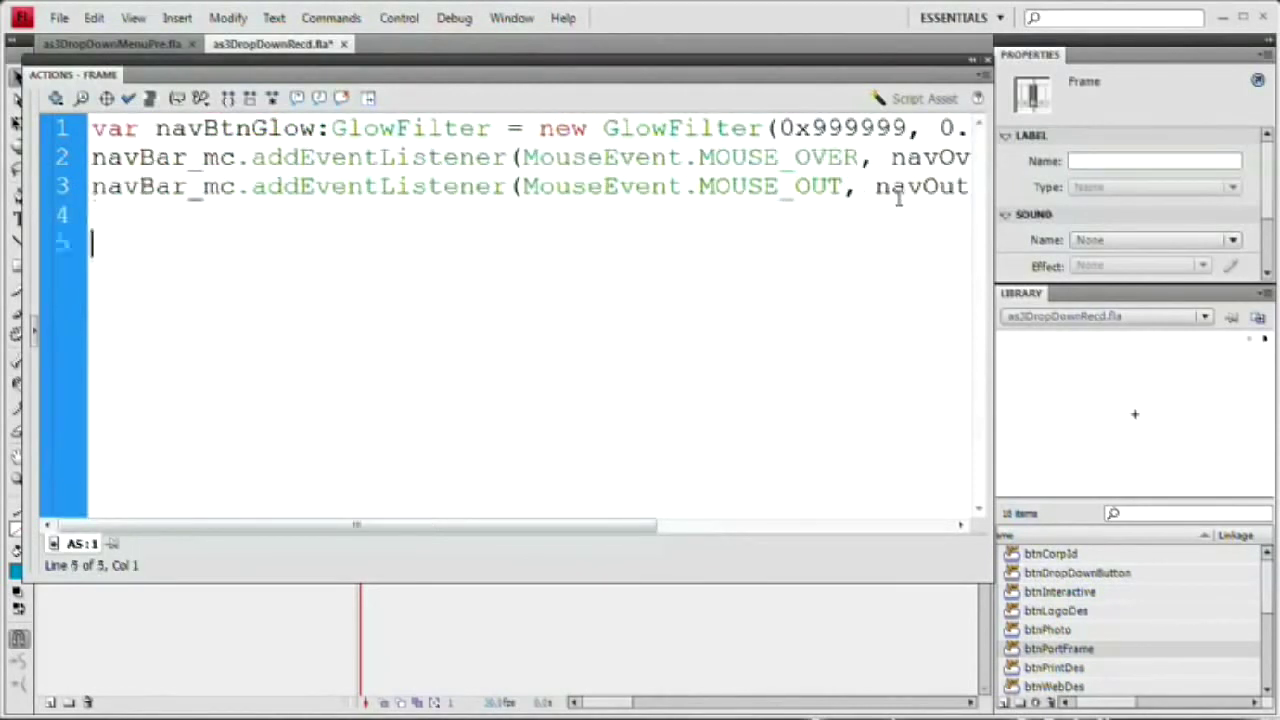
text(functio)
key(BackSpace)
key(BackSpace)
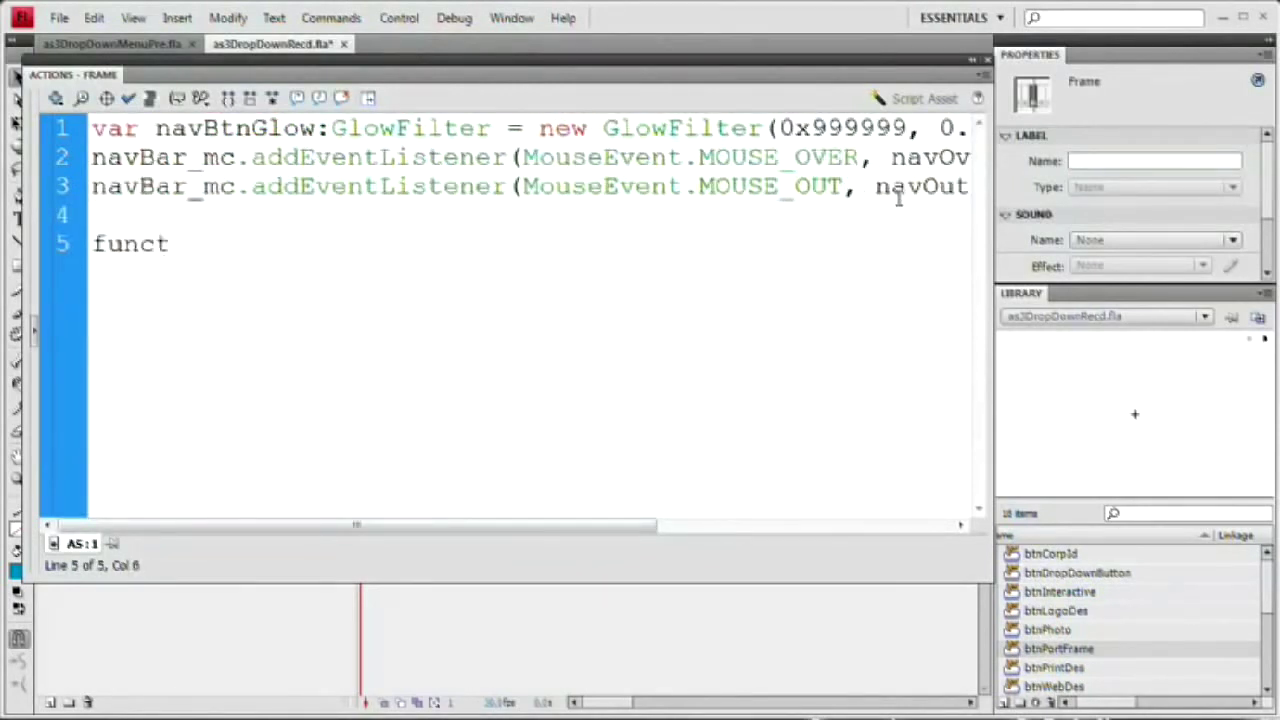
text(ion n)
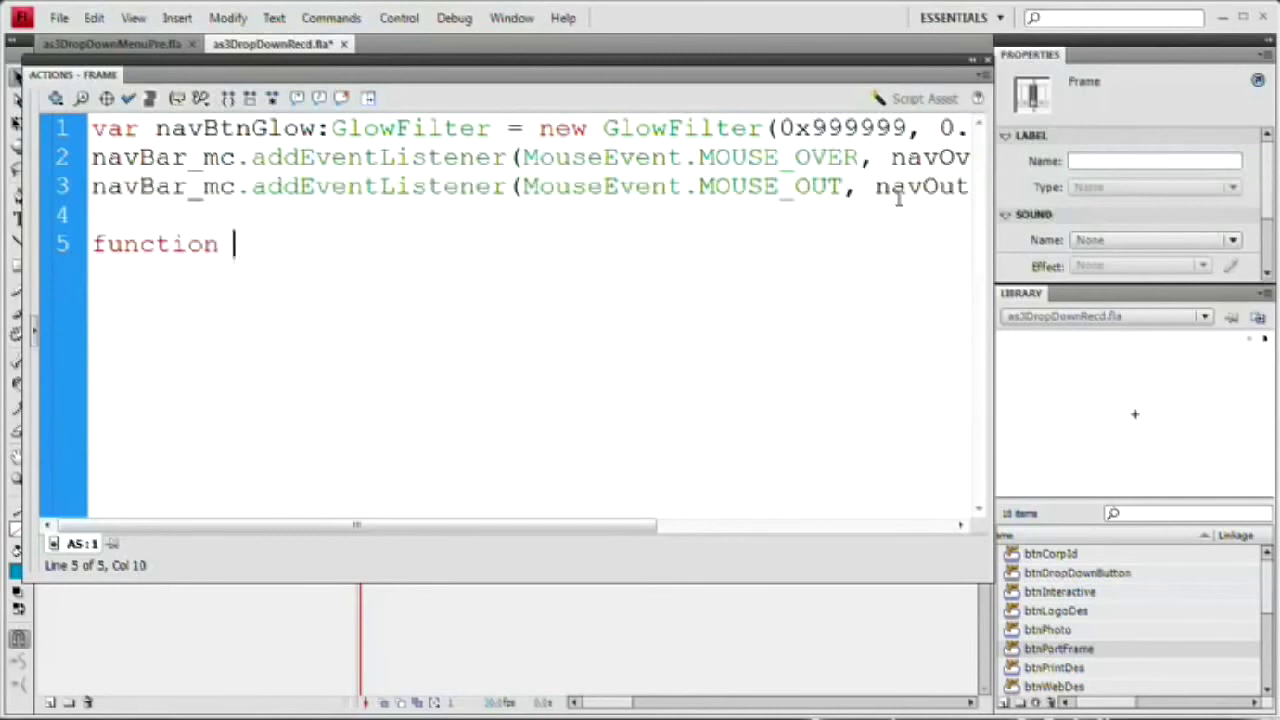
text(navOverF)
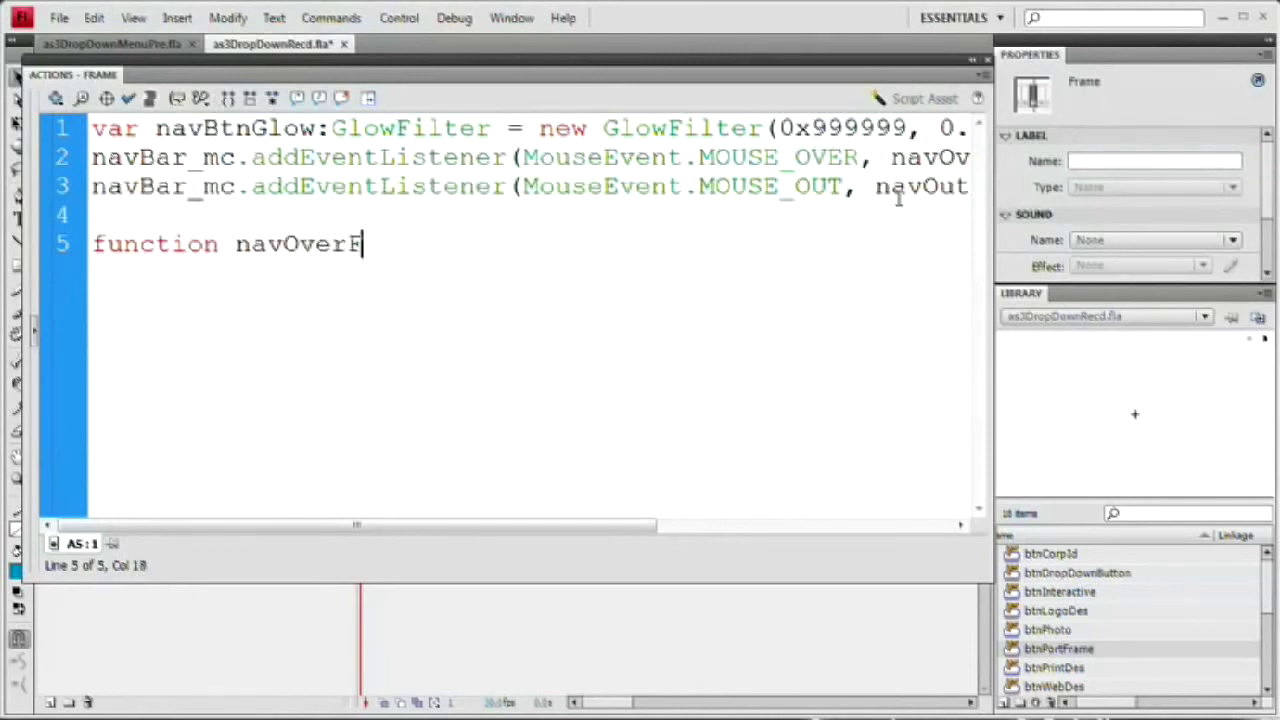
Step: Give navOverF the parameter event:MouseEvent, the return type void, and an empty body enclosed in braces
text((event)
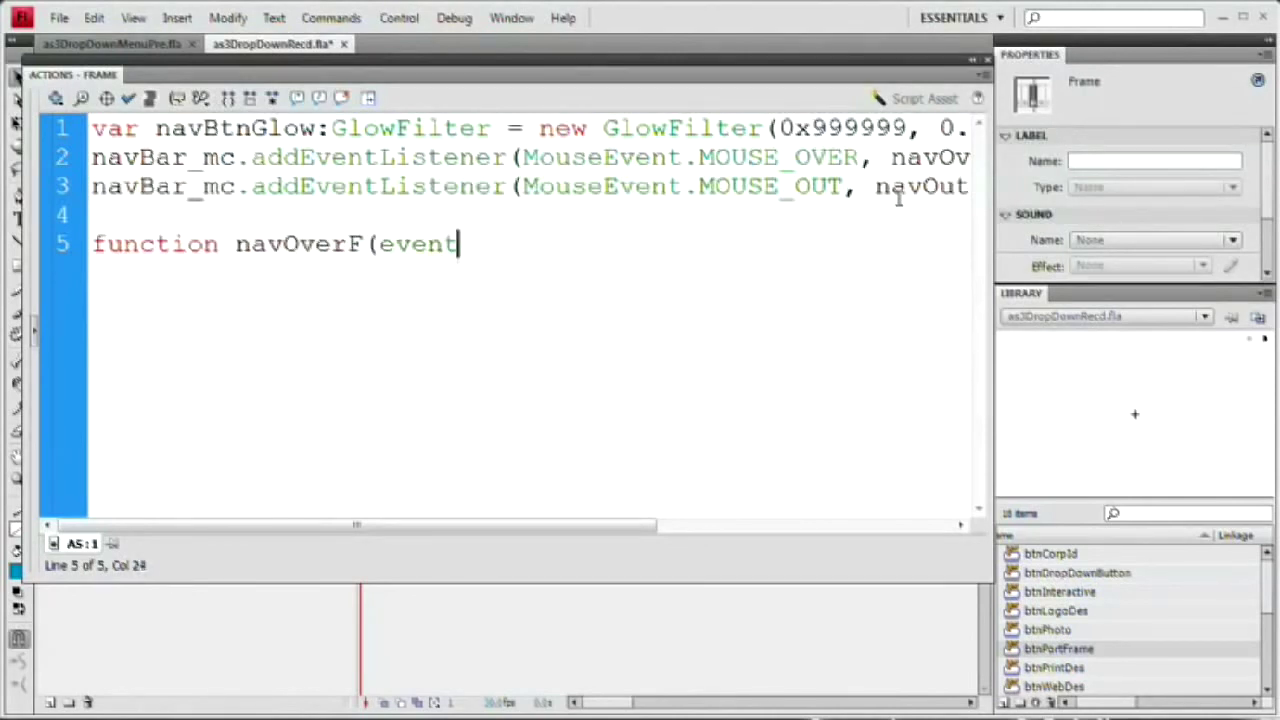
text(:MouseE)
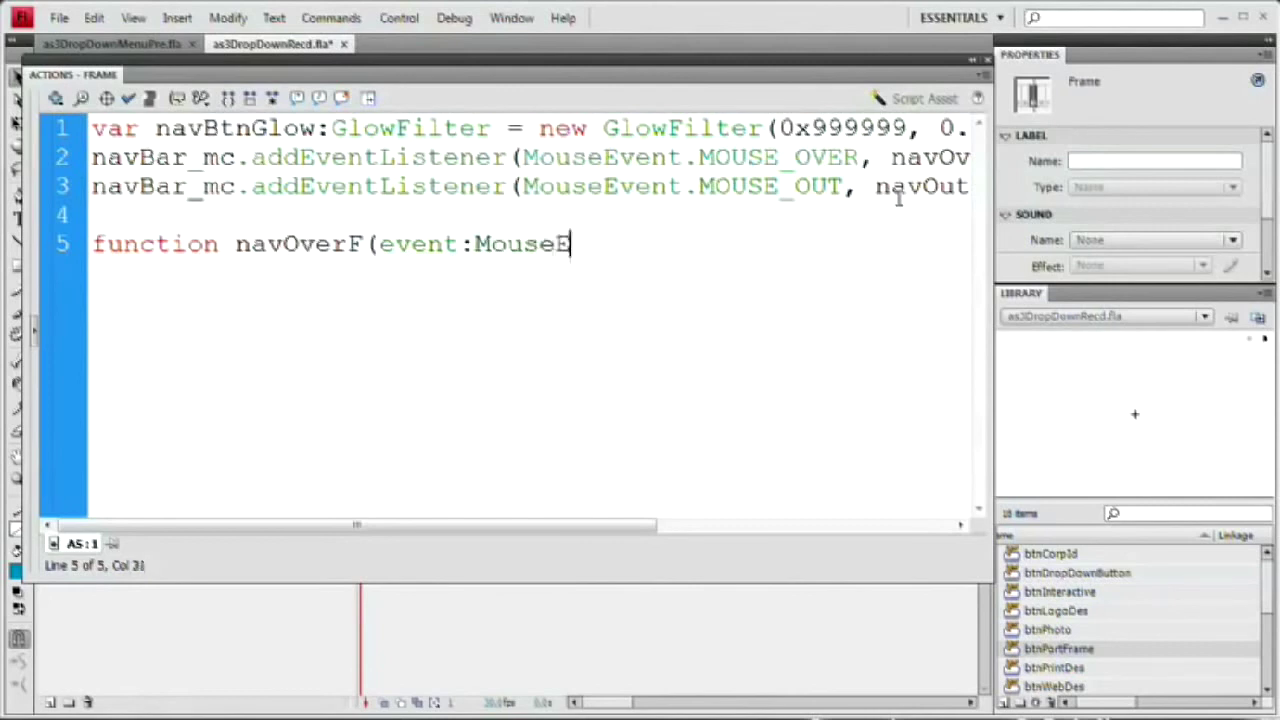
text(vent))
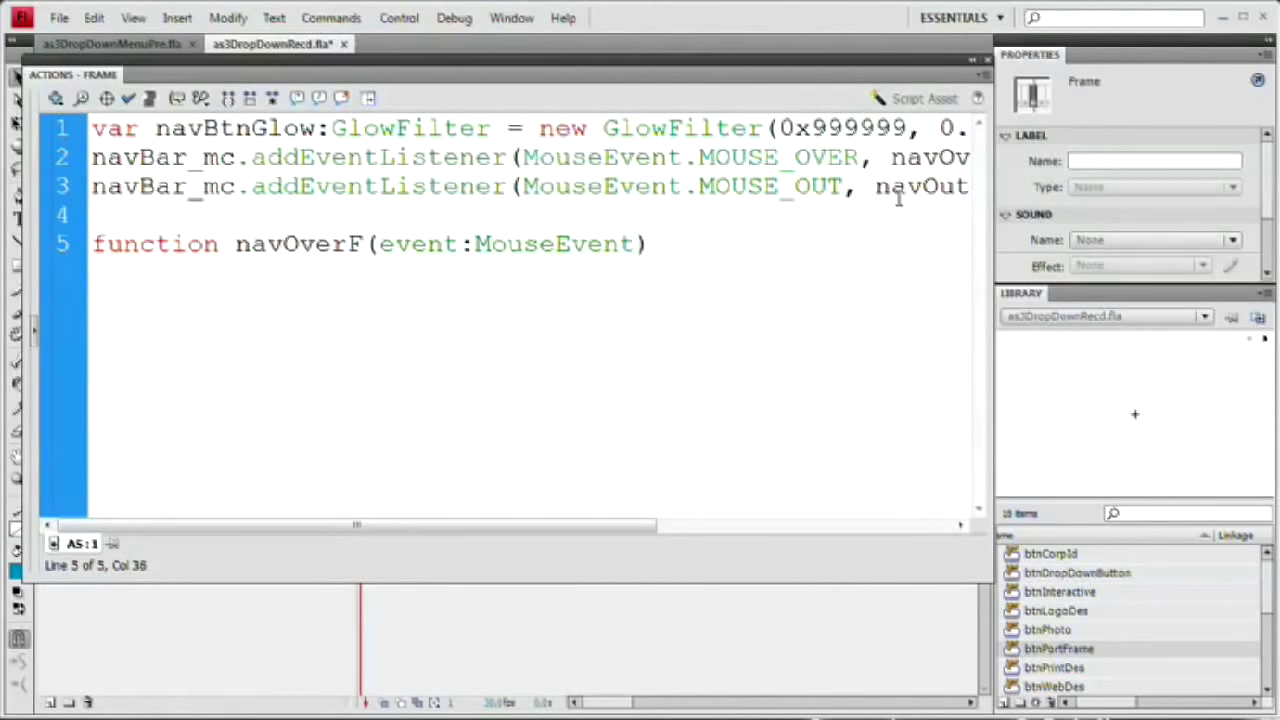
text(:void{)
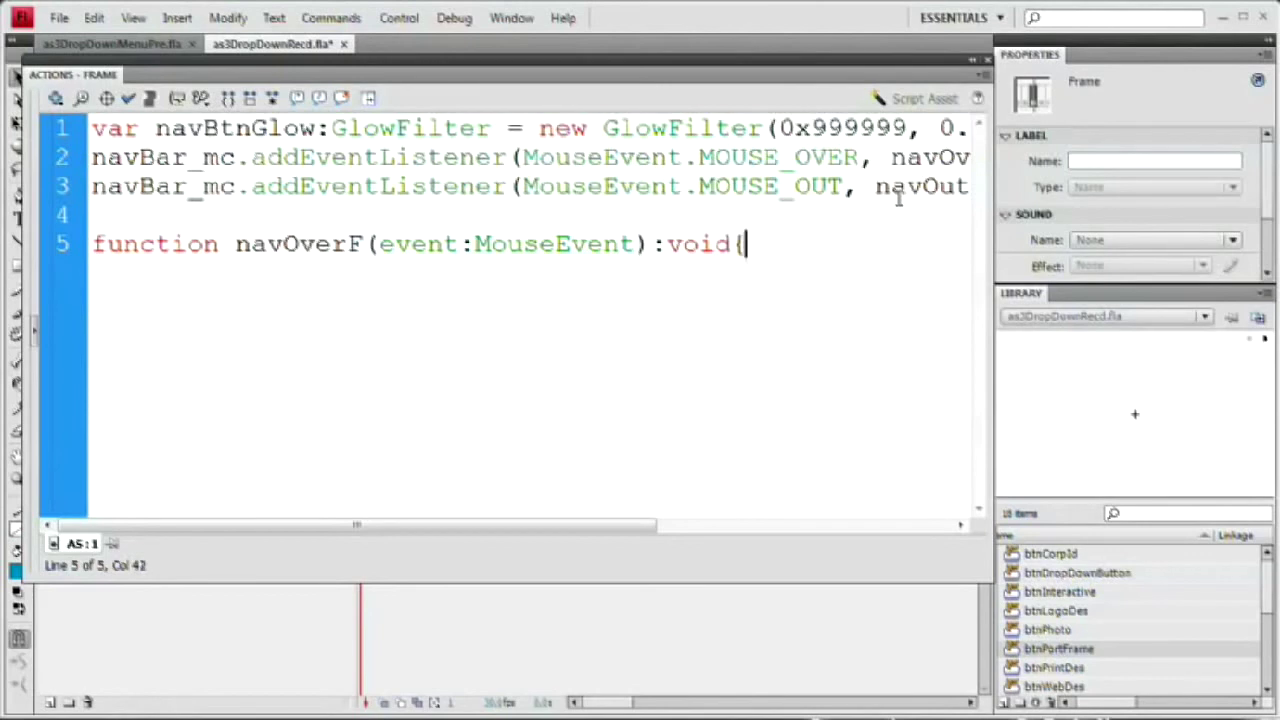
key(Return)
key(Return)
text(})
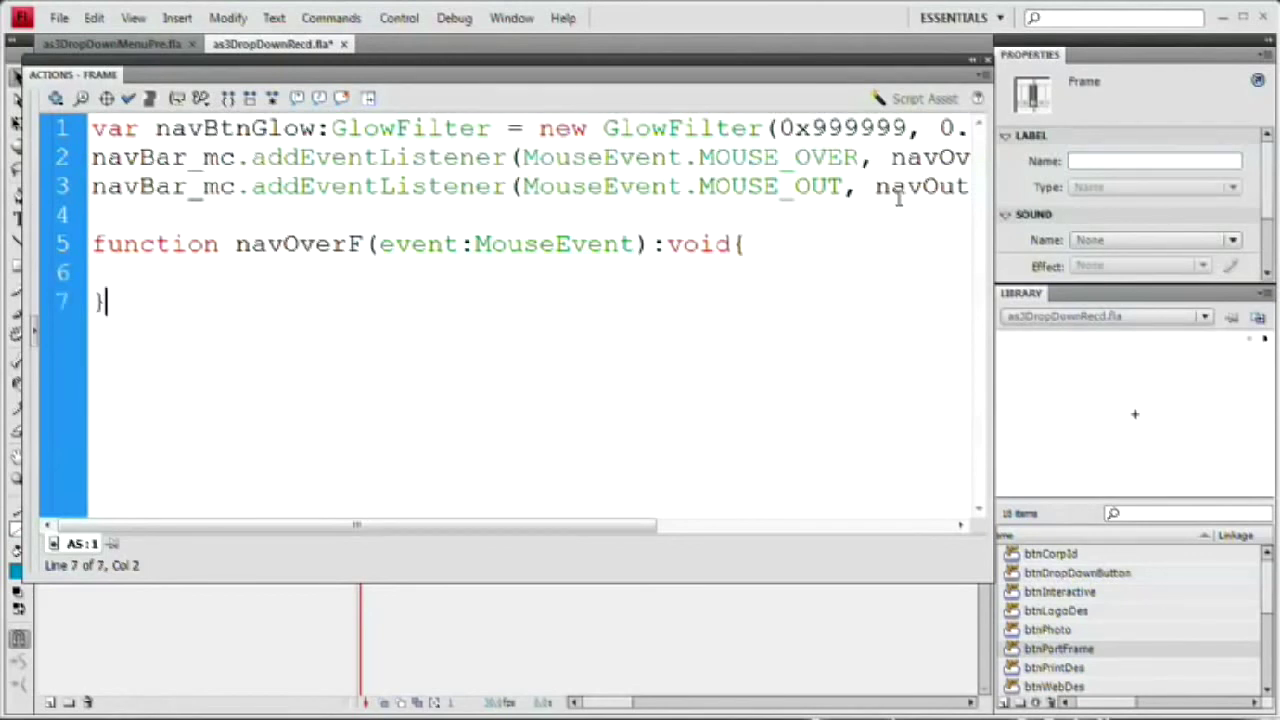
Step: Fill the navOverF body with the statement event.target.filters = [navBtnGlow];
key(Up)
text(even)
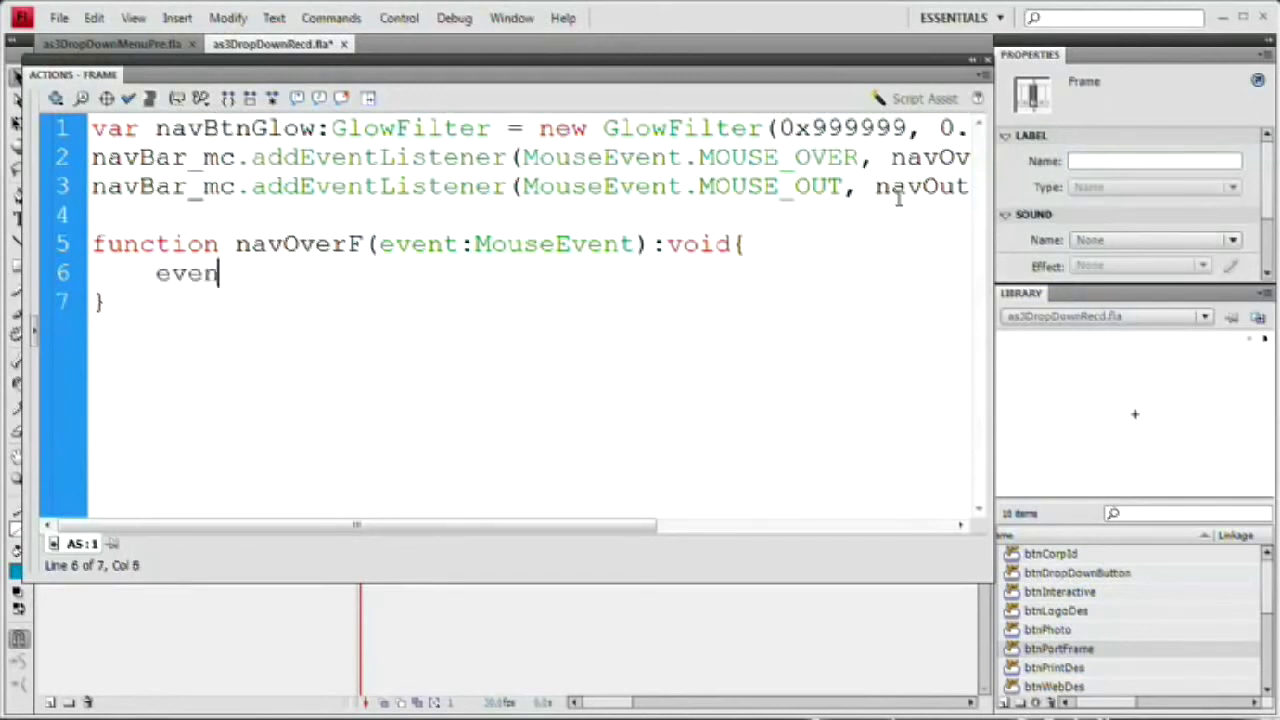
text(t.targe)
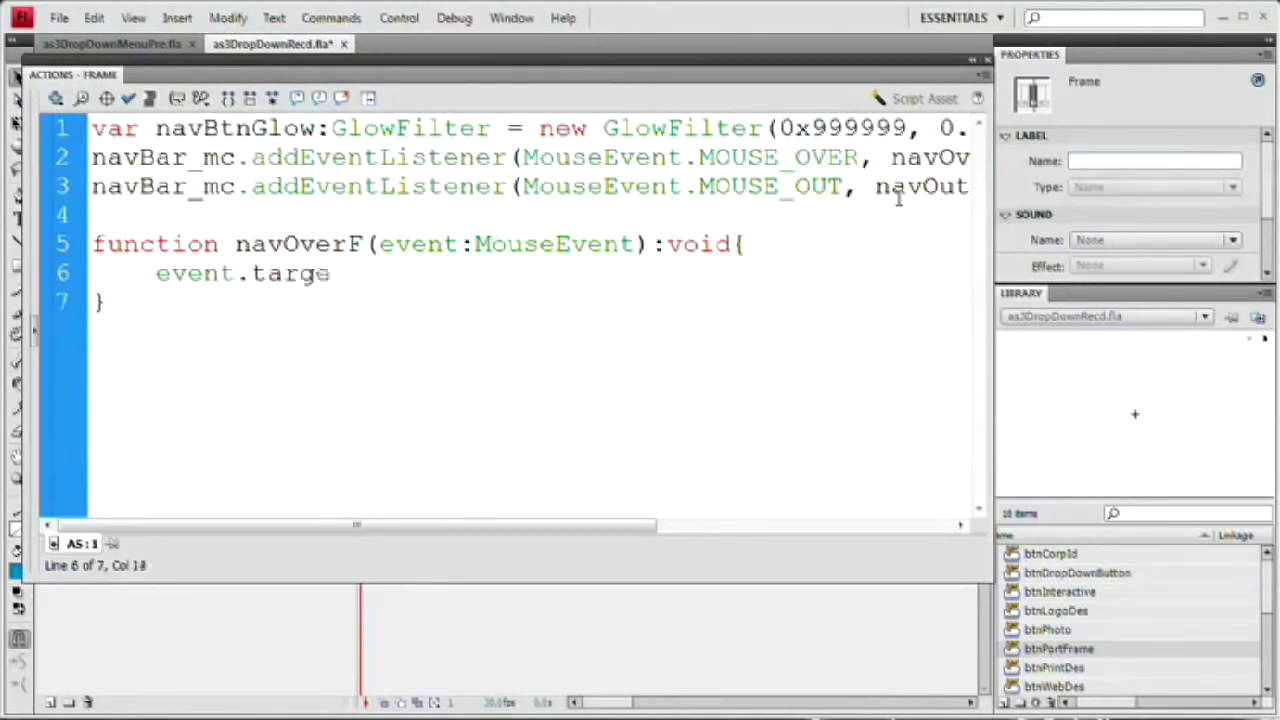
text(t.filters)
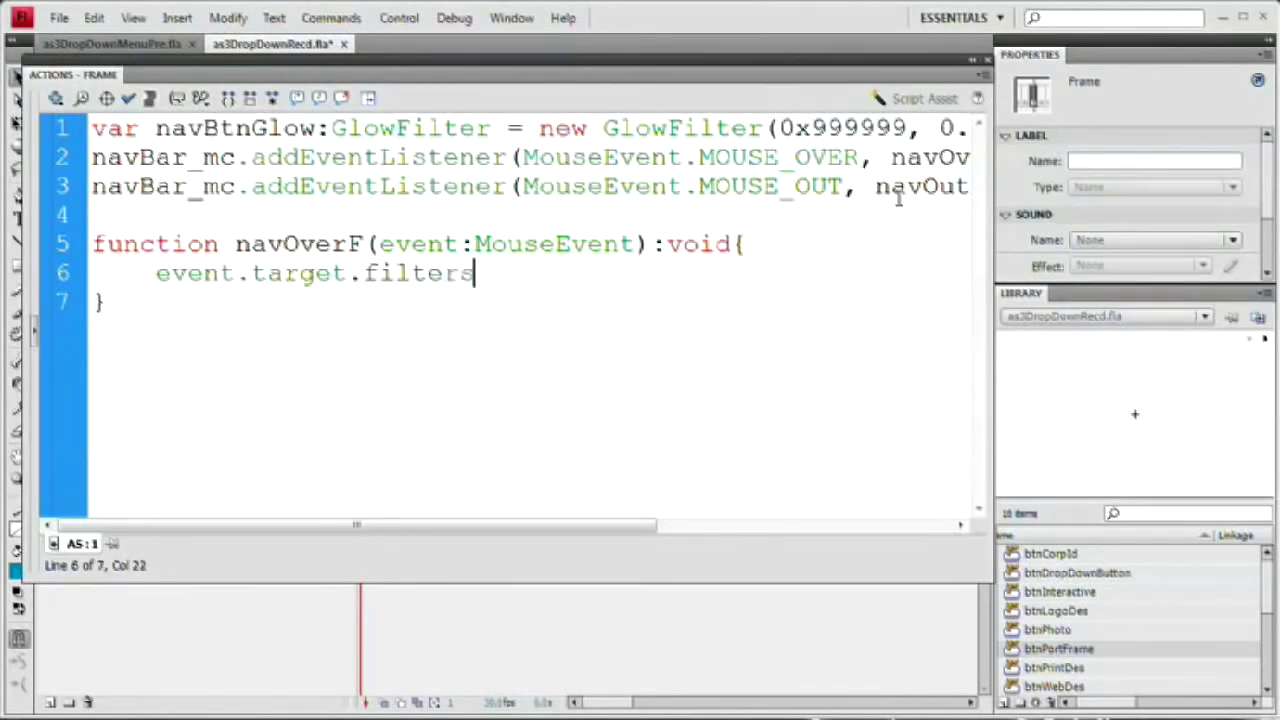
text( = [)
text(navBtn)
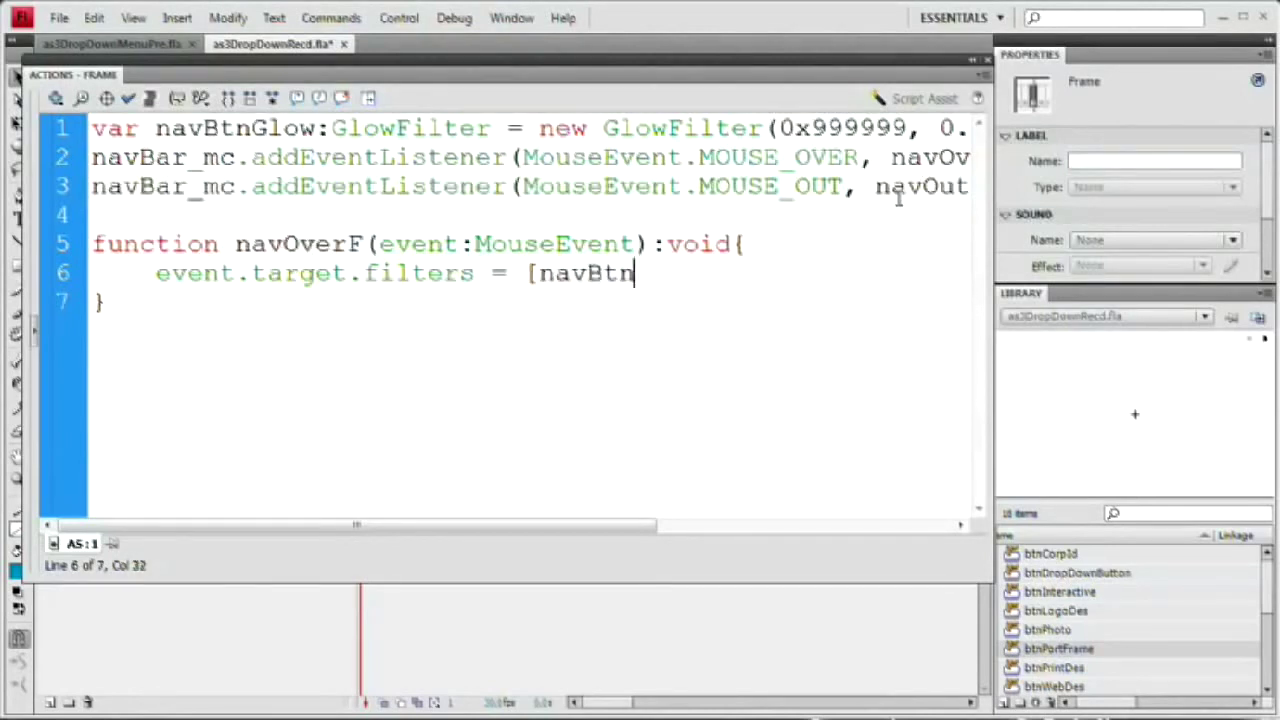
text(Glow])
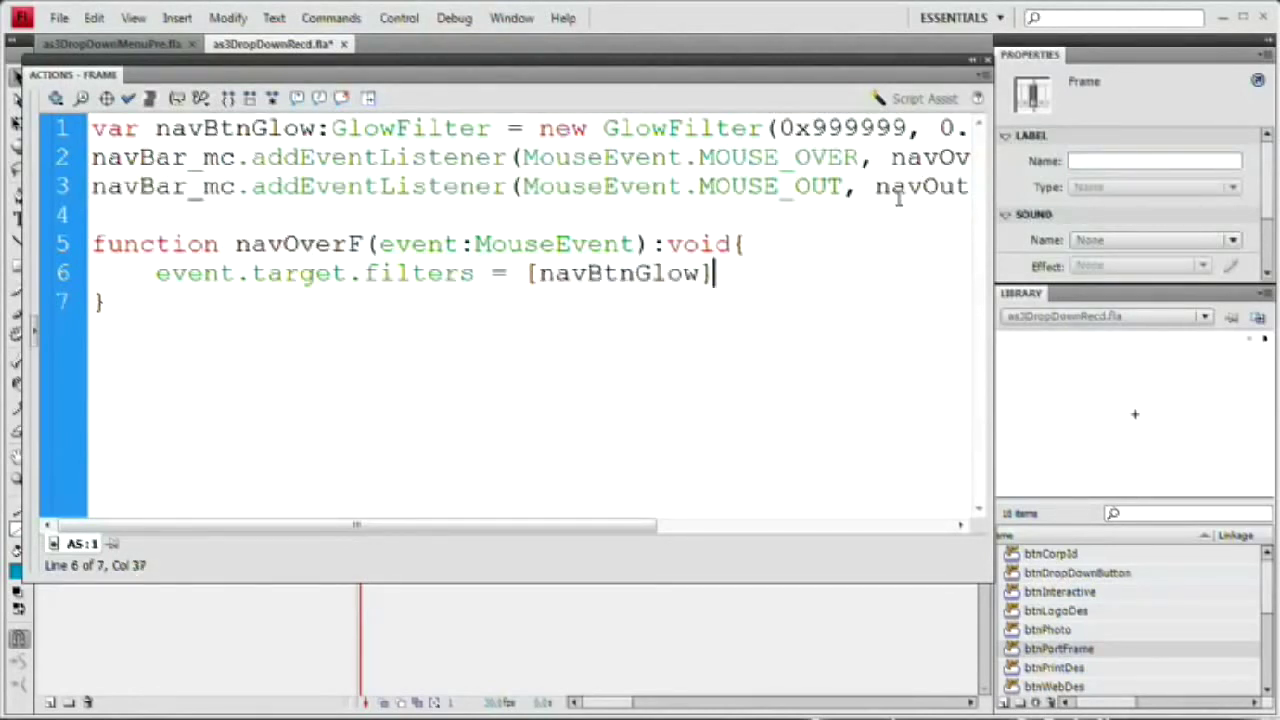
text(;)
Step: Duplicate the whole navOverF function directly below itself, starting on line 8
drag(112, 305, 98, 240)
key(ctrl+c)
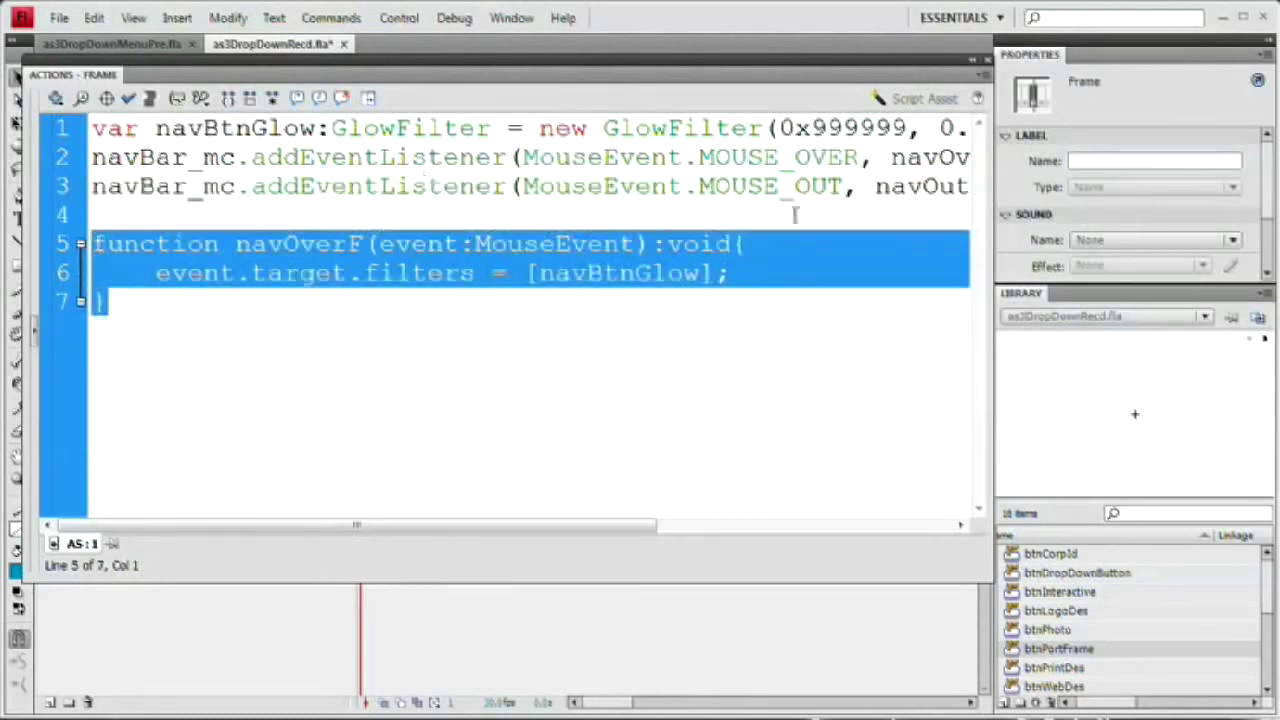
click(435, 306)
key(Return)
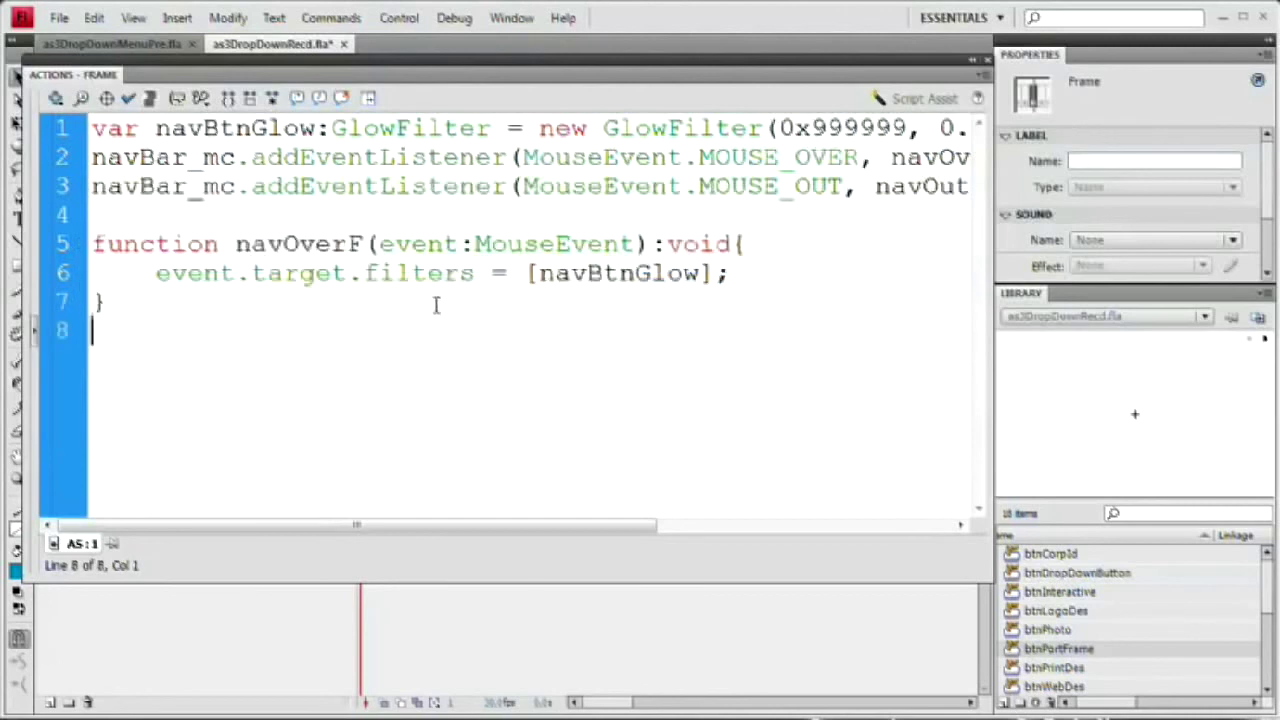
key(ctrl+v)
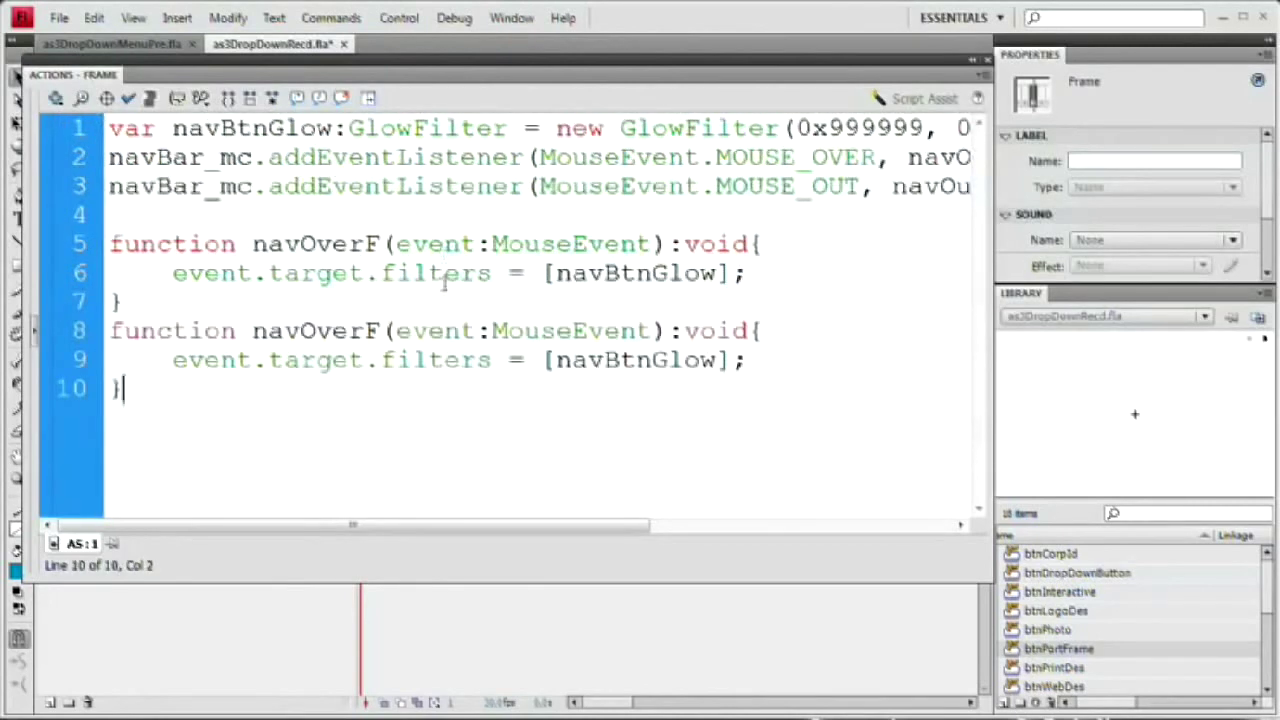
Step: Rename the duplicated function on line 8 to navOutF and empty its filters array so it reads []
drag(318, 331, 347, 331)
key(BackSpace)
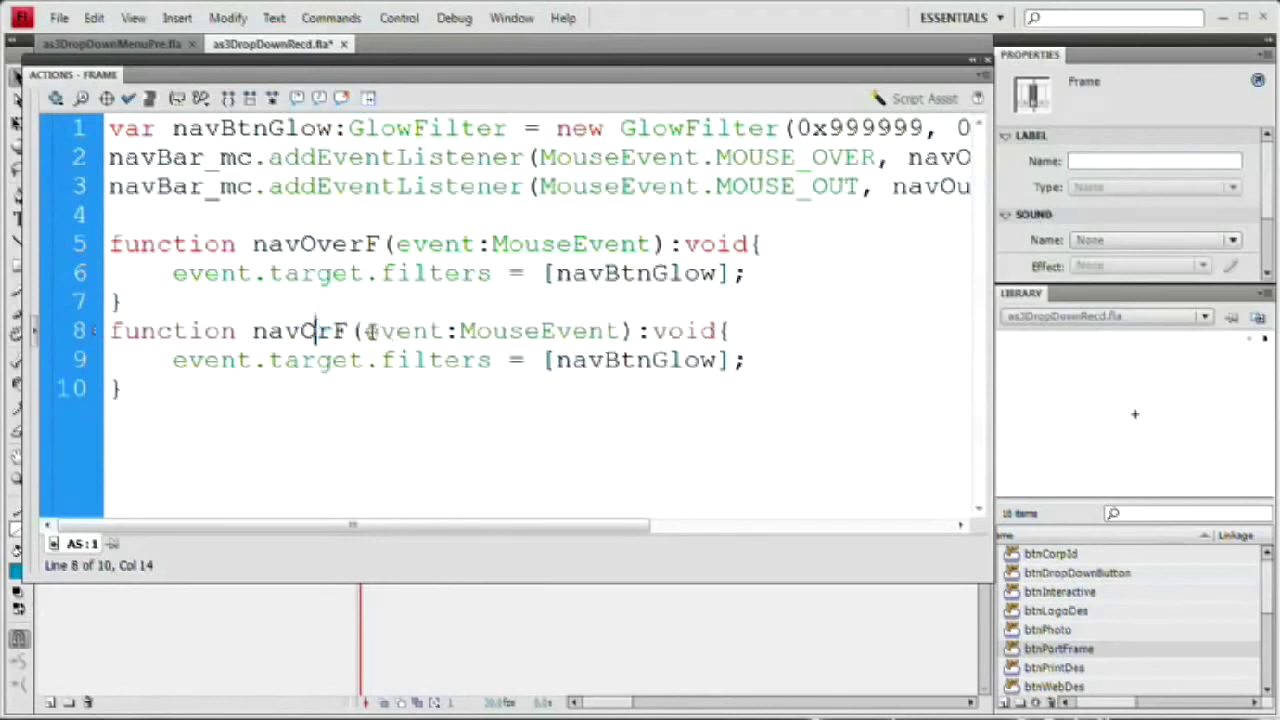
key(Delete)
text(ut)
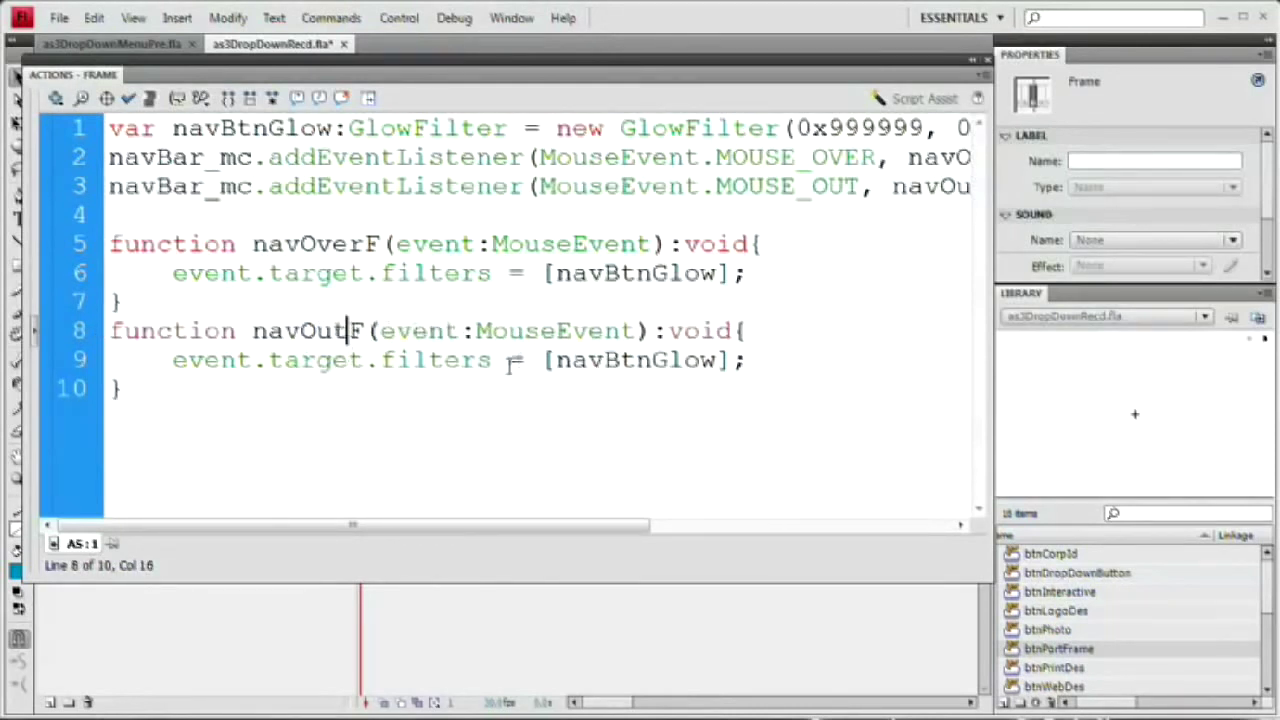
drag(556, 360, 716, 360)
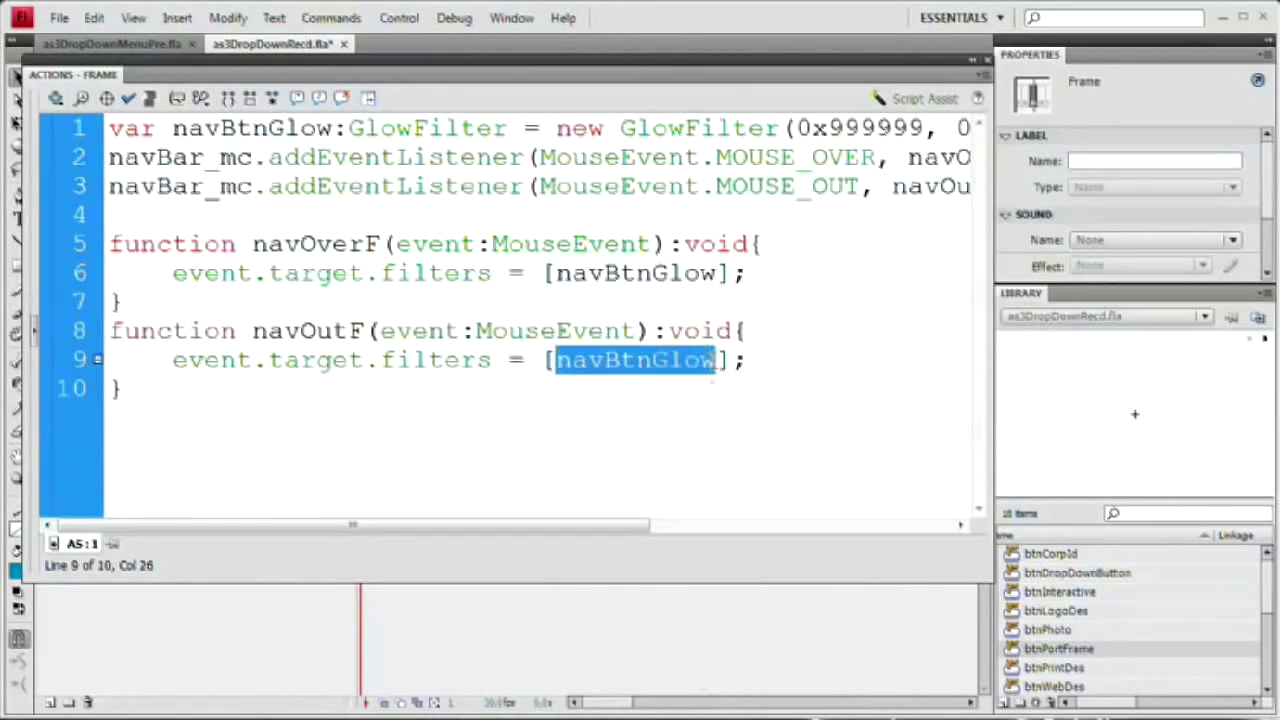
key(BackSpace)
click(606, 510)
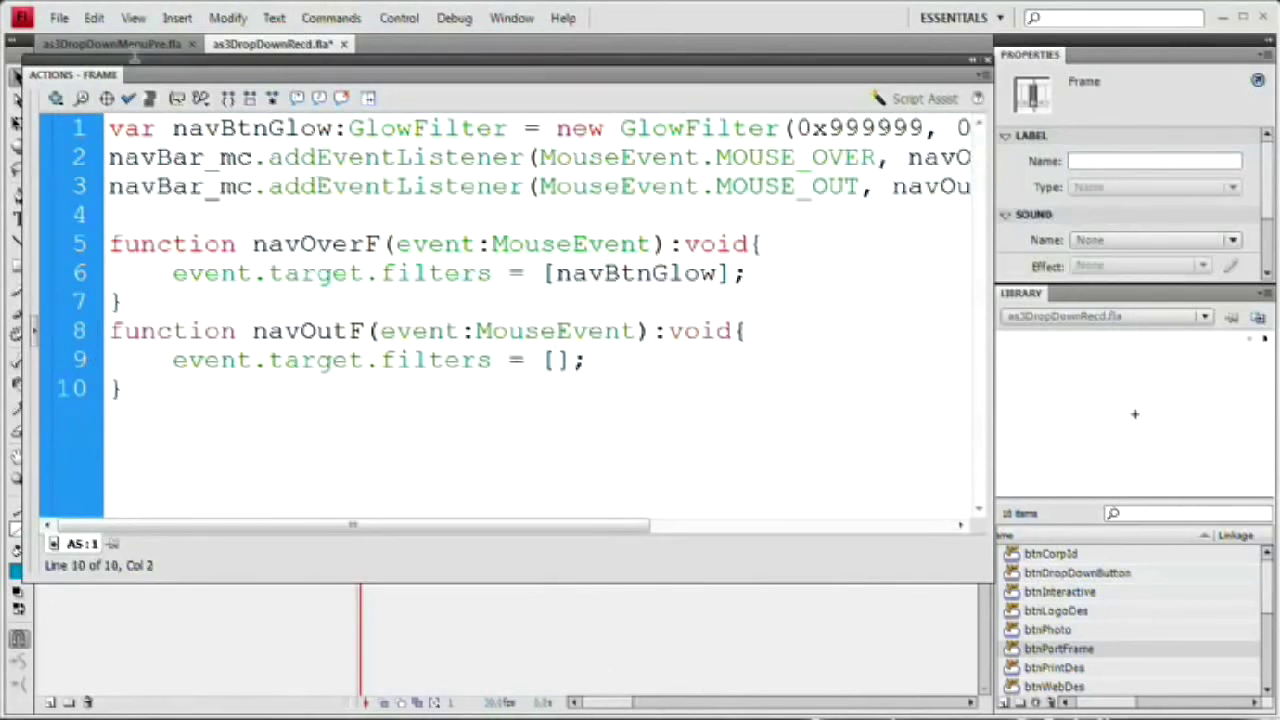
Step: Check the frame script for syntax errors and review the event.target.filters and navBar_mc references
click(140, 99)
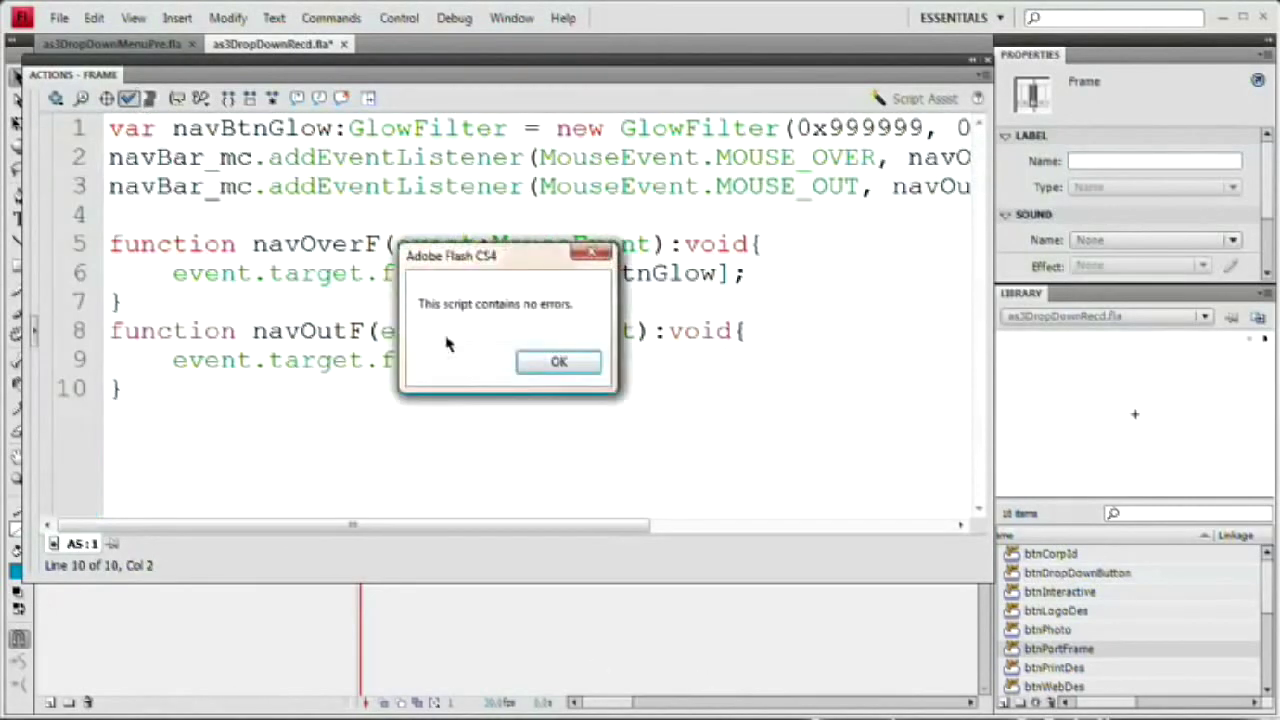
click(557, 364)
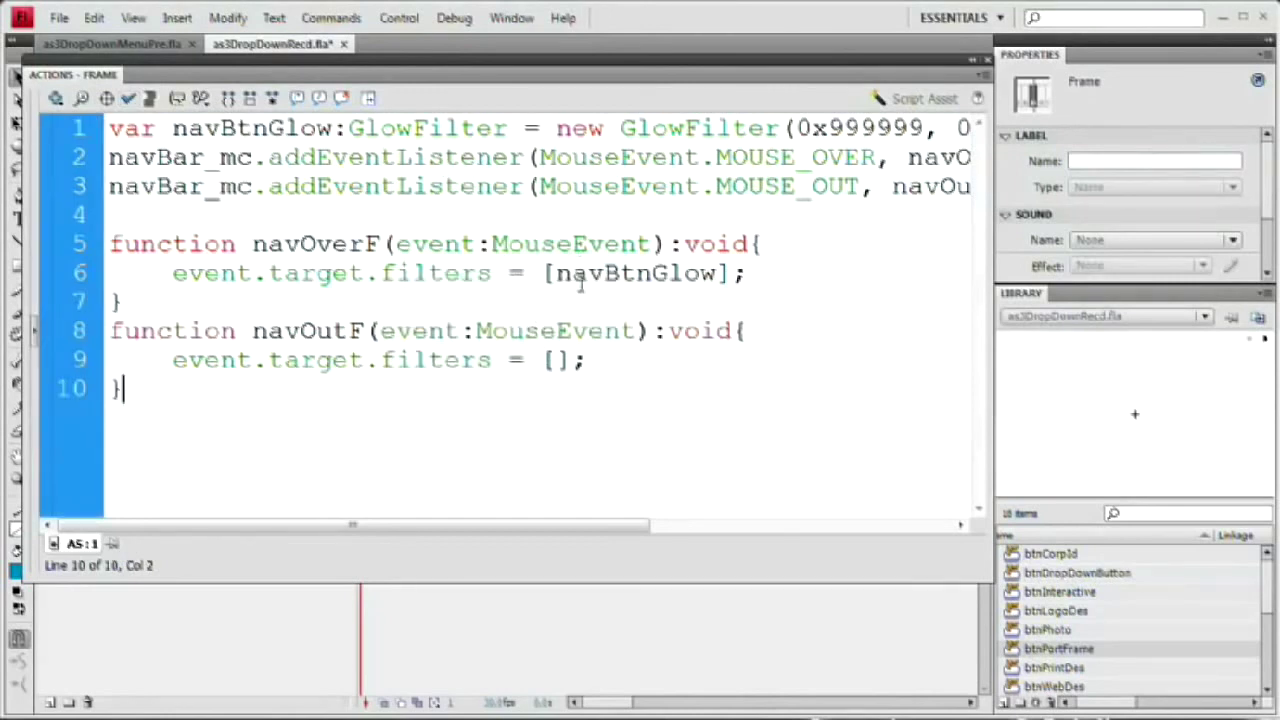
drag(172, 273, 491, 278)
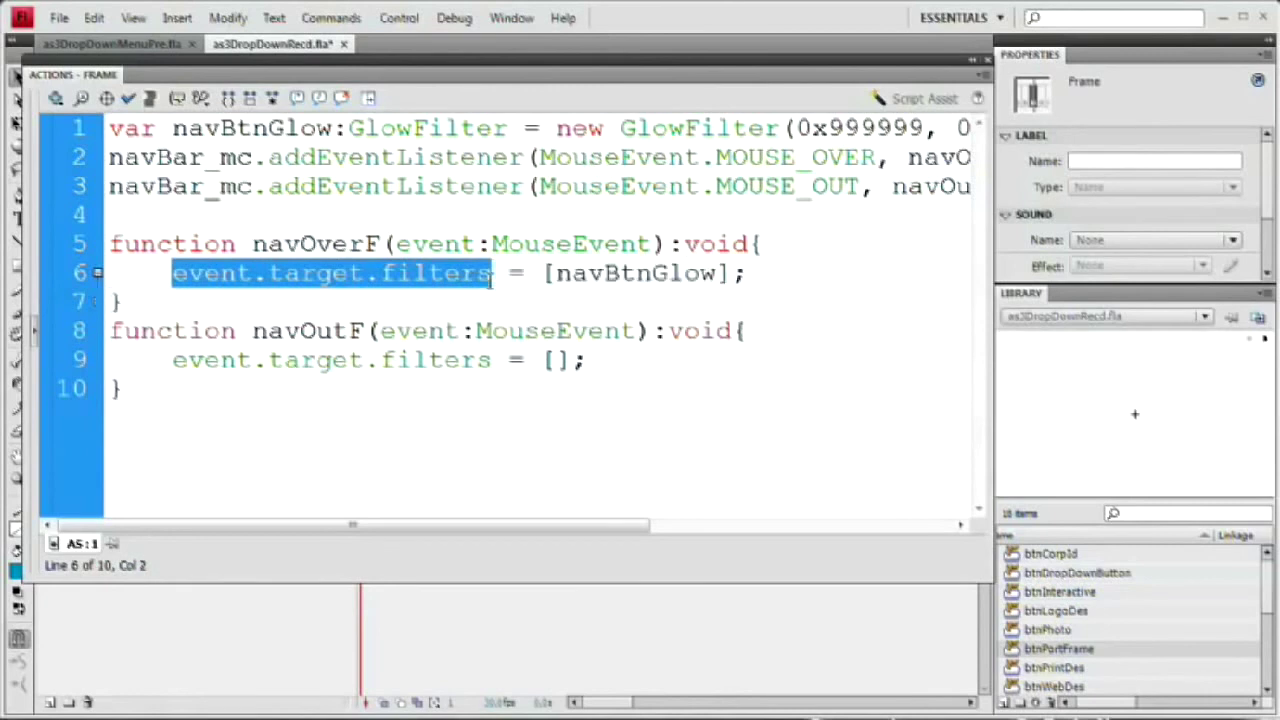
click(250, 309)
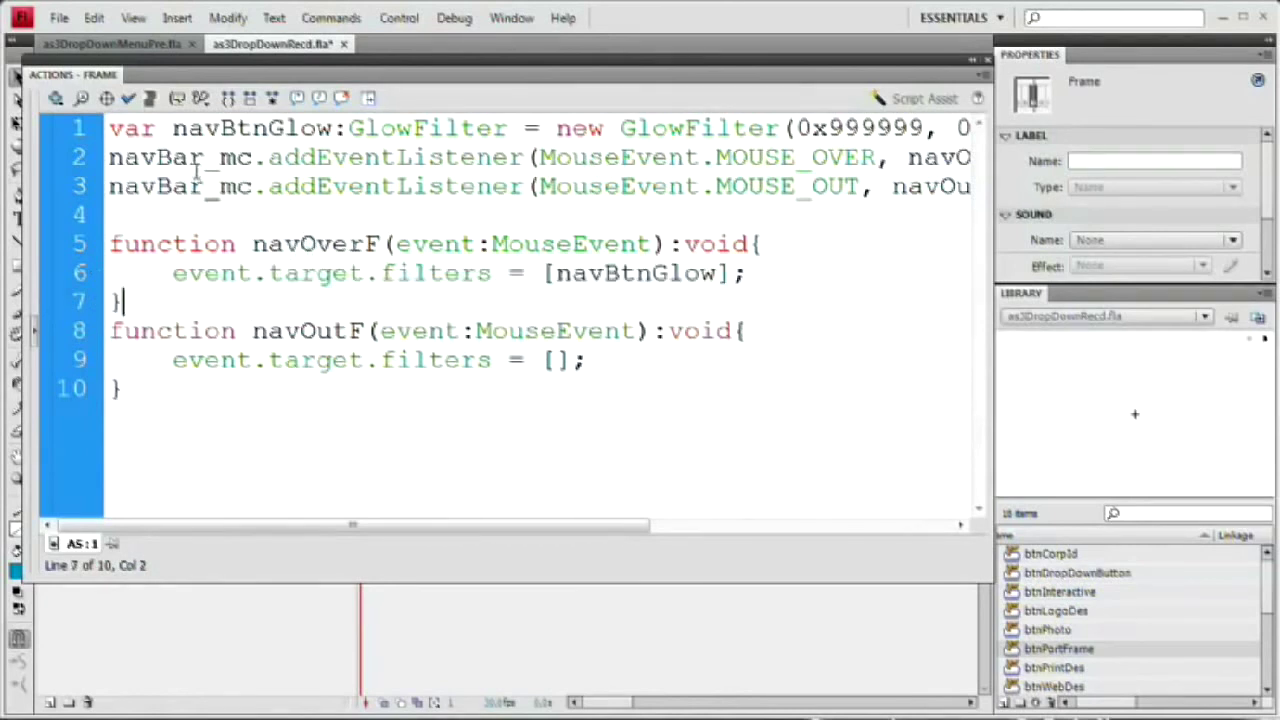
drag(110, 157, 258, 158)
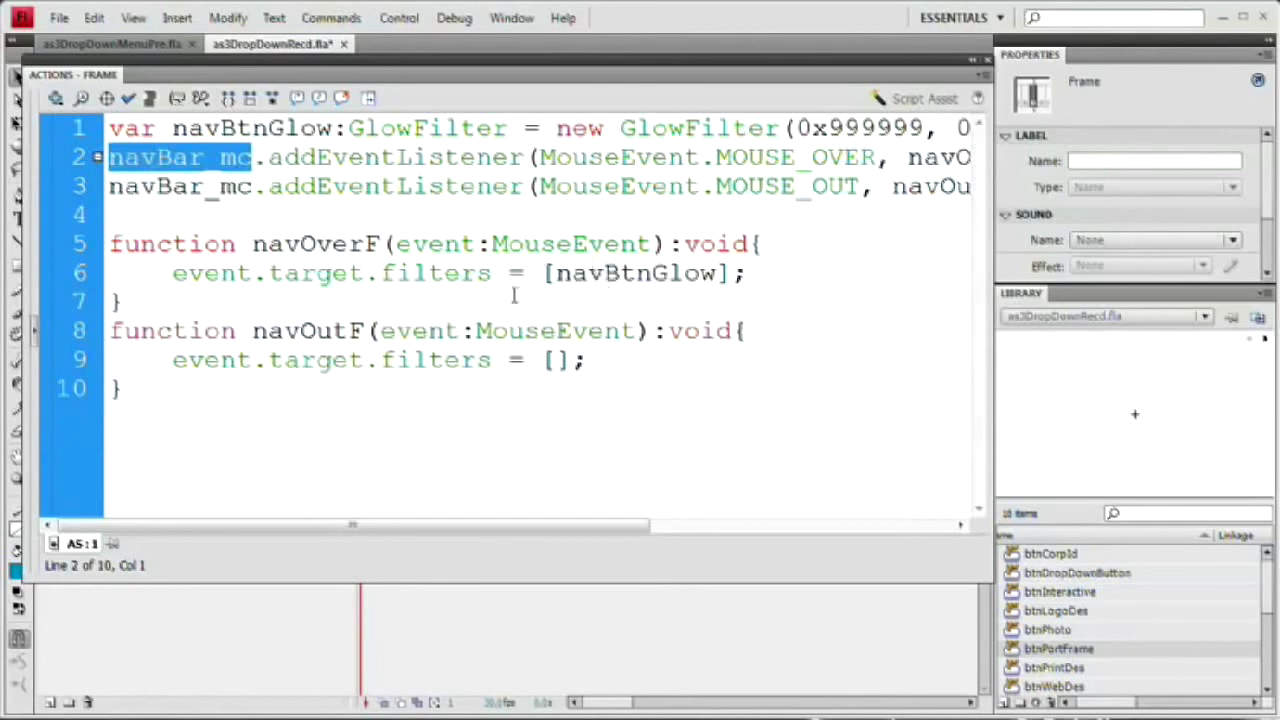
Step: Save as3DropDownRecd.fla and test the movie, closing the preview when done
key(F9)
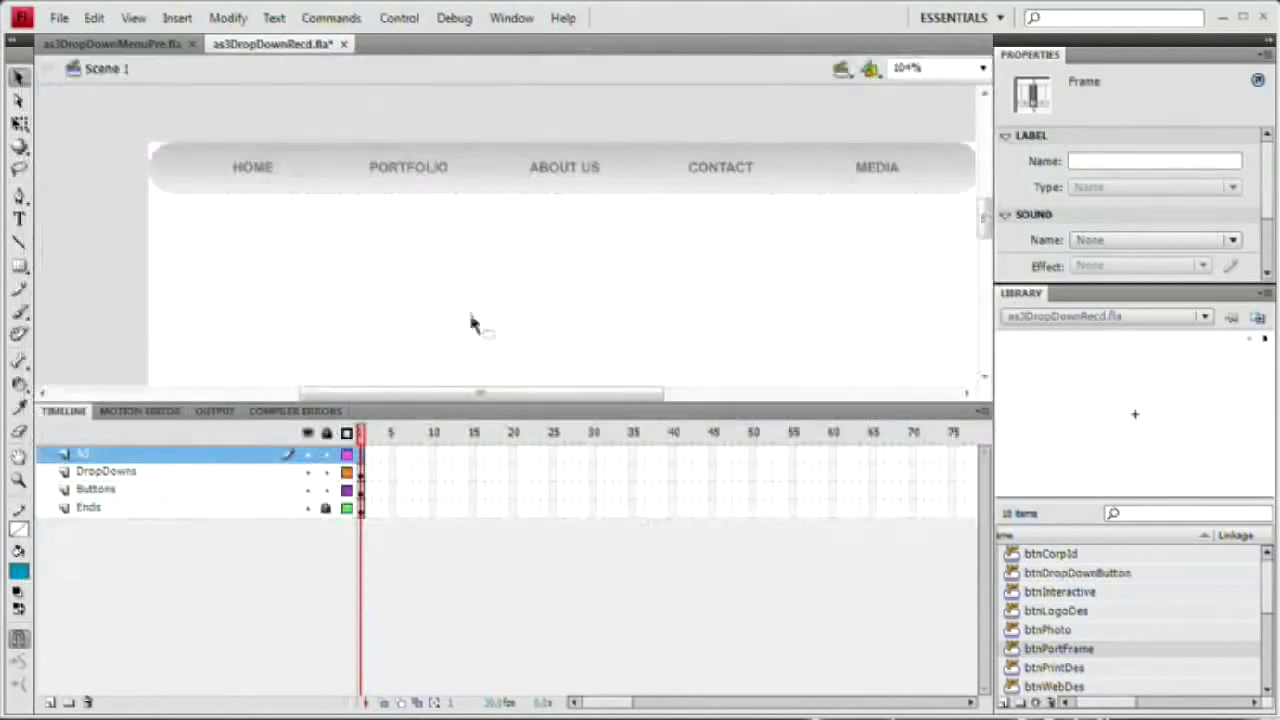
key(ctrl+s)
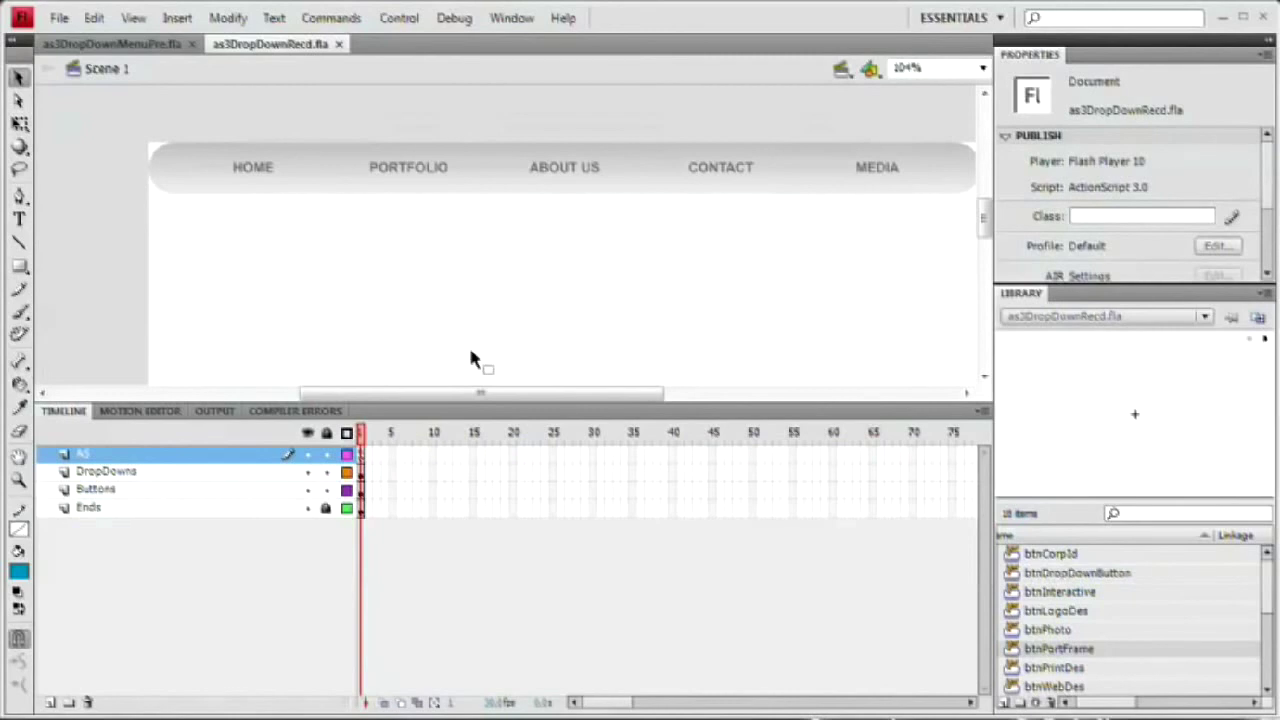
key(ctrl+Return)
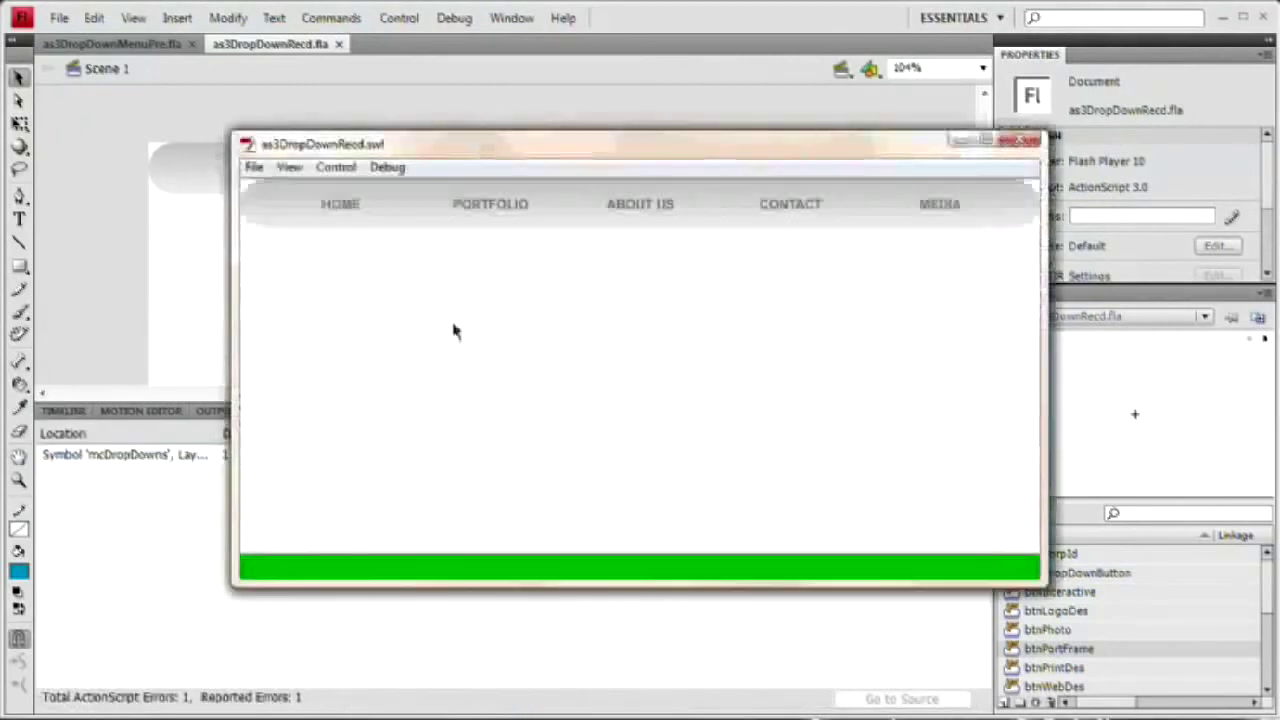
drag(500, 144, 943, 216)
click(1105, 197)
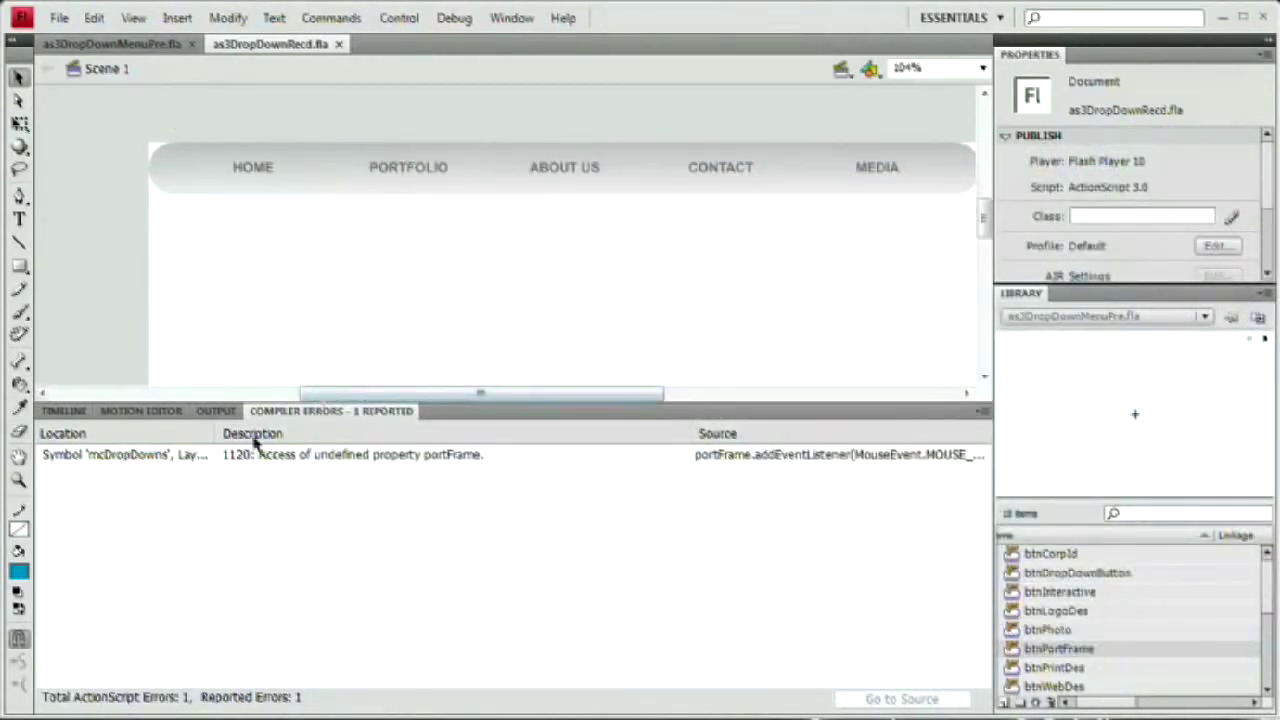
Step: Open the mcDropDowns symbol and select the portfolio frame button at frame 10 to check its instance name
click(62, 411)
drag(280, 402, 280, 404)
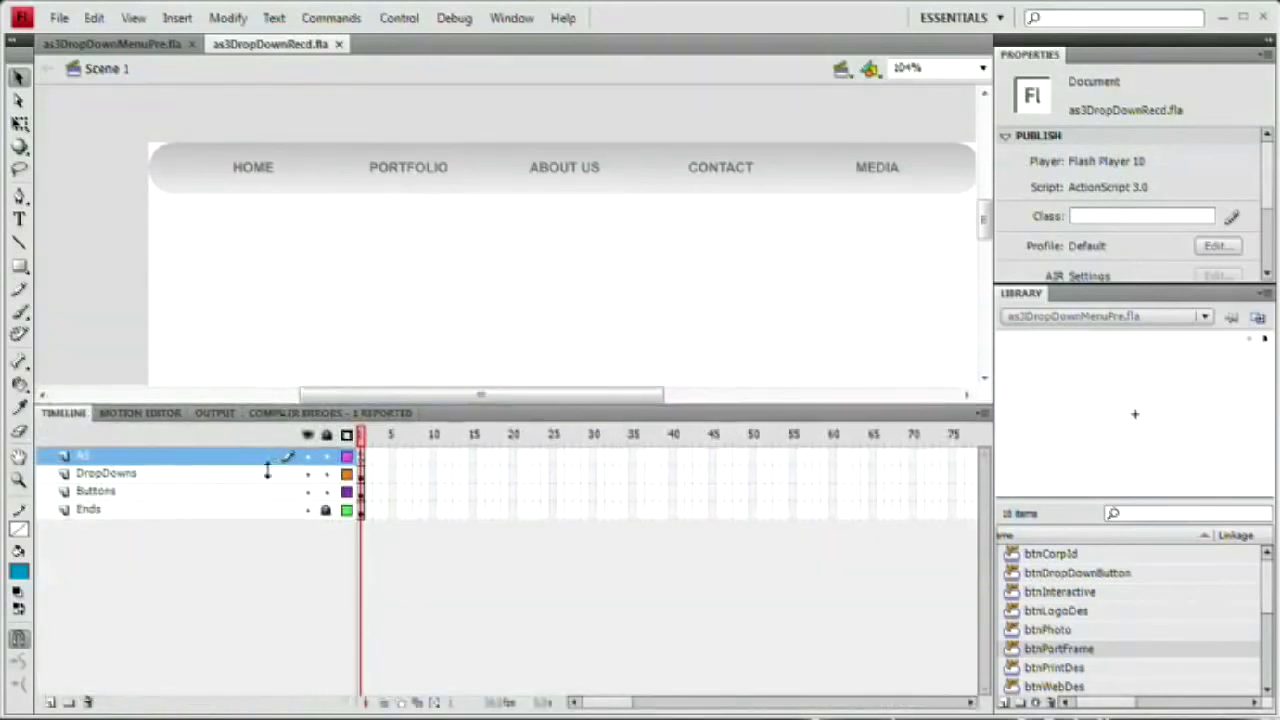
scroll(515, 272, down, 5)
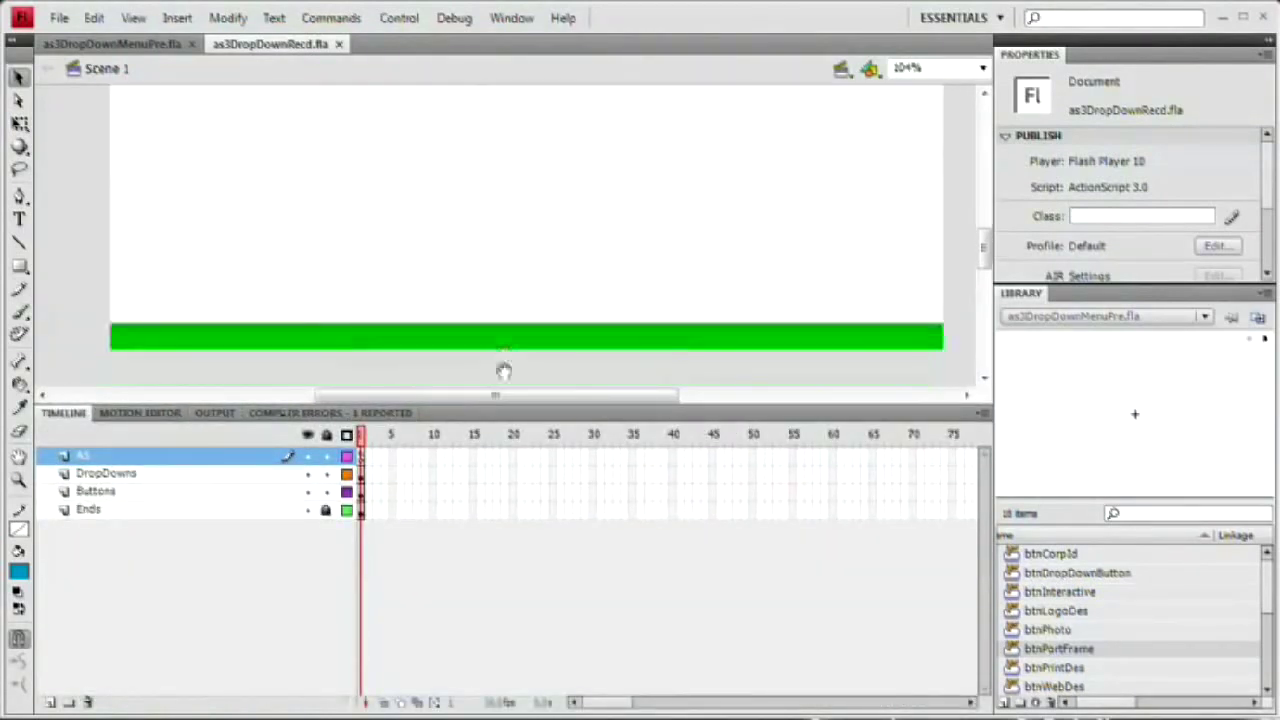
click(480, 345)
double_click(476, 350)
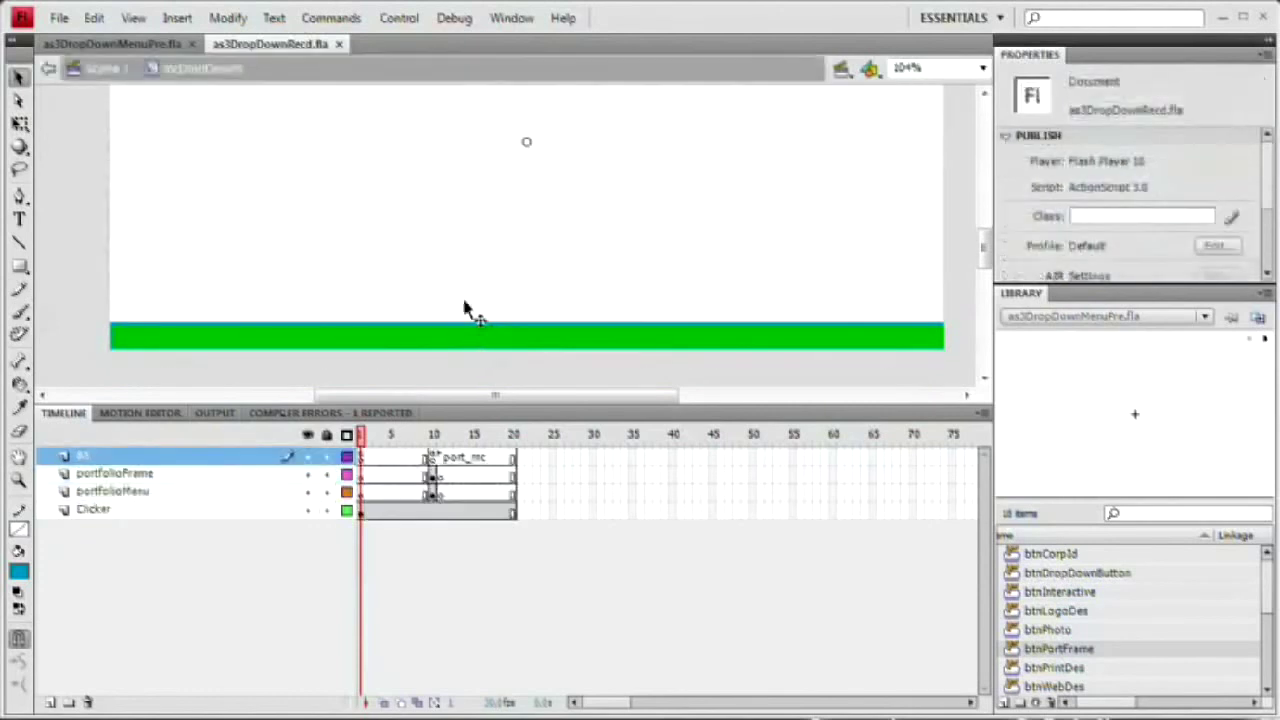
click(432, 478)
drag(549, 163, 569, 323)
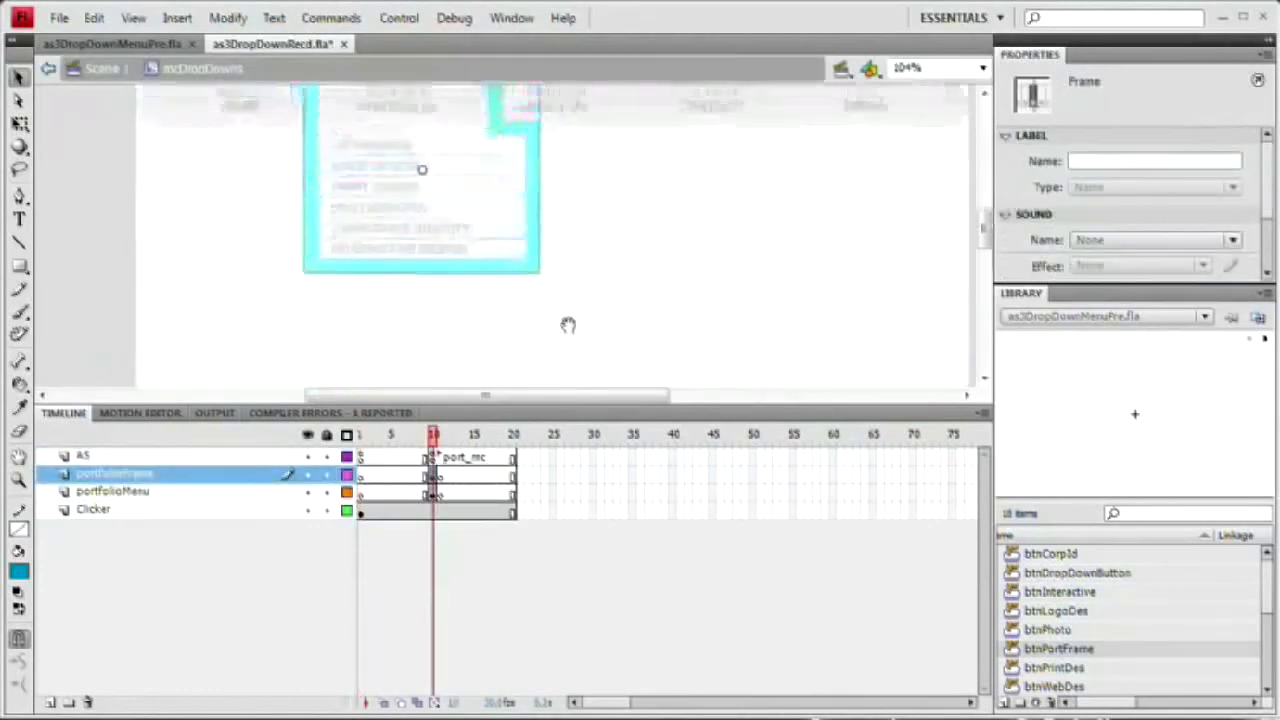
click(535, 225)
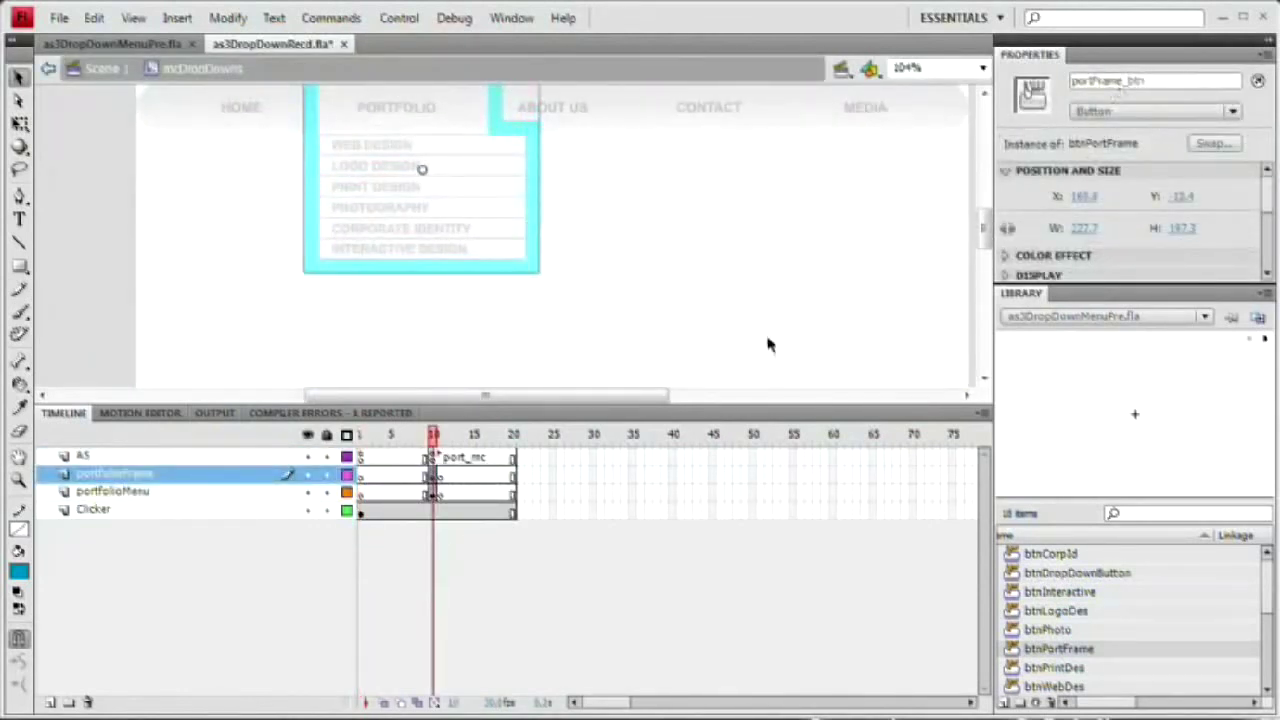
Step: In the frame 10 script of mcDropDowns, correct the listener target on line 2 to portFrame_btn
click(433, 462)
key(F9)
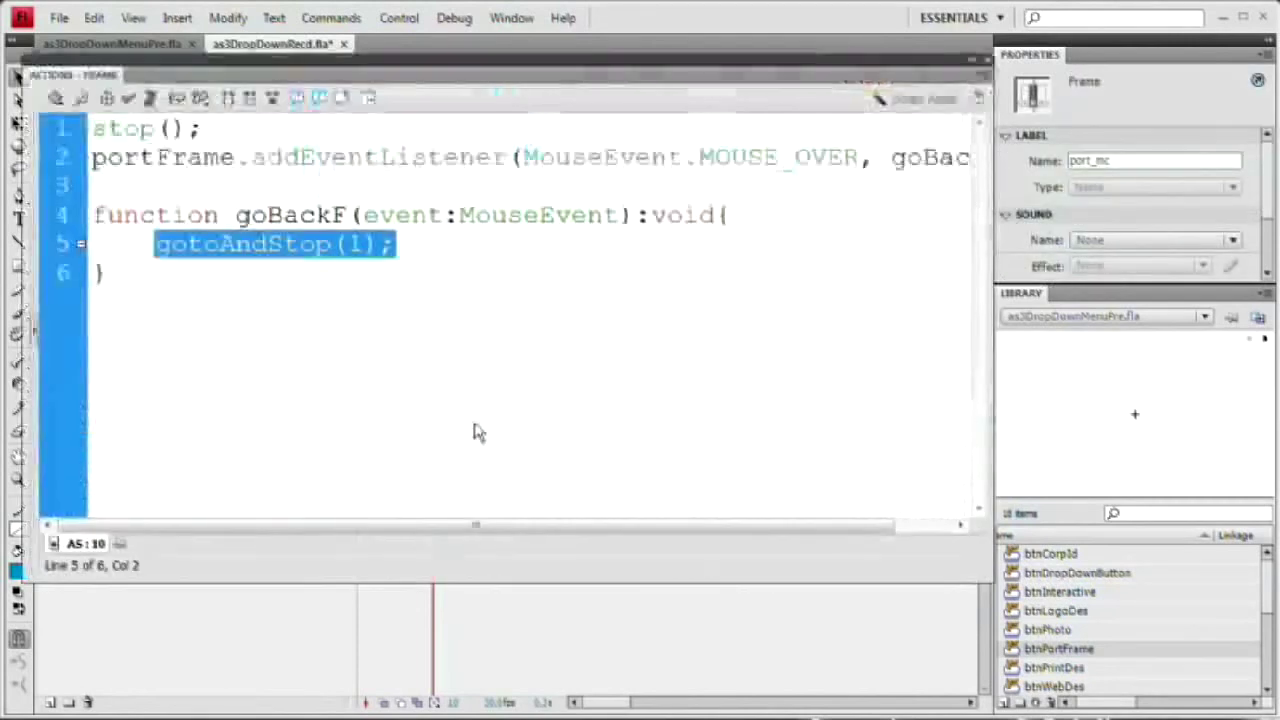
click(233, 160)
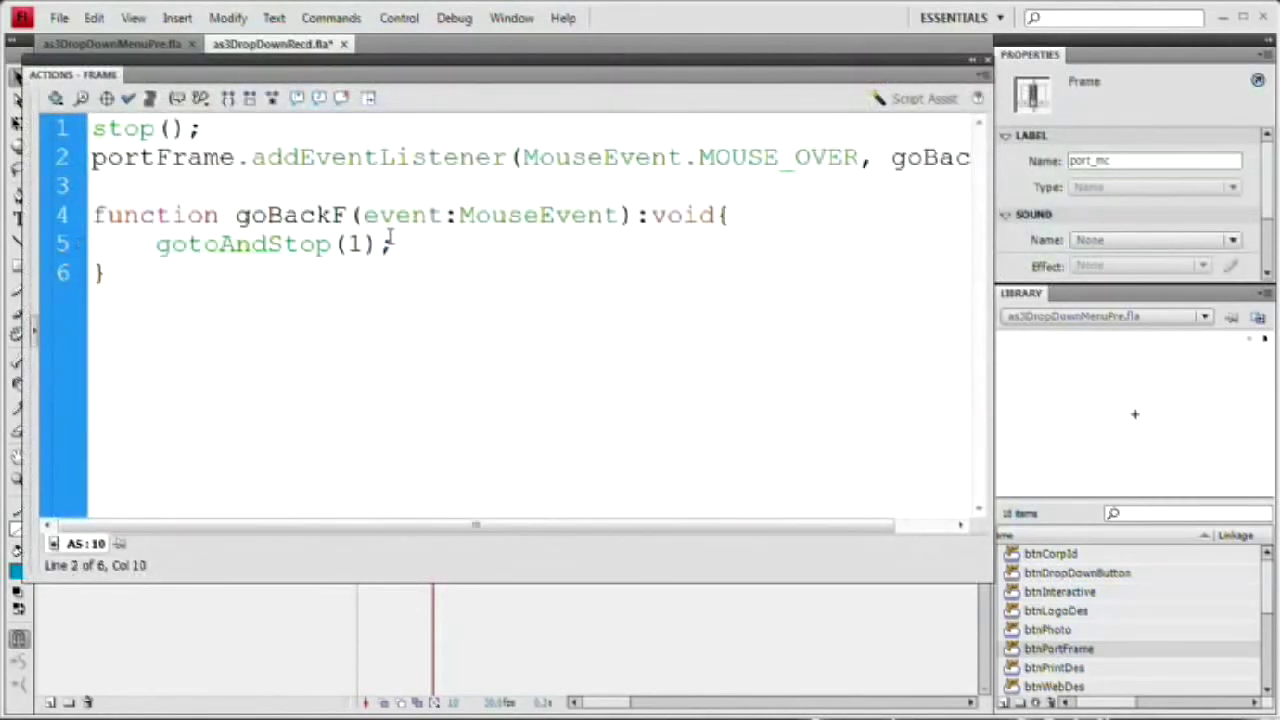
text(_btn)
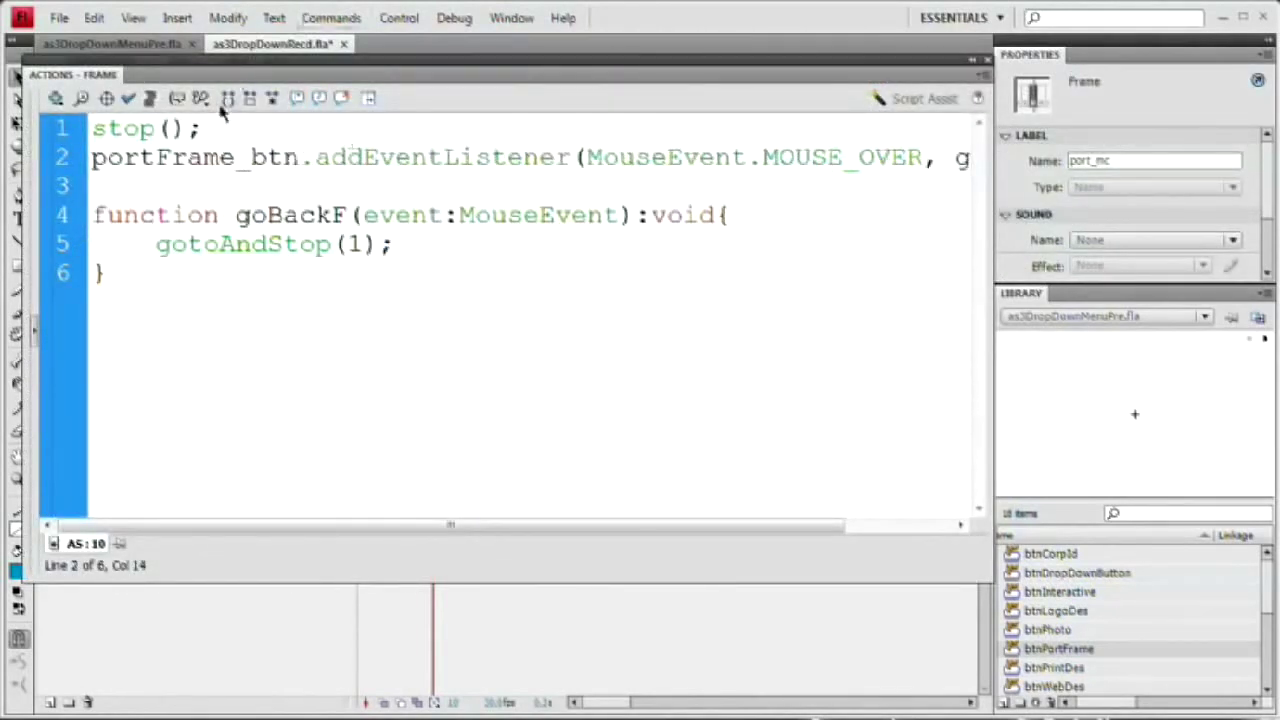
key(F9)
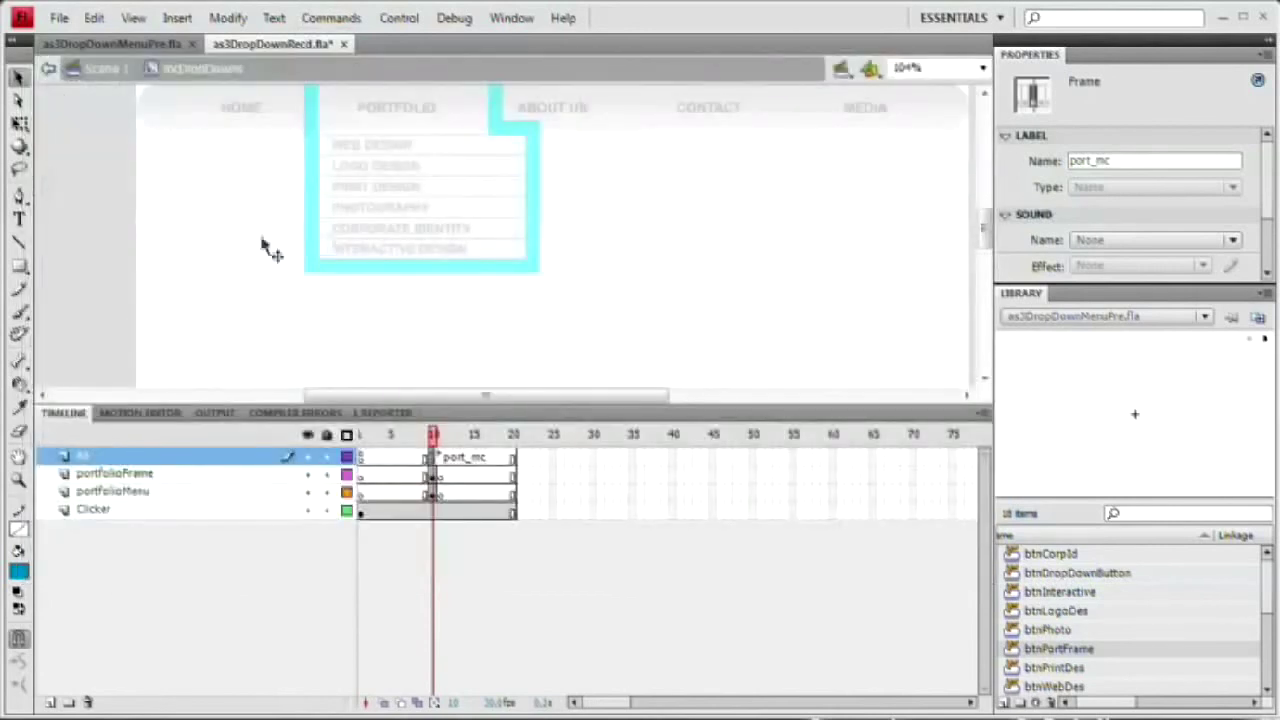
Step: Return to Scene 1 with the document saved and test the movie again
click(222, 254)
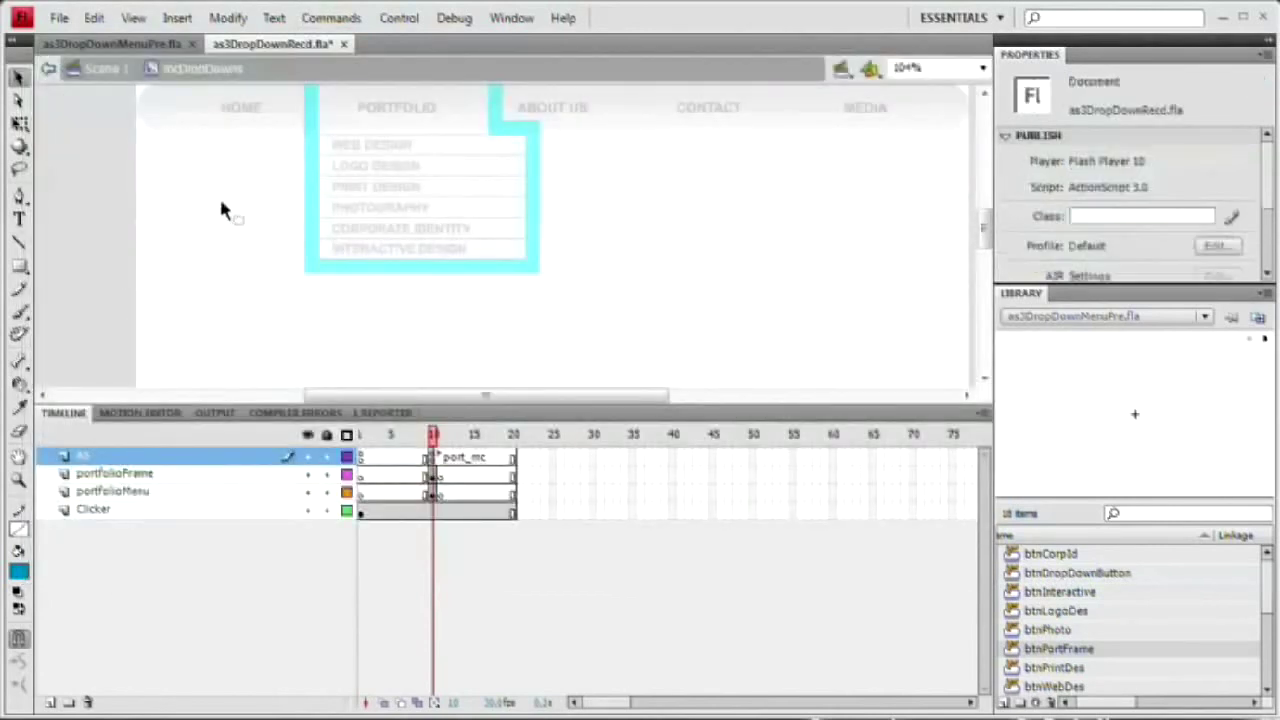
double_click(193, 258)
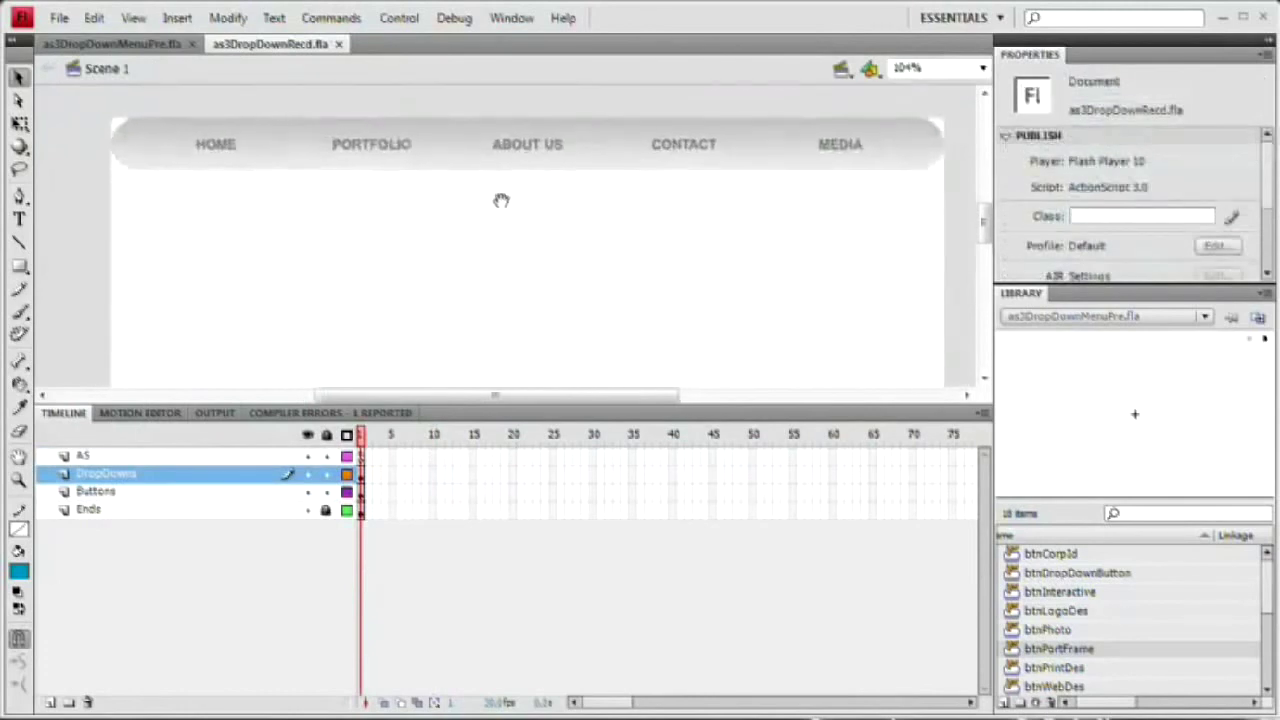
key(ctrl+Return)
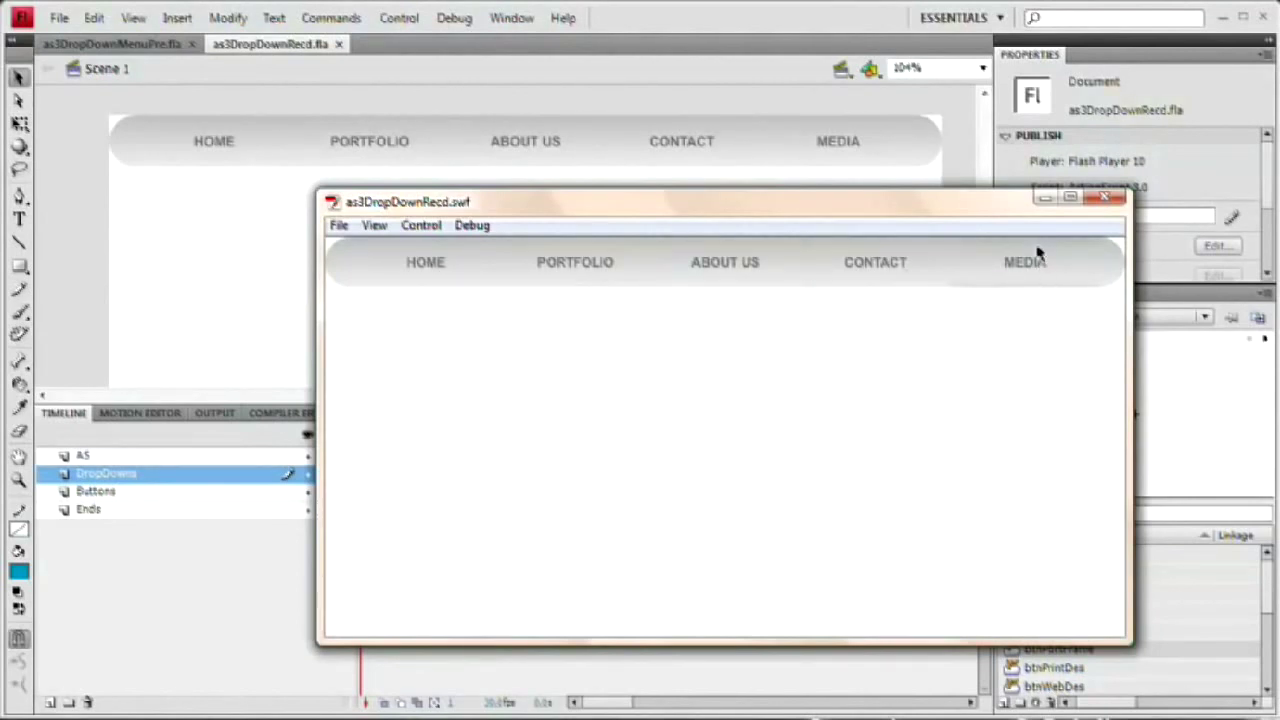
key(ctrl+w)
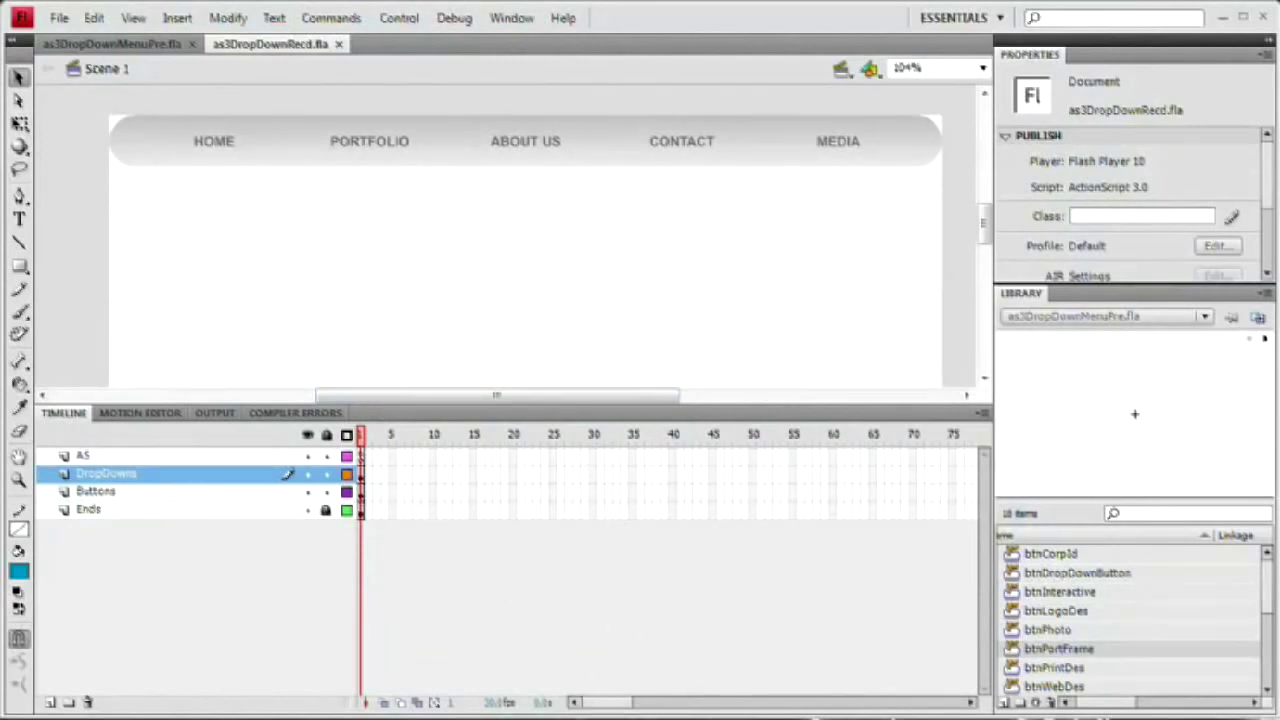
Step: In the Scene 1 frame 1 script, start a navBar_mc.setChildIndex( call on a new line below the glow filter in navOverF
click(363, 456)
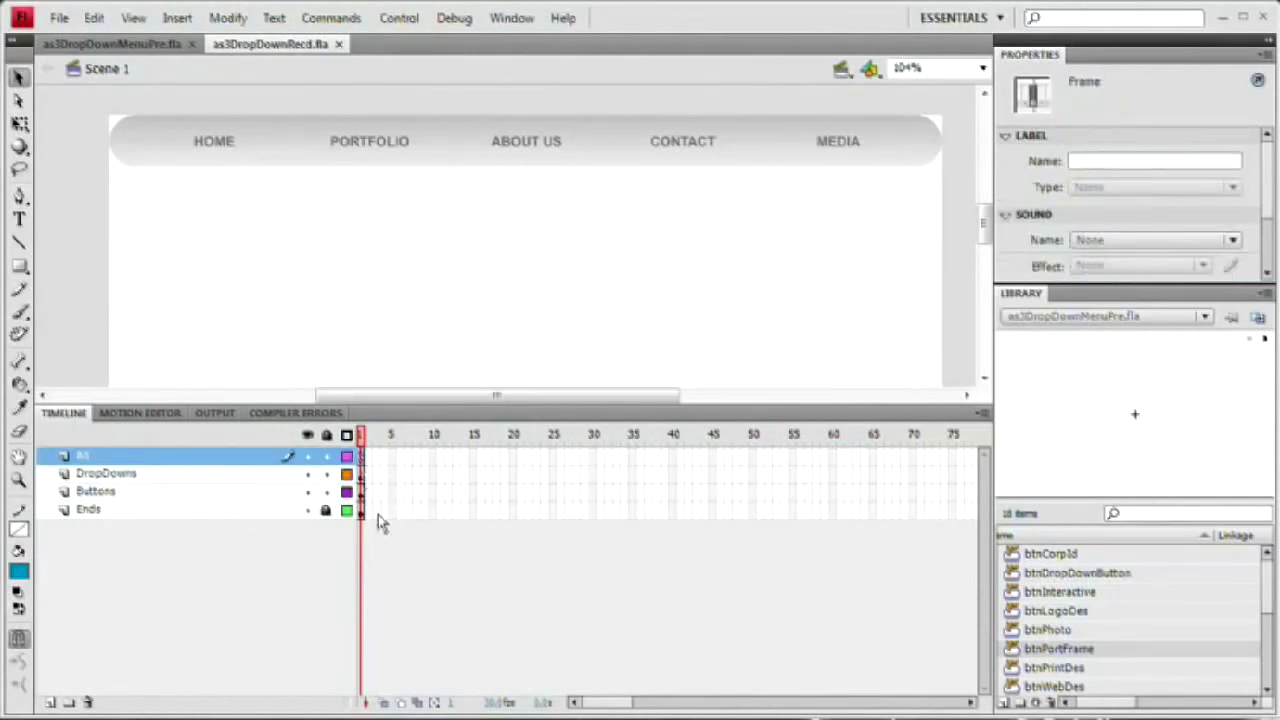
key(F9)
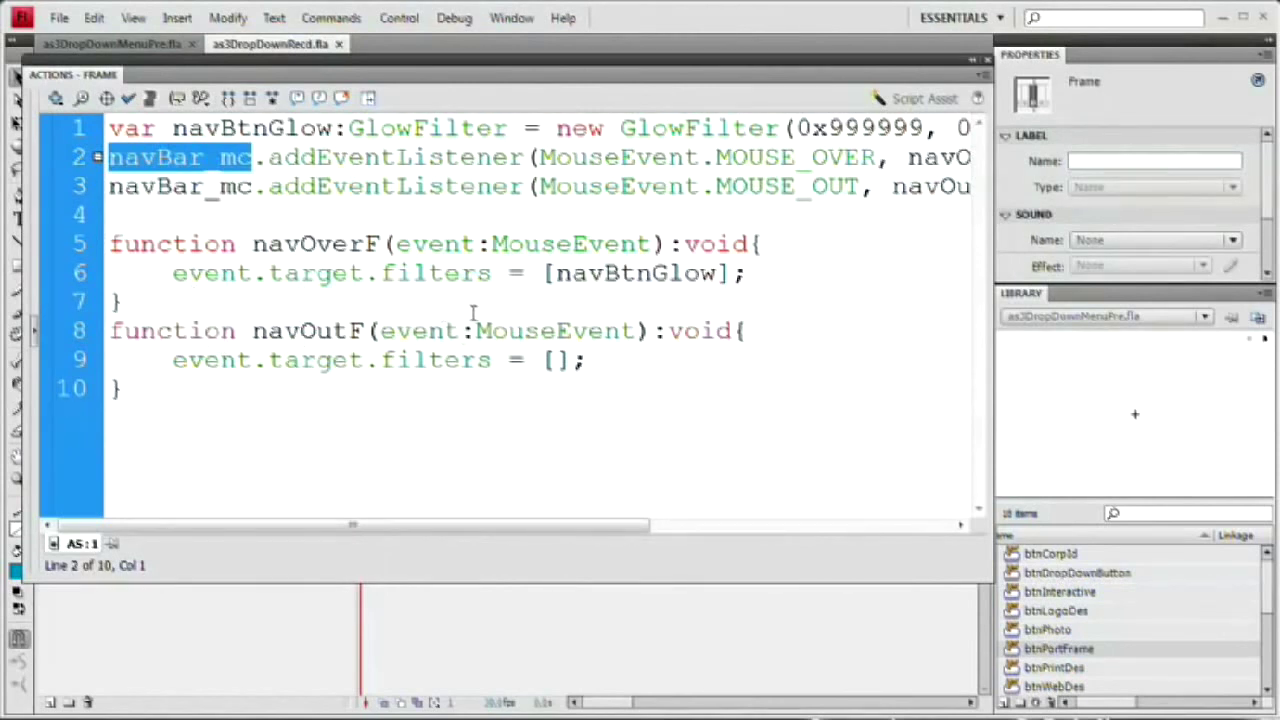
click(676, 272)
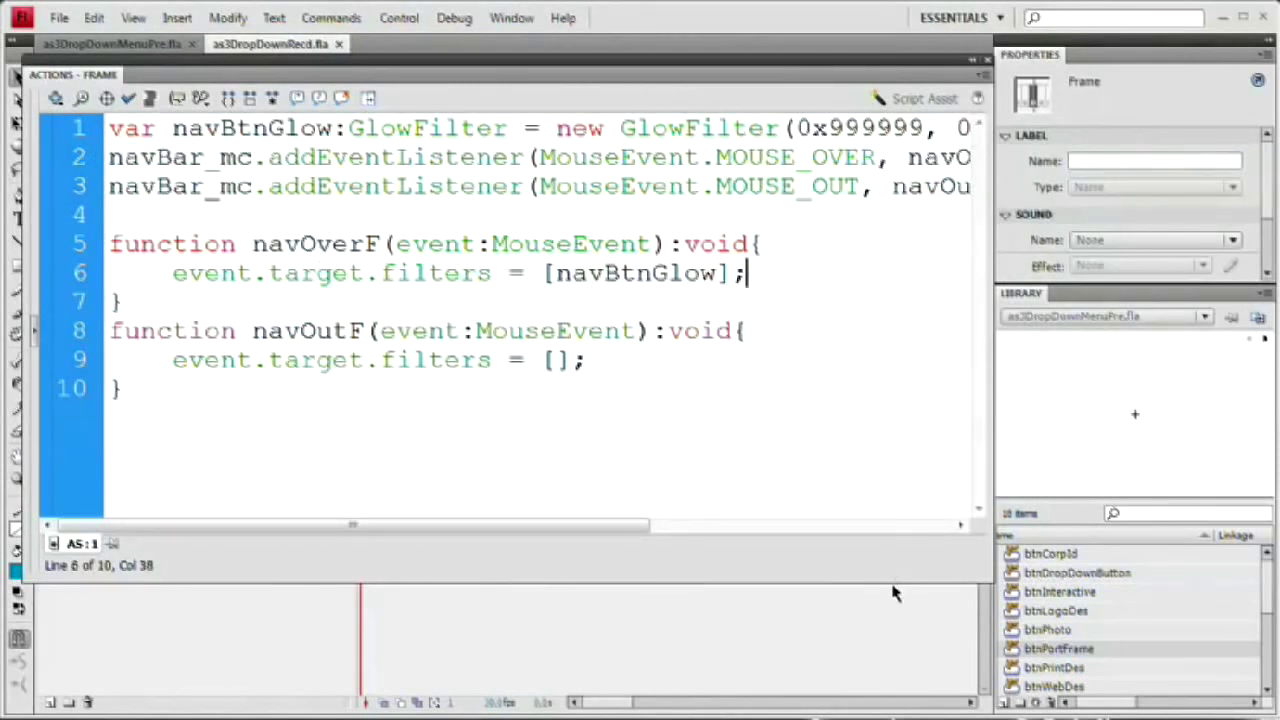
key(Return)
text(navB)
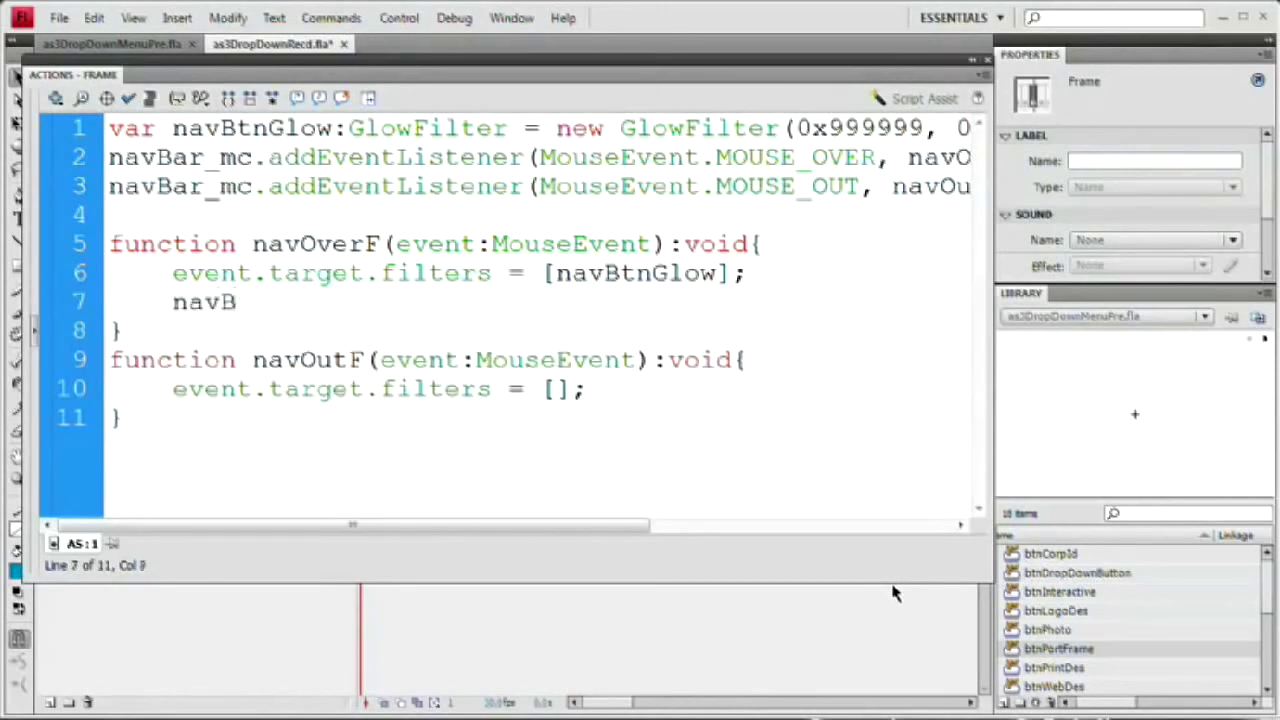
text(ar_mc.)
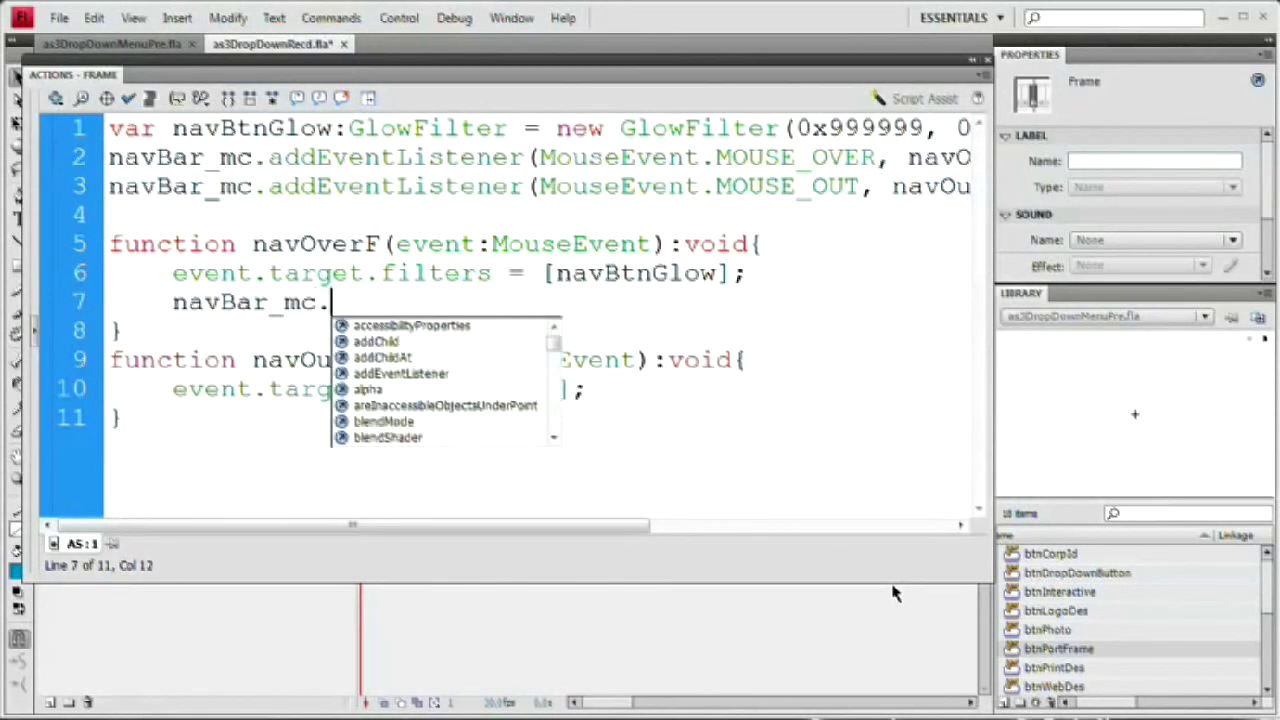
text(setChild)
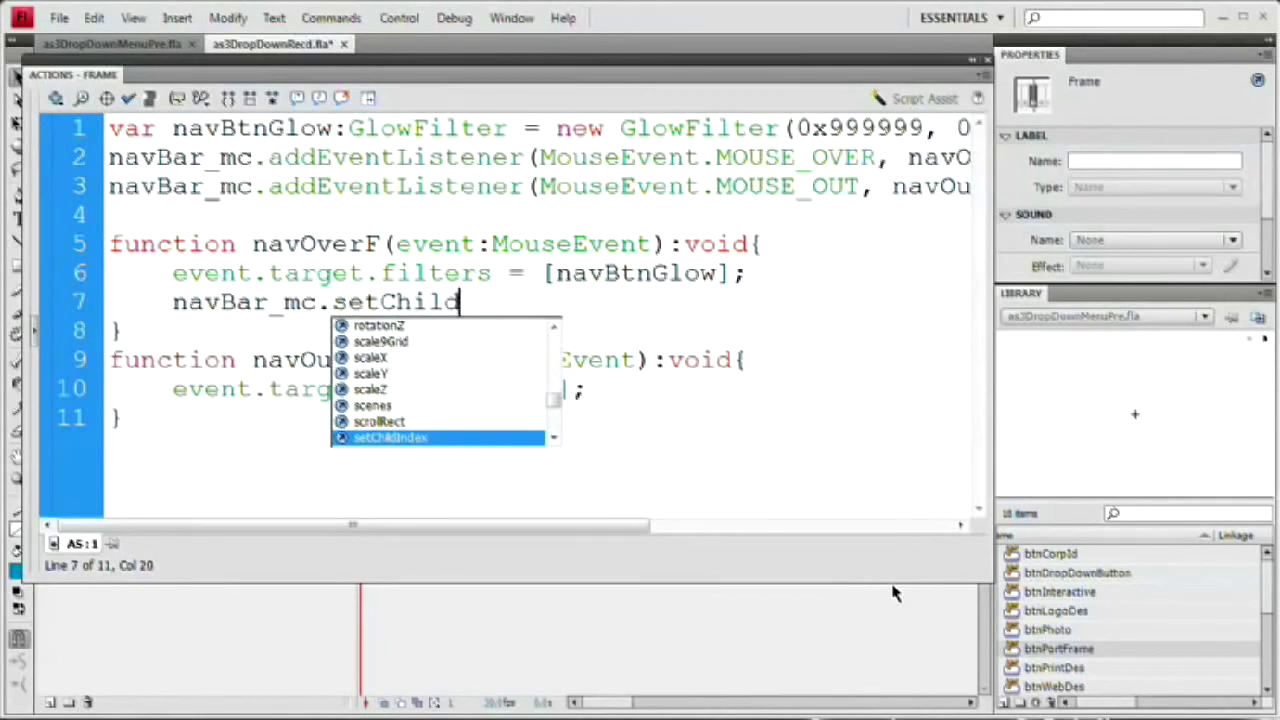
text(Index)
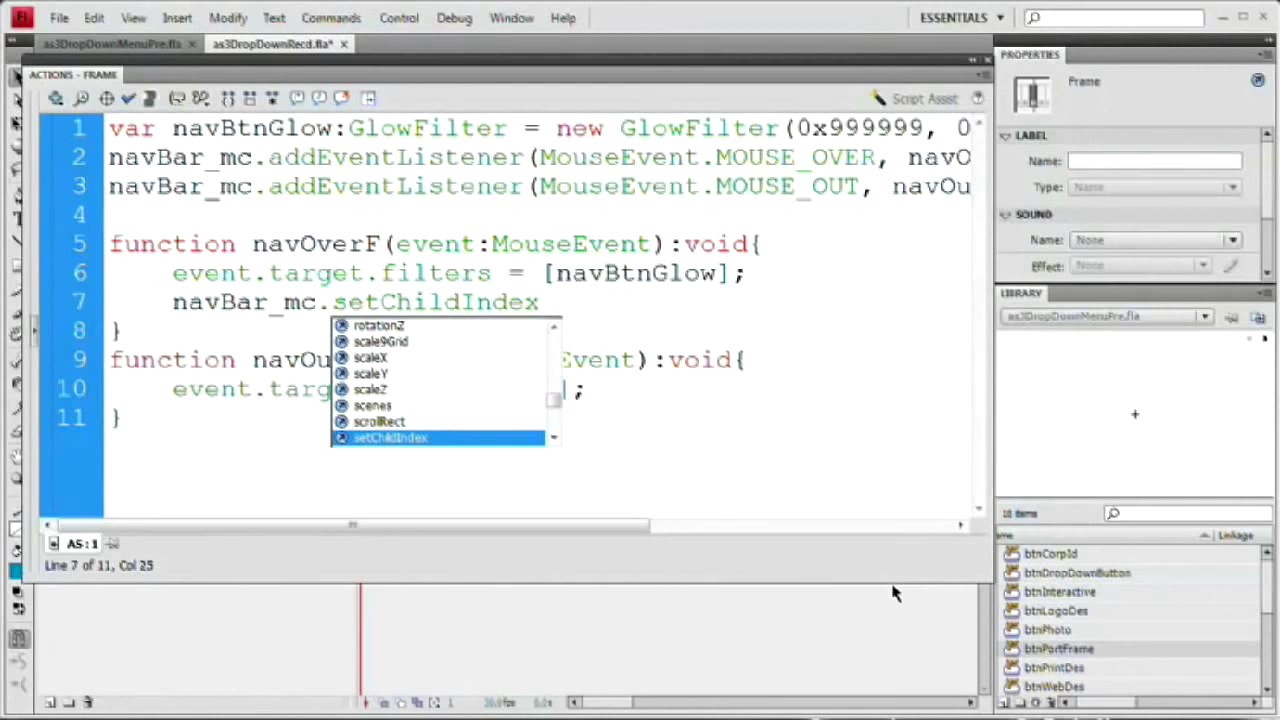
text(()
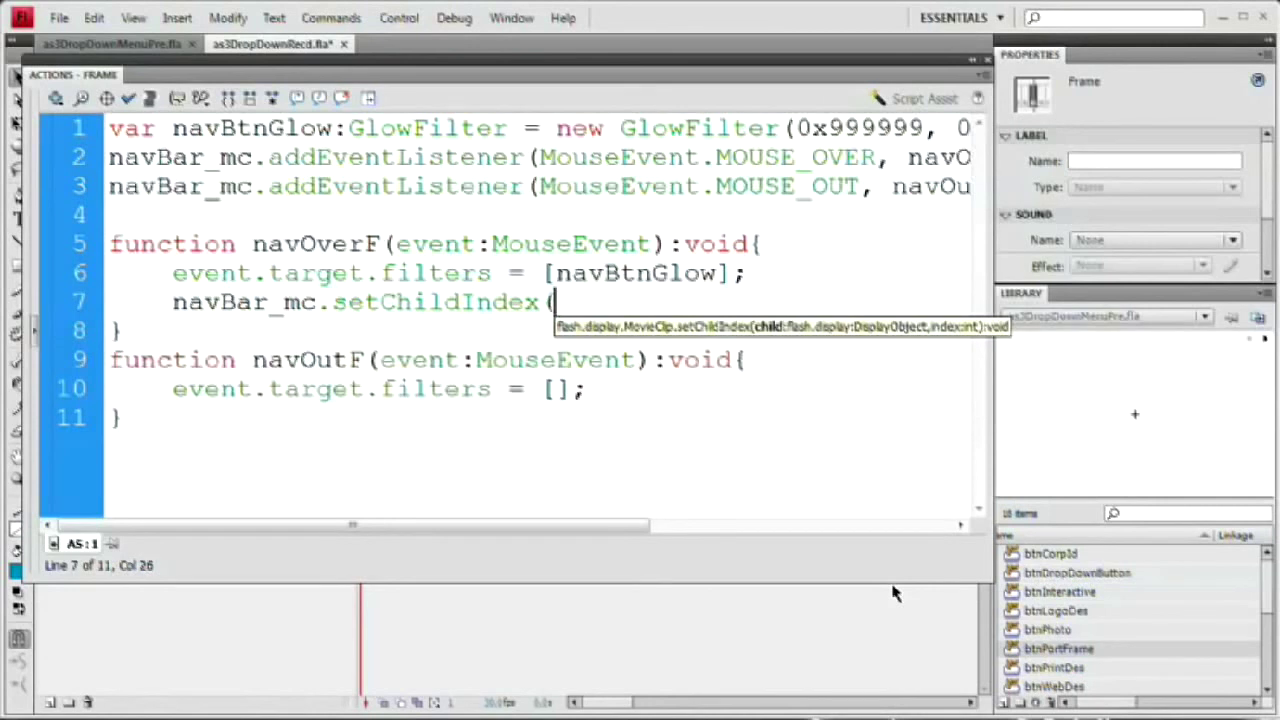
Step: Complete the setChildIndex call with the arguments event.target as MovieClip and 1, and start a new line below it
text(event)
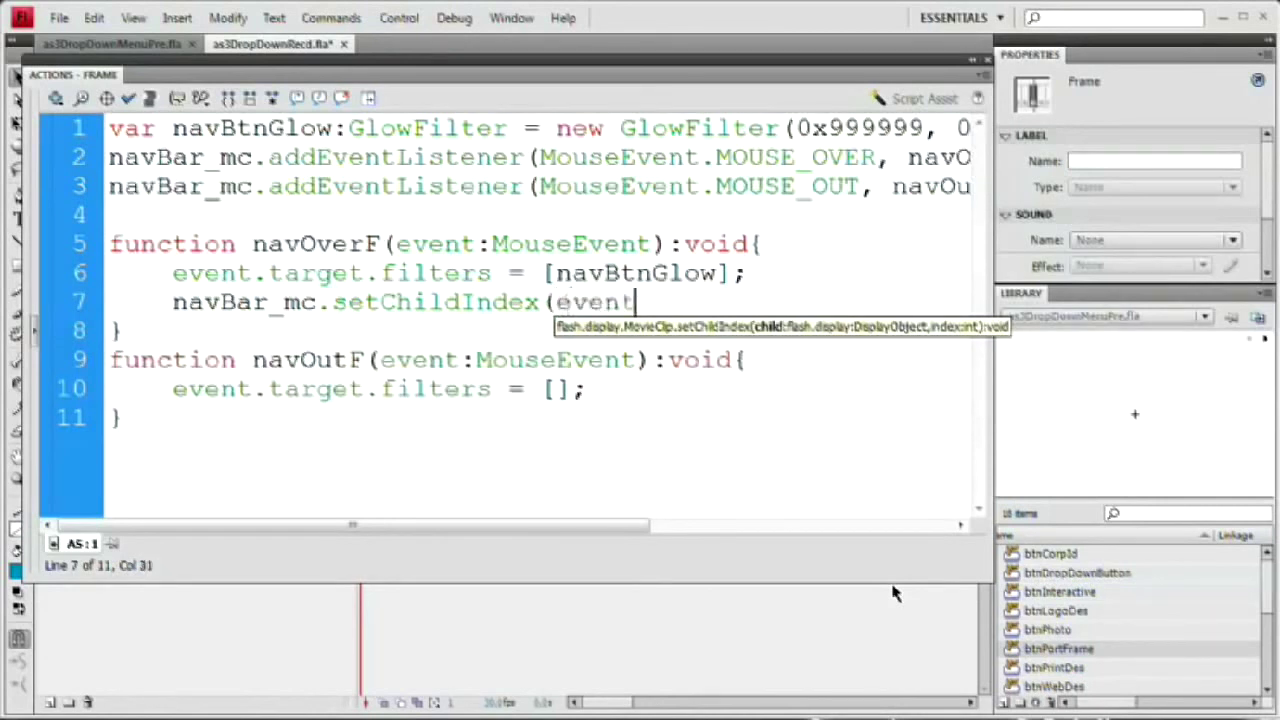
text(.target)
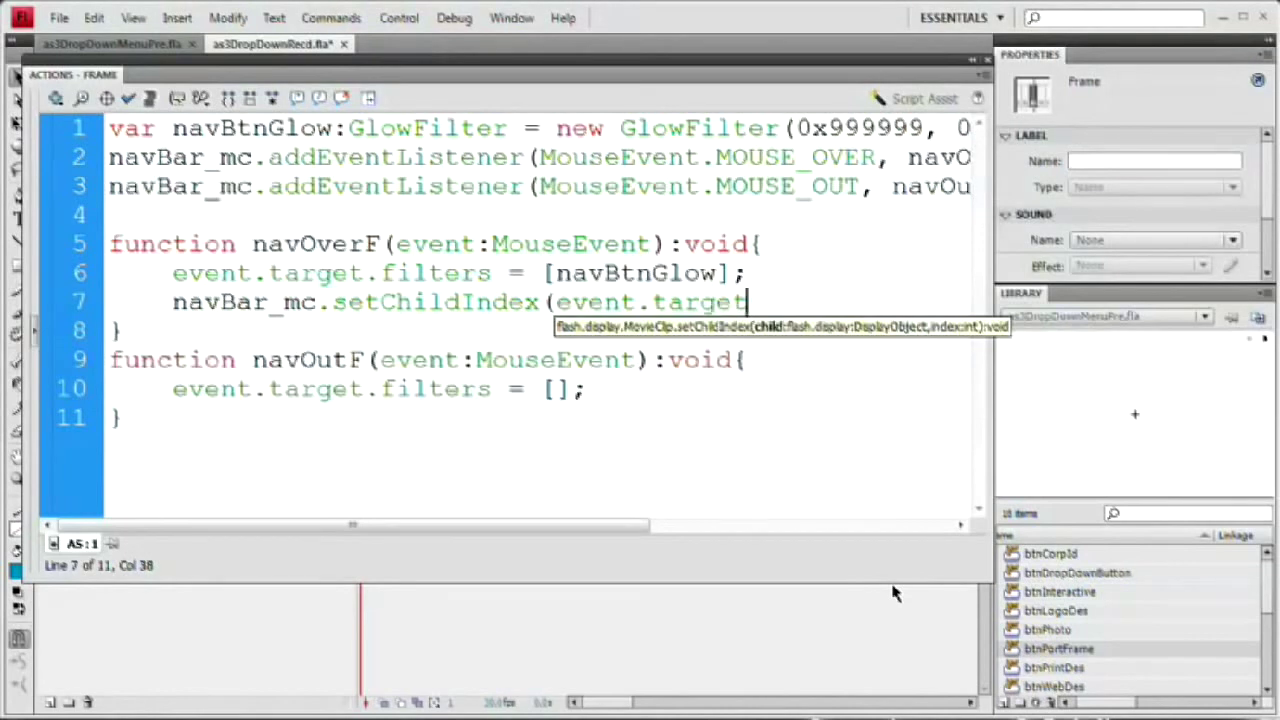
text(as Movei)
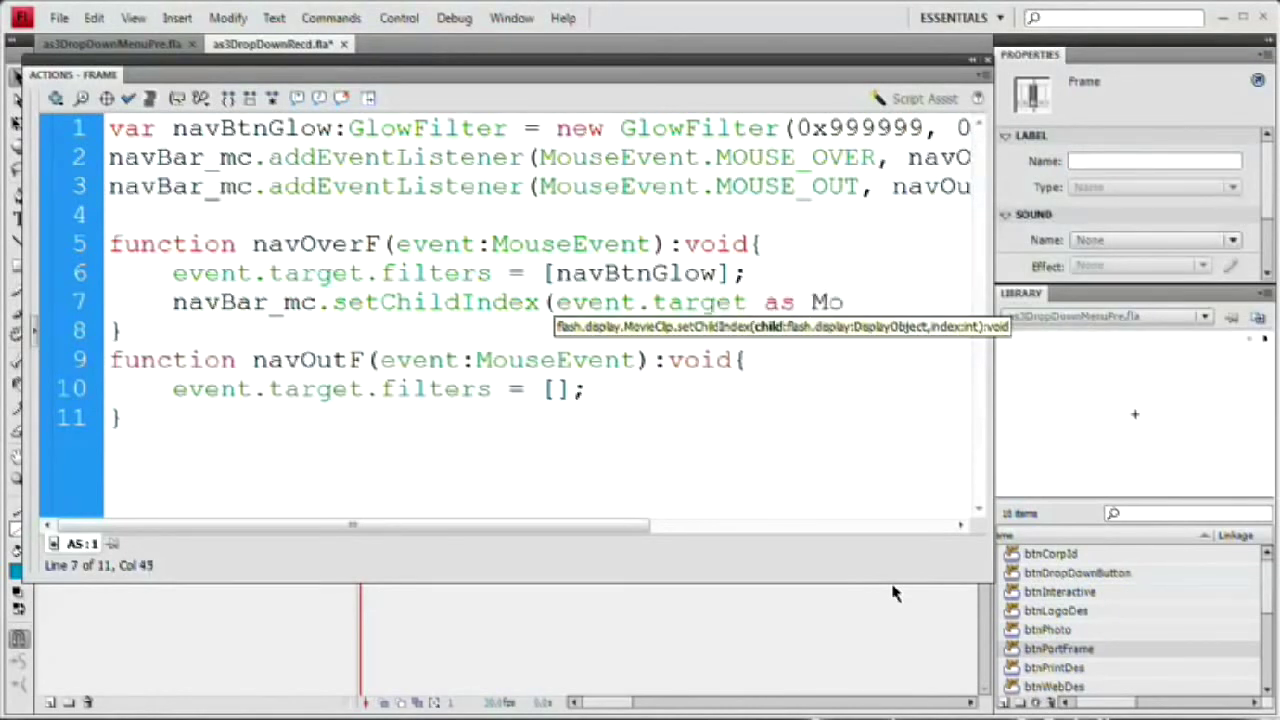
key(BackSpace)
key(BackSpace)
text(ieClip)
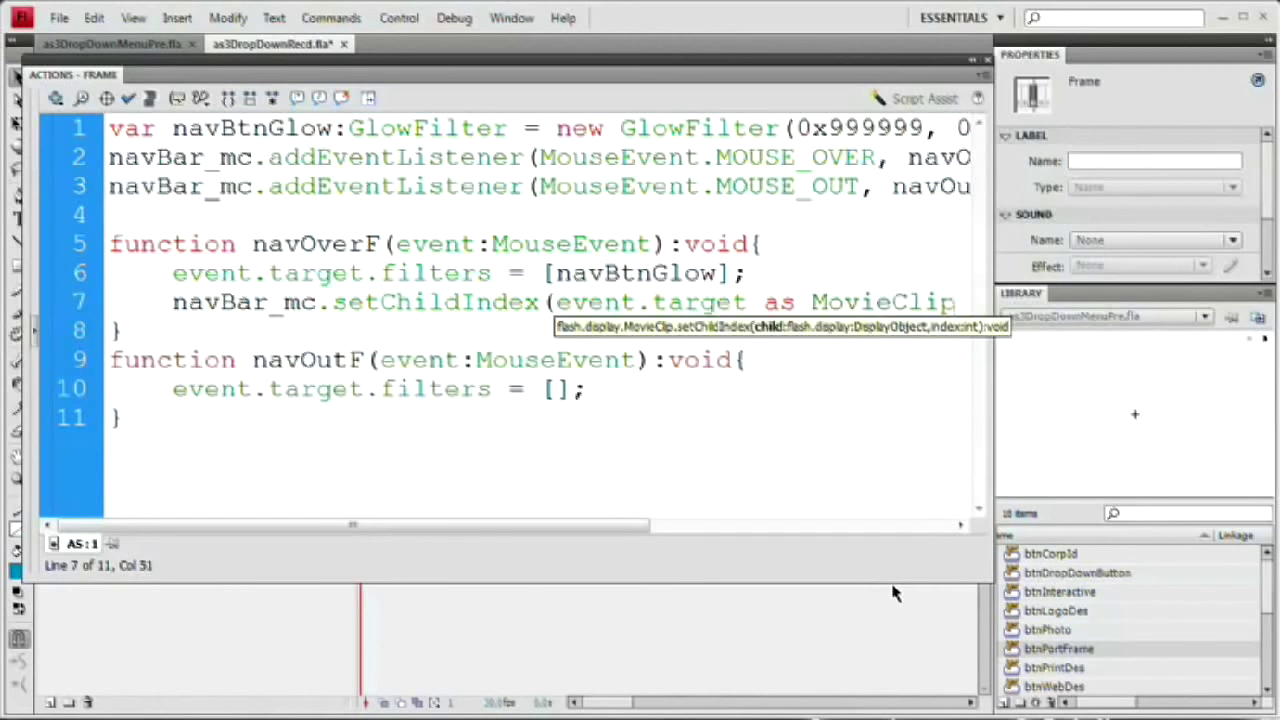
text(,)
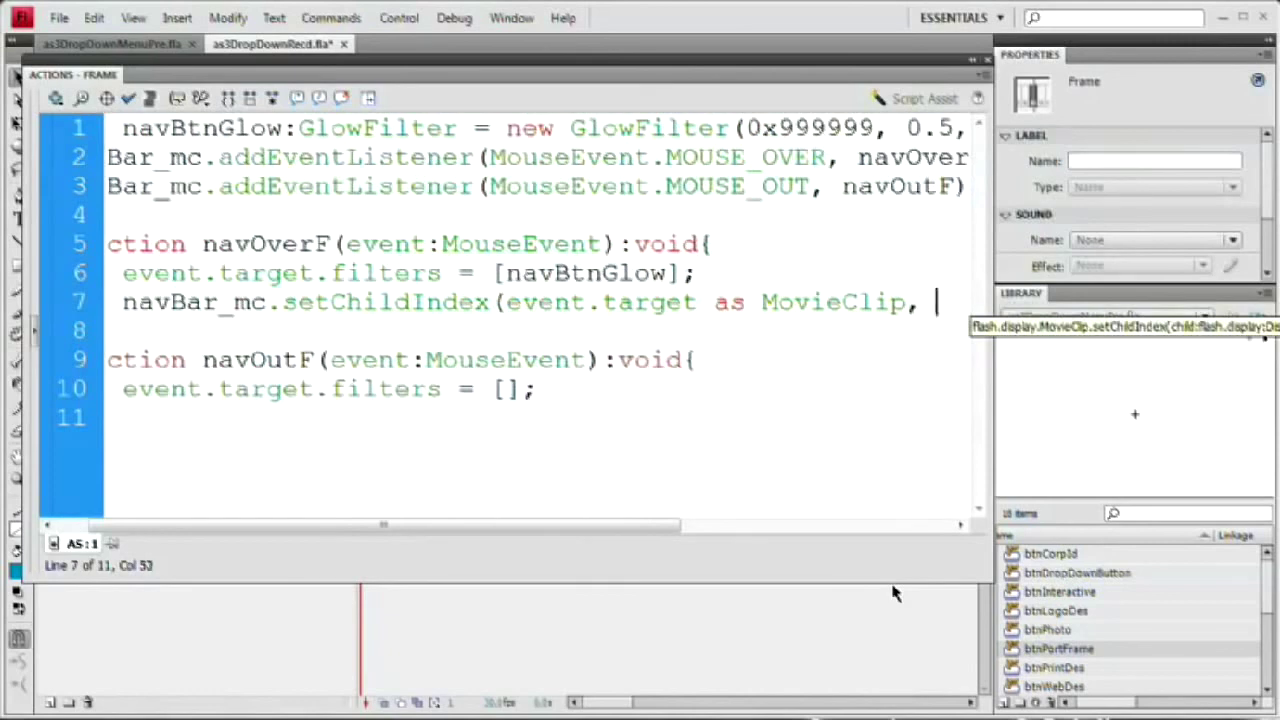
text( 1))
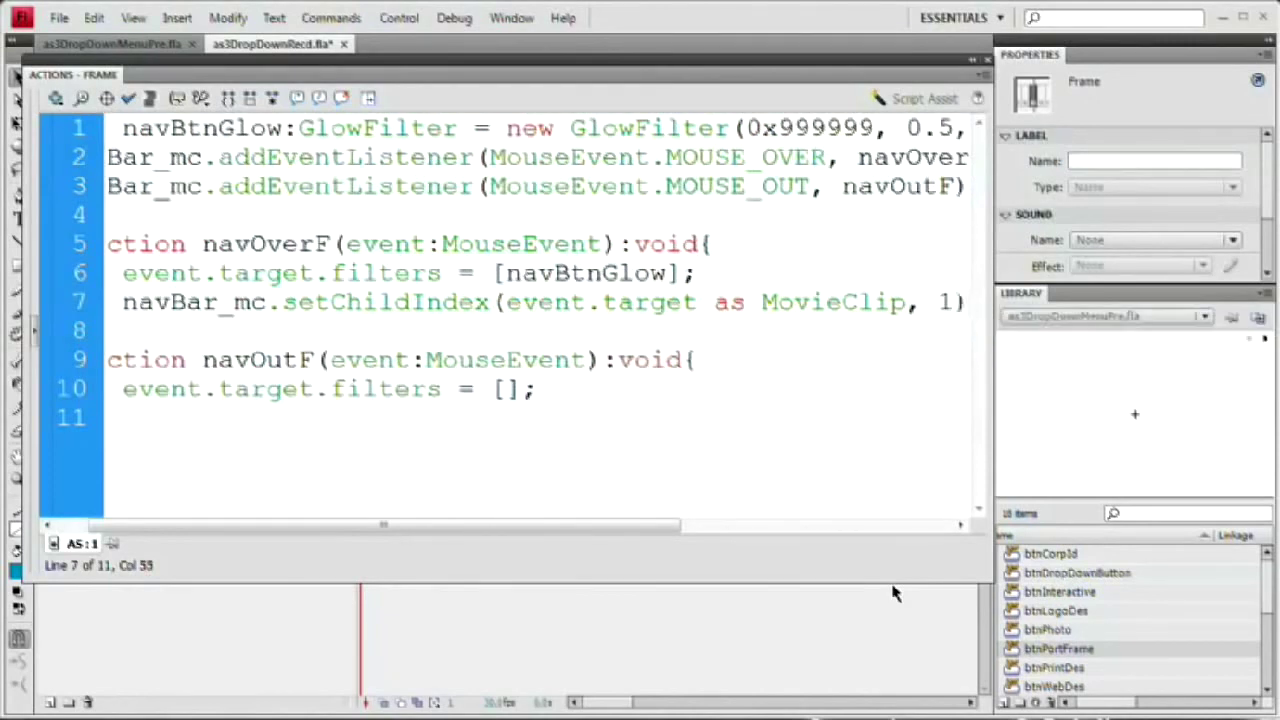
text(;)
key(Return)
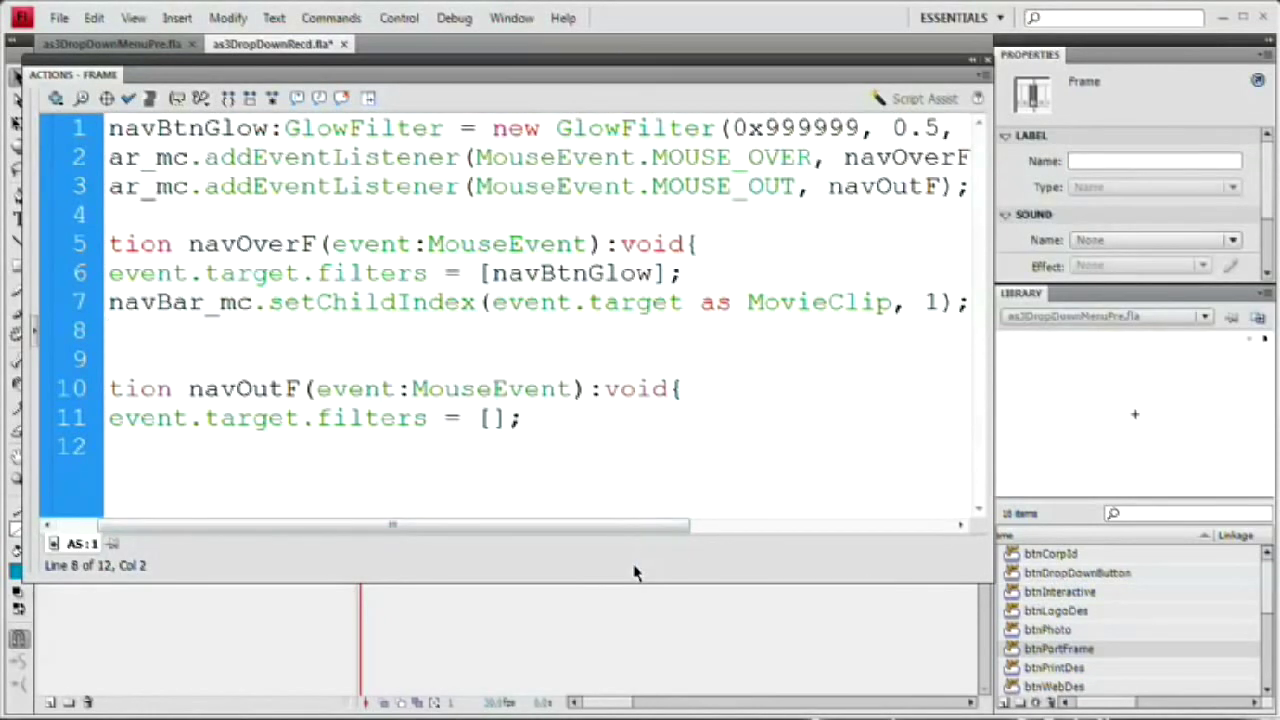
Step: Begin line 8 with drop, and give the mcDropDowns instance on the stage the instance name dropMenus_mc
text(drop)
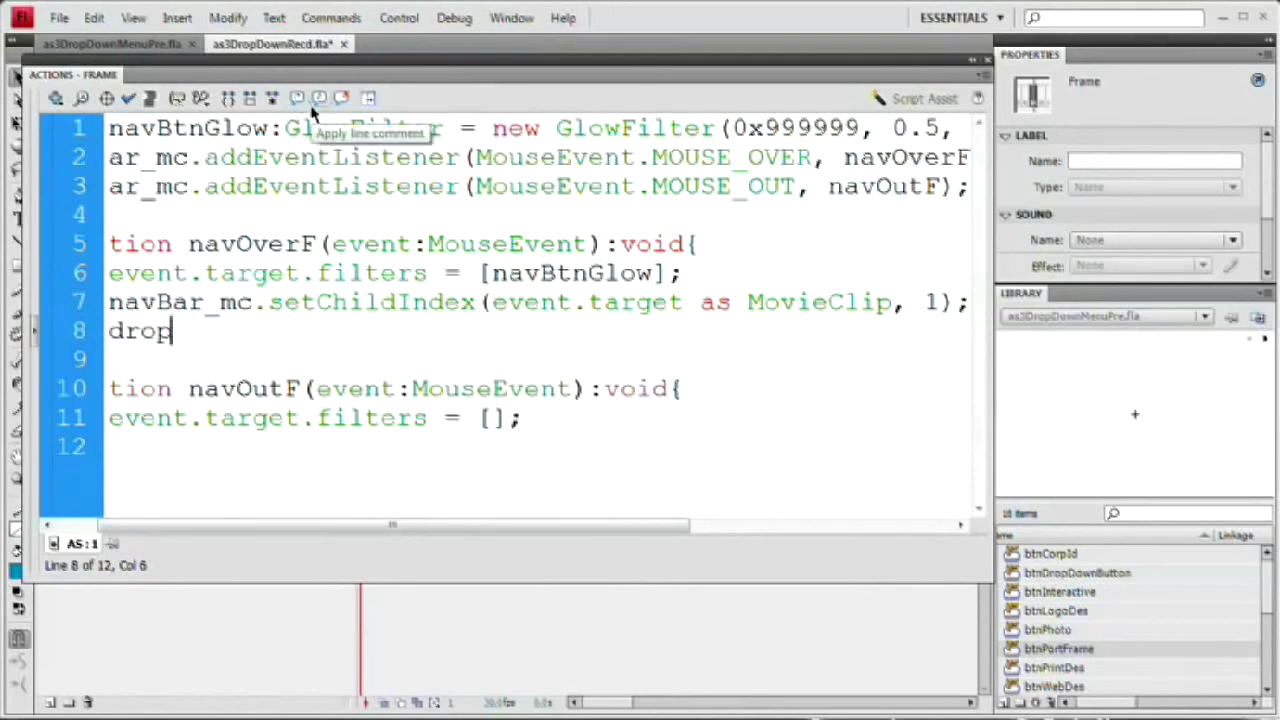
key(F9)
click(380, 134)
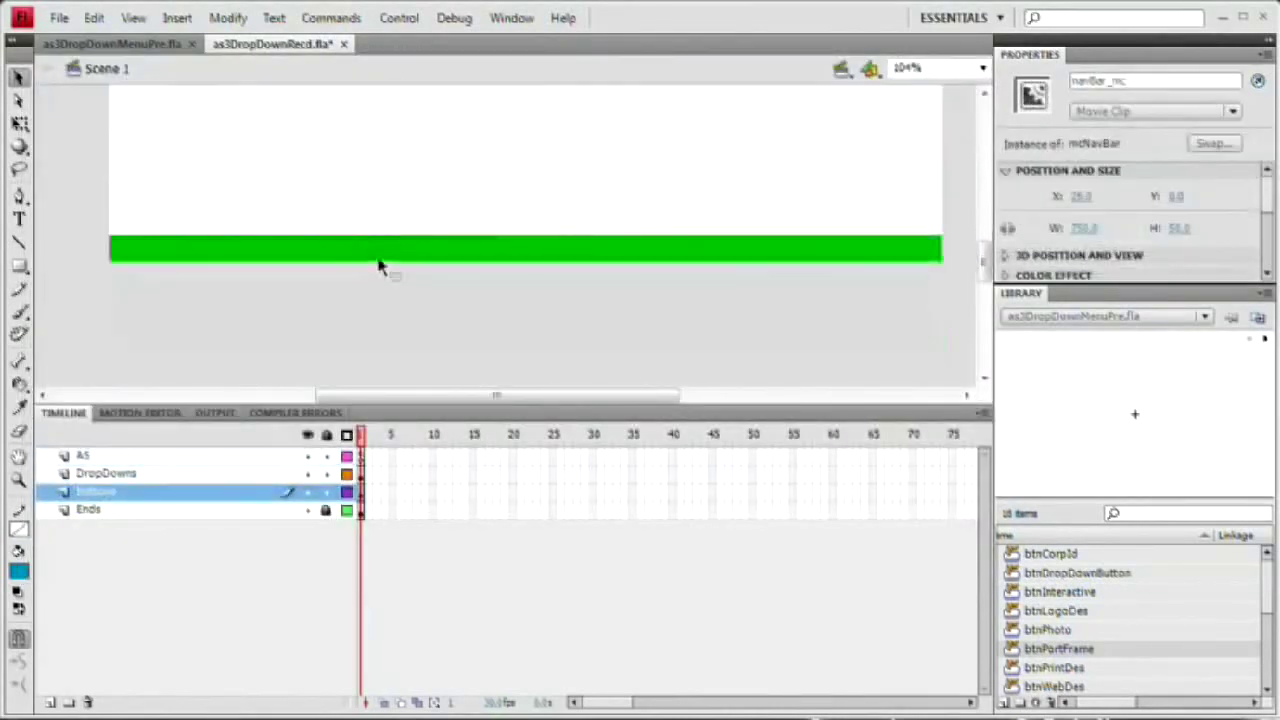
click(374, 222)
drag(486, 194, 435, 264)
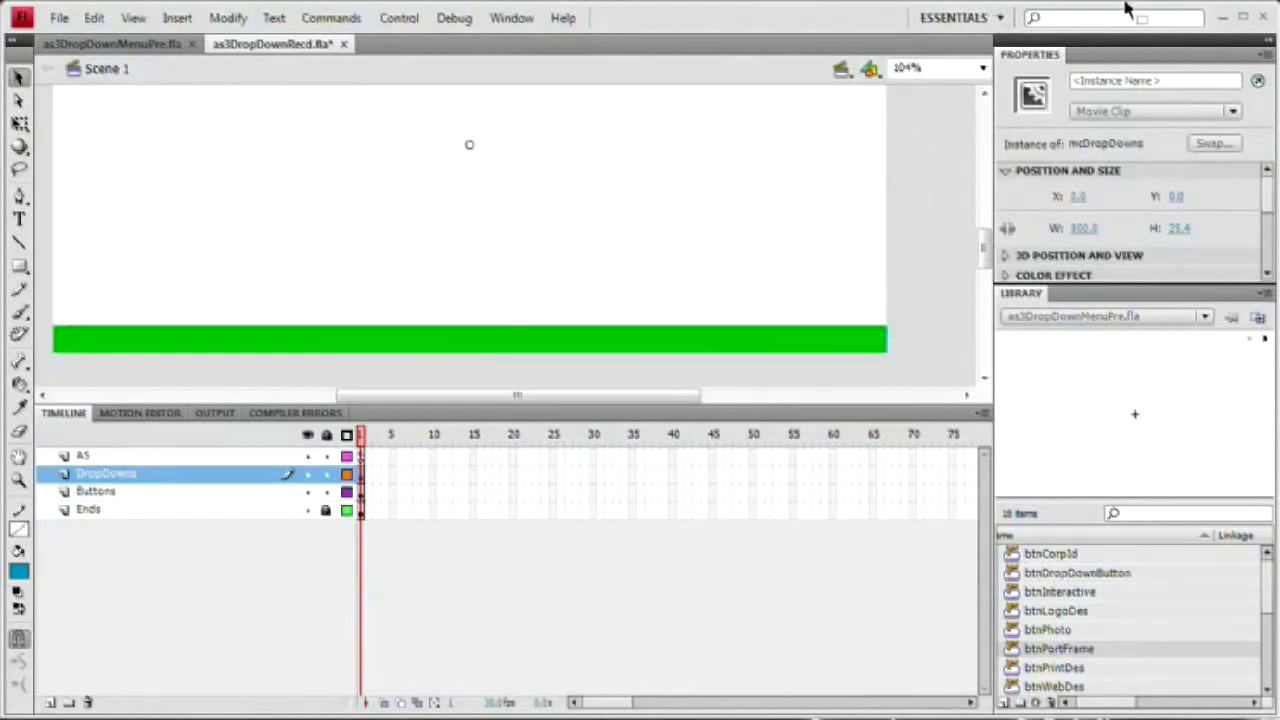
click(1150, 81)
text(dropMenus_mc)
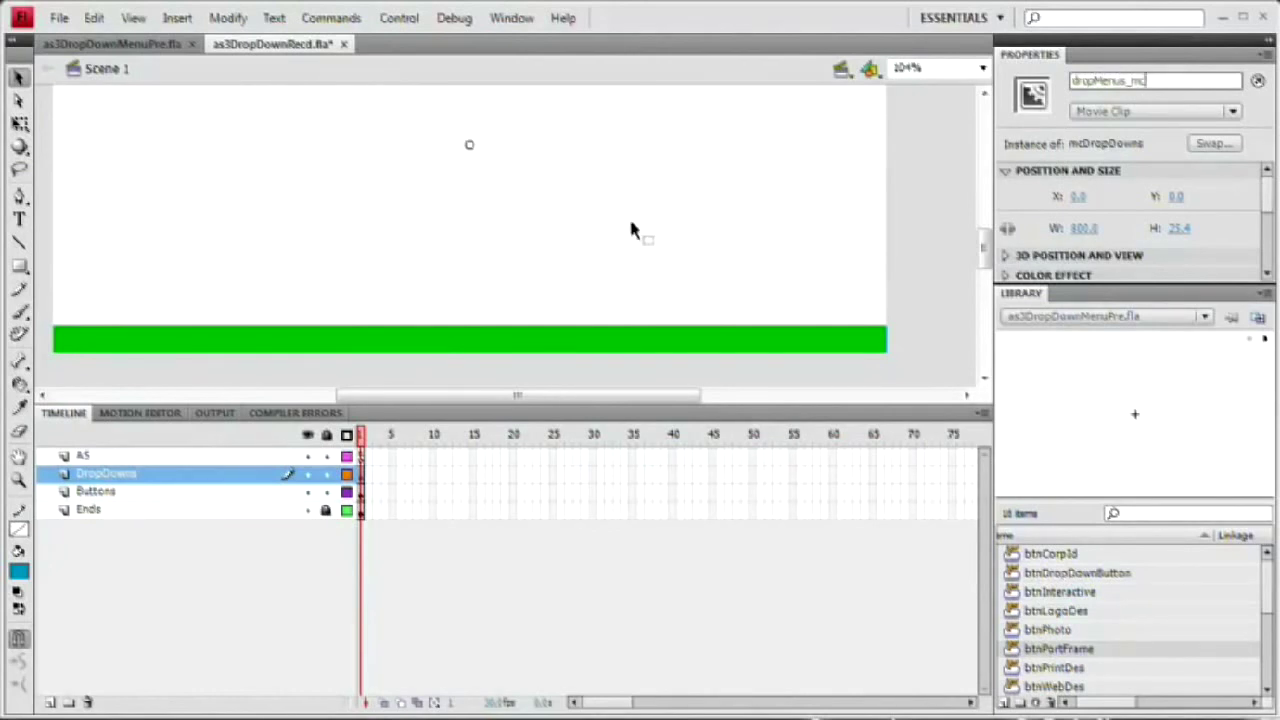
click(309, 222)
Step: Back in the AS layer's frame script, extend line 8 to read dropMenus_mc.gotoAndStop(
click(361, 457)
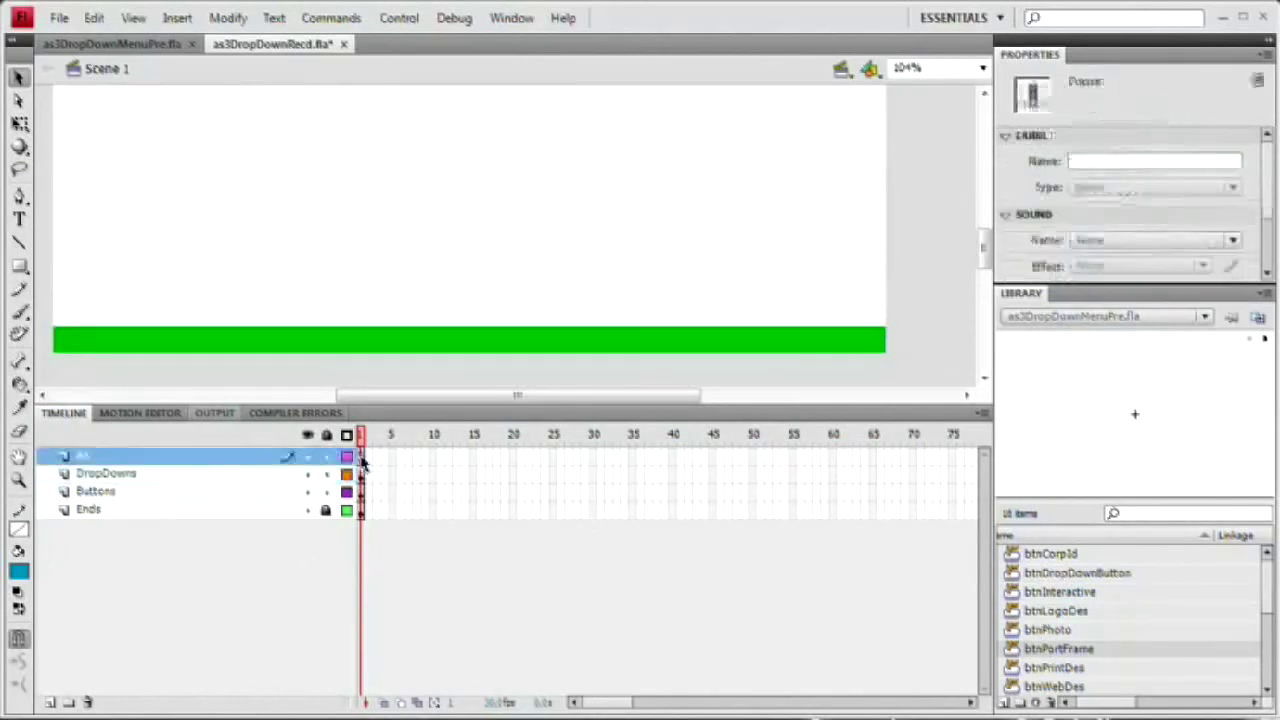
key(F9)
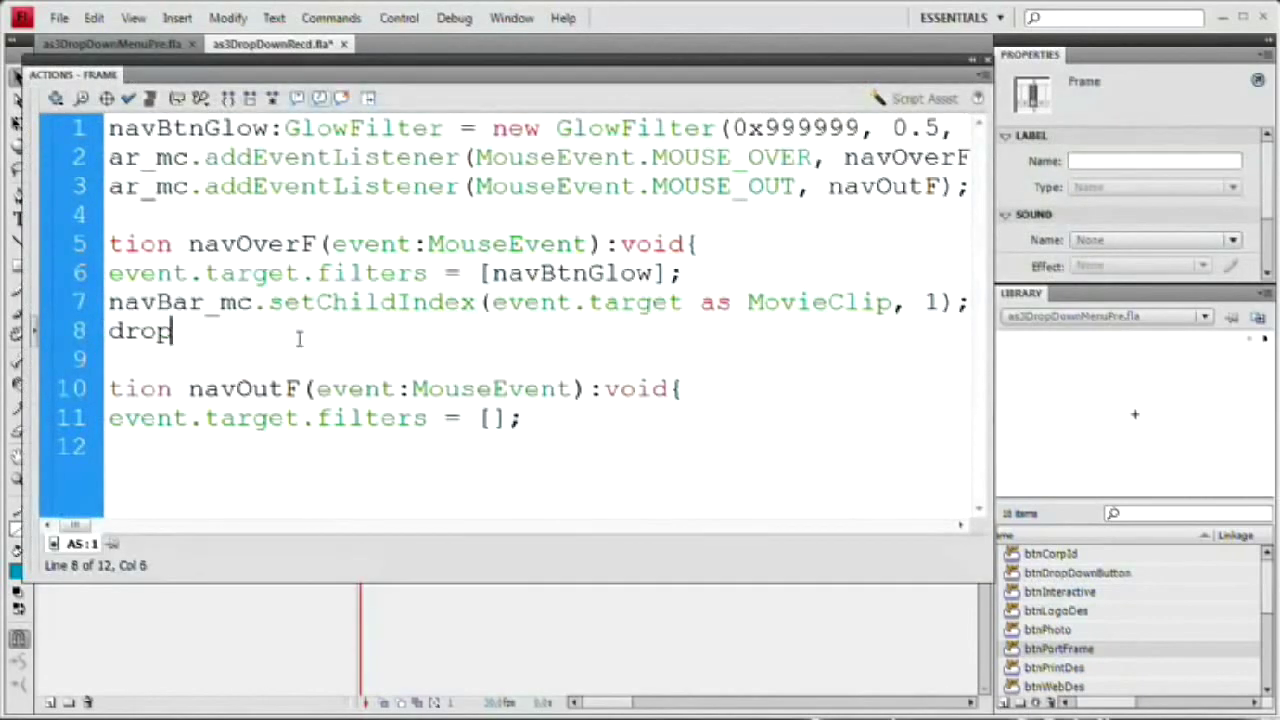
text(Menus_m)
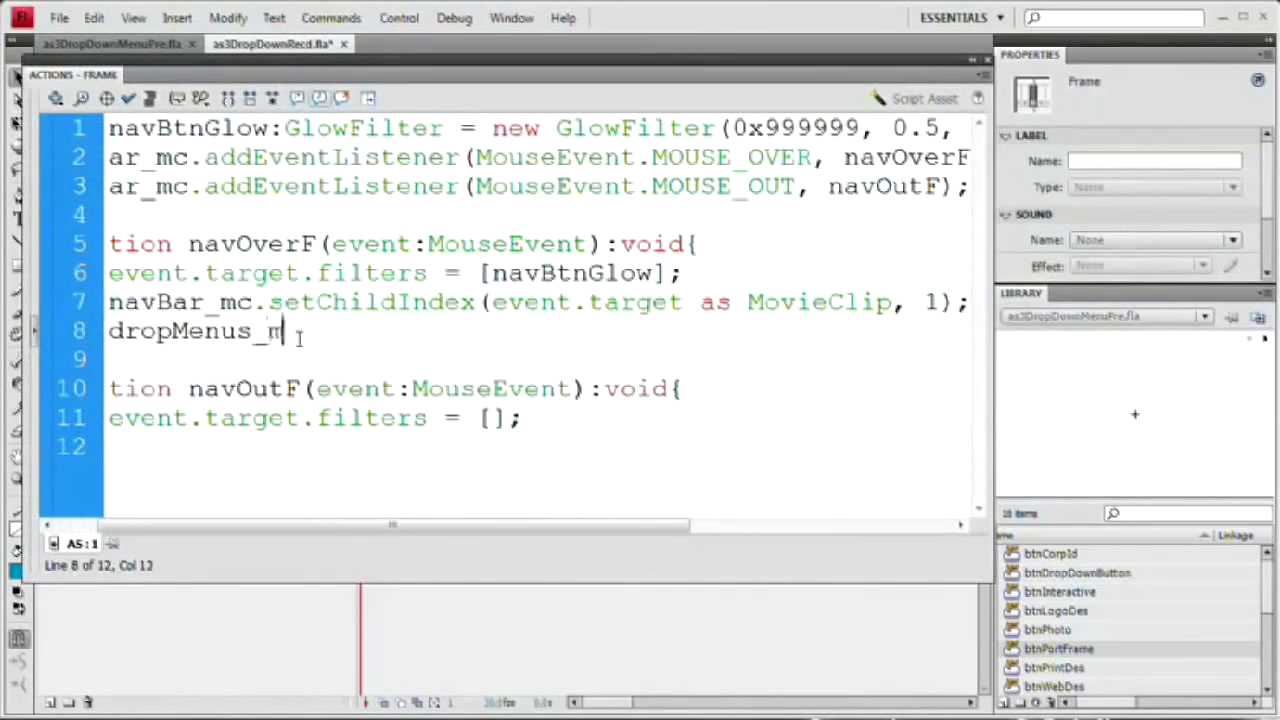
text(c.)
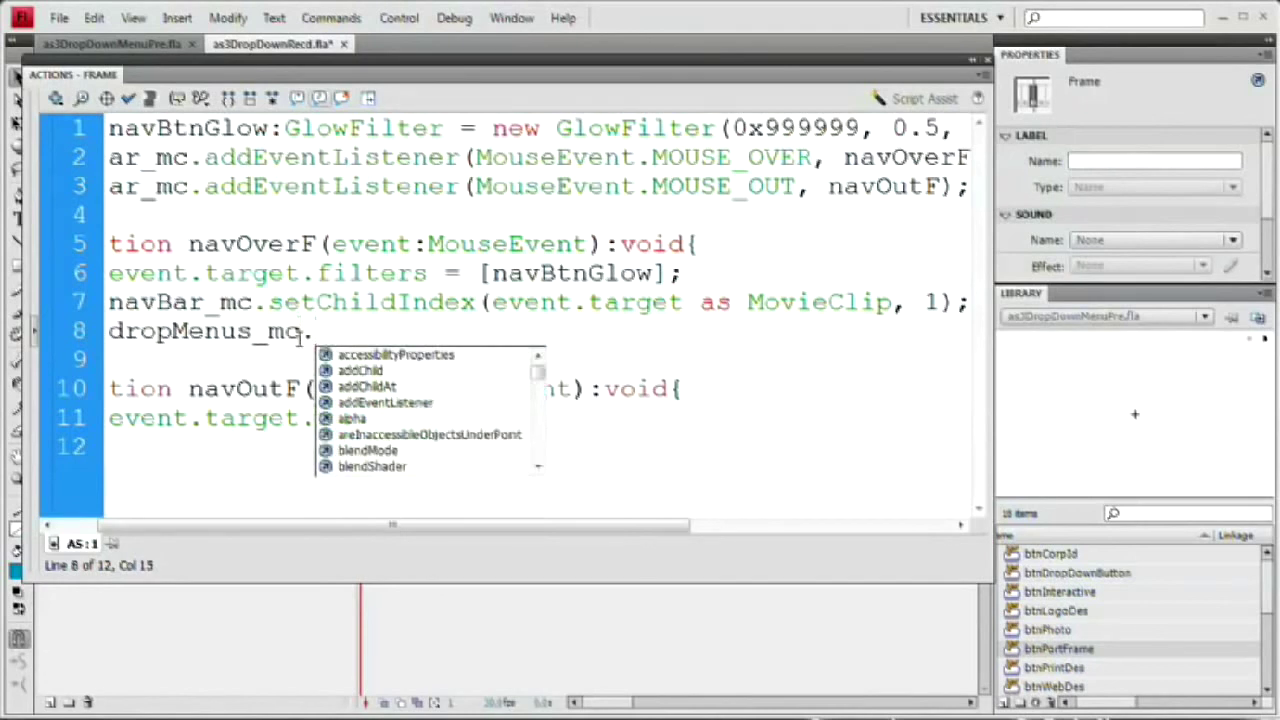
text(gotoAn)
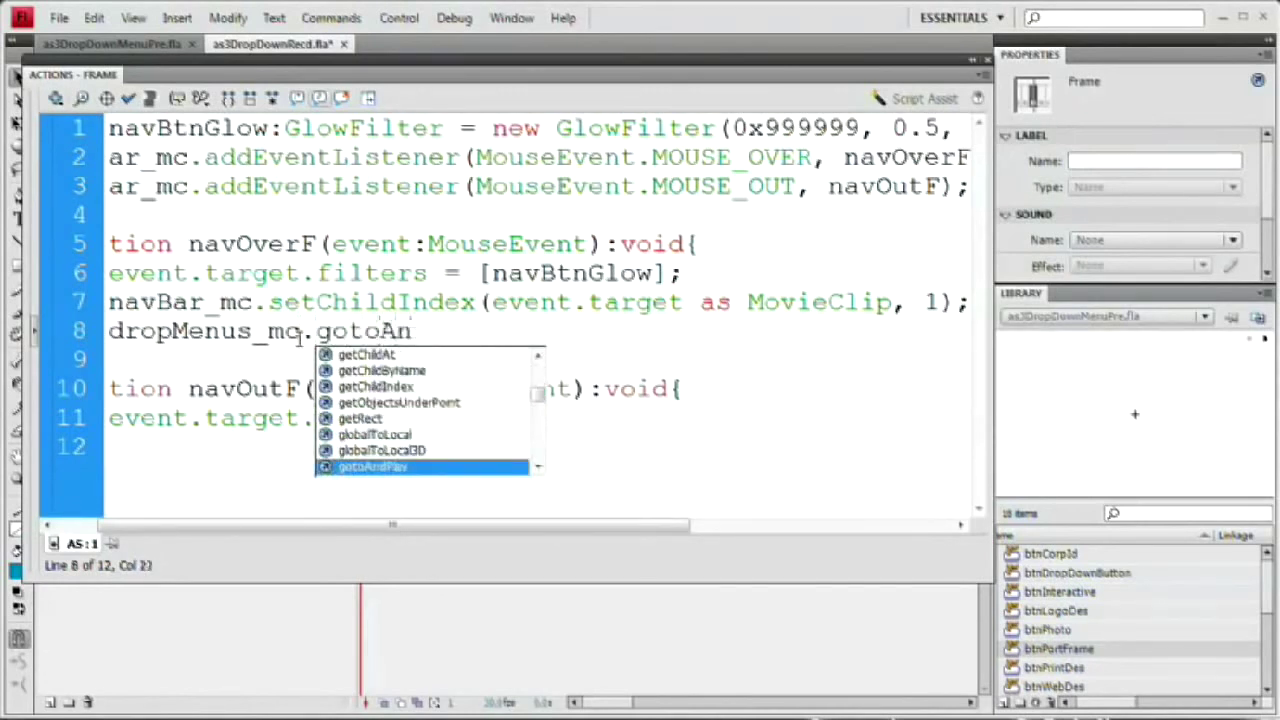
text(dStop)
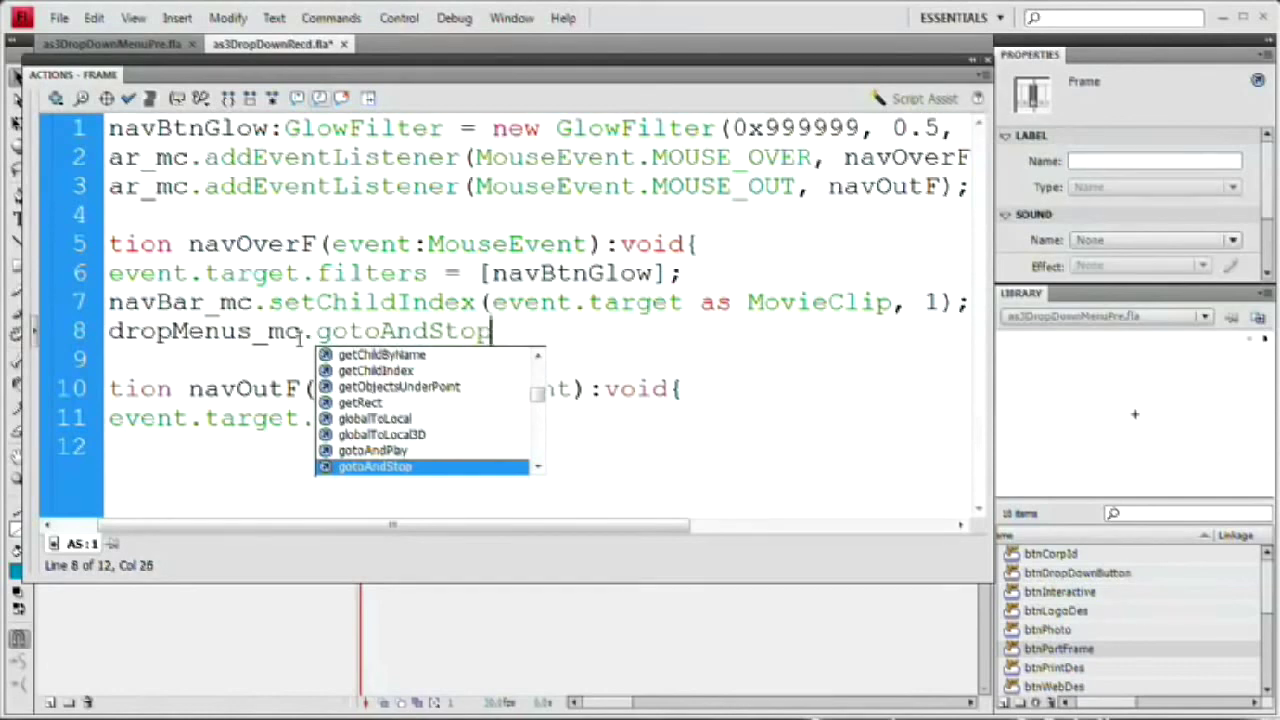
text(()
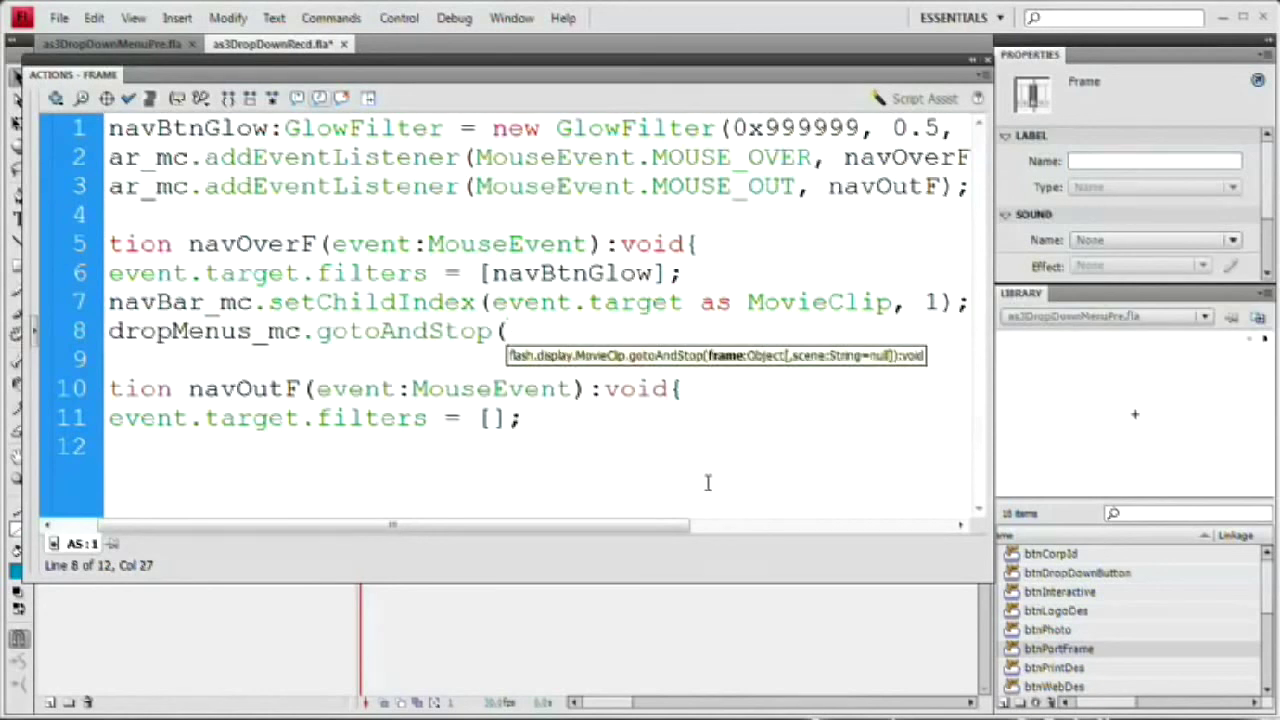
Step: Complete the gotoAndStop call with navBar_mc.getChildAt(1).name as its frame argument and close the statement
text(navB)
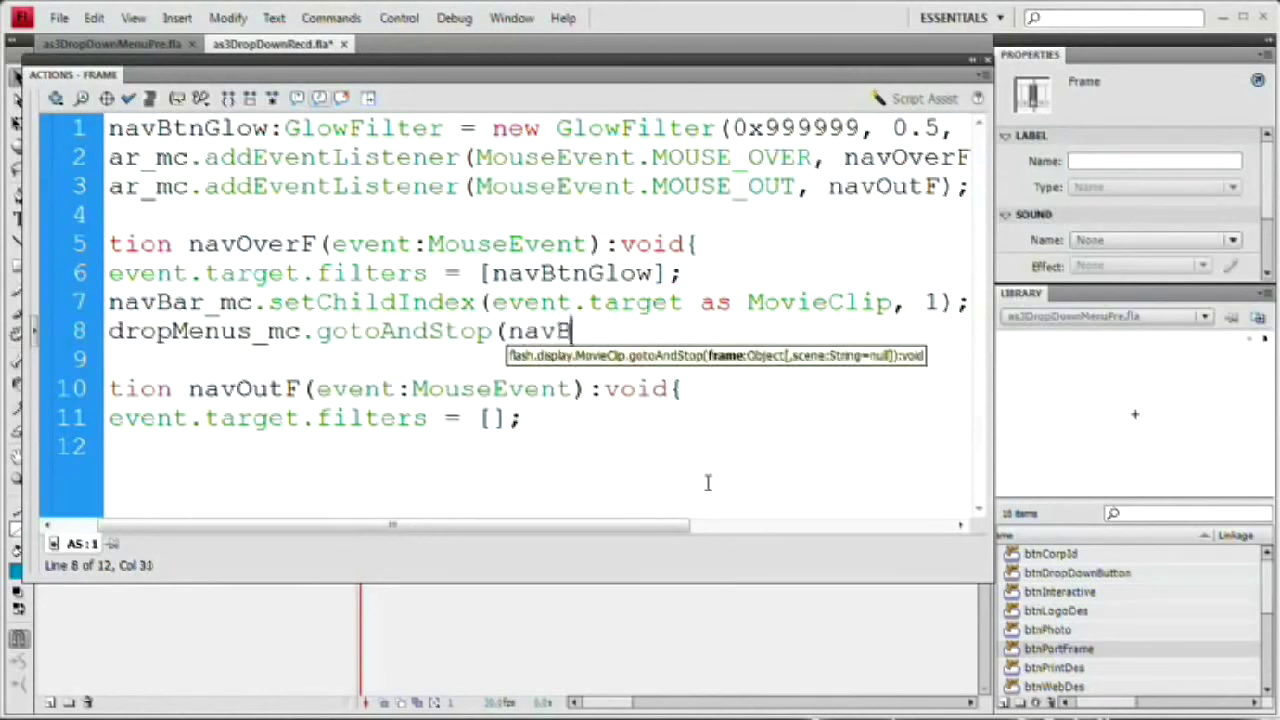
text(ar_mc.)
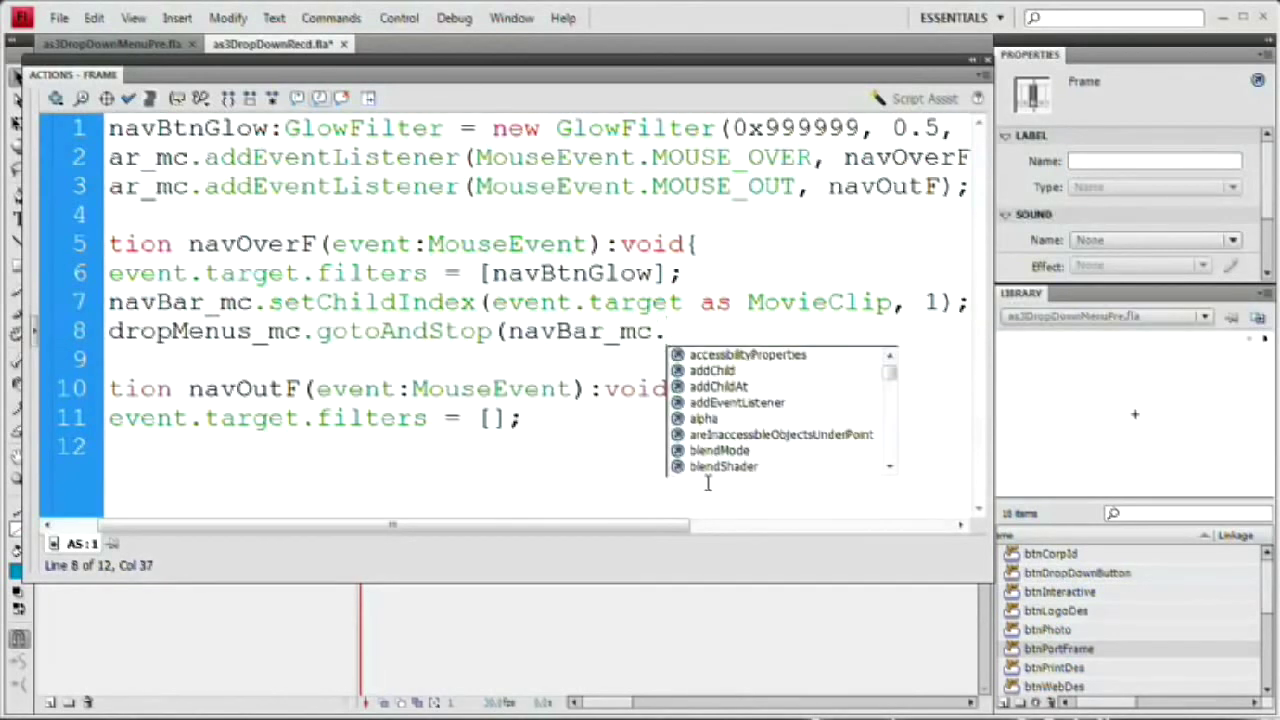
text(getChildAt()
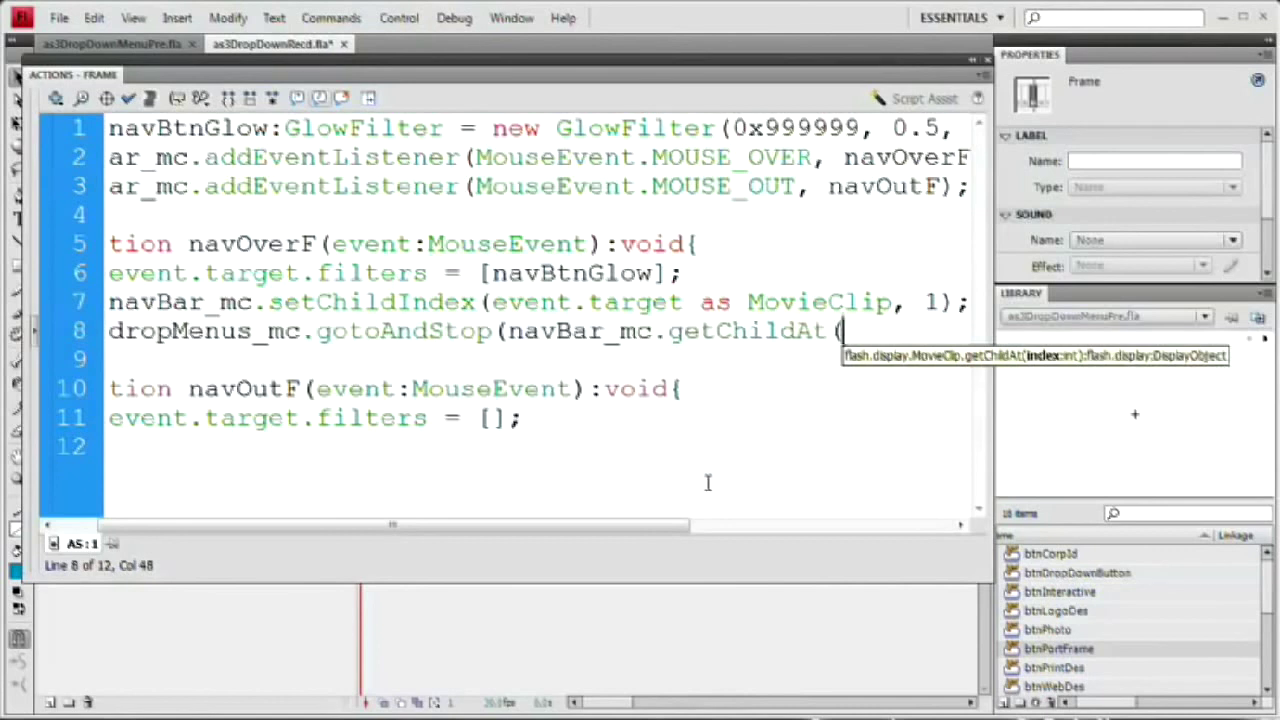
text(1).name)
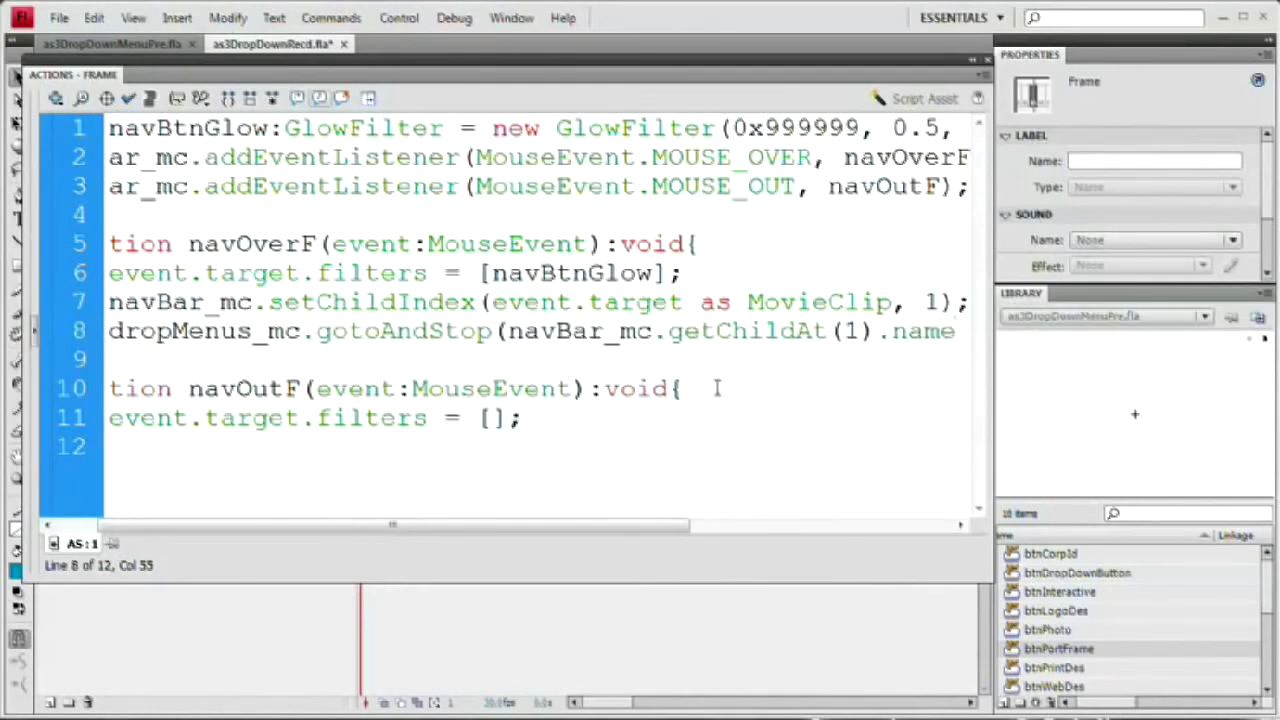
drag(508, 330, 665, 330)
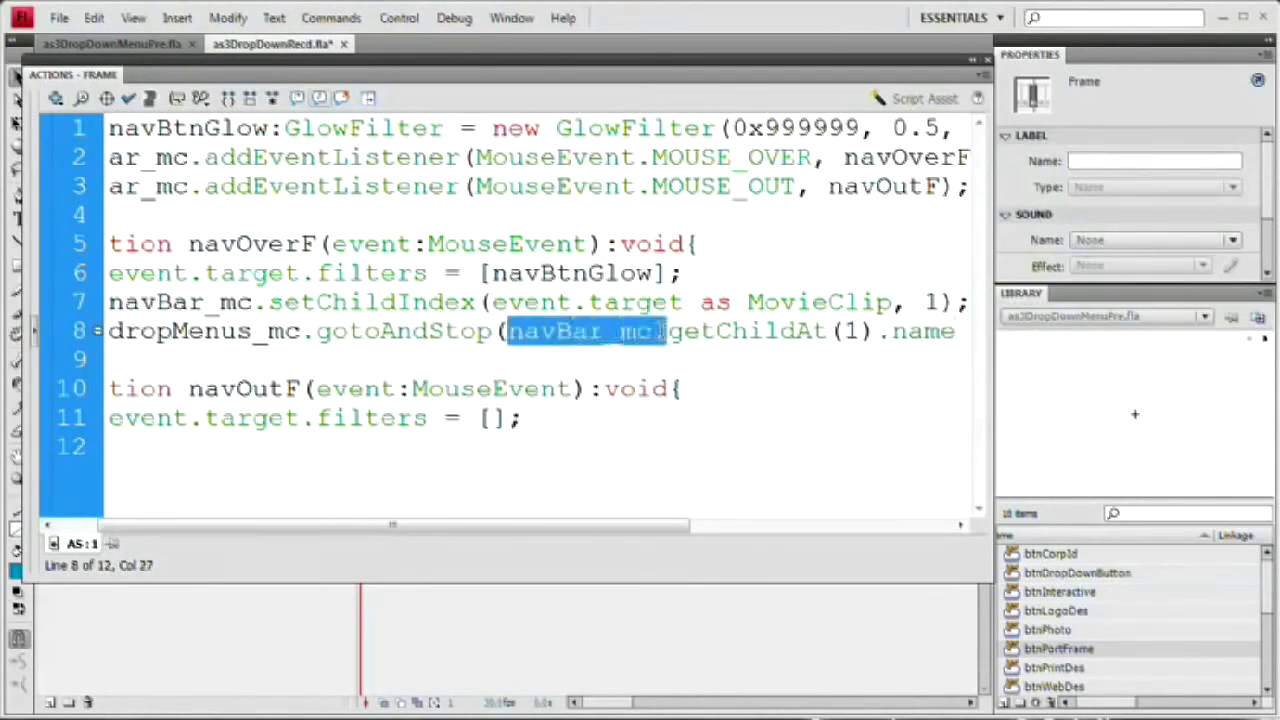
click(848, 330)
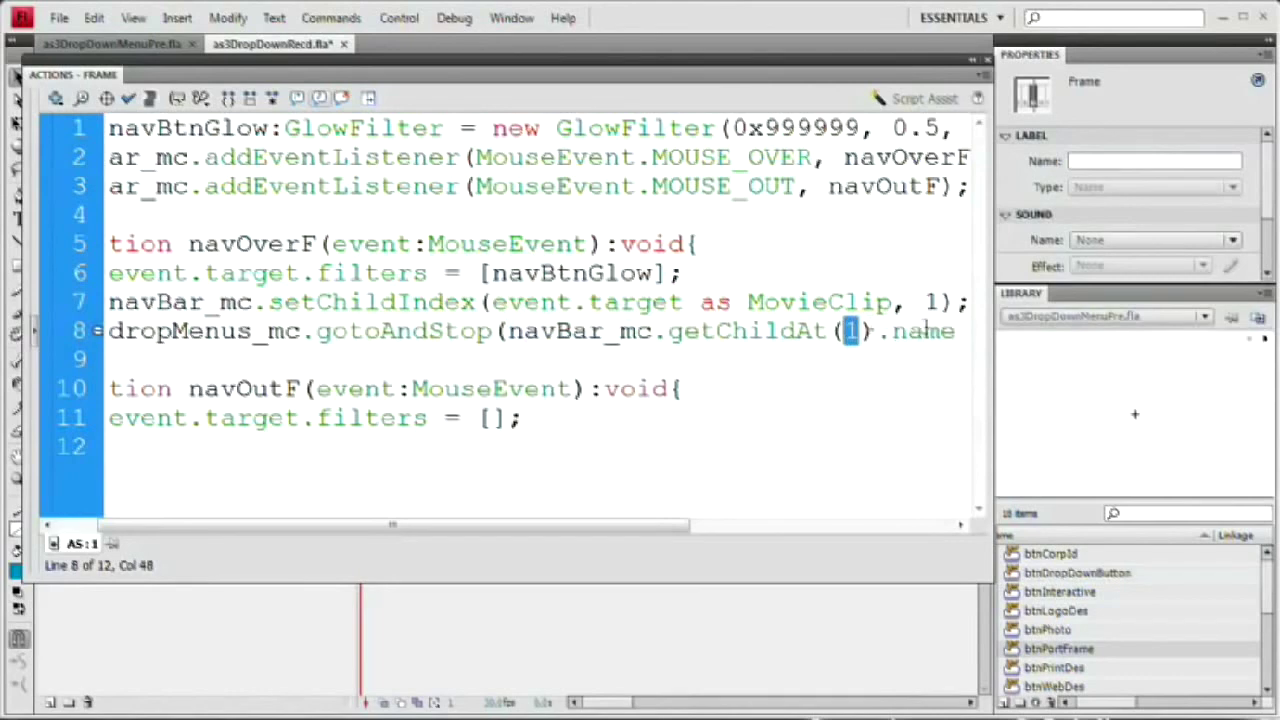
key(End)
text();)
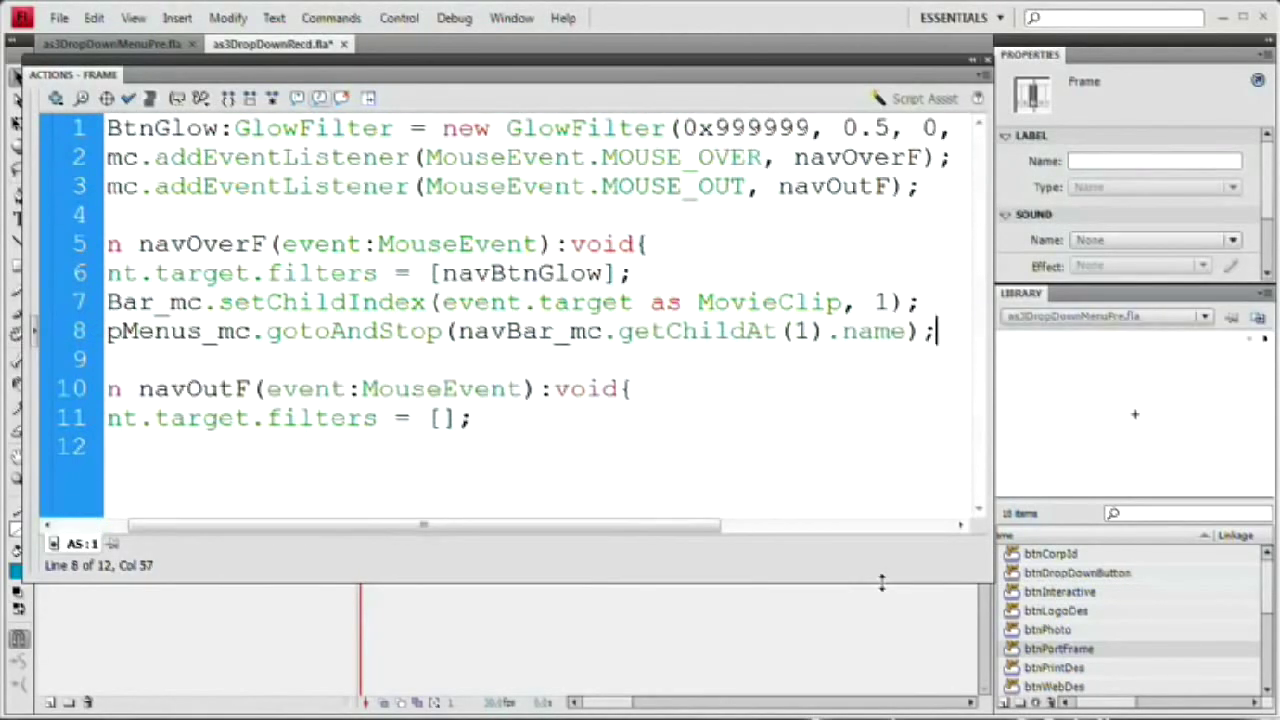
Step: Add a trace() call on line 9 inside navOverF and auto-format the script
key(Return)
text(trace)
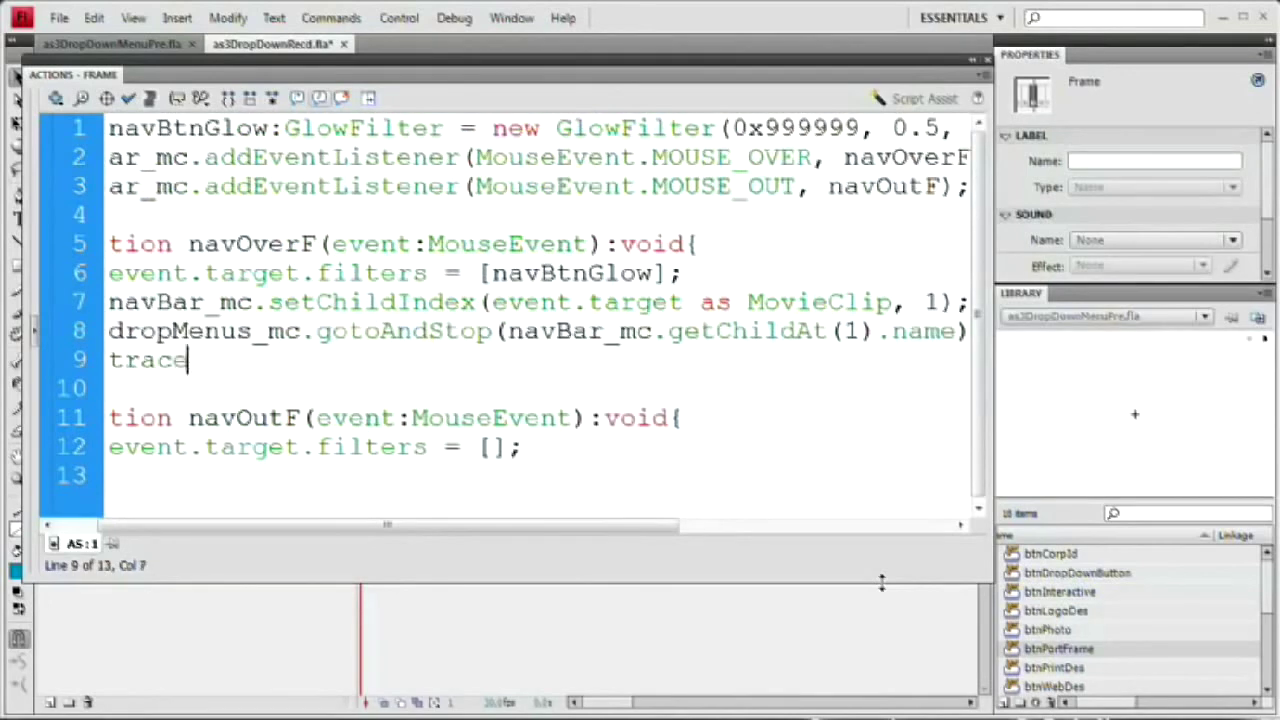
text(())
key(ctrl+shift+f)
Step: Put the message string "We are Rolled Over..." between the parentheses of the trace call on line 9
key(Up)
key(Up)
key(Right)
key(Right)
key(Right)
key(Right)
key(Right)
key(Right)
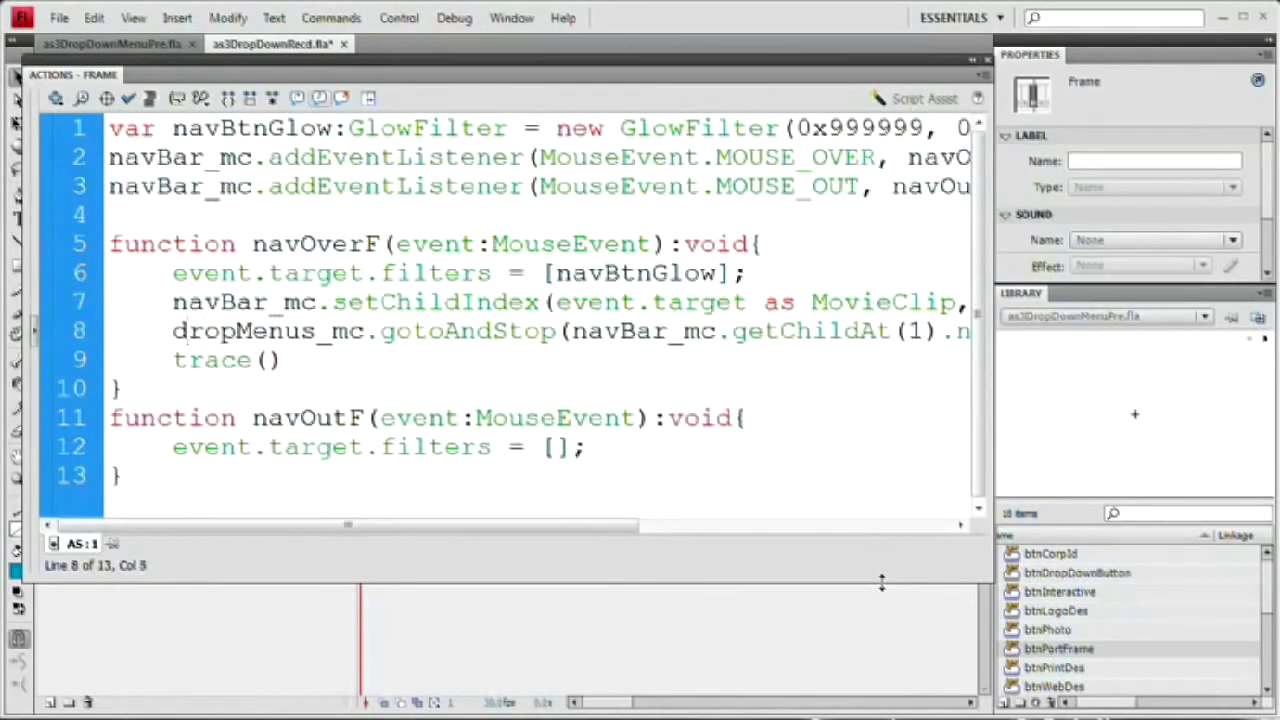
text("")
key(Left)
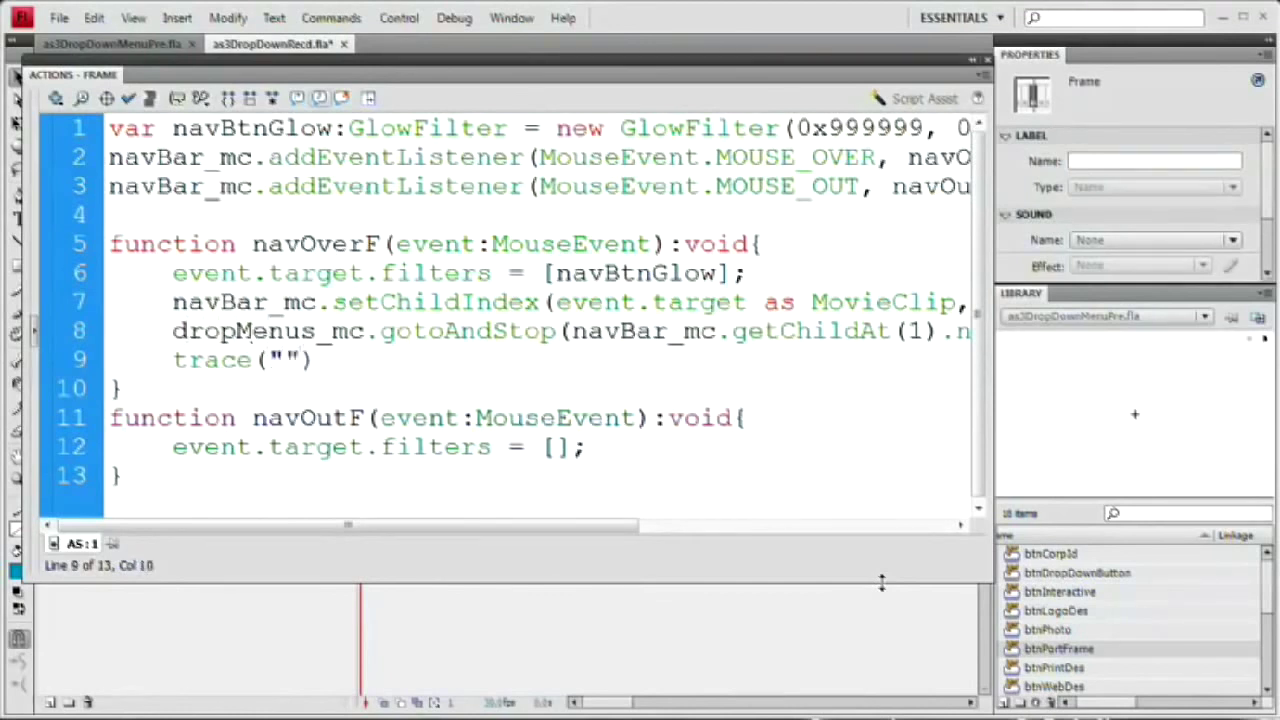
text(We are Rolled Over...")
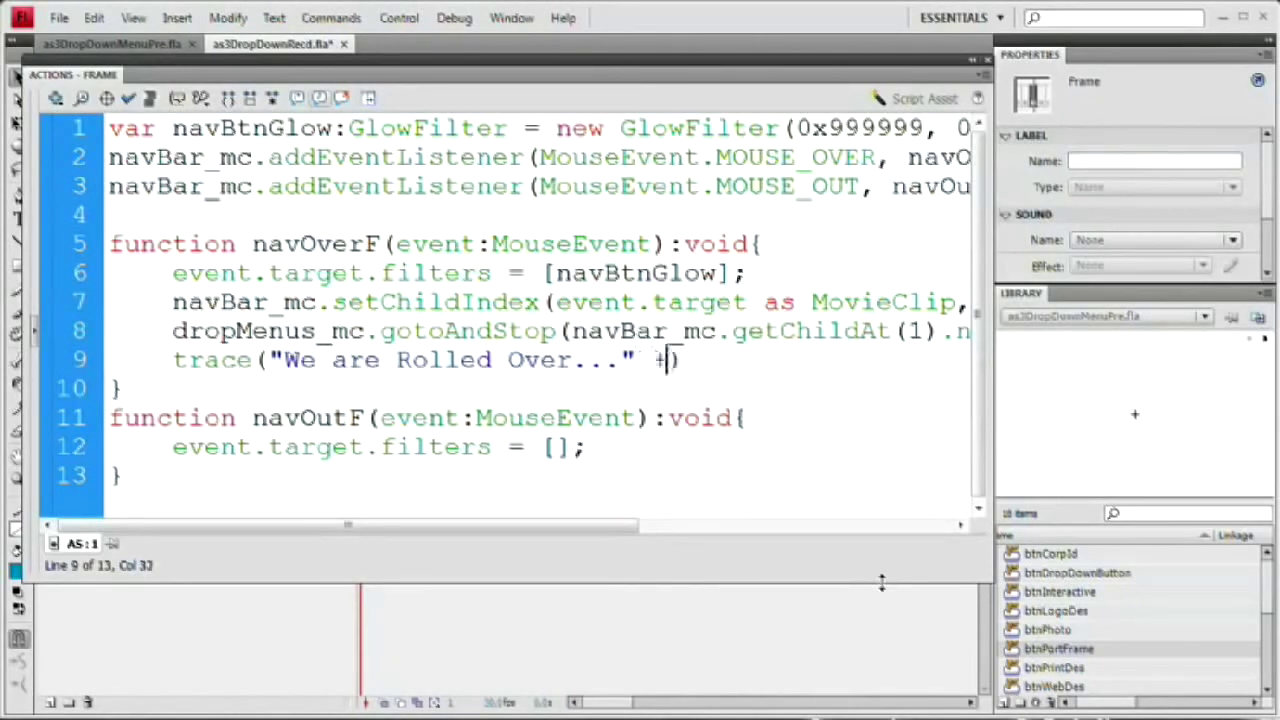
Step: Append + navBar_mc.getChildAt(1).name to the message inside the trace call
text( + navBar_mc)
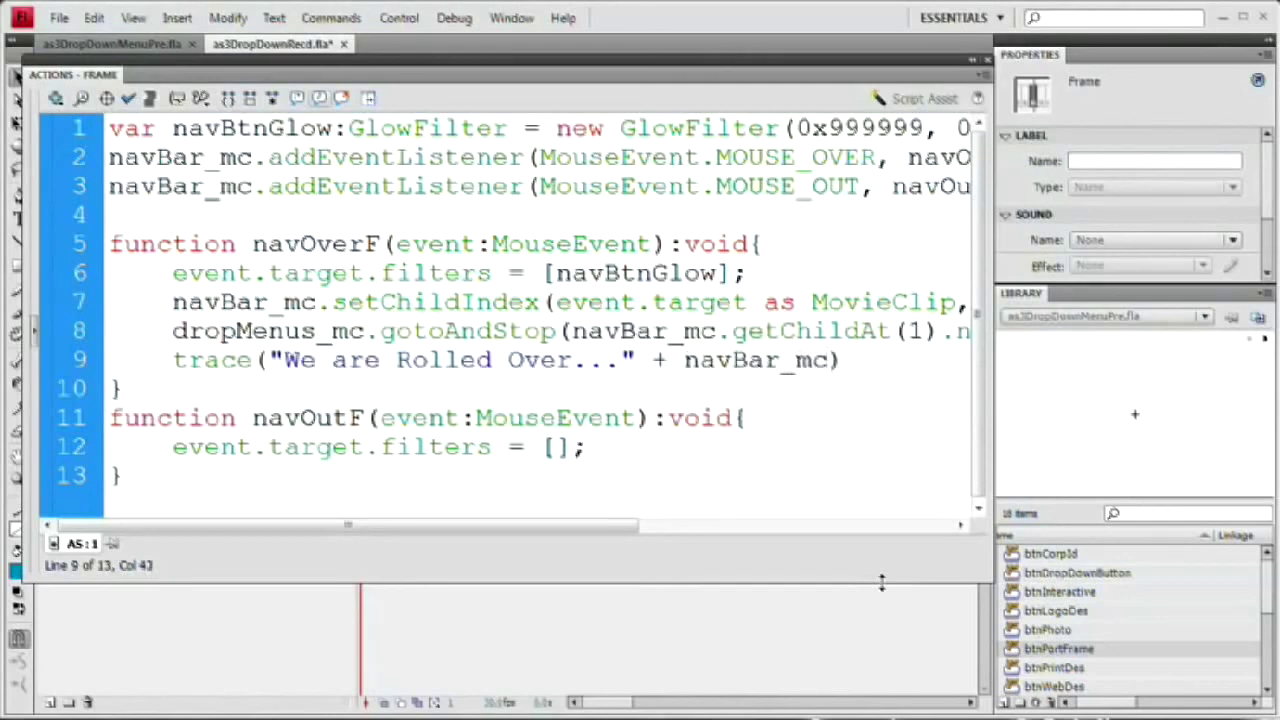
text(.getC)
key(Return)
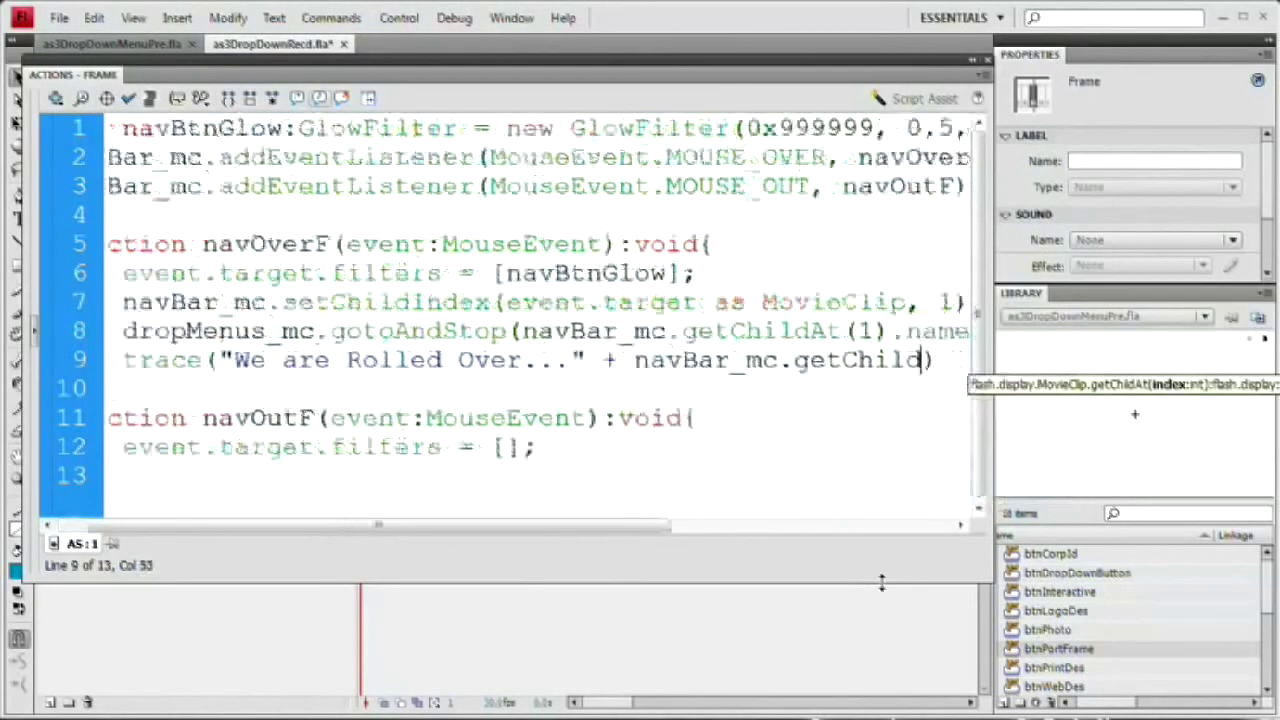
text(1))
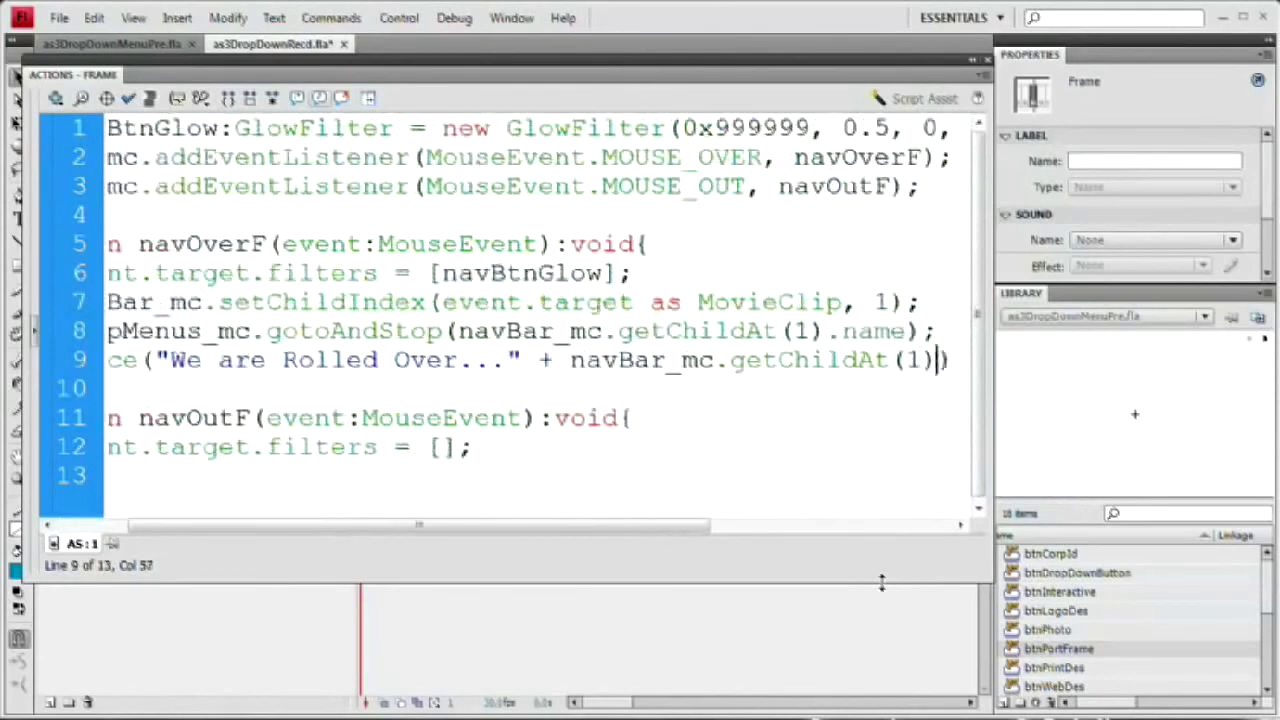
text(.name)
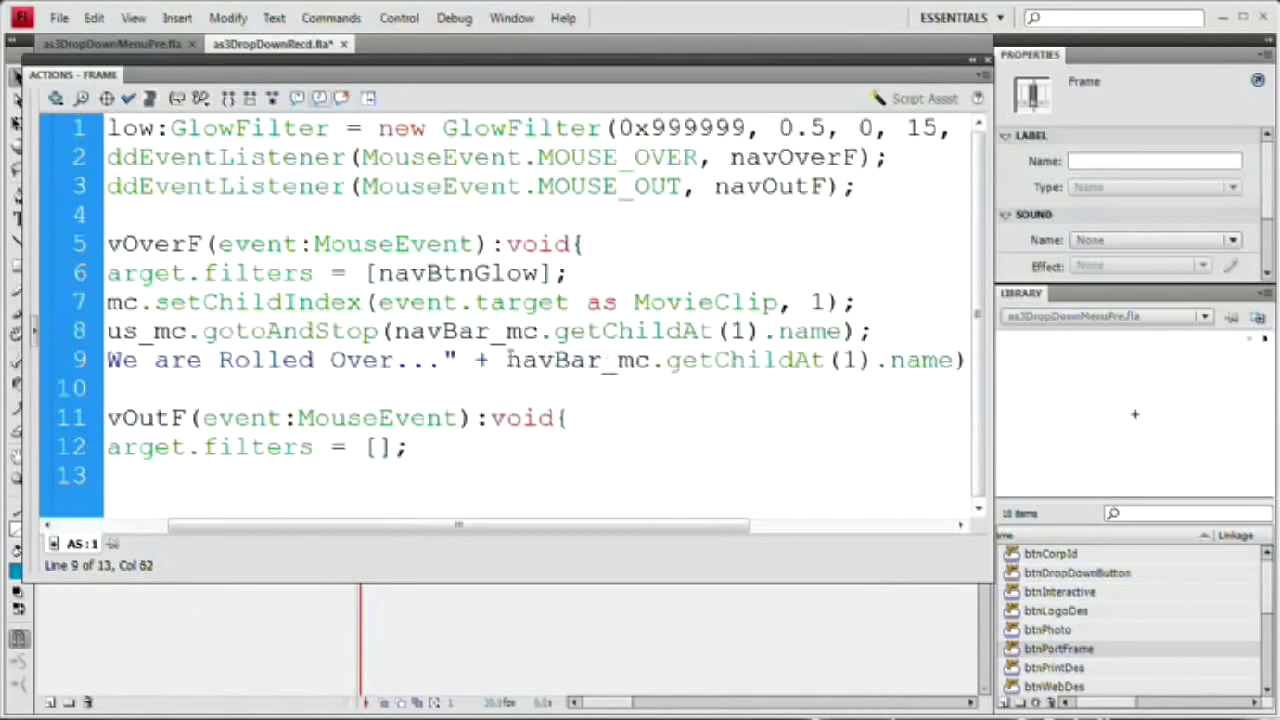
Step: Check the frame script for syntax errors, dismiss the result and close the script editor
shift+click(507, 360)
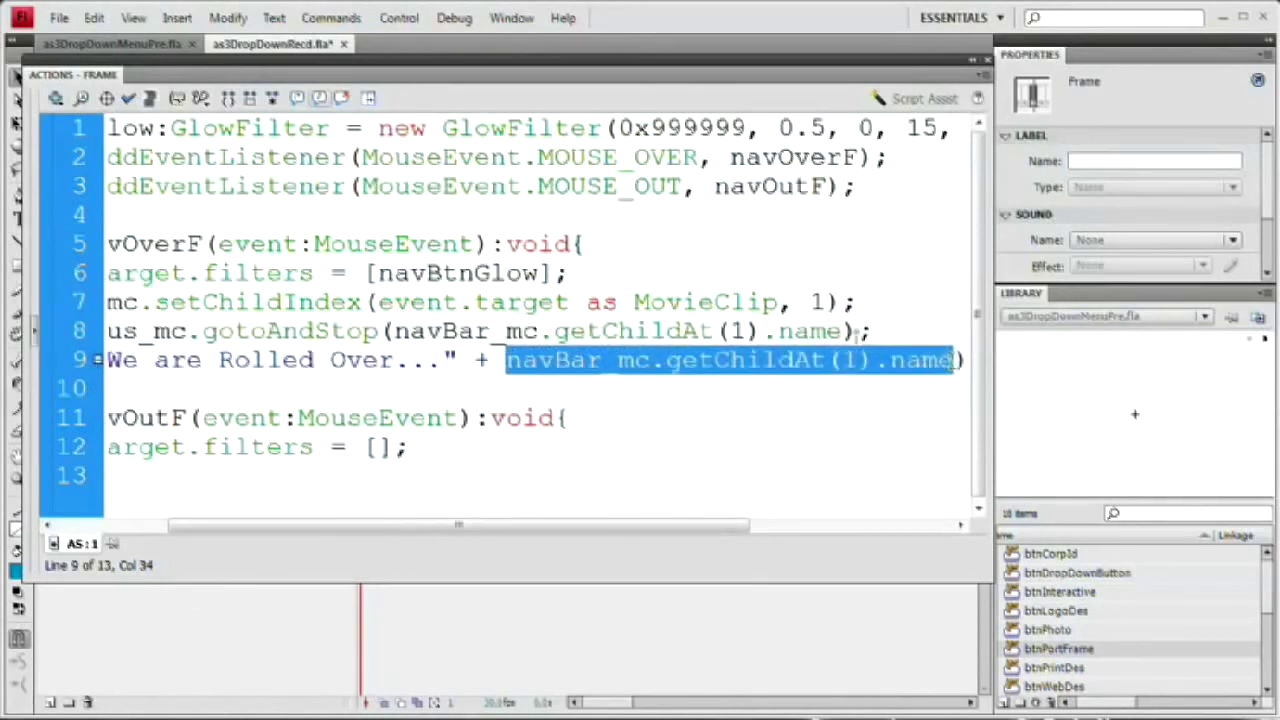
drag(510, 525, 388, 510)
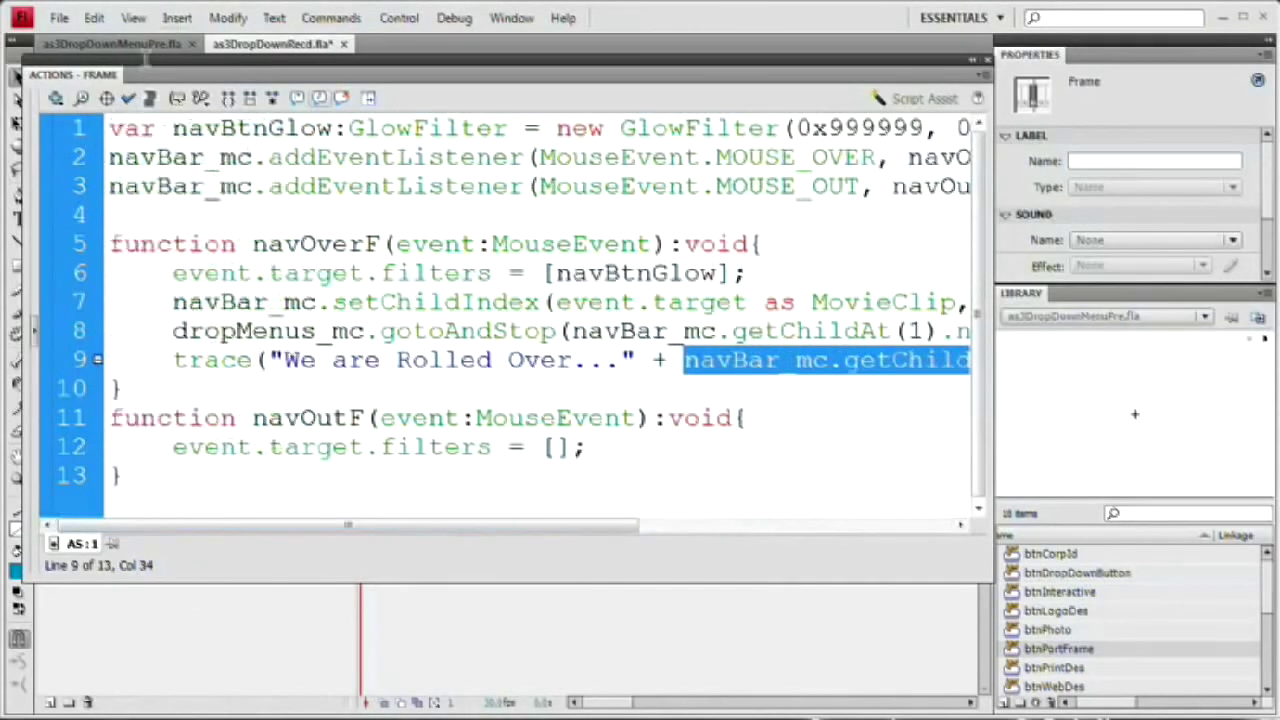
click(128, 97)
click(560, 362)
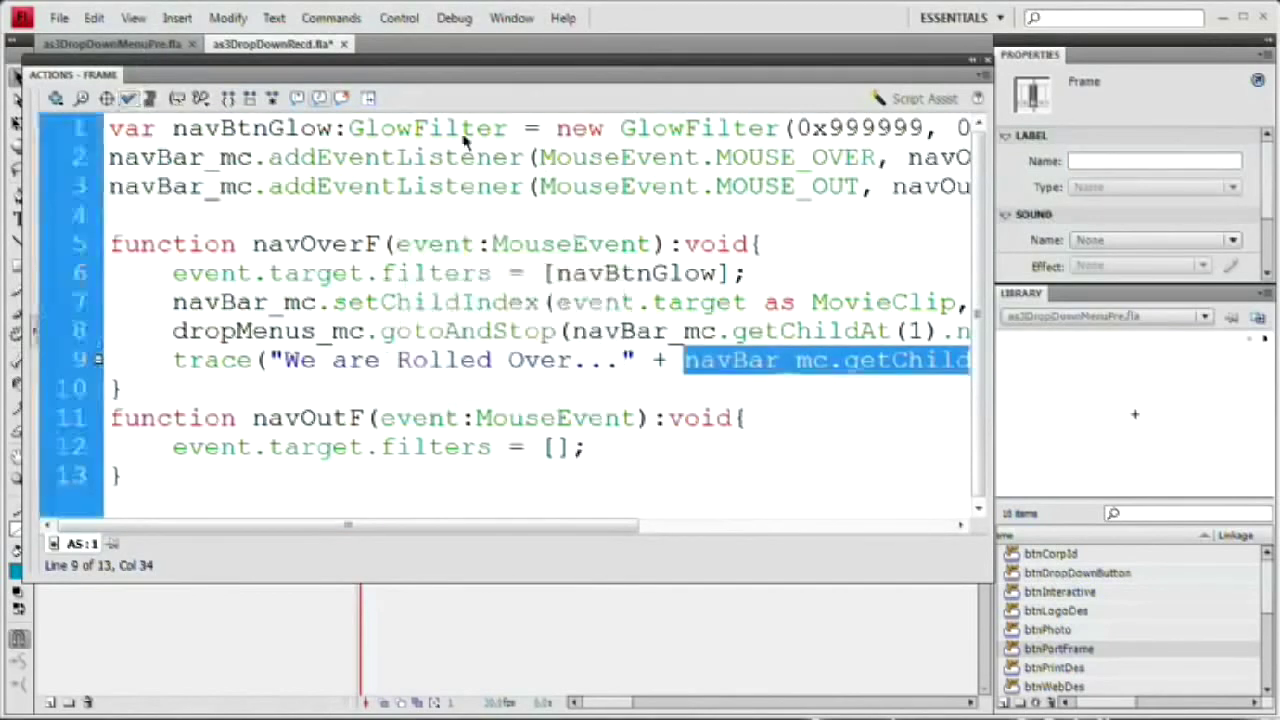
key(F9)
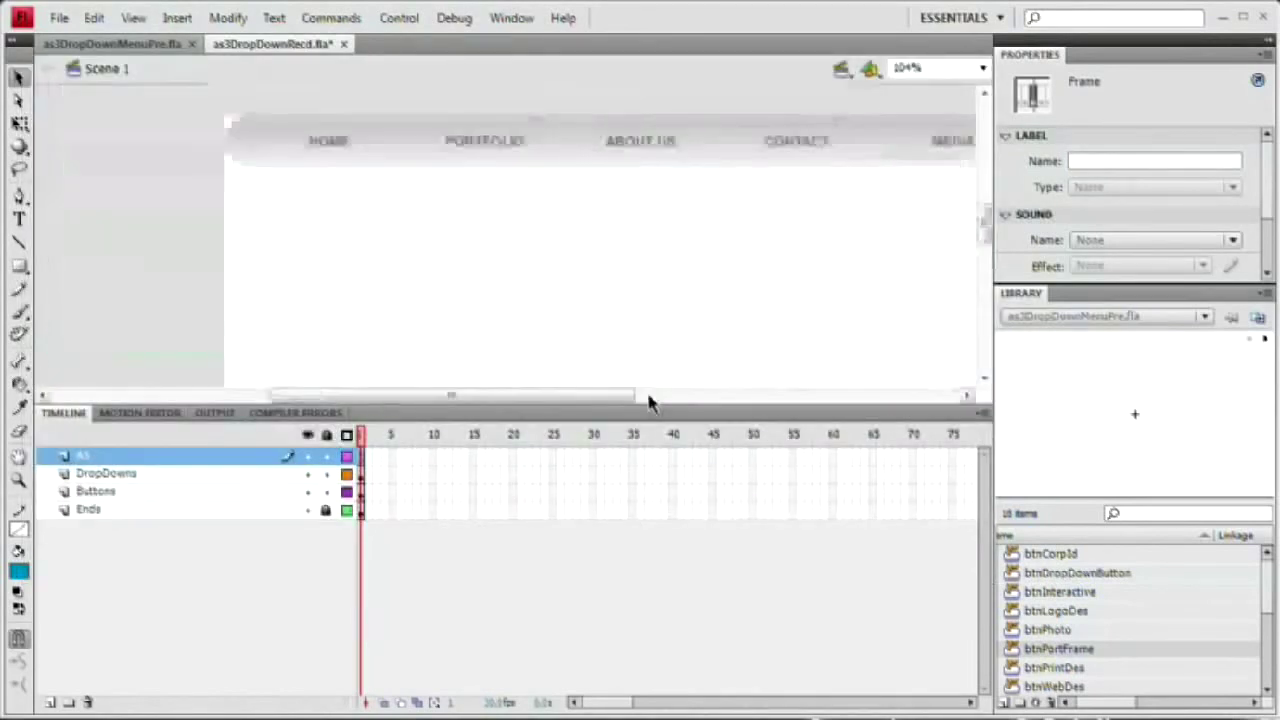
Step: Test the movie by rolling over the navigation buttons to check the traced instance names, and return to the timeline
click(551, 271)
key(ctrl+Return)
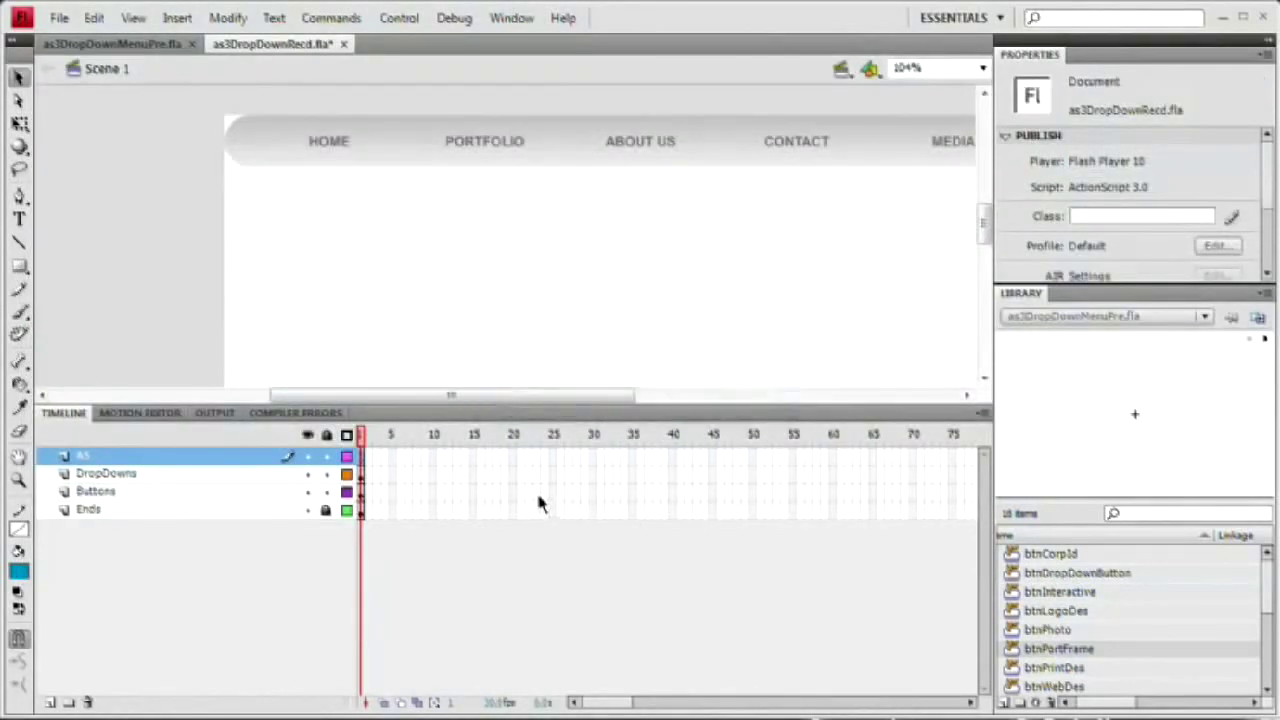
mouse_move(432, 274)
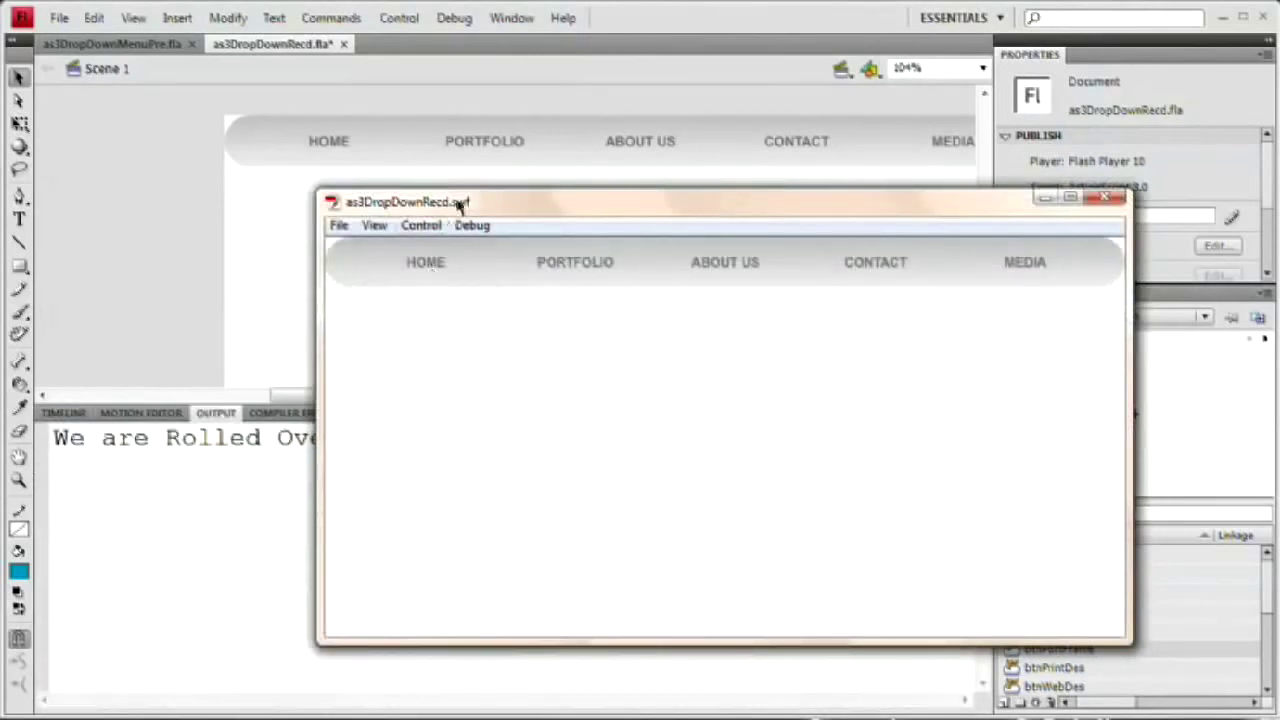
drag(459, 202, 466, 118)
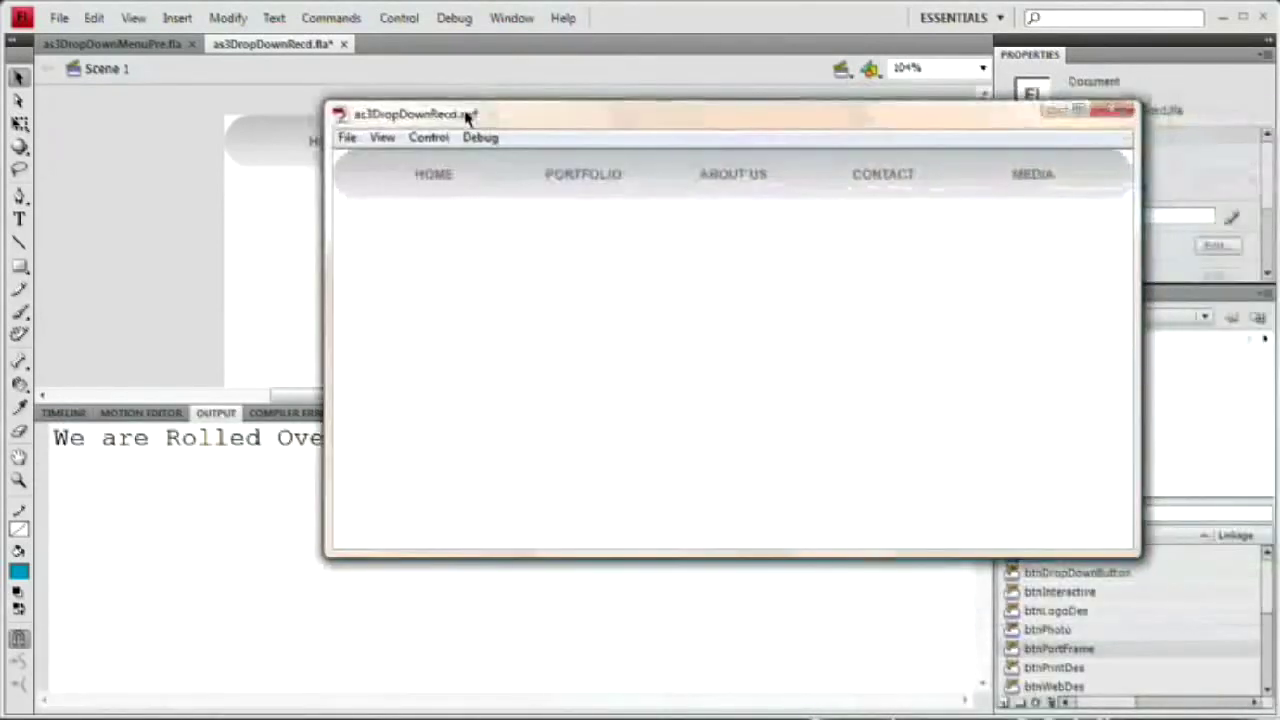
mouse_move(566, 173)
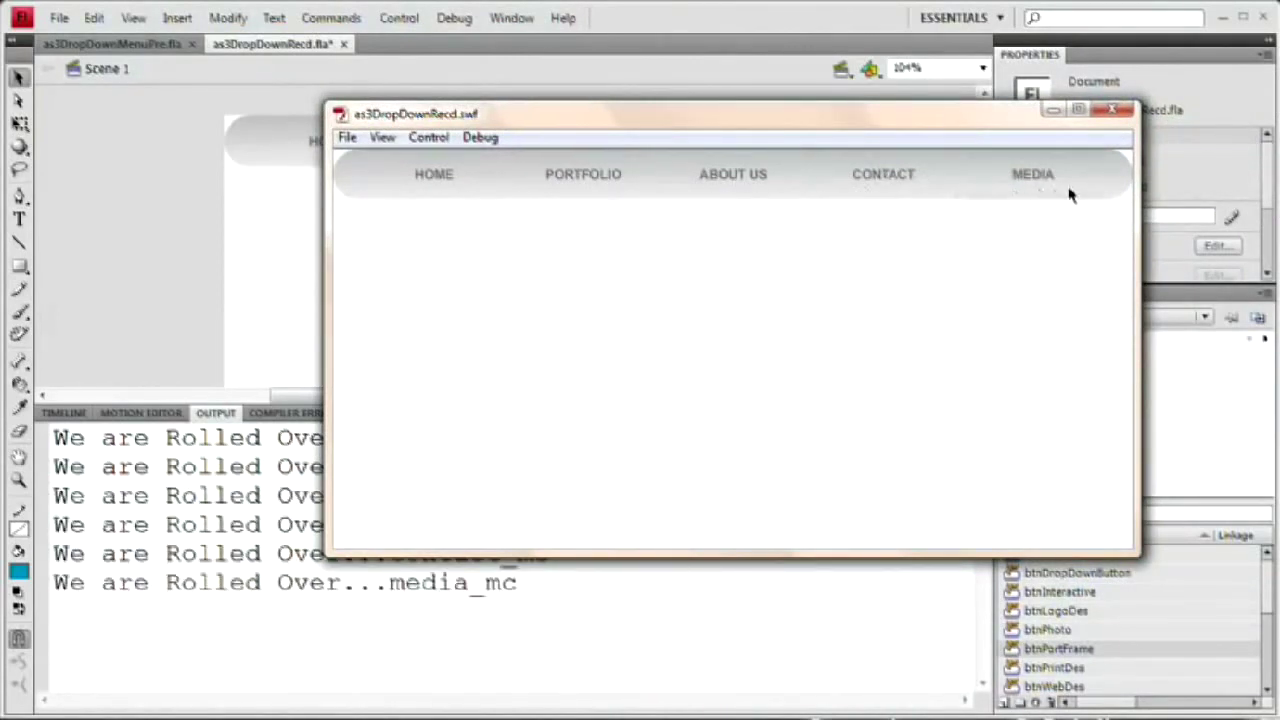
mouse_move(617, 188)
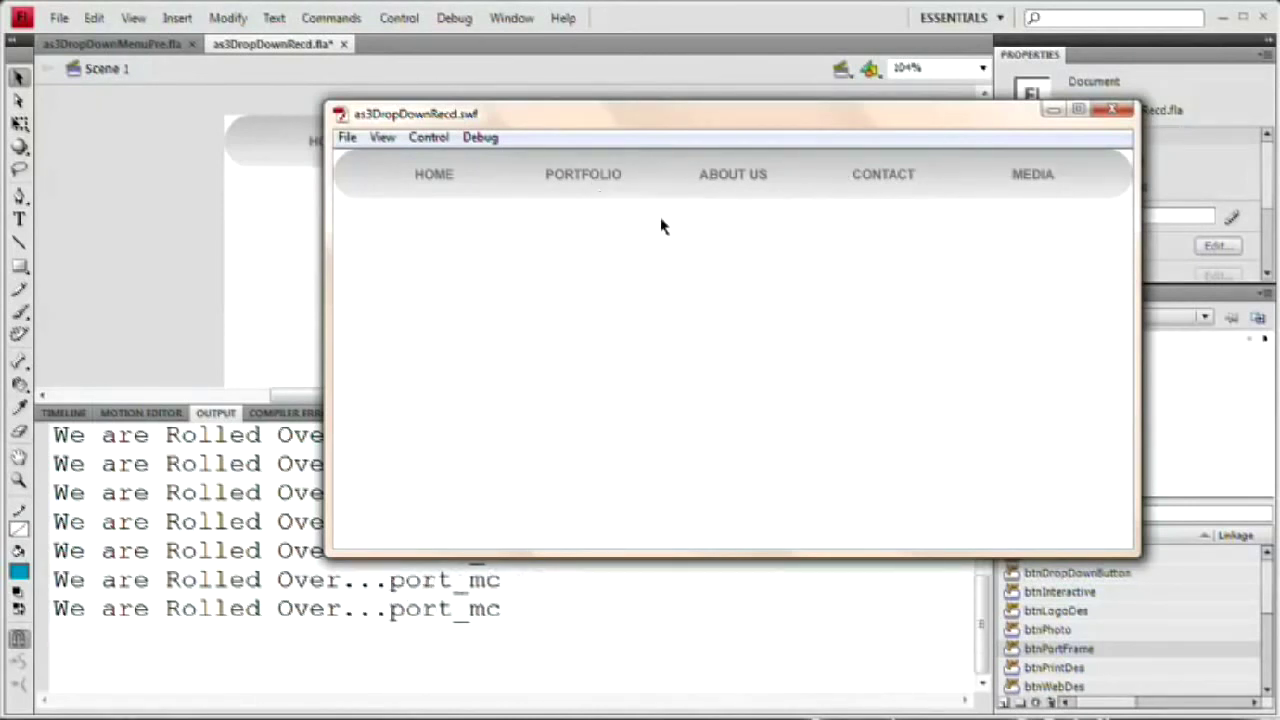
click(1112, 110)
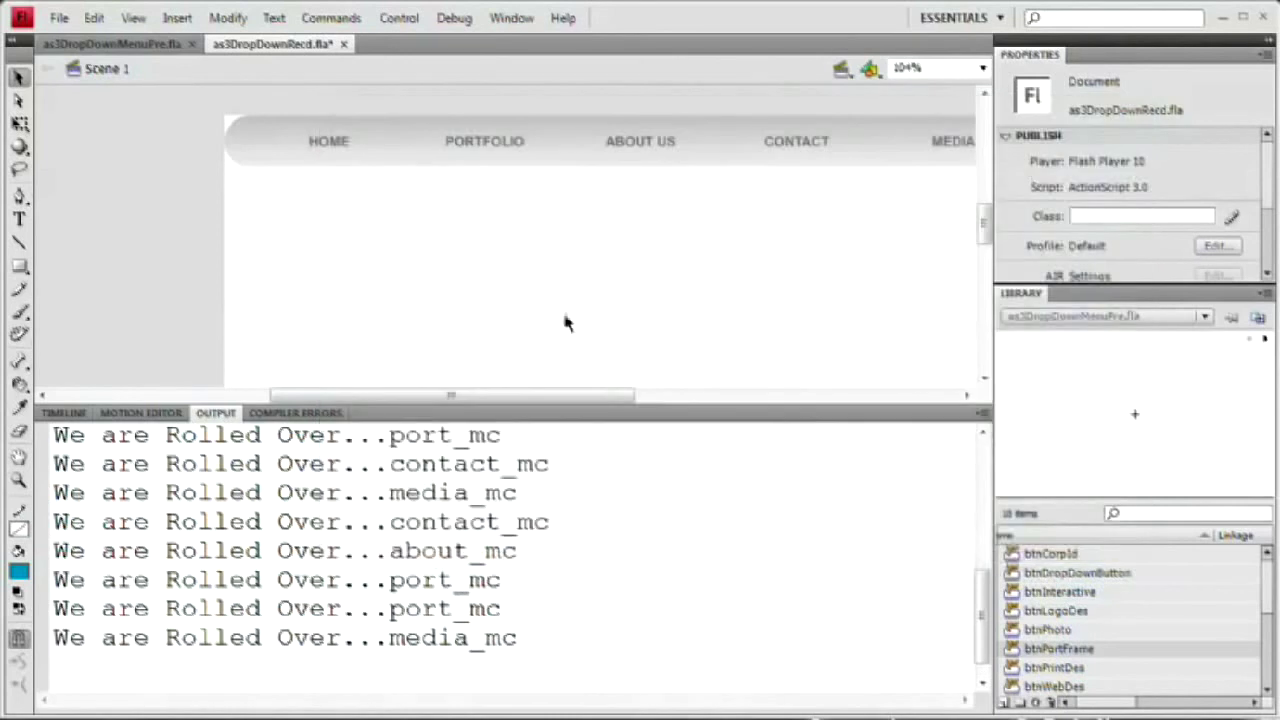
click(63, 413)
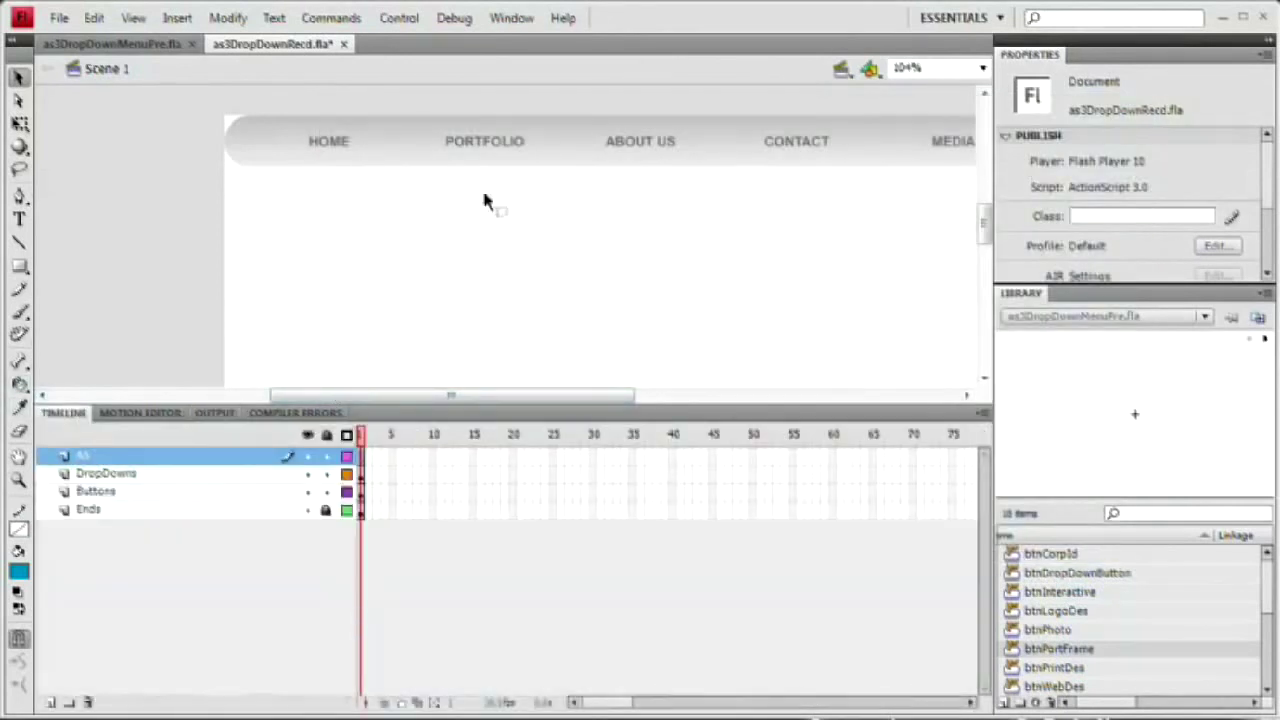
key(ctrl+a)
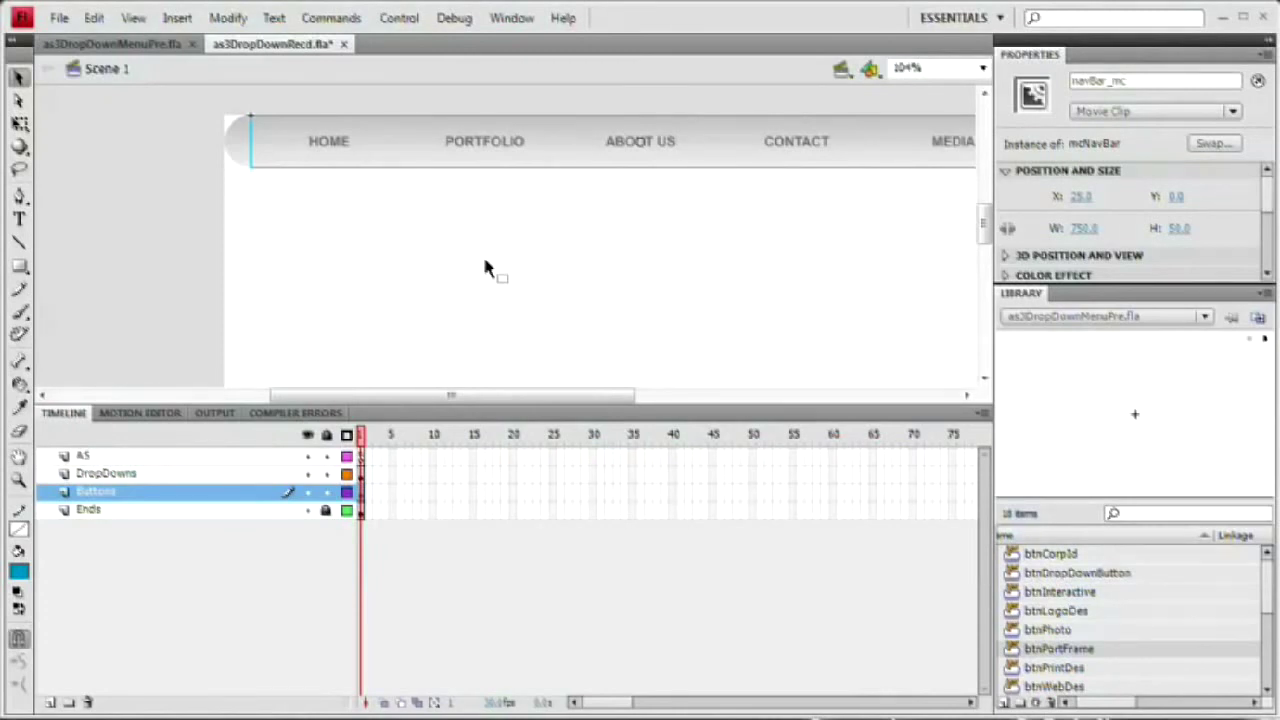
drag(484, 268, 423, 294)
click(486, 309)
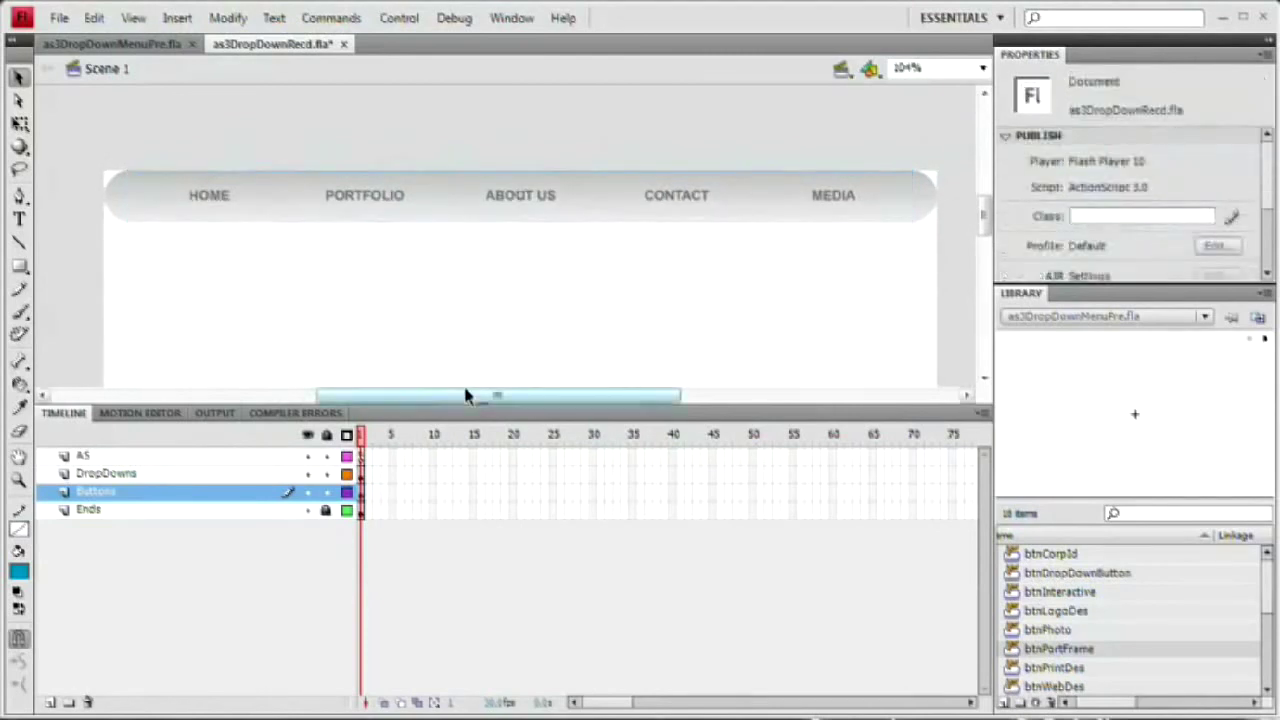